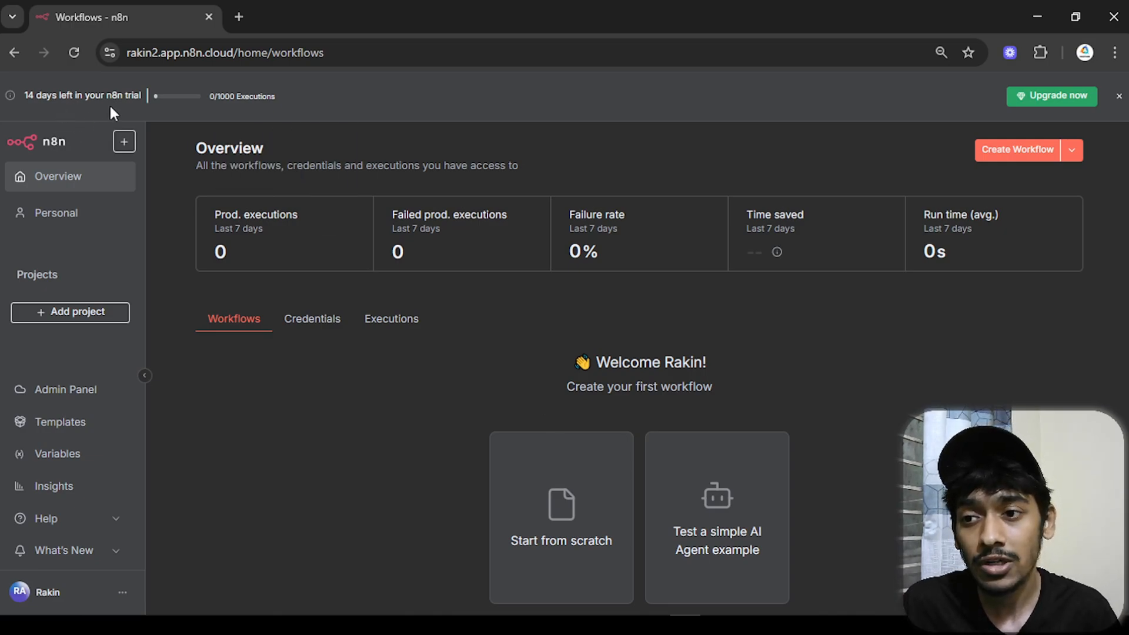
# - Deselect the highlighted banner text in the new empty 'My workflow' editor
pyautogui.moveTo(213, 96); pyautogui.dragTo(347, 100)
pyautogui.click(348, 97)
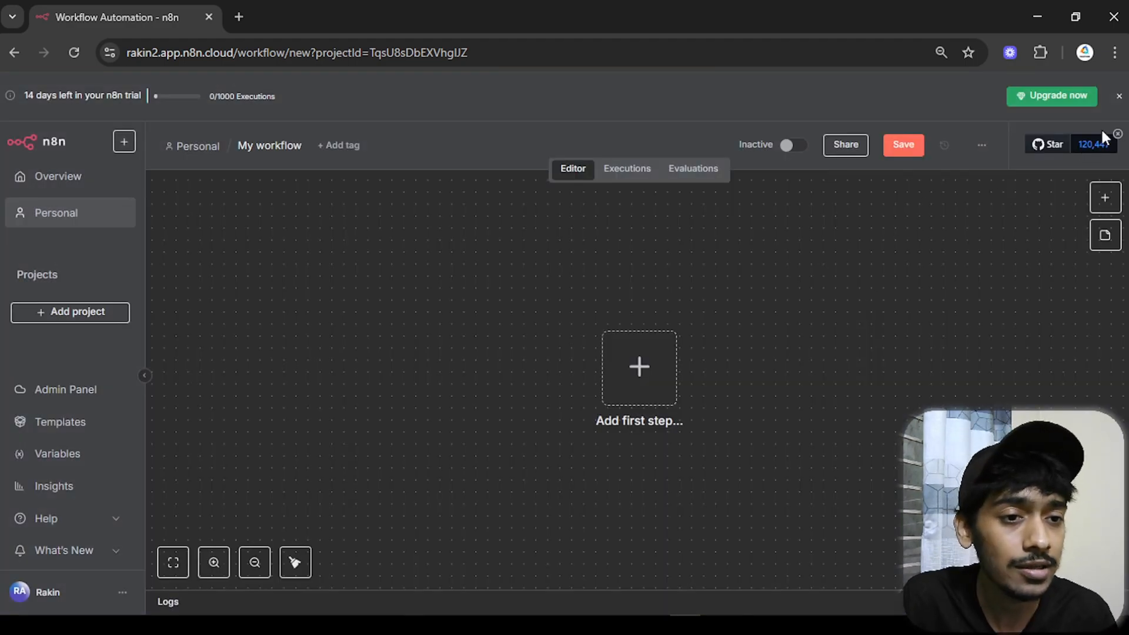
# - Dismiss the trial banner and search 'tel' to list Telegram's trigger options for the first step
pyautogui.click(1119, 96)
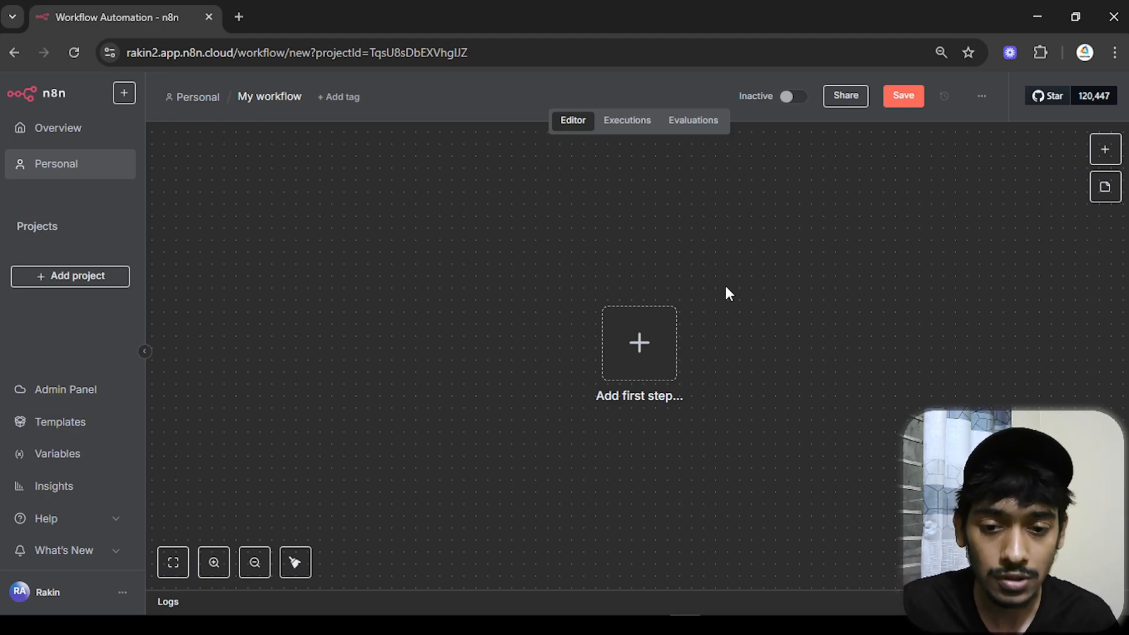
pyautogui.scroll(-1, 730, 281)
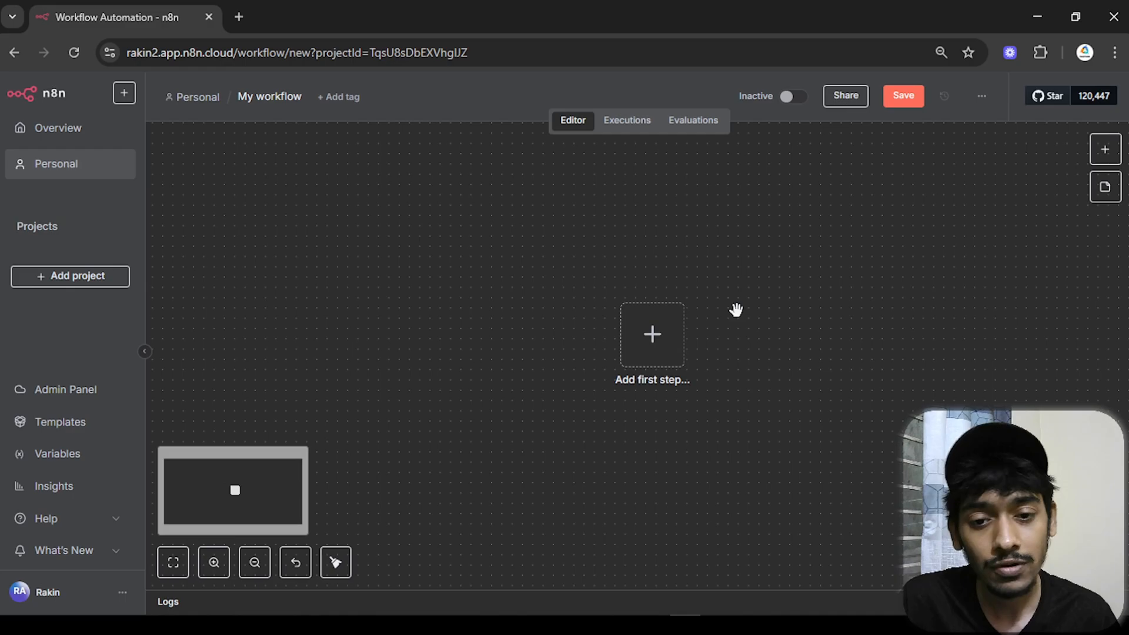
pyautogui.click(642, 358)
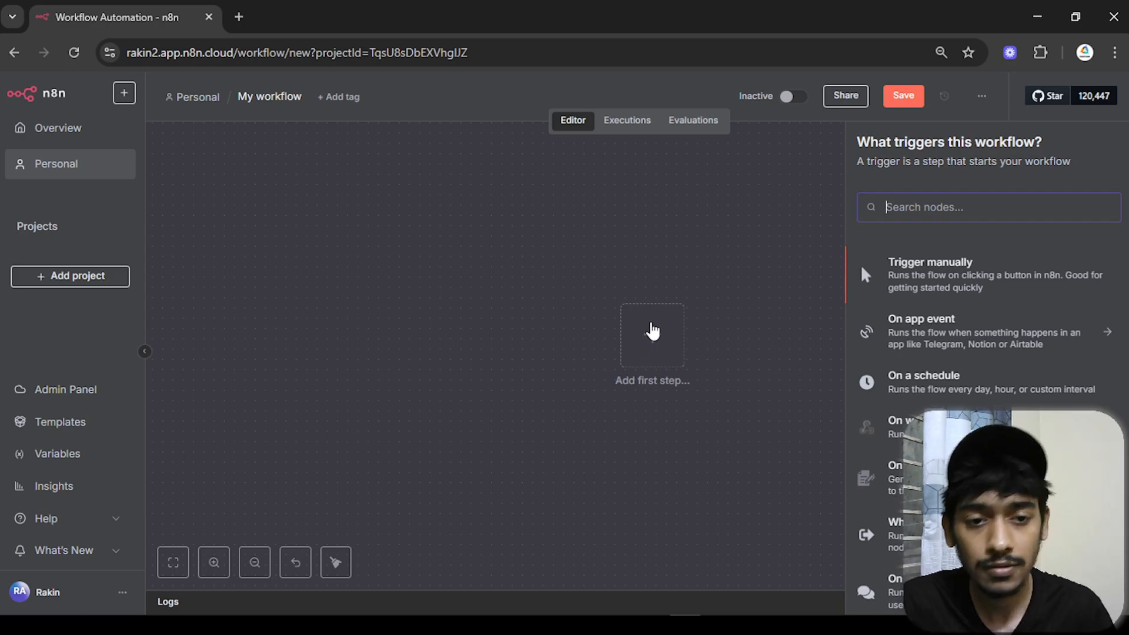
pyautogui.write('tel')
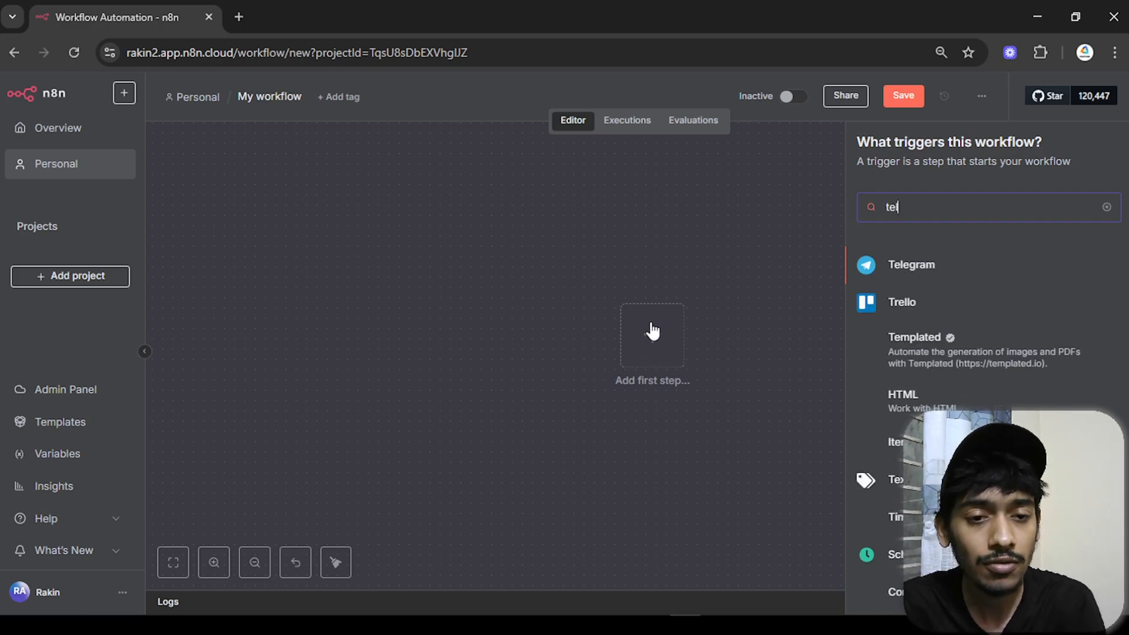
pyautogui.click(912, 272)
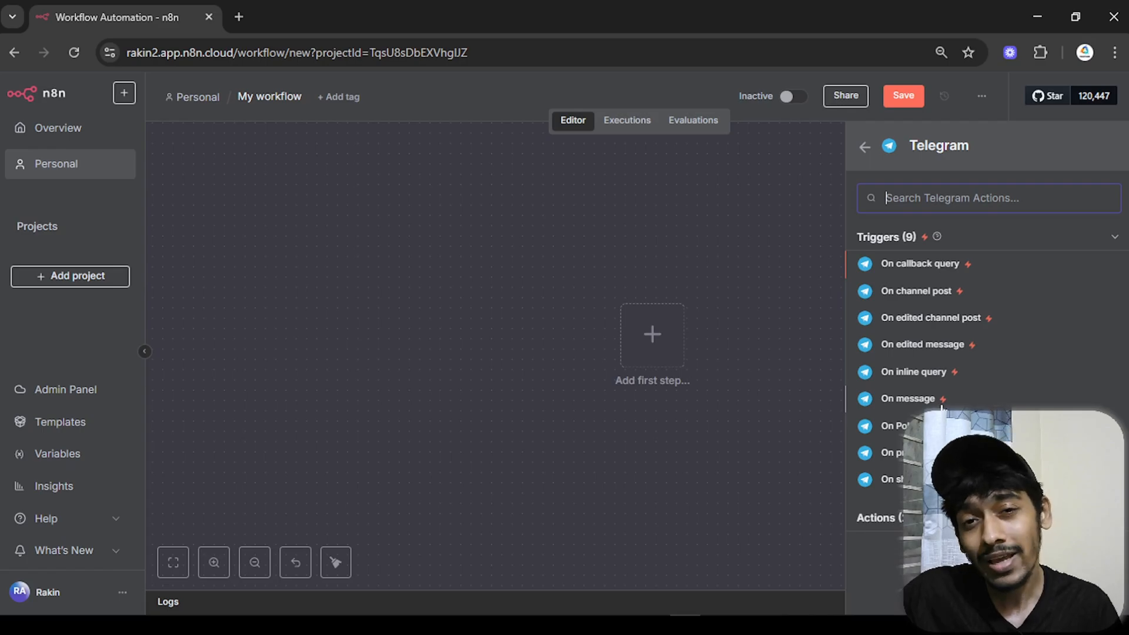
# - Add the Telegram 'On message' trigger and start a new Telegram account credential
pyautogui.click(906, 400)
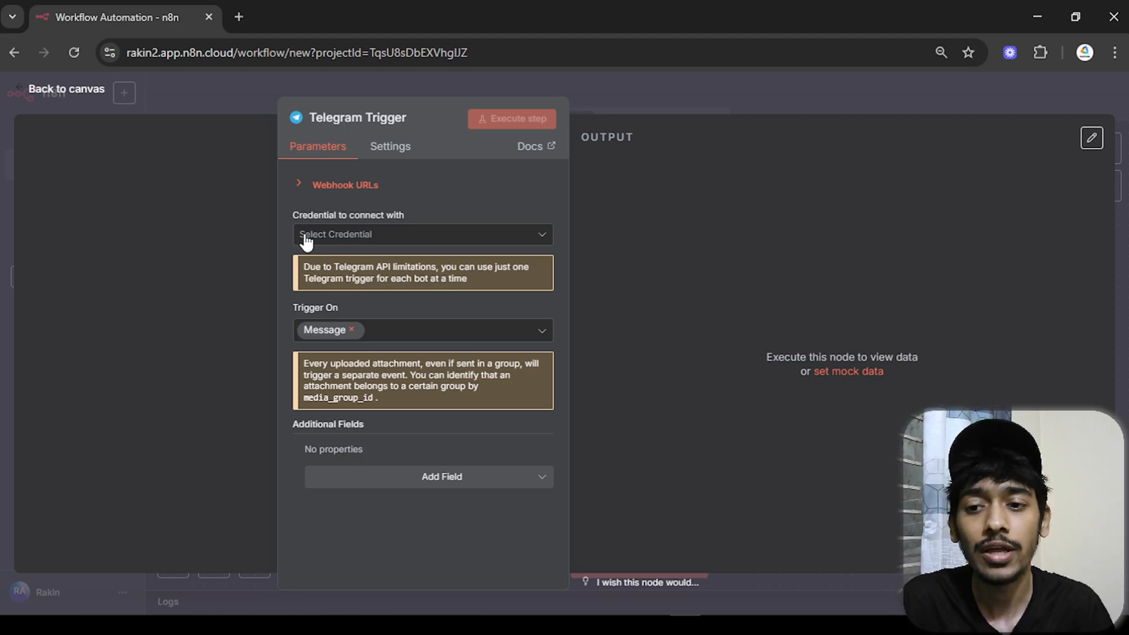
pyautogui.click(332, 241)
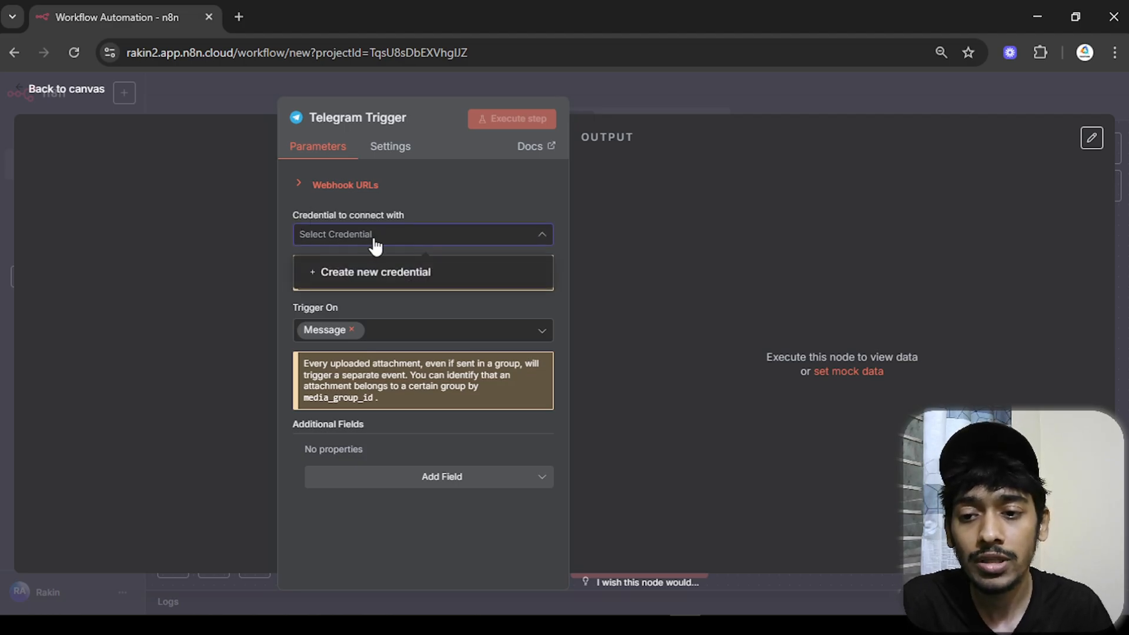
pyautogui.click(373, 283)
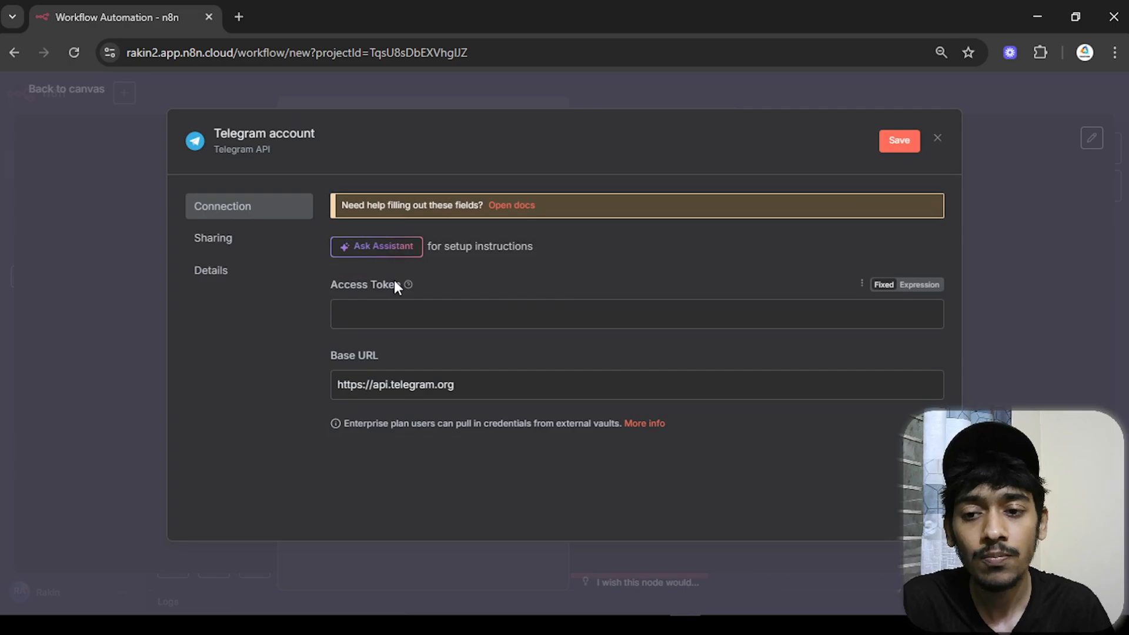
pyautogui.click(463, 315)
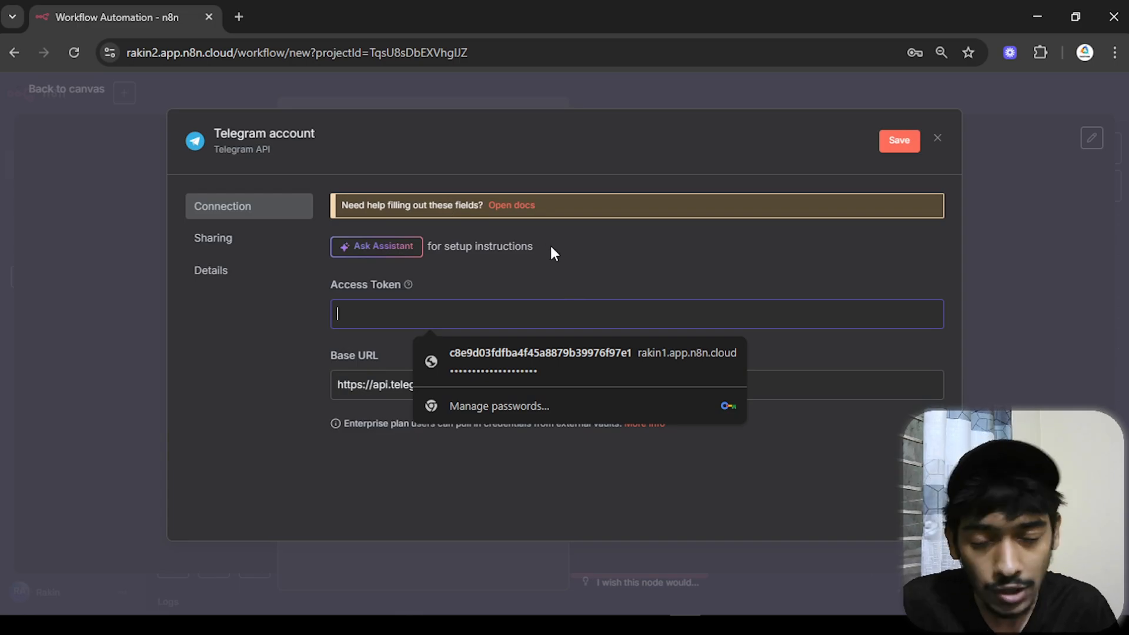
# - In Telegram Desktop, find and start the verified BotFather chat
pyautogui.click(747, 625)
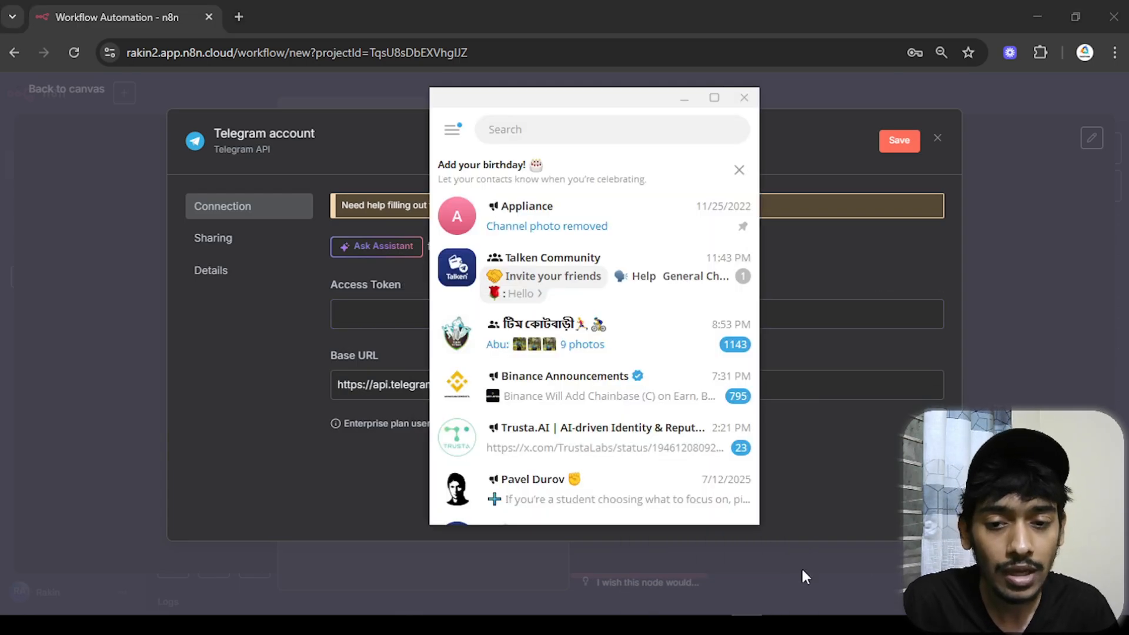
pyautogui.click(557, 128)
pyautogui.write('bo')
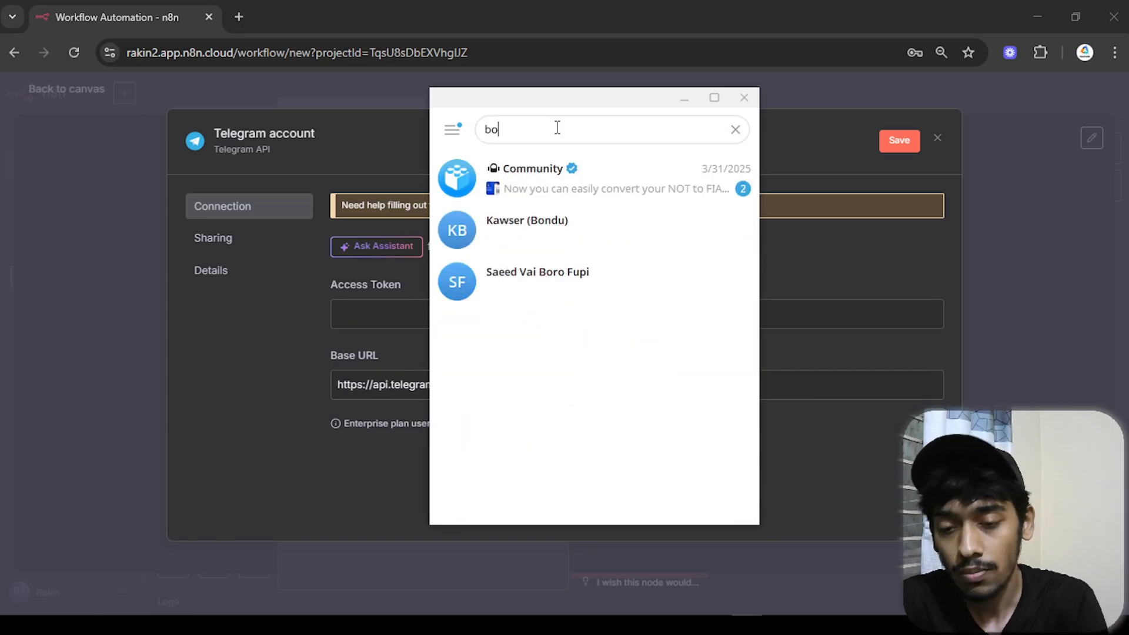
pyautogui.write('tfather')
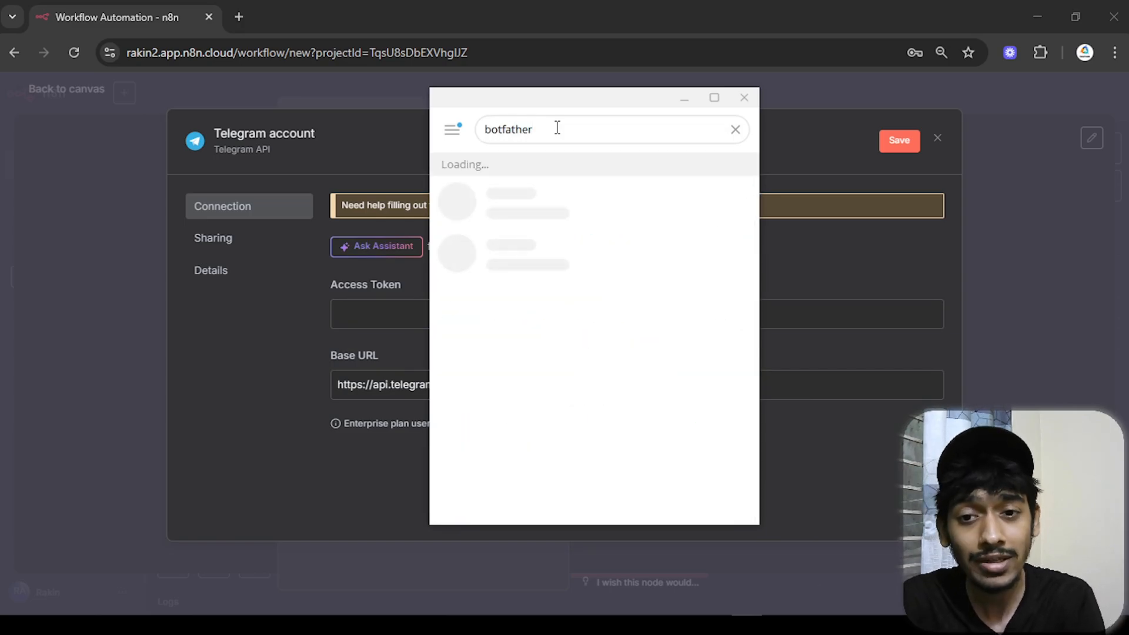
pyautogui.write('s')
pyautogui.press('BackSpace')
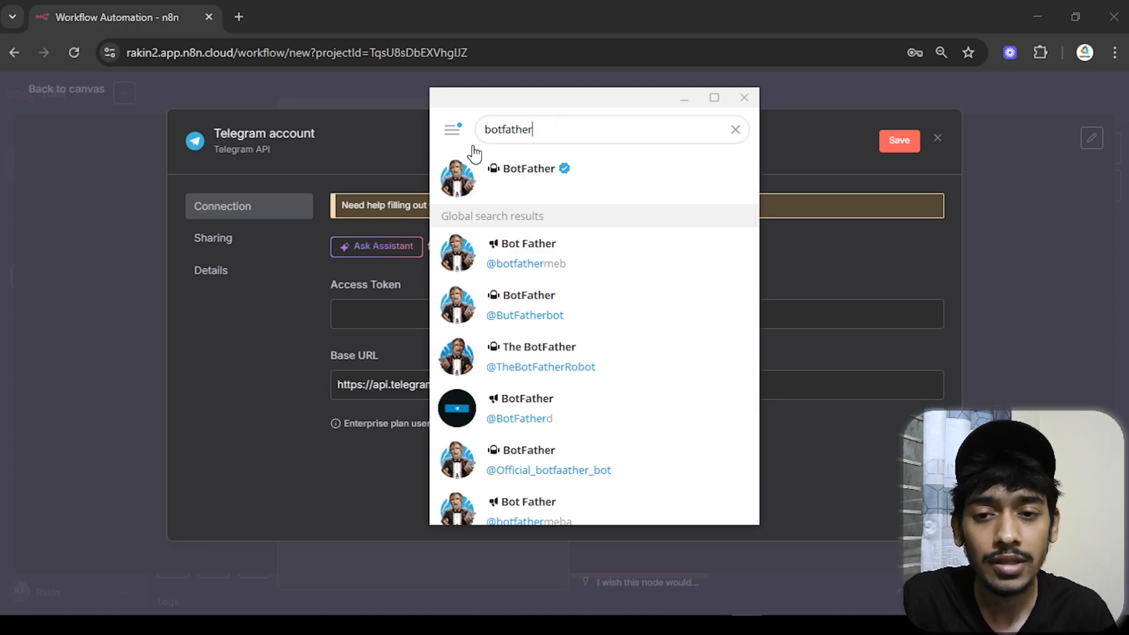
pyautogui.click(565, 180)
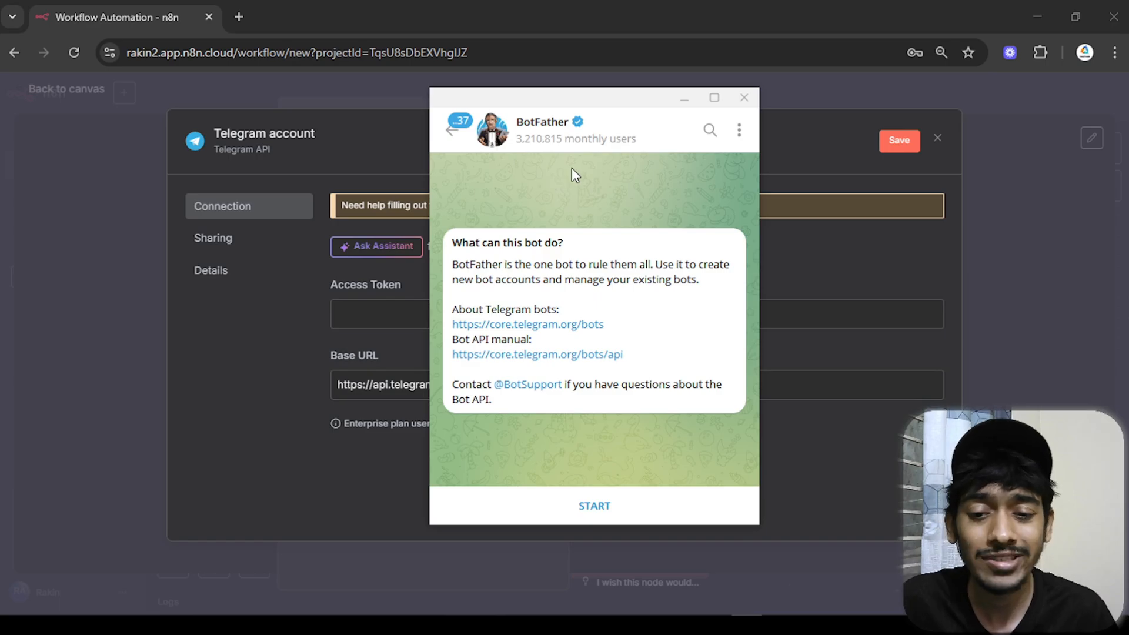
pyautogui.click(636, 494)
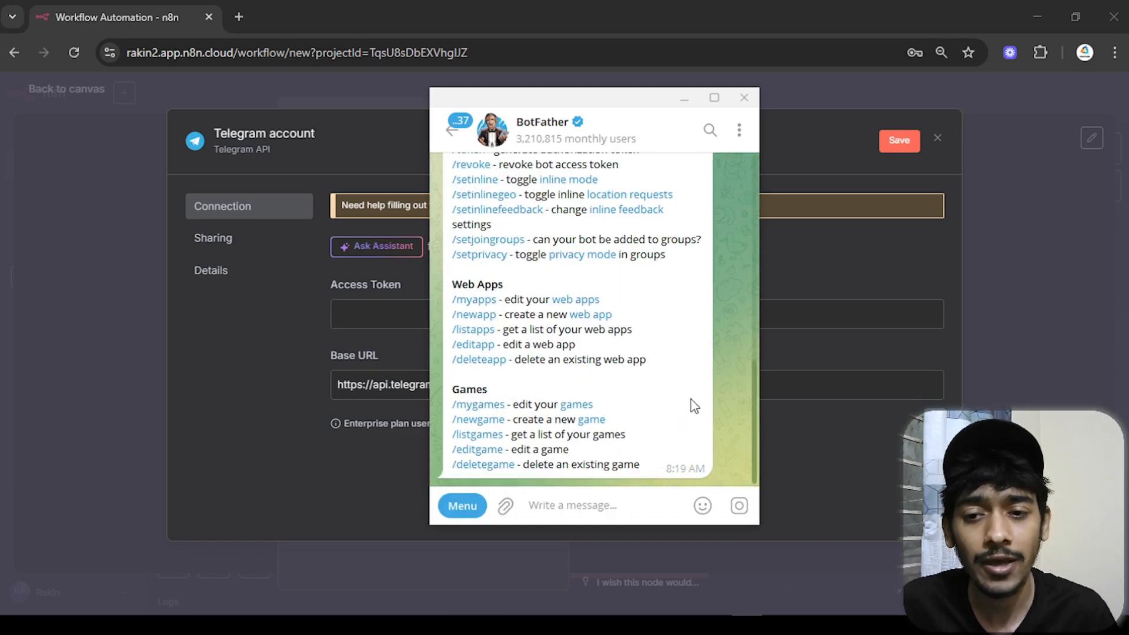
# - Request a new bot named 'MY Agent' and enter the username my_agent_78bot
pyautogui.scroll(5, 694, 406)
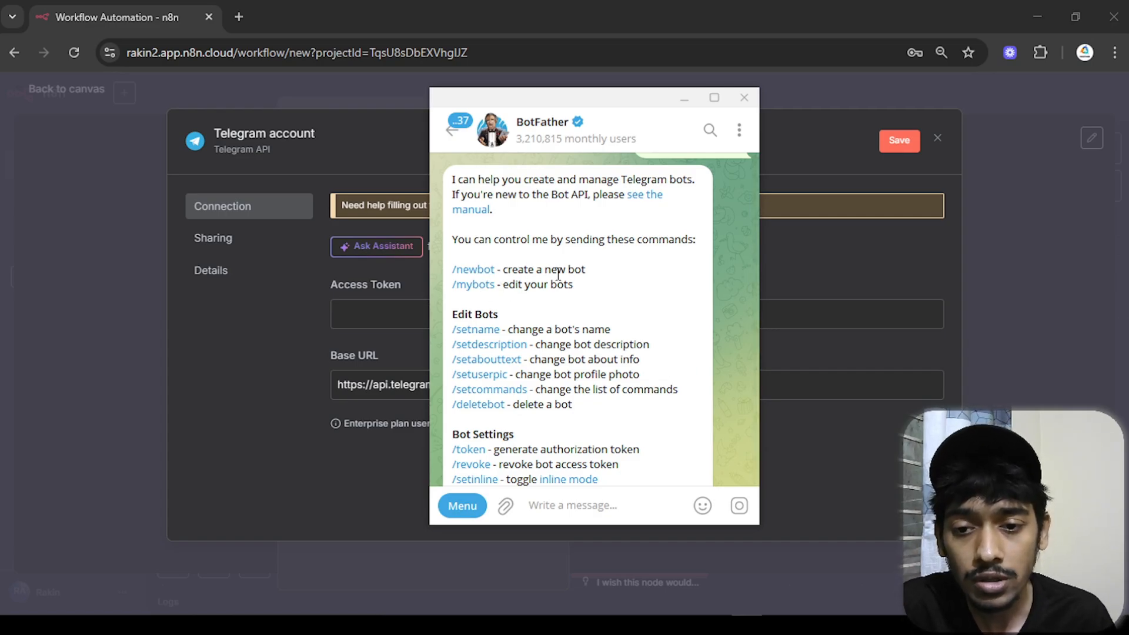
pyautogui.click(474, 270)
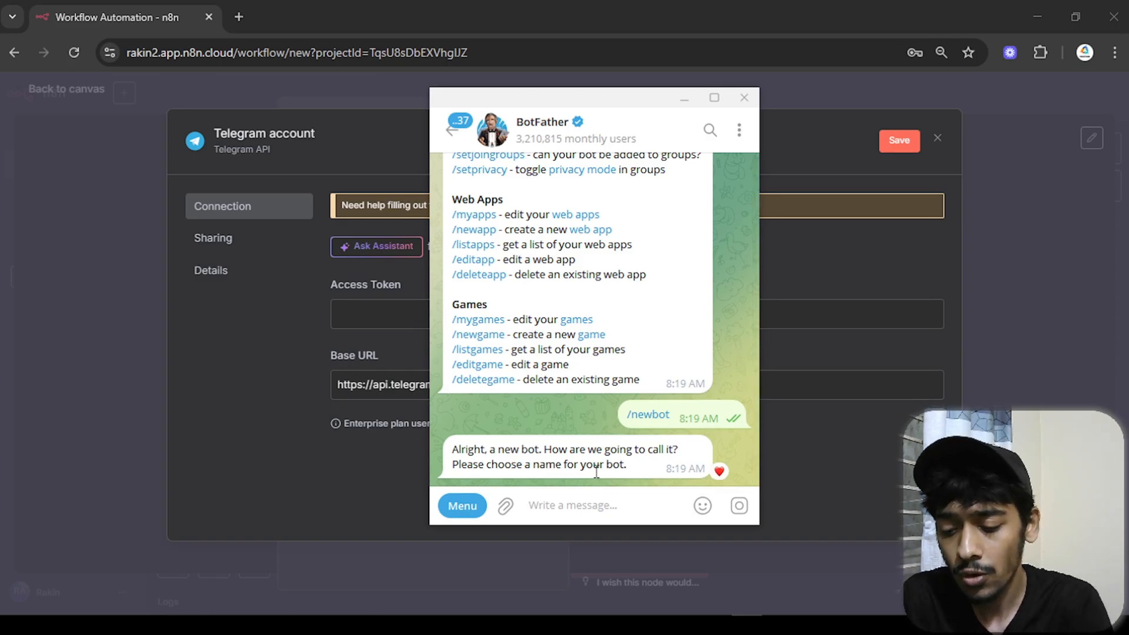
pyautogui.write('MY')
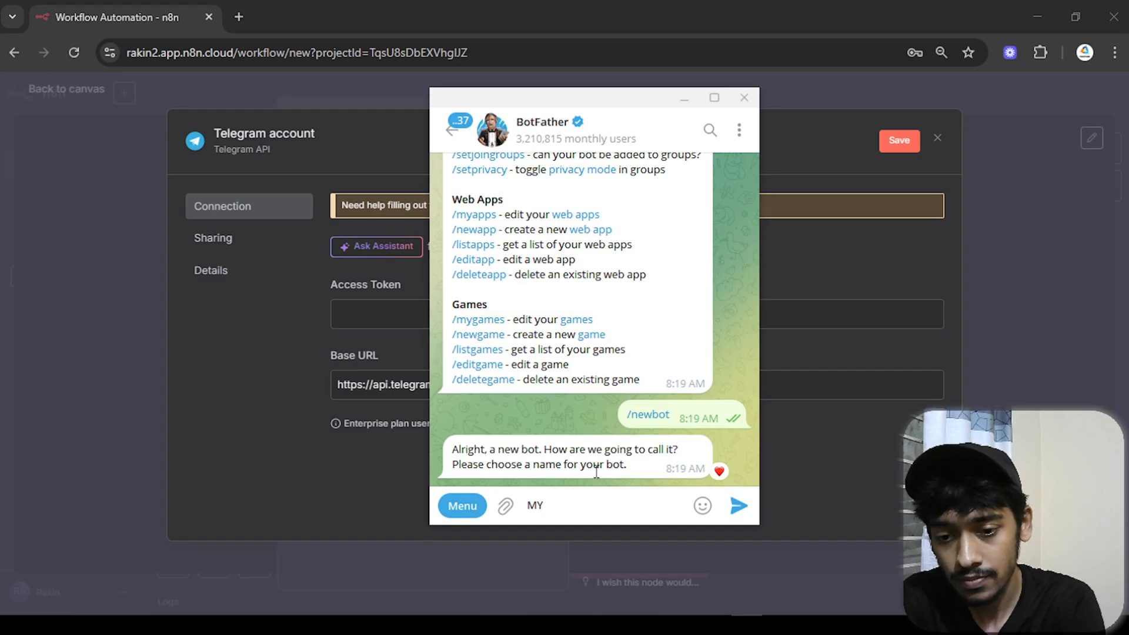
pyautogui.write(' Agent')
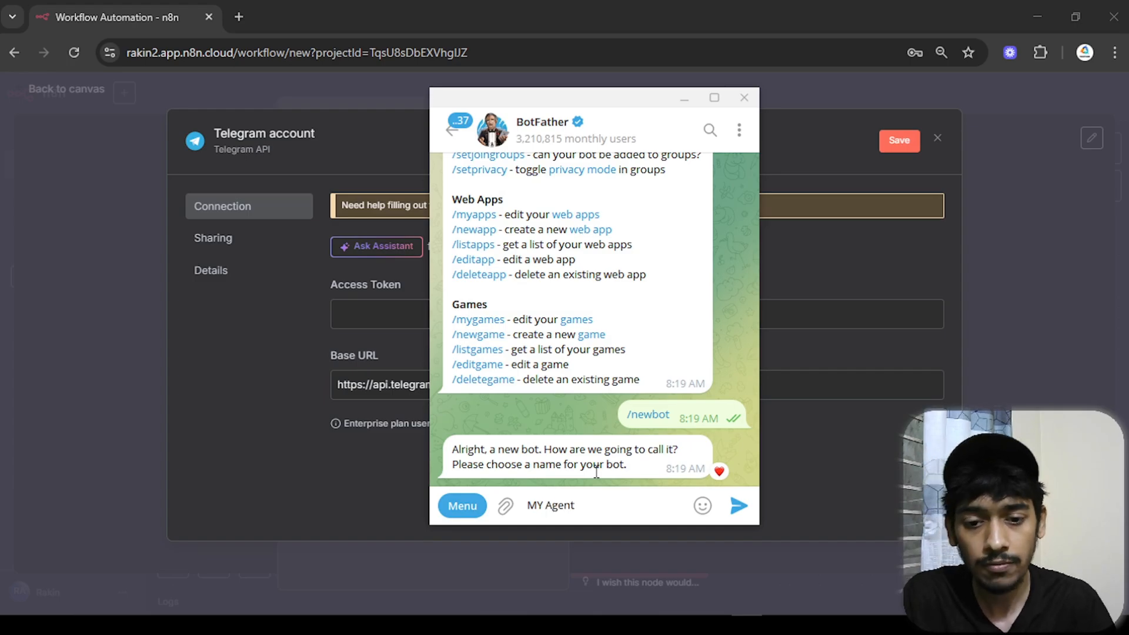
pyautogui.click(739, 506)
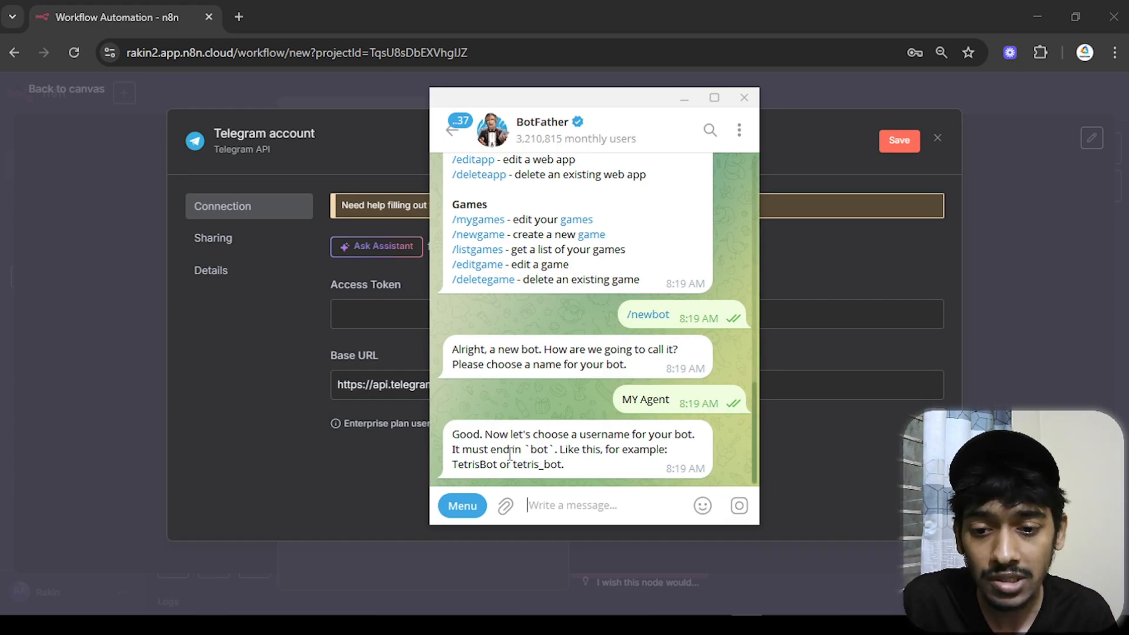
pyautogui.doubleClick(529, 454)
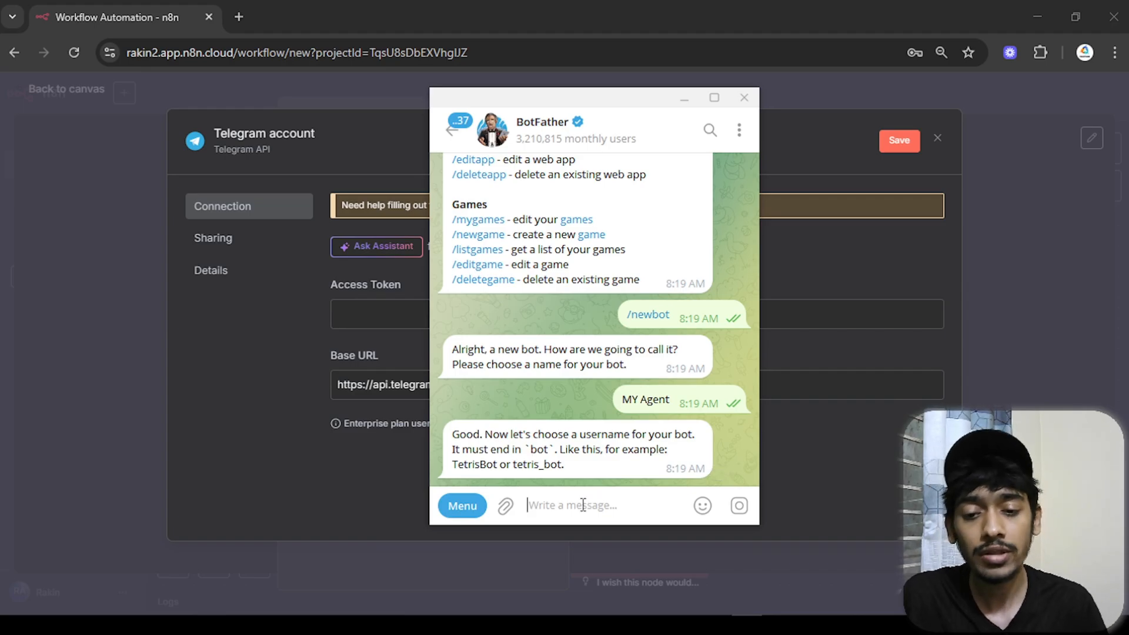
pyautogui.write('my')
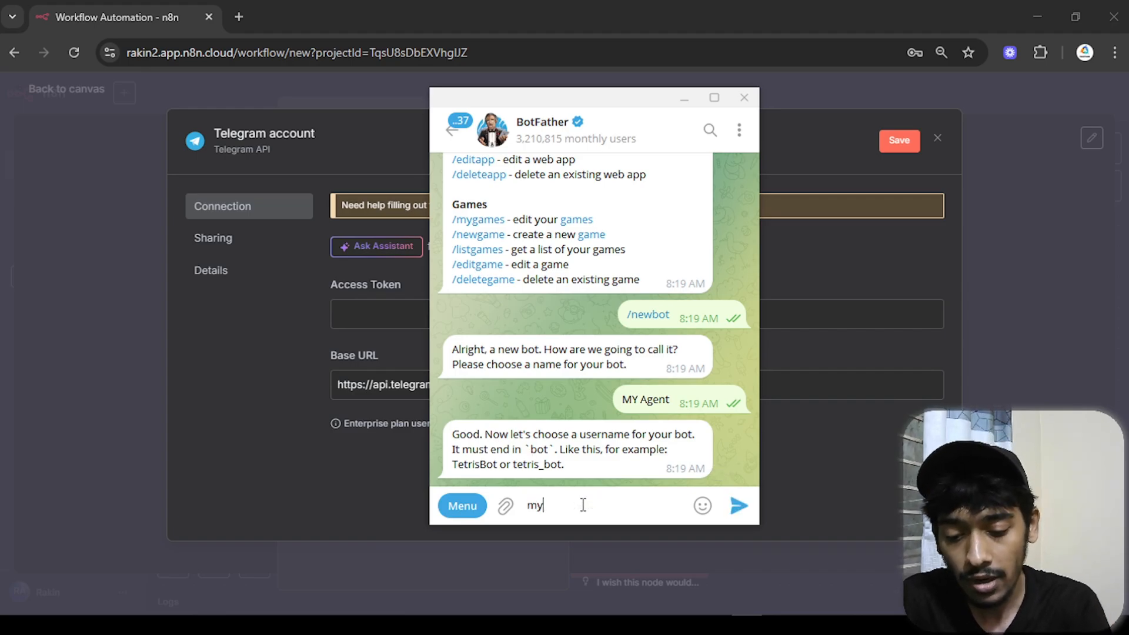
pyautogui.write('_agent')
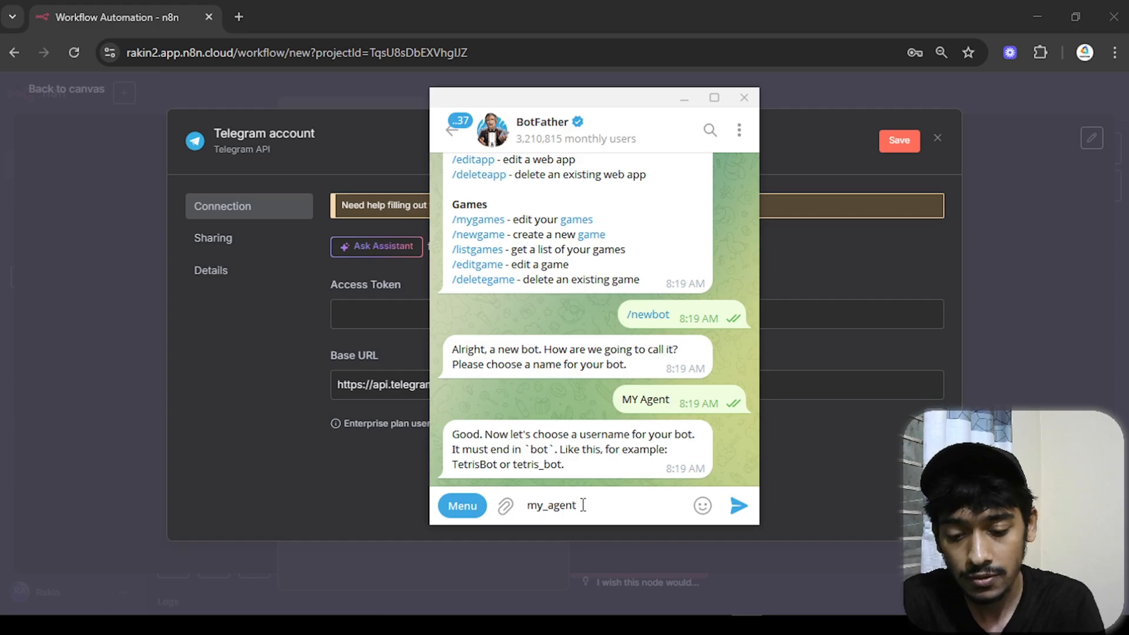
pyautogui.write('_')
pyautogui.write('78bot')
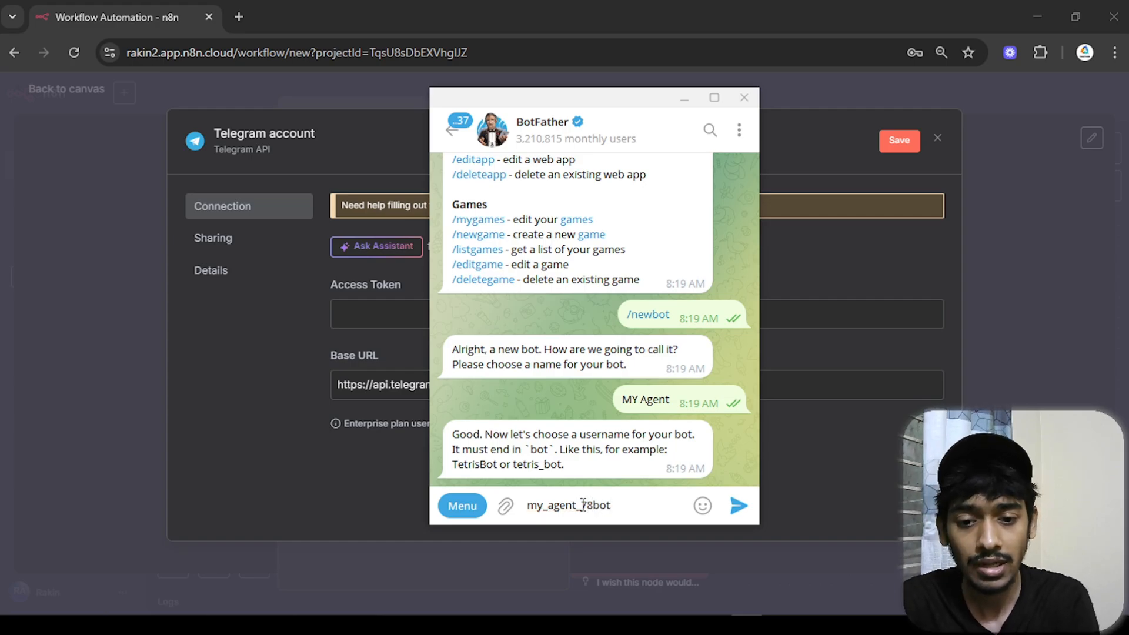
# - Send the username my_agent_78bot and start a chat with the new MY Agent bot
pyautogui.press('Return')
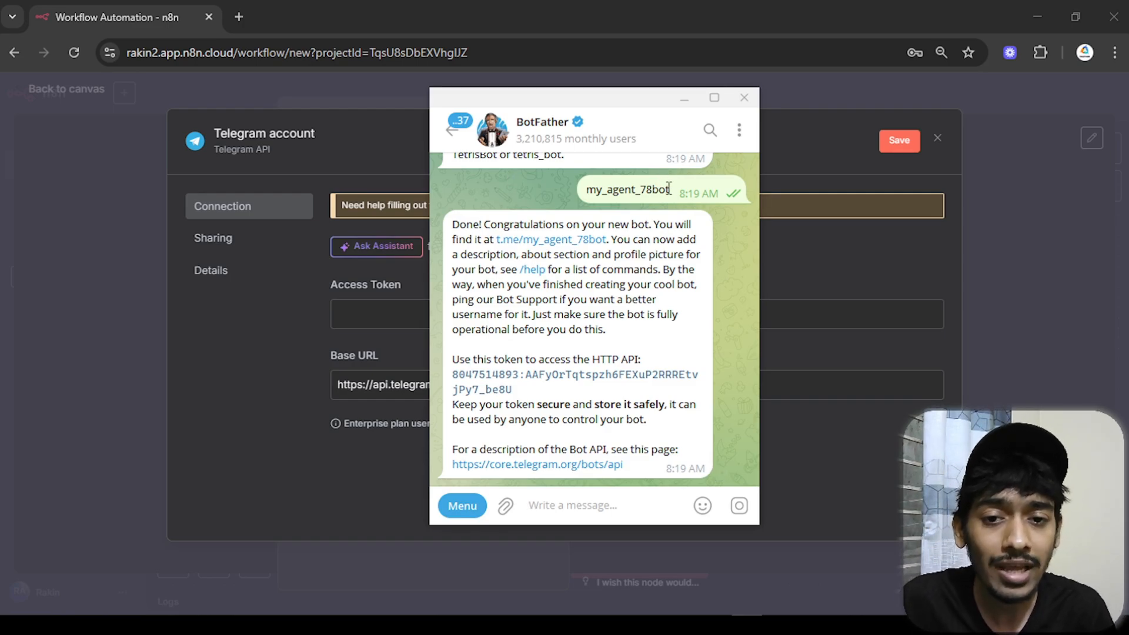
pyautogui.moveTo(670, 188); pyautogui.dragTo(552, 210)
pyautogui.scroll(1, 554, 227)
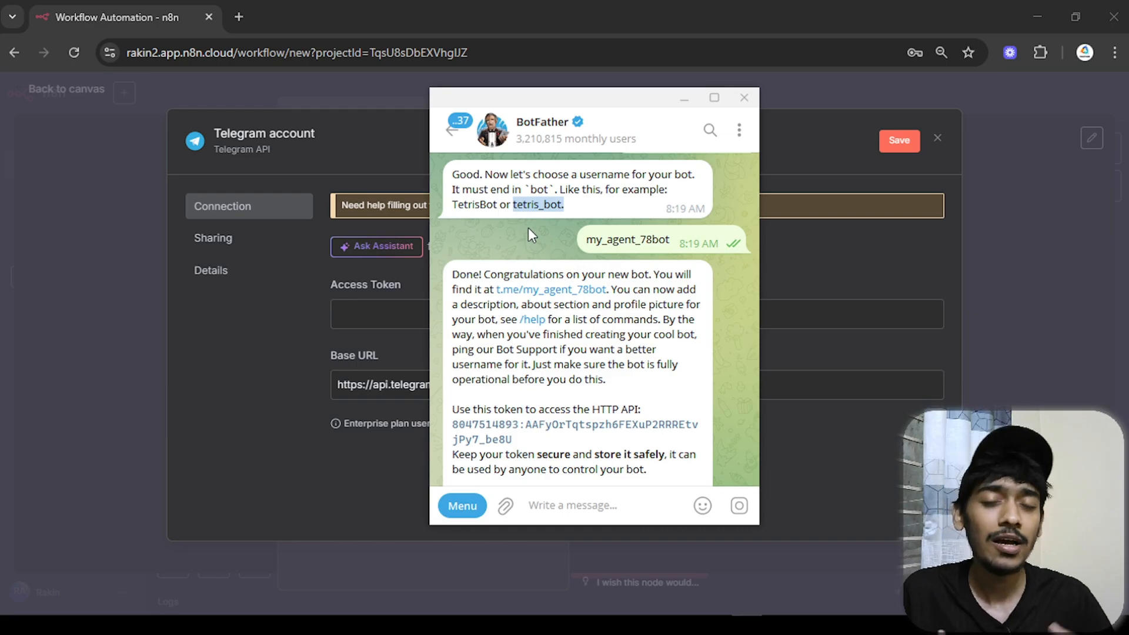
pyautogui.scroll(-1, 528, 233)
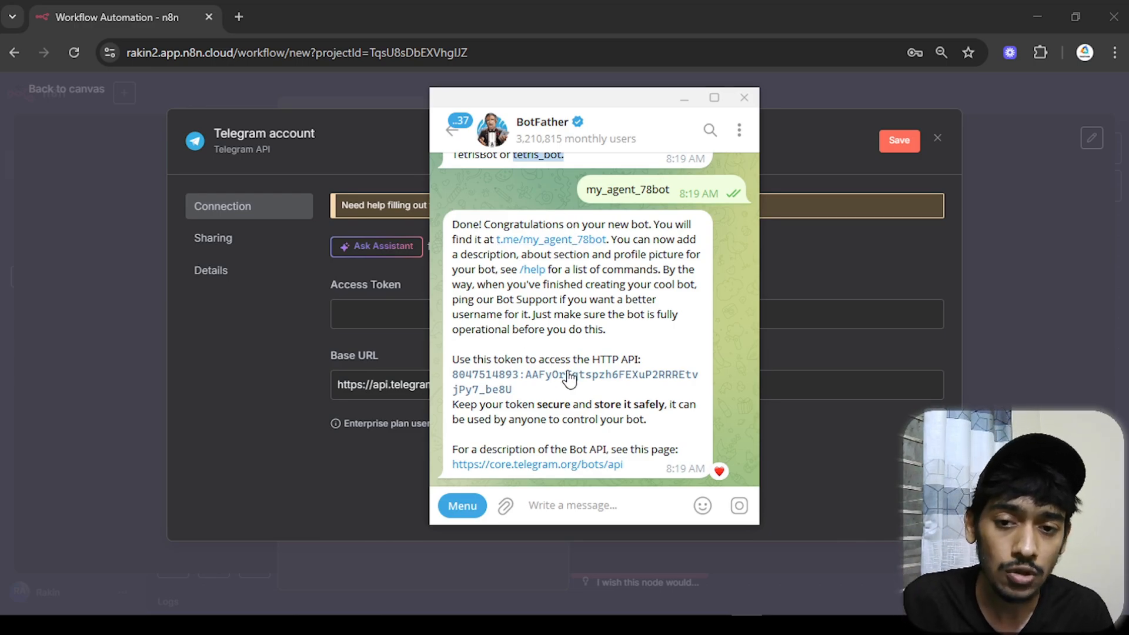
pyautogui.click(575, 241)
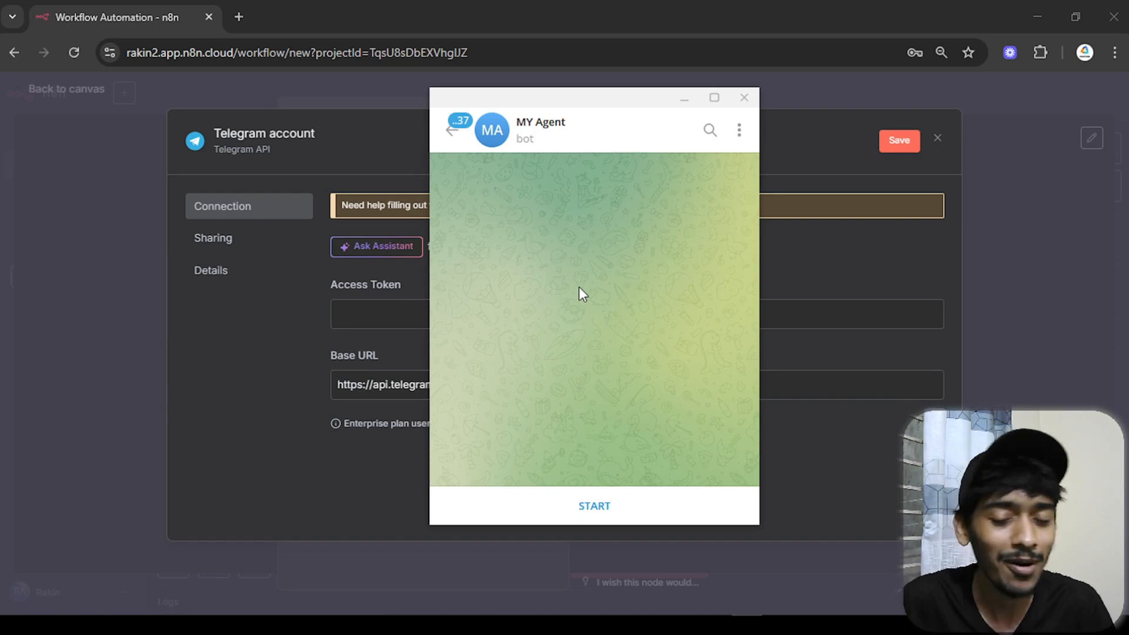
pyautogui.click(591, 507)
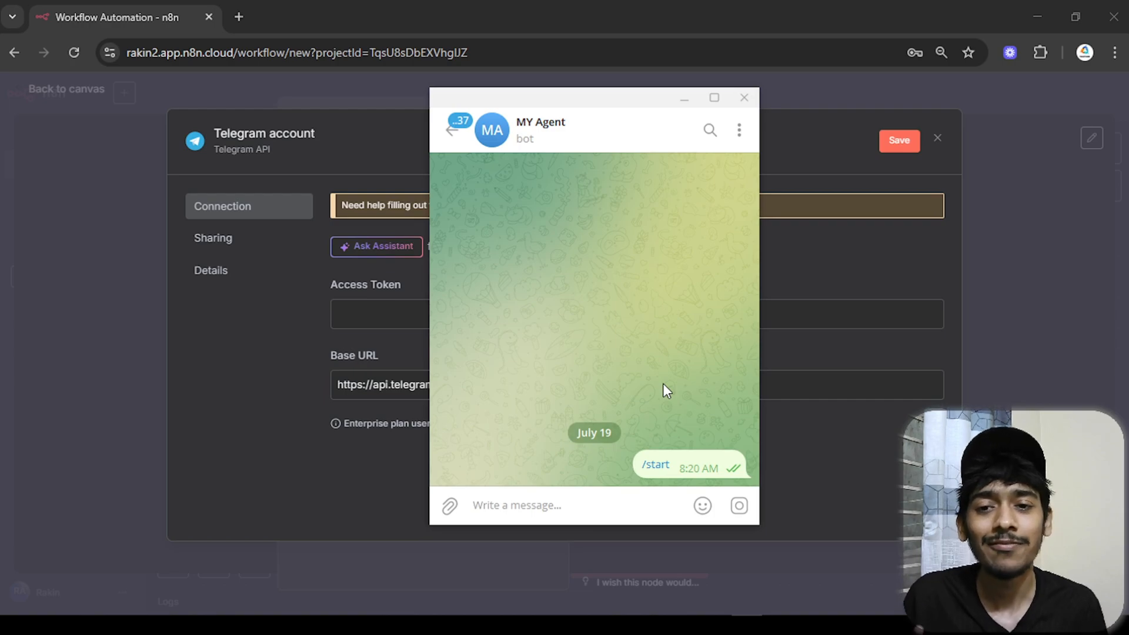
# - Copy the bot's access token from BotFather's reply and minimize Telegram
pyautogui.click(453, 142)
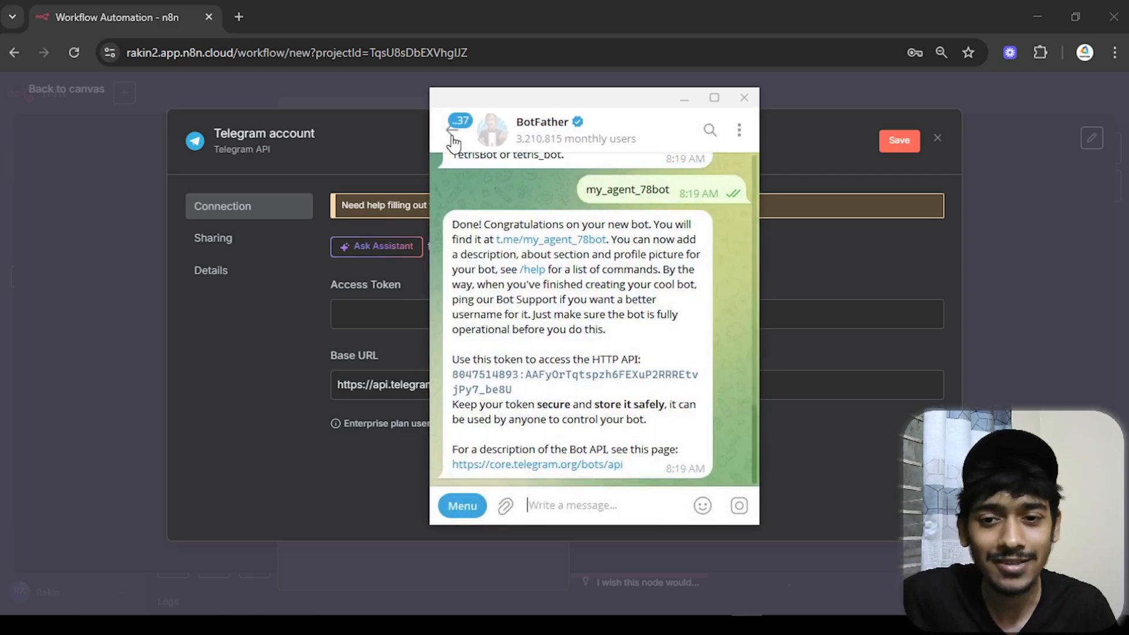
pyautogui.moveTo(453, 360); pyautogui.dragTo(630, 383)
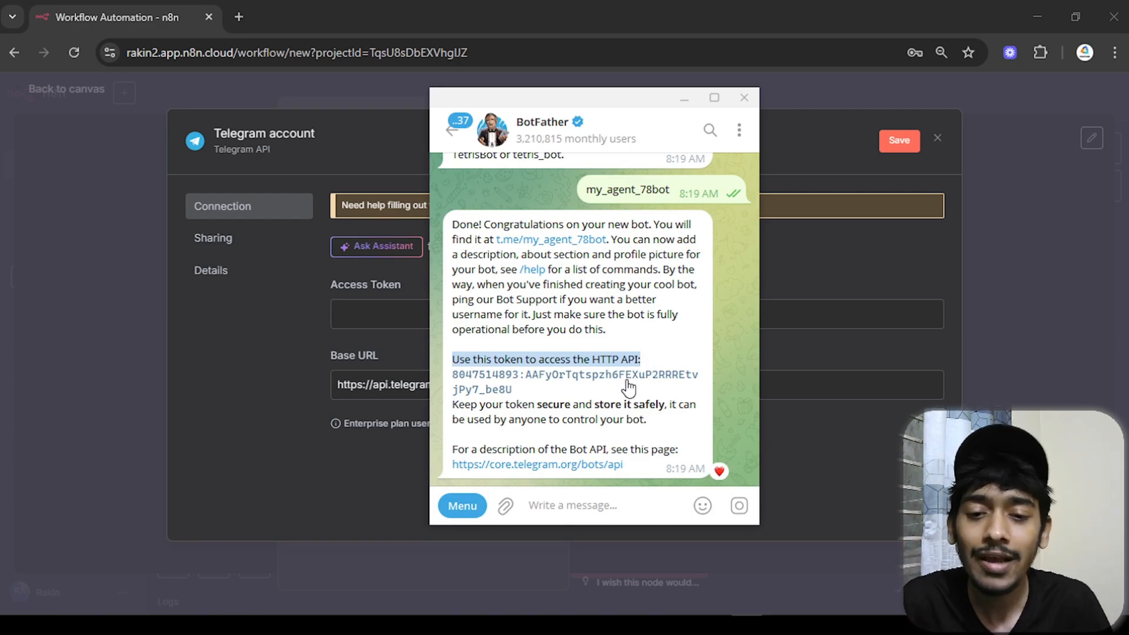
pyautogui.click(630, 389)
pyautogui.click(574, 383)
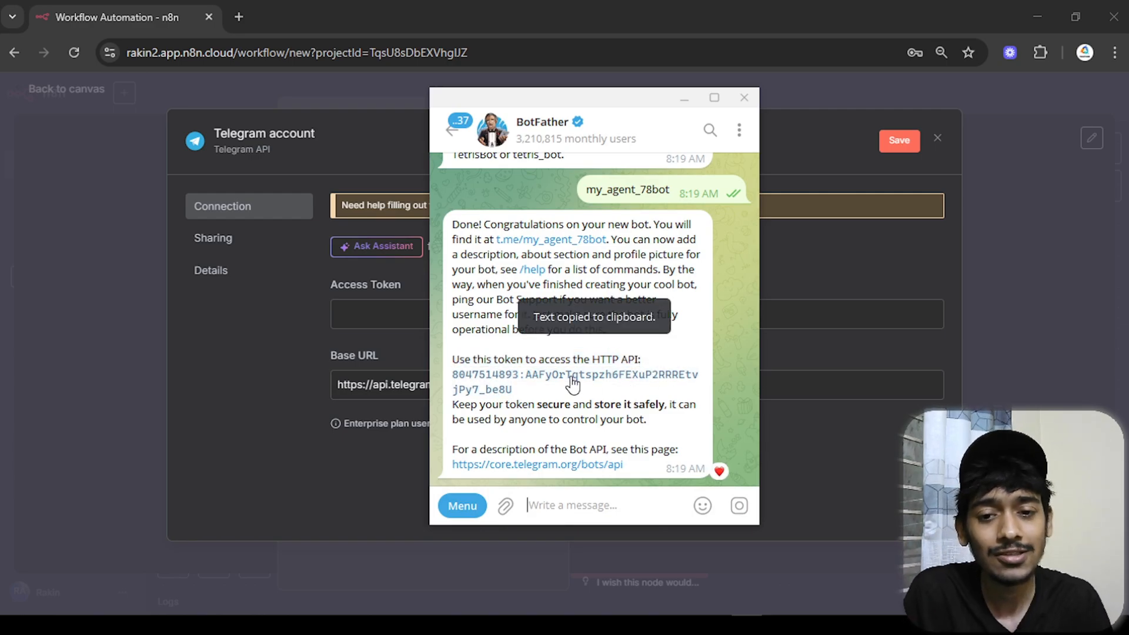
pyautogui.click(684, 98)
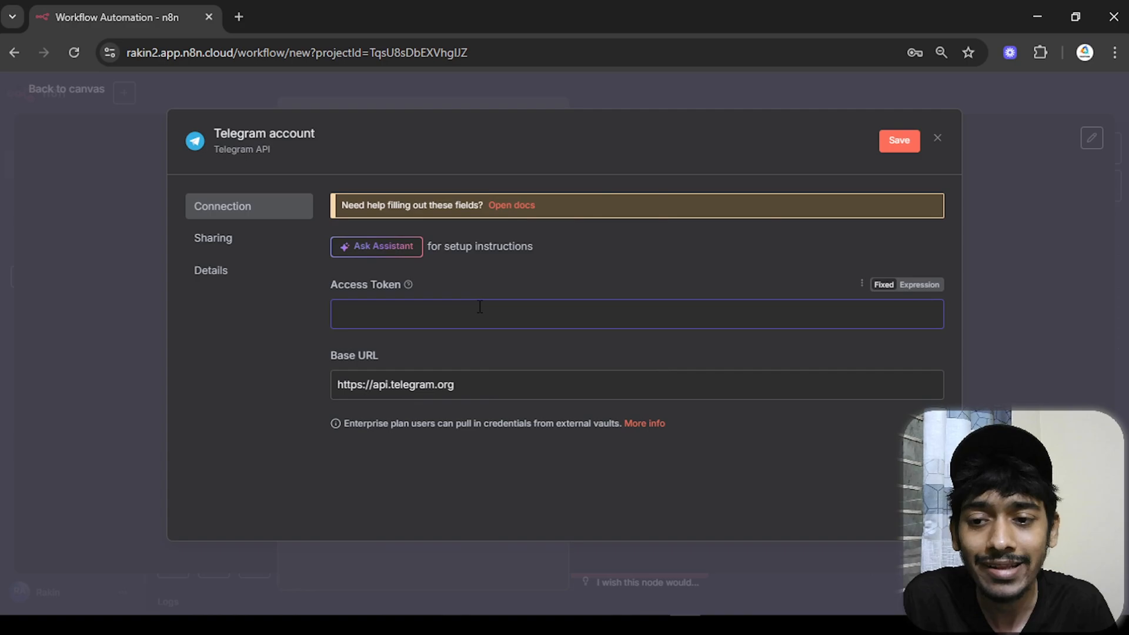
# - Paste the bot token into the Telegram credential, save and test it, and decline Chrome's password prompt
pyautogui.hotkey('ctrl', 'v')
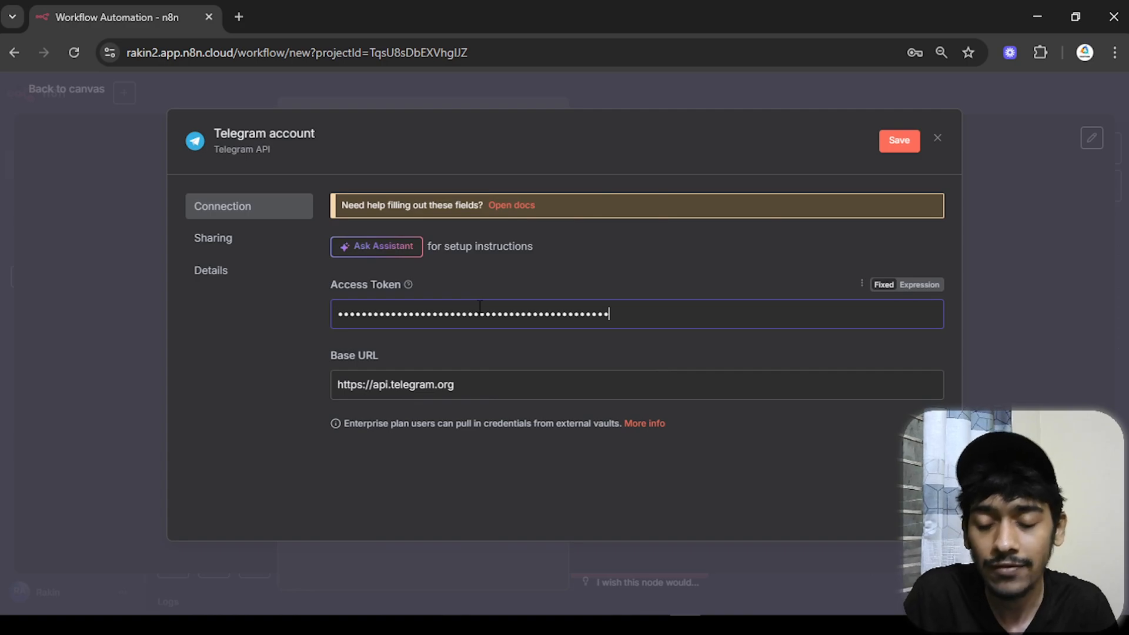
pyautogui.click(896, 141)
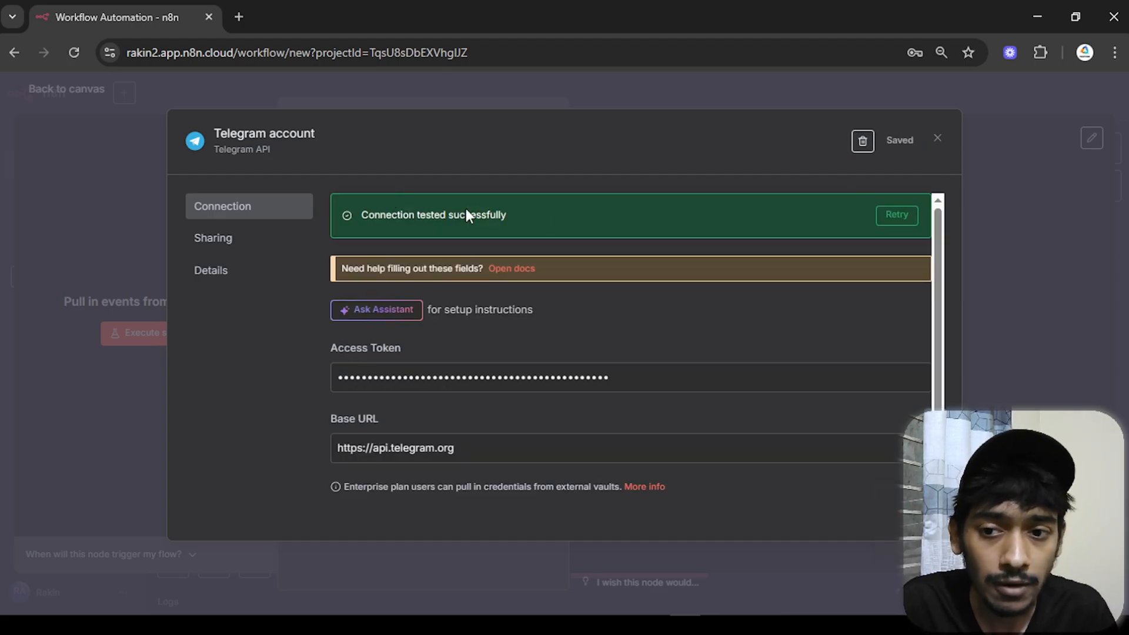
pyautogui.click(941, 141)
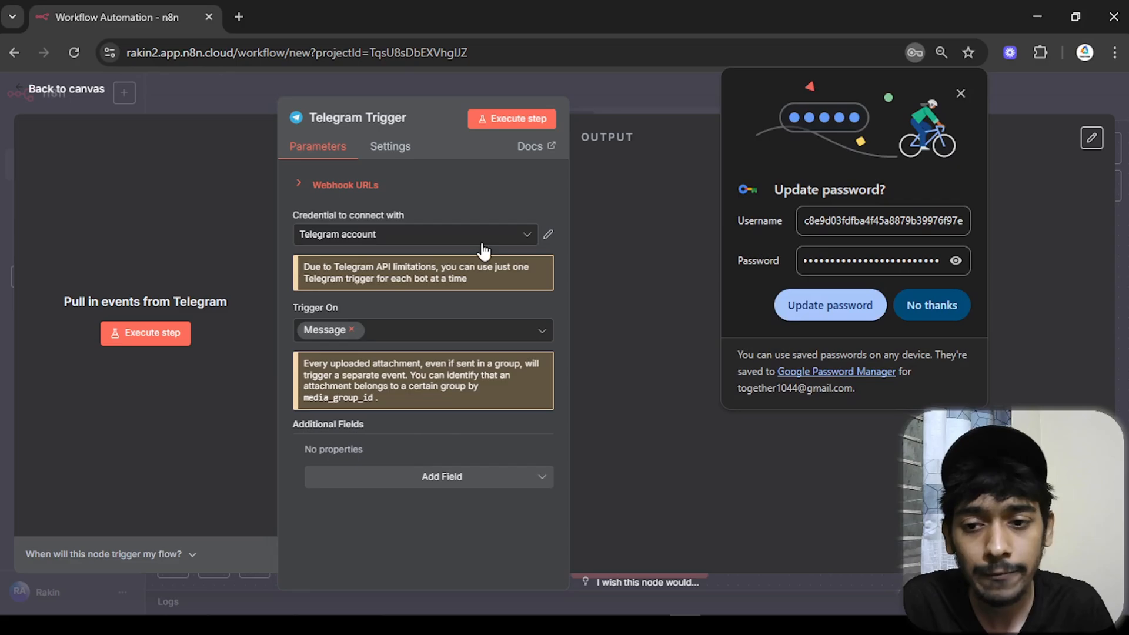
pyautogui.click(935, 305)
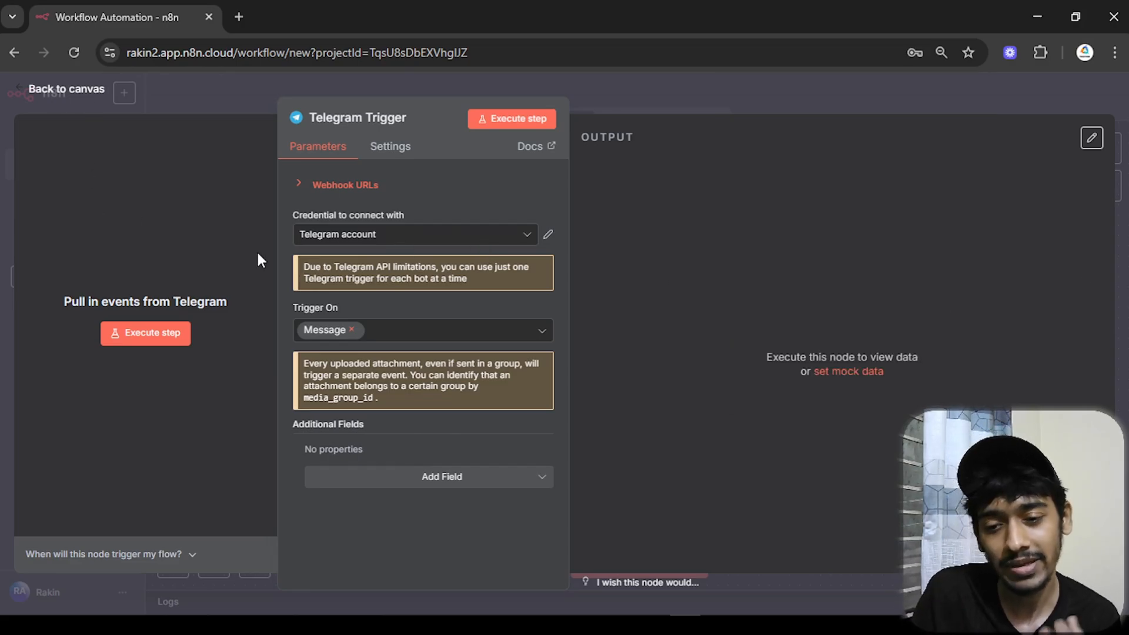
# - Start listening for a test event and send 'hey' to the bot in Telegram
pyautogui.click(167, 340)
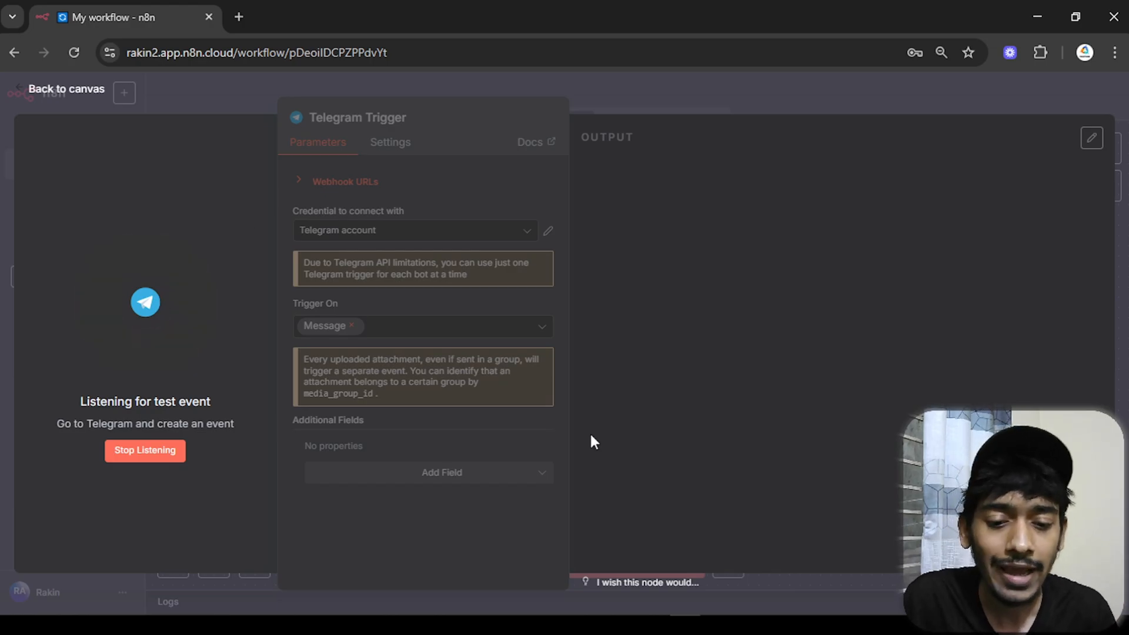
pyautogui.click(740, 623)
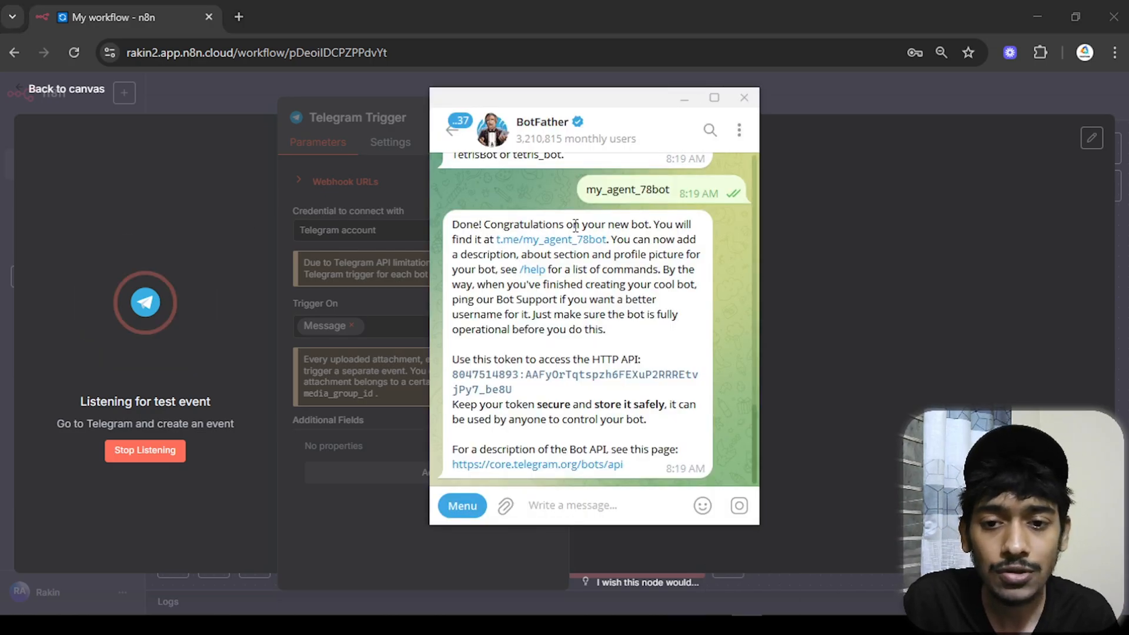
pyautogui.click(565, 245)
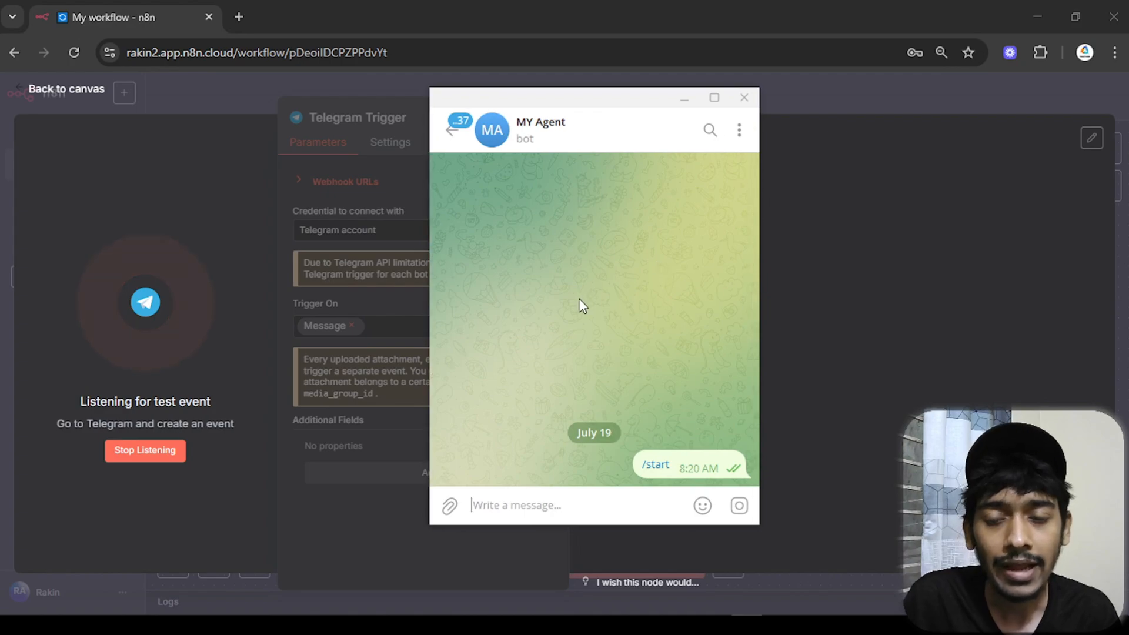
pyautogui.write('hey')
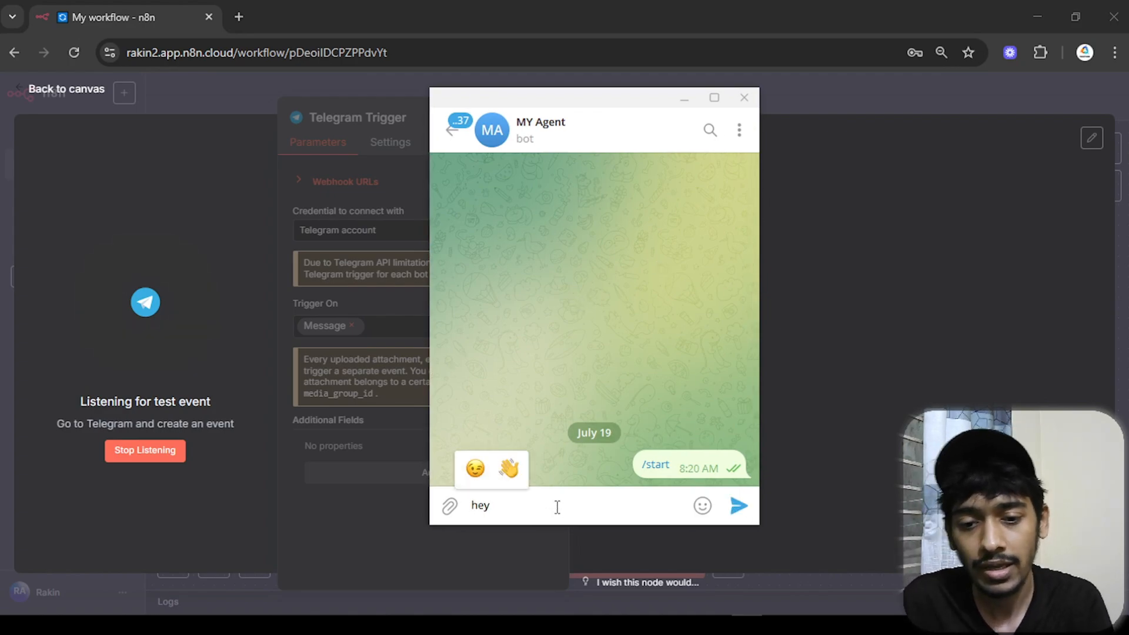
pyautogui.press('Return')
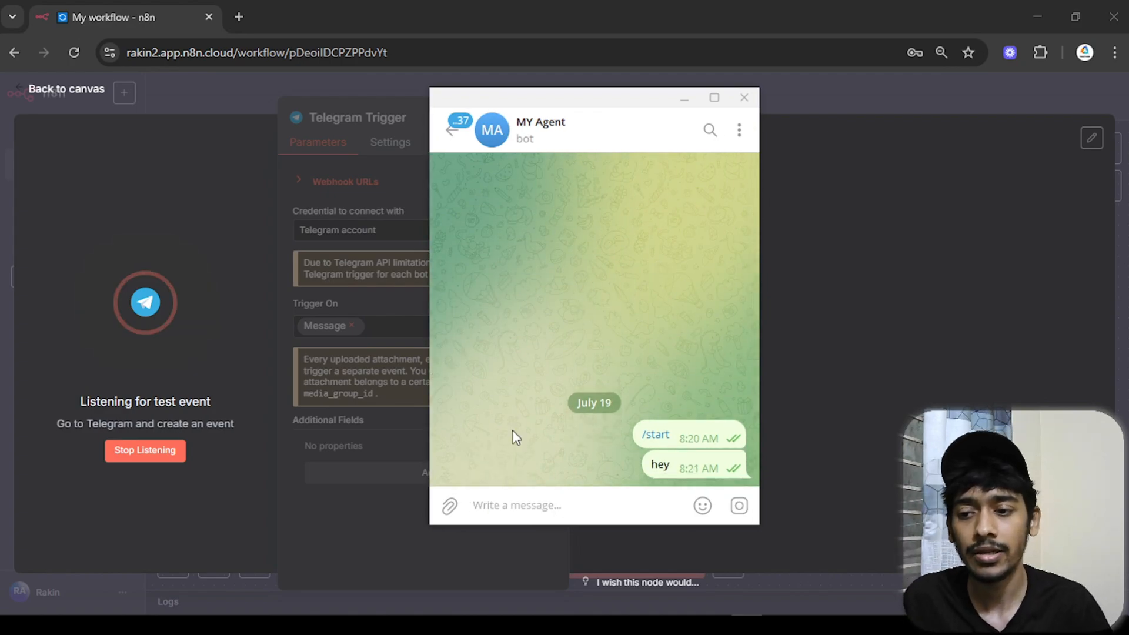
# - Back in n8n, view the captured 'hey' message output as a schema tree
pyautogui.click(683, 105)
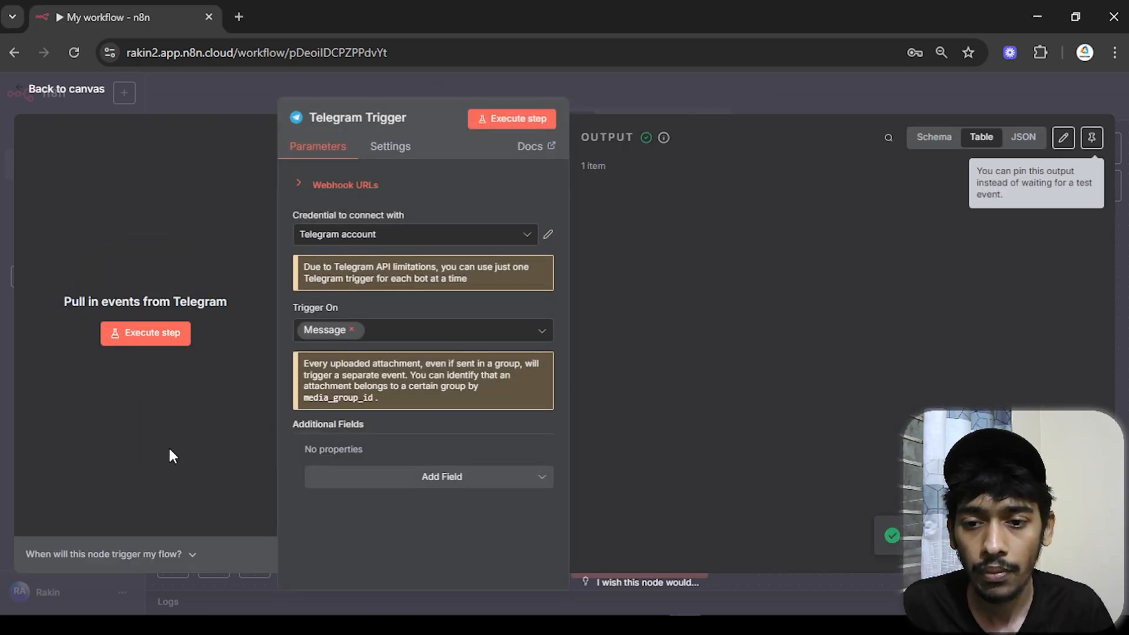
pyautogui.moveTo(259, 434); pyautogui.dragTo(305, 425)
pyautogui.click(927, 139)
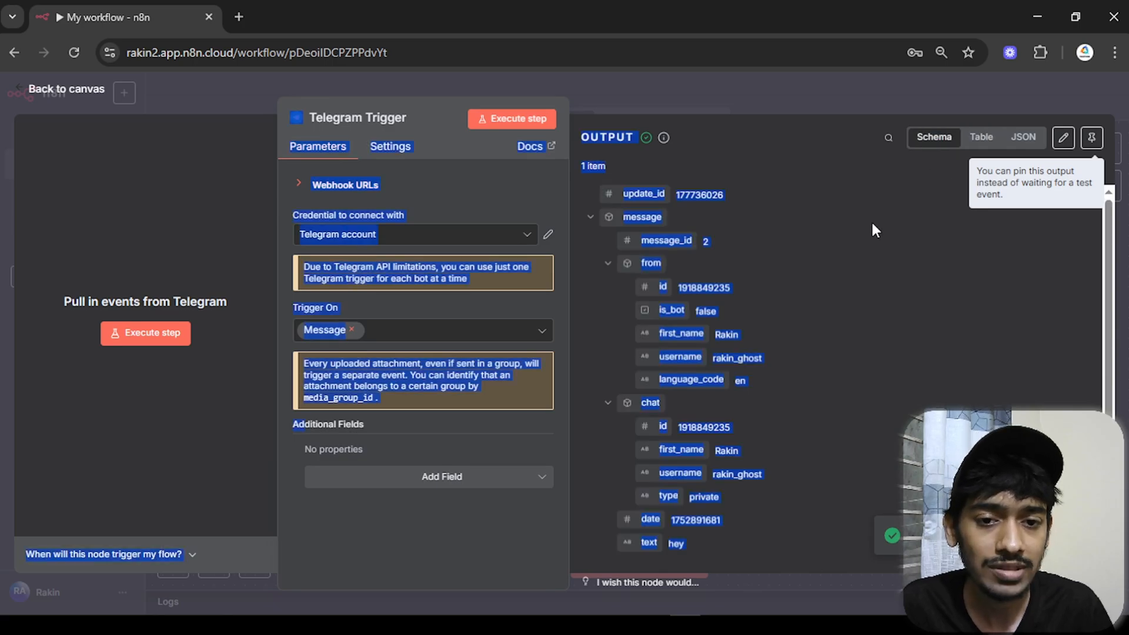
pyautogui.scroll(-1, 860, 366)
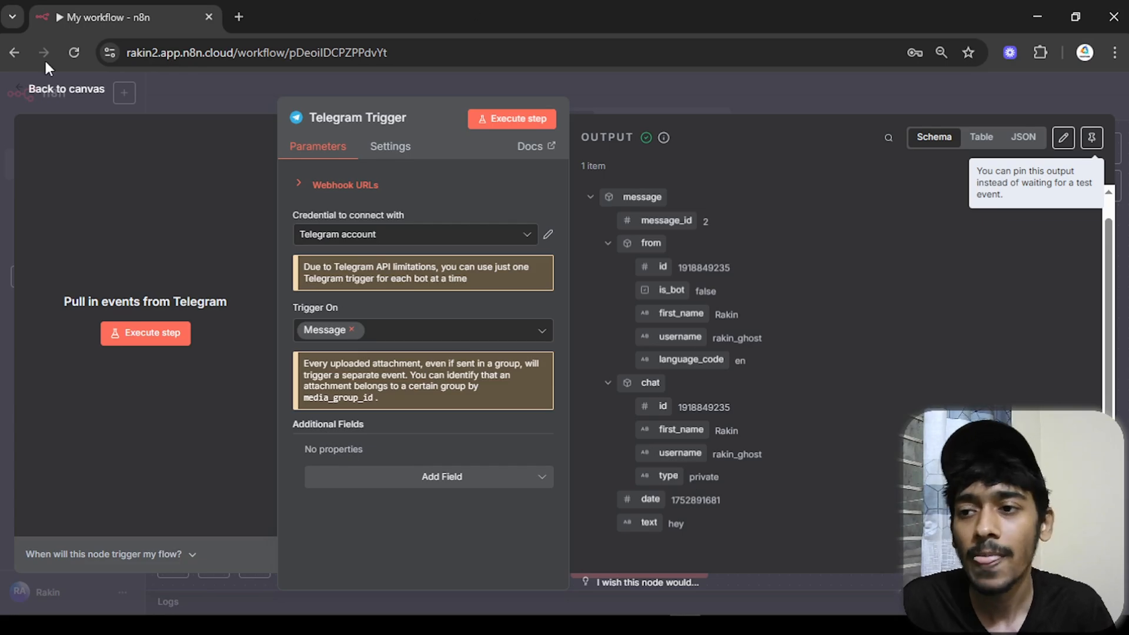
# - Add an AI Agent node after the Telegram Trigger
pyautogui.click(66, 91)
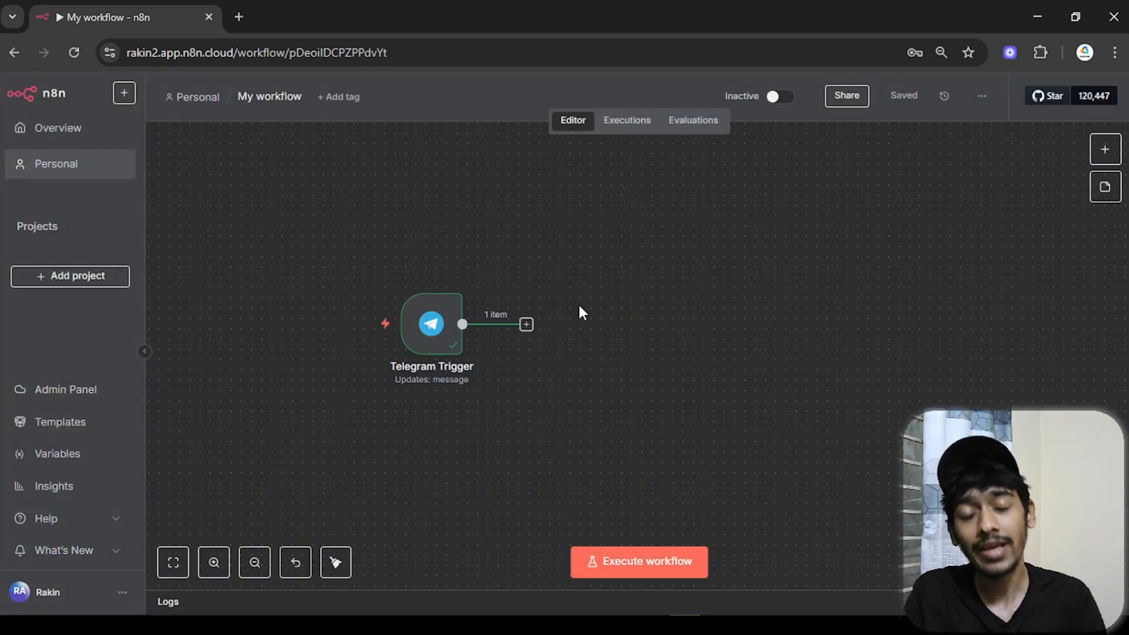
pyautogui.click(533, 319)
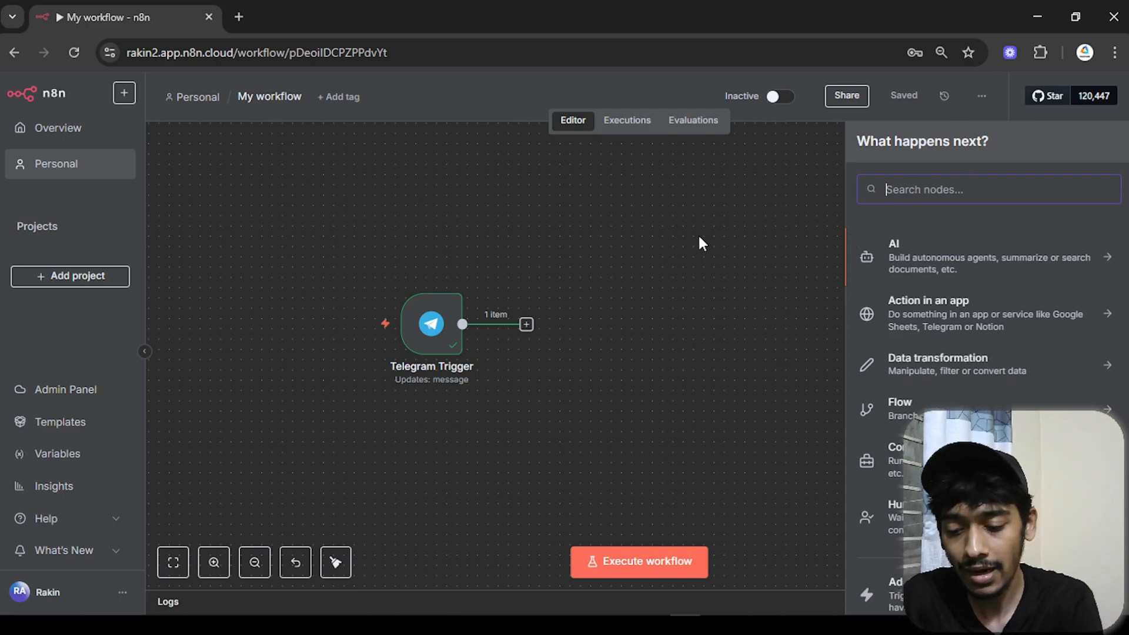
pyautogui.write('ai agent')
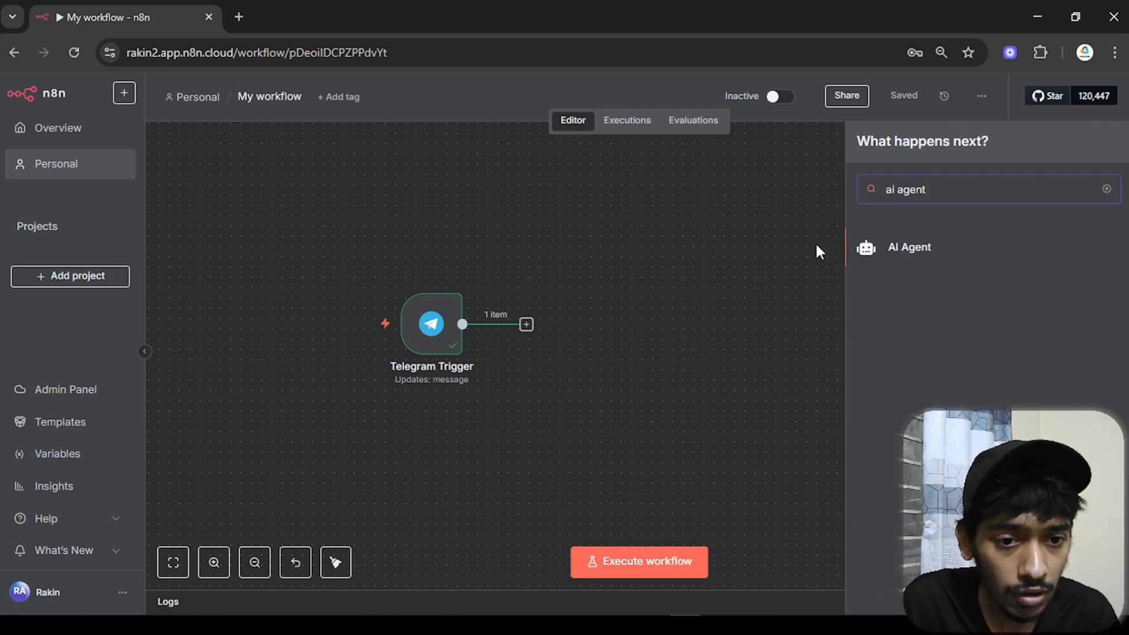
pyautogui.click(898, 259)
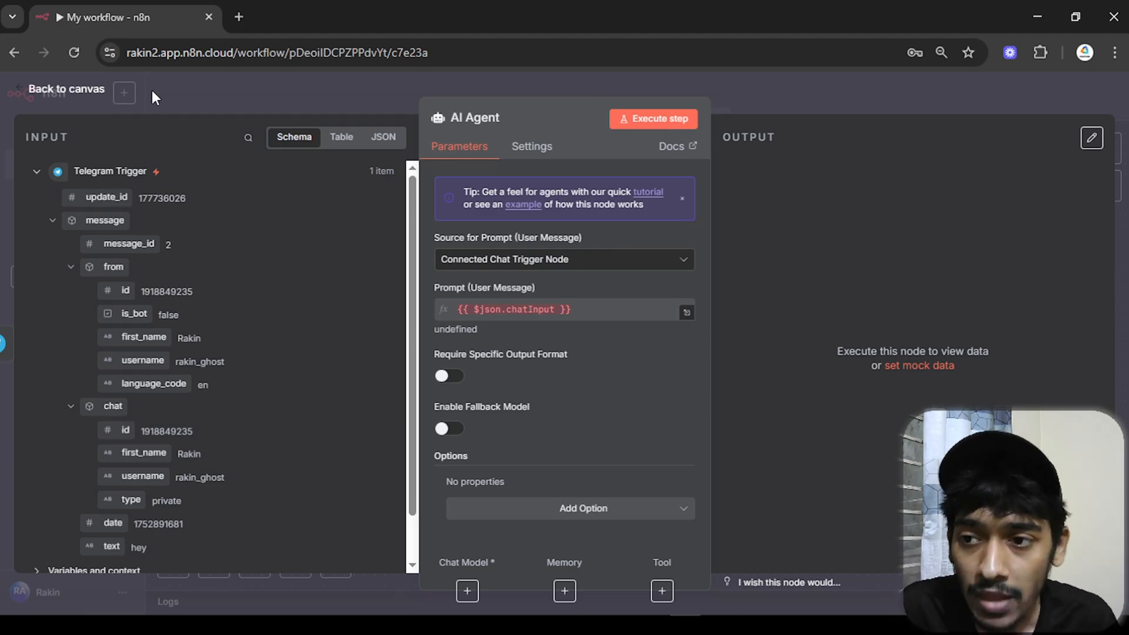
# - Rearrange the canvas so the Telegram Trigger sits above and left of the AI Agent
pyautogui.click(67, 87)
pyautogui.moveTo(560, 232); pyautogui.dragTo(764, 207)
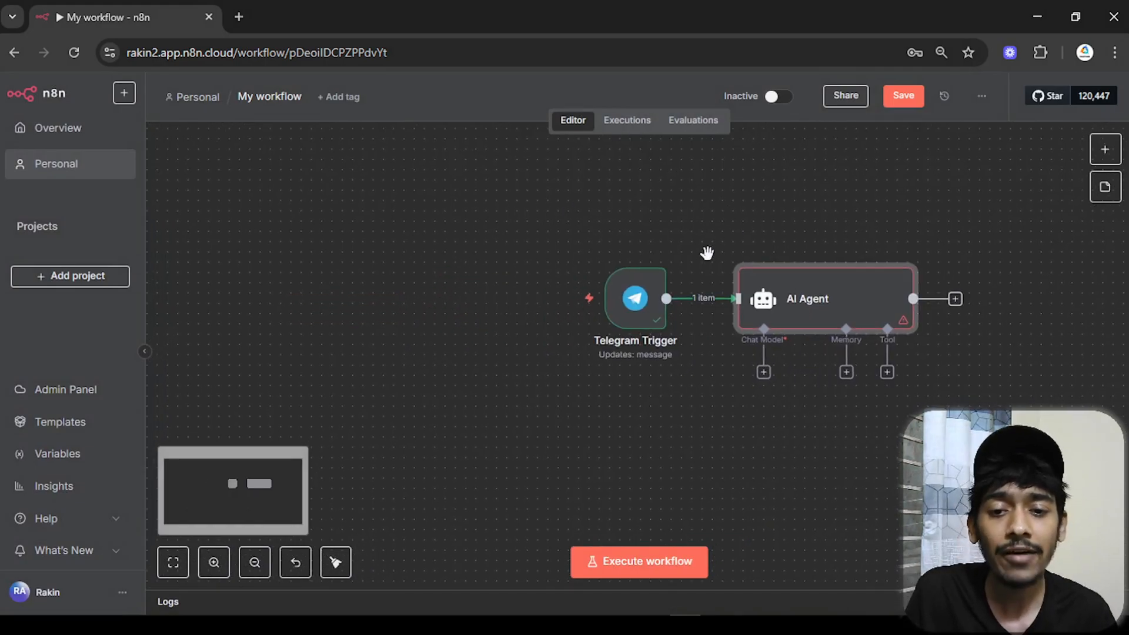
pyautogui.moveTo(626, 301); pyautogui.dragTo(420, 293)
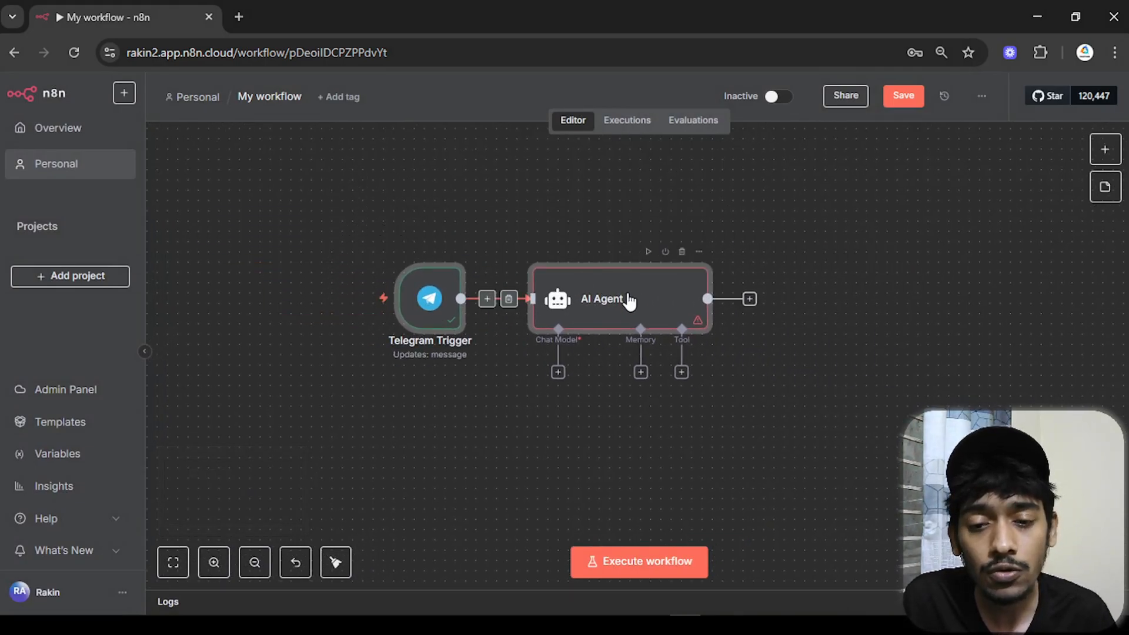
pyautogui.moveTo(613, 302); pyautogui.dragTo(718, 320)
pyautogui.click(575, 235)
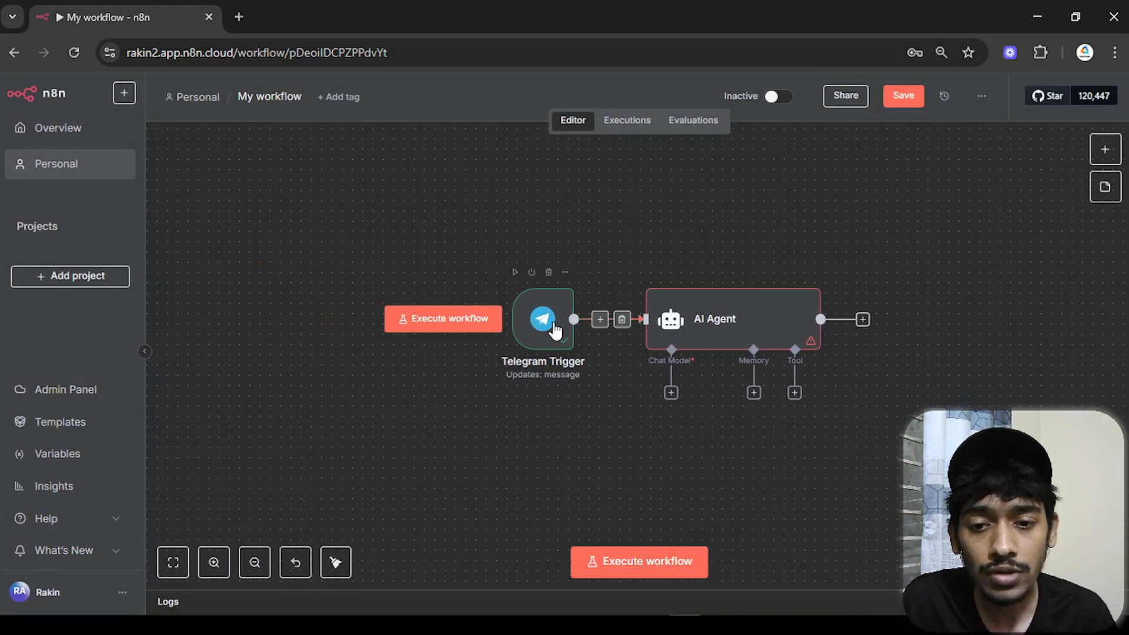
pyautogui.moveTo(552, 327); pyautogui.dragTo(522, 225)
pyautogui.rightClick(413, 377)
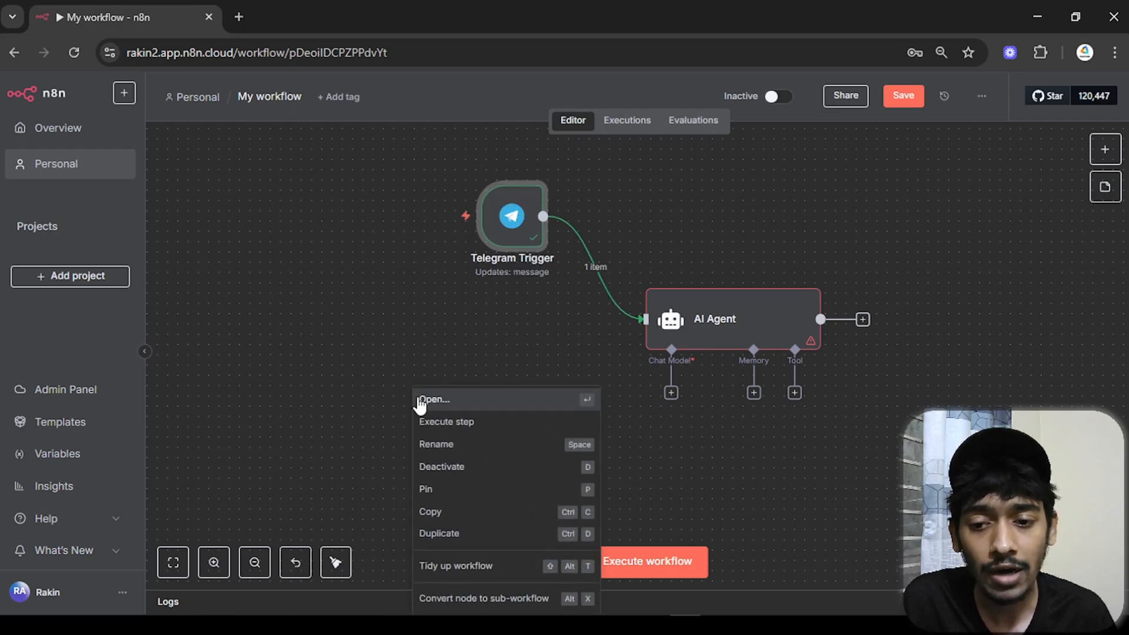
pyautogui.click(480, 338)
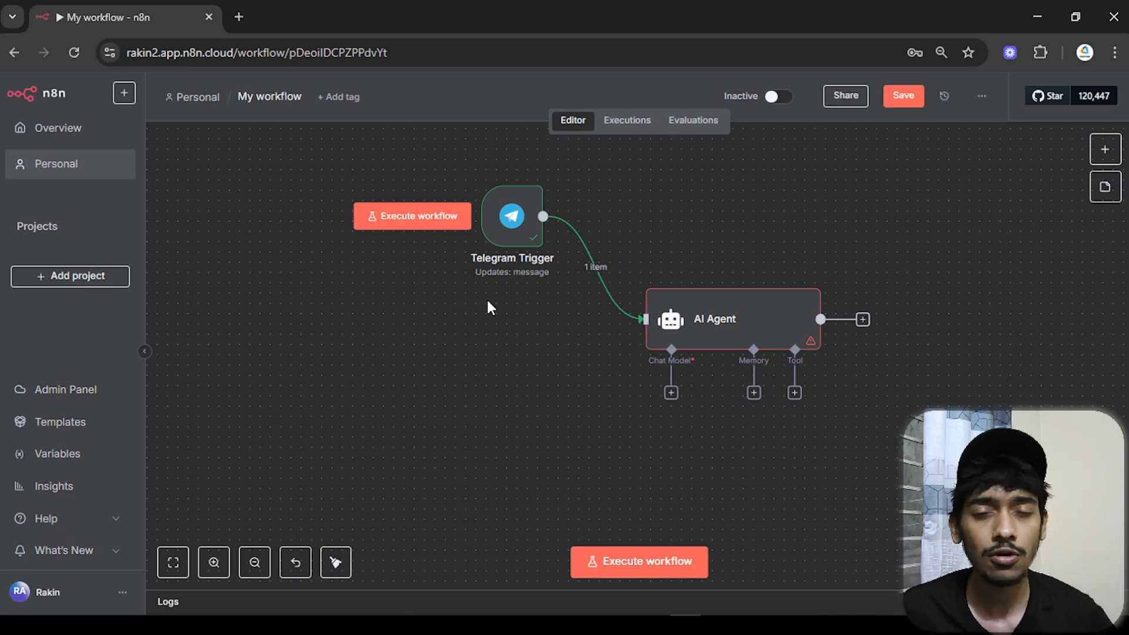
# - Add a Gmail 'On message received' trigger through the canvas Add node search
pyautogui.rightClick(476, 325)
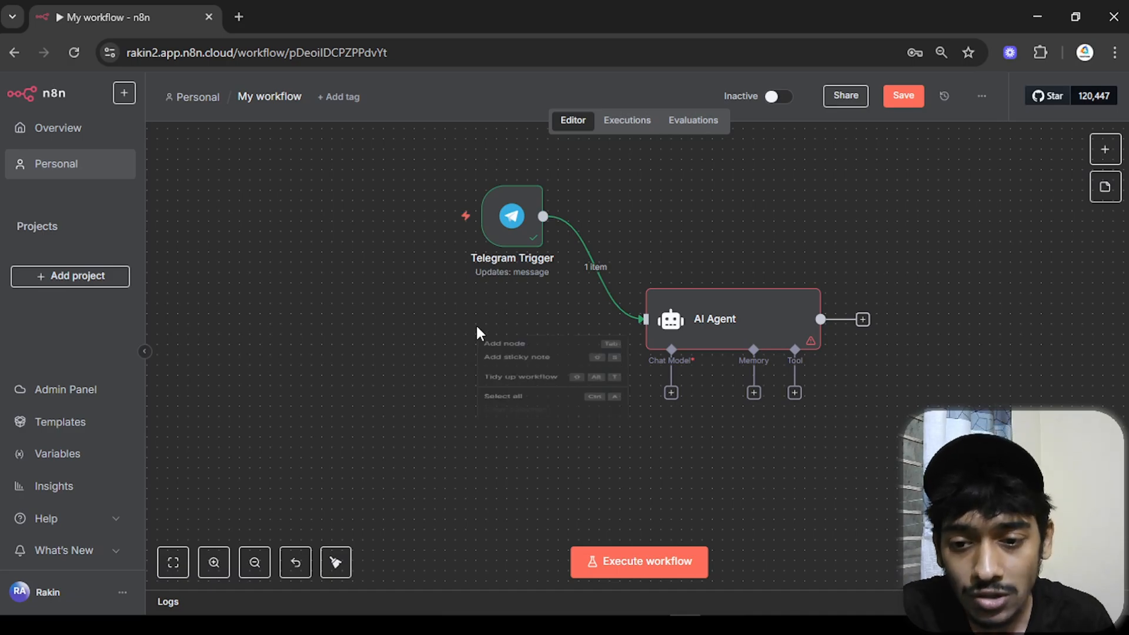
pyautogui.click(496, 347)
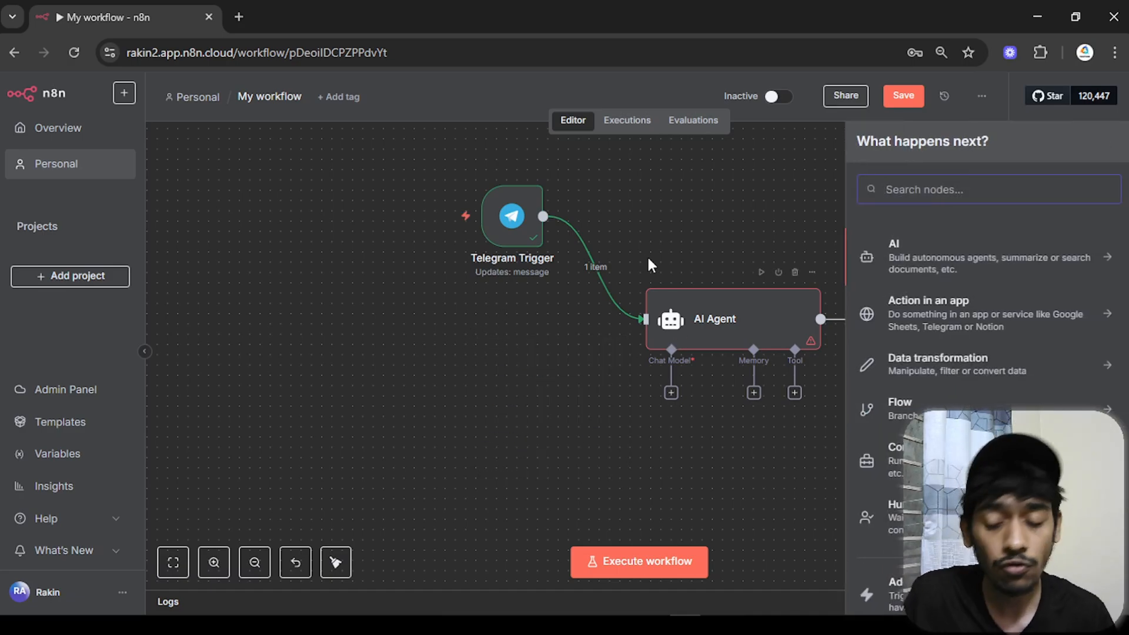
pyautogui.write('gmail')
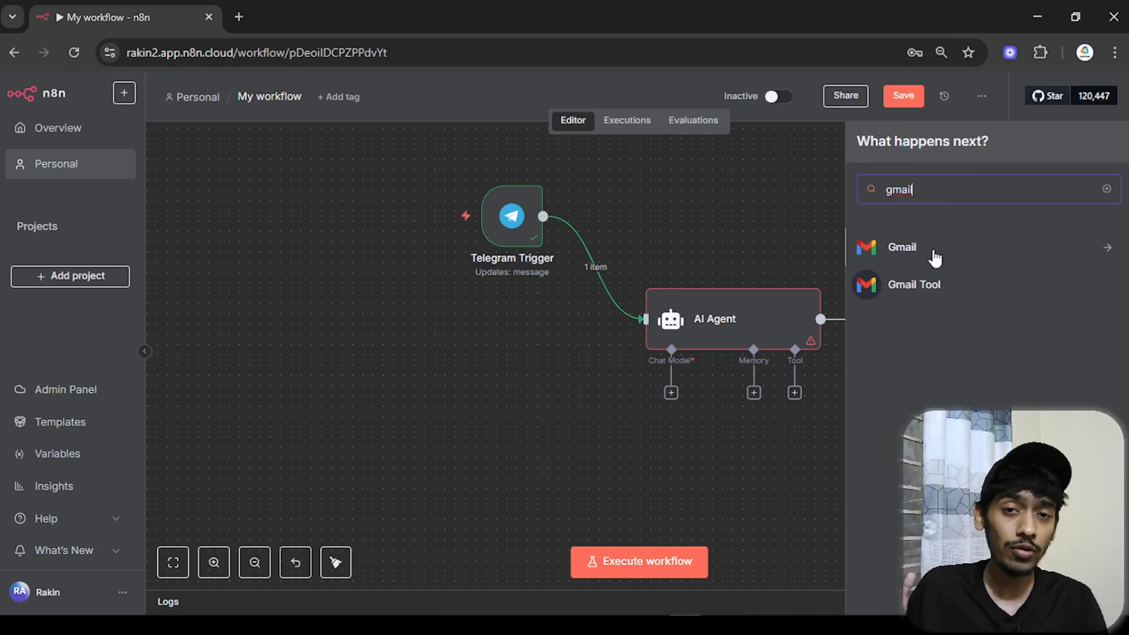
pyautogui.click(932, 252)
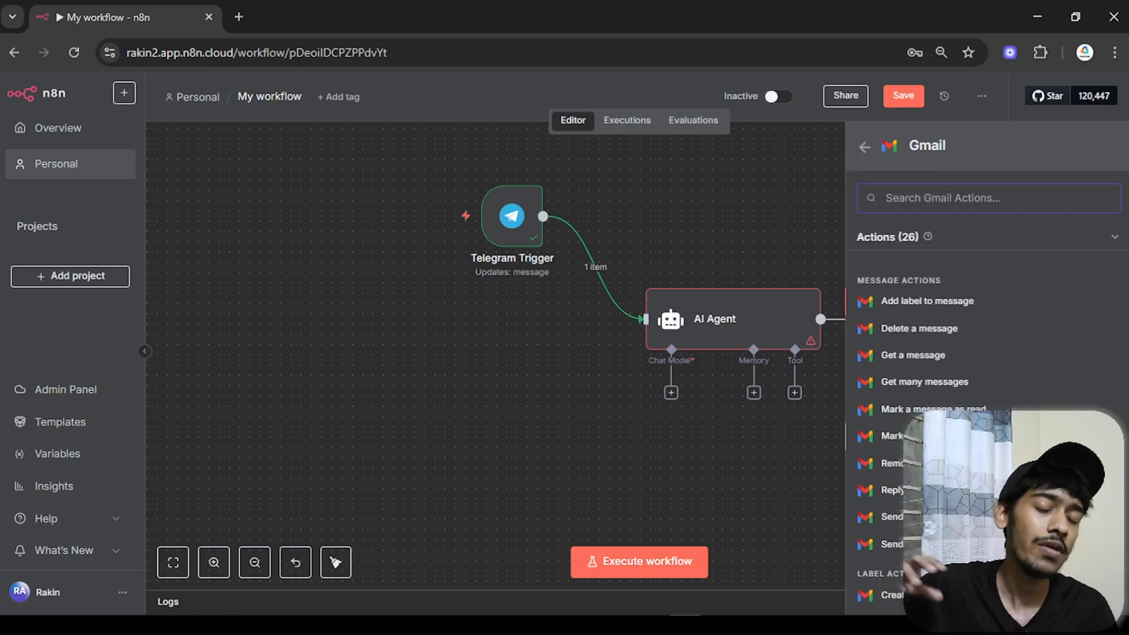
pyautogui.scroll(-5, 988, 412)
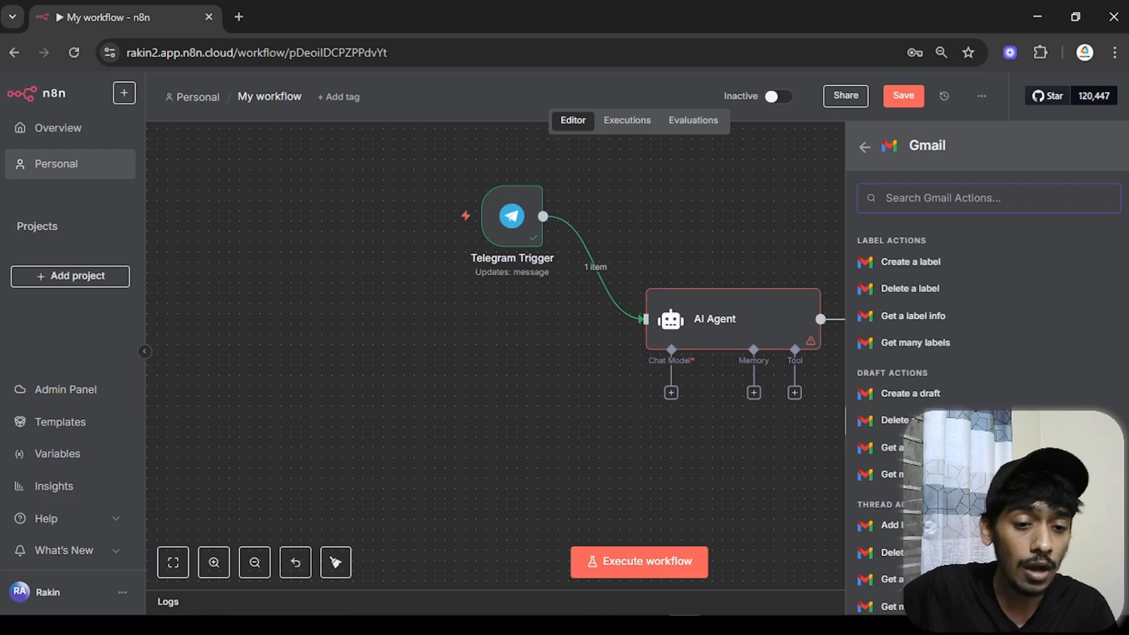
pyautogui.scroll(-3, 988, 412)
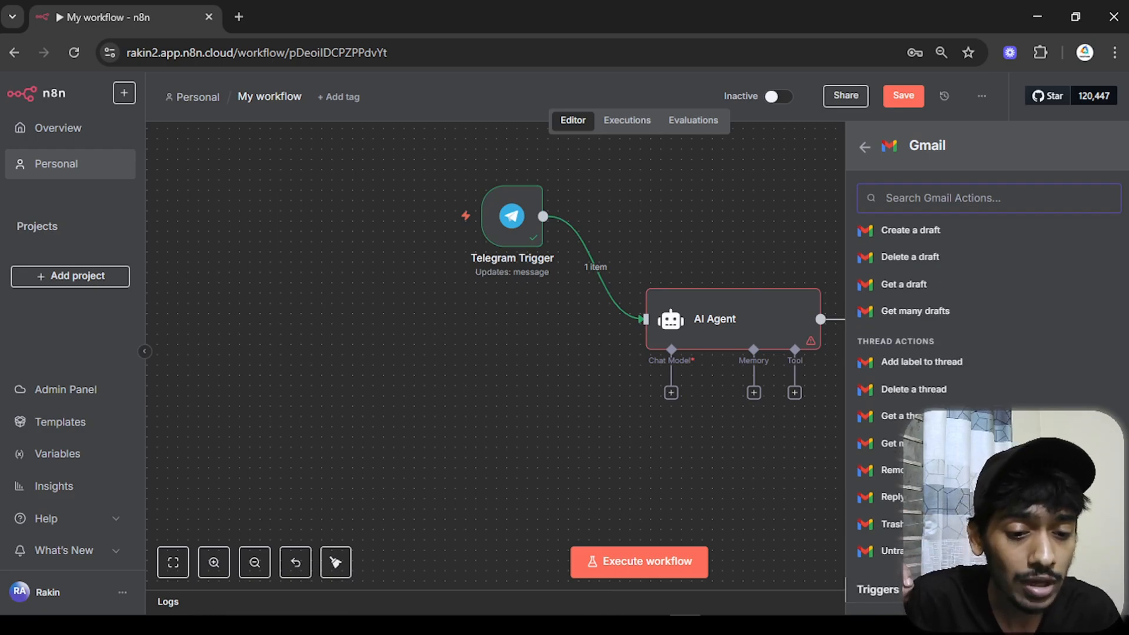
pyautogui.scroll(-1, 1039, 383)
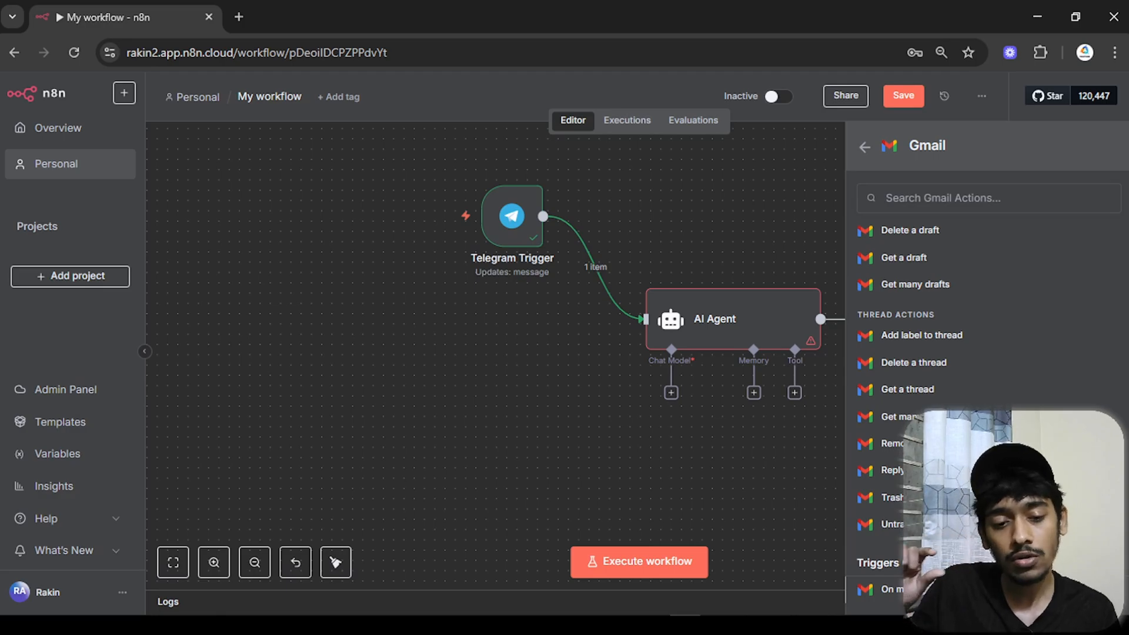
pyautogui.click(891, 590)
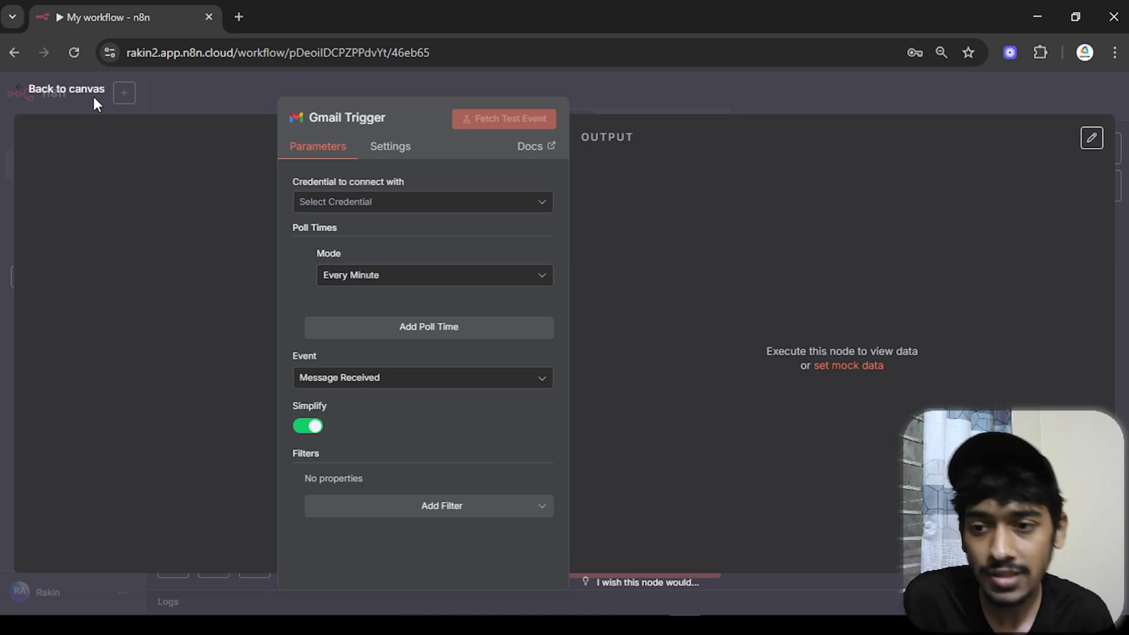
# - Create a new Gmail credential and sign in with the Google account
pyautogui.click(351, 204)
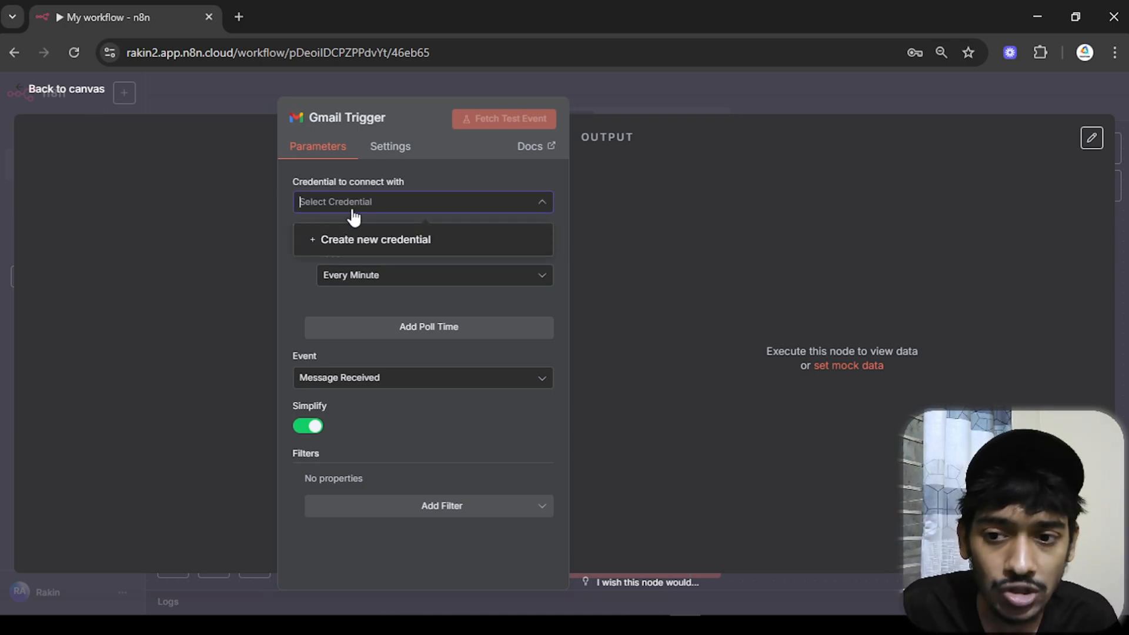
pyautogui.click(371, 240)
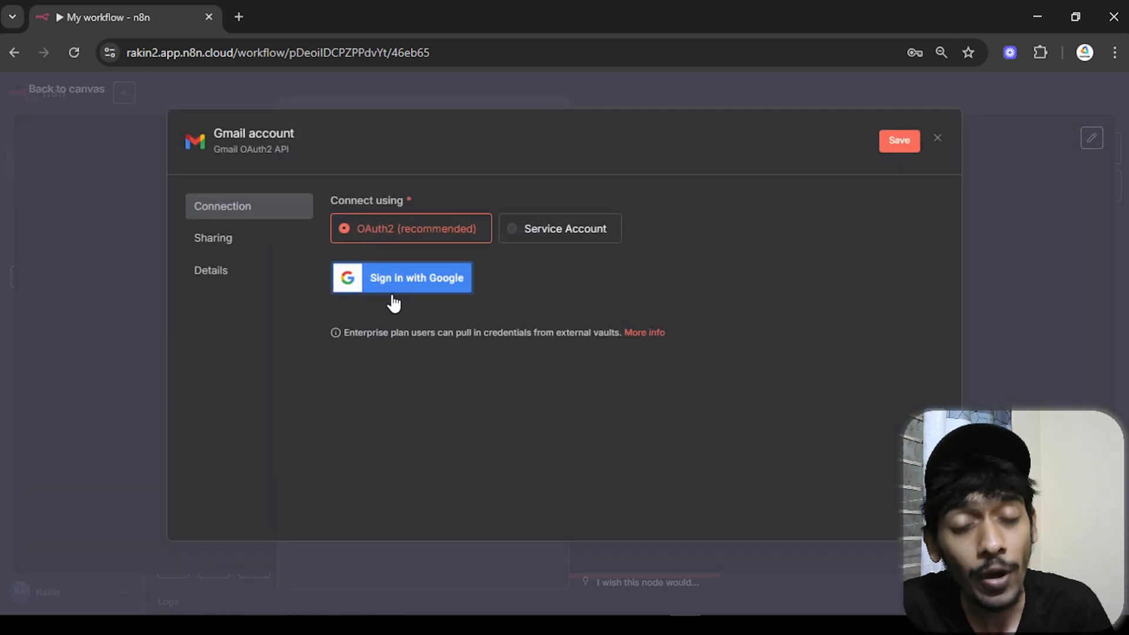
pyautogui.click(391, 293)
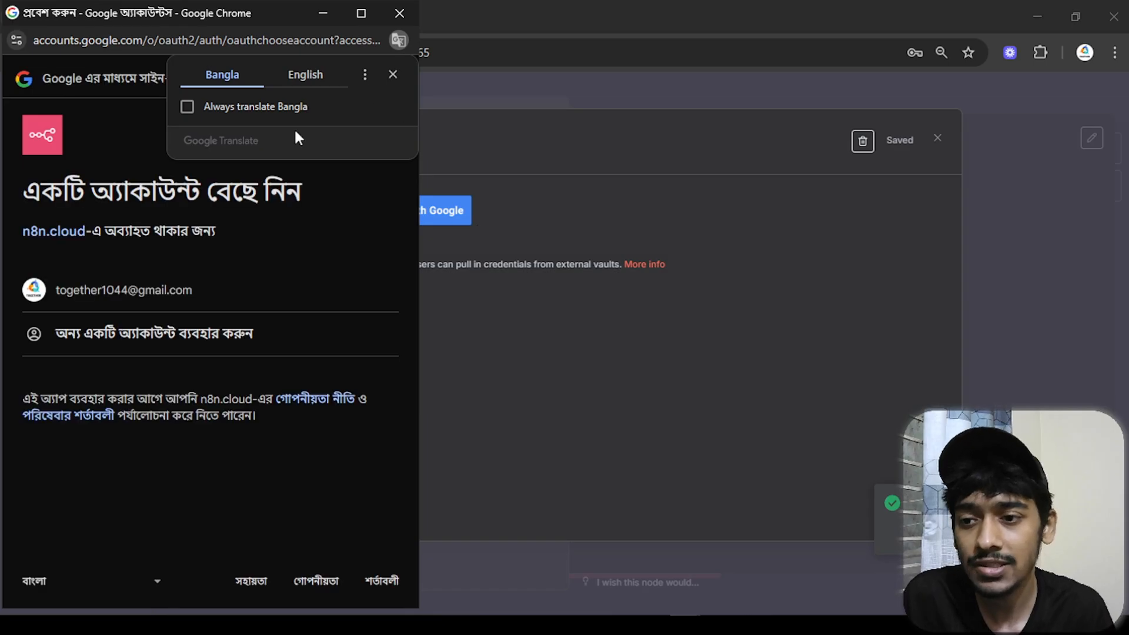
pyautogui.click(226, 274)
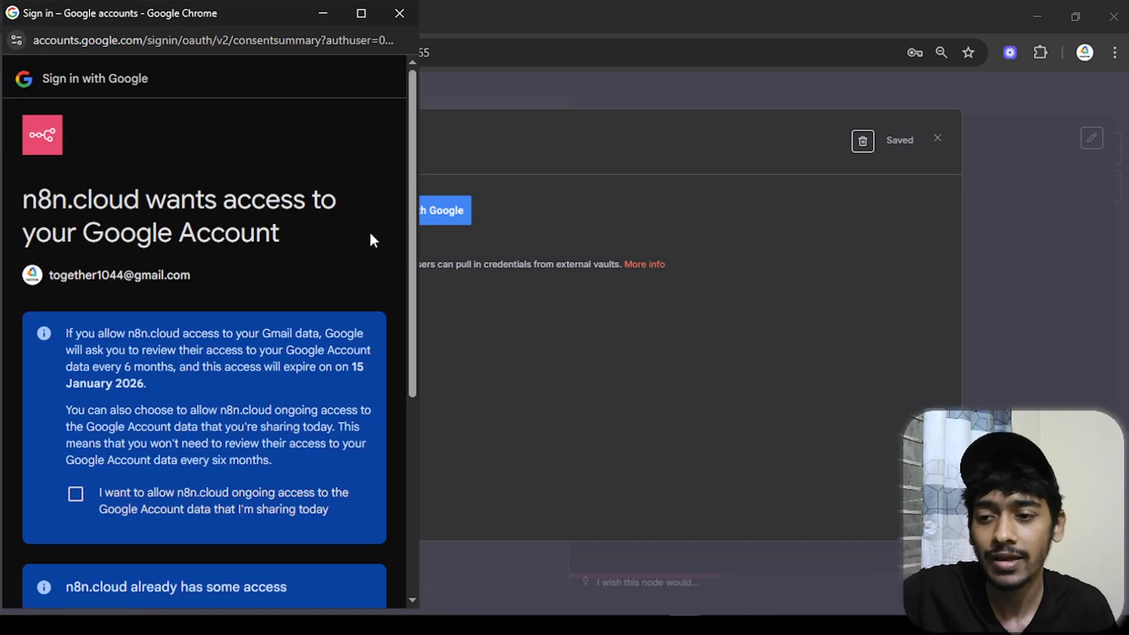
# - Grant n8n ongoing Gmail access and close the connection-successful window
pyautogui.scroll(-3, 75, 500)
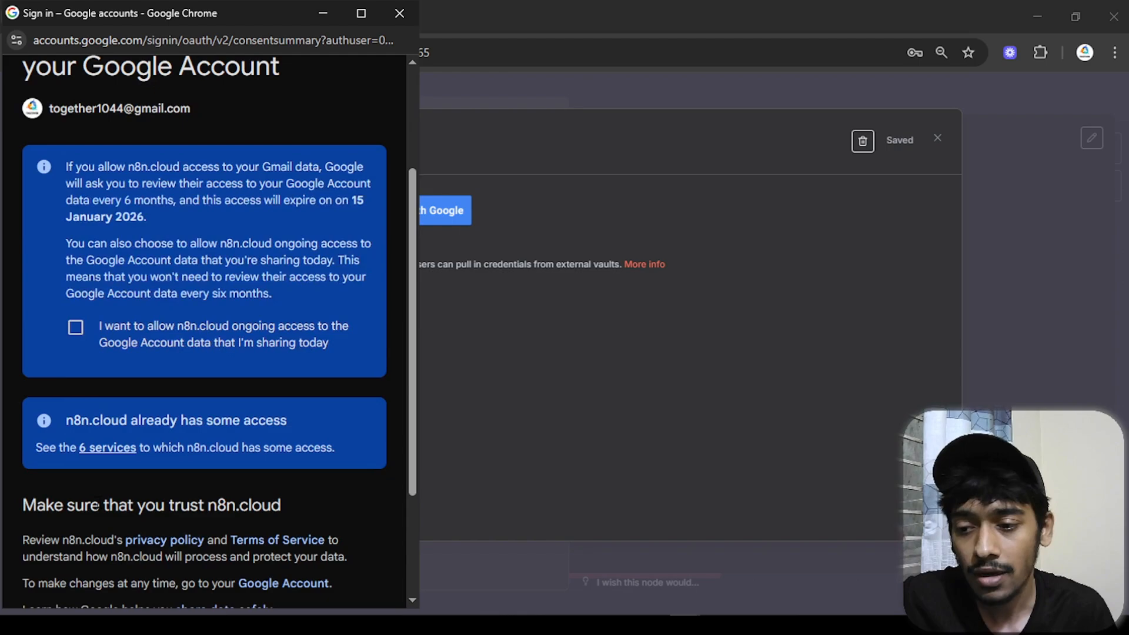
pyautogui.click(74, 335)
pyautogui.scroll(-3, 206, 403)
pyautogui.click(302, 517)
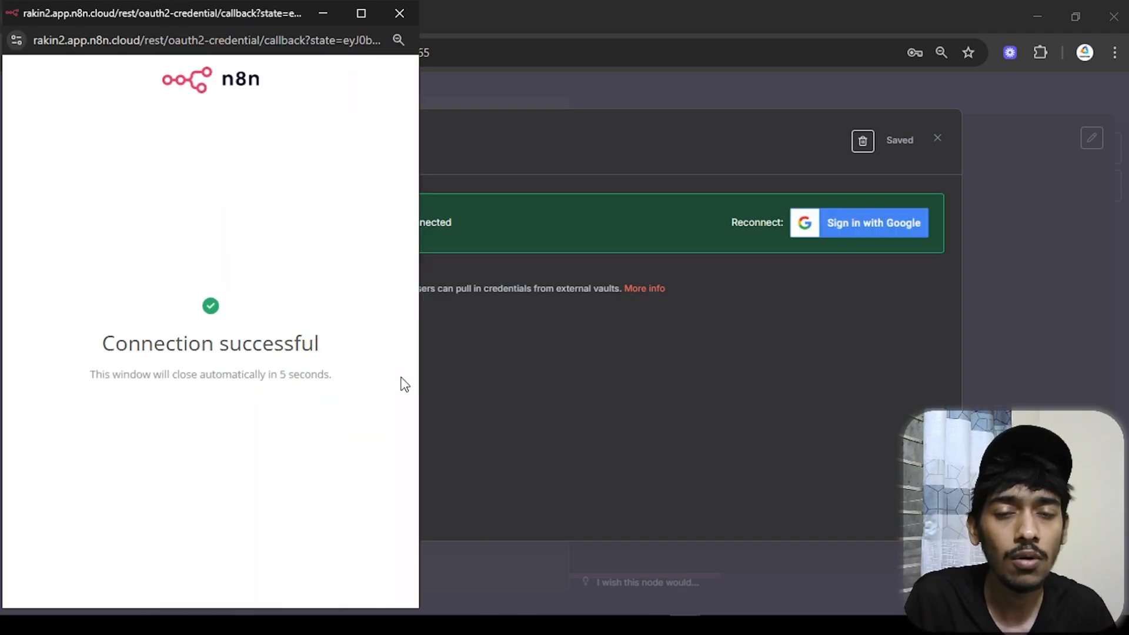
pyautogui.click(391, 21)
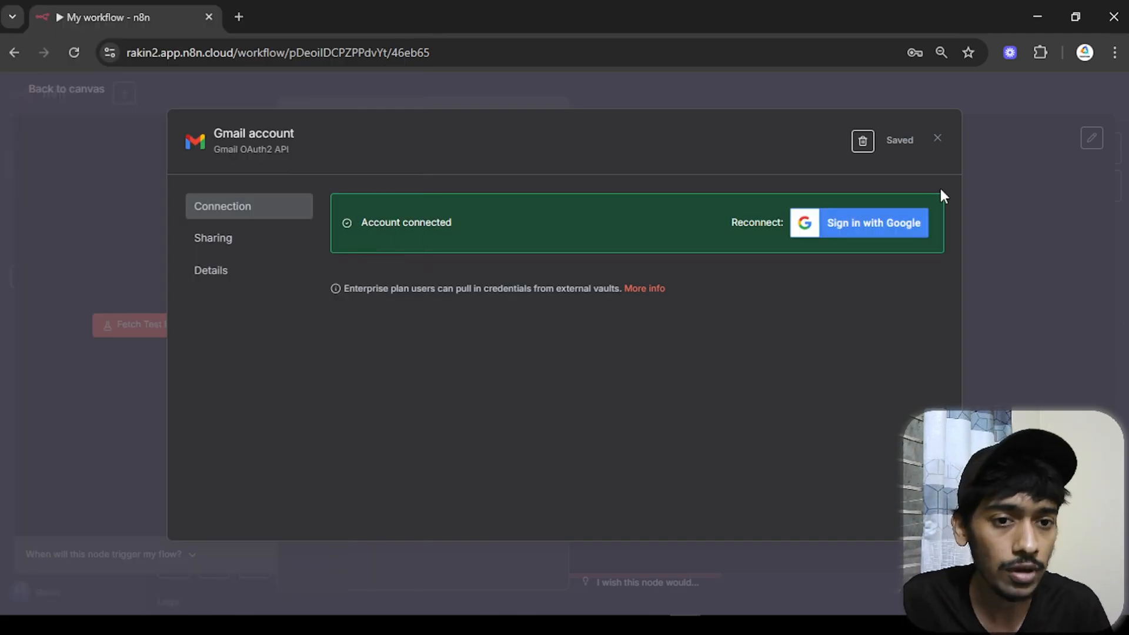
# - Connect the Gmail Trigger's output to the AI Agent's input and reopen the trigger's settings
pyautogui.click(938, 139)
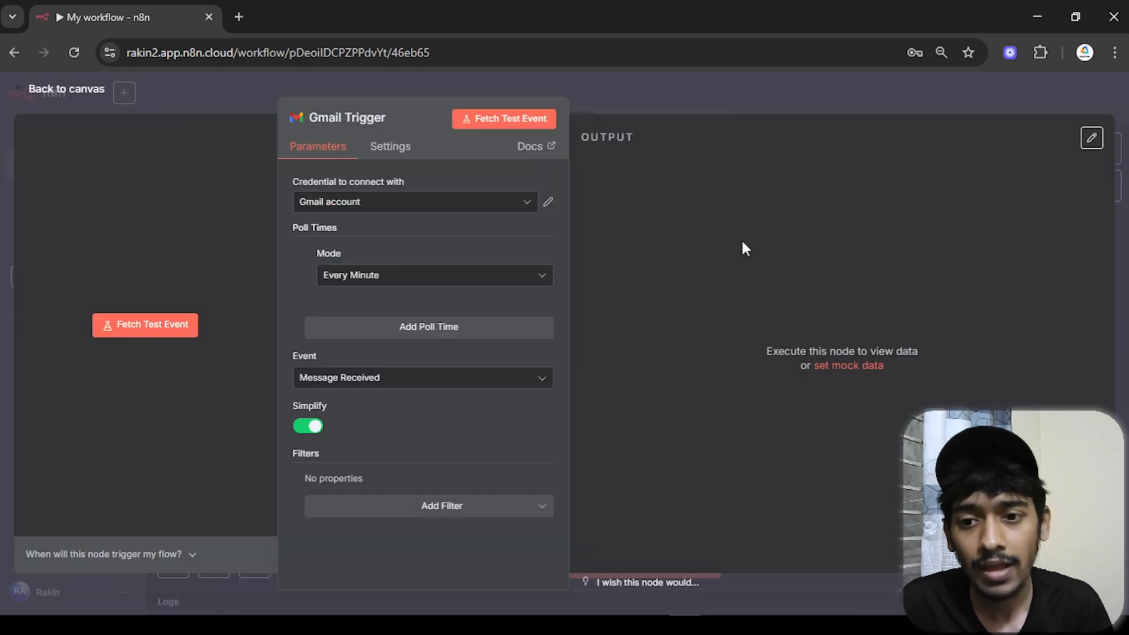
pyautogui.click(91, 87)
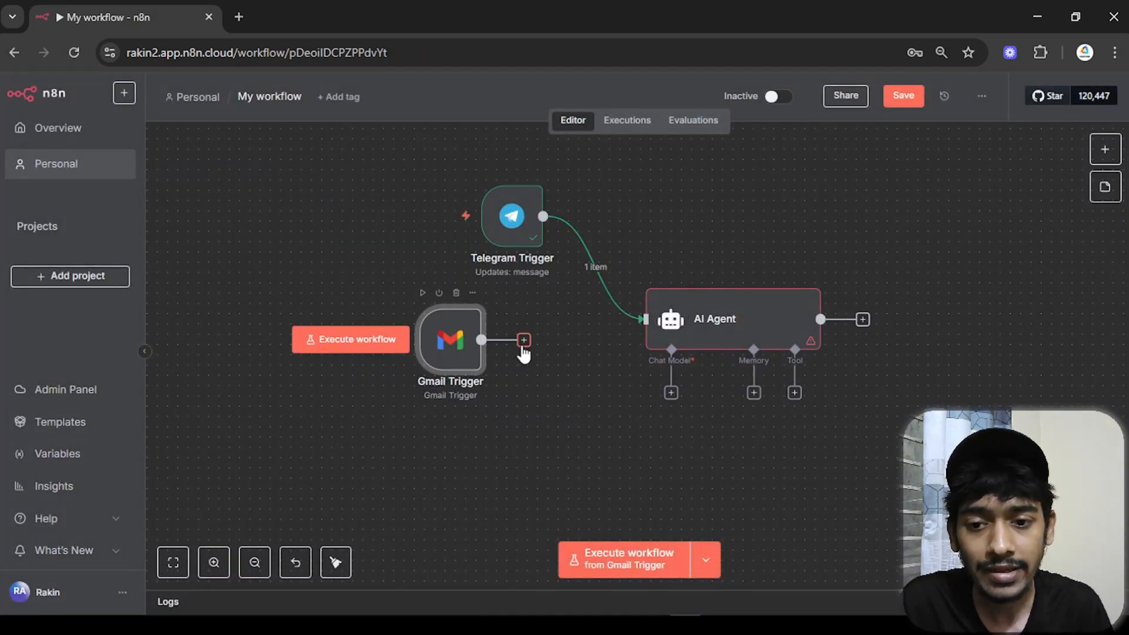
pyautogui.moveTo(525, 347); pyautogui.dragTo(688, 327)
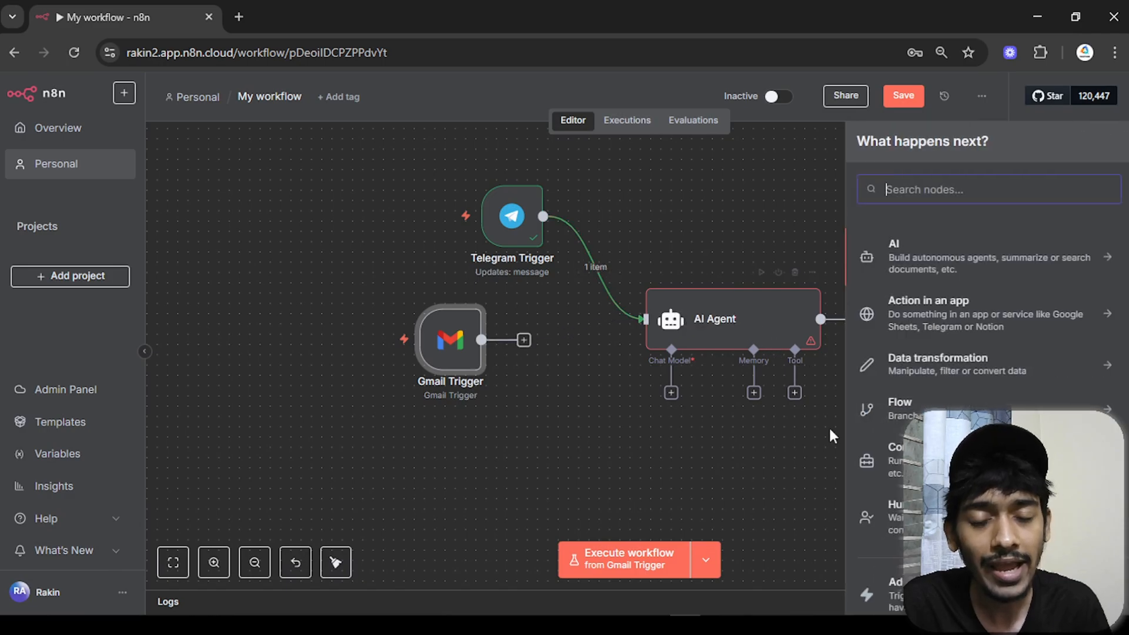
pyautogui.moveTo(527, 343); pyautogui.dragTo(647, 321)
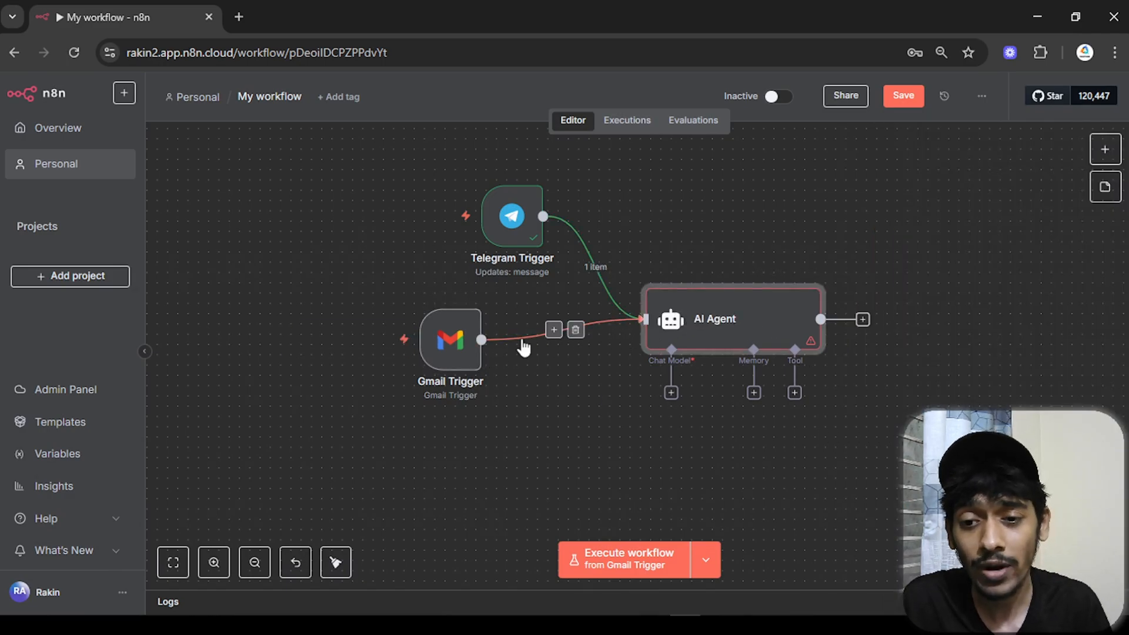
pyautogui.moveTo(473, 350); pyautogui.dragTo(493, 371)
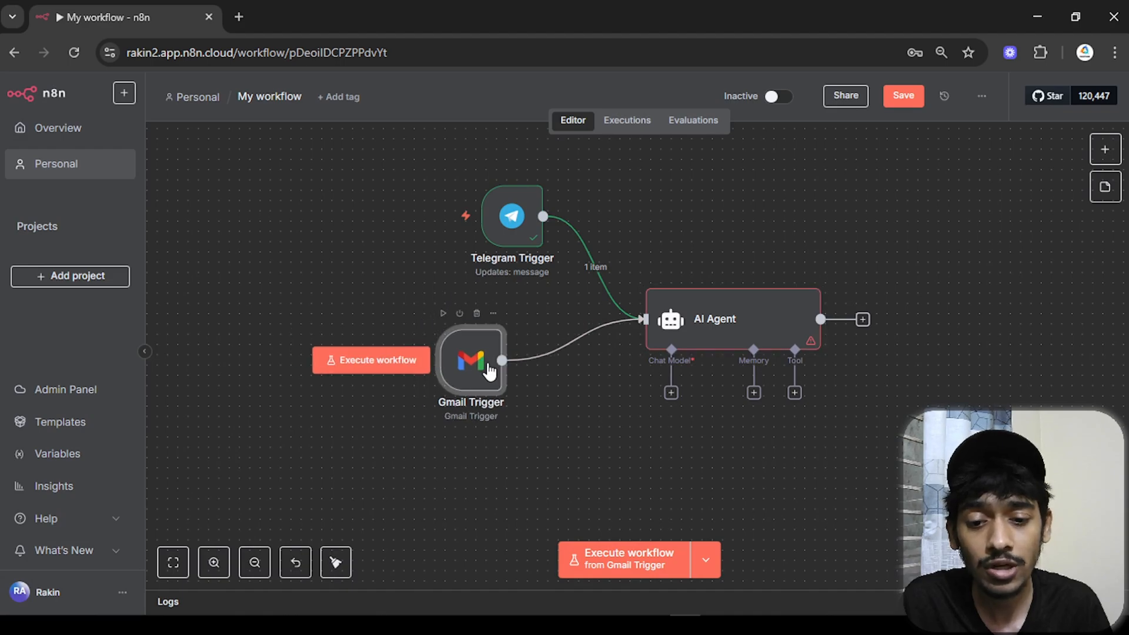
pyautogui.doubleClick(488, 372)
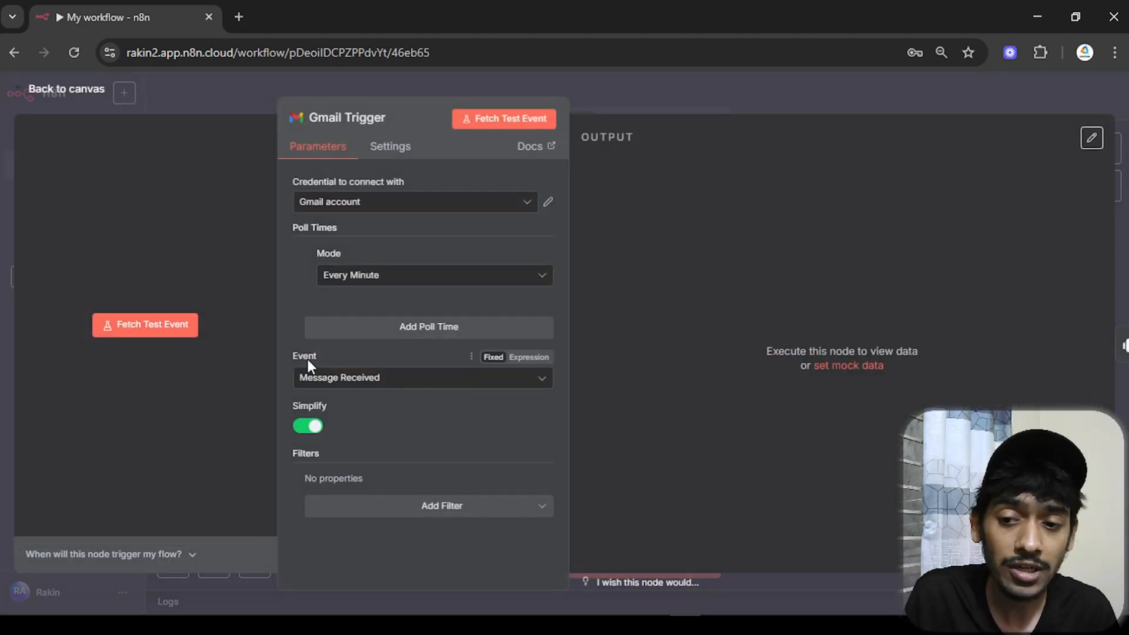
# - Fetch one test email with the Gmail Trigger and open the Gmail inbox in a new tab
pyautogui.click(501, 126)
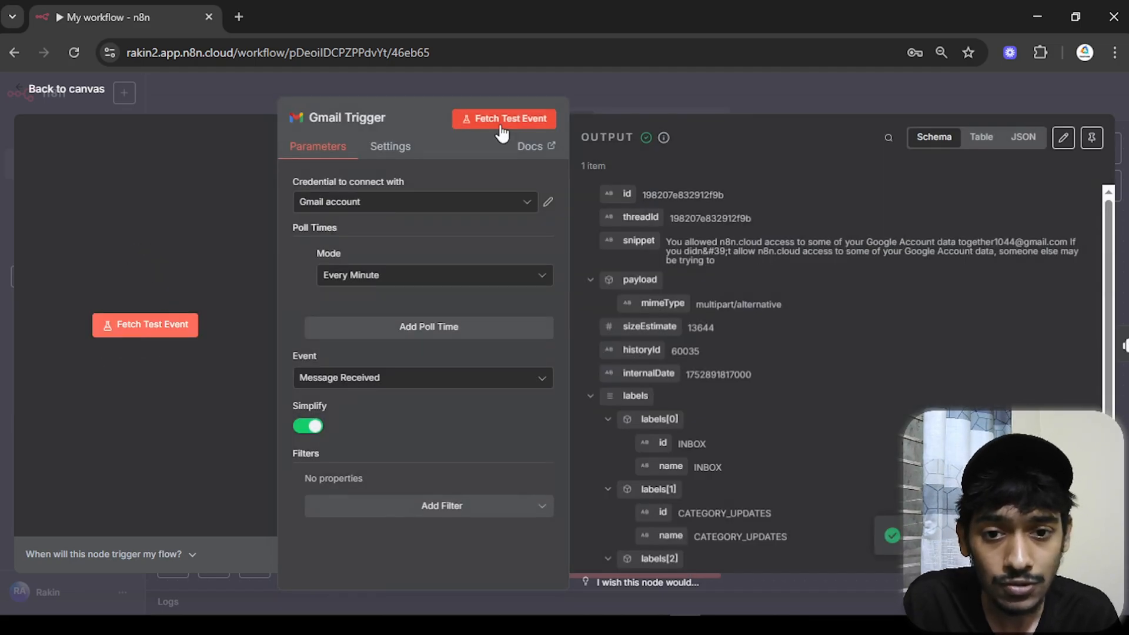
pyautogui.moveTo(726, 257); pyautogui.dragTo(676, 239)
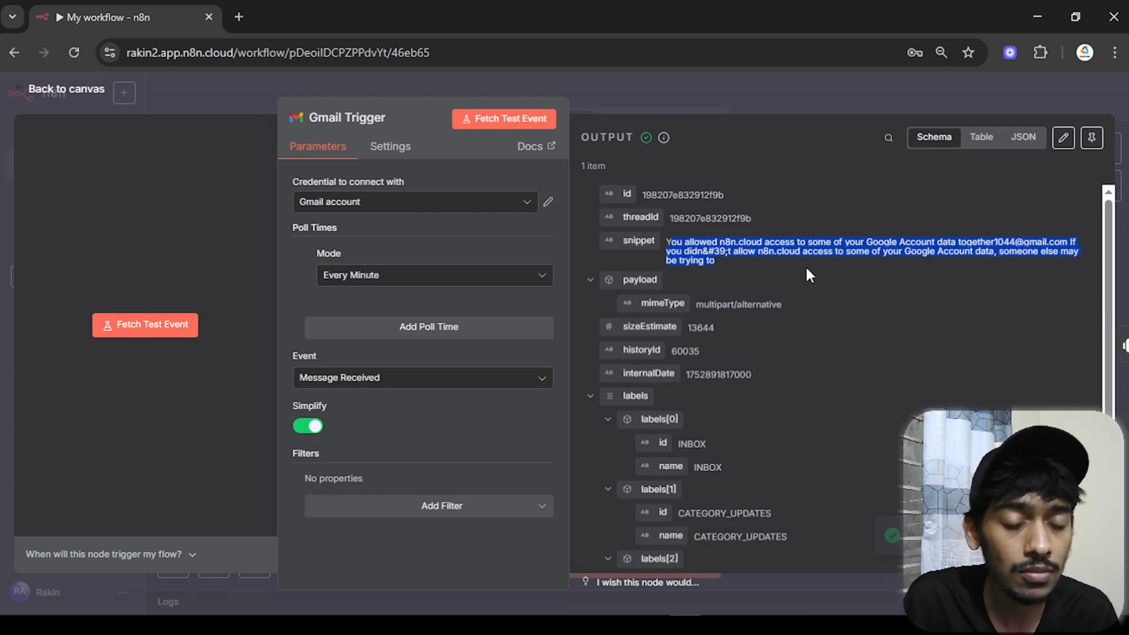
pyautogui.click(238, 17)
pyautogui.click(974, 131)
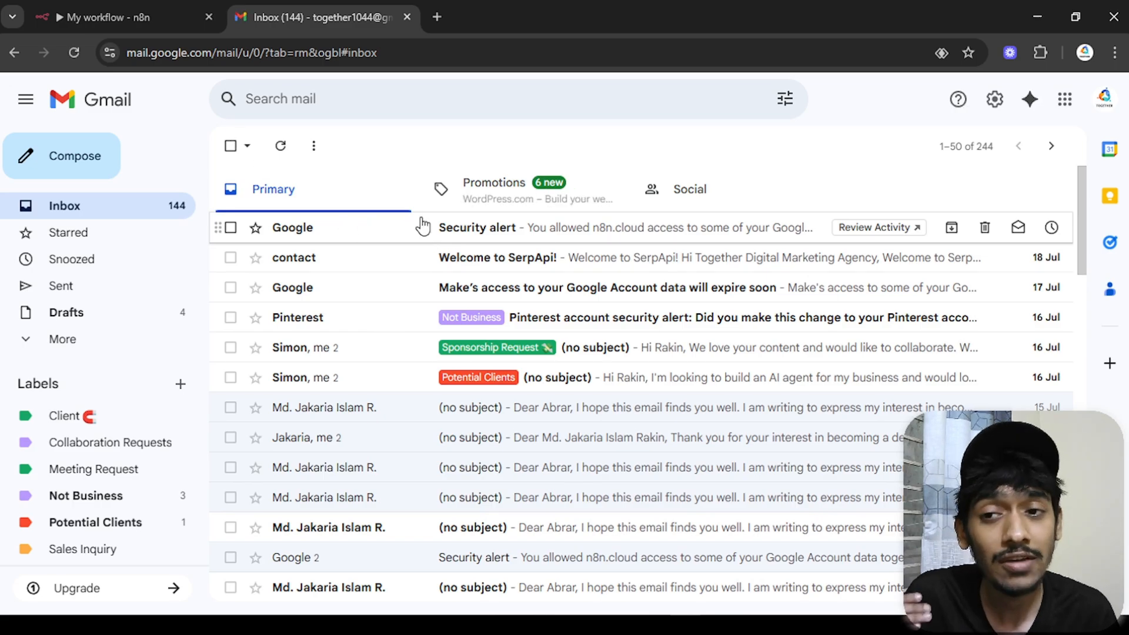
# - Read the Google Security alert email in Gmail, then return to the n8n workflow tab
pyautogui.click(422, 225)
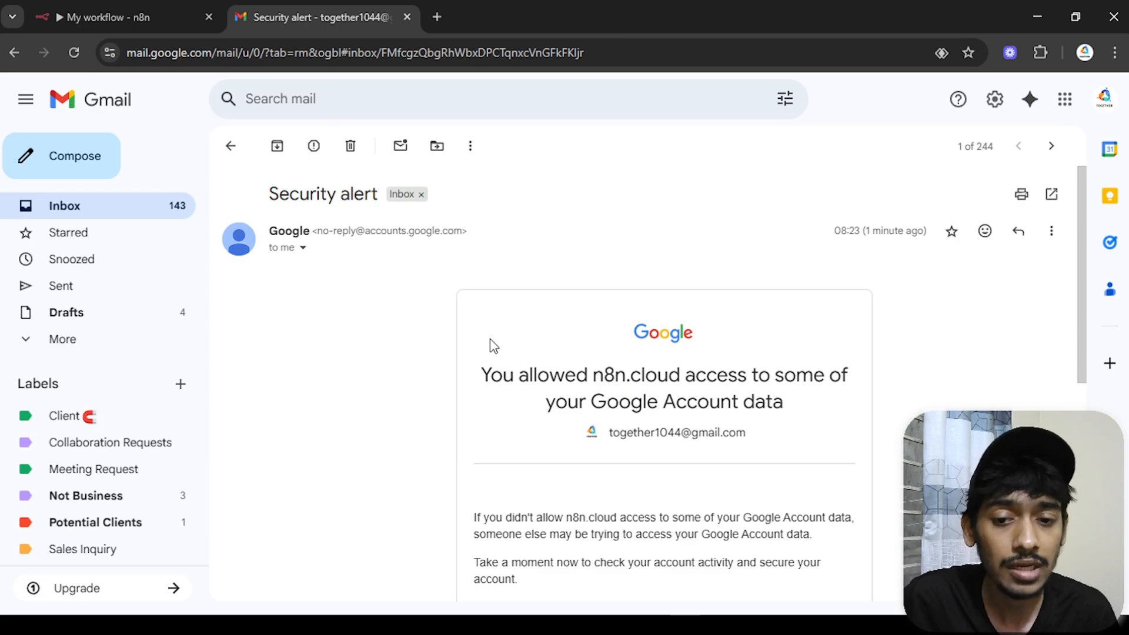
pyautogui.moveTo(480, 374); pyautogui.dragTo(603, 494)
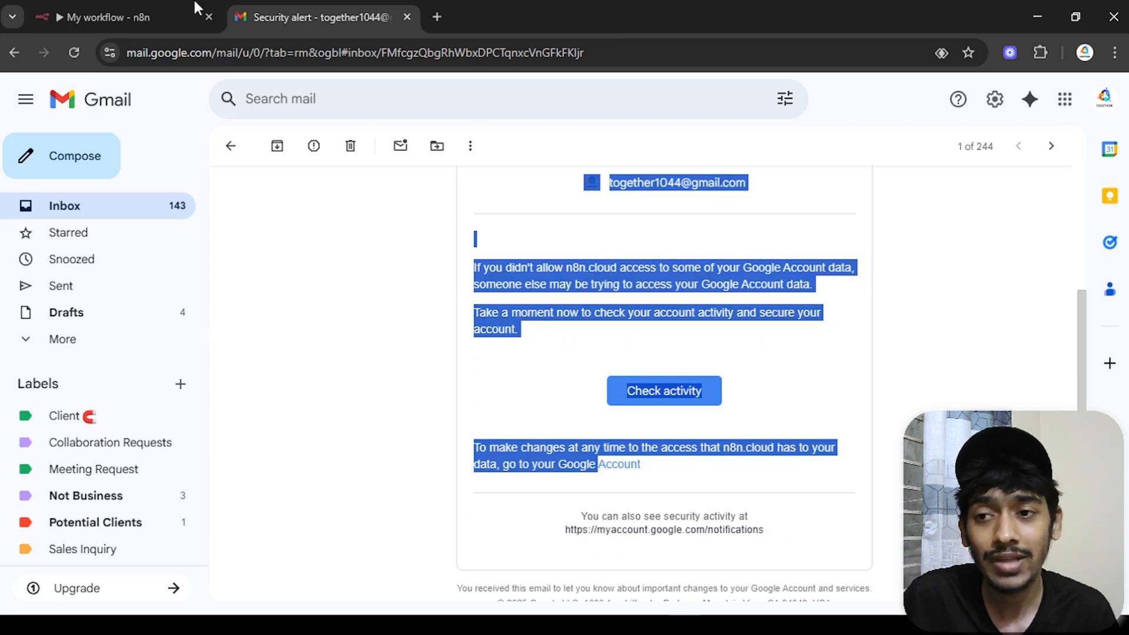
pyautogui.click(118, 17)
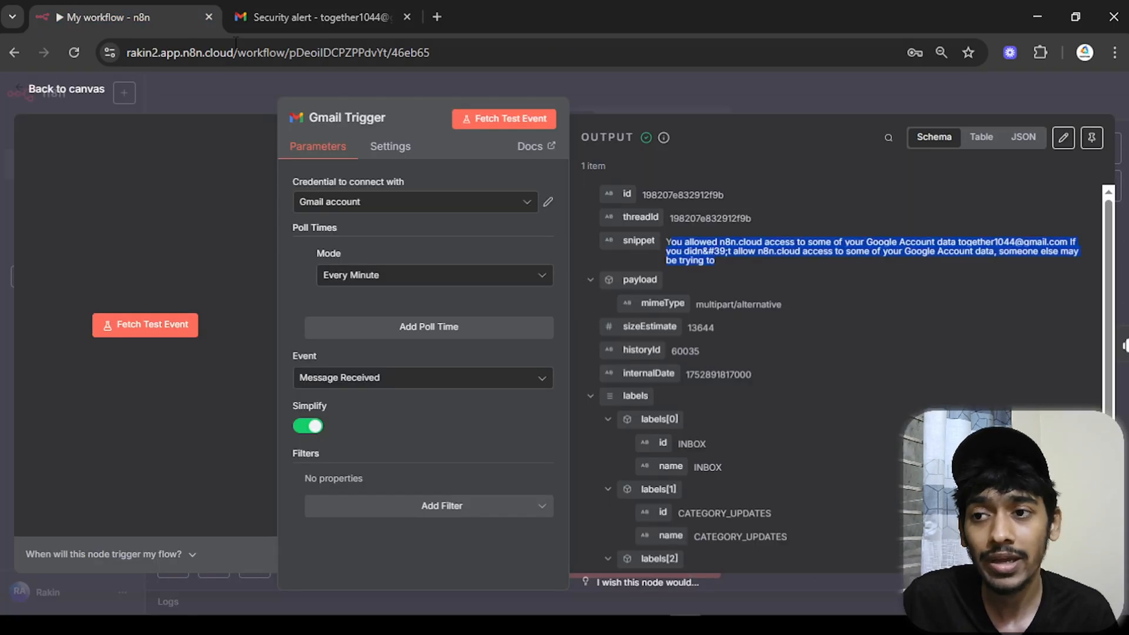
# - Inspect the sender and recipient fields in the Gmail Trigger output, then go back to the canvas
pyautogui.click(703, 267)
pyautogui.scroll(-2, 739, 310)
pyautogui.scroll(-2, 739, 310)
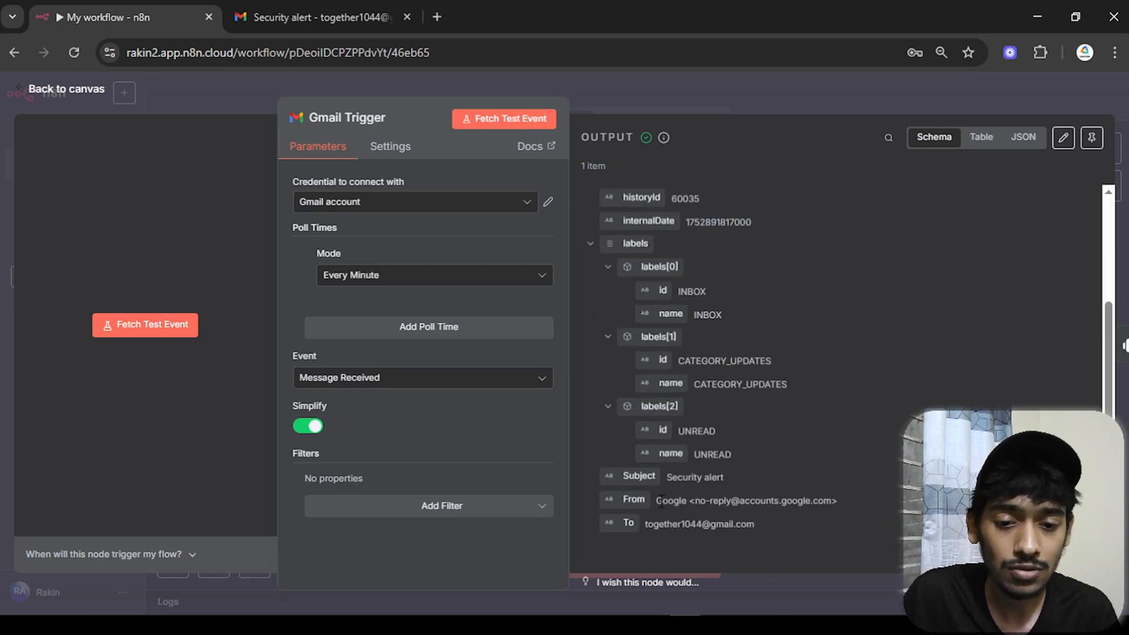
pyautogui.moveTo(661, 502); pyautogui.dragTo(769, 527)
pyautogui.click(646, 521)
pyautogui.click(783, 527)
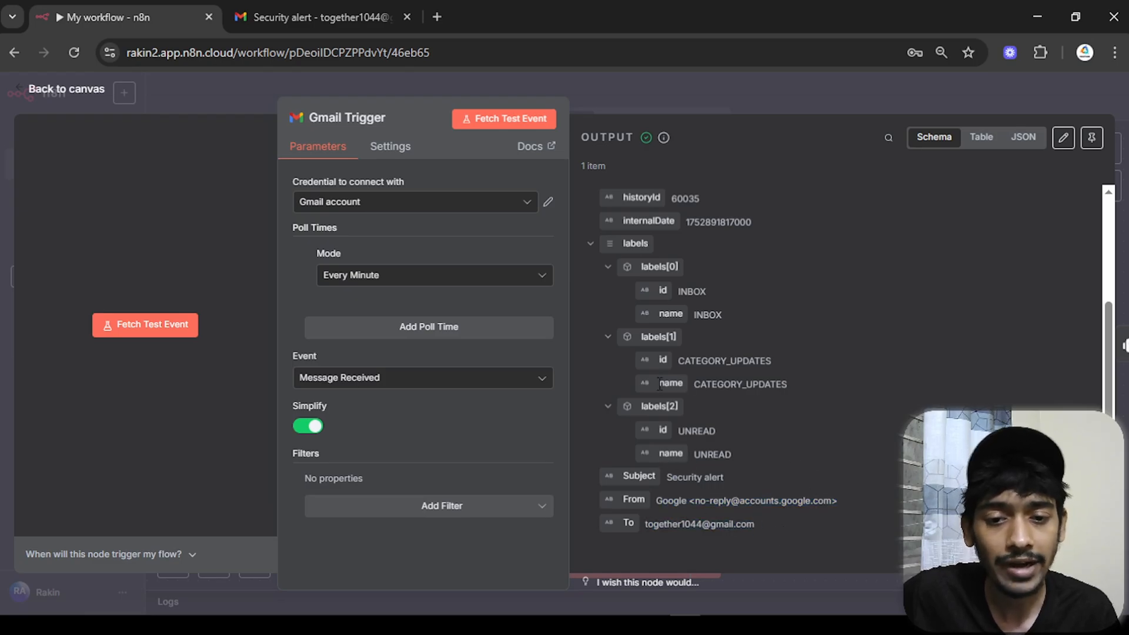
pyautogui.scroll(3, 687, 454)
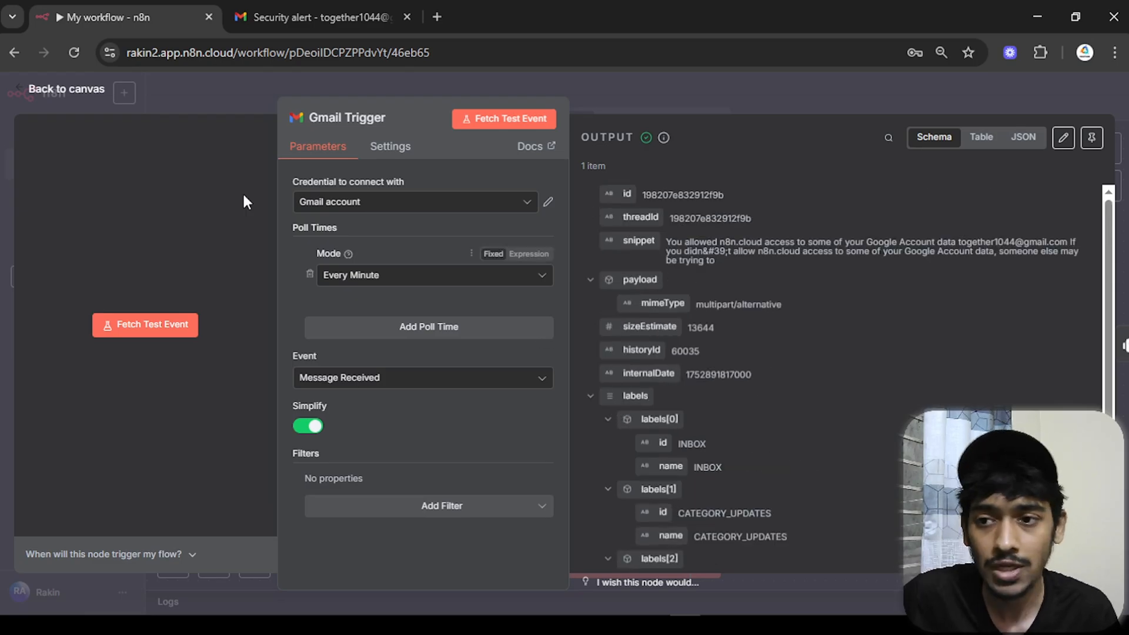
pyautogui.click(90, 94)
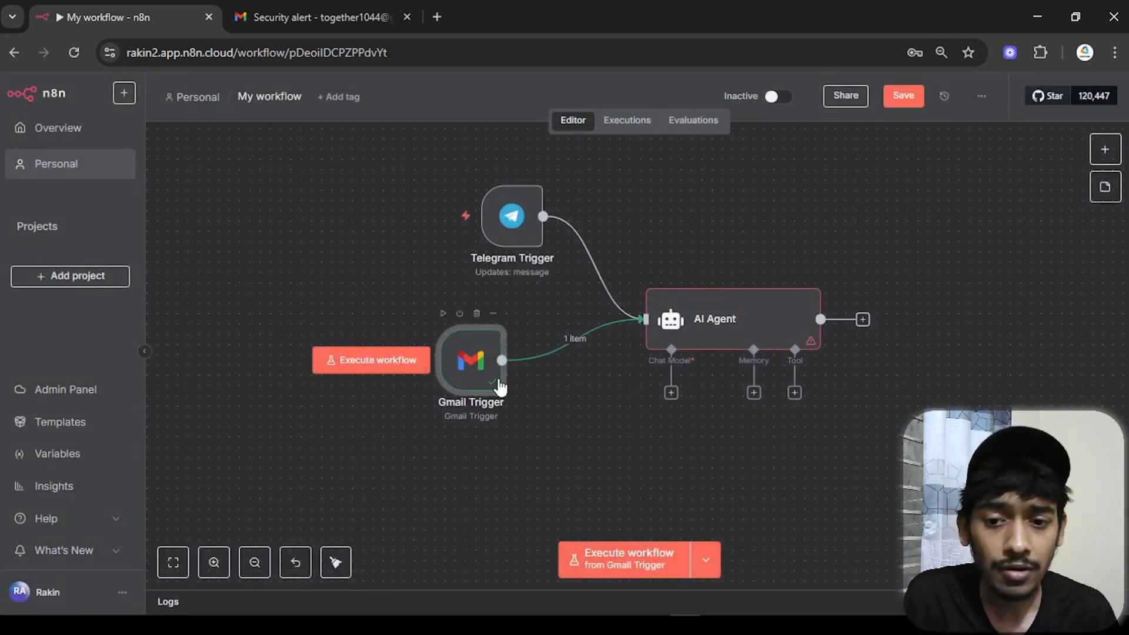
# - Set the AI Agent's prompt to the Gmail Trigger's snippet field, {{ $json.snippet }}
pyautogui.click(740, 340)
pyautogui.doubleClick(741, 341)
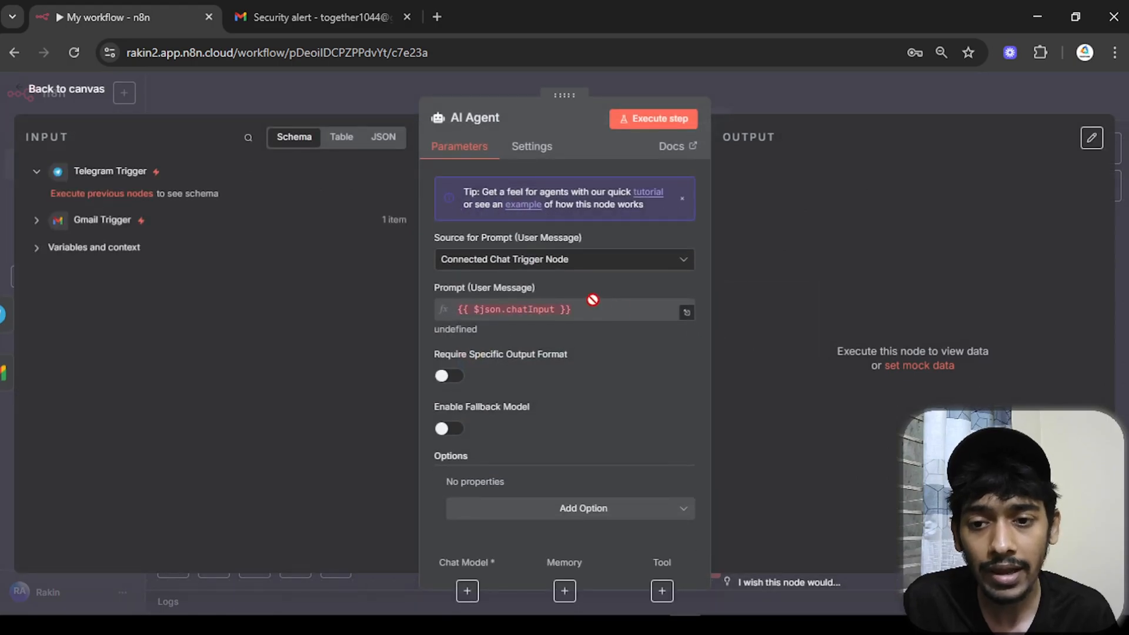
pyautogui.click(585, 261)
pyautogui.click(533, 372)
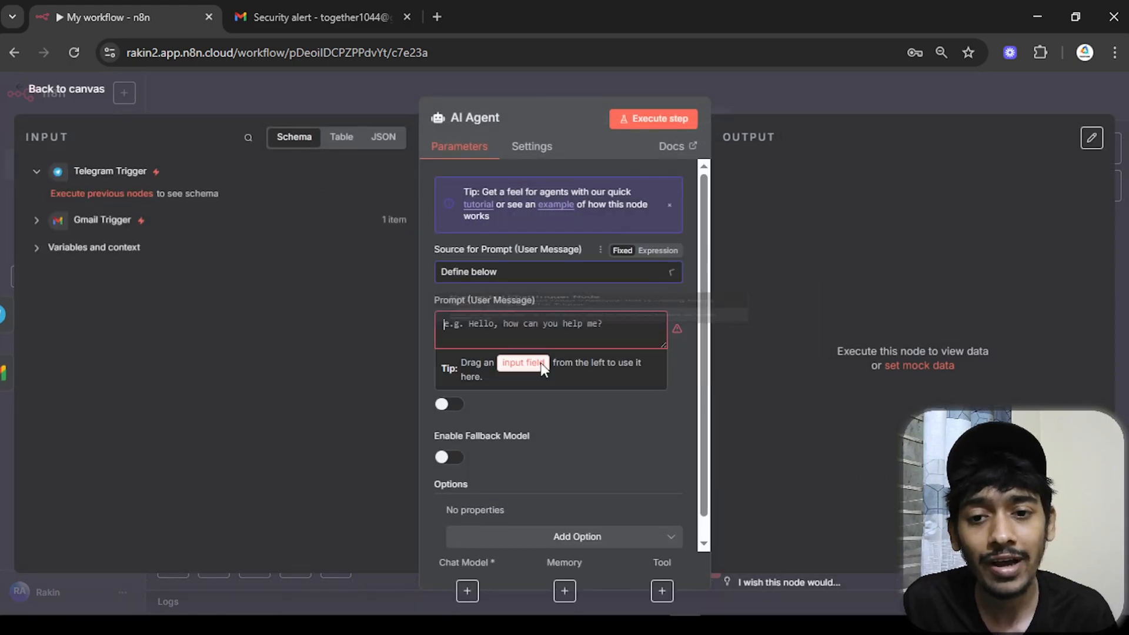
pyautogui.click(38, 222)
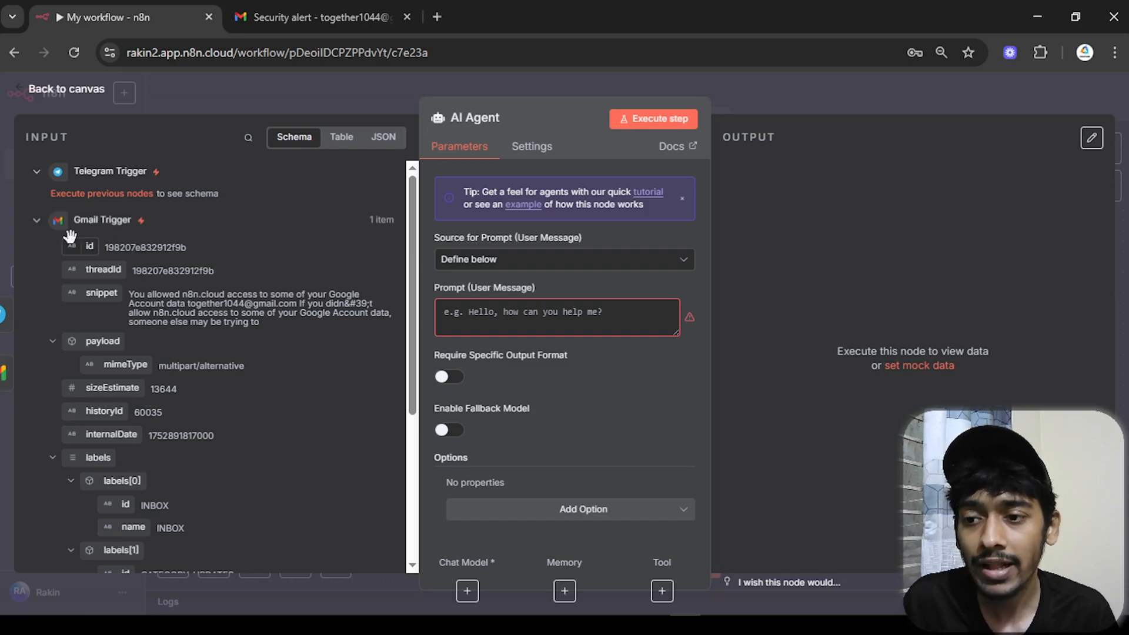
pyautogui.moveTo(99, 292); pyautogui.dragTo(464, 320)
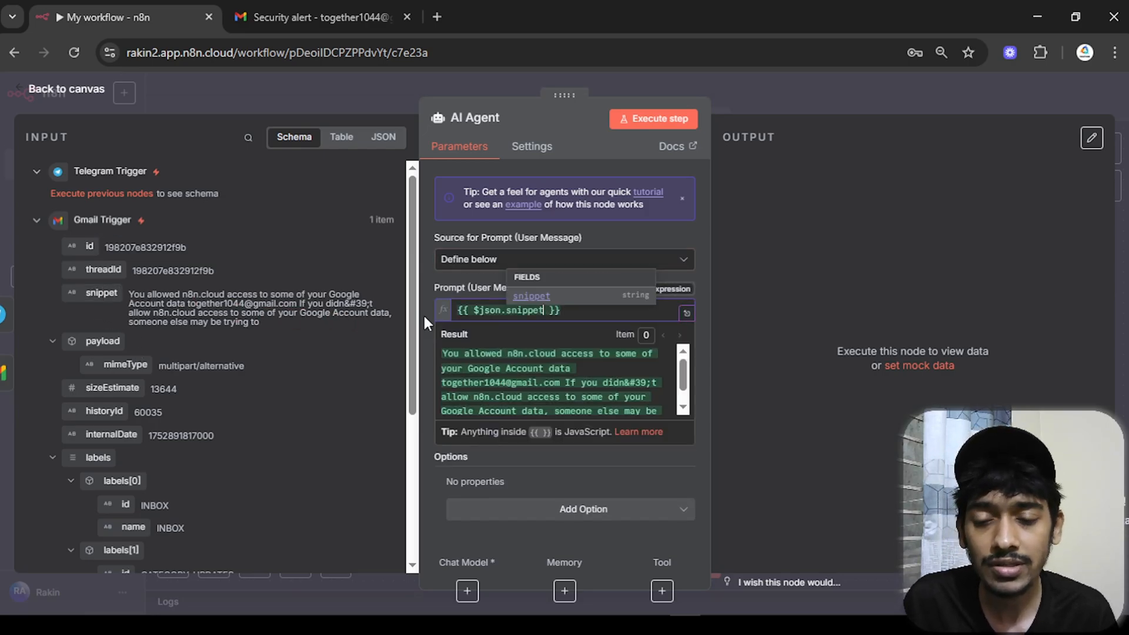
pyautogui.moveTo(130, 296); pyautogui.dragTo(290, 320)
pyautogui.click(429, 289)
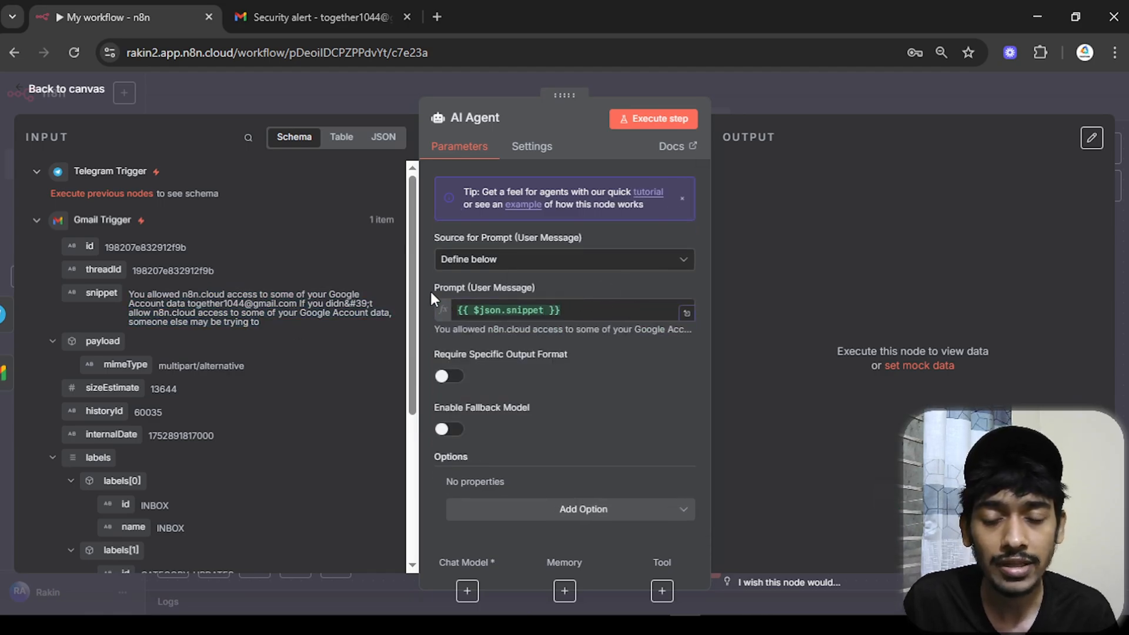
# - Add a System Message: 'you are a gmail summerizer when you'll get a gmail summerize that for me'
pyautogui.click(606, 515)
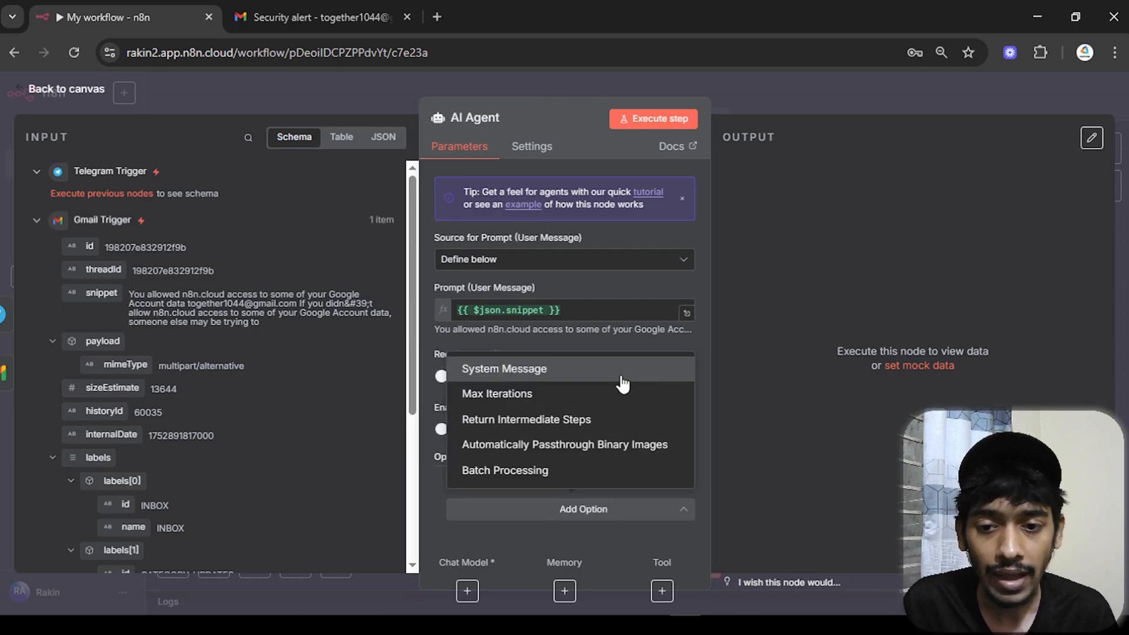
pyautogui.click(526, 371)
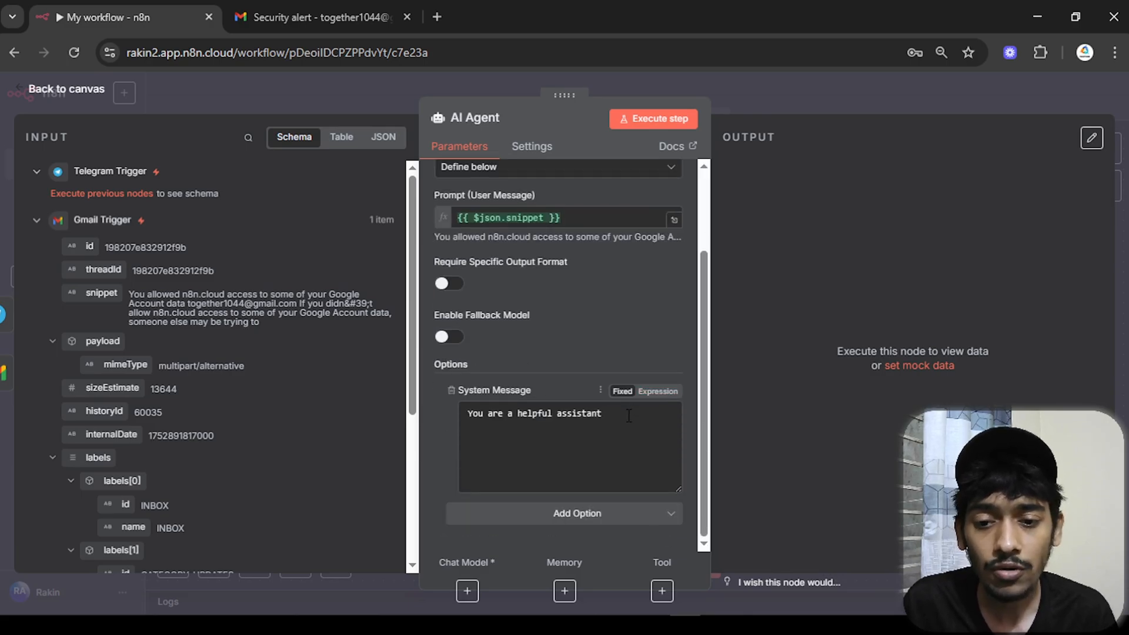
pyautogui.moveTo(605, 414); pyautogui.dragTo(430, 418)
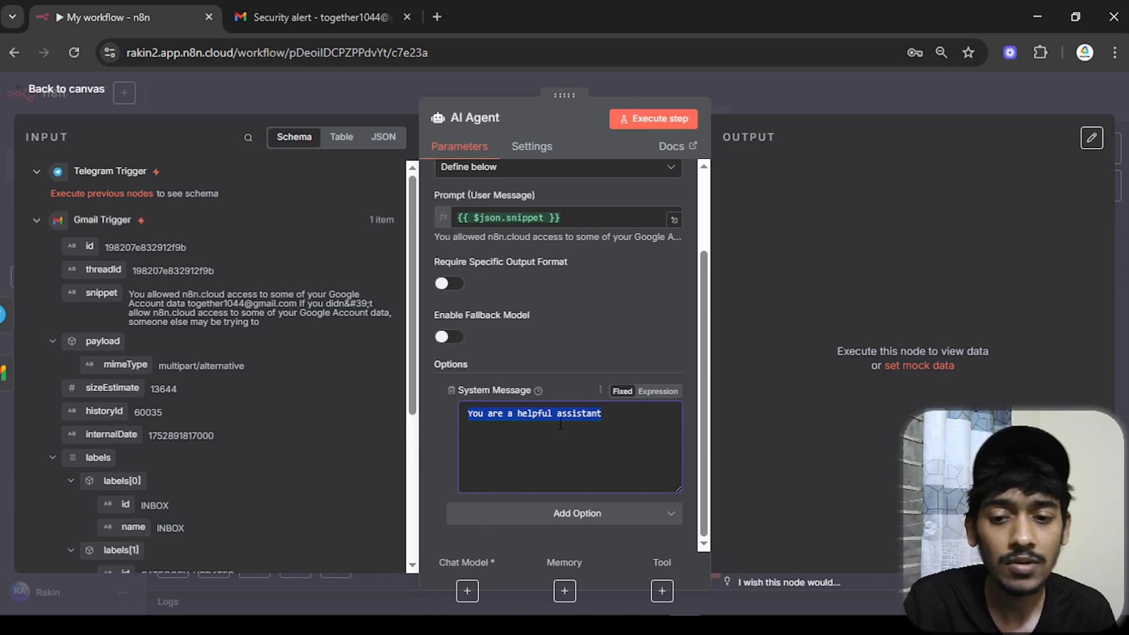
pyautogui.press('BackSpace')
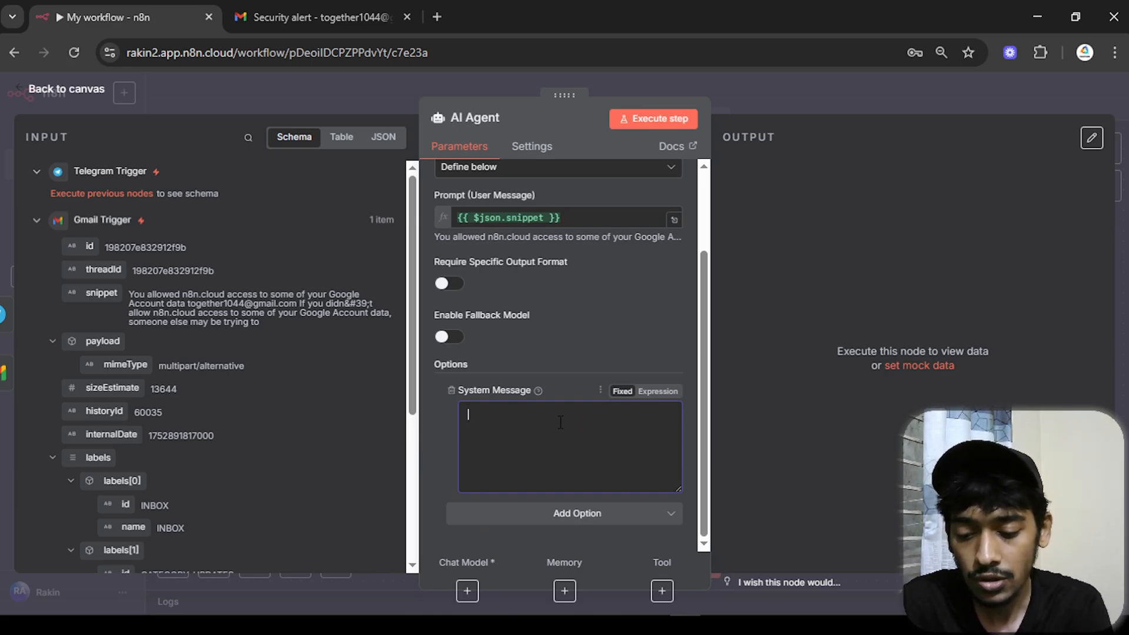
pyautogui.write('you are a g')
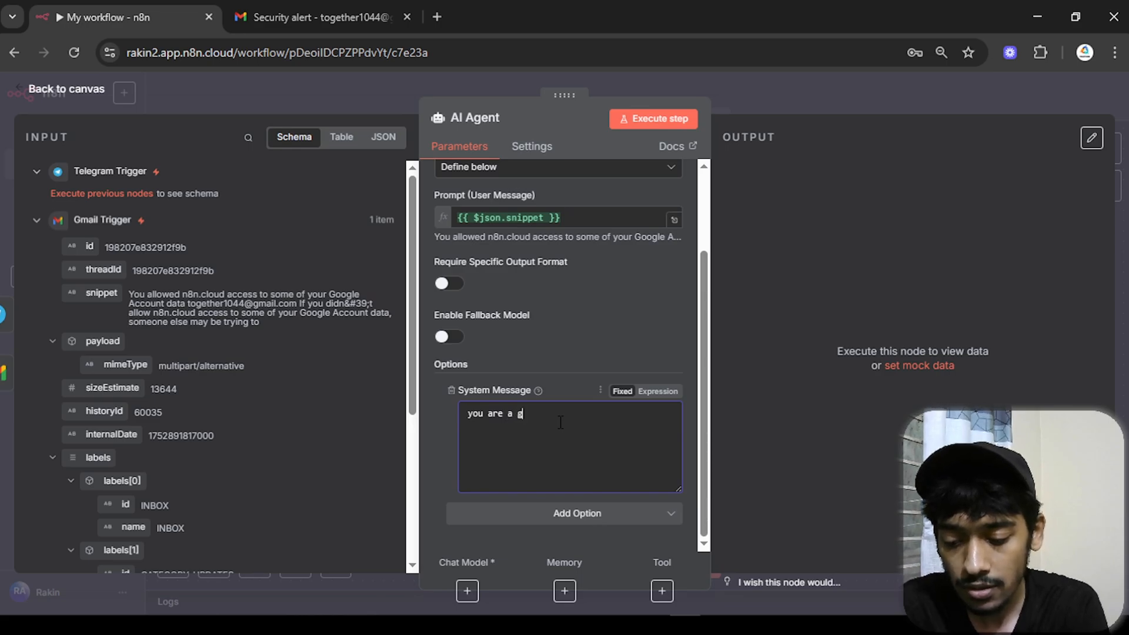
pyautogui.write('mail summerizer whe')
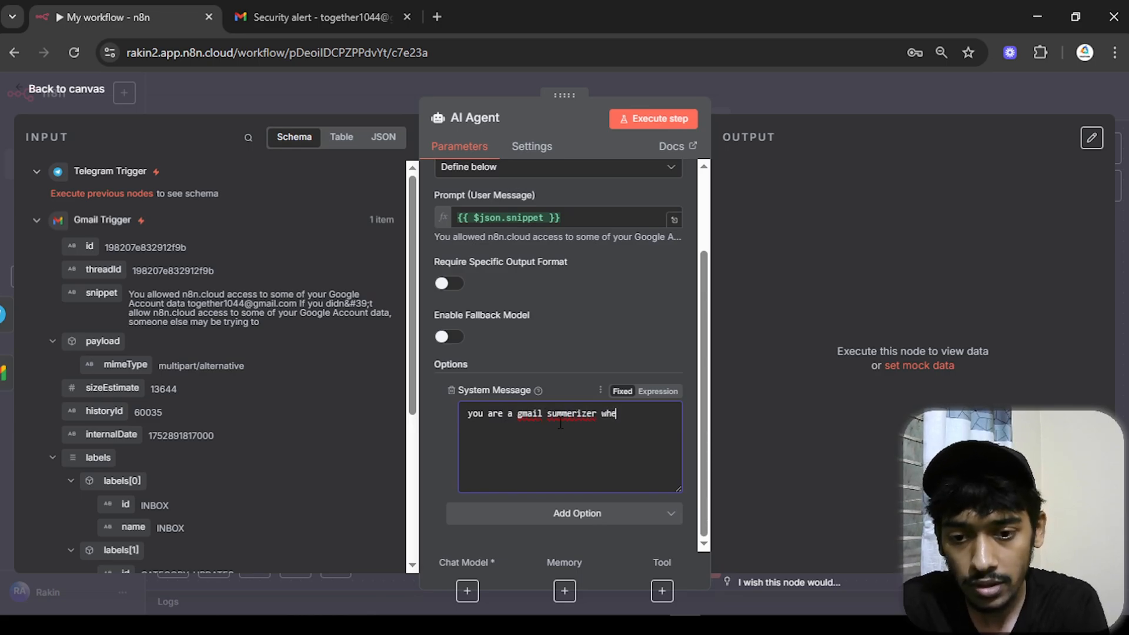
pyautogui.write("n you'll ge")
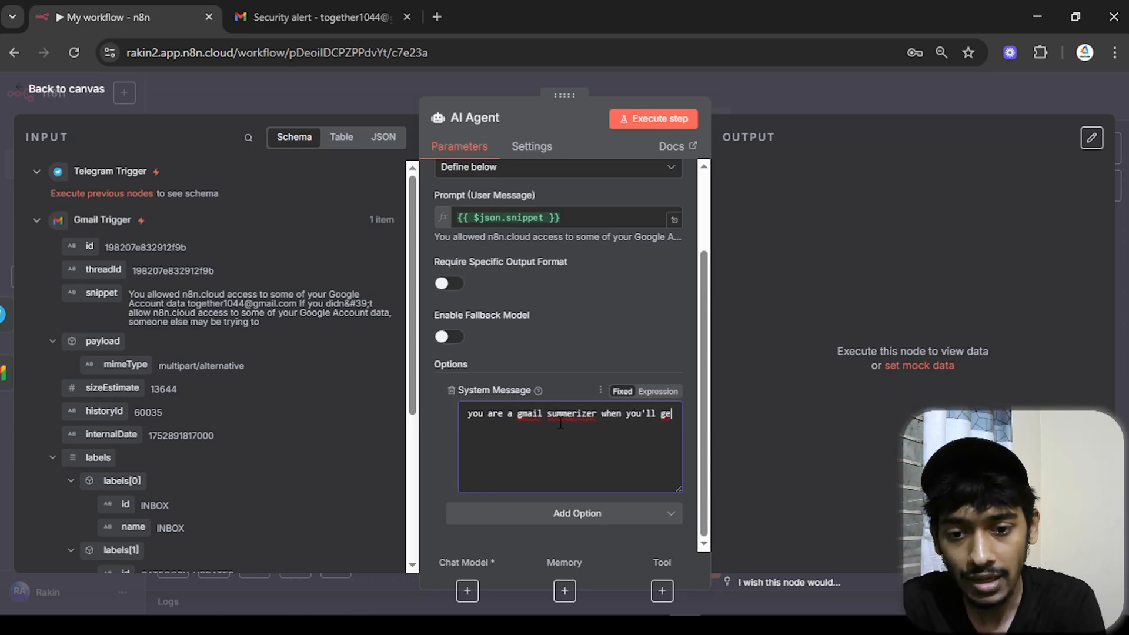
pyautogui.write('t a gmail su')
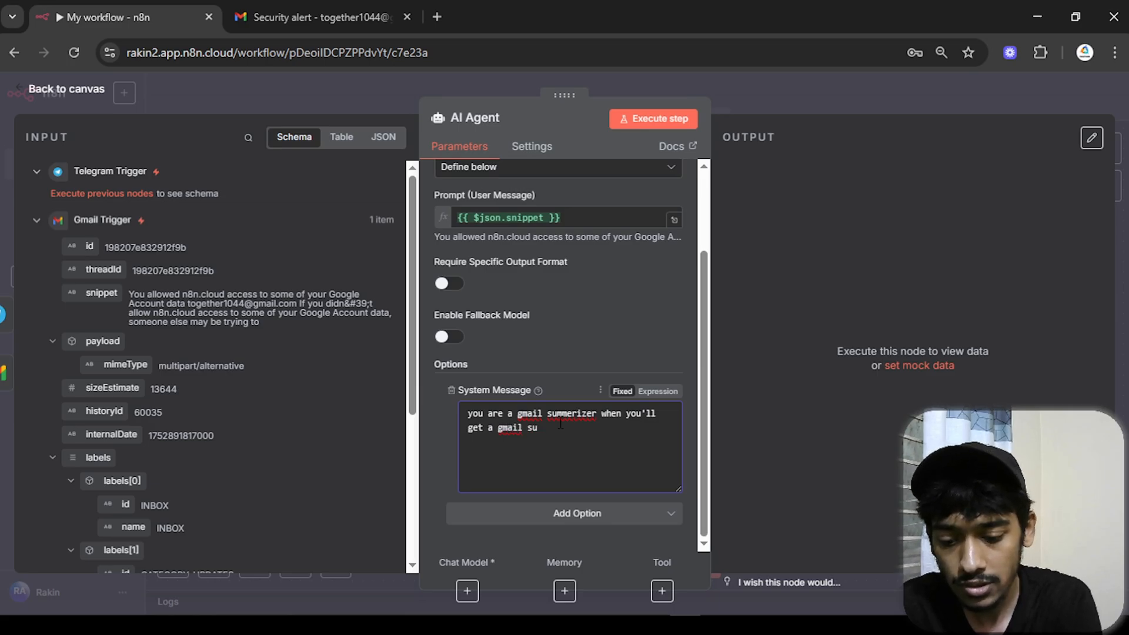
pyautogui.write('mmerize that for me')
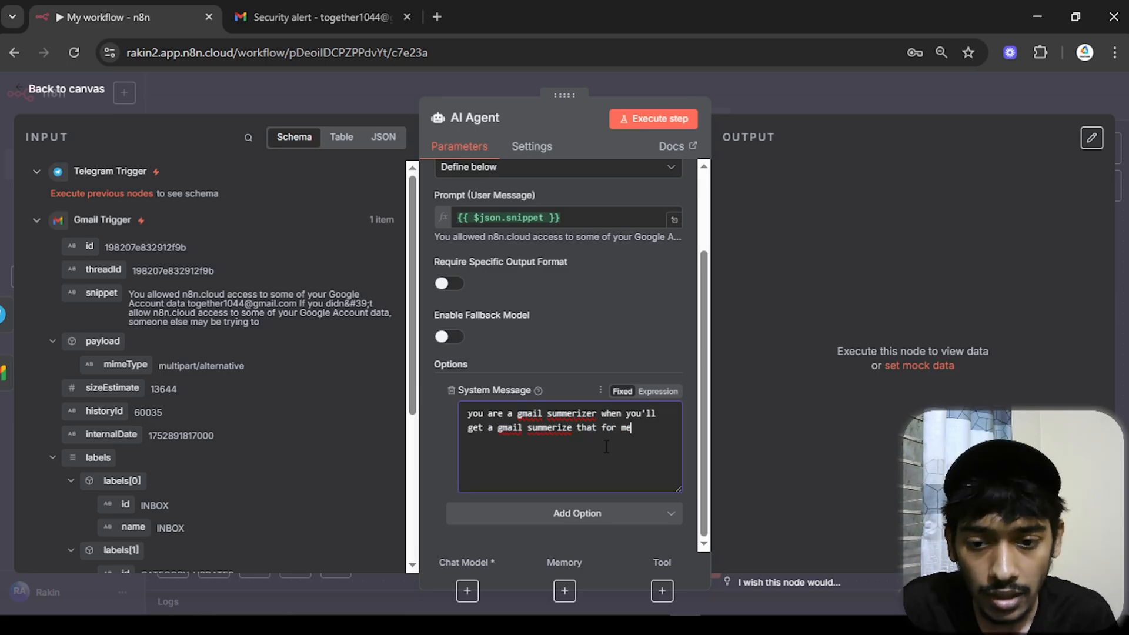
# - Make the system message an expression, adding a comma after 'gmail' and a final period
pyautogui.click(658, 392)
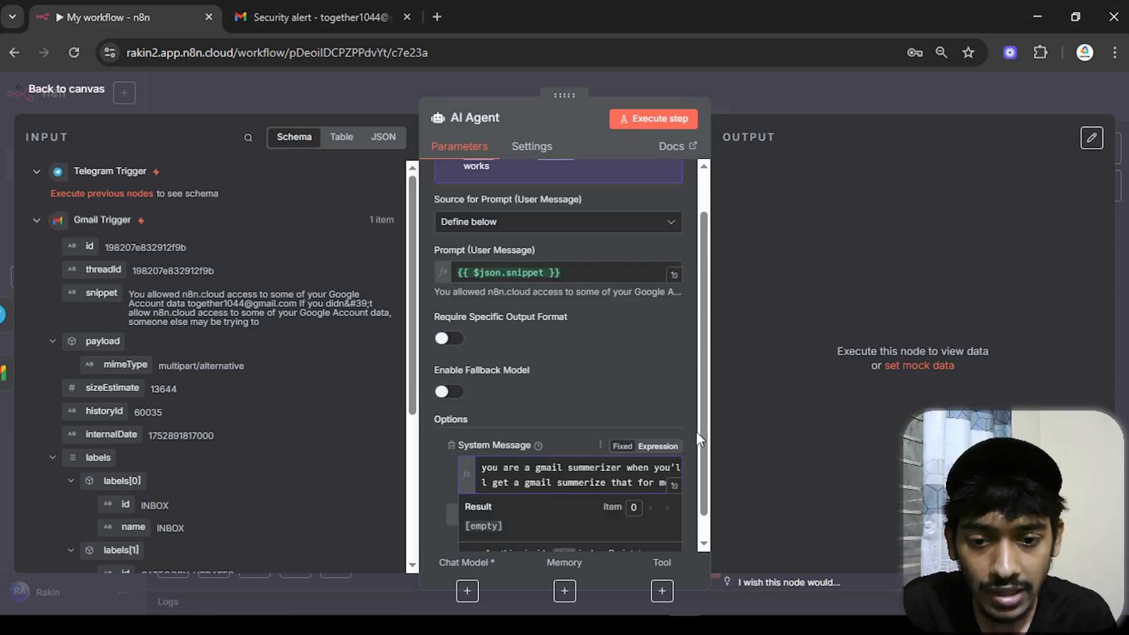
pyautogui.click(674, 485)
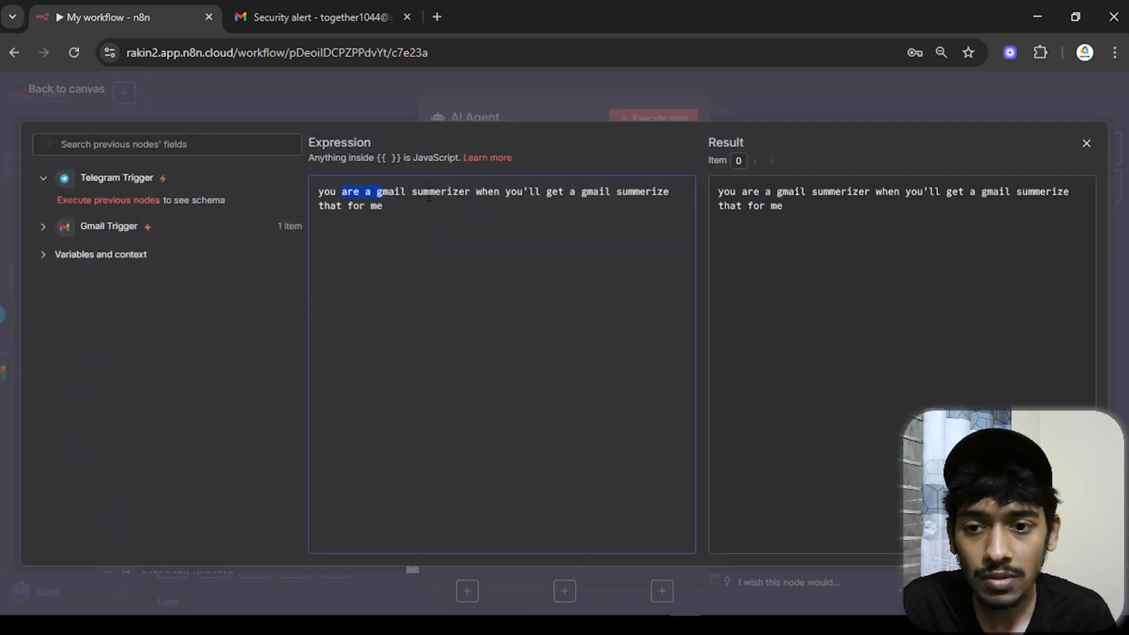
pyautogui.moveTo(429, 197); pyautogui.dragTo(652, 196)
pyautogui.click(489, 223)
pyautogui.click(637, 210)
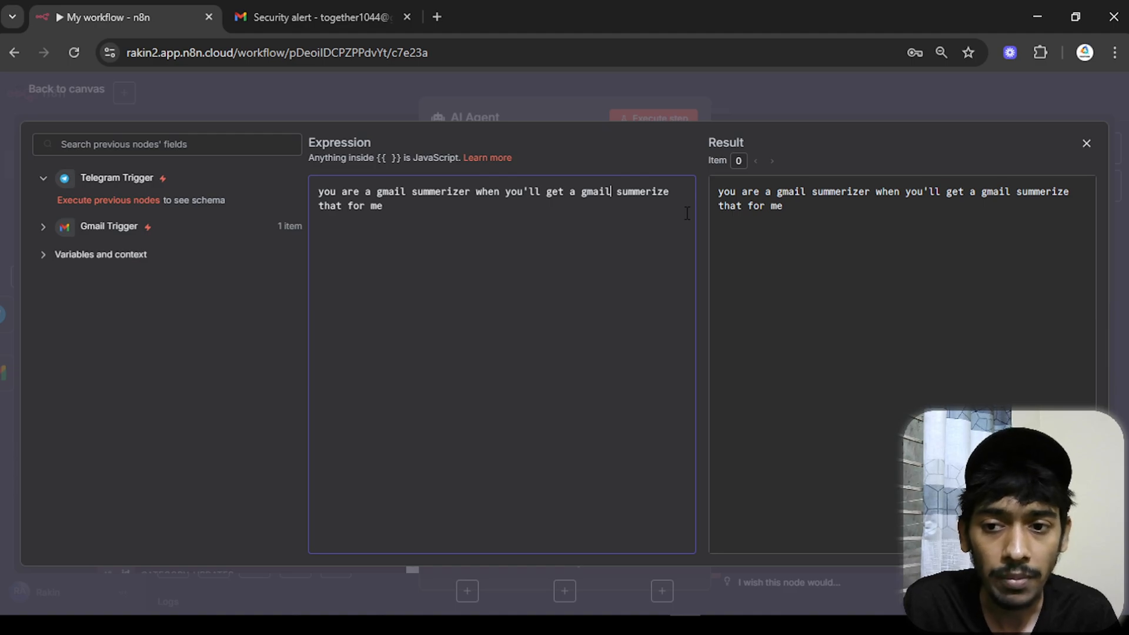
pyautogui.write(',')
pyautogui.click(448, 219)
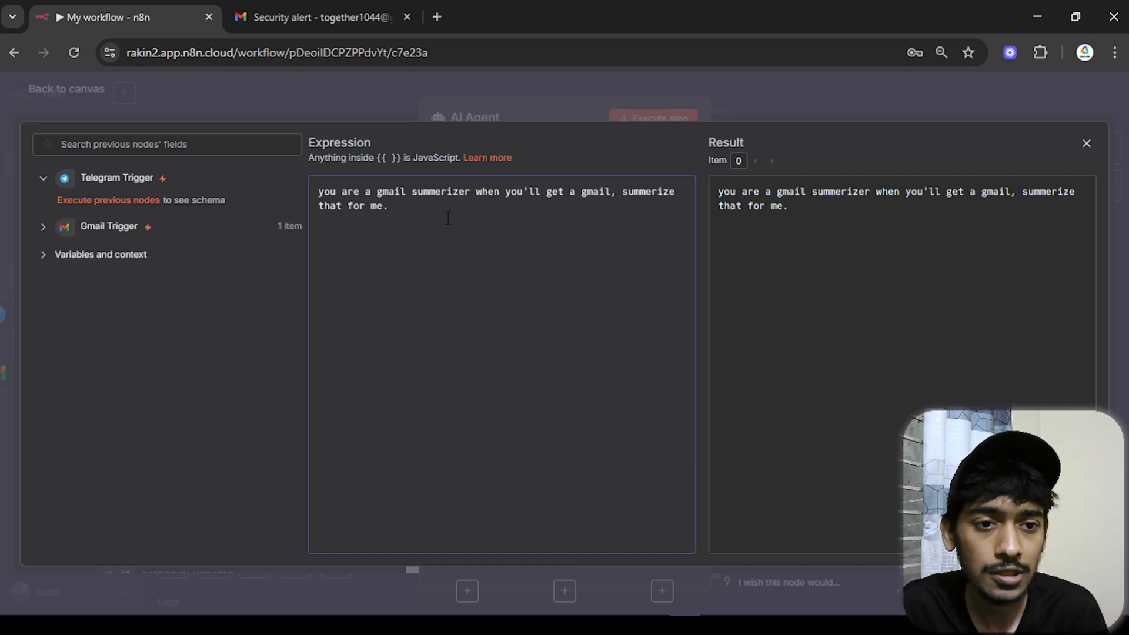
pyautogui.click(1084, 145)
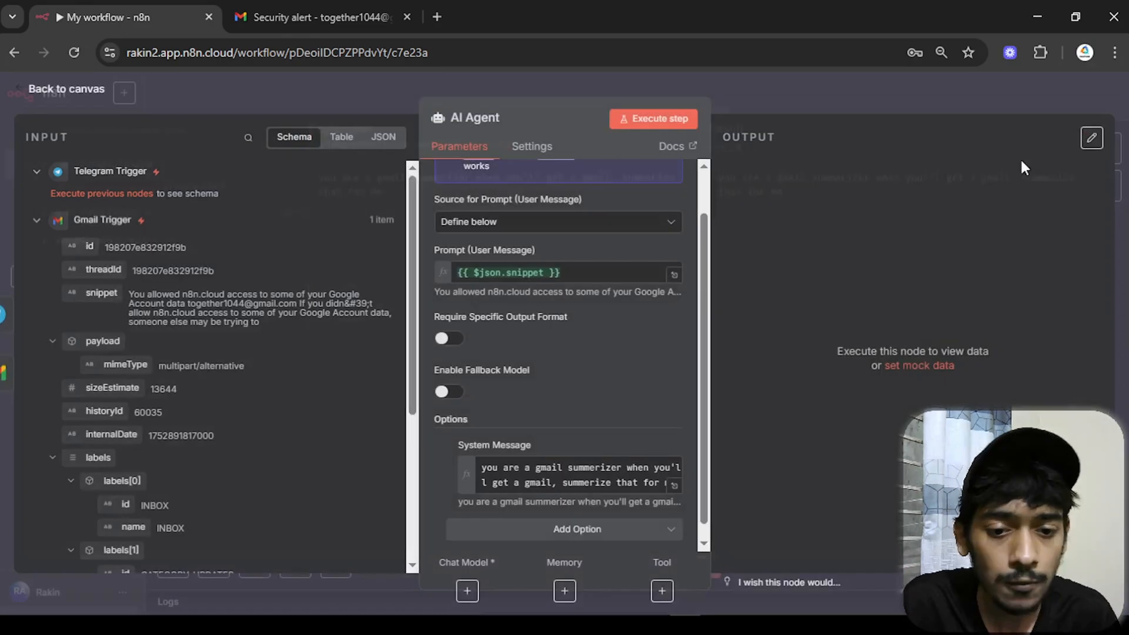
# - Close the AI Agent settings, then recentre and zoom out to see the whole workflow
pyautogui.click(79, 96)
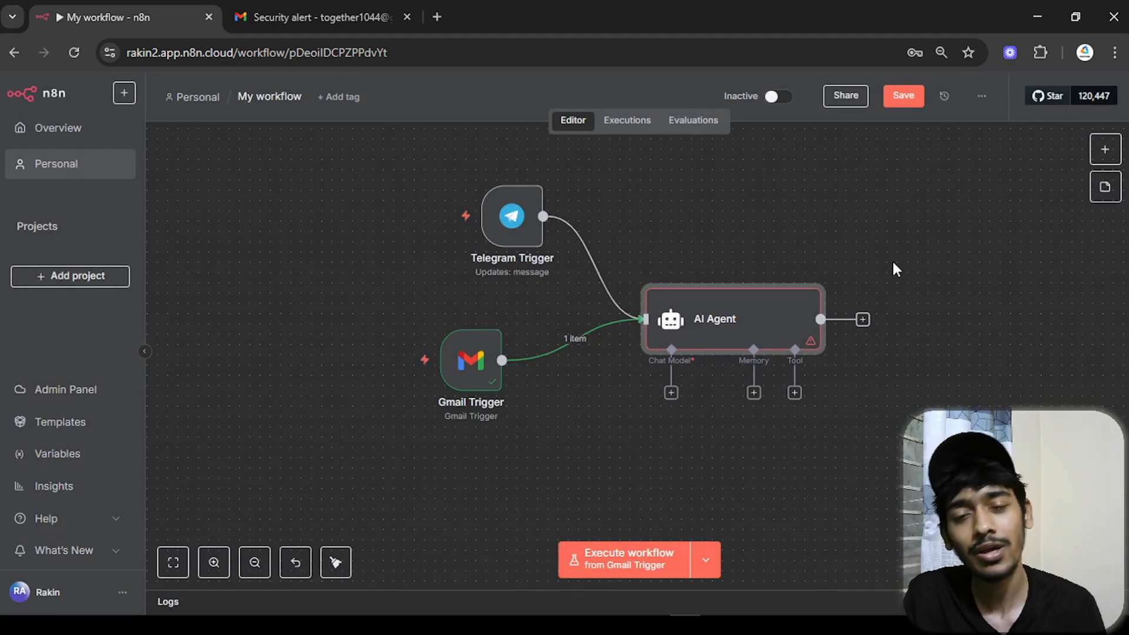
pyautogui.moveTo(893, 268); pyautogui.dragTo(758, 228)
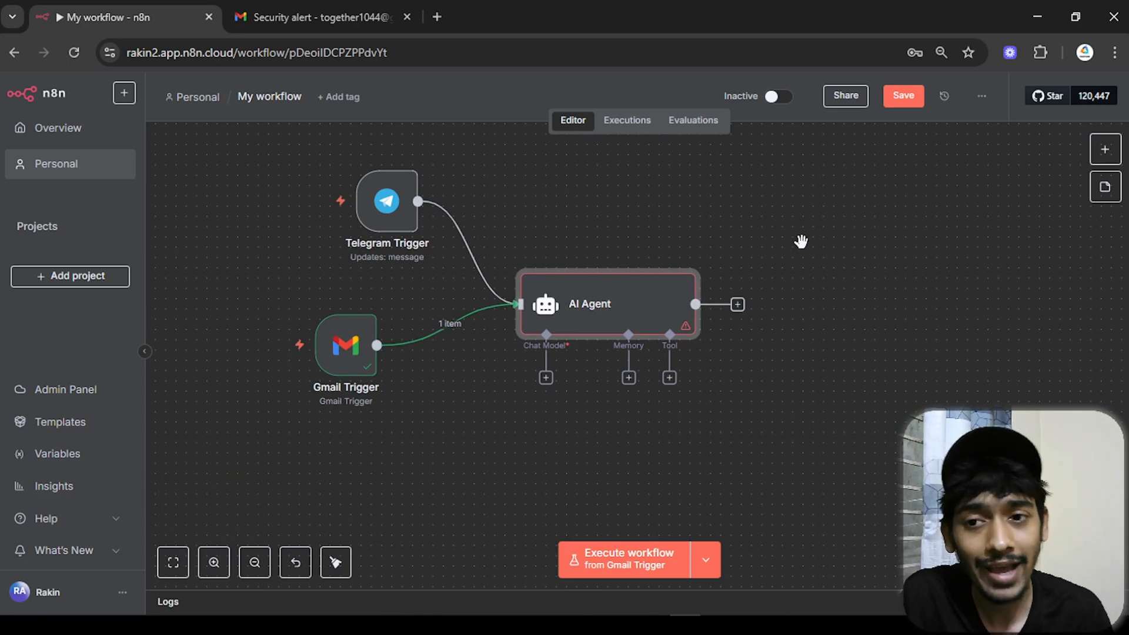
pyautogui.scroll(-1, 800, 241)
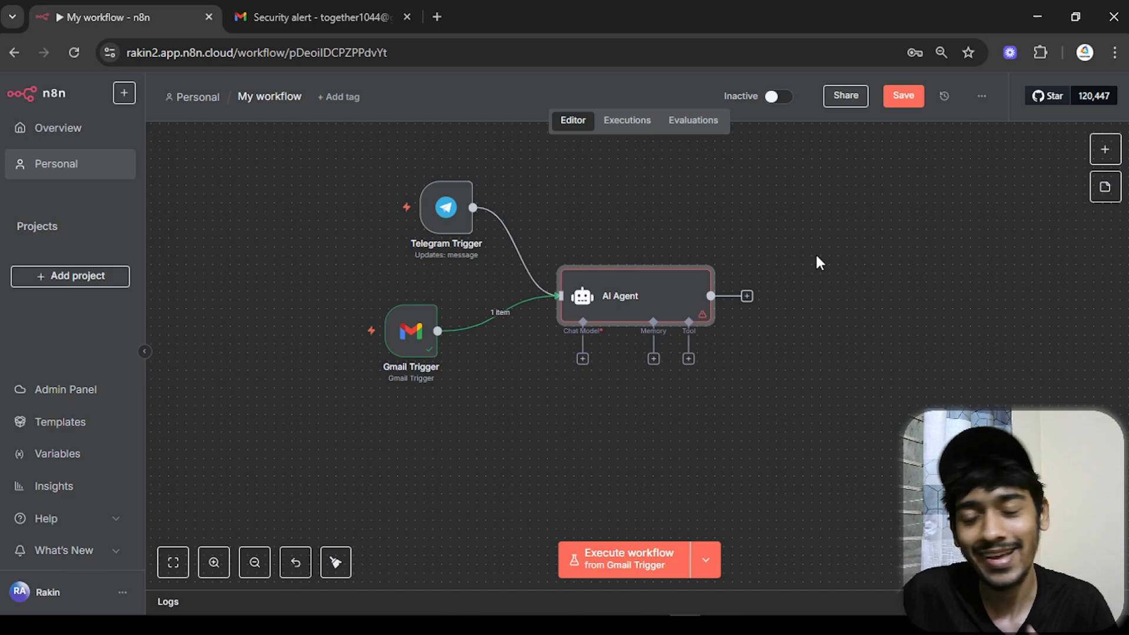
# - Attach an OpenAI Chat Model (gpt-4.1-mini) to the AI Agent's Chat Model slot
pyautogui.click(583, 360)
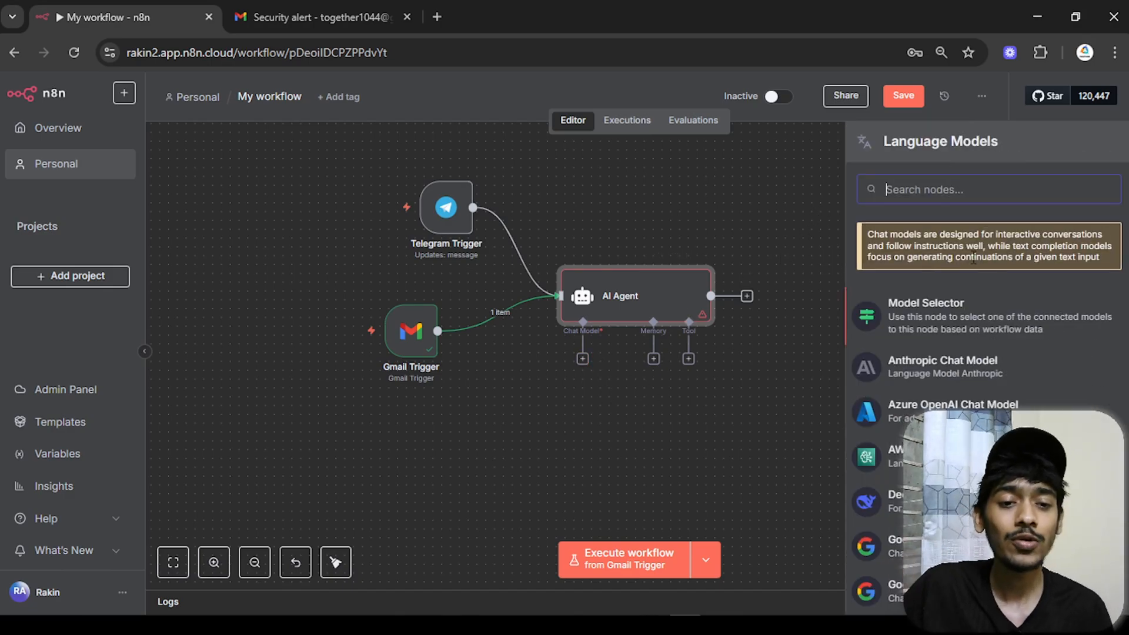
pyautogui.scroll(-6, 973, 258)
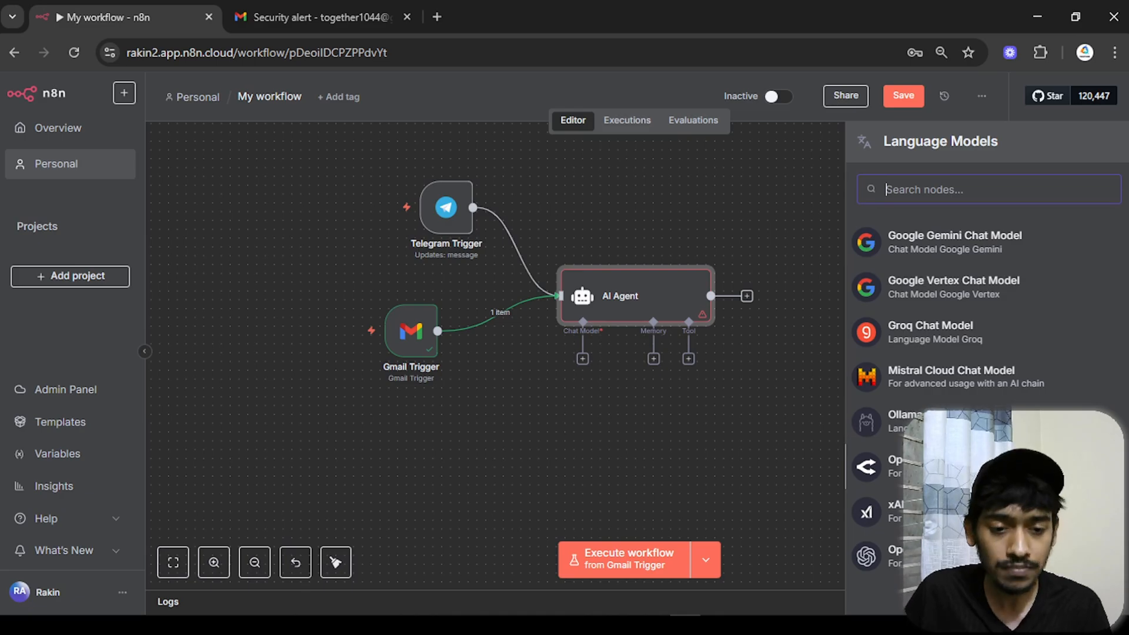
pyautogui.scroll(6, 933, 216)
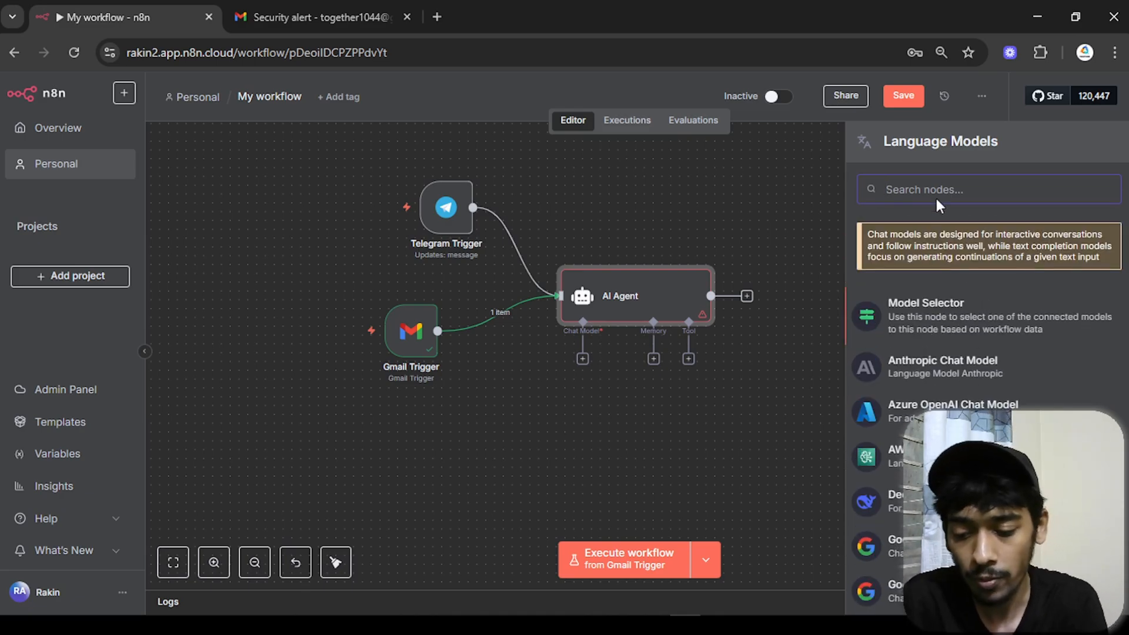
pyautogui.write('open')
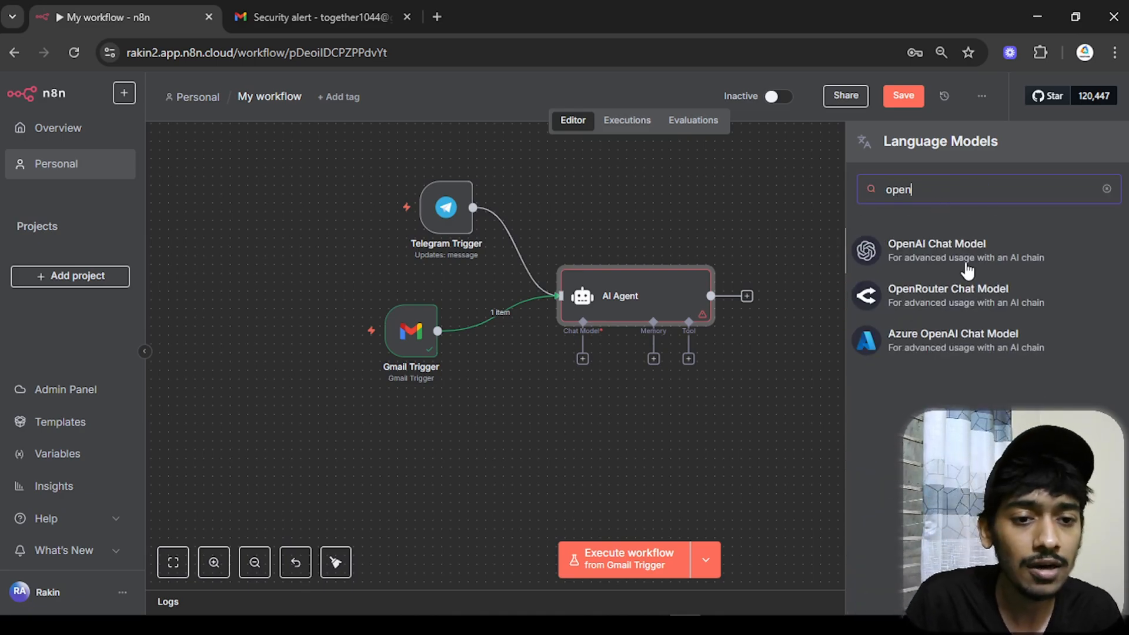
pyautogui.click(966, 263)
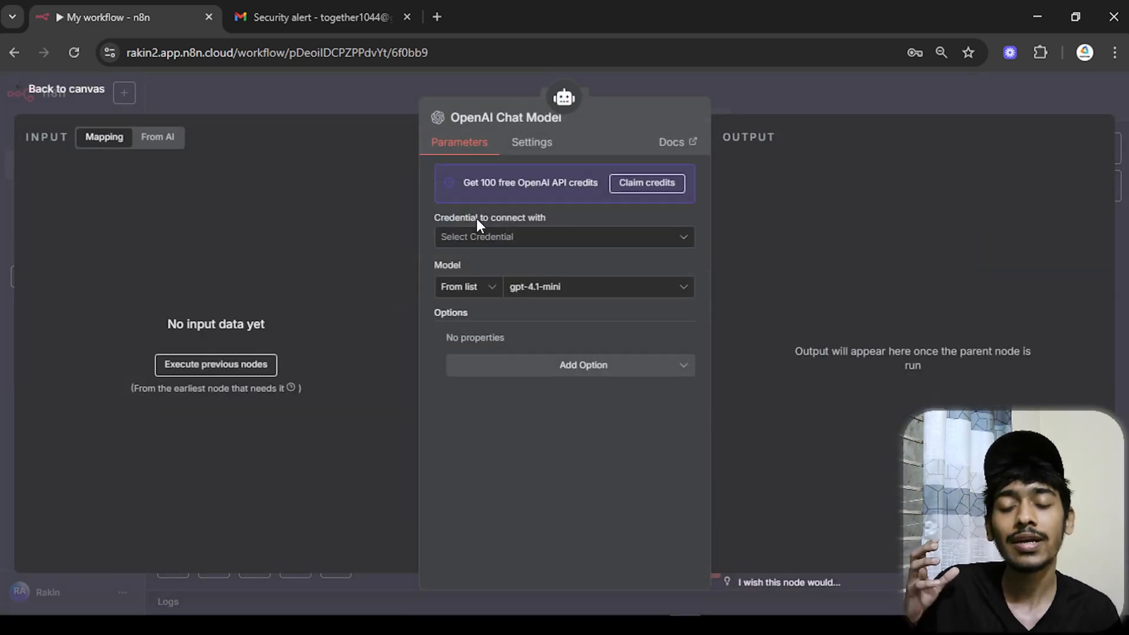
# - Start a new OpenAI account credential and put the cursor in its API Key field
pyautogui.click(504, 242)
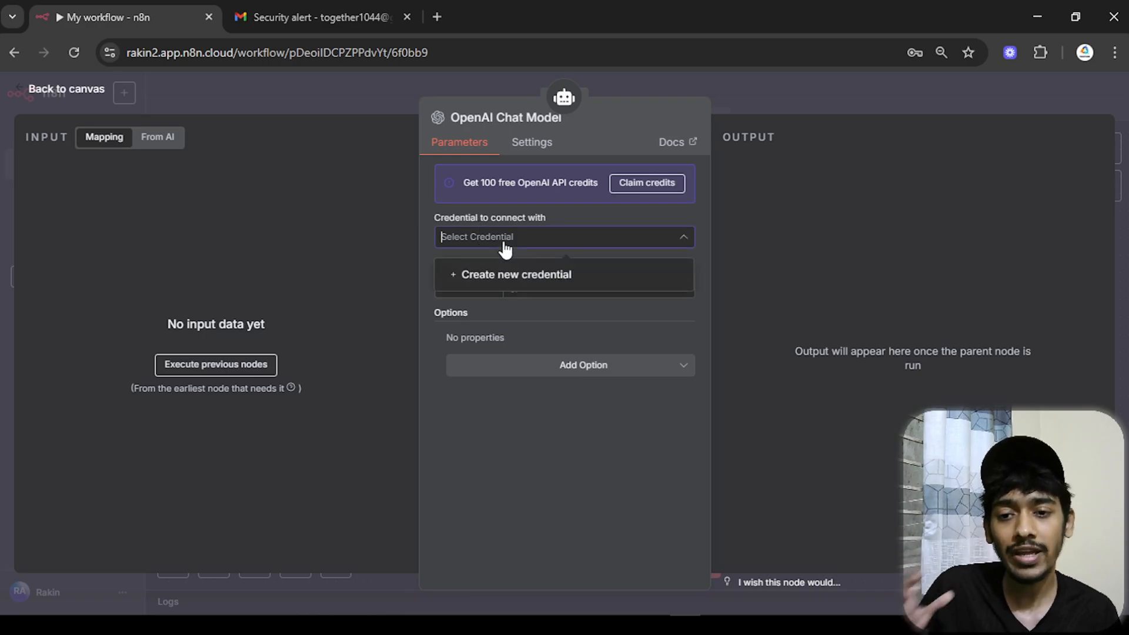
pyautogui.click(481, 276)
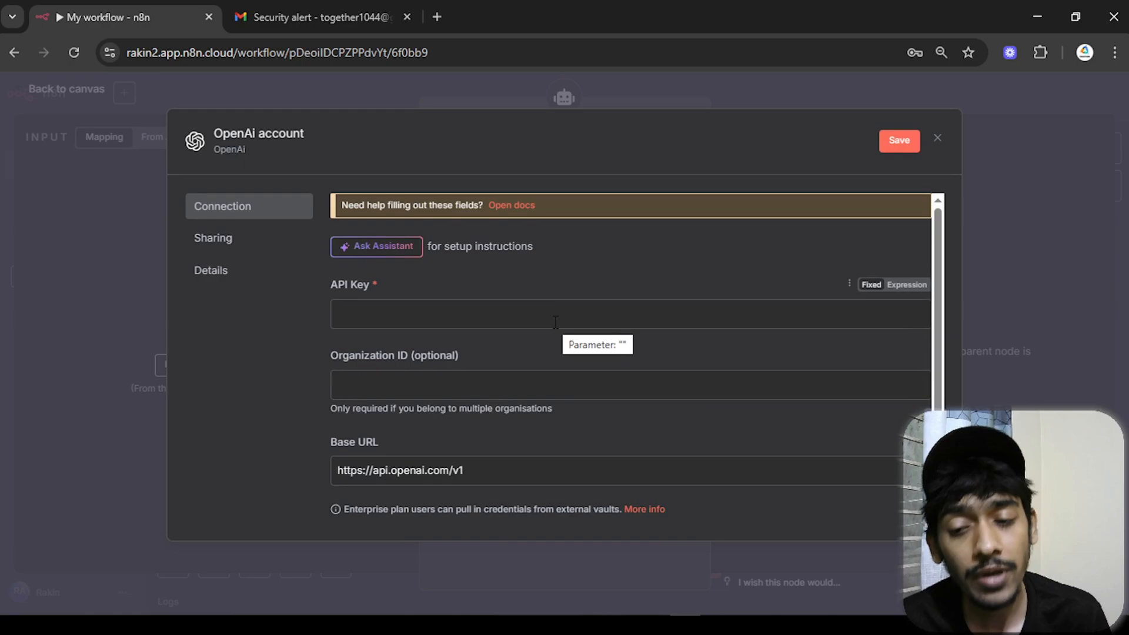
pyautogui.scroll(-2, 556, 322)
pyautogui.scroll(2, 556, 322)
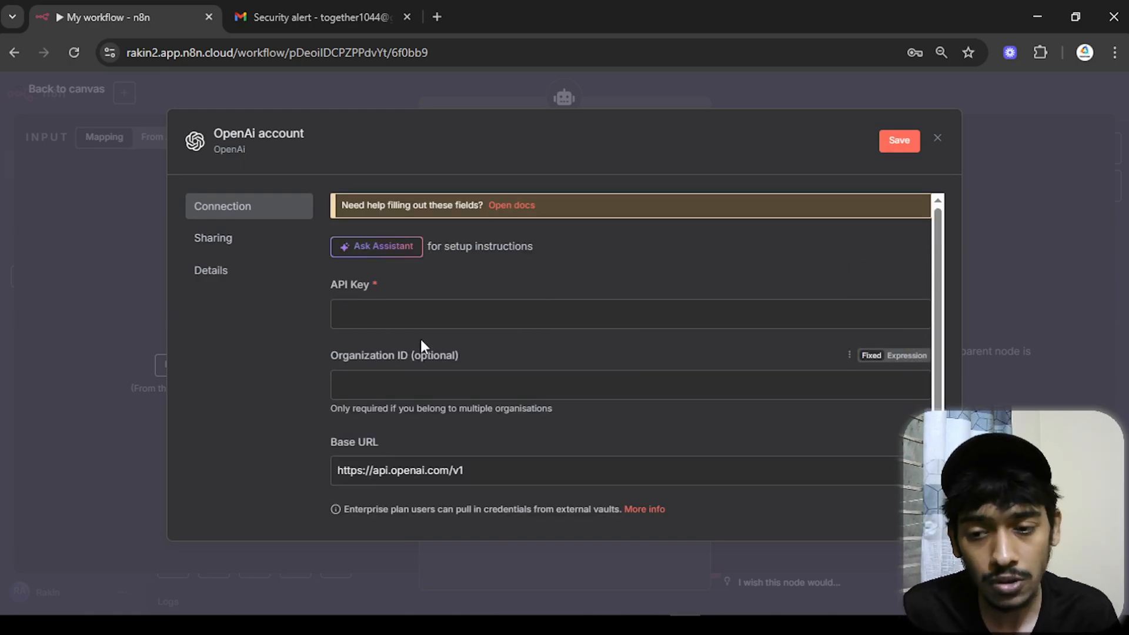
pyautogui.click(431, 318)
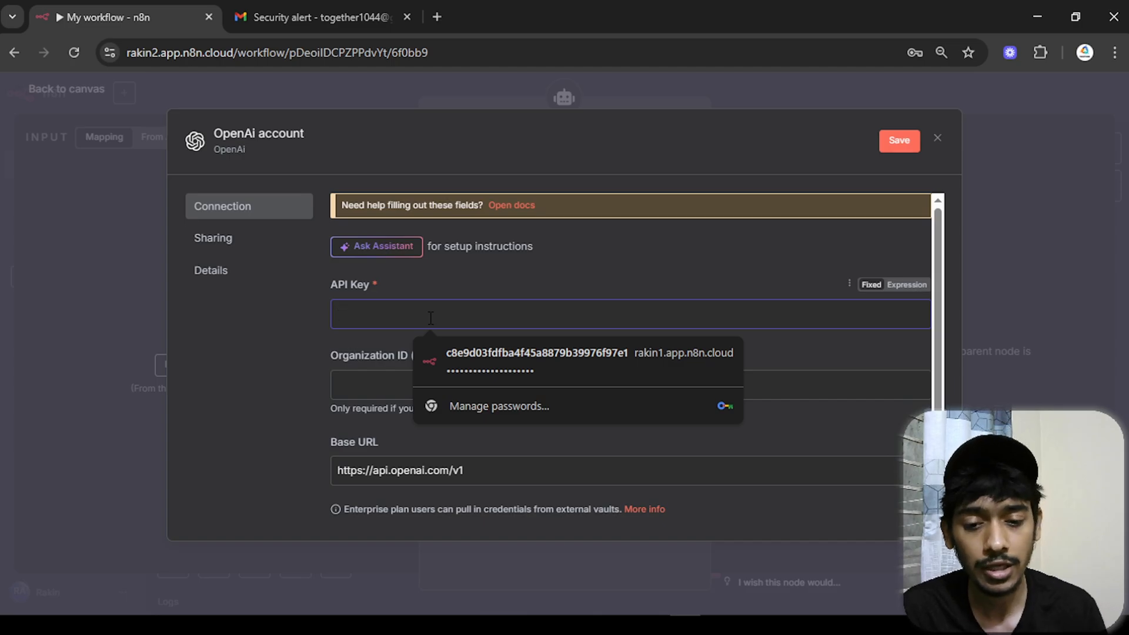
# - Google 'openai api key' in the other Chrome window and open the OpenAI API keys page
pyautogui.moveTo(686, 623)
pyautogui.click(716, 553)
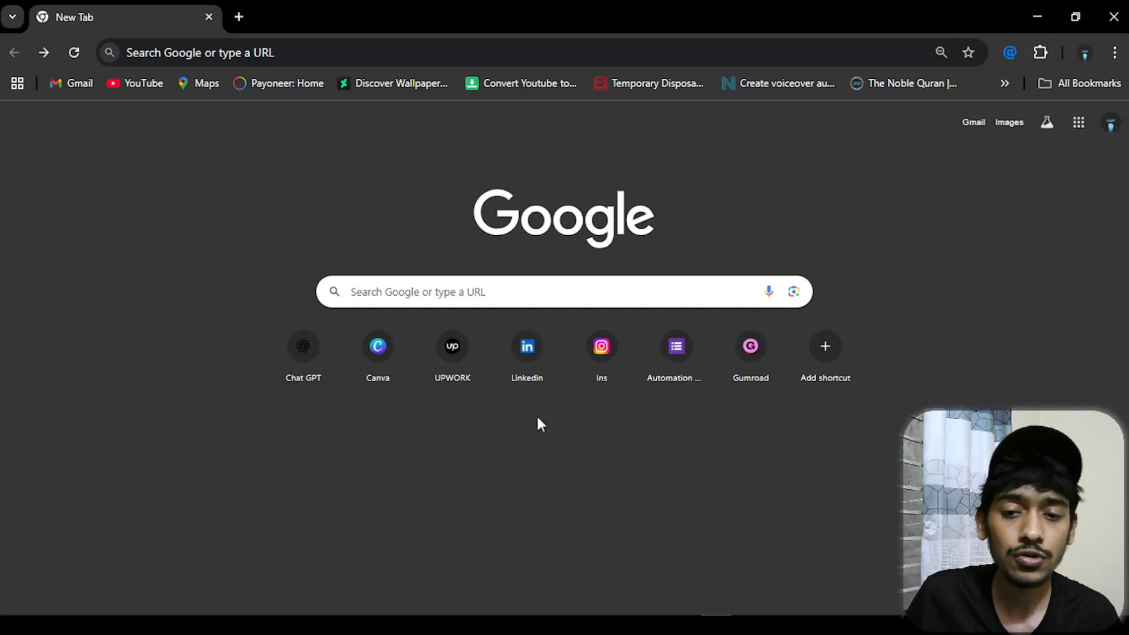
pyautogui.click(464, 284)
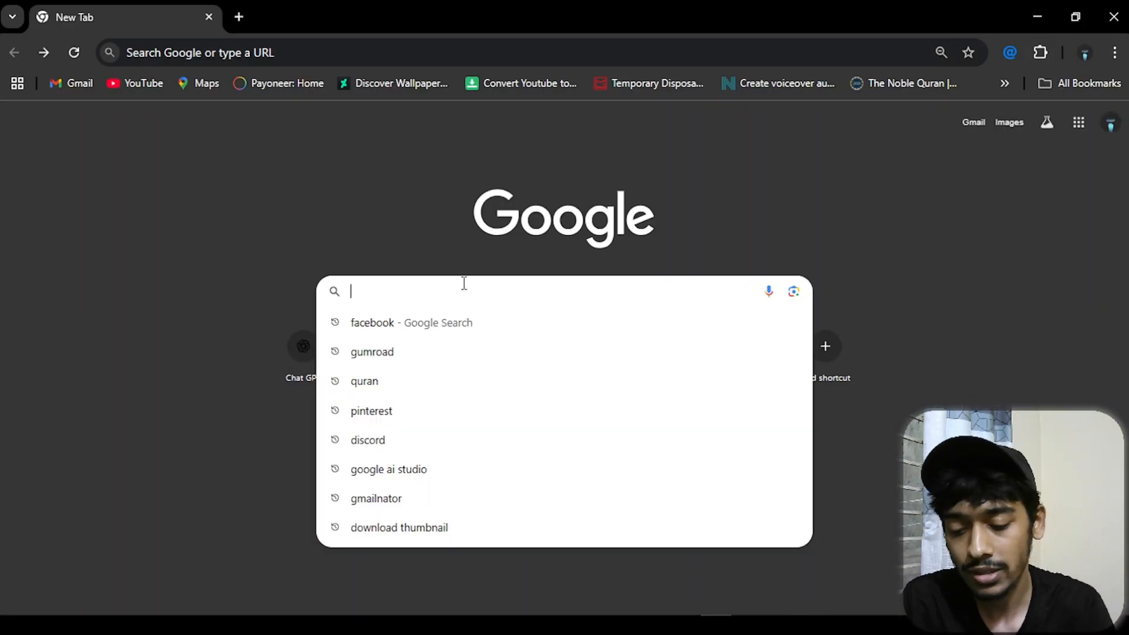
pyautogui.write('open')
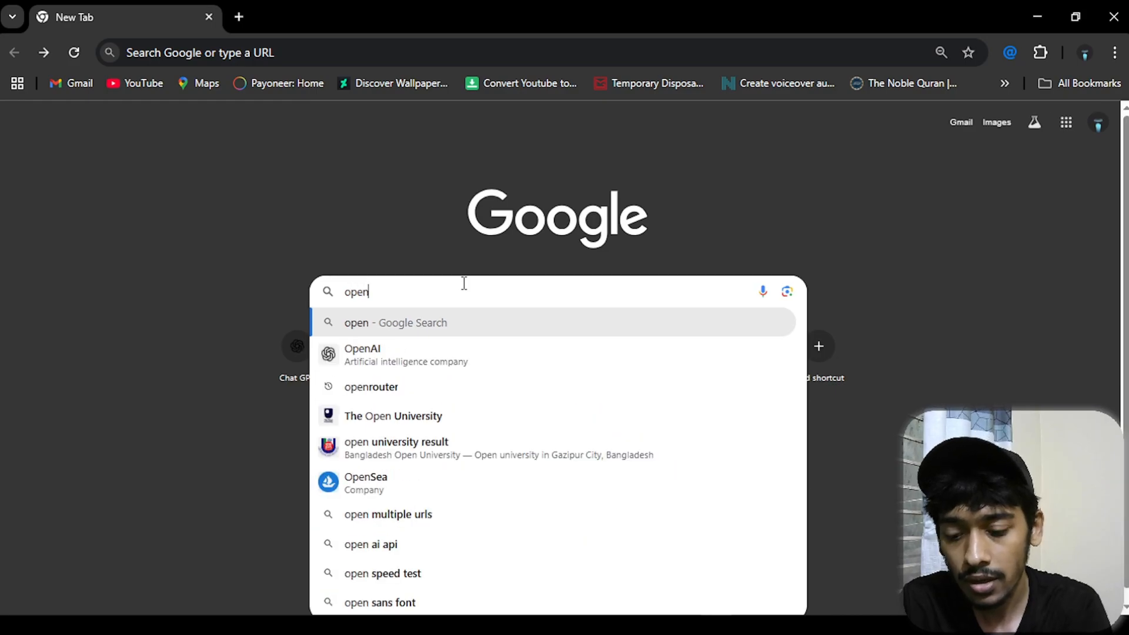
pyautogui.write('ai api key')
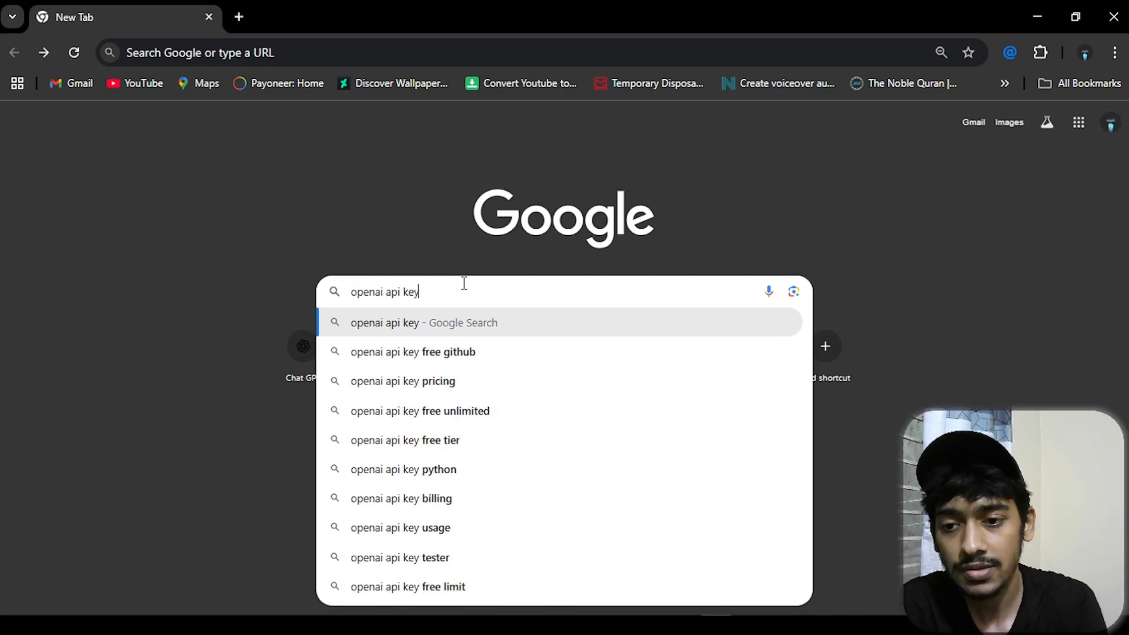
pyautogui.press('Return')
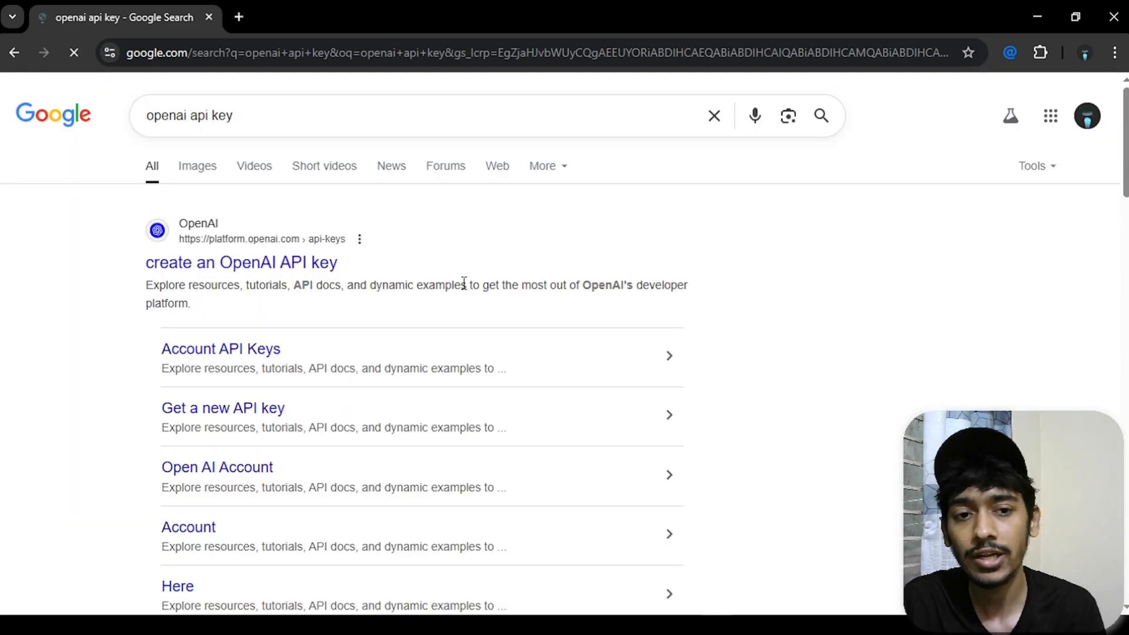
pyautogui.moveTo(347, 268)
pyautogui.mouseDown()
pyautogui.moveTo(260, 263)
pyautogui.moveTo(345, 266)
pyautogui.mouseUp()
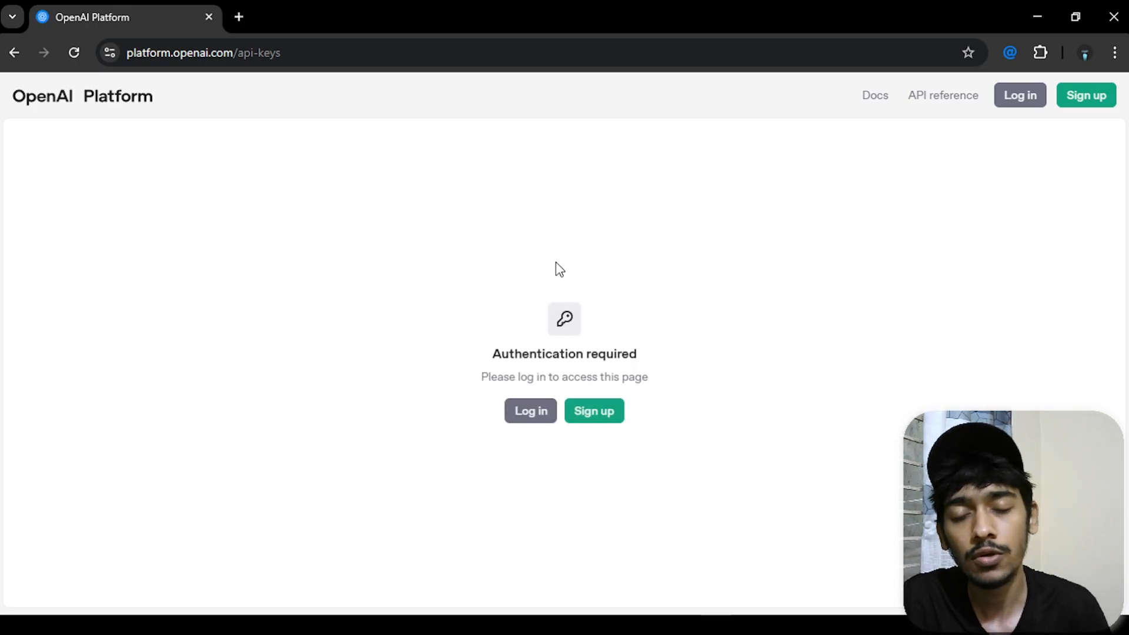
# - Sign in with Google, create secret key 'test 1' in the Default project, and copy it
pyautogui.click(529, 409)
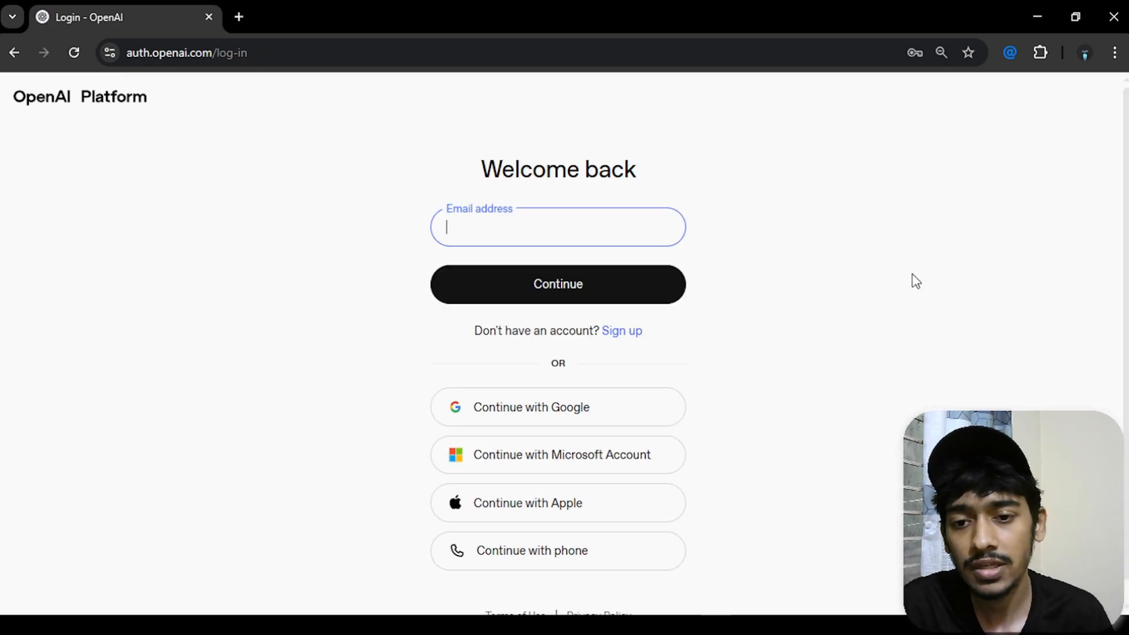
pyautogui.click(566, 414)
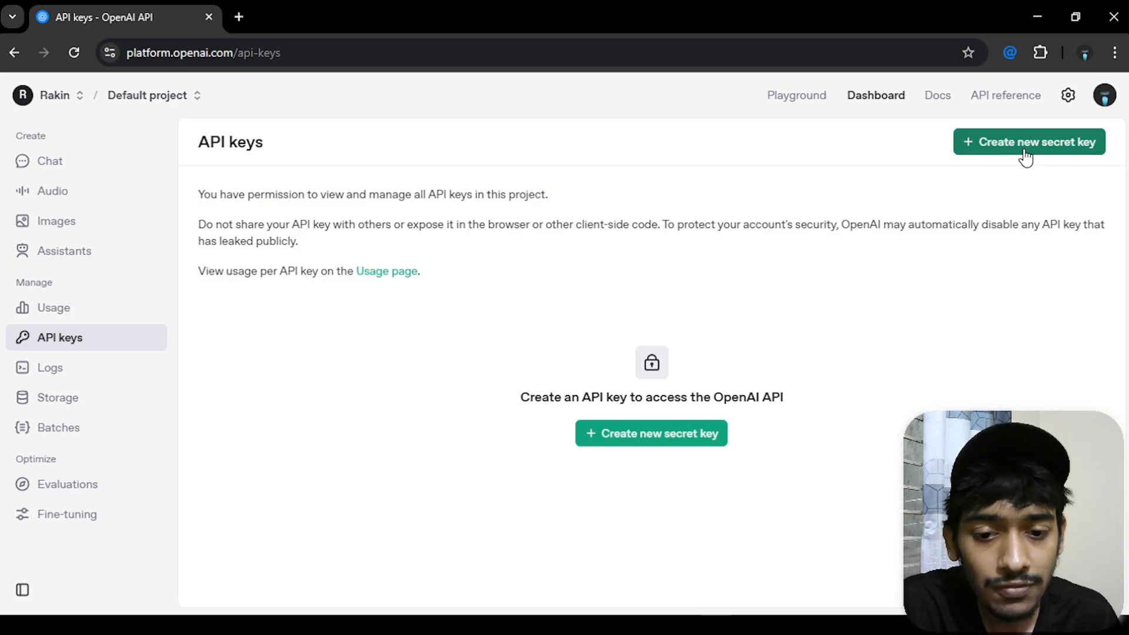
pyautogui.click(979, 151)
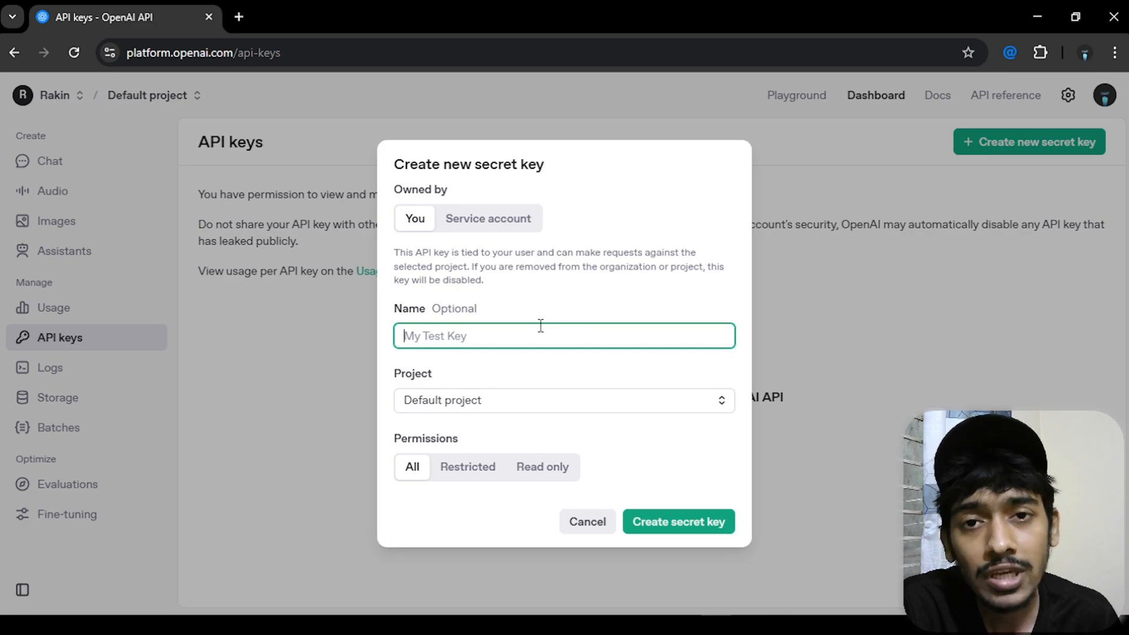
pyautogui.write('test 1')
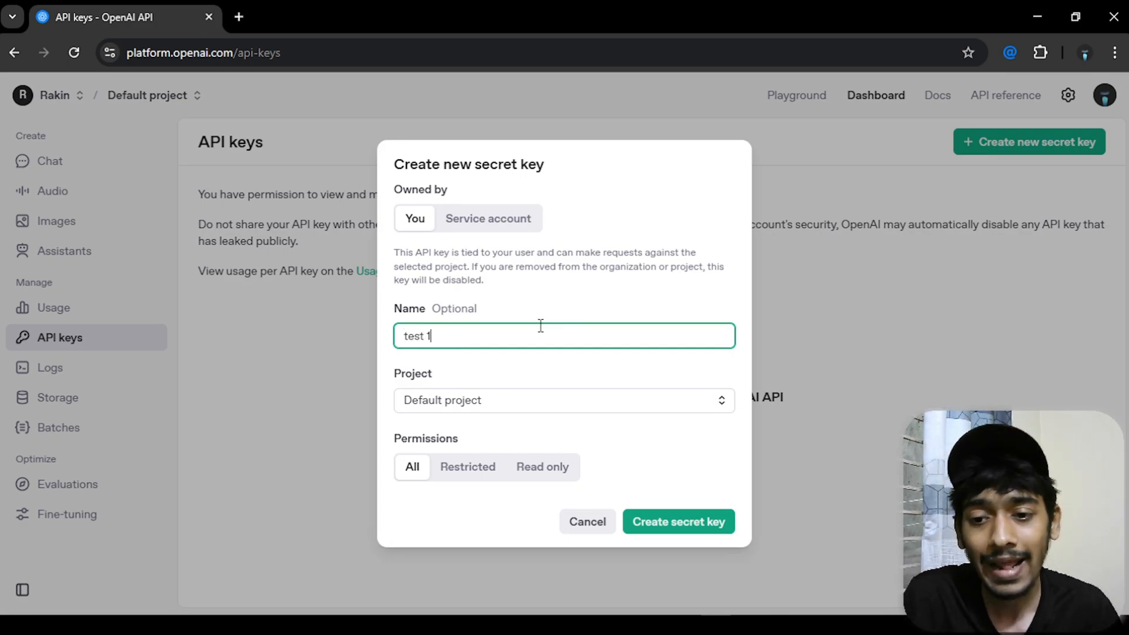
pyautogui.click(537, 400)
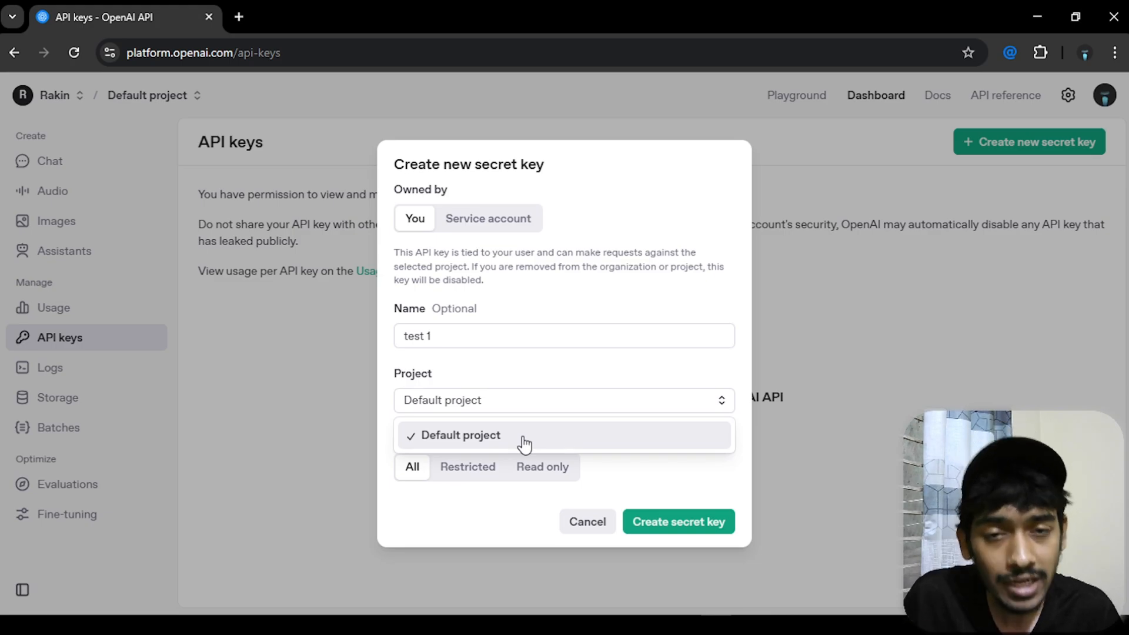
pyautogui.click(525, 389)
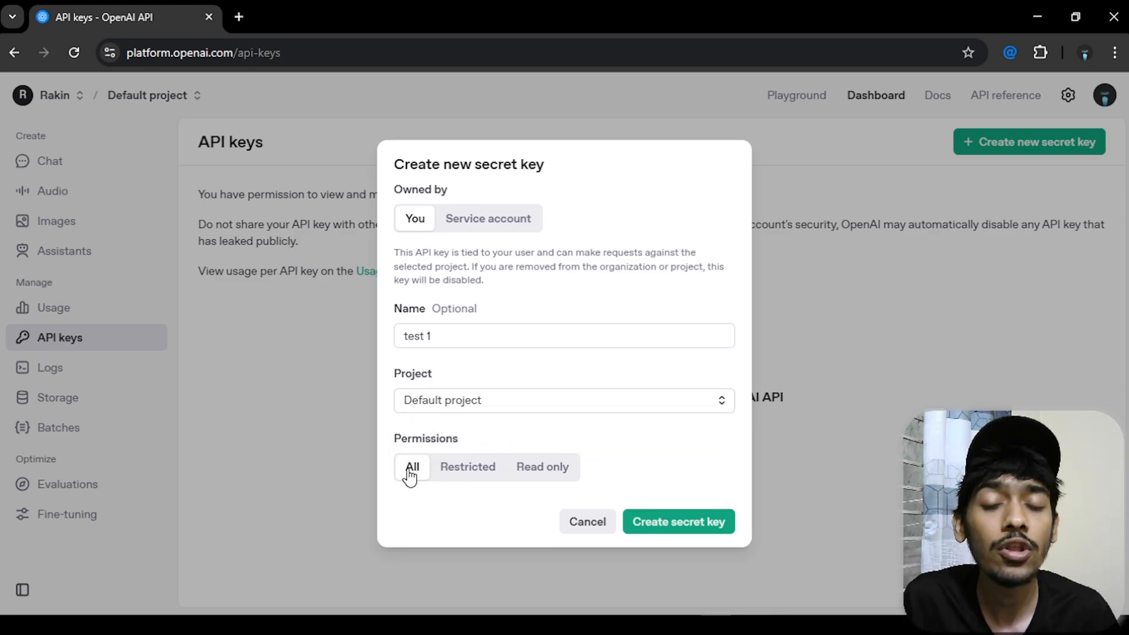
pyautogui.click(693, 528)
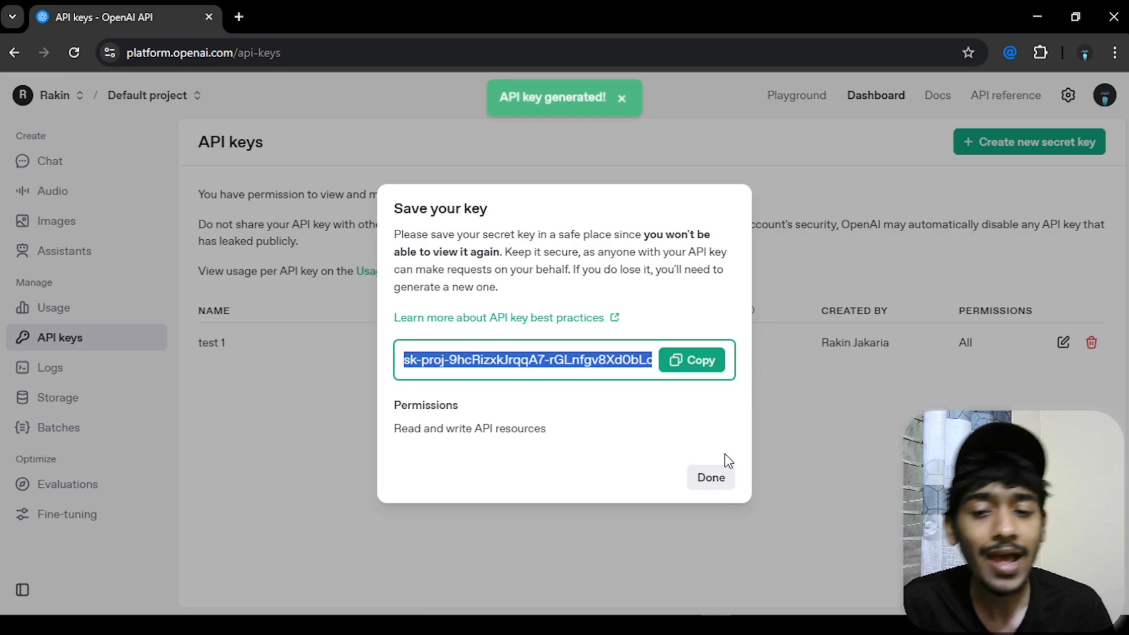
pyautogui.click(694, 360)
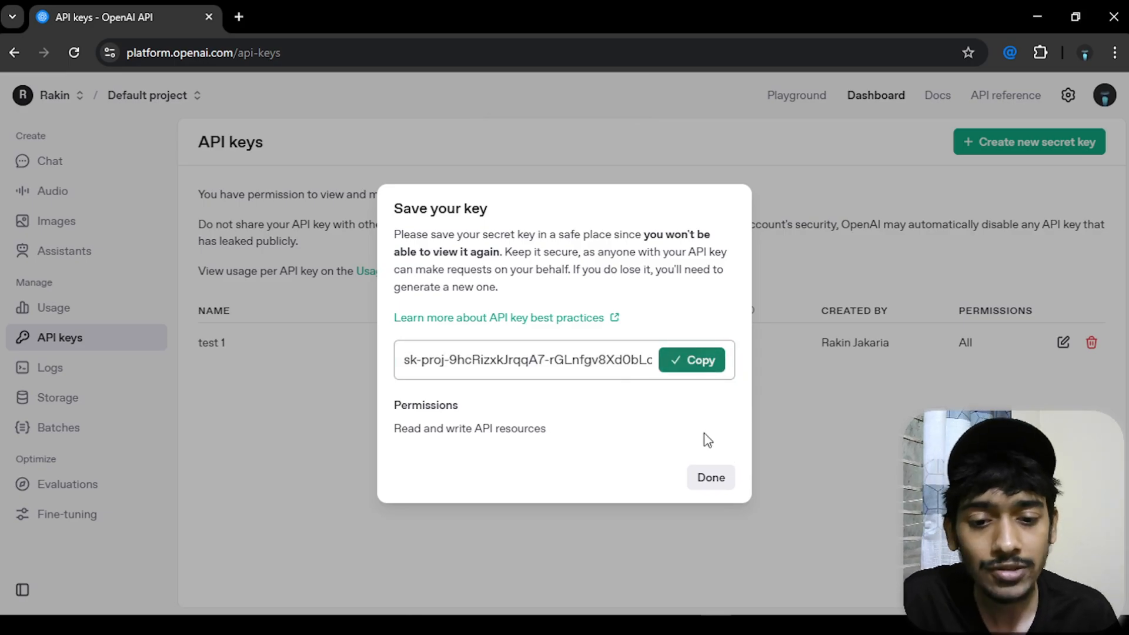
pyautogui.click(710, 478)
# - Paste the copied API key into n8n's OpenAI account credential and save it
pyautogui.moveTo(696, 612)
pyautogui.click(706, 565)
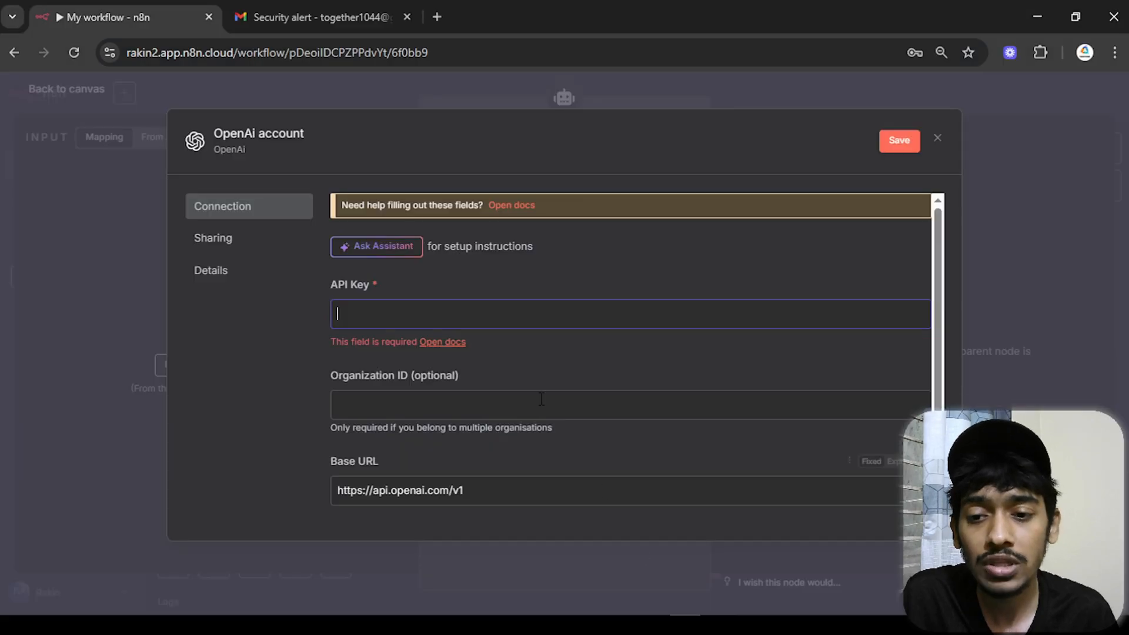
pyautogui.hotkey('ctrl', 'v')
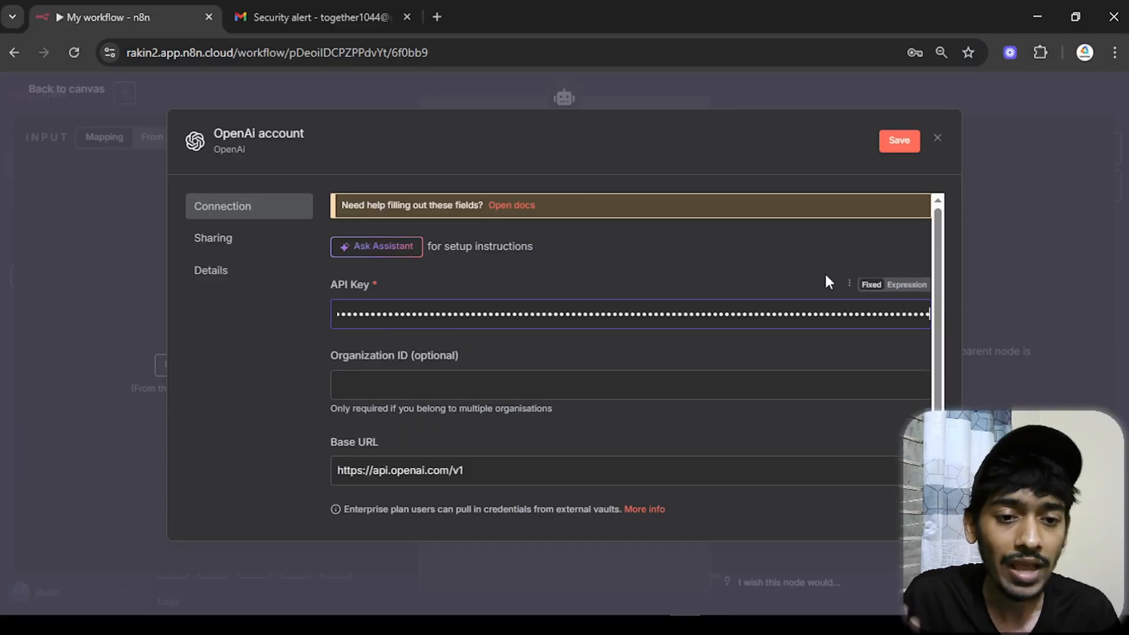
pyautogui.click(889, 147)
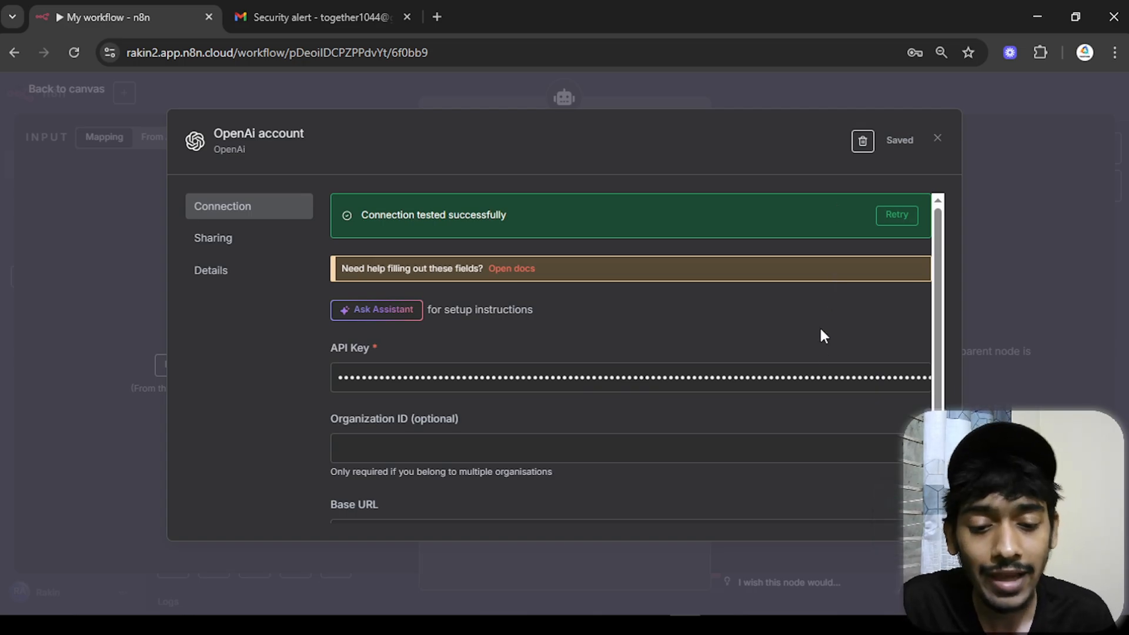
pyautogui.click(716, 626)
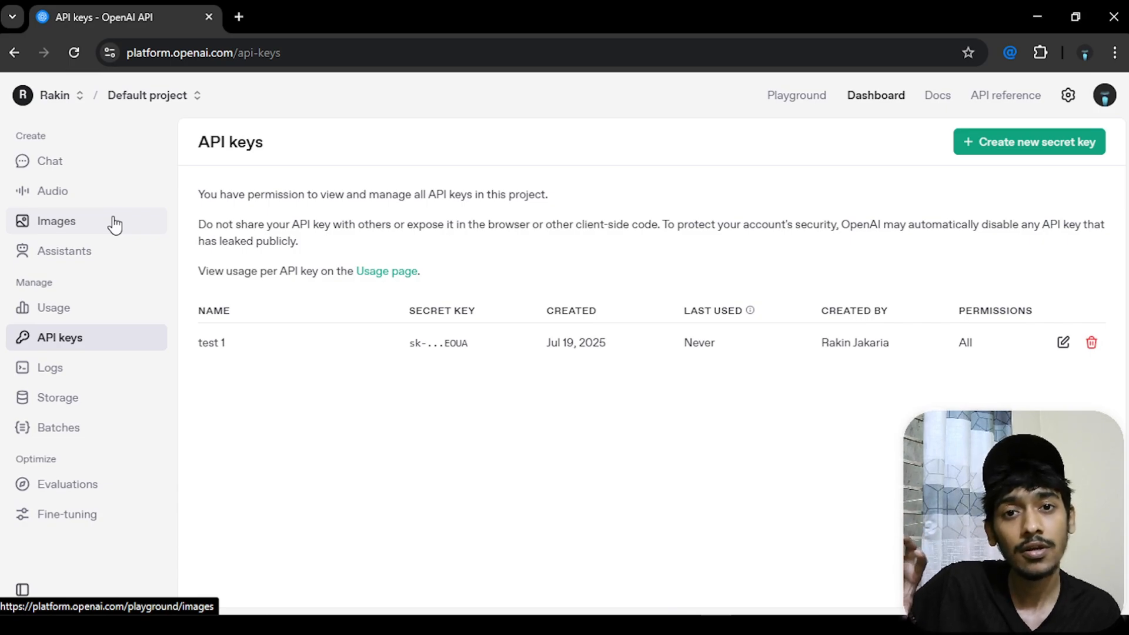
# - Check the OpenAI Platform Usage dashboard, which shows $0.00 total spend
pyautogui.click(117, 310)
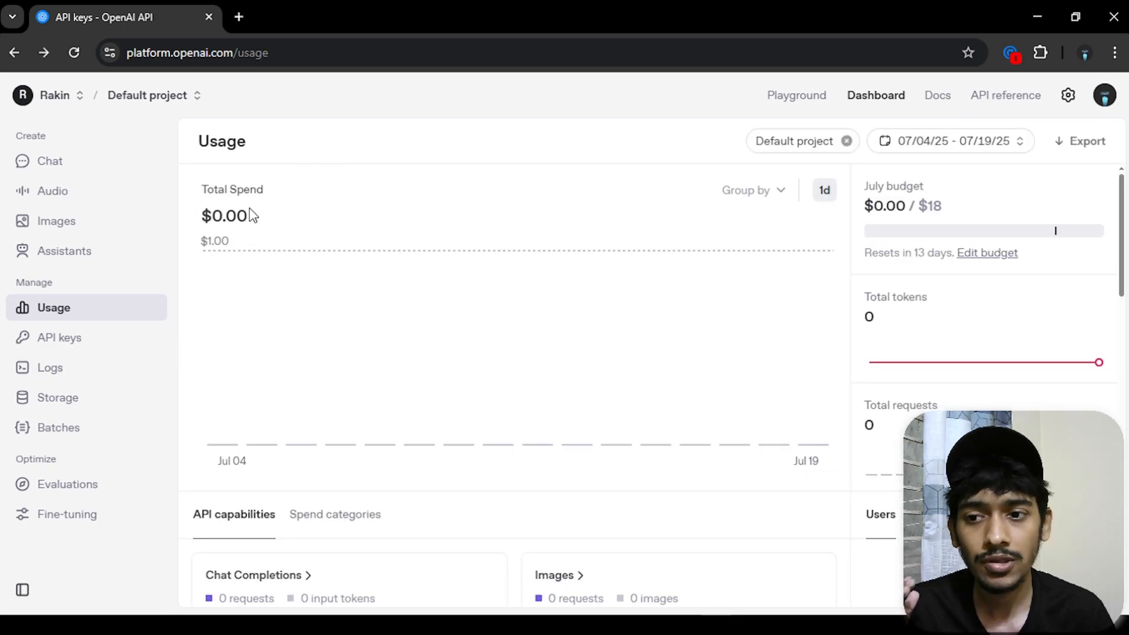
pyautogui.moveTo(257, 222); pyautogui.dragTo(194, 224)
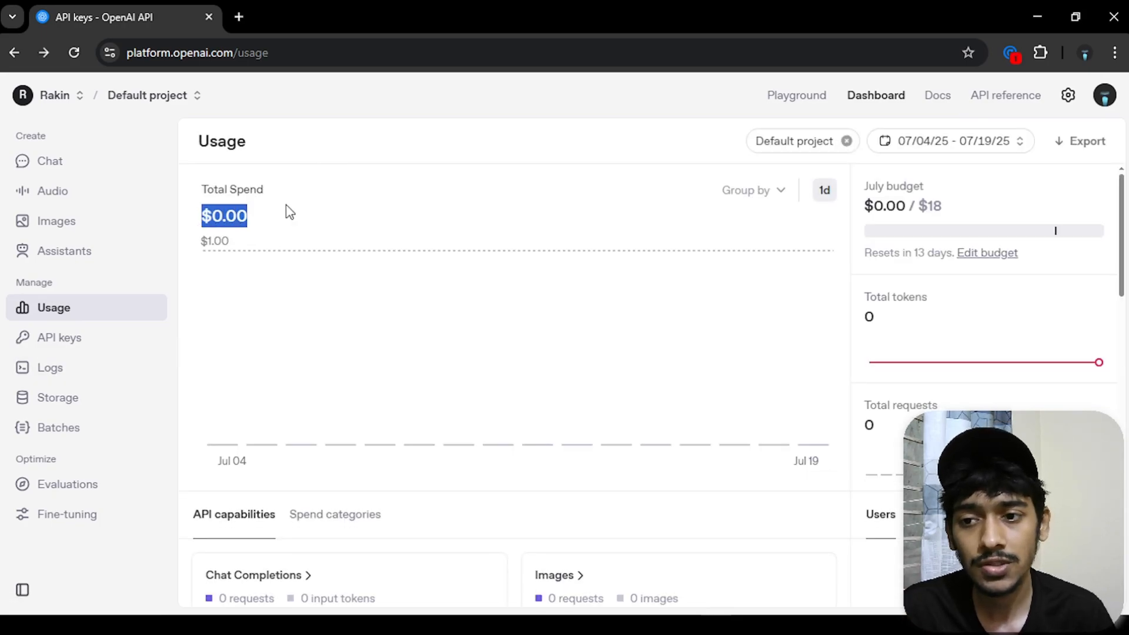
pyautogui.click(395, 196)
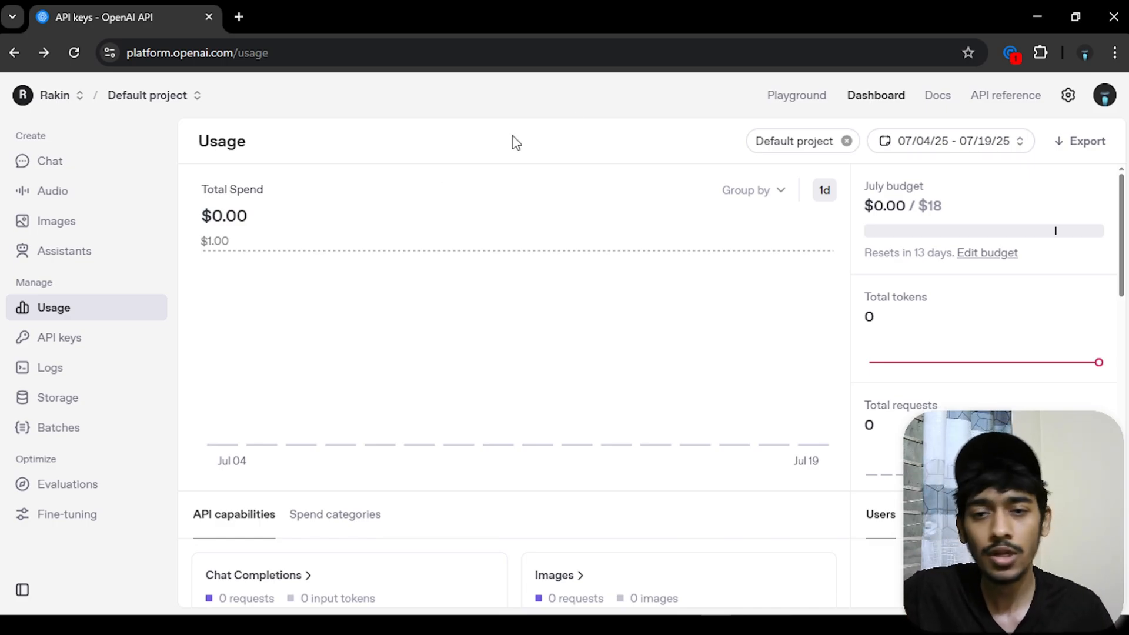
# - Go from the profile settings to the Billing overview to check the remaining free-trial credit
pyautogui.click(1105, 95)
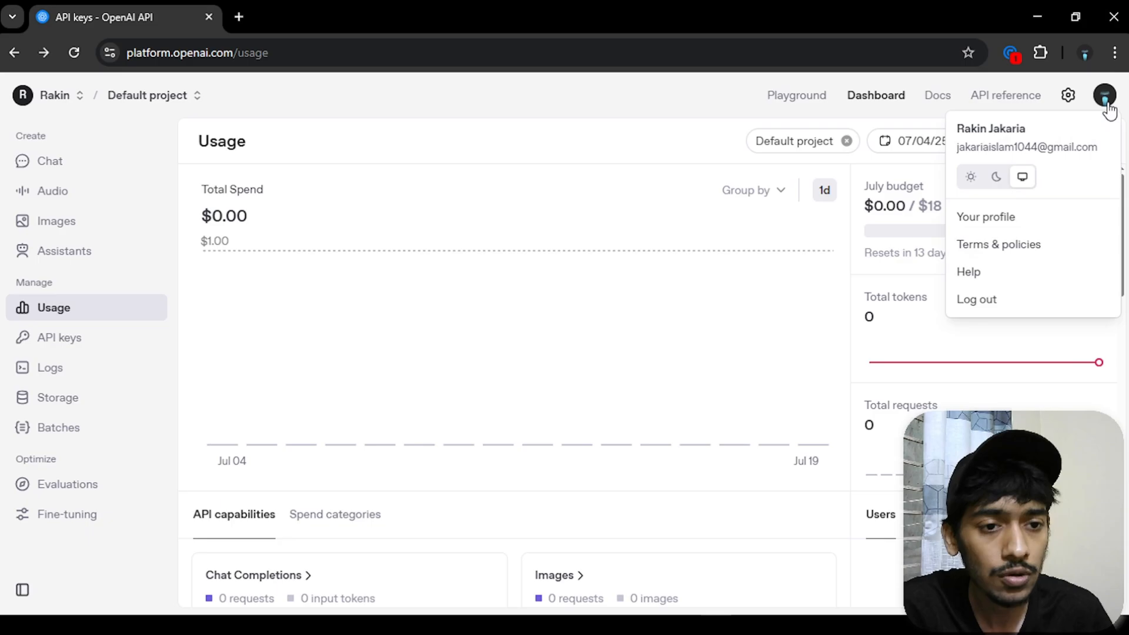
pyautogui.click(1000, 217)
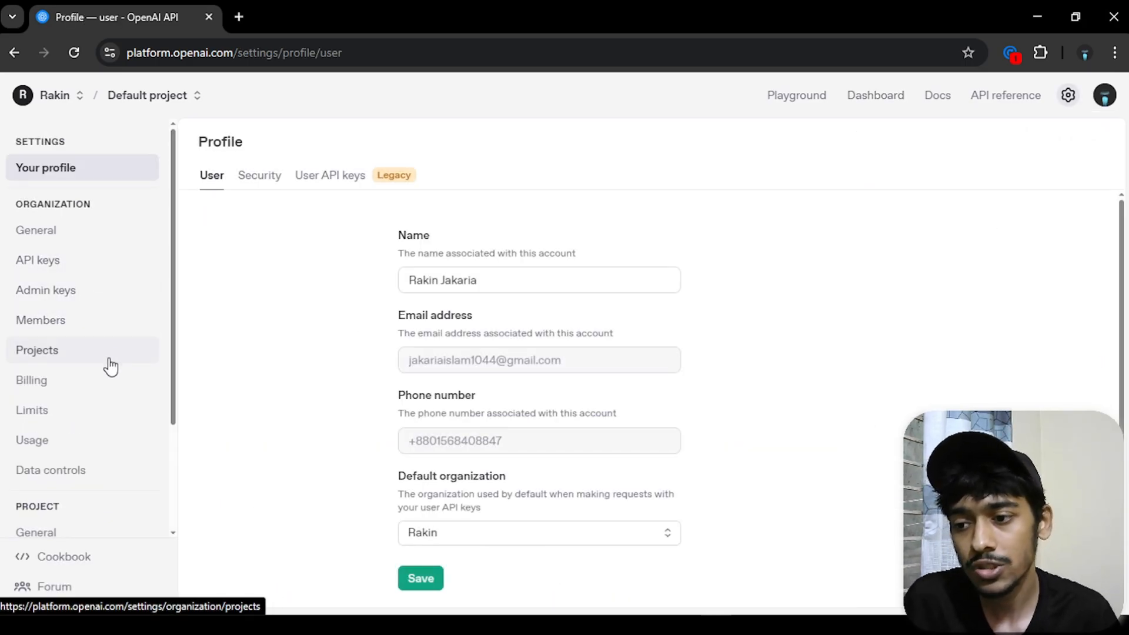
pyautogui.click(73, 384)
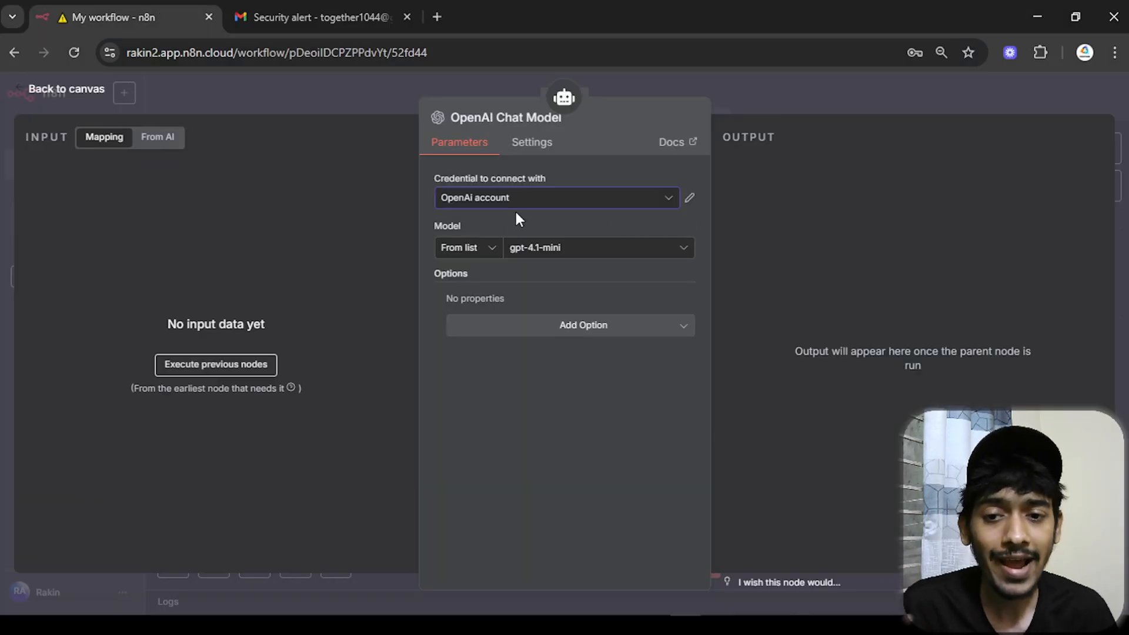
# - Keep gpt-4.1-mini as the OpenAI Chat Model's model and return to the workflow canvas
pyautogui.click(563, 248)
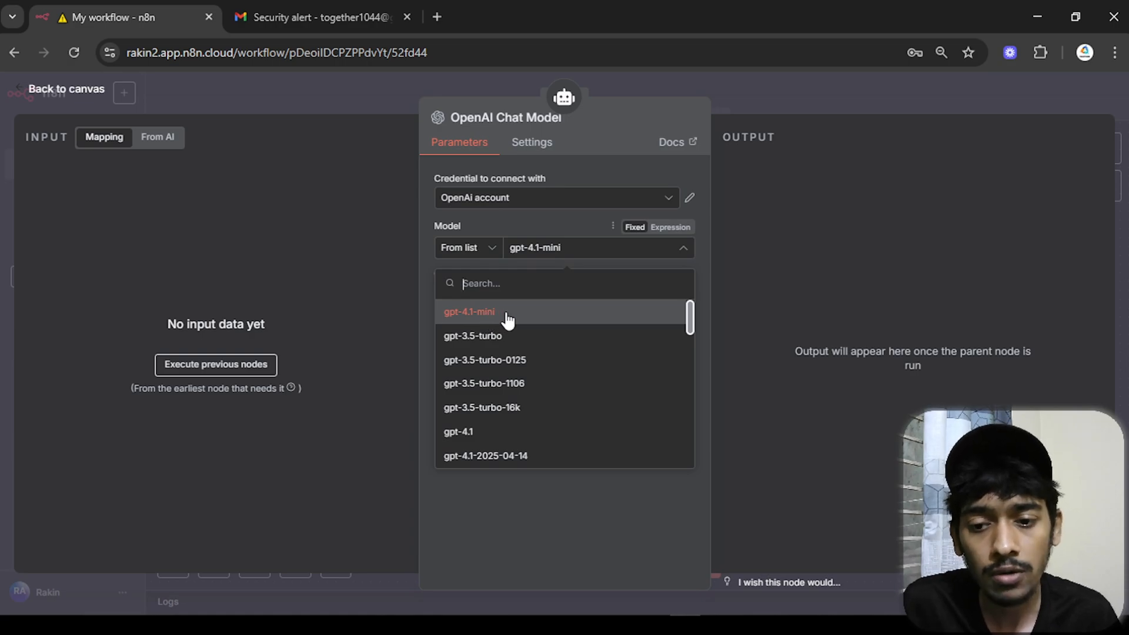
pyautogui.click(507, 313)
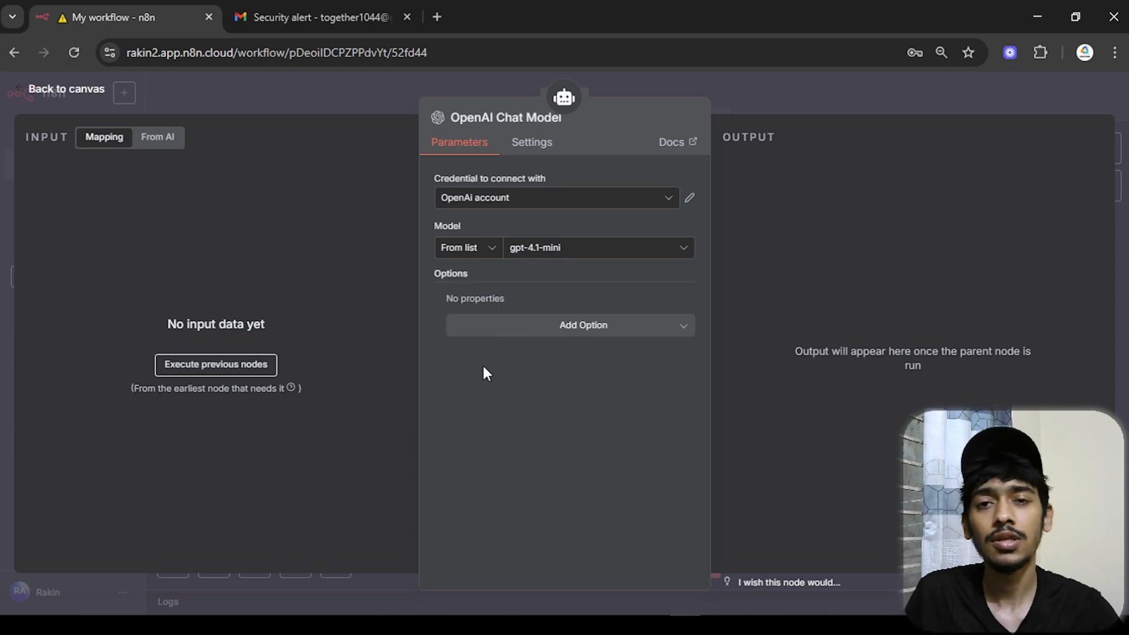
pyautogui.click(95, 90)
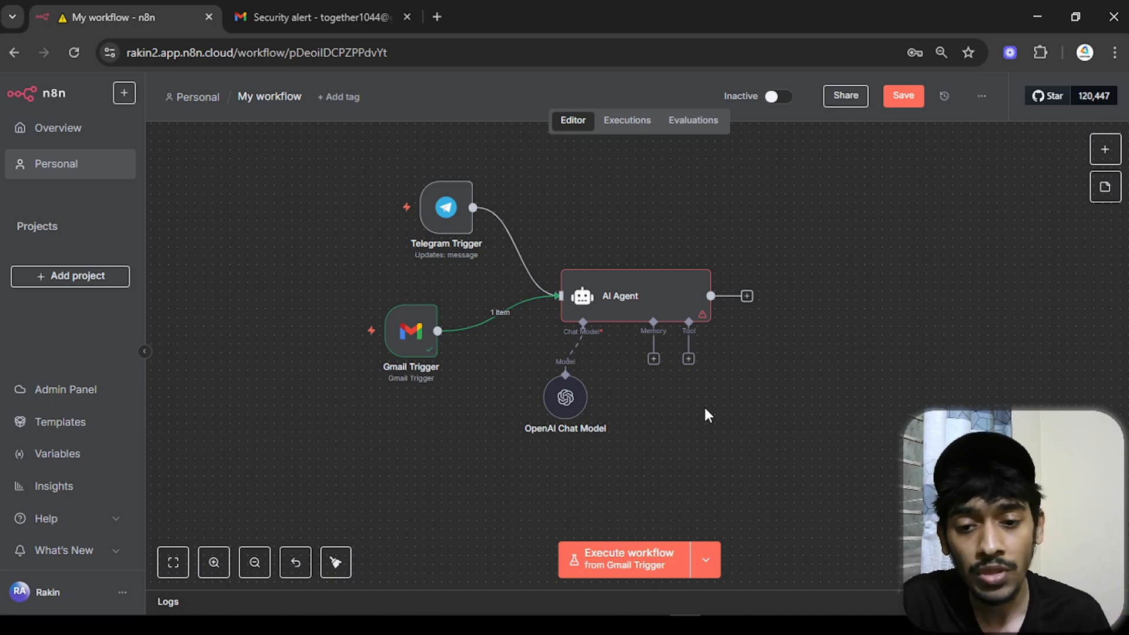
# - Move the OpenAI Chat Model node off the AI Agent, toggle it off and on, and list alternative chat models
pyautogui.moveTo(579, 398); pyautogui.dragTo(747, 417)
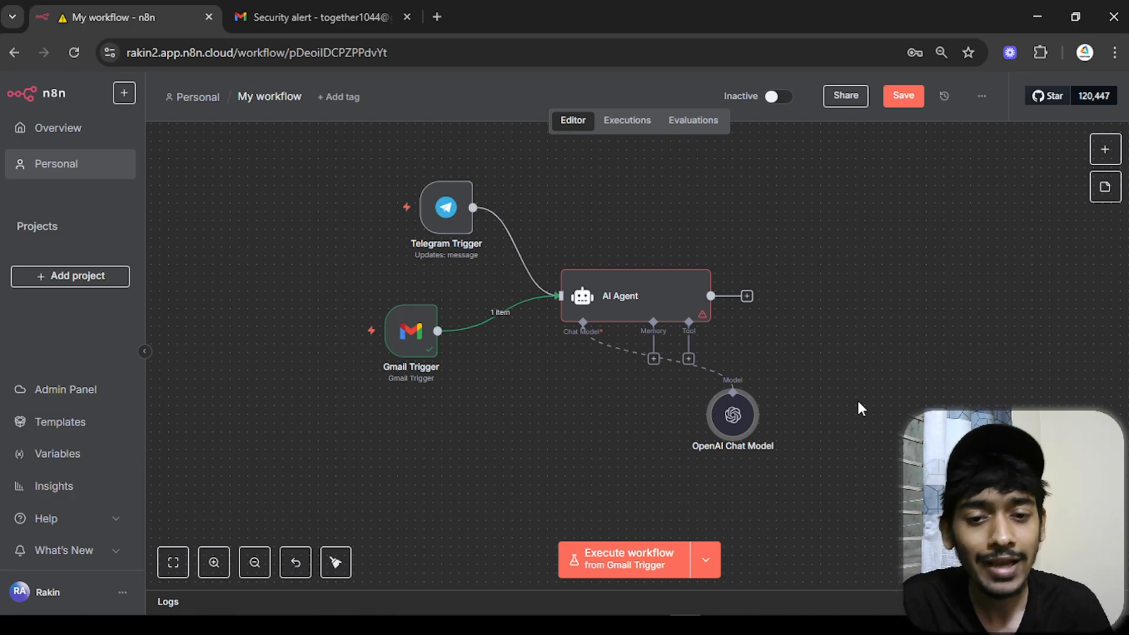
pyautogui.moveTo(729, 411); pyautogui.dragTo(561, 427)
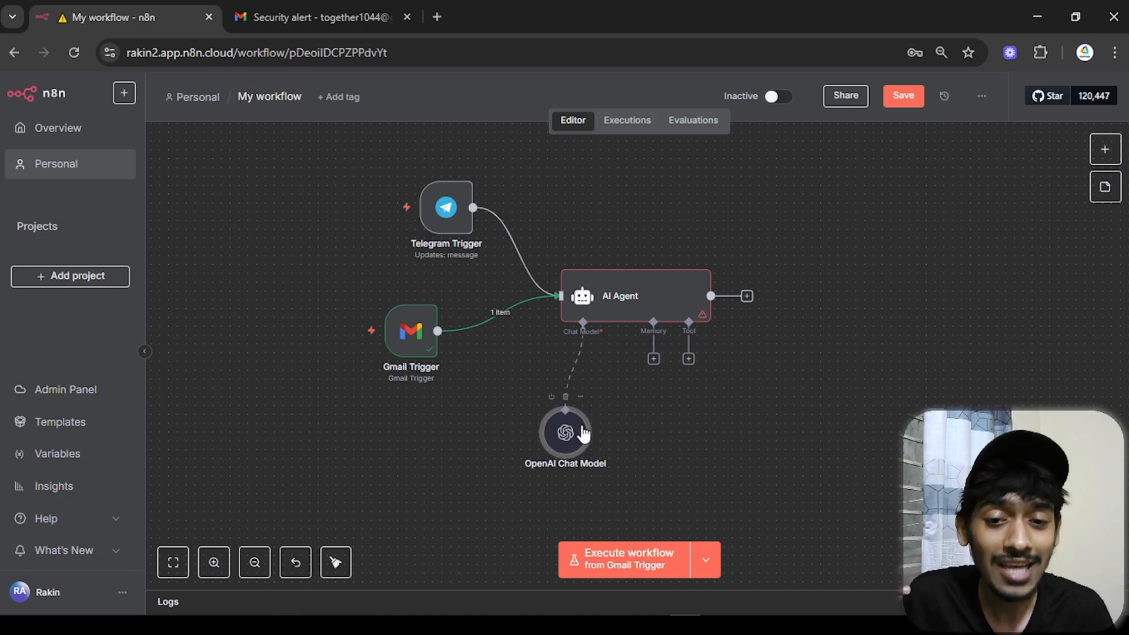
pyautogui.click(552, 397)
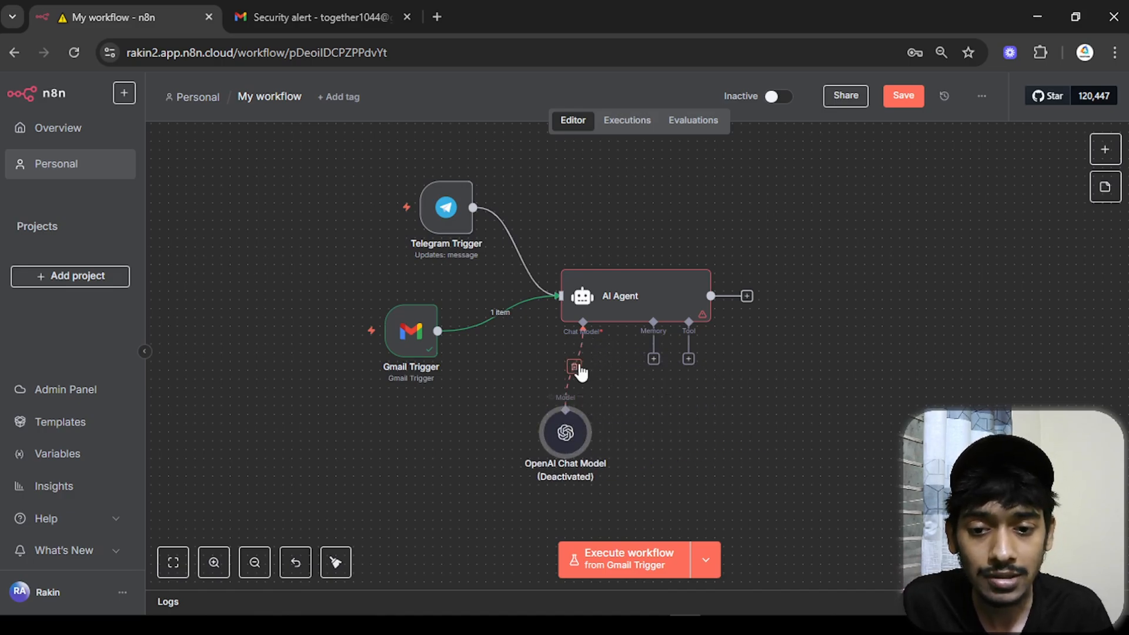
pyautogui.moveTo(566, 435); pyautogui.dragTo(459, 442)
pyautogui.click(446, 405)
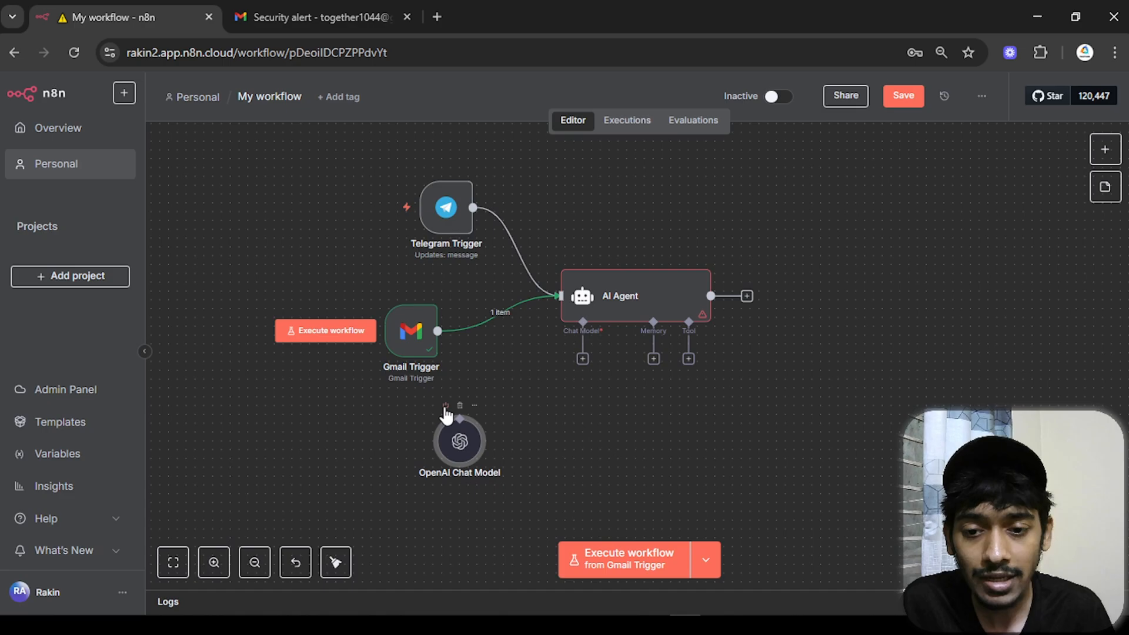
pyautogui.click(582, 358)
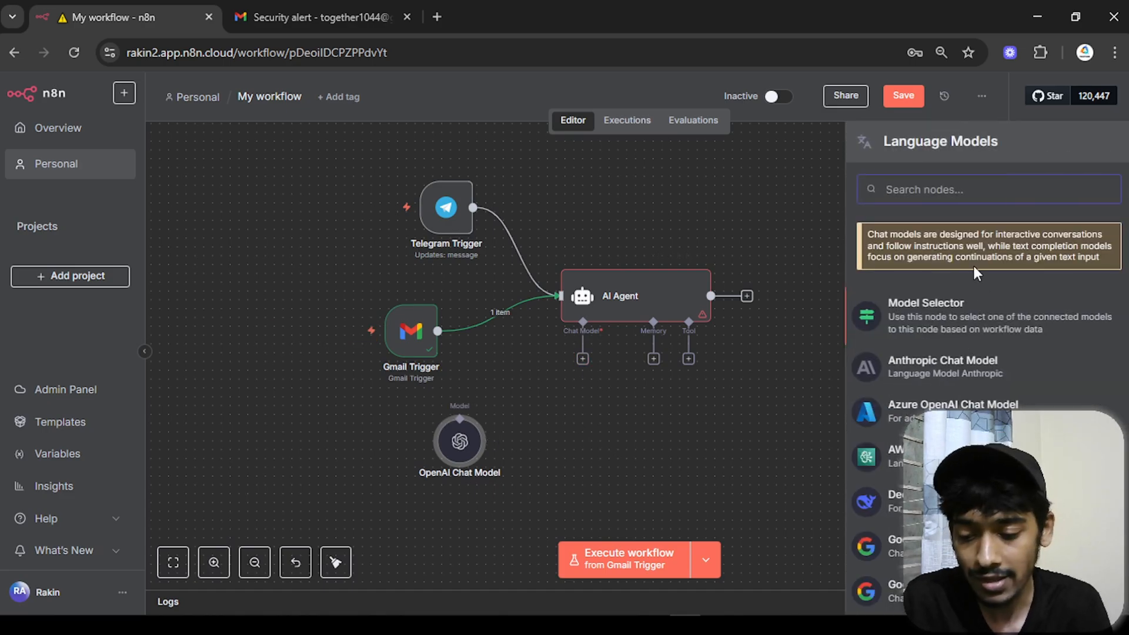
# - Add a Google Gemini Chat Model node, start a new Gemini API credential, and open a new browser tab
pyautogui.write('gemin')
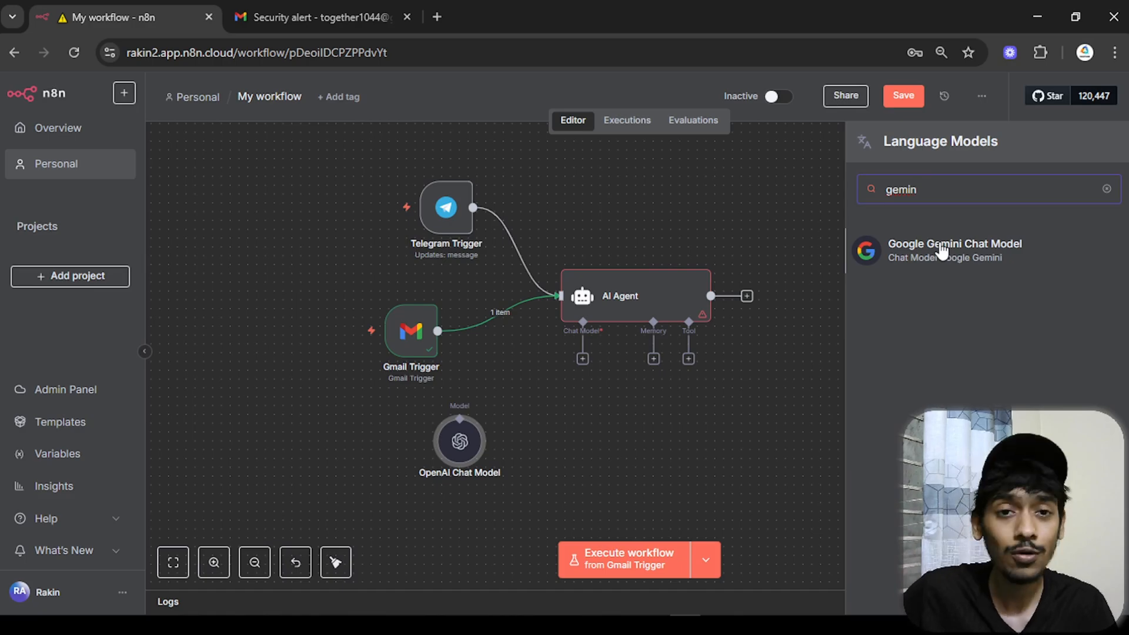
pyautogui.click(917, 253)
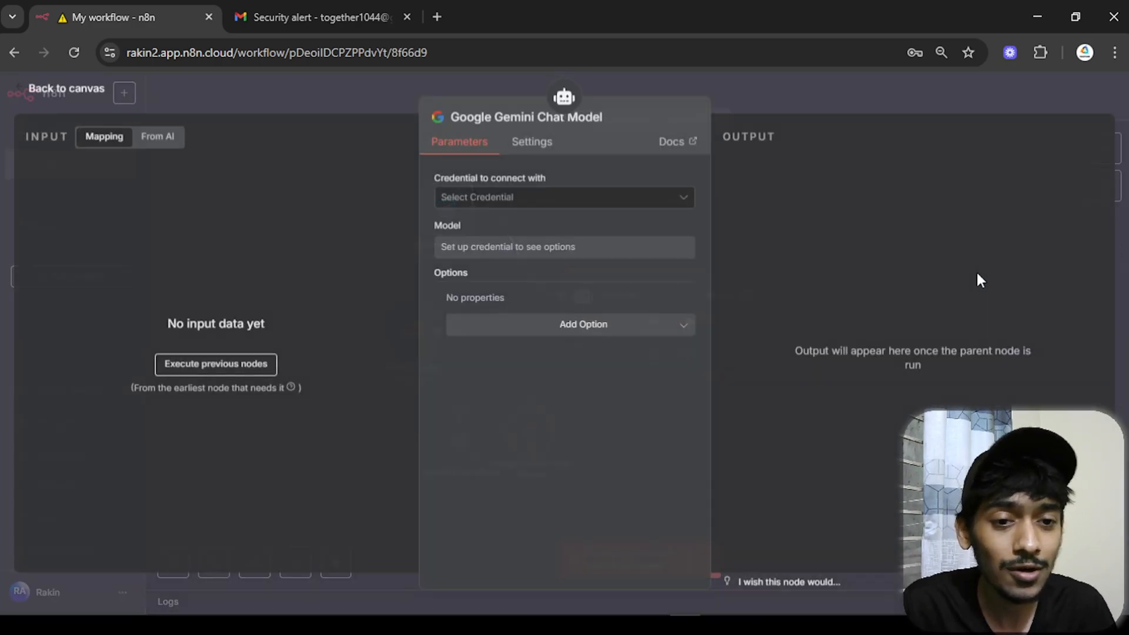
pyautogui.click(516, 198)
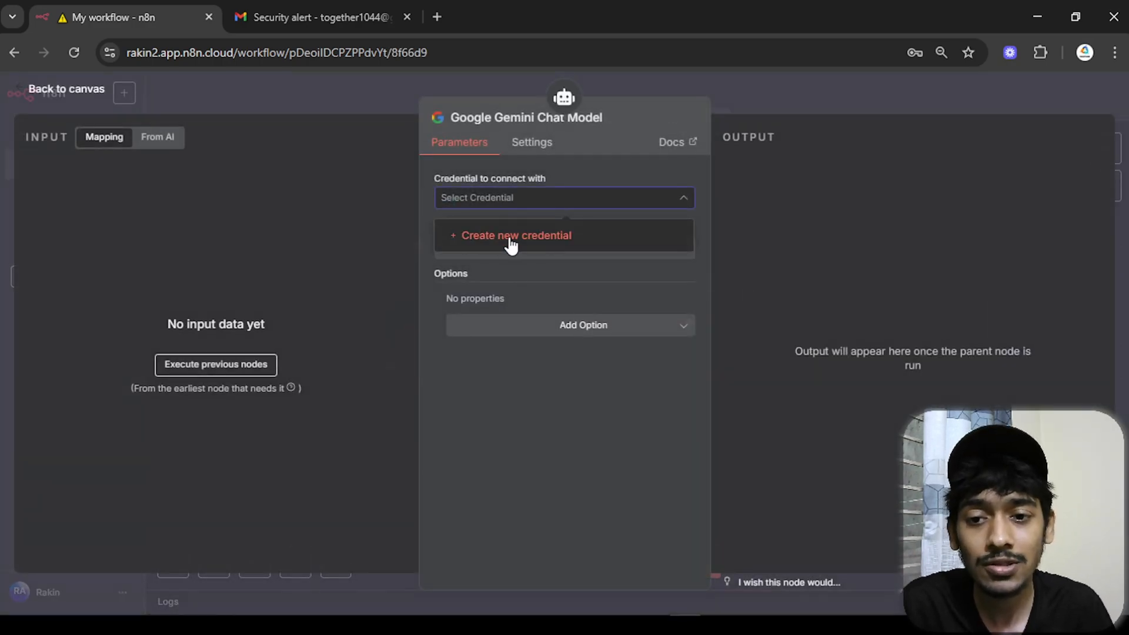
pyautogui.click(510, 238)
pyautogui.click(548, 379)
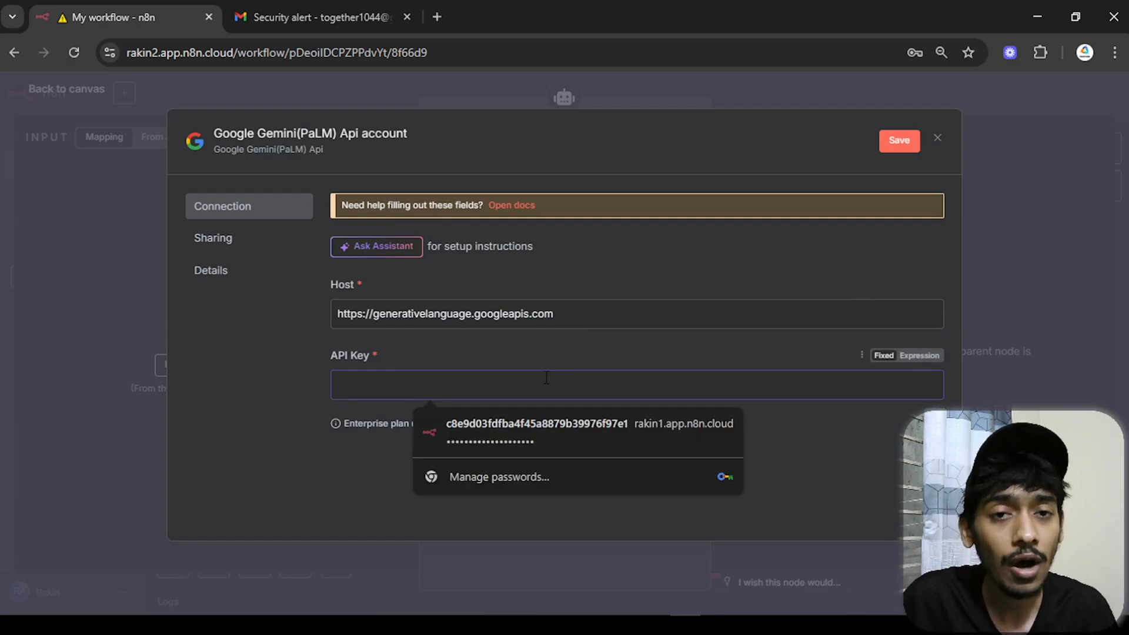
pyautogui.click(437, 17)
pyautogui.click(559, 290)
# - Search for Google AI Studio and open its API key page
pyautogui.write('g')
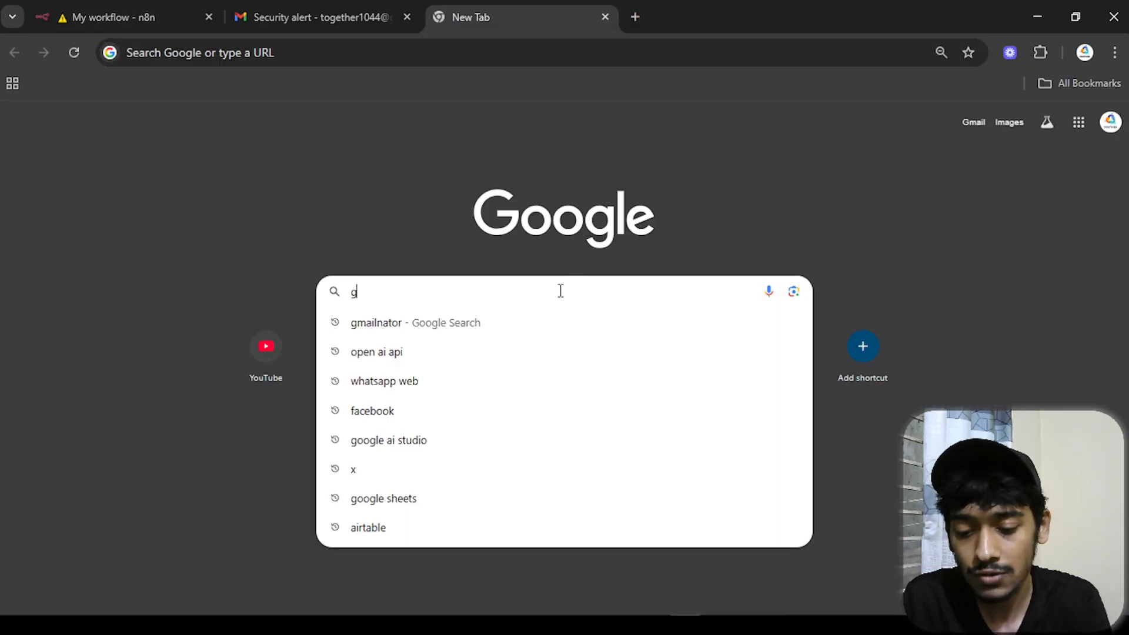
pyautogui.write('oogel ai studio')
pyautogui.press('Return')
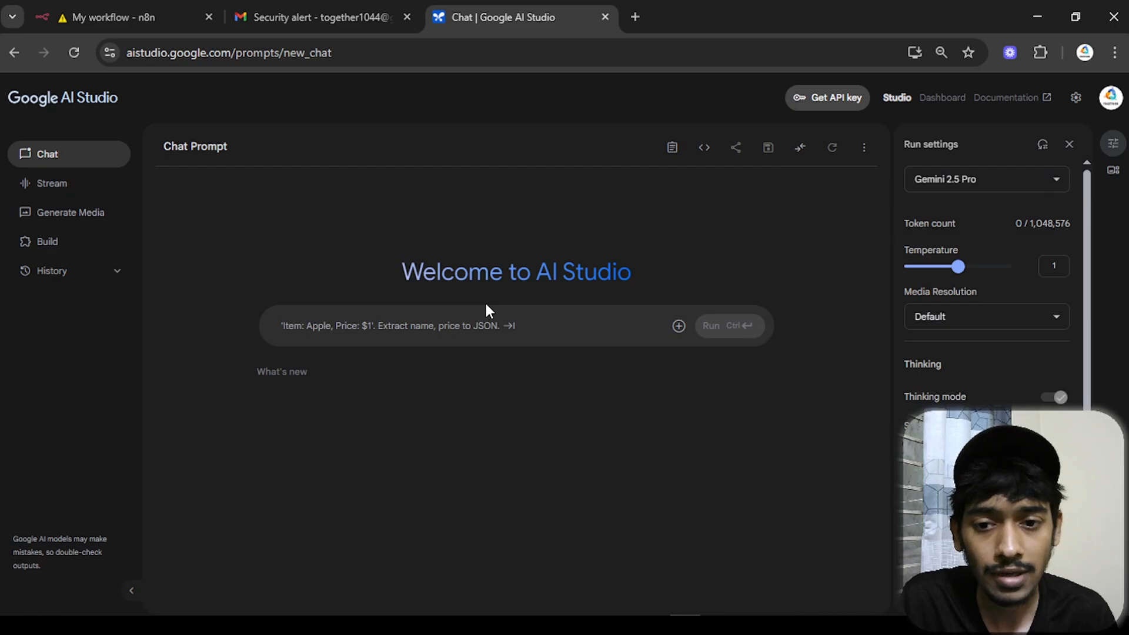
pyautogui.click(845, 109)
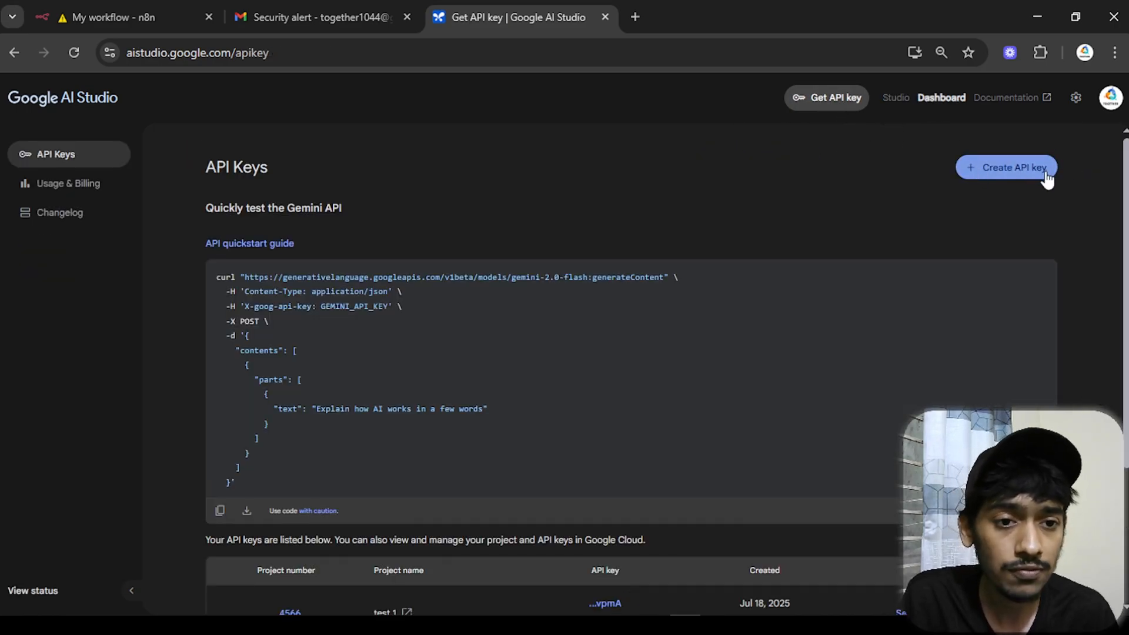
# - Create a new Gemini API key in the test 1 project, copy it, and return to n8n
pyautogui.click(993, 172)
pyautogui.click(531, 347)
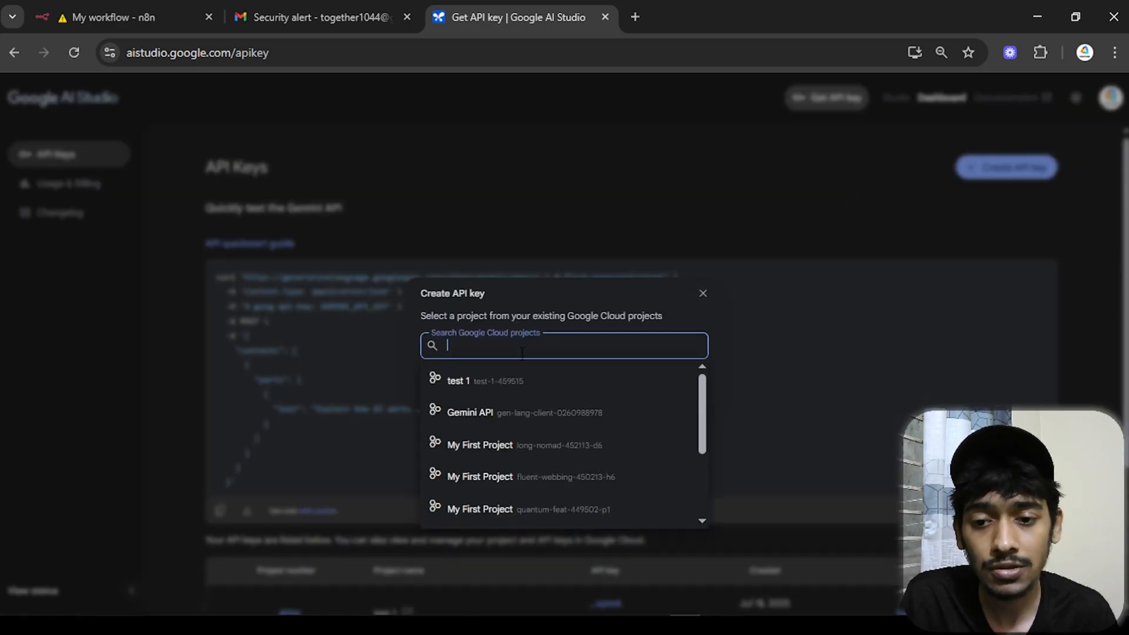
pyautogui.click(492, 380)
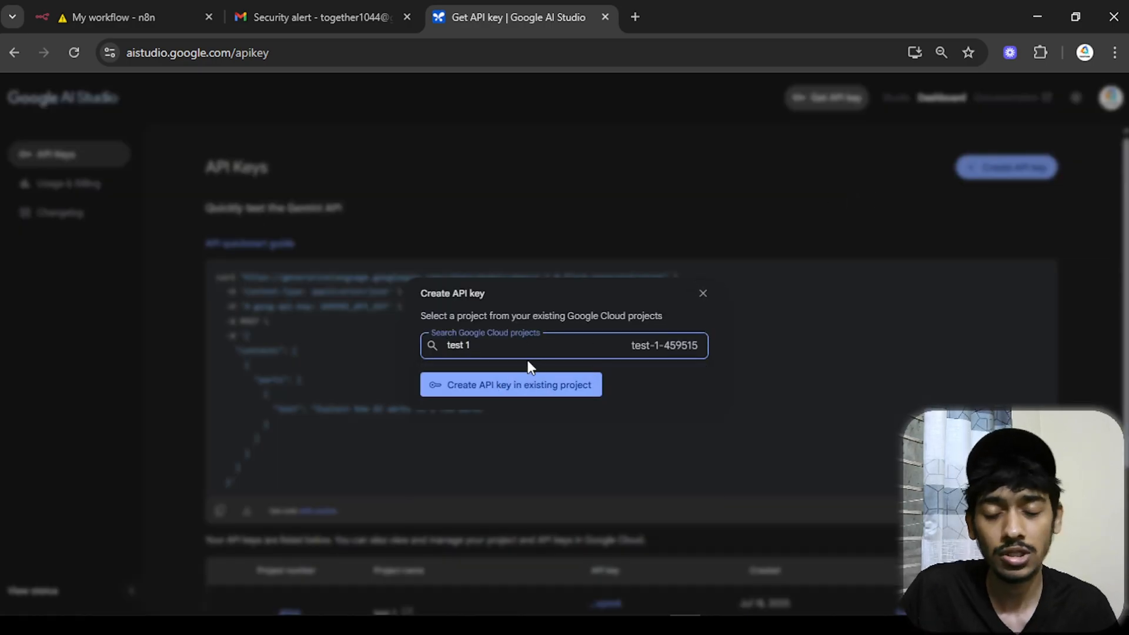
pyautogui.click(547, 393)
pyautogui.click(552, 395)
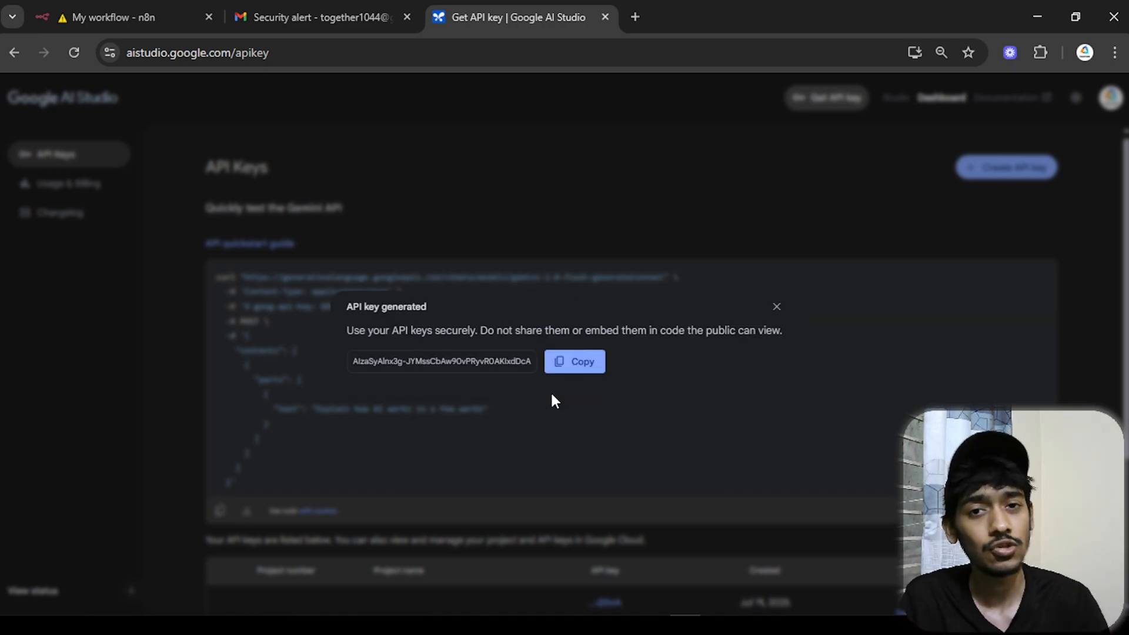
pyautogui.click(573, 373)
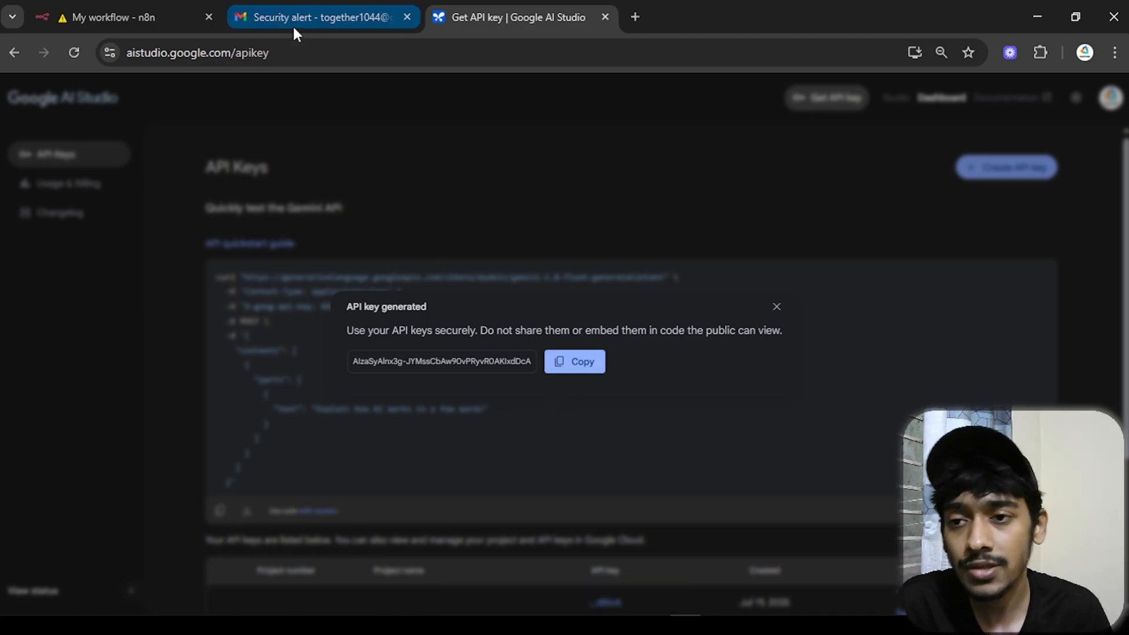
pyautogui.click(151, 8)
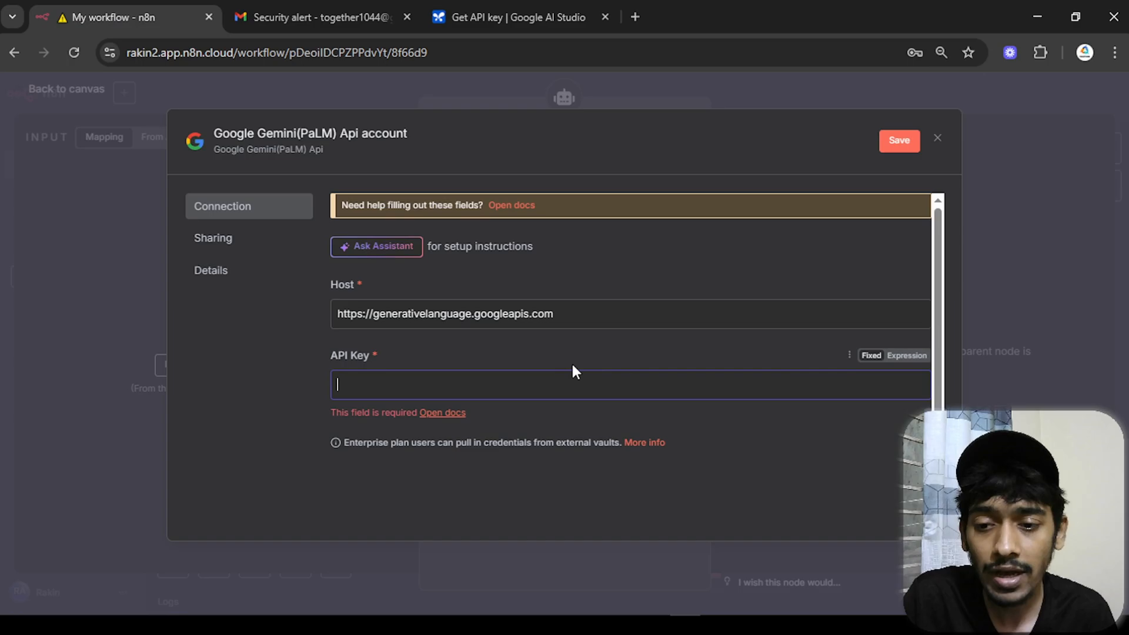
# - Paste the copied key into the Gemini credential, then save and test it
pyautogui.hotkey('ctrl', 'v')
pyautogui.click(891, 152)
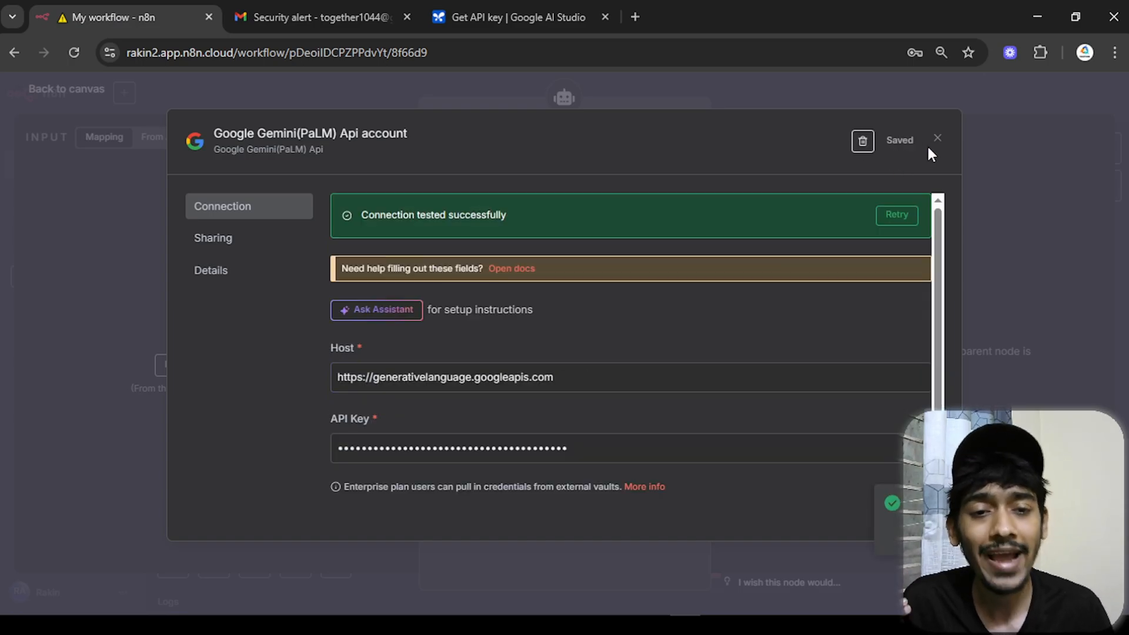
pyautogui.click(938, 138)
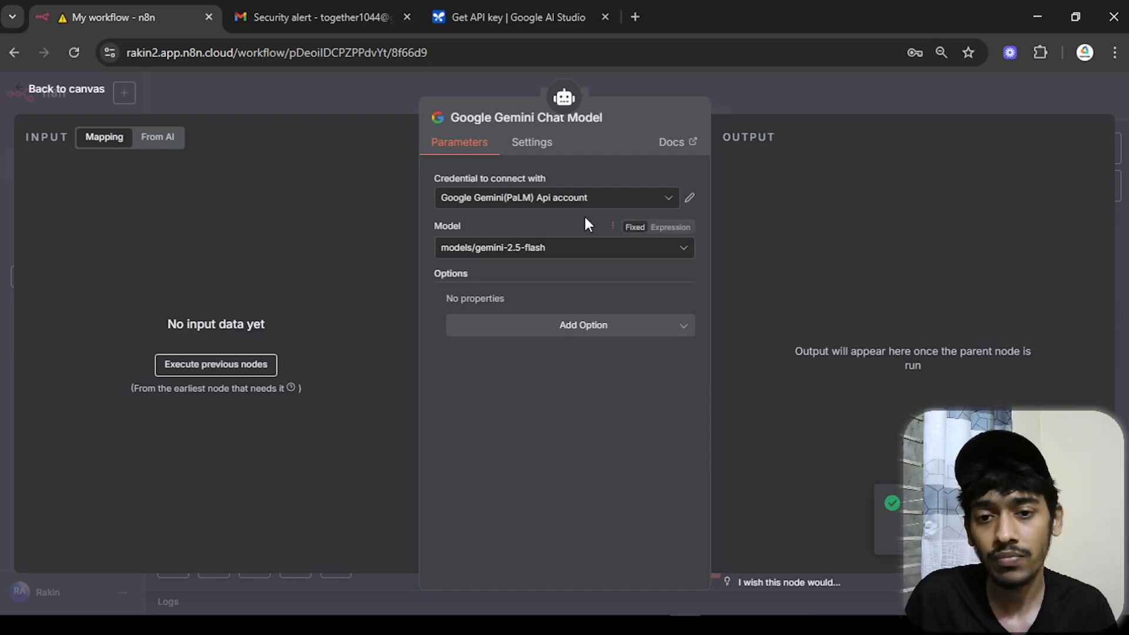
# - Set the Google Gemini Chat Model's model to models/gemini-2.5-flash
pyautogui.click(549, 253)
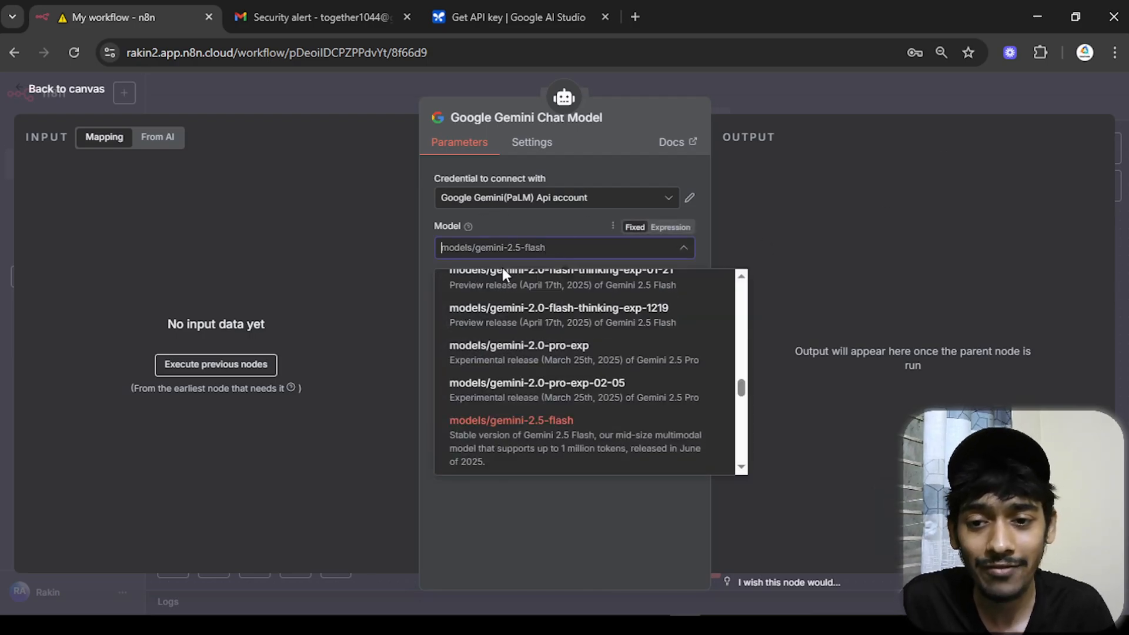
pyautogui.write('2.5')
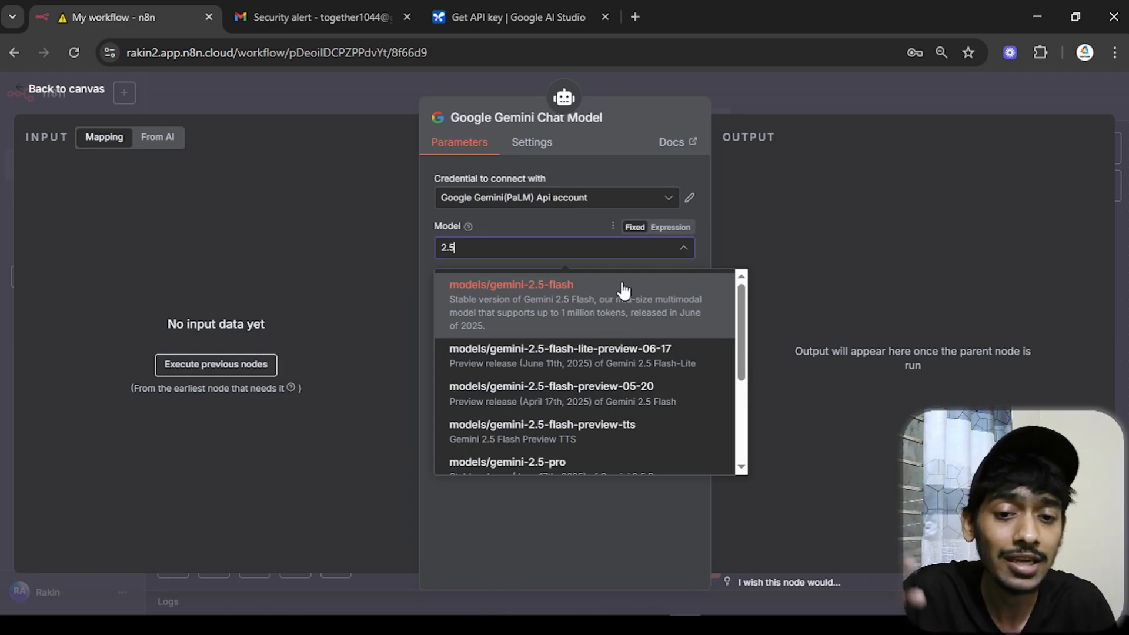
pyautogui.click(596, 307)
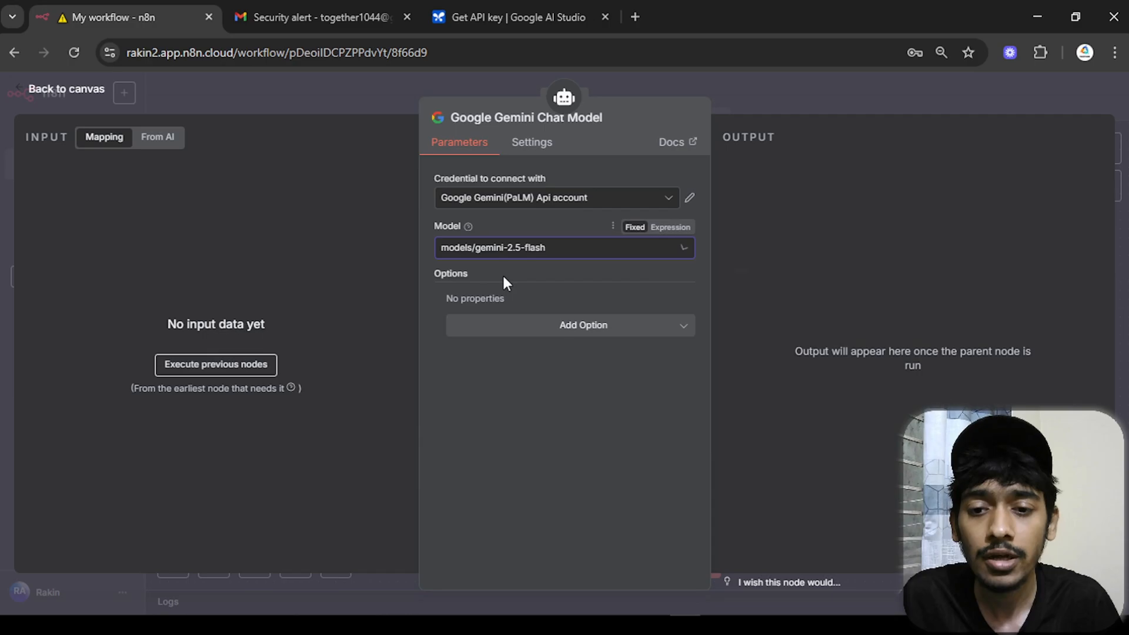
# - Connect the Gemini model to the AI Agent's Chat Model input and run the agent to produce the email summary
pyautogui.click(140, 102)
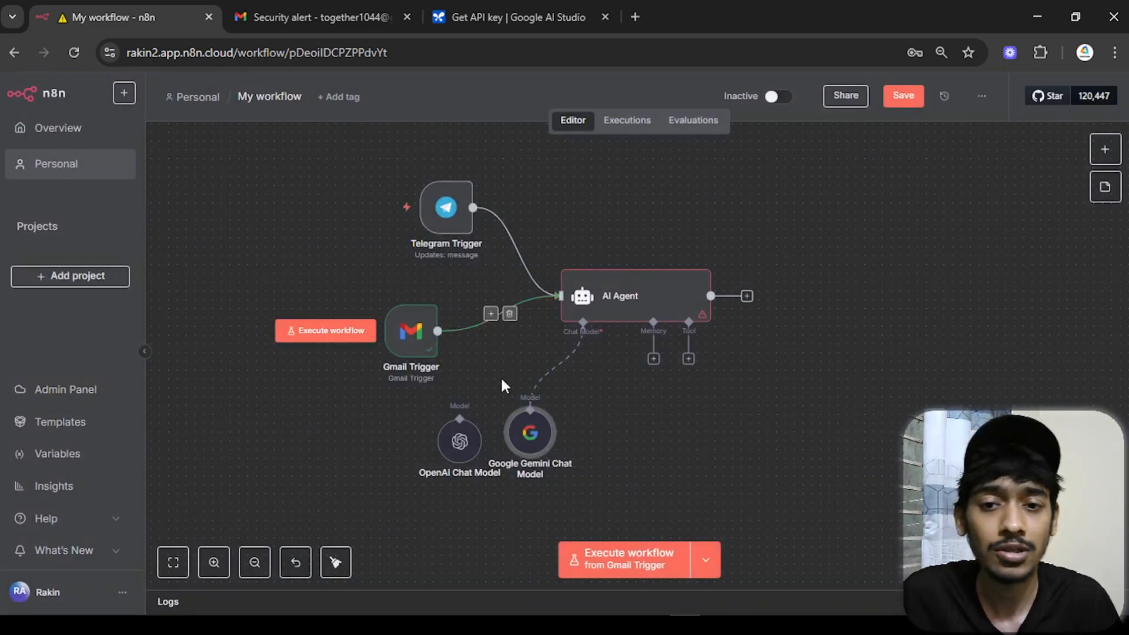
pyautogui.moveTo(531, 435); pyautogui.dragTo(602, 390)
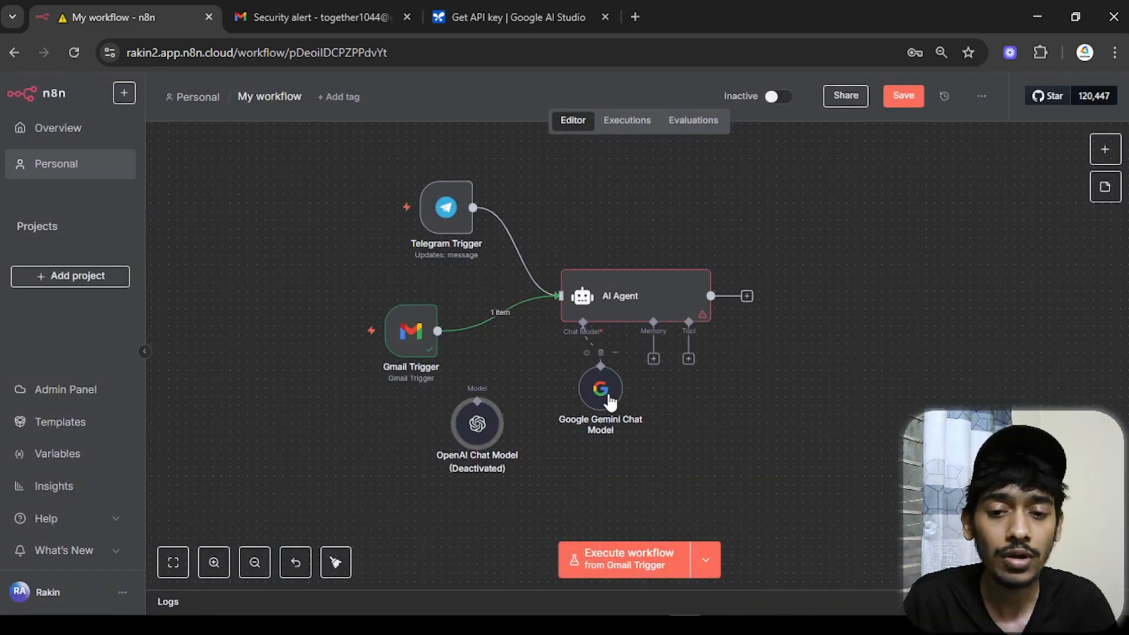
pyautogui.doubleClick(665, 319)
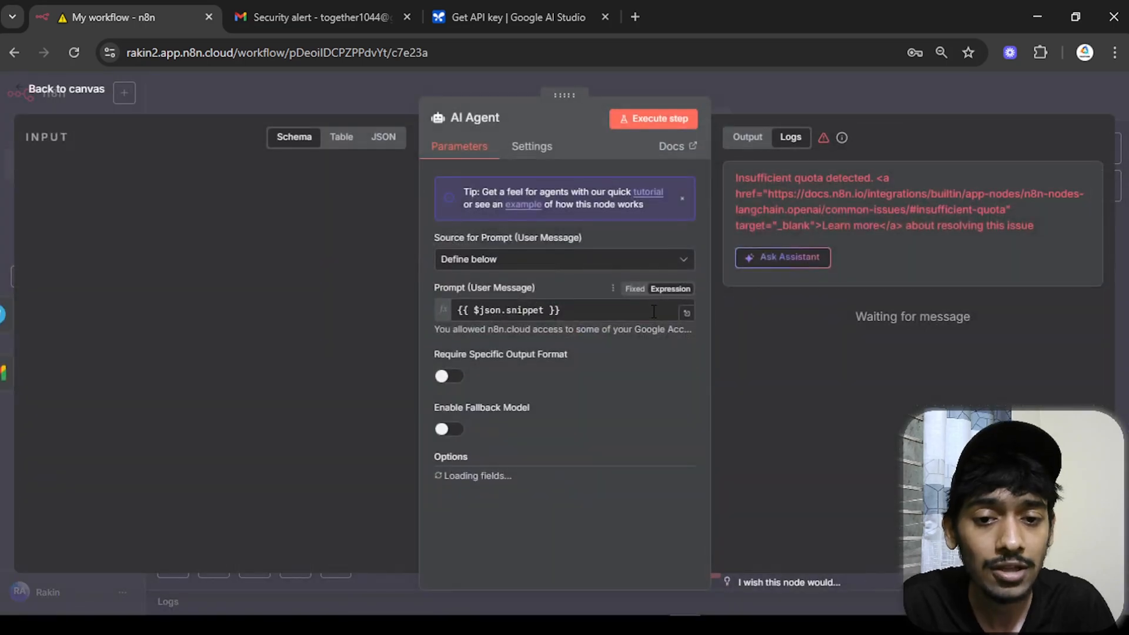
pyautogui.scroll(-2, 668, 379)
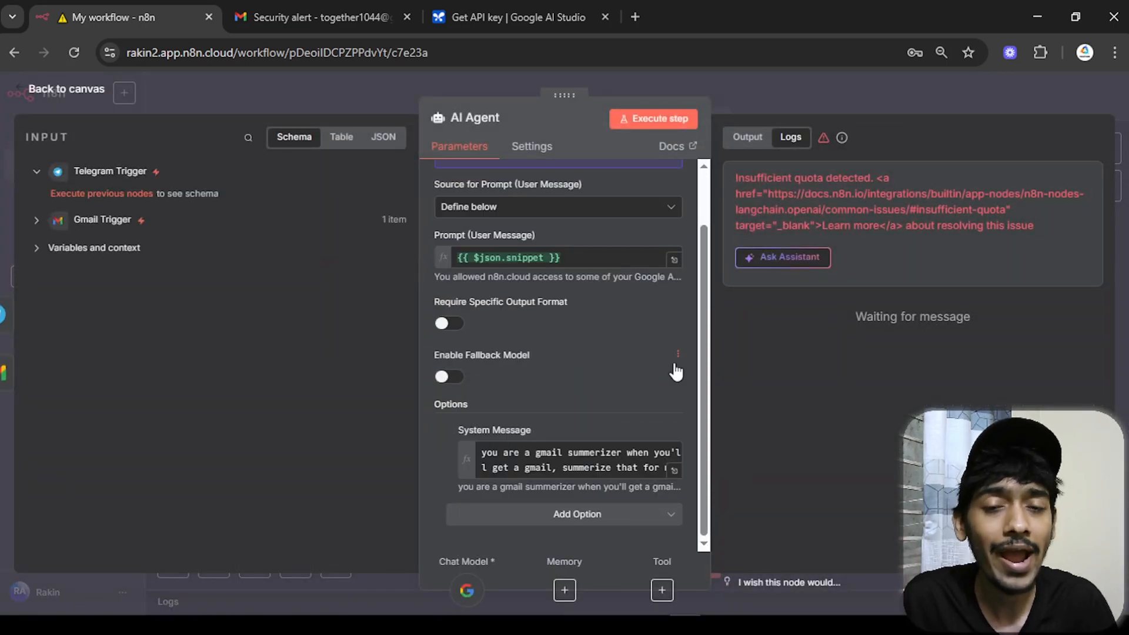
pyautogui.click(666, 119)
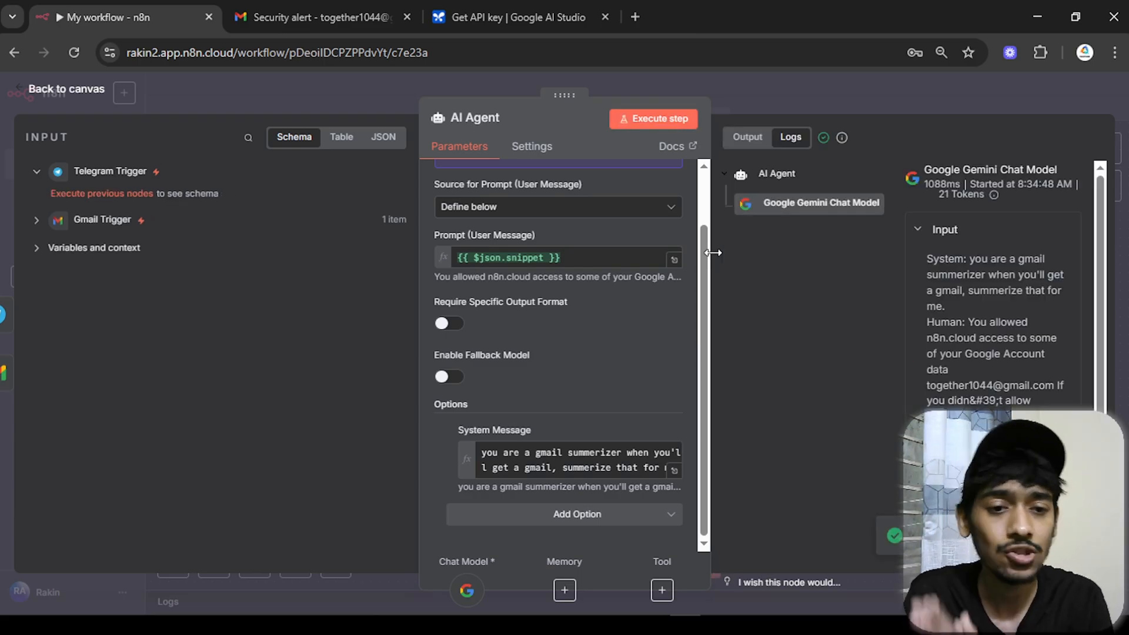
pyautogui.click(746, 137)
pyautogui.moveTo(852, 231); pyautogui.dragTo(800, 197)
pyautogui.click(909, 231)
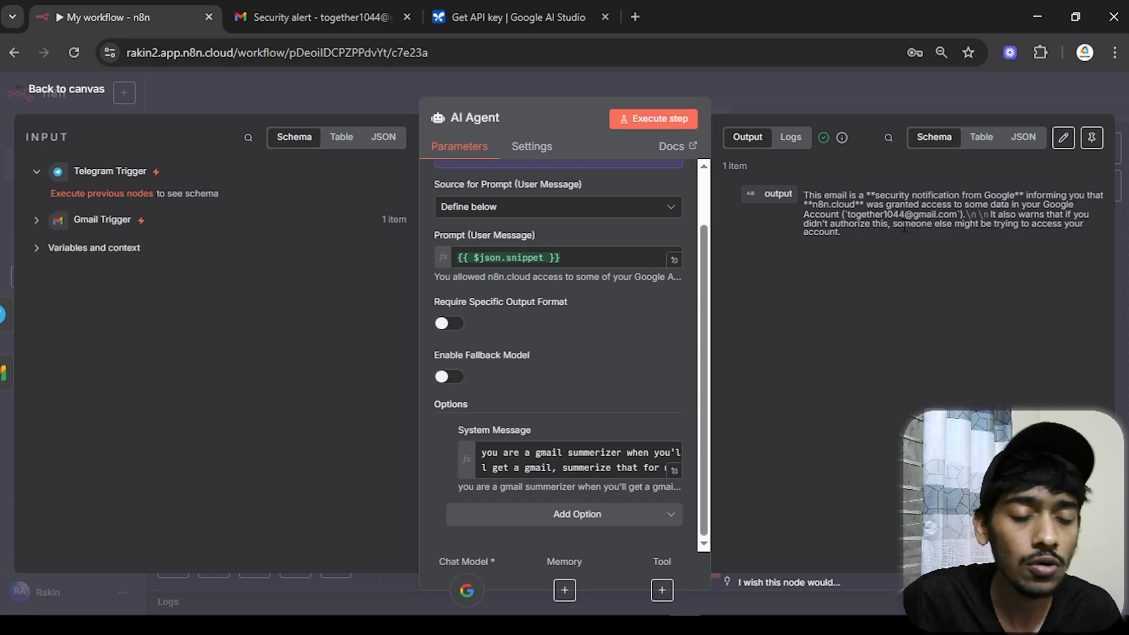
pyautogui.moveTo(874, 235); pyautogui.dragTo(817, 196)
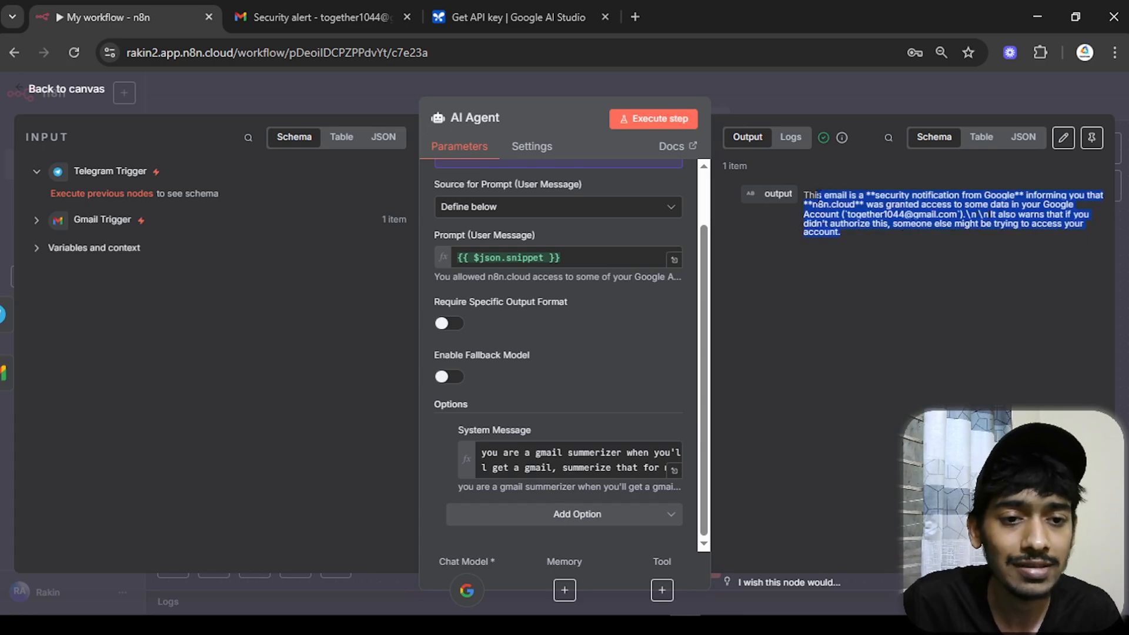
pyautogui.click(63, 89)
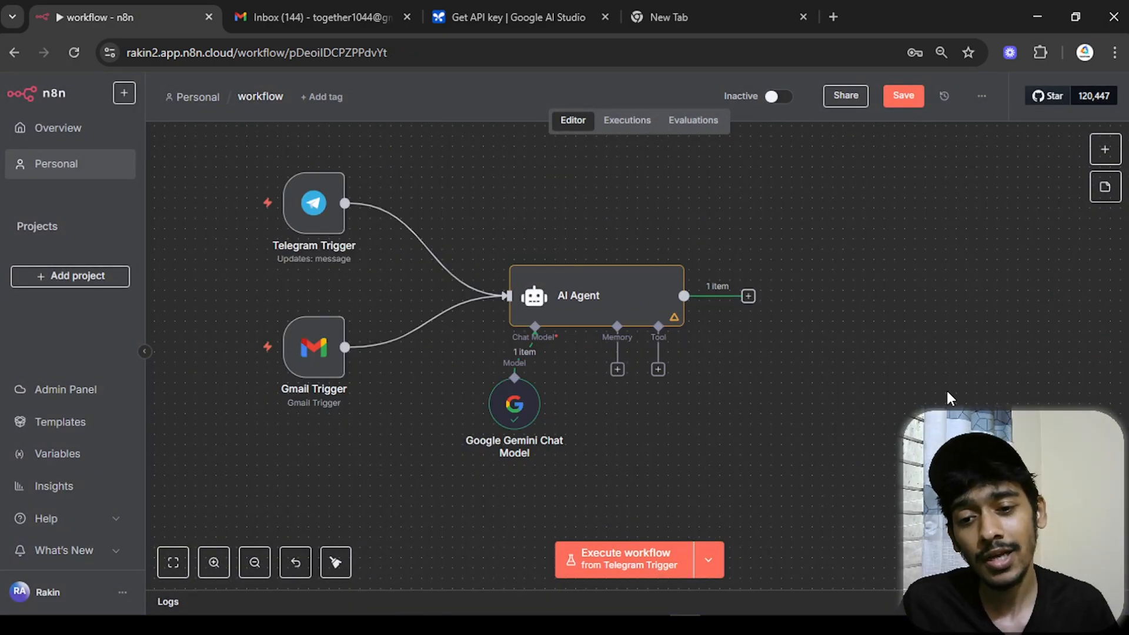
# - Add a Telegram 'Send a text message' node after the AI Agent
pyautogui.moveTo(528, 407); pyautogui.dragTo(490, 429)
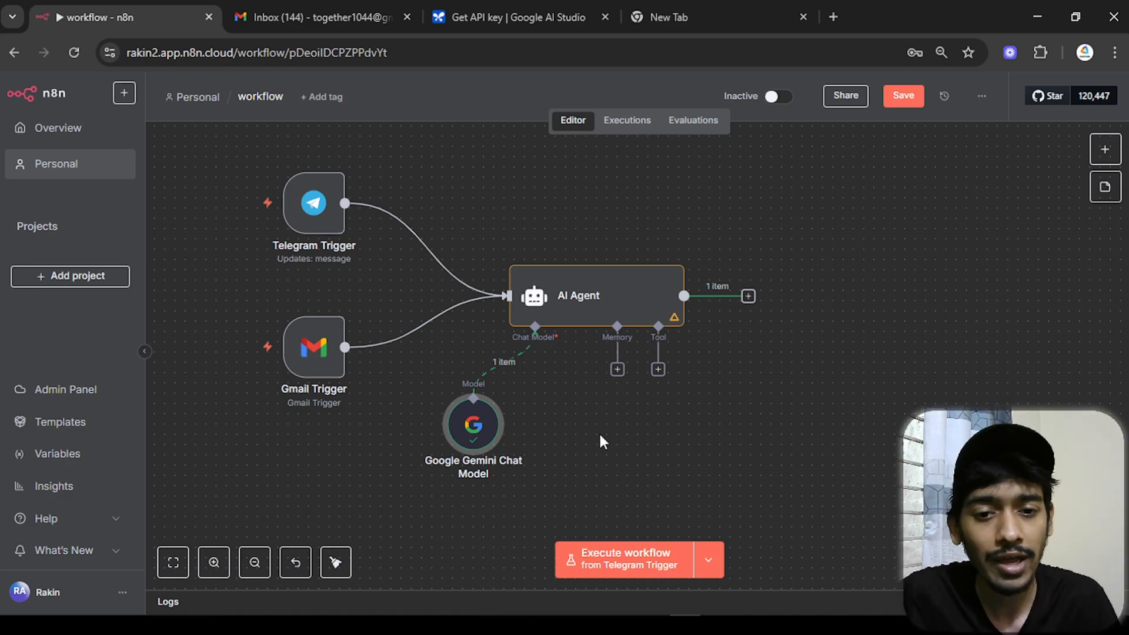
pyautogui.click(749, 296)
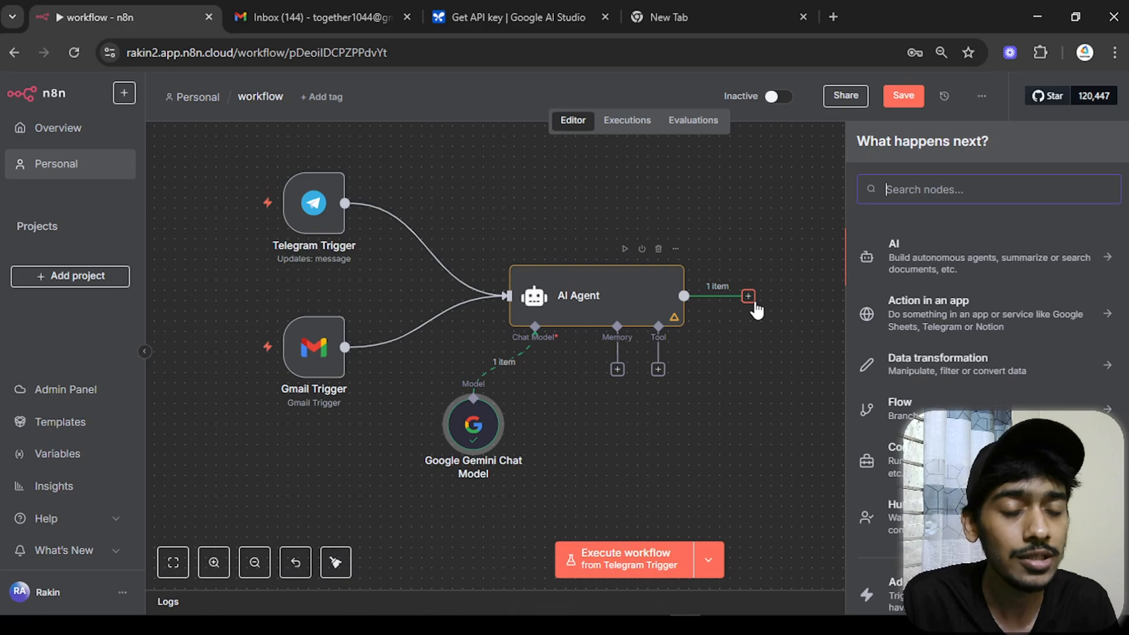
pyautogui.write('telegram')
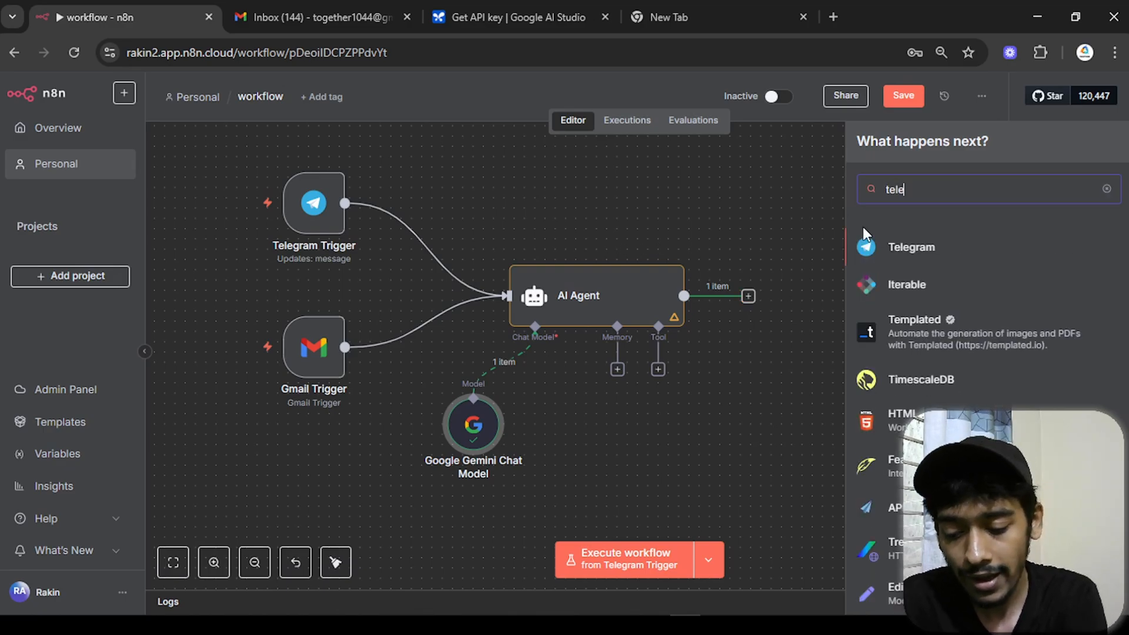
pyautogui.click(912, 247)
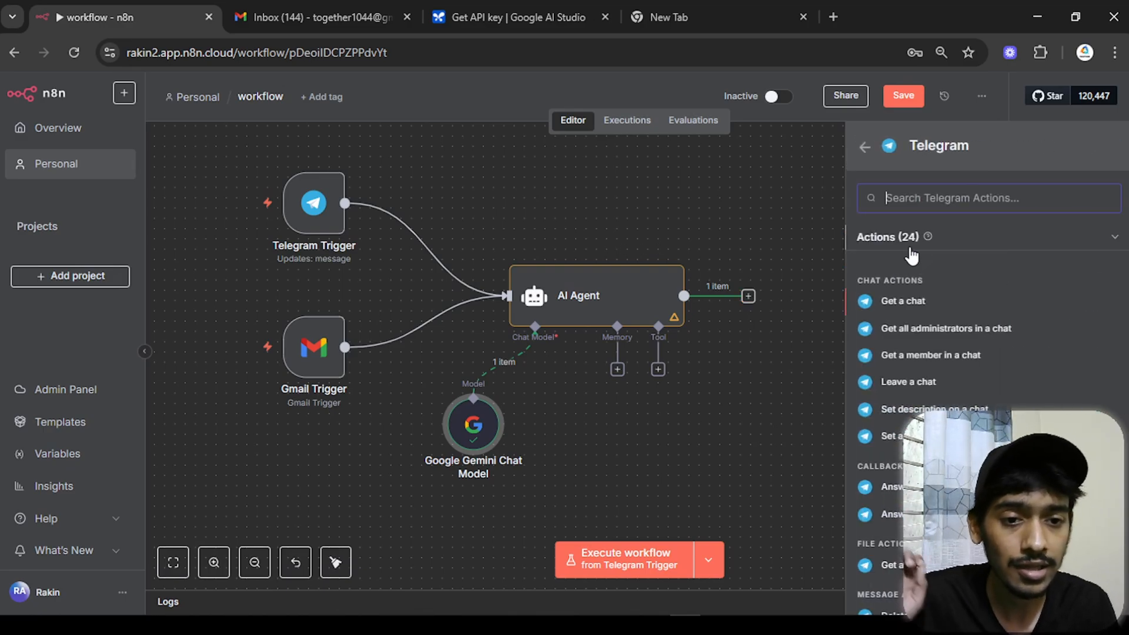
pyautogui.scroll(-10, 916, 270)
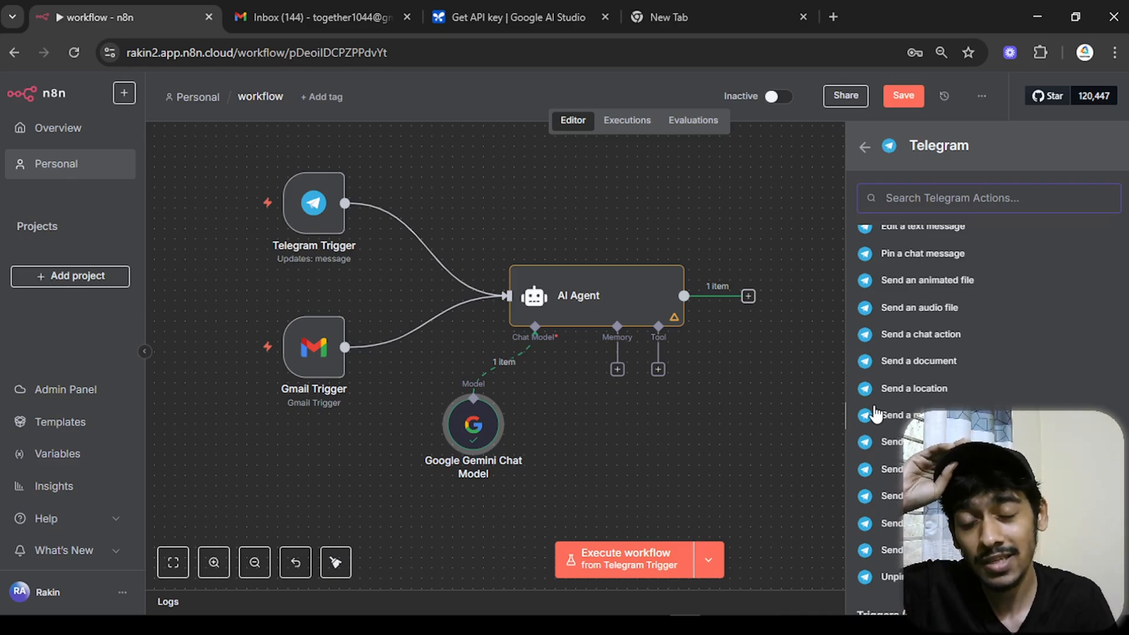
pyautogui.scroll(-1, 876, 415)
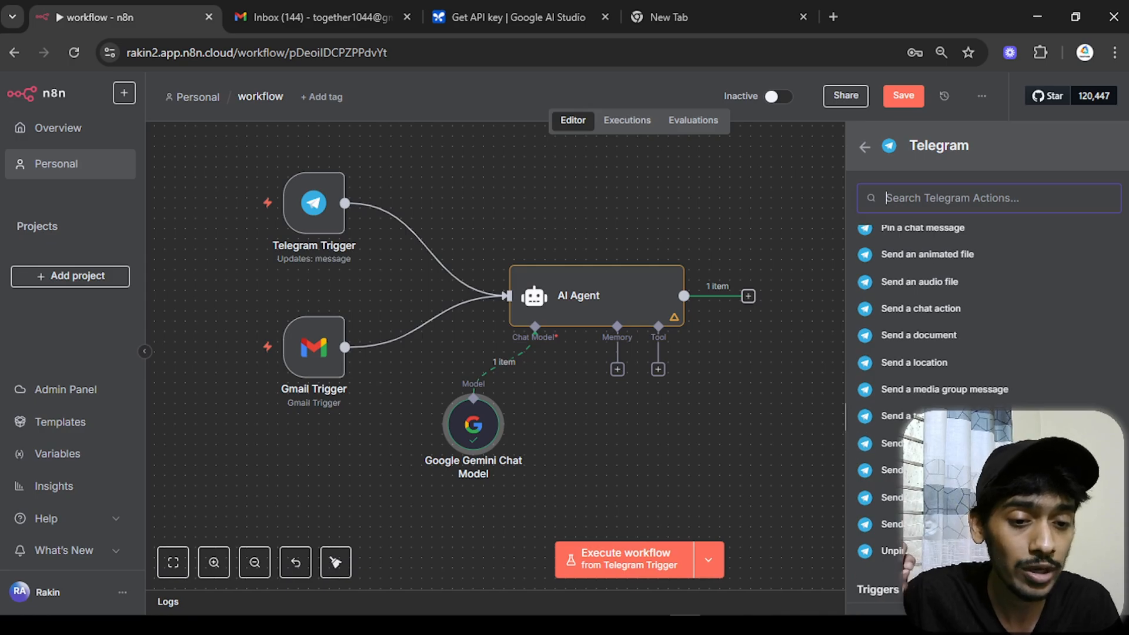
pyautogui.click(893, 419)
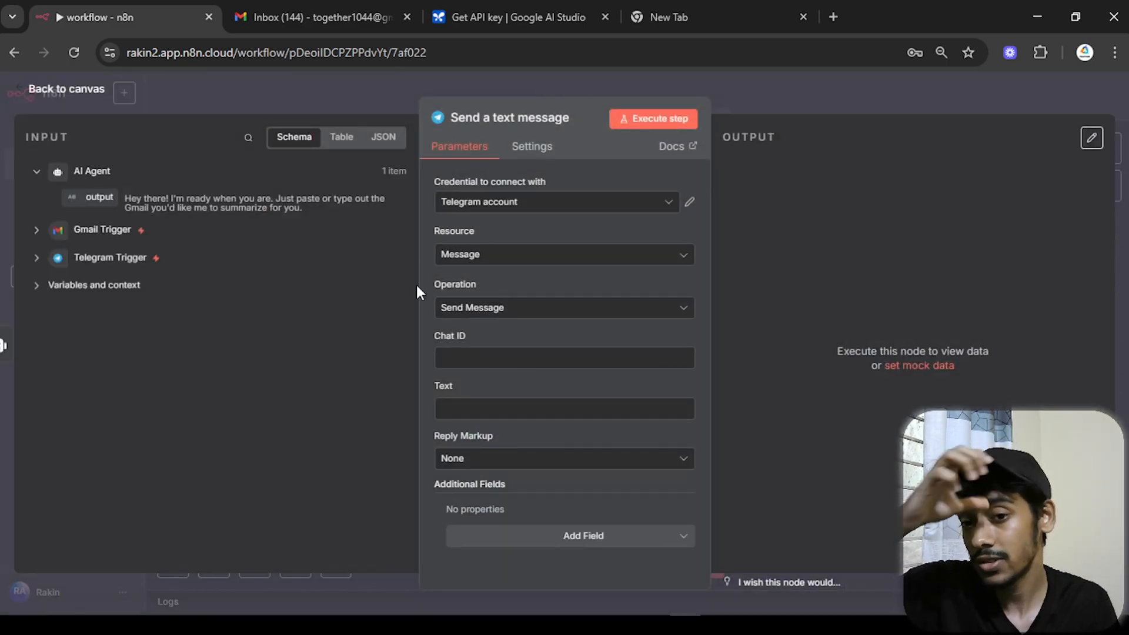
# - Keep the Telegram account credential, fill a placeholder Chat ID and text 'sdsdsd', and move the node right
pyautogui.click(570, 204)
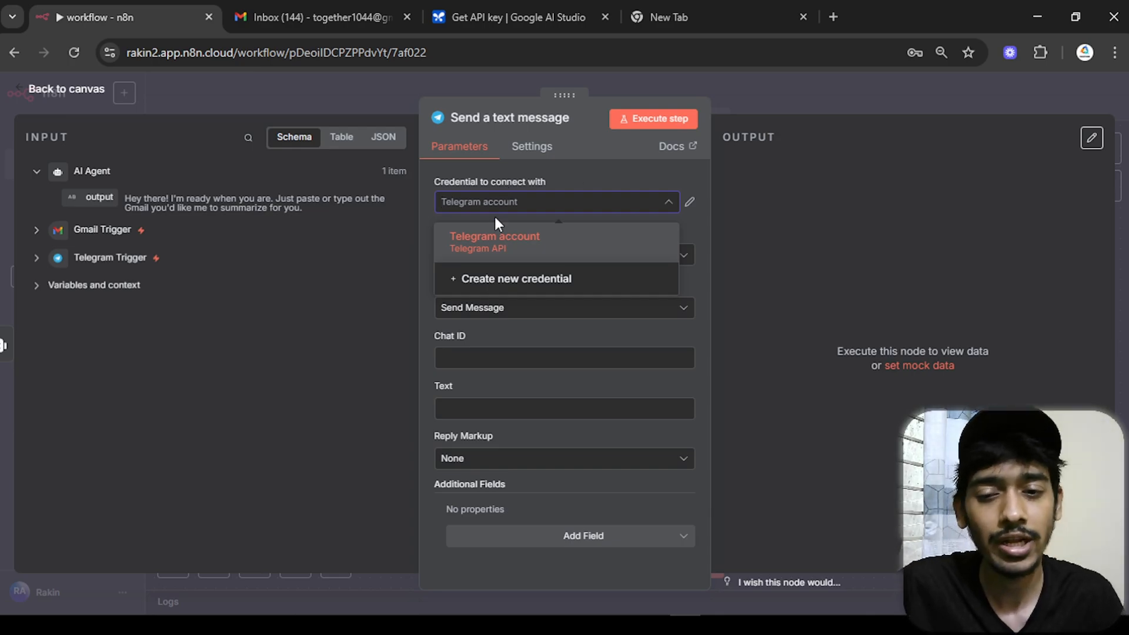
pyautogui.click(570, 168)
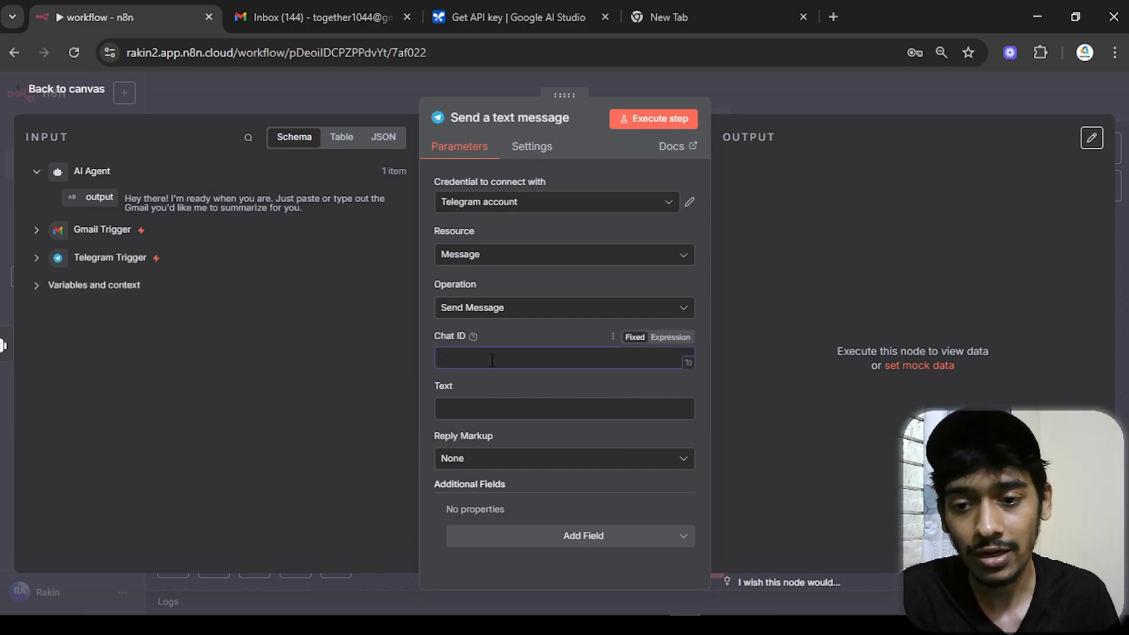
pyautogui.write('45454')
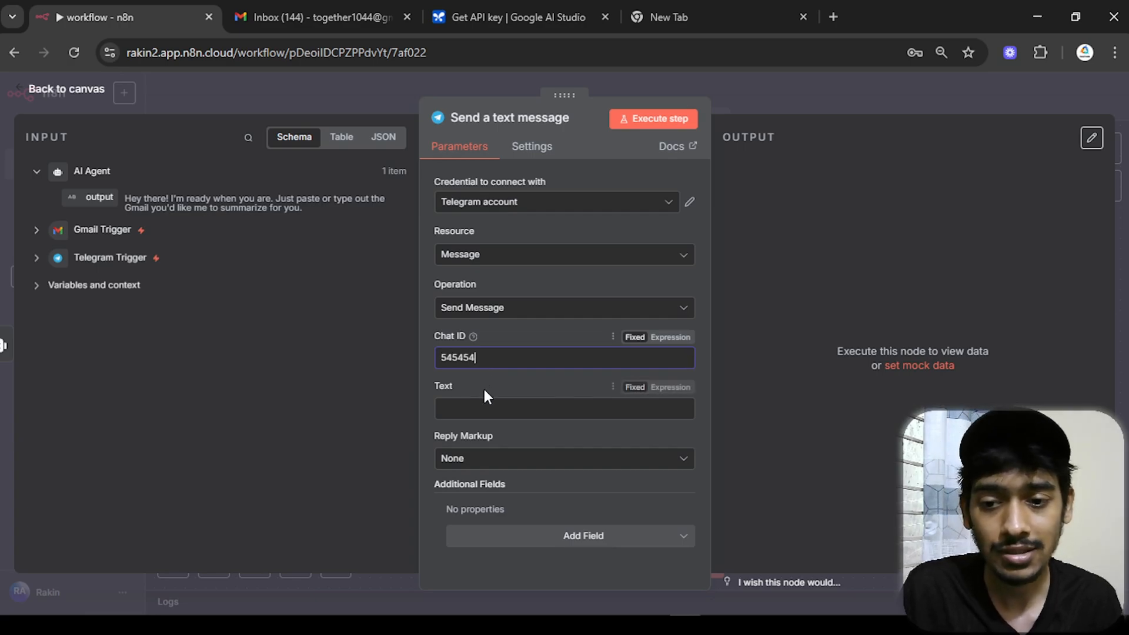
pyautogui.click(481, 407)
pyautogui.write('sdsdsd')
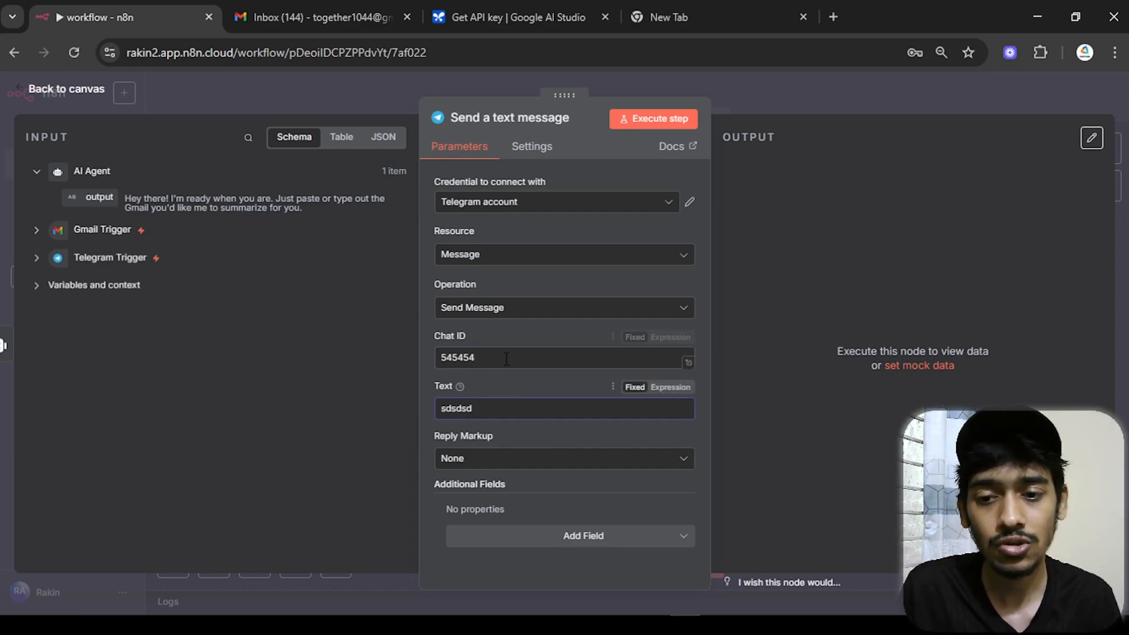
pyautogui.moveTo(506, 359); pyautogui.dragTo(434, 358)
pyautogui.moveTo(487, 409); pyautogui.dragTo(430, 403)
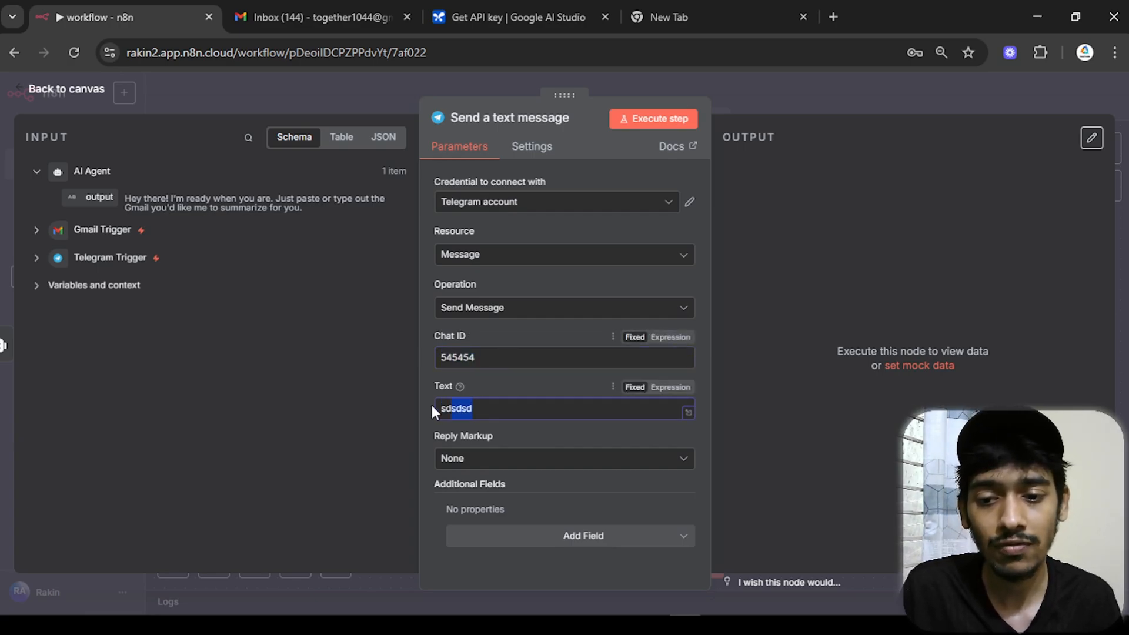
pyautogui.click(55, 93)
pyautogui.moveTo(756, 312); pyautogui.dragTo(861, 312)
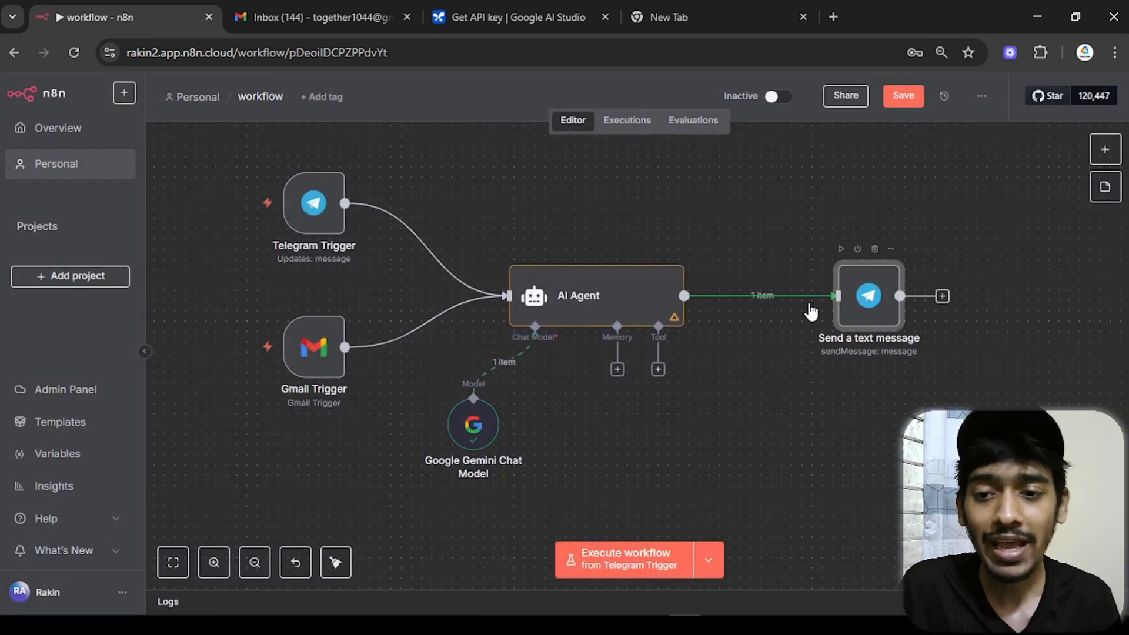
# - Make the Telegram Trigger the test starting point and start listening for a test message
pyautogui.moveTo(308, 221); pyautogui.dragTo(328, 211)
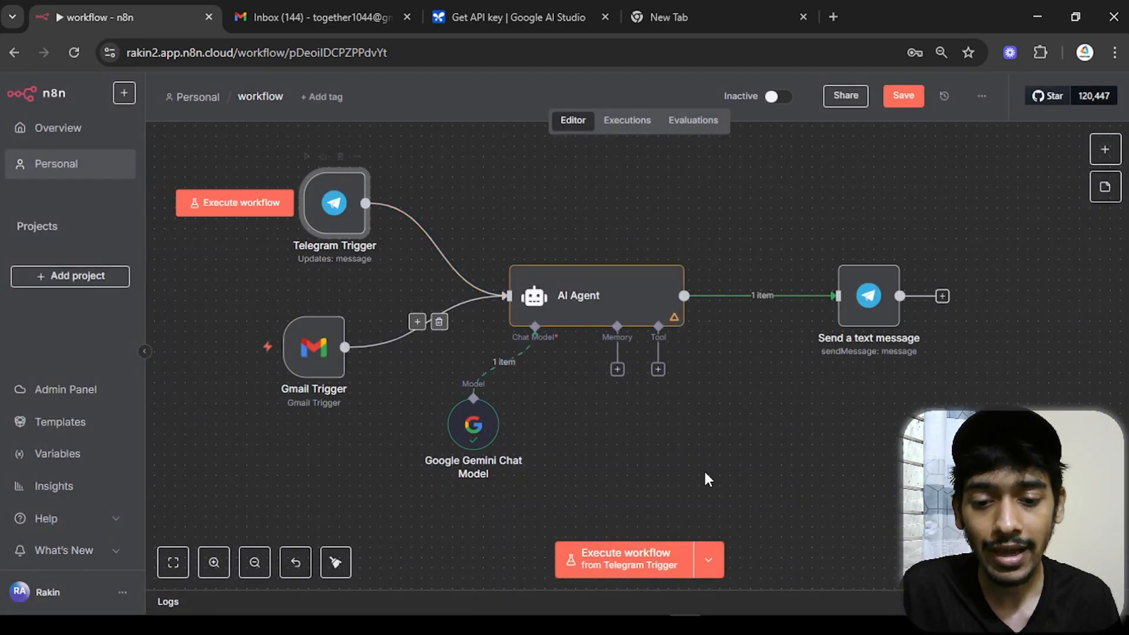
pyautogui.click(709, 560)
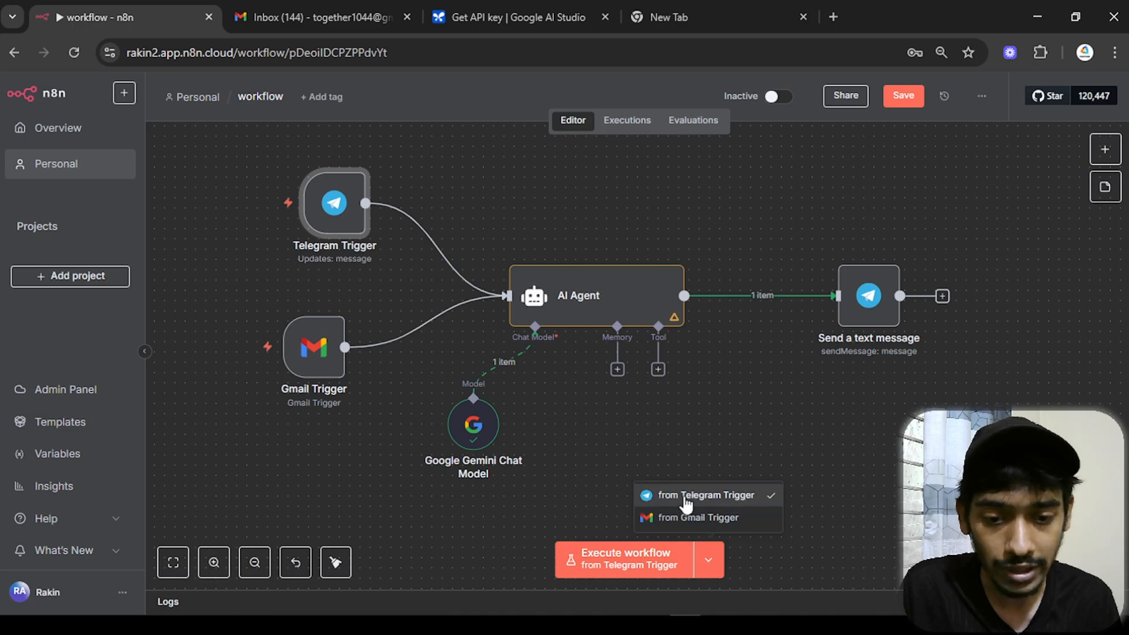
pyautogui.click(729, 500)
pyautogui.doubleClick(334, 203)
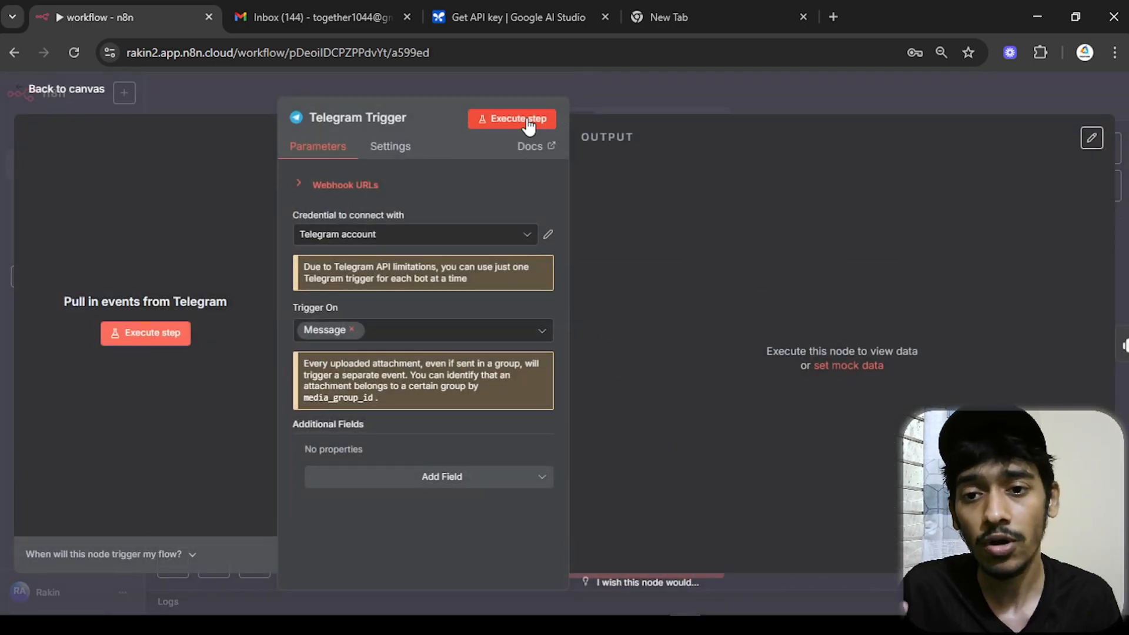
pyautogui.click(512, 121)
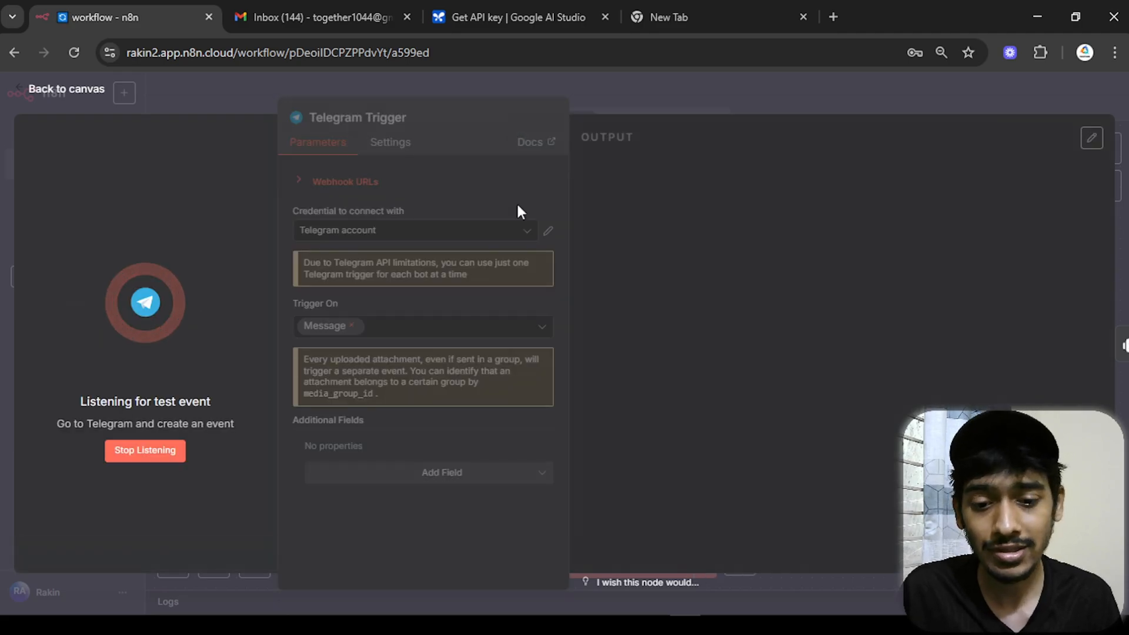
# - Send 'hey' to the bot and copy the chat id from the trigger's output
pyautogui.moveTo(778, 625)
pyautogui.click(777, 562)
pyautogui.moveTo(629, 556)
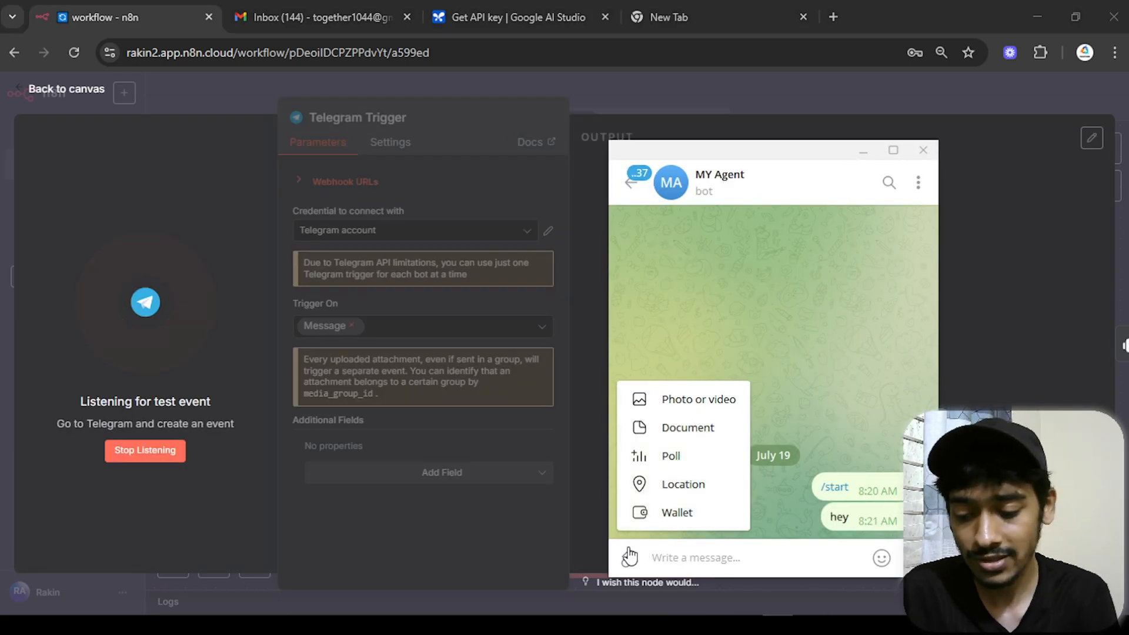
pyautogui.write('hey')
pyautogui.press('Return')
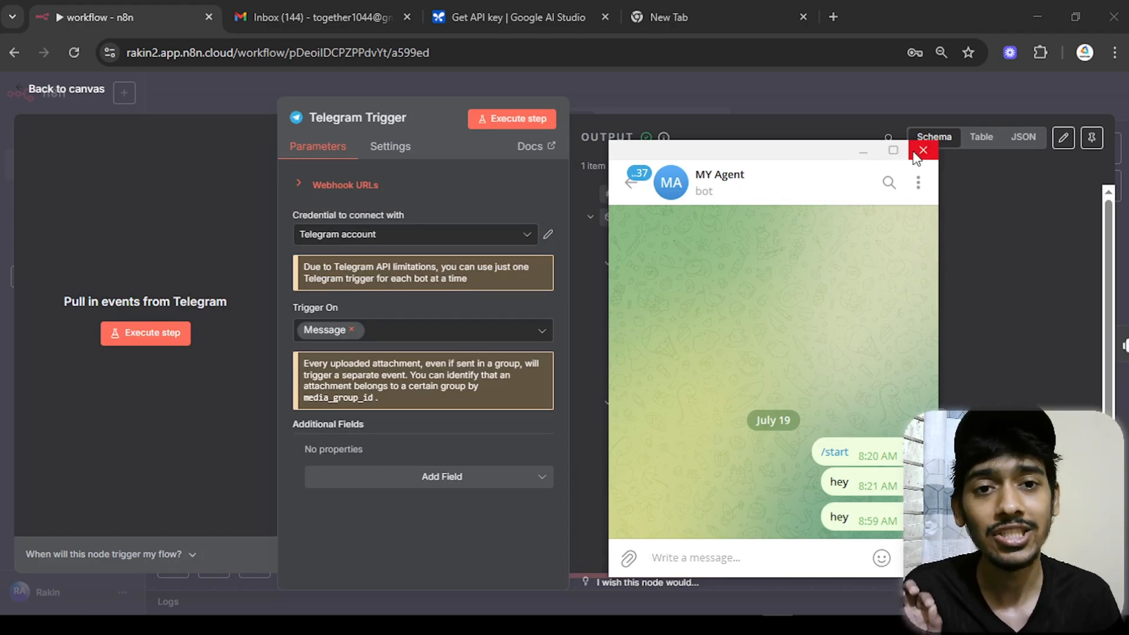
pyautogui.click(863, 151)
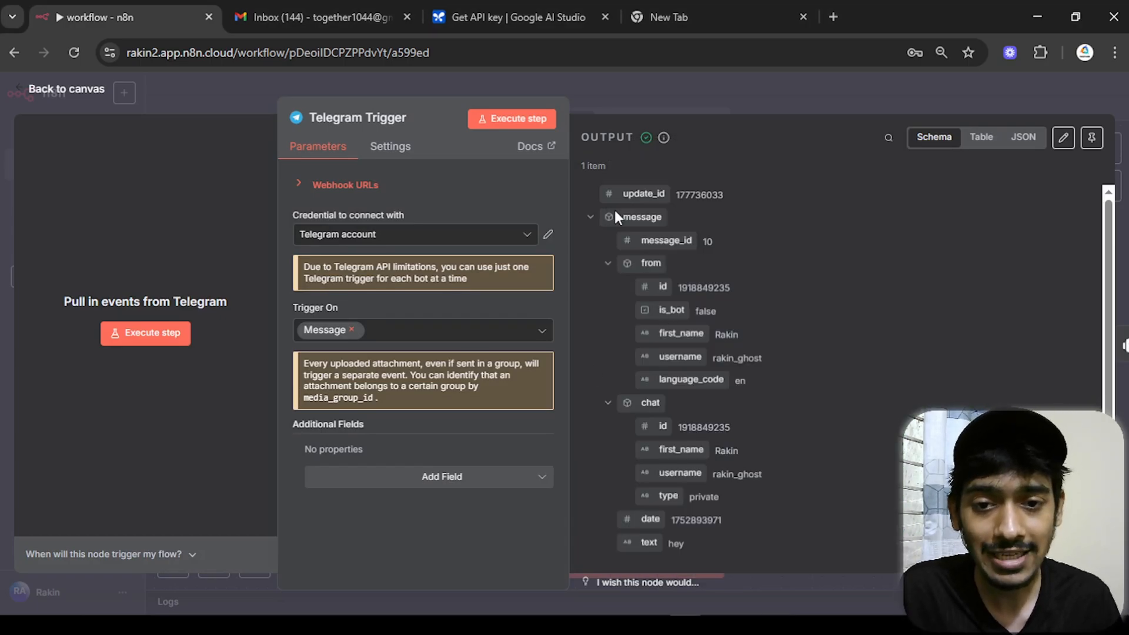
pyautogui.moveTo(735, 426); pyautogui.dragTo(686, 424)
pyautogui.rightClick(700, 425)
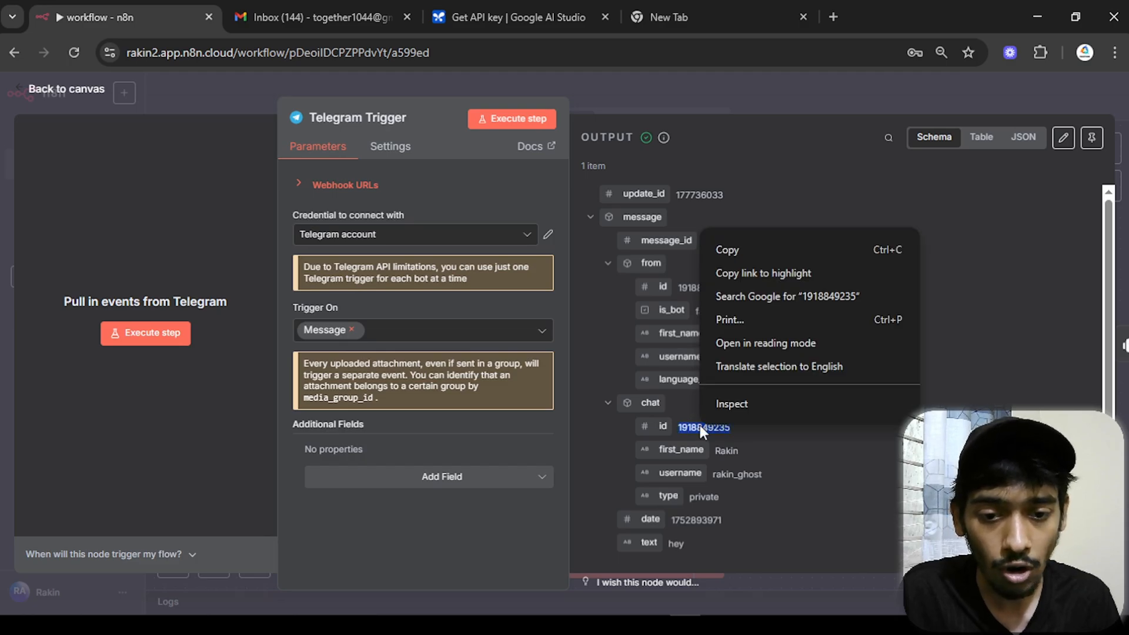
pyautogui.click(736, 247)
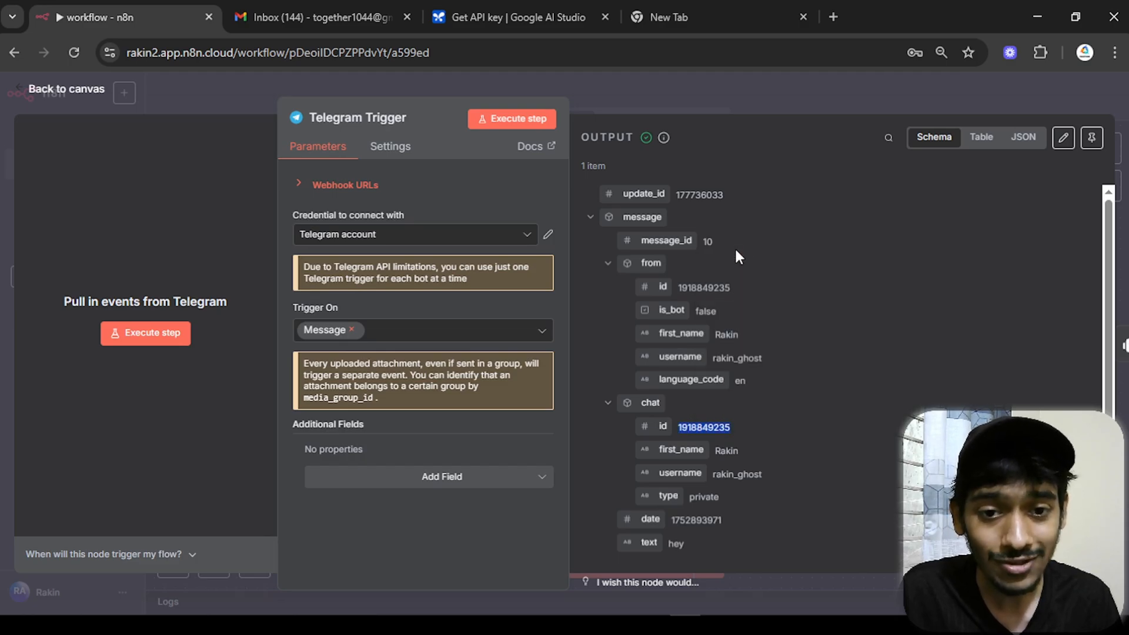
pyautogui.click(94, 89)
# - Replace the Send a text message node's placeholder Chat ID with the copied Telegram chat id
pyautogui.doubleClick(863, 310)
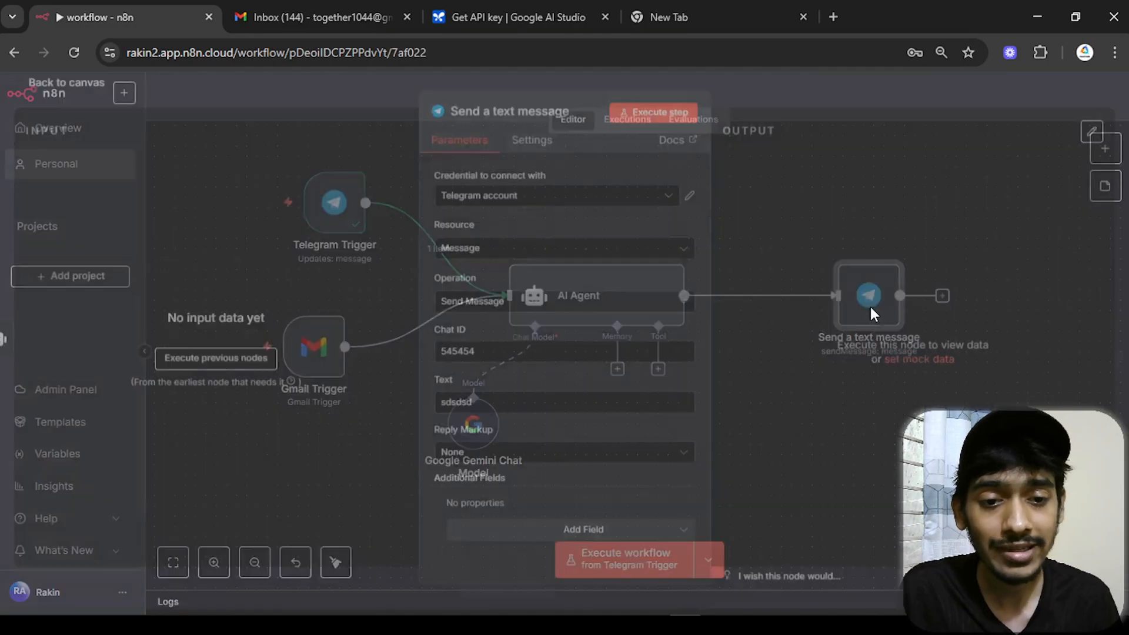
pyautogui.doubleClick(617, 366)
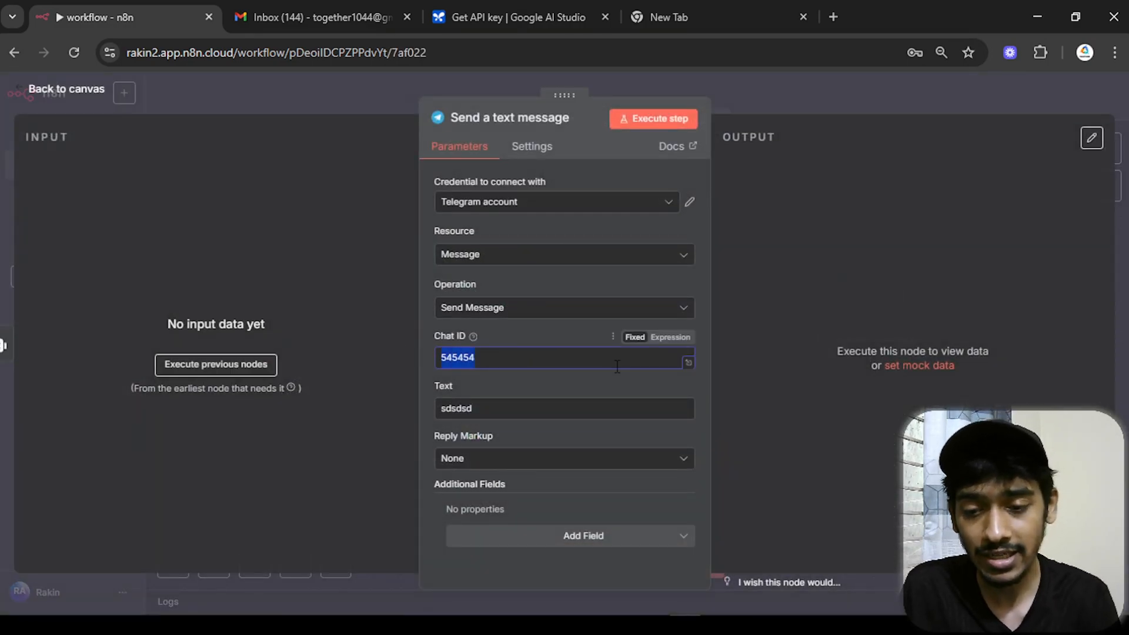
pyautogui.press('BackSpace')
pyautogui.hotkey('ctrl', 'v')
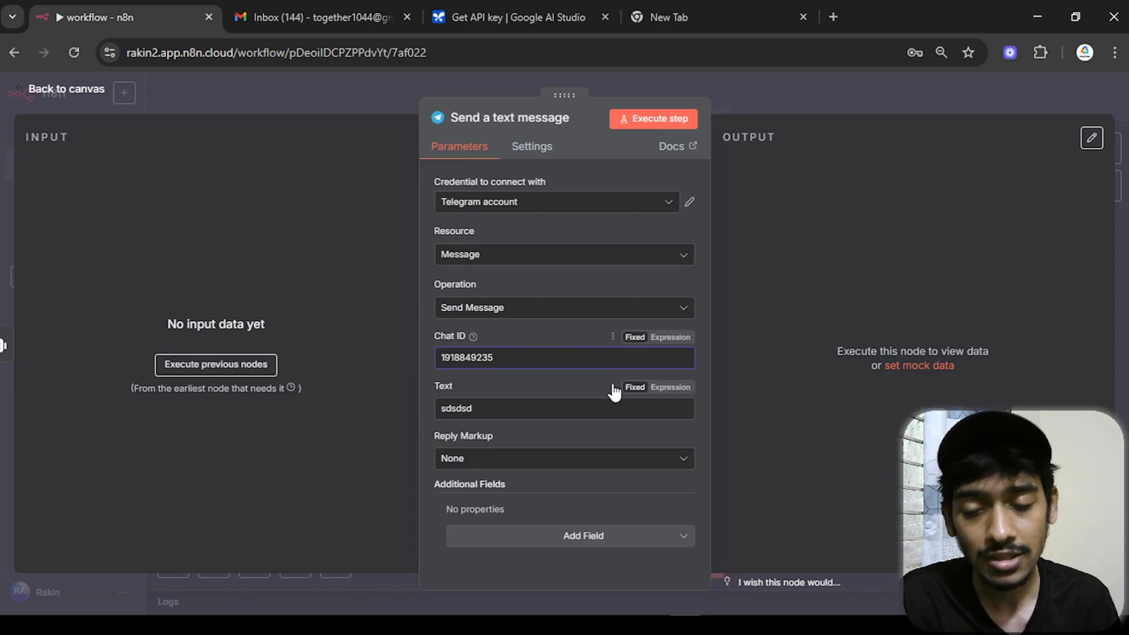
pyautogui.moveTo(494, 358); pyautogui.dragTo(435, 367)
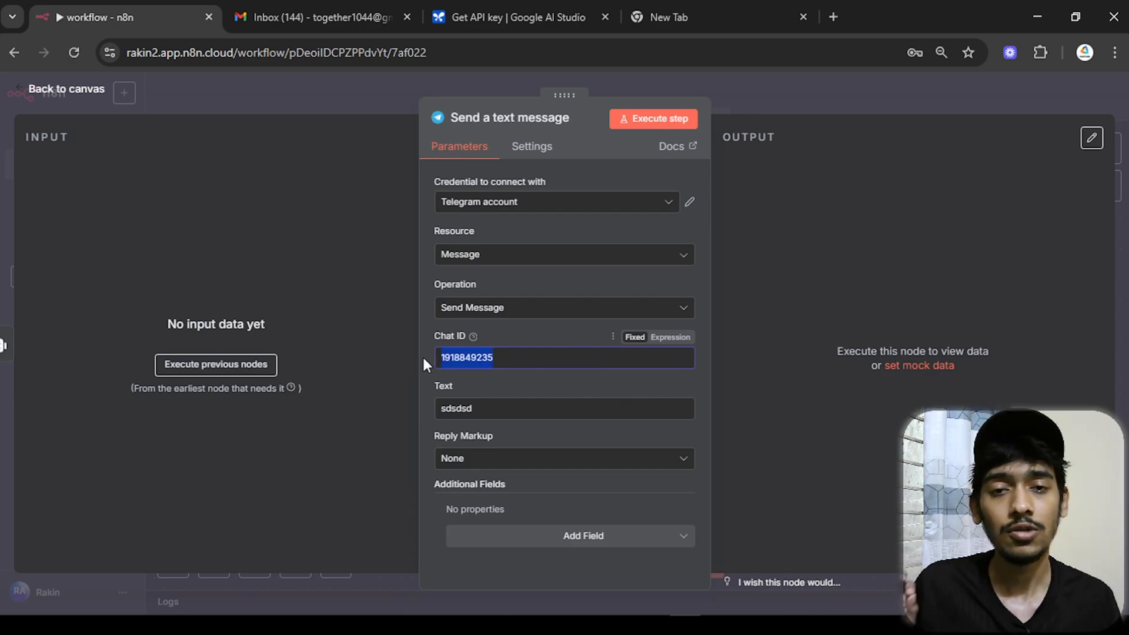
pyautogui.click(425, 381)
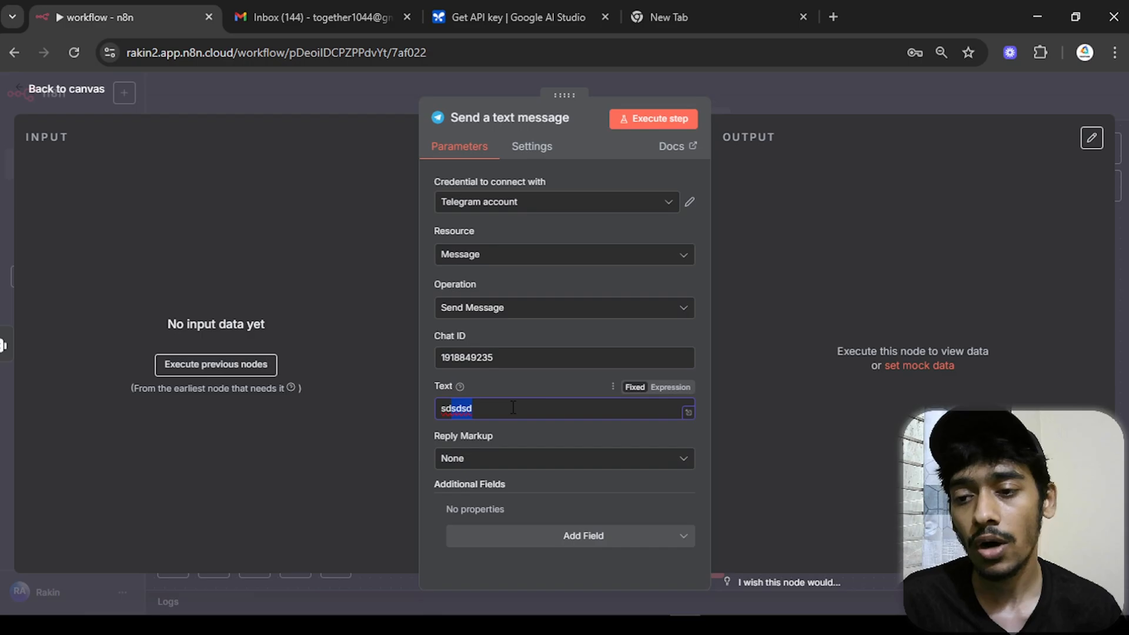
pyautogui.click(69, 96)
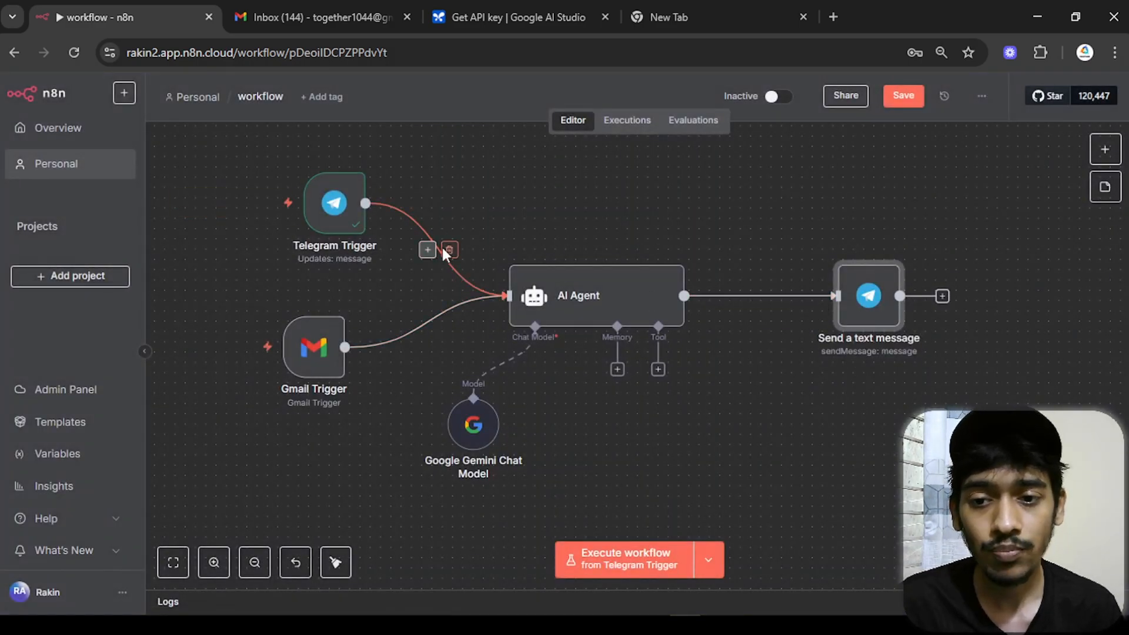
# - Unlink the Telegram Trigger from the AI Agent, deactivate it, move it aside, and open Gmail Trigger
pyautogui.click(449, 250)
pyautogui.click(323, 157)
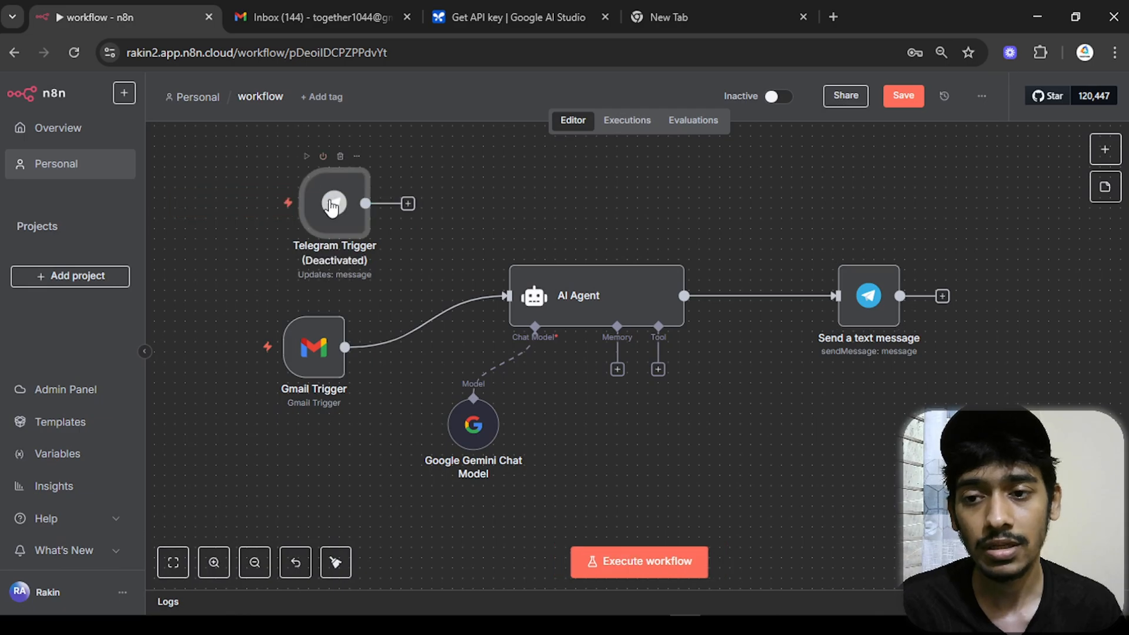
pyautogui.moveTo(331, 209); pyautogui.dragTo(291, 178)
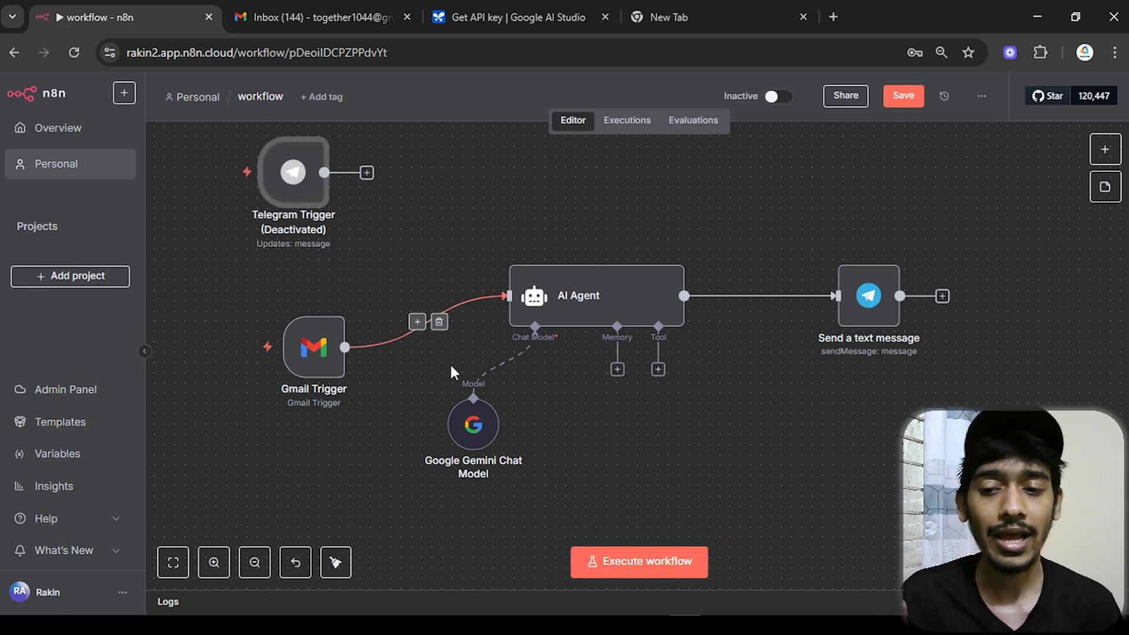
pyautogui.click(328, 371)
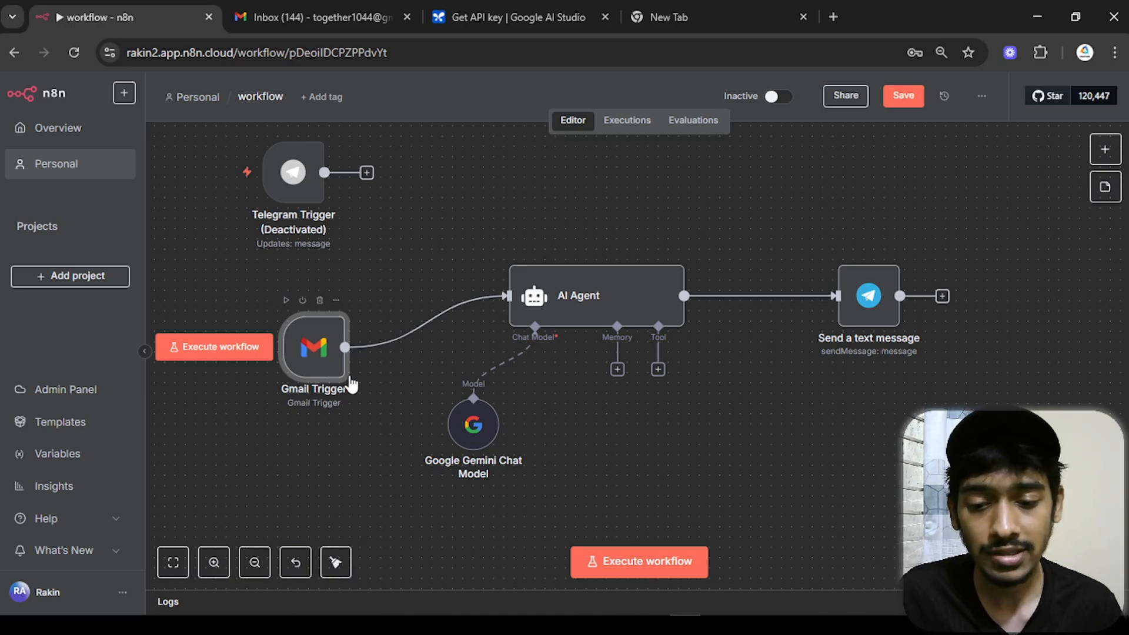
pyautogui.doubleClick(315, 352)
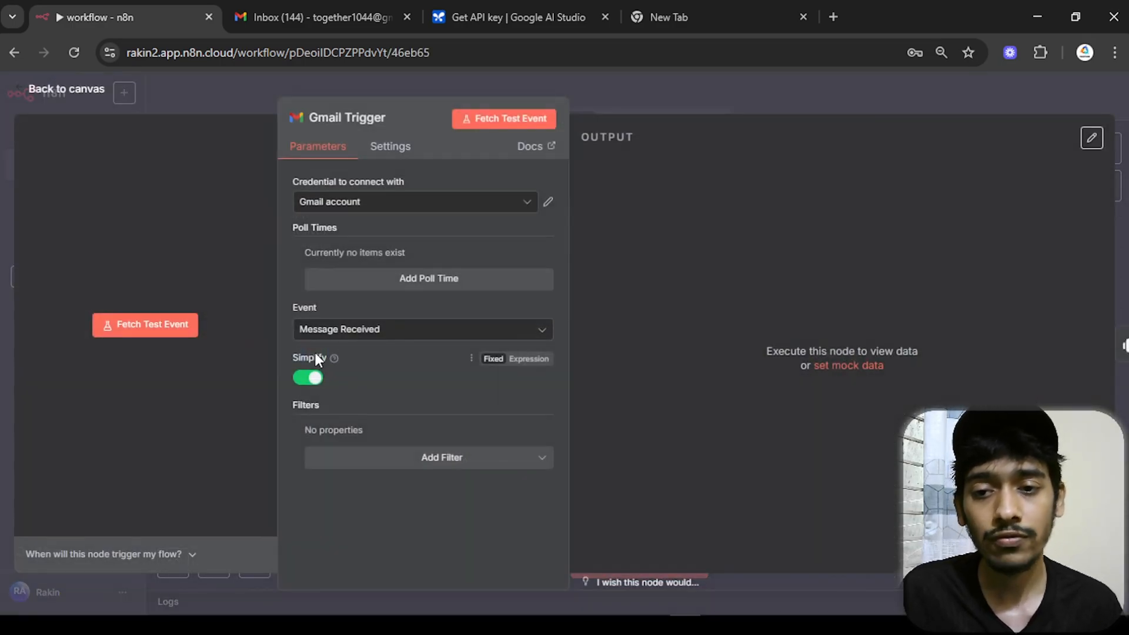
# - Read the newest '(no subject)' email about amazon product sales, then return to the inbox
pyautogui.click(350, 5)
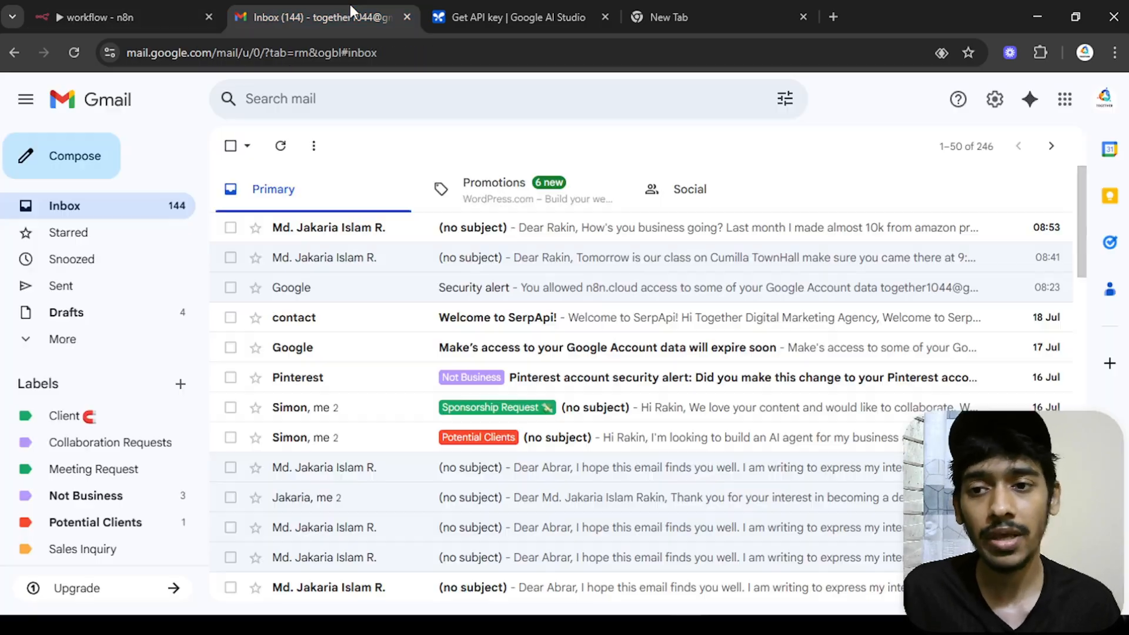
pyautogui.click(586, 234)
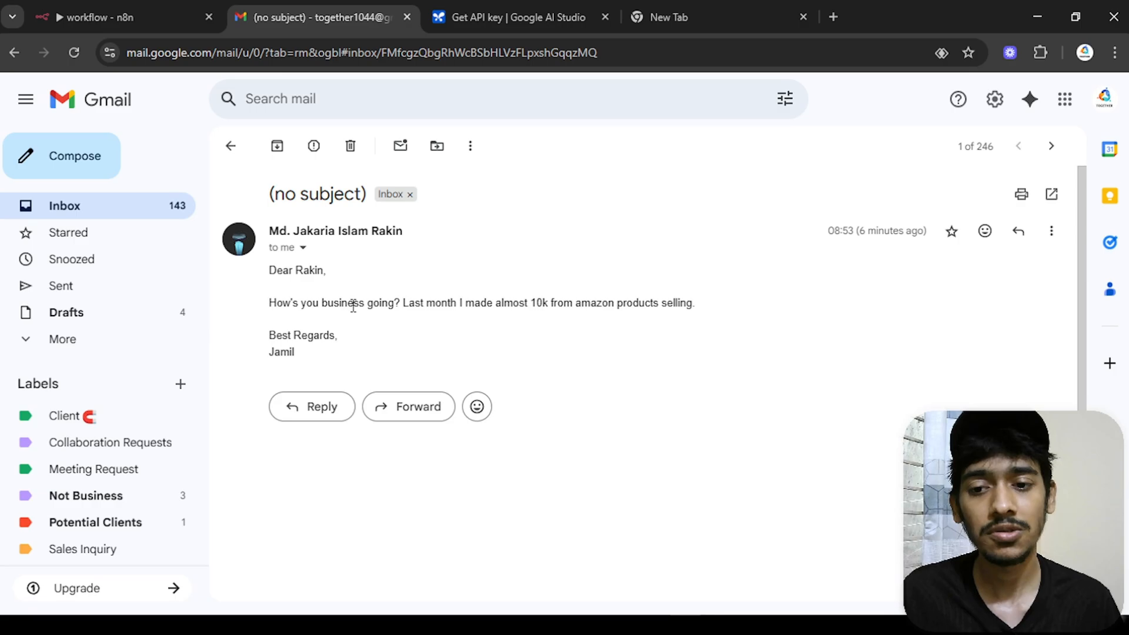
pyautogui.moveTo(353, 306); pyautogui.dragTo(582, 307)
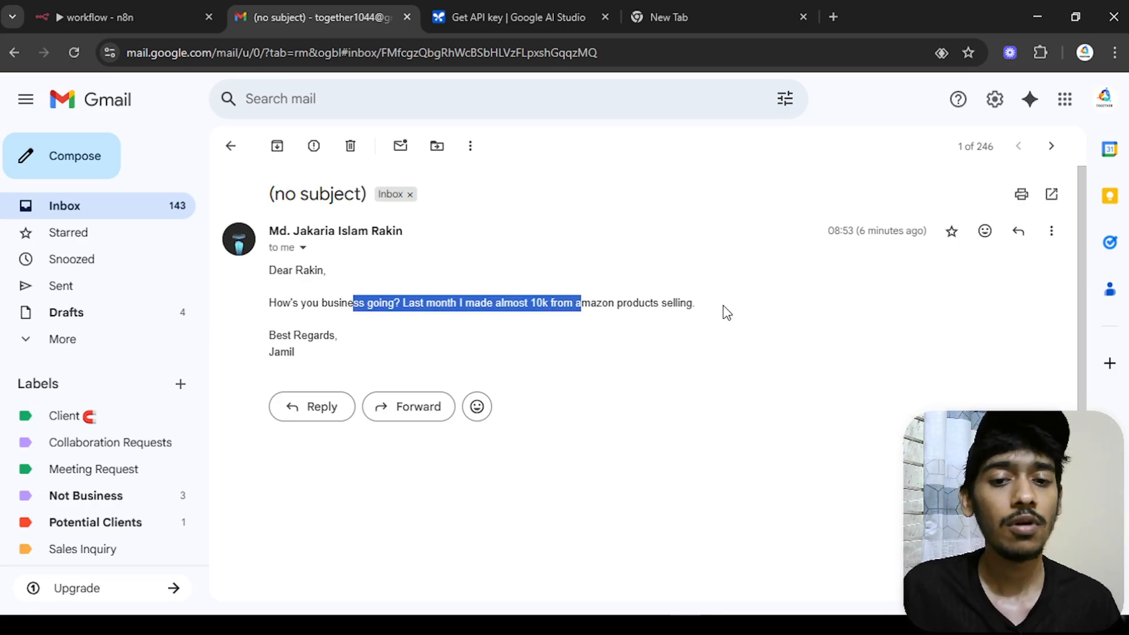
pyautogui.click(231, 147)
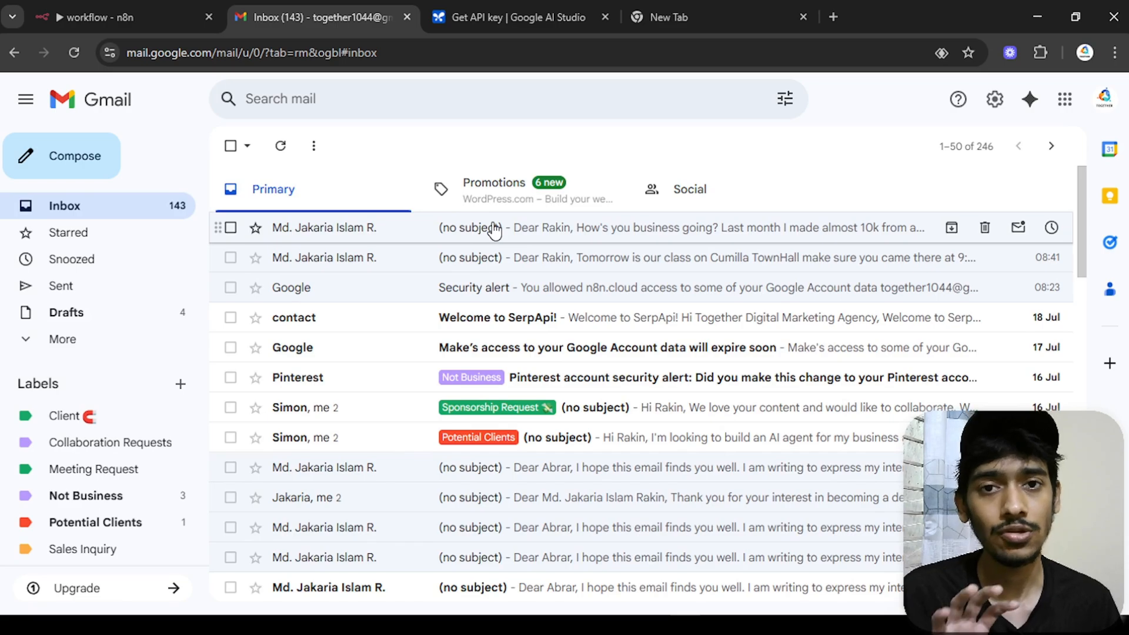
# - Fetch the latest amazon sales email as a test event in the Gmail Trigger
pyautogui.click(169, 9)
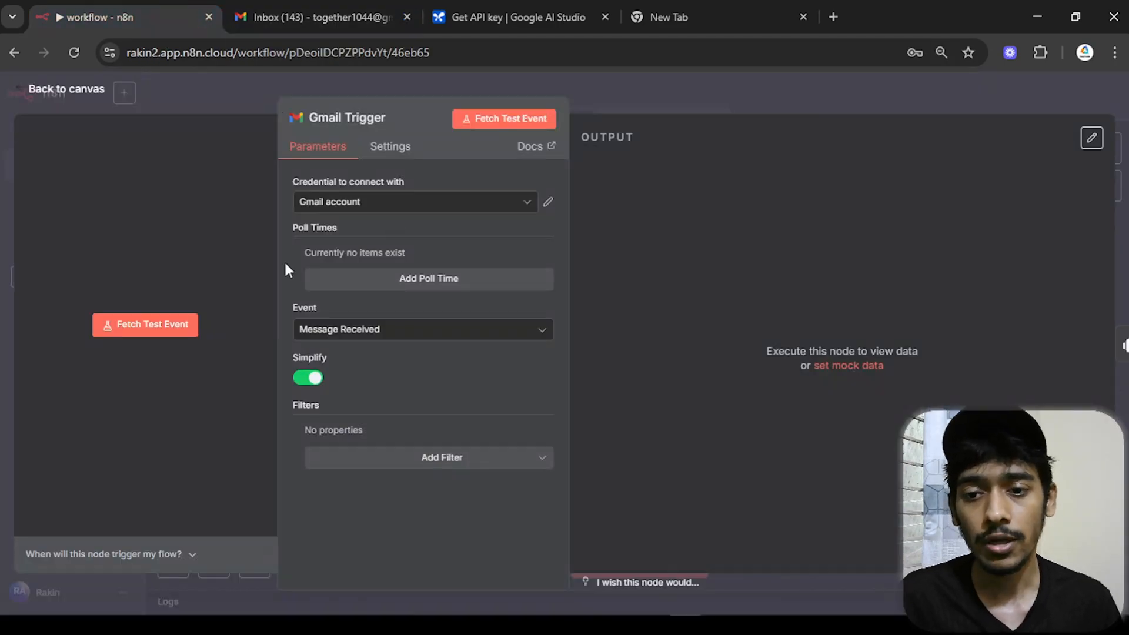
pyautogui.click(524, 125)
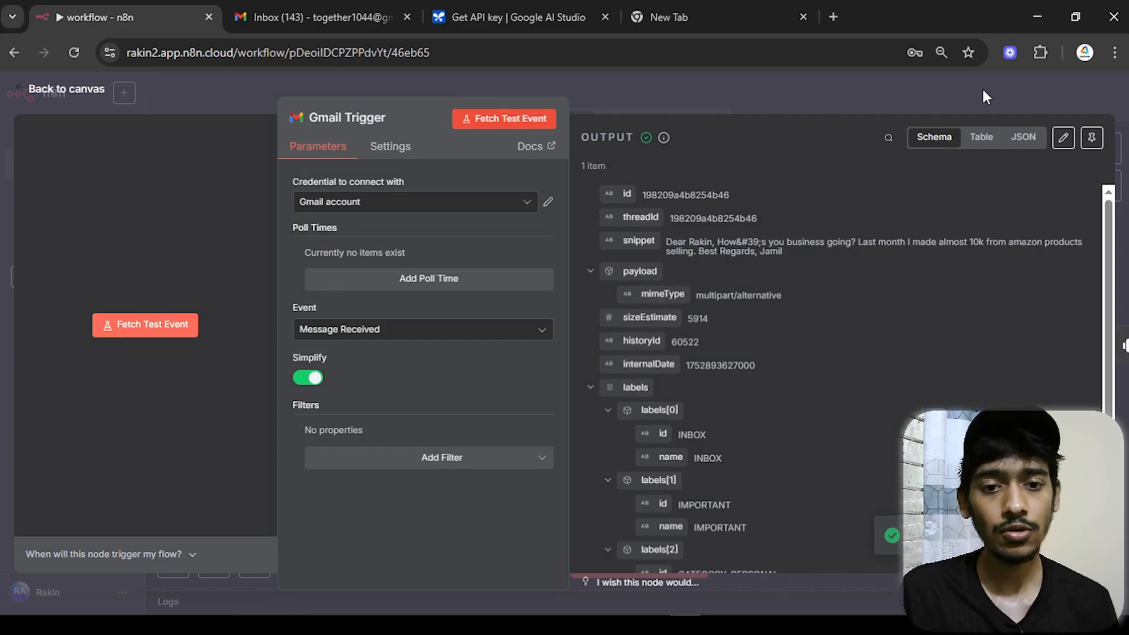
pyautogui.moveTo(828, 253); pyautogui.dragTo(688, 238)
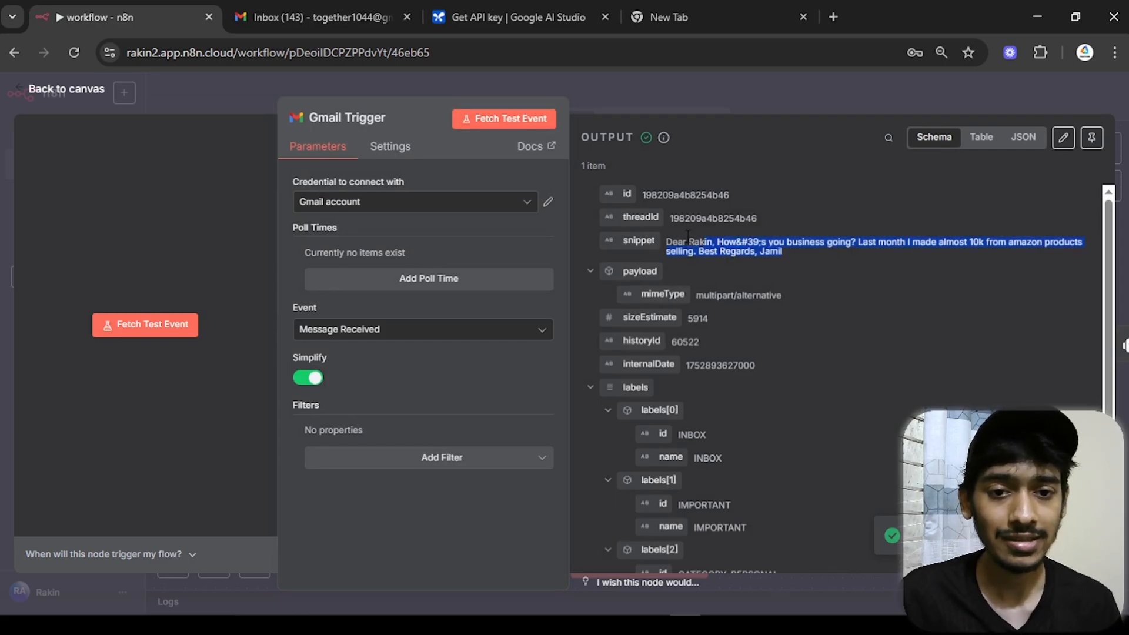
pyautogui.click(82, 91)
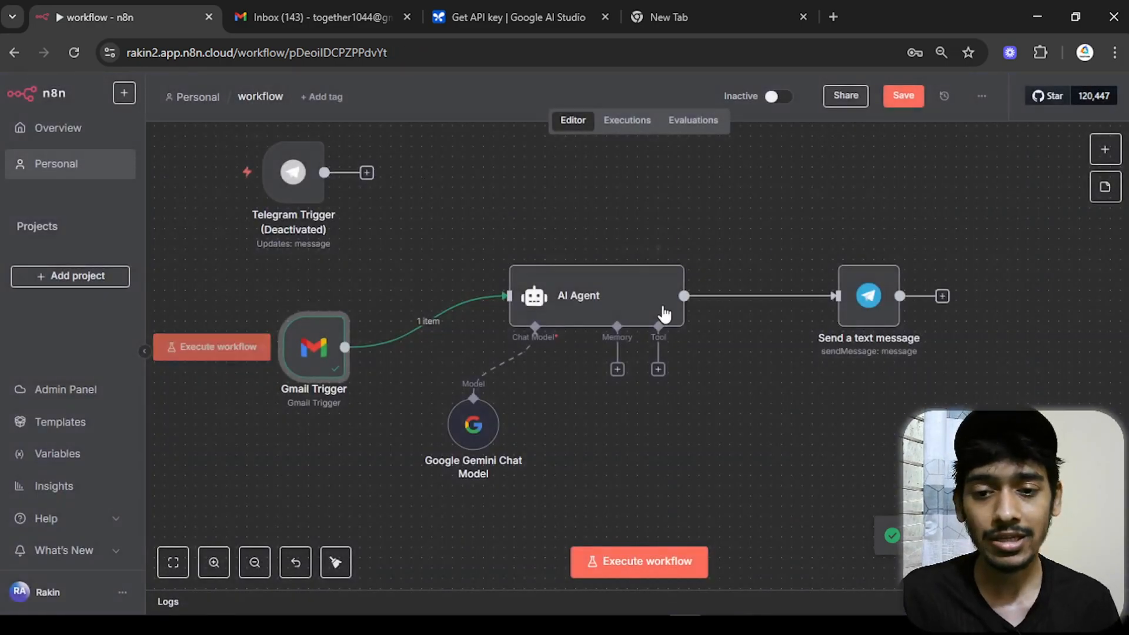
# - Run the AI Agent on the fetched email to produce its summary
pyautogui.doubleClick(614, 309)
pyautogui.click(641, 125)
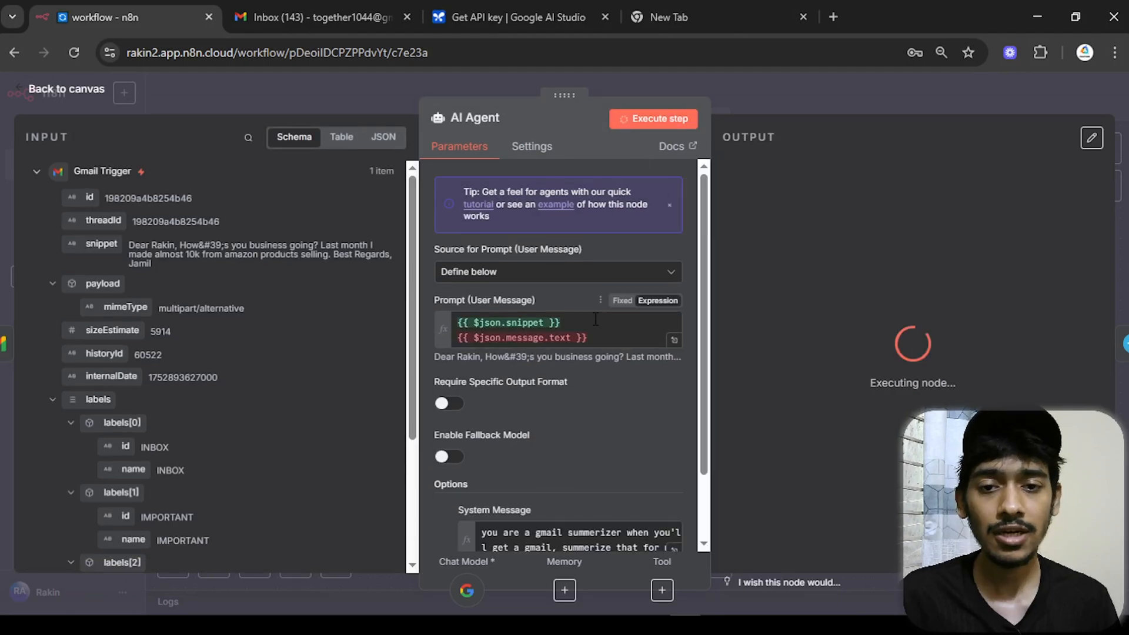
pyautogui.moveTo(812, 193); pyautogui.dragTo(1018, 208)
pyautogui.click(117, 95)
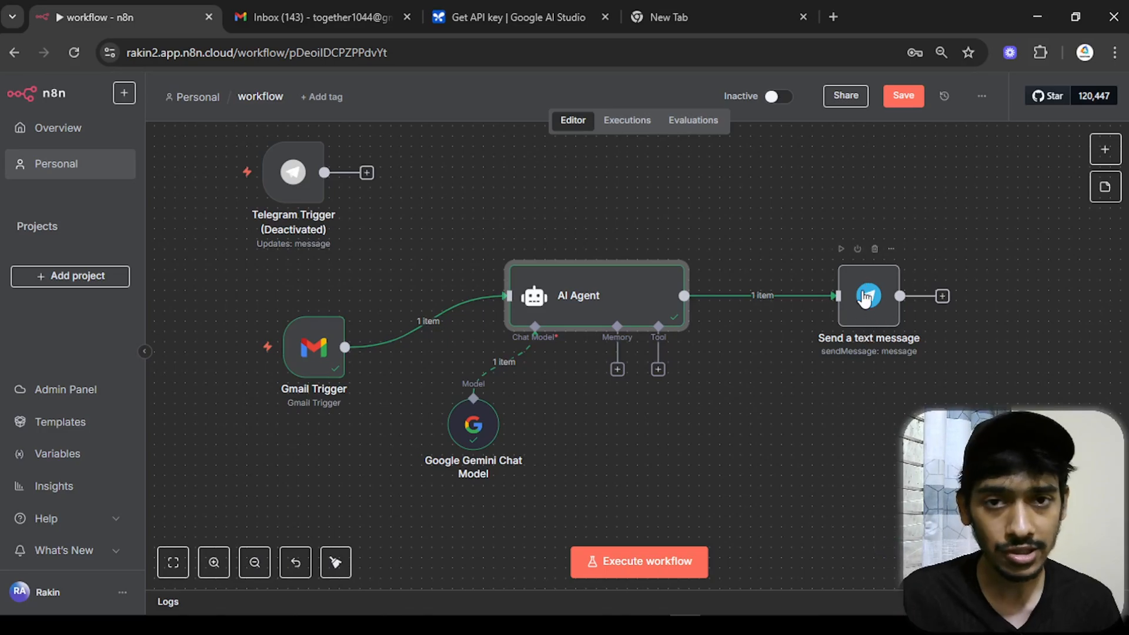
# - Set the Telegram send node's text to the AI Agent output {{ $json.output }} and run it
pyautogui.doubleClick(865, 297)
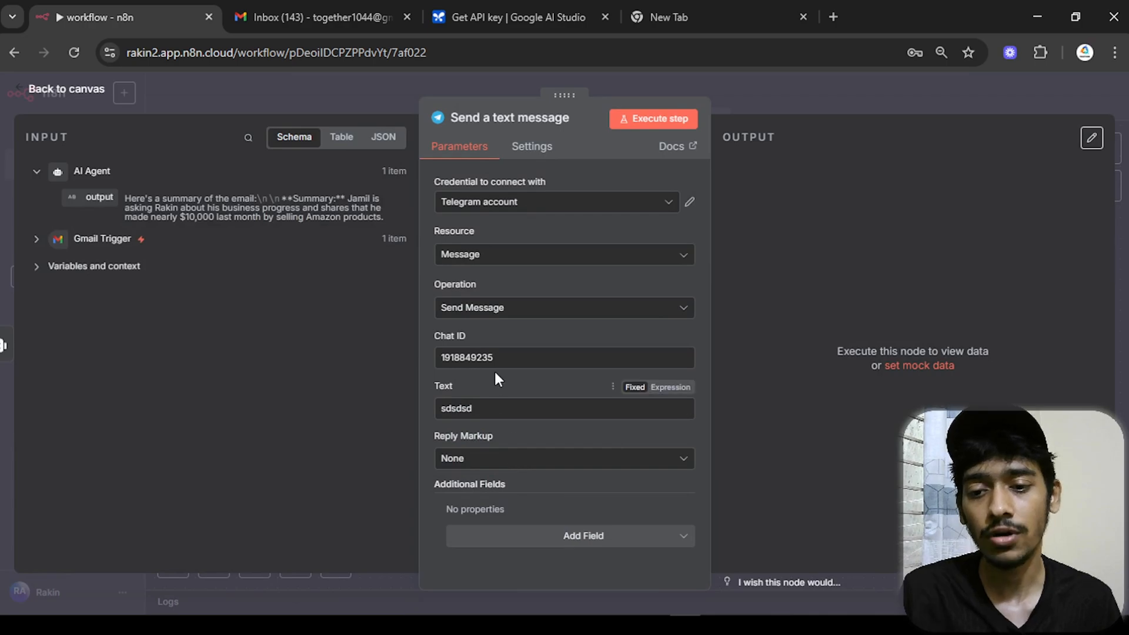
pyautogui.moveTo(483, 409); pyautogui.dragTo(377, 423)
pyautogui.press('BackSpace')
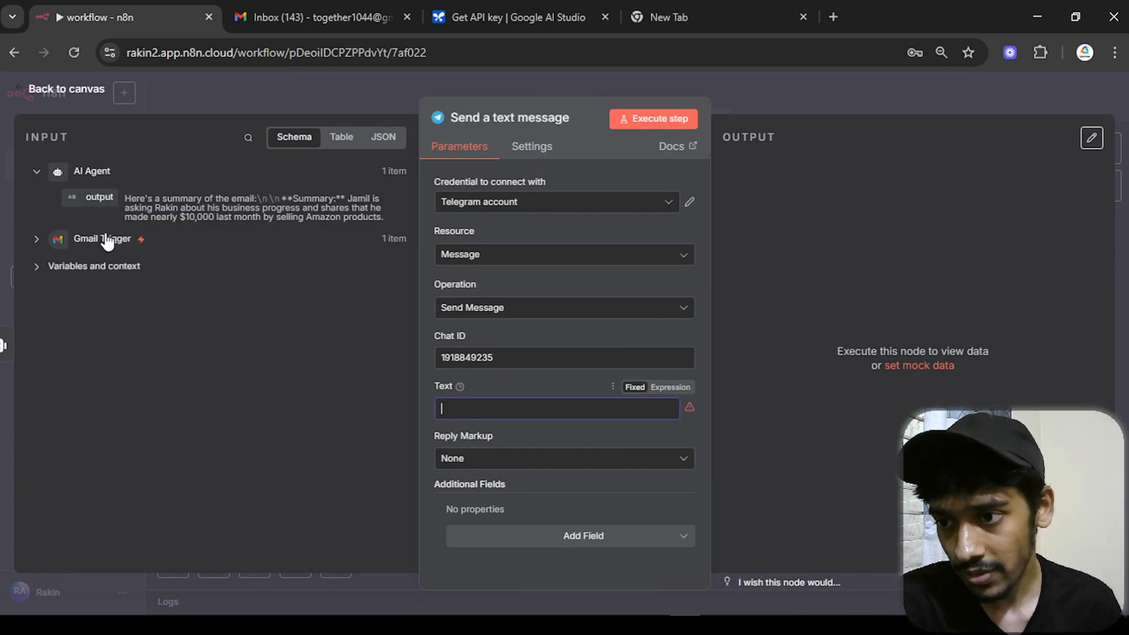
pyautogui.moveTo(74, 198); pyautogui.dragTo(458, 408)
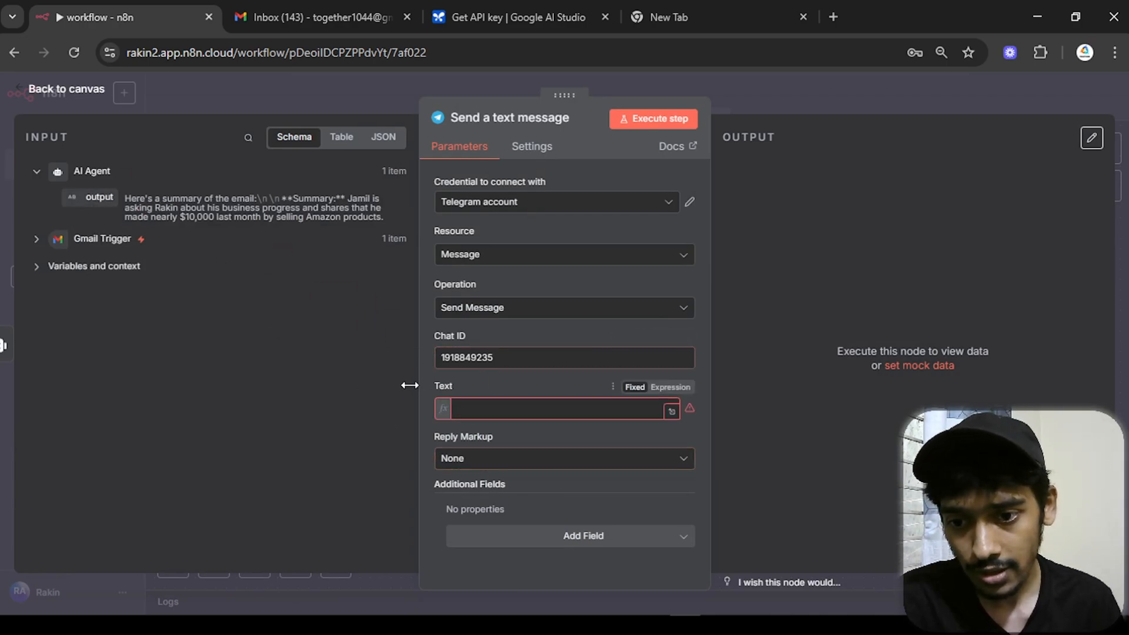
pyautogui.click(421, 373)
pyautogui.click(648, 120)
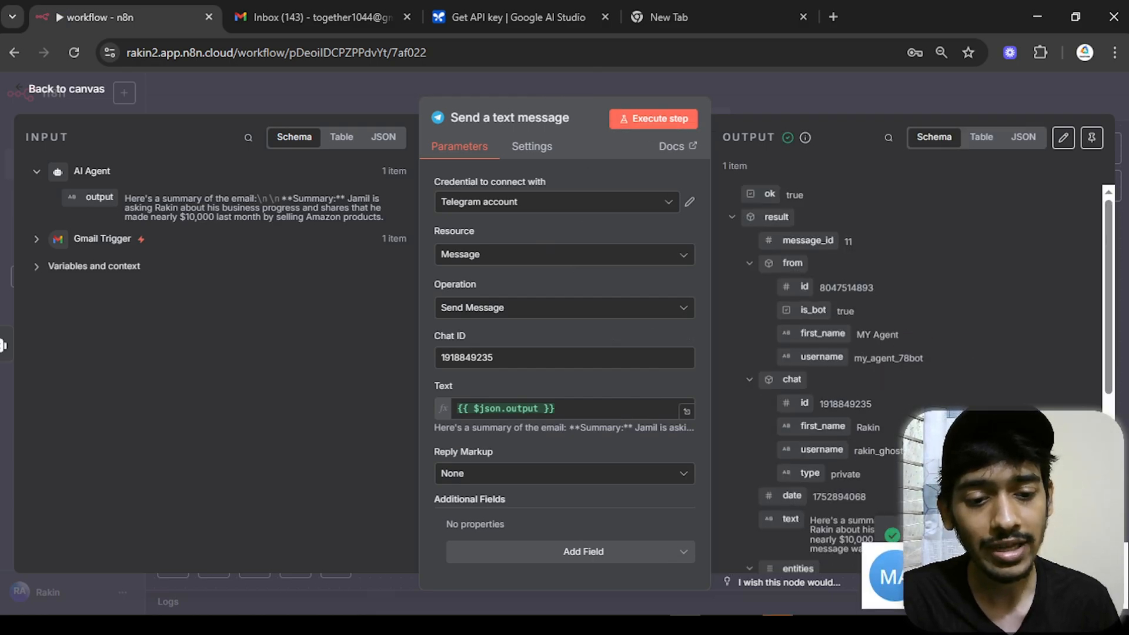
# - Check the delivered email summary and its n8n footer in the Telegram bot chat
pyautogui.click(779, 624)
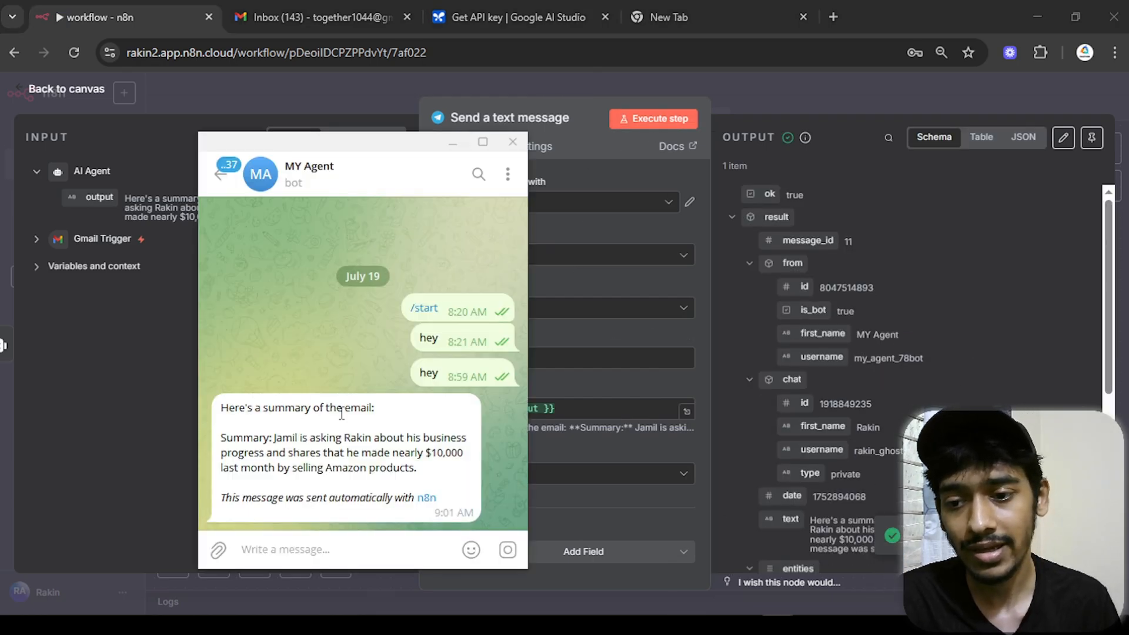
pyautogui.moveTo(218, 436); pyautogui.dragTo(378, 454)
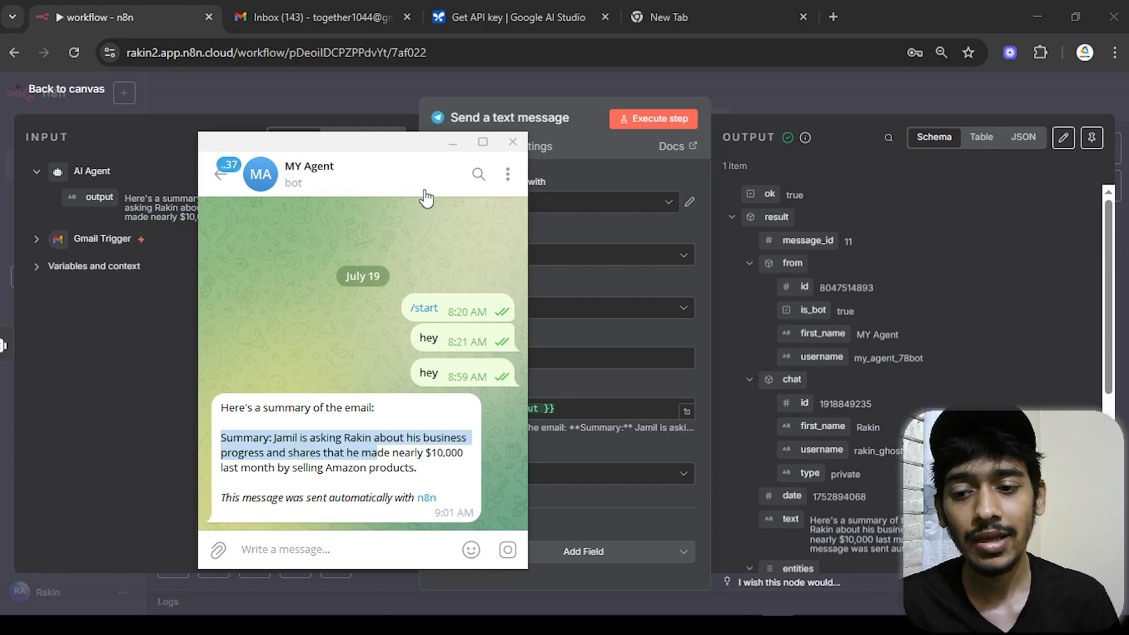
pyautogui.click(305, 442)
pyautogui.moveTo(299, 441); pyautogui.dragTo(365, 436)
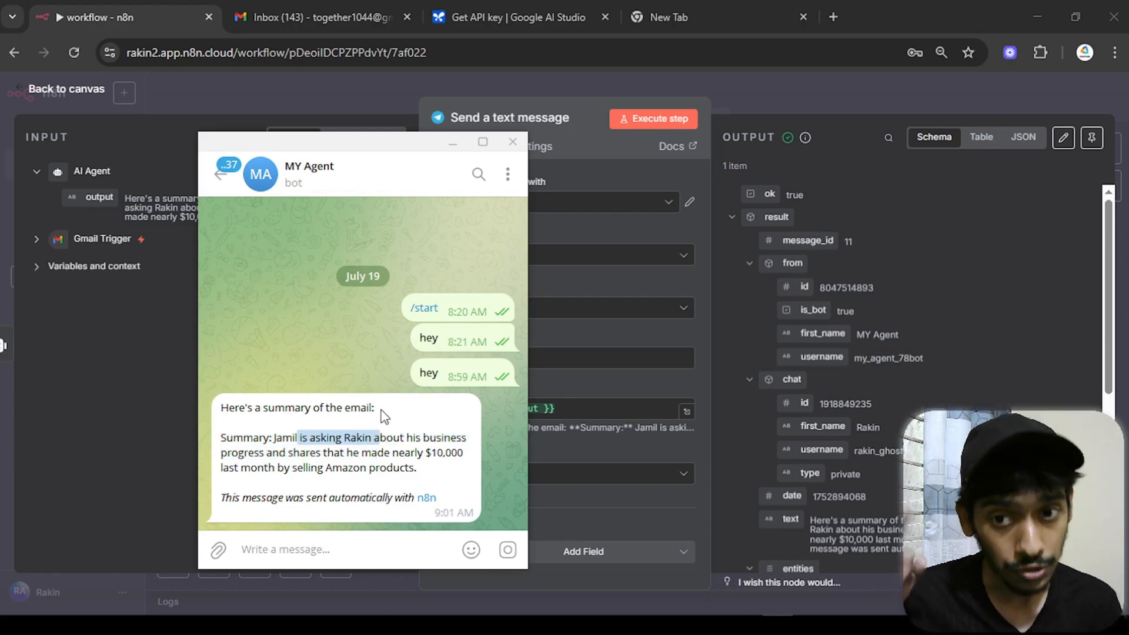
pyautogui.click(452, 143)
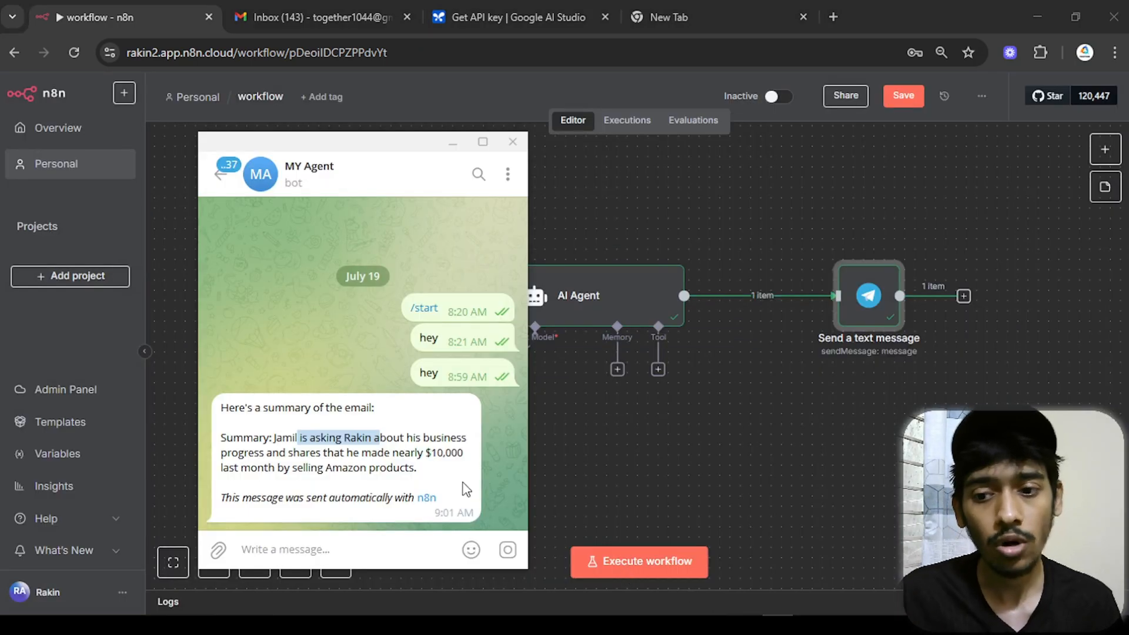
pyautogui.moveTo(375, 494); pyautogui.dragTo(477, 499)
pyautogui.click(643, 451)
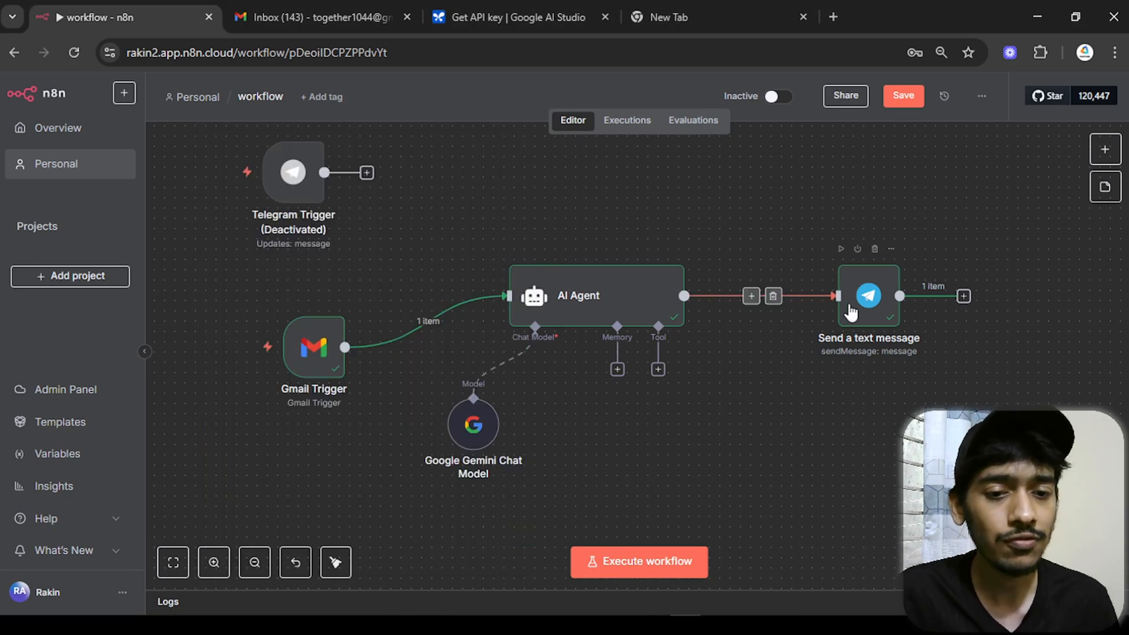
# - Add the Append n8n Attribution option to the Telegram send node and switch it off
pyautogui.doubleClick(830, 320)
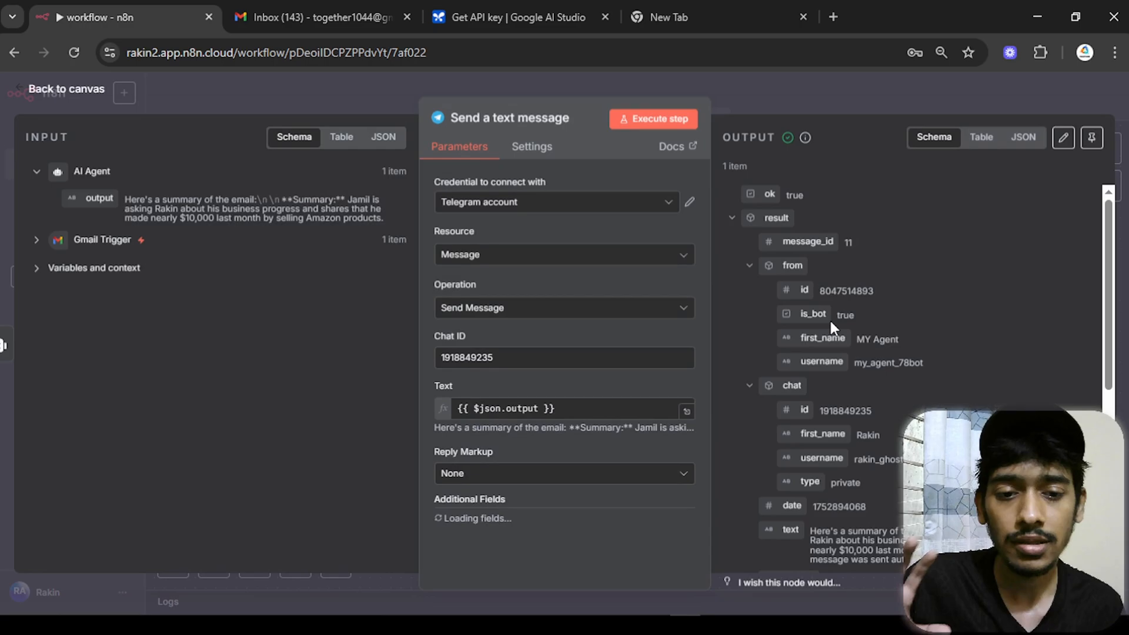
pyautogui.click(534, 552)
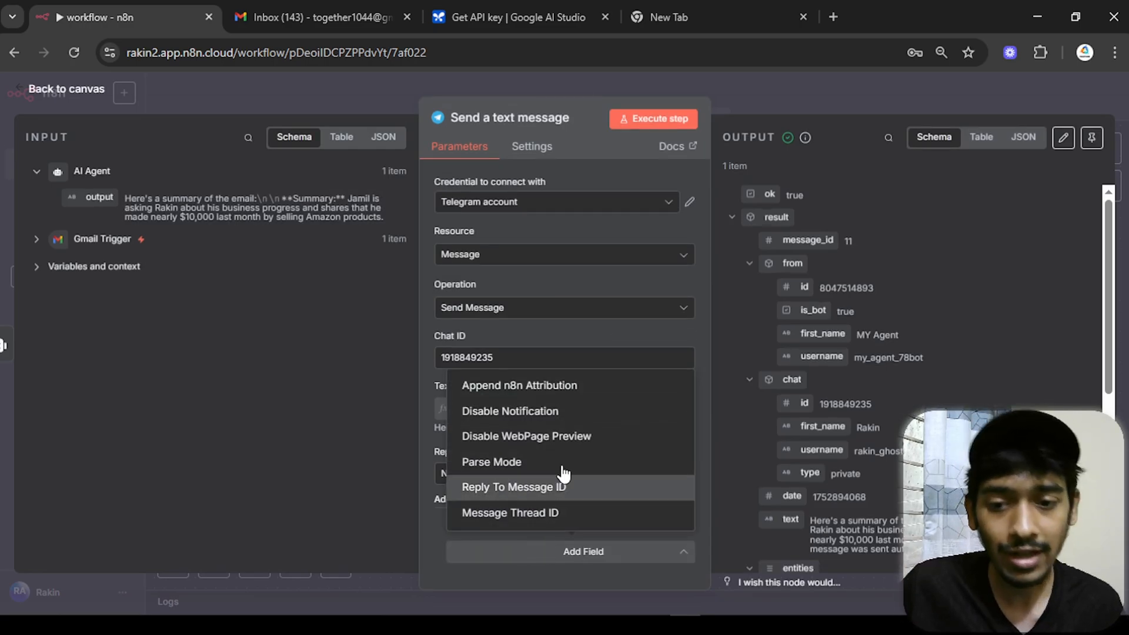
pyautogui.click(518, 388)
pyautogui.click(476, 518)
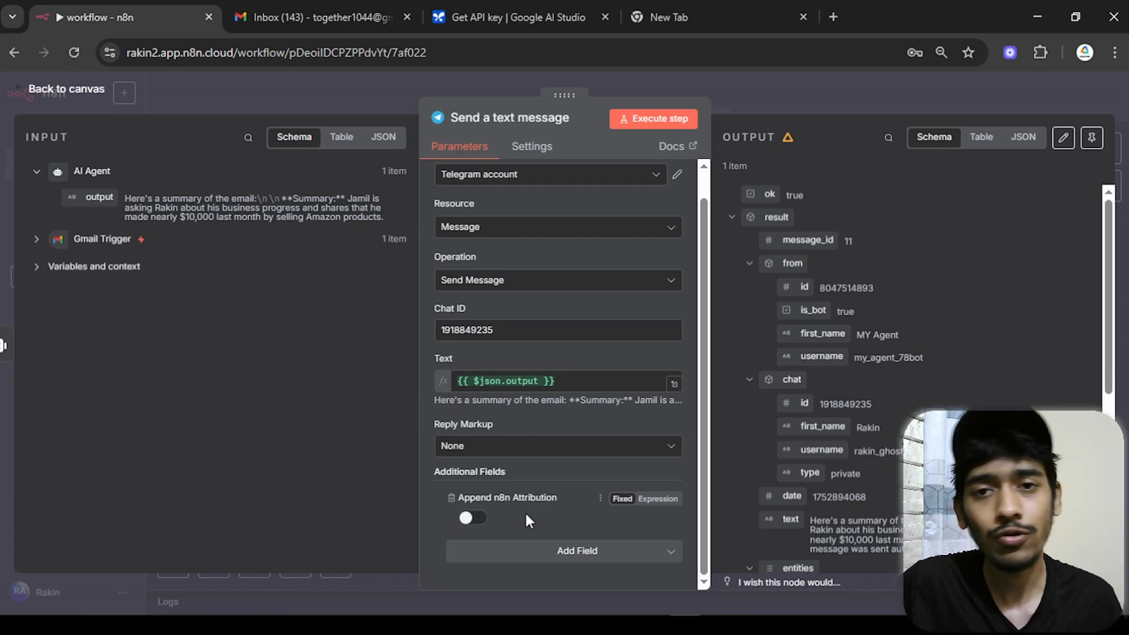
# - Re-run the send step and confirm the summary arrives without the footer
pyautogui.click(637, 120)
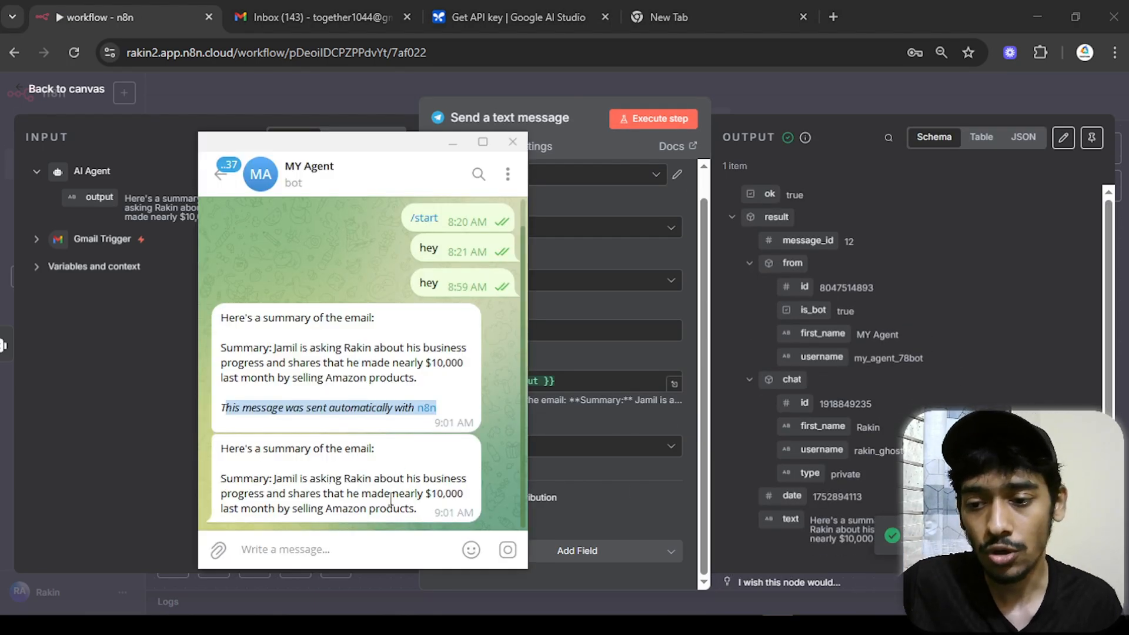
pyautogui.moveTo(353, 423)
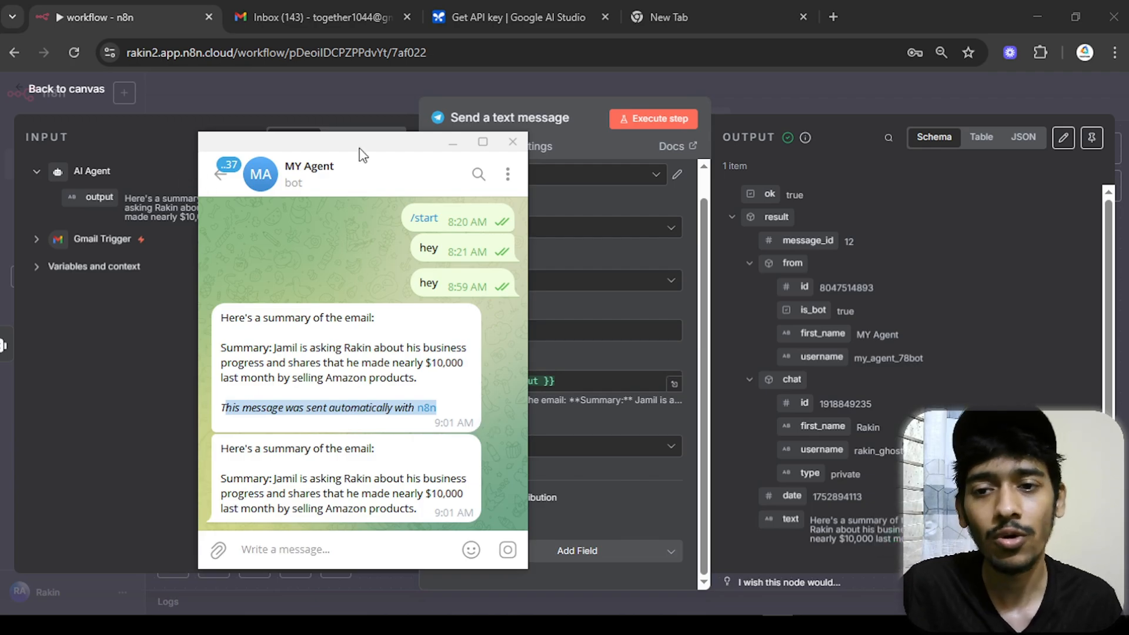
pyautogui.click(452, 147)
# - Add a line stating the user's name to the AI Agent's system message
pyautogui.click(66, 89)
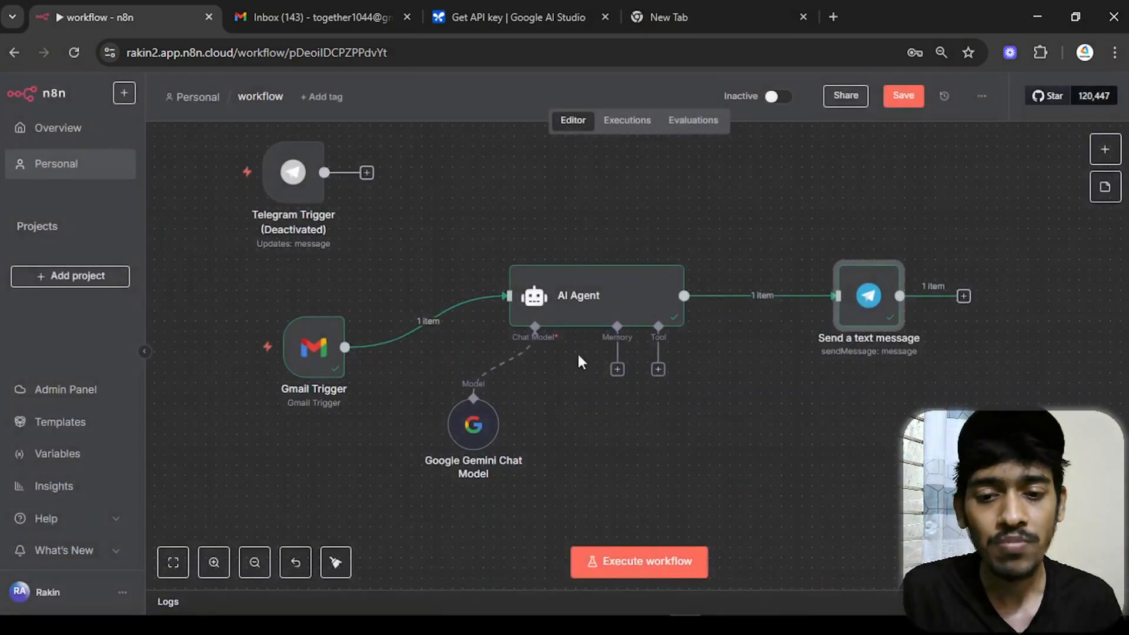
pyautogui.moveTo(715, 418); pyautogui.dragTo(668, 418)
pyautogui.doubleClick(613, 273)
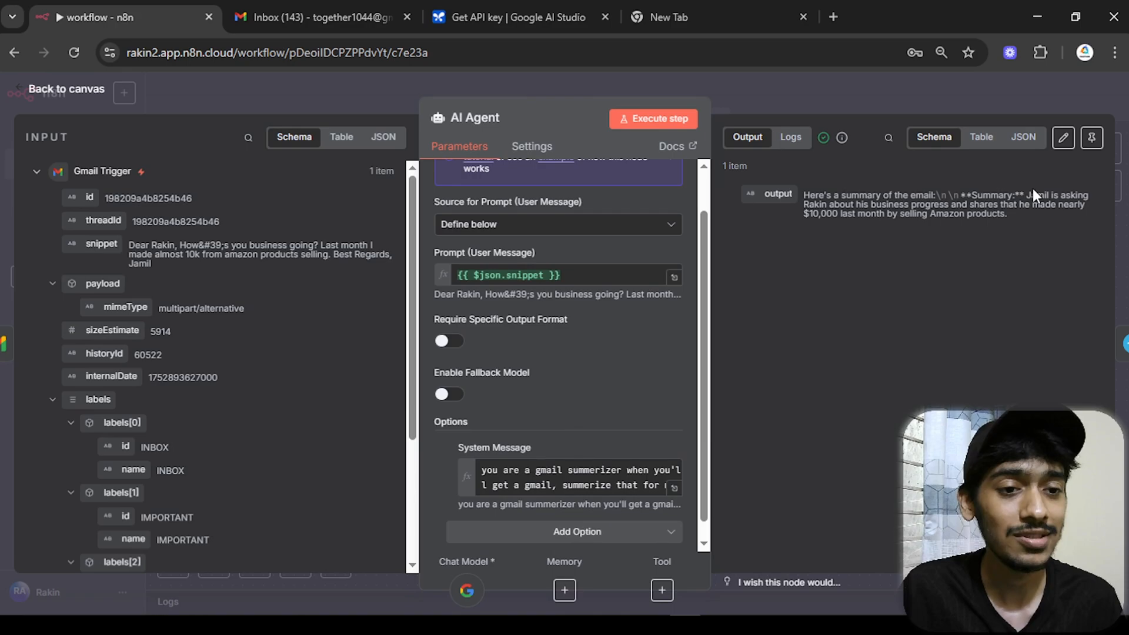
pyautogui.moveTo(1032, 189); pyautogui.dragTo(1037, 222)
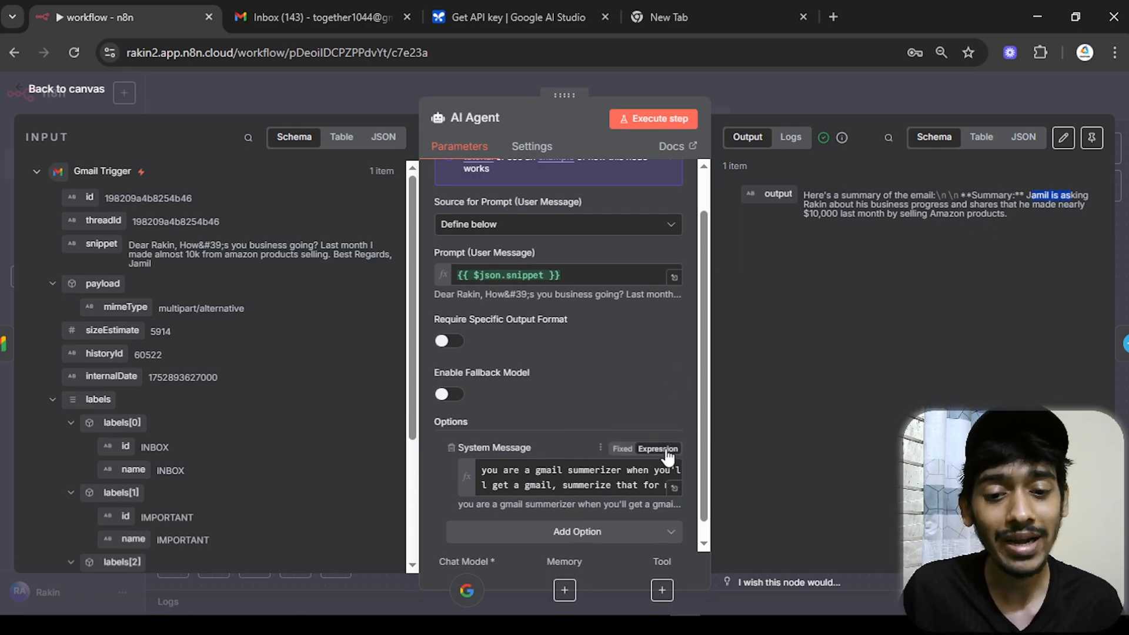
pyautogui.click(675, 488)
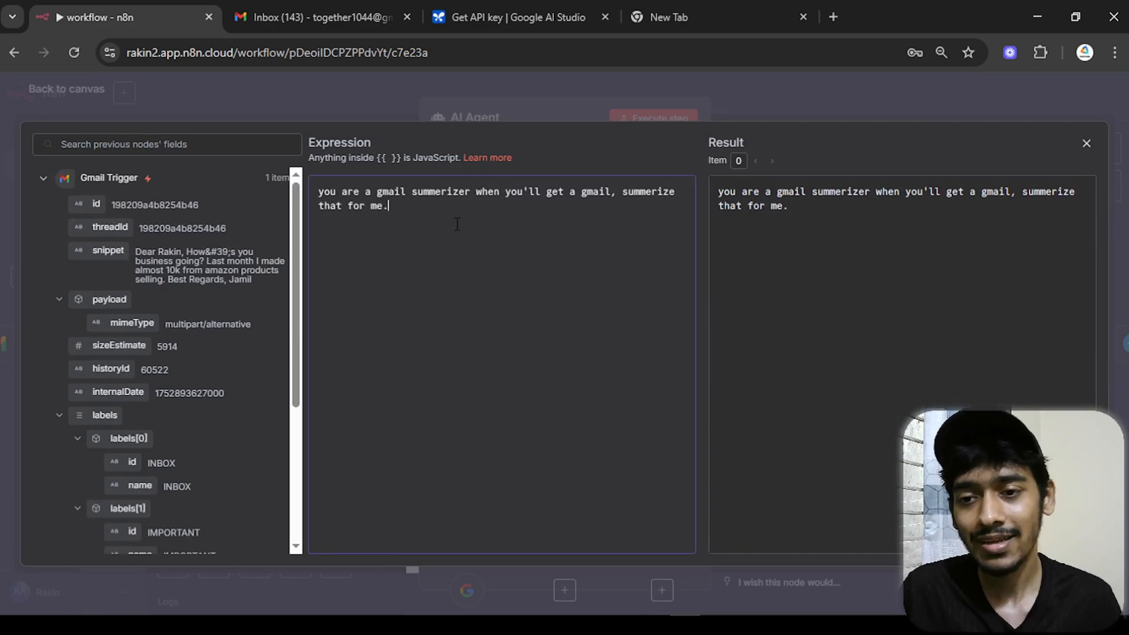
pyautogui.press('Return')
pyautogui.press('Return')
pyautogui.write('Reme')
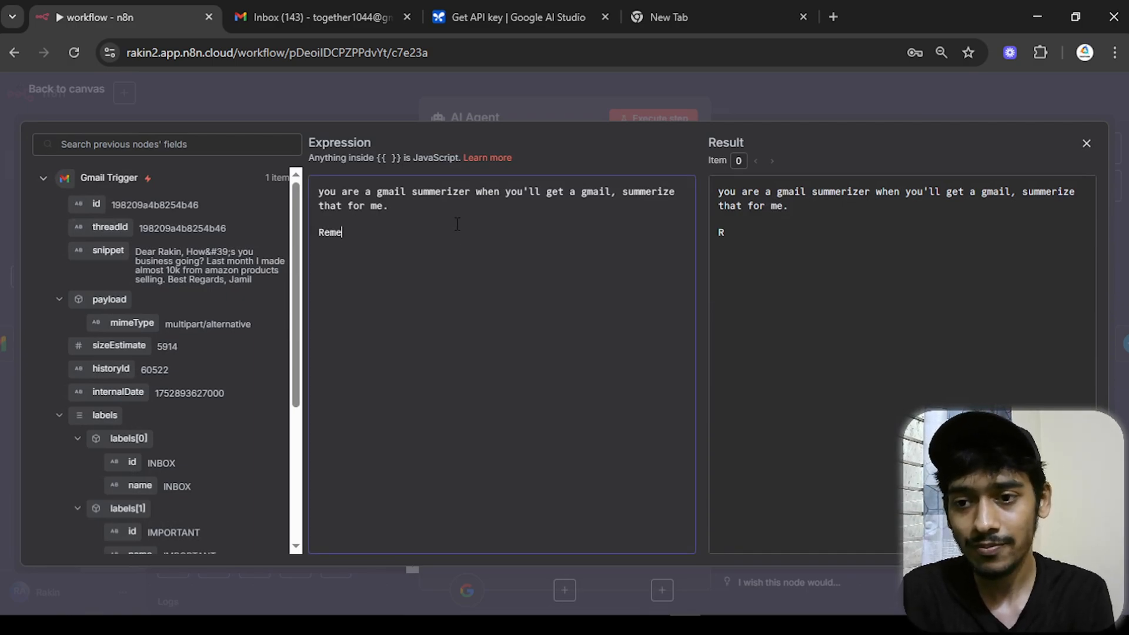
pyautogui.write('mber that my name is Rakin')
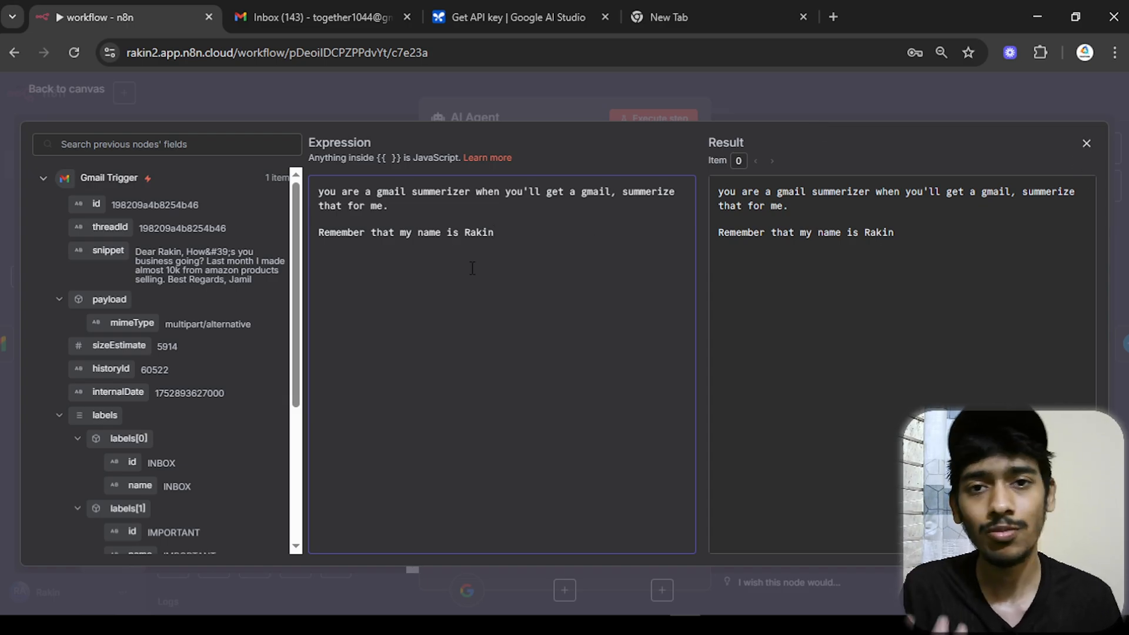
pyautogui.click(1086, 143)
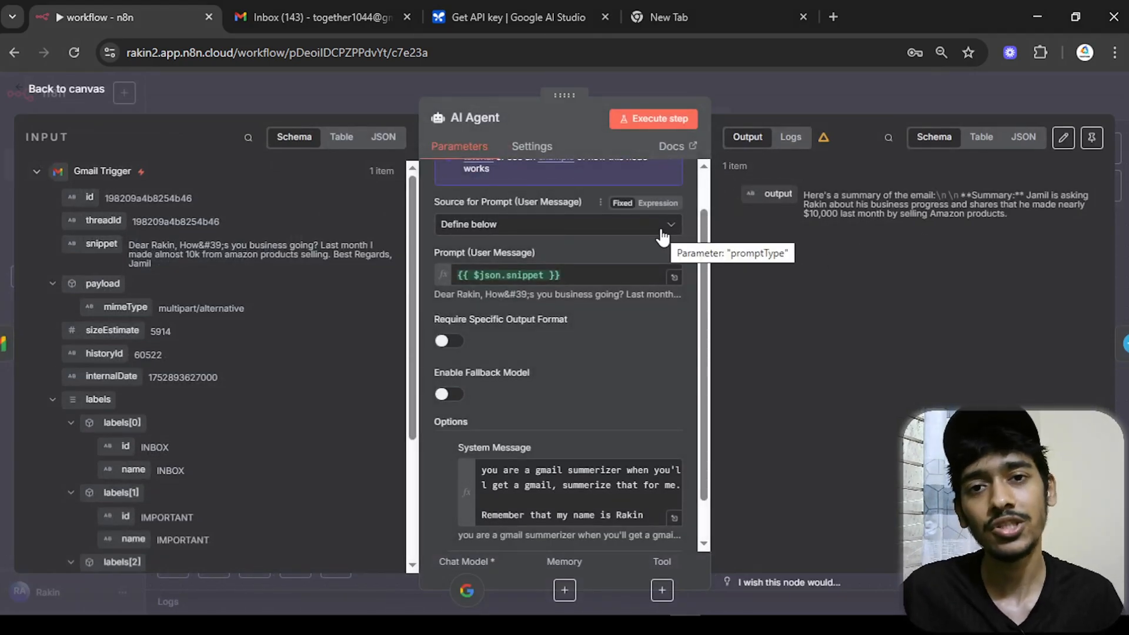
# - Re-run the AI Agent so the summary addresses the reader directly
pyautogui.click(660, 119)
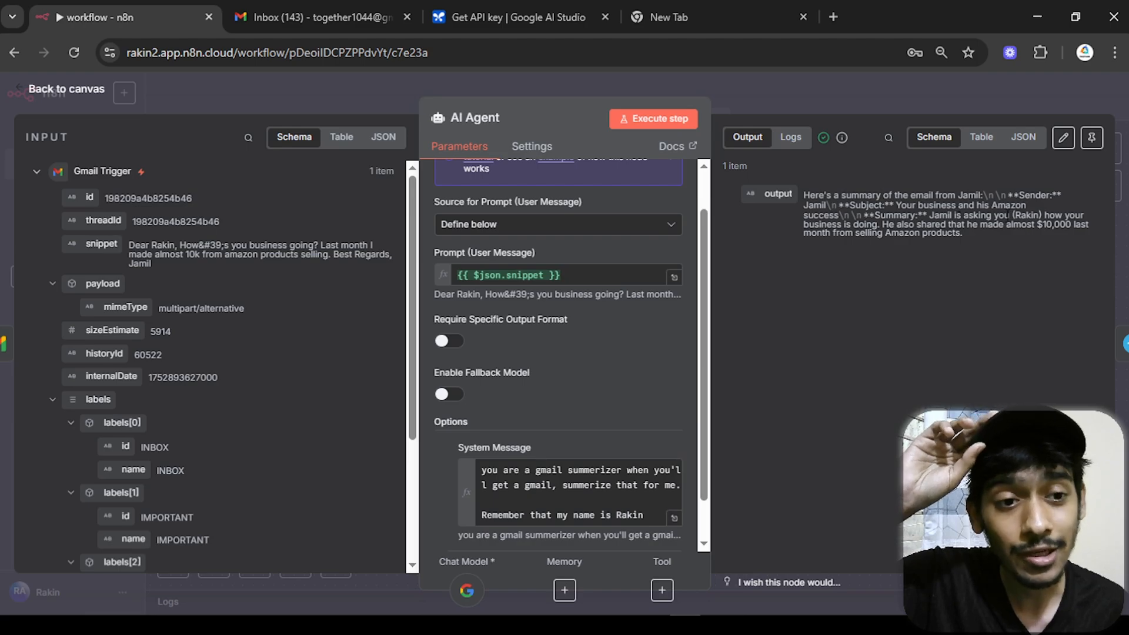
pyautogui.moveTo(1006, 214); pyautogui.dragTo(1038, 216)
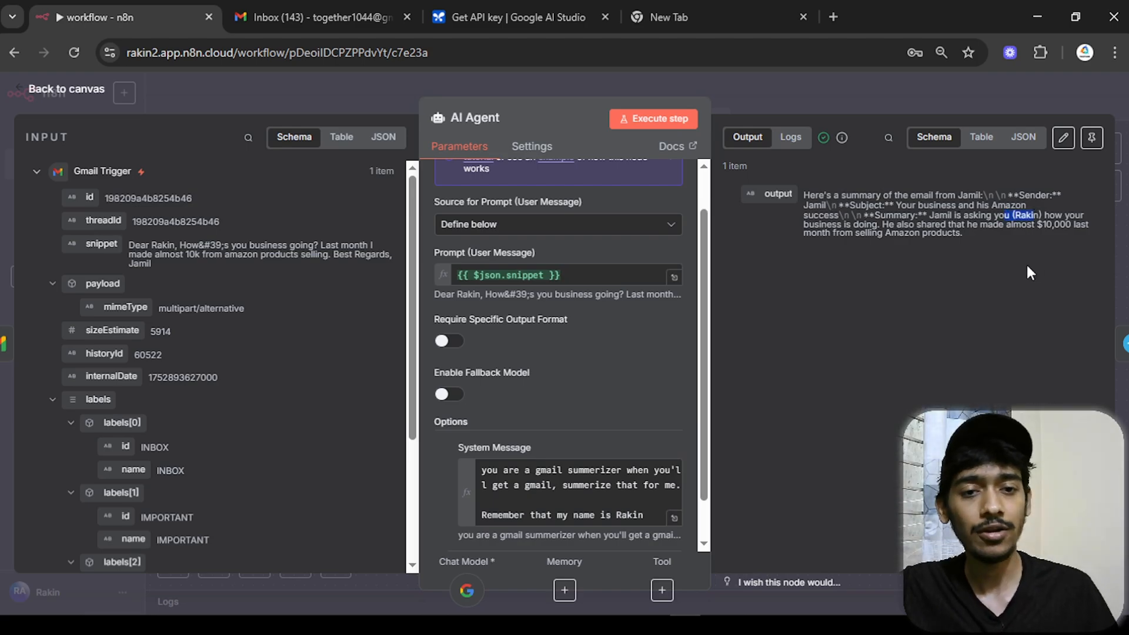
pyautogui.click(75, 90)
# - Remove the Telegram Trigger and tidy the Gmail, Gemini, AI Agent and Telegram nodes into a row
pyautogui.click(530, 221)
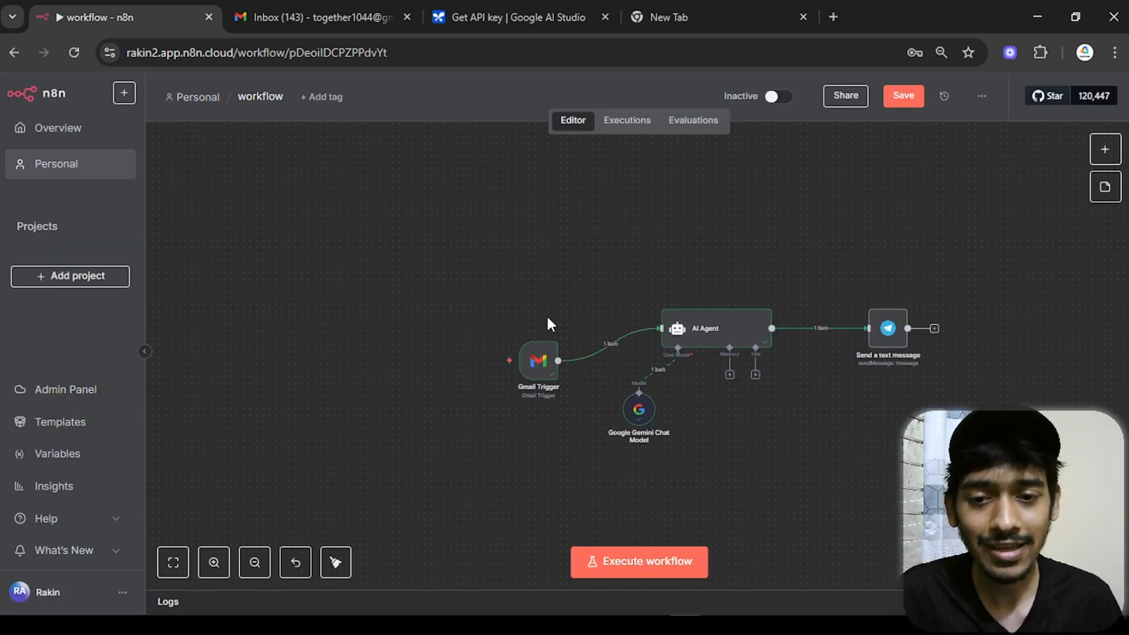
pyautogui.moveTo(532, 355); pyautogui.dragTo(559, 322)
pyautogui.moveTo(853, 436); pyautogui.dragTo(671, 420)
pyautogui.moveTo(463, 403); pyautogui.dragTo(475, 390)
pyautogui.moveTo(706, 313); pyautogui.dragTo(643, 313)
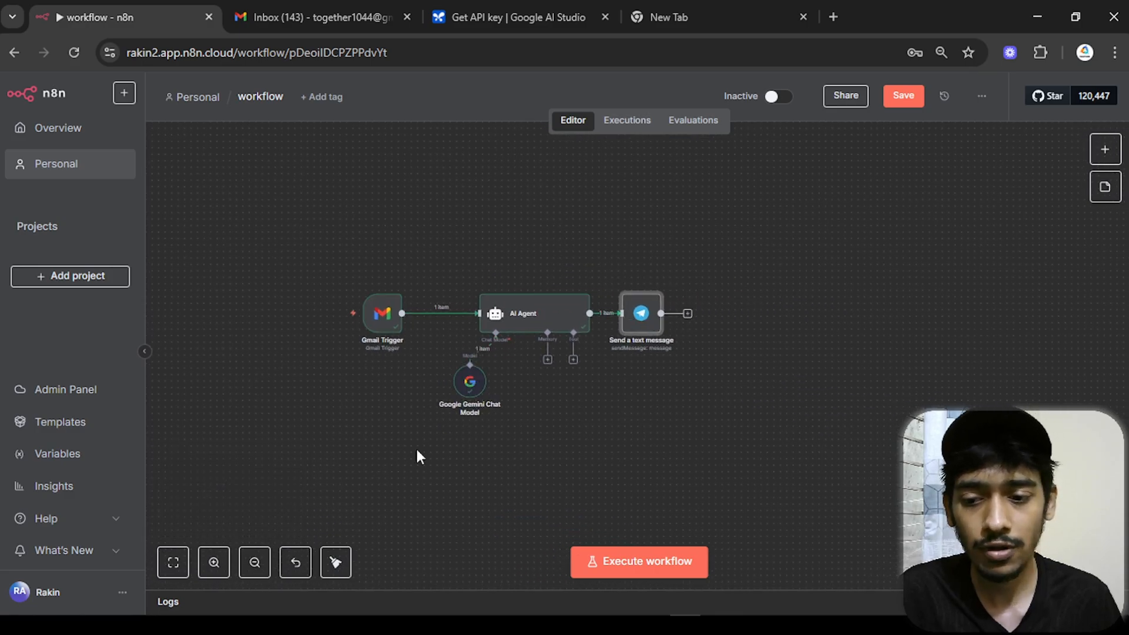
pyautogui.click(334, 562)
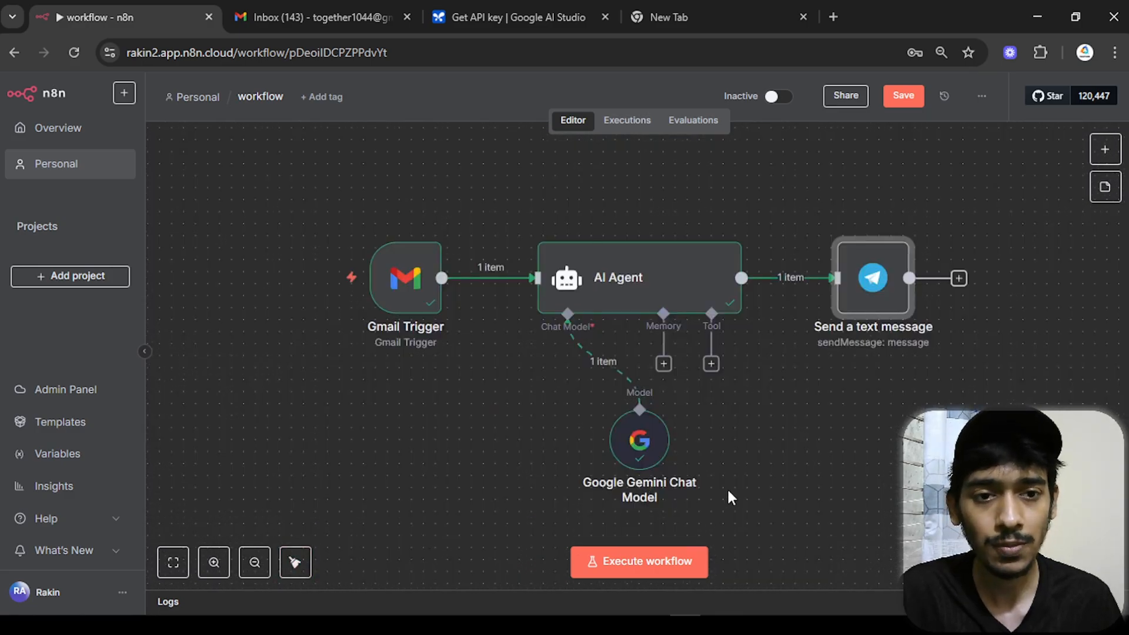
# - Save the workflow and rename it to 'Email Summerizer Agent'
pyautogui.click(904, 96)
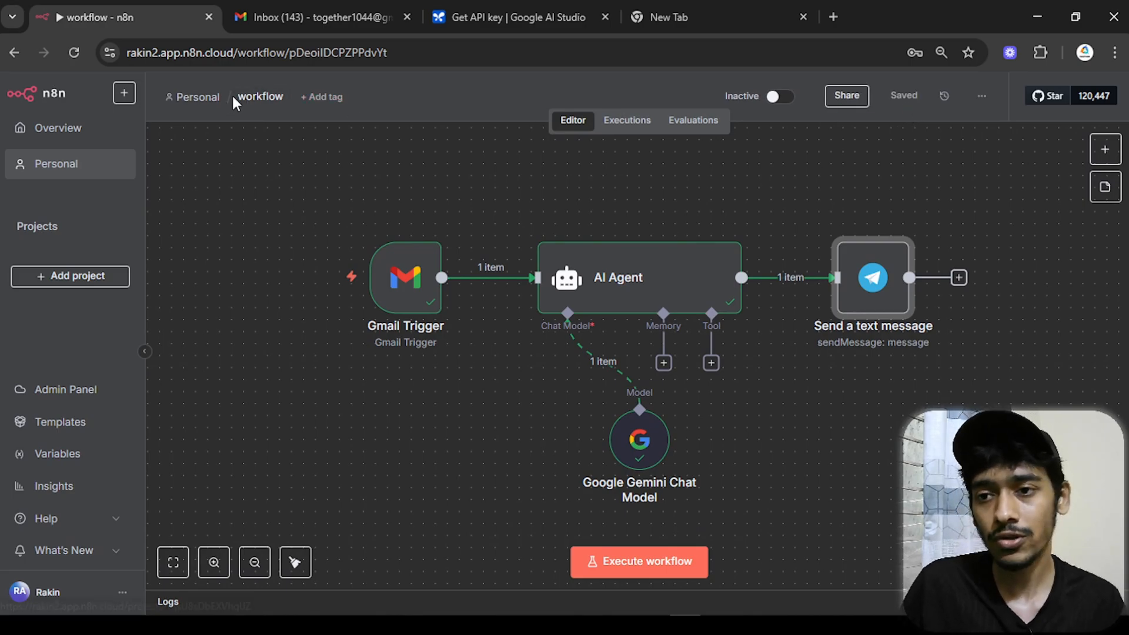
pyautogui.click(249, 94)
pyautogui.write('Ema')
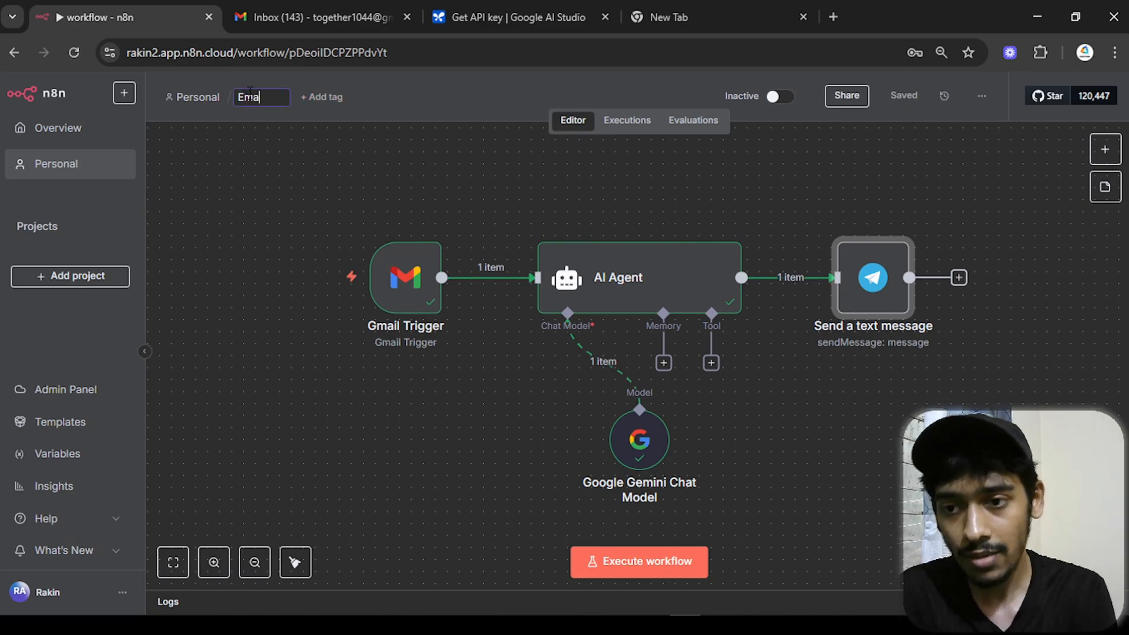
pyautogui.write('il S')
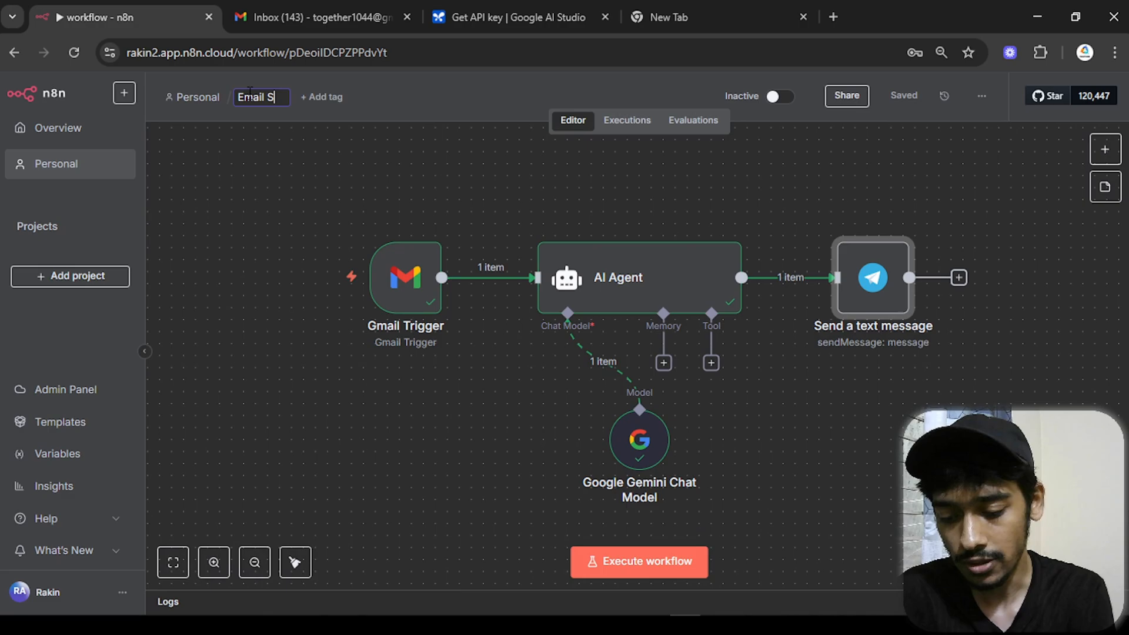
pyautogui.write('ummerizer Agent')
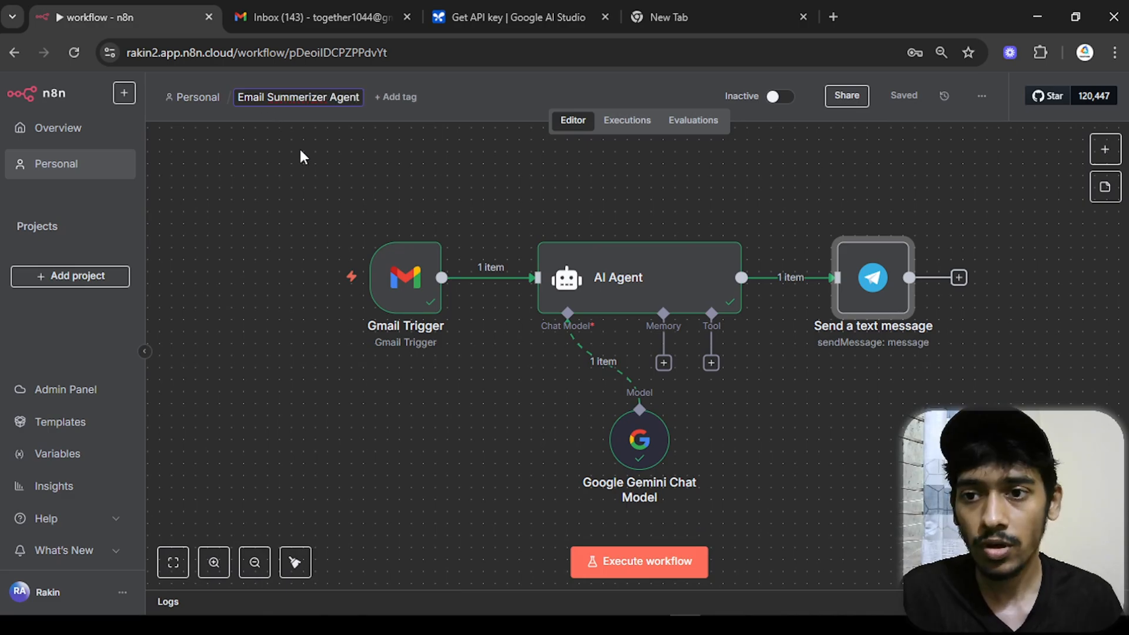
pyautogui.click(300, 154)
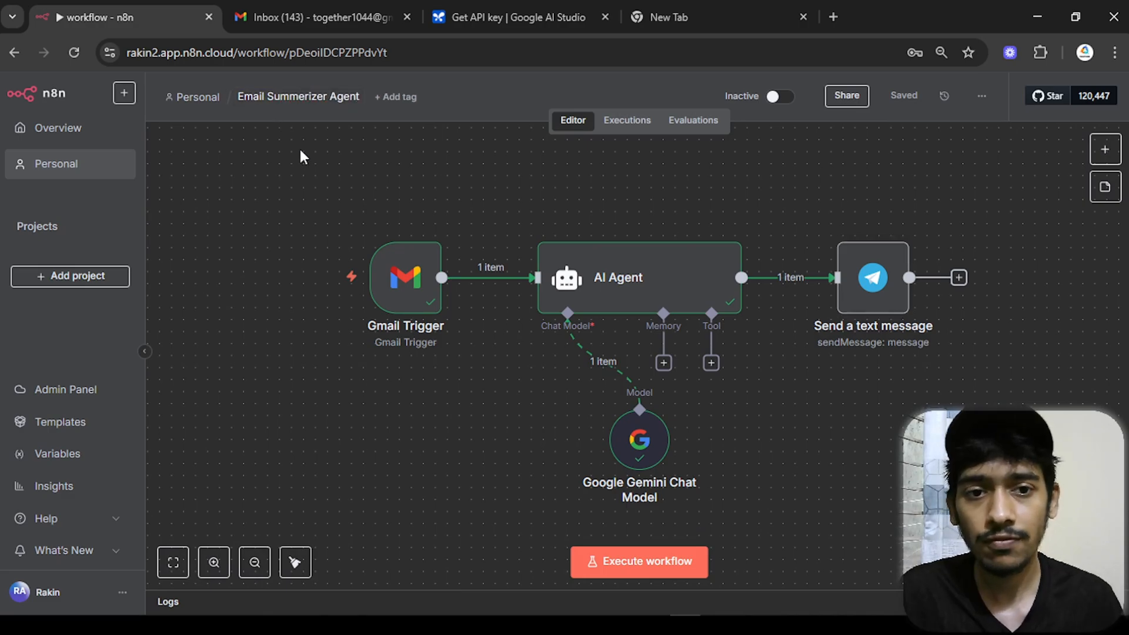
# - Activate the workflow and dismiss the Workflow activated notice
pyautogui.click(781, 95)
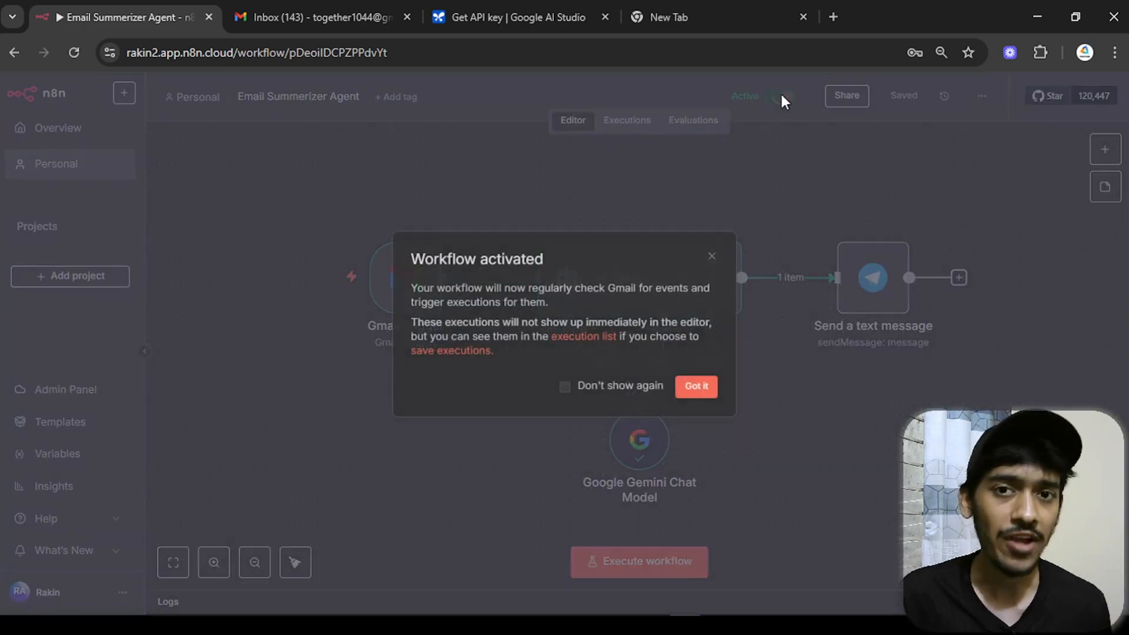
pyautogui.click(700, 388)
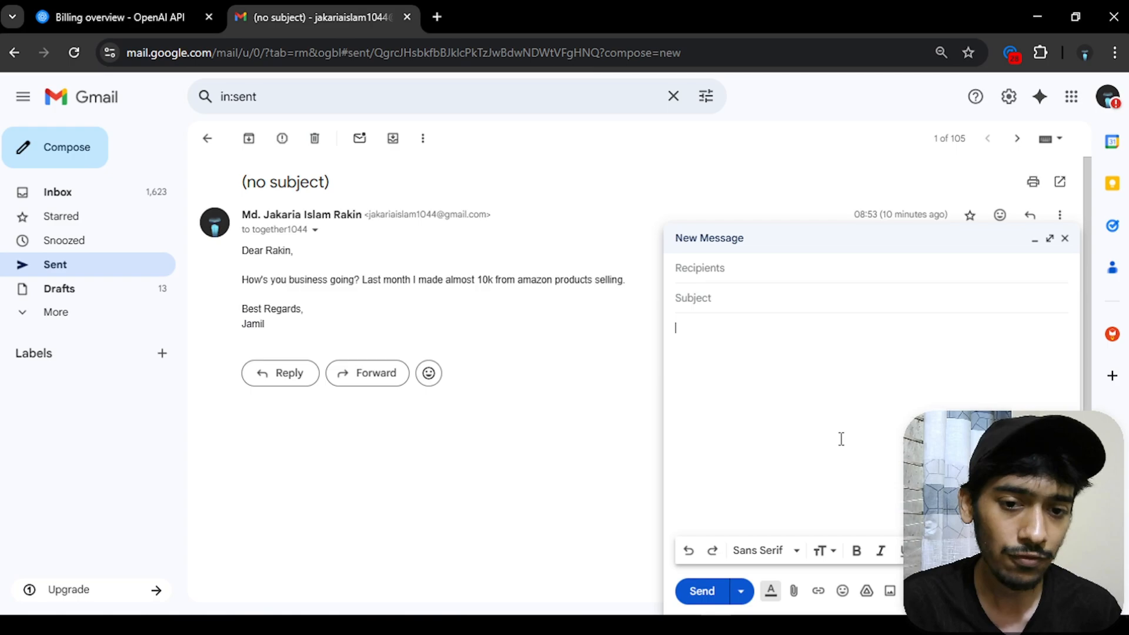
# - Paste the earlier email text into the new Gmail message and replace its main sentence
pyautogui.write("Dear Rakin,  How's you business going? Last month I made almost 10k from amazon products selling.  Best Regards, Jamil")
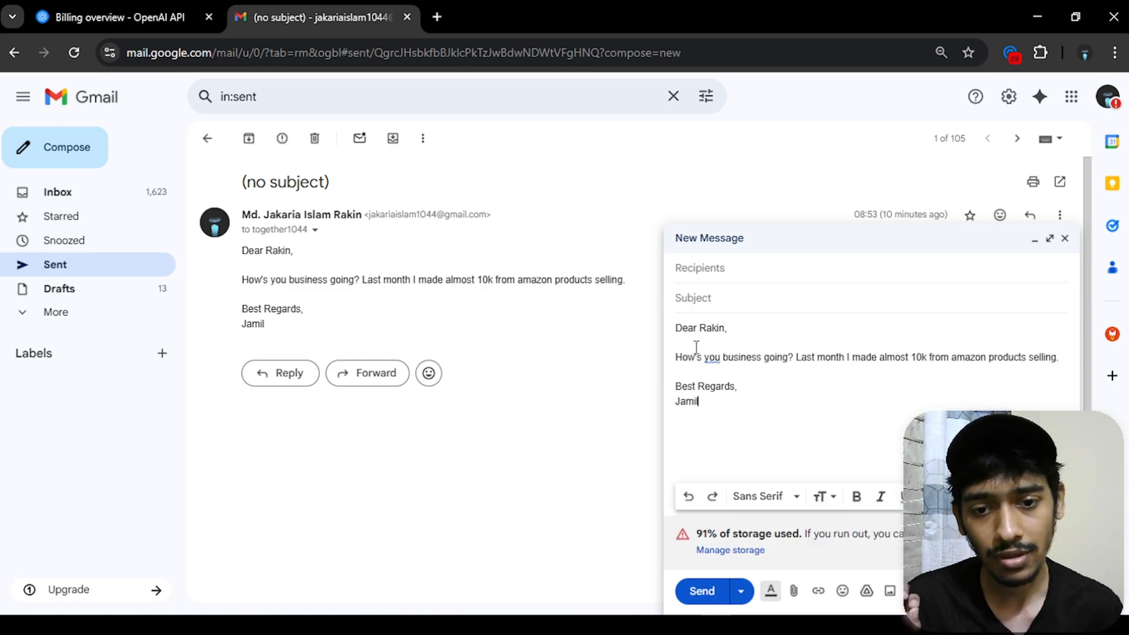
pyautogui.moveTo(677, 357); pyautogui.dragTo(1059, 357)
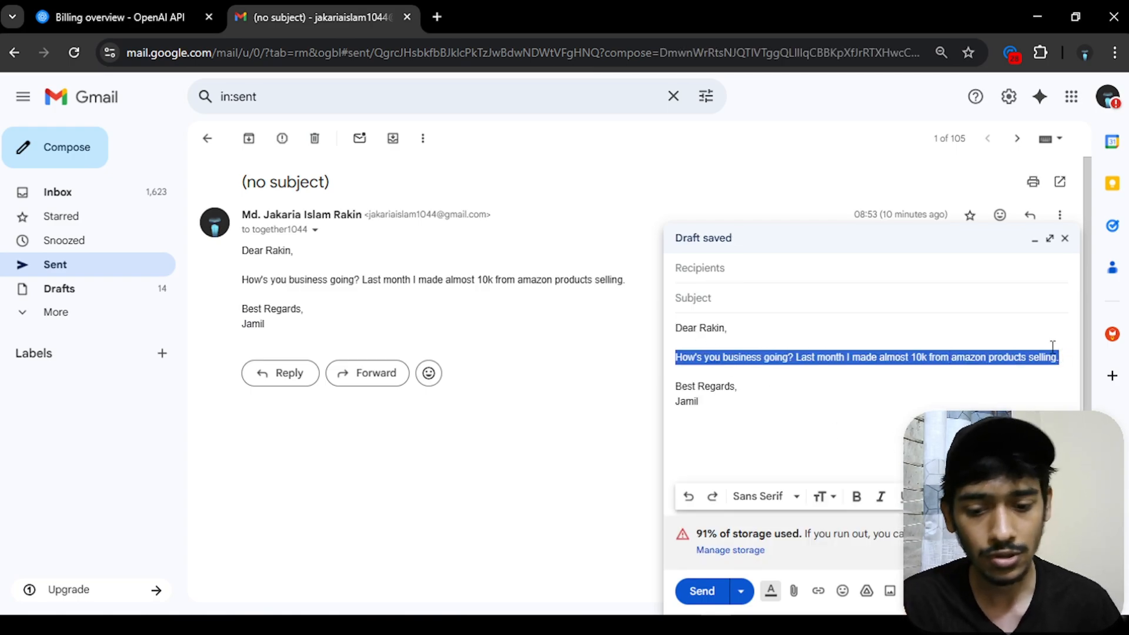
pyautogui.press('BackSpace')
pyautogui.write("I'll be tomorrow at Cumilla,Town Hall with Apu. Make sure that you bring your cycle cause we will cycling at near the Gumti River.")
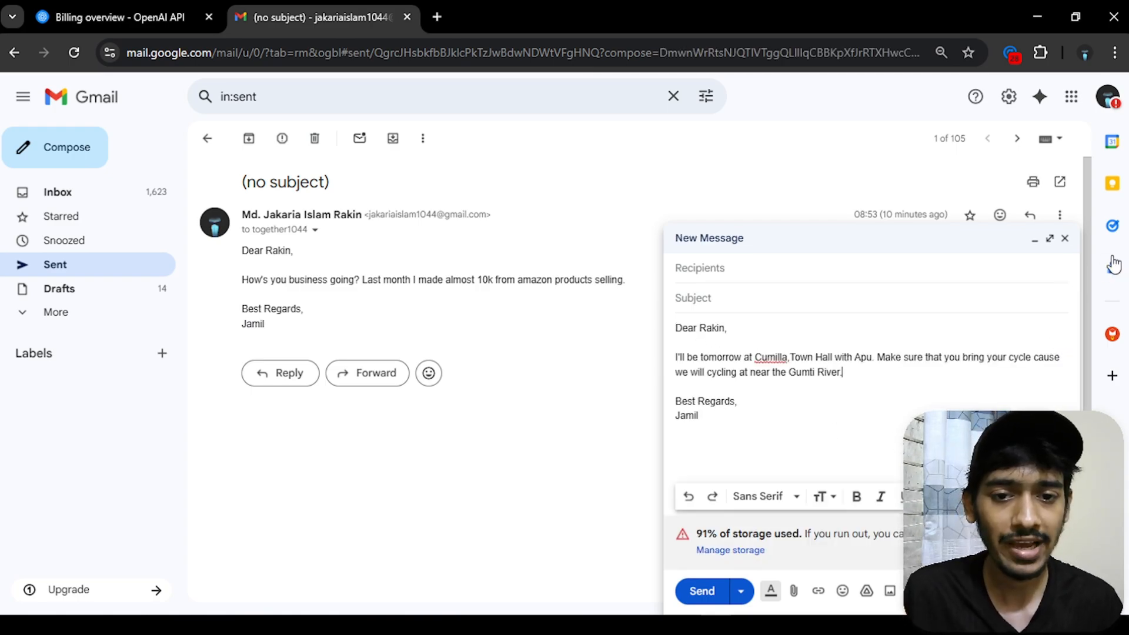
# - Address the 'Tomorrow's Plans' email to the suggested recipient, send it, and view the bot's Telegram chat
pyautogui.click(873, 262)
pyautogui.write('toge')
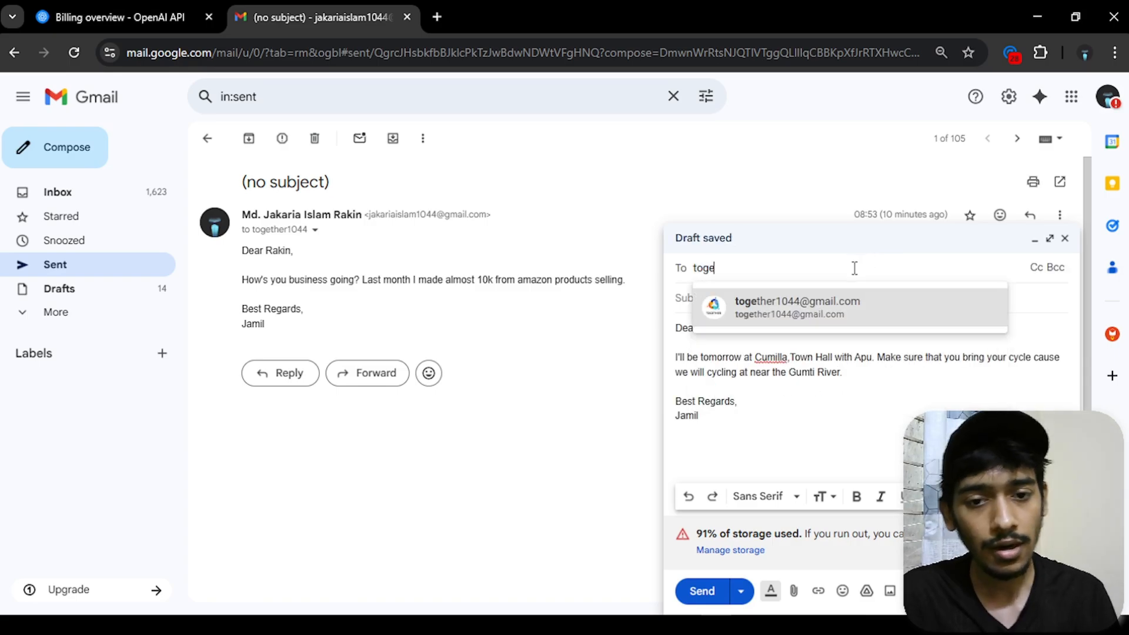
pyautogui.click(776, 312)
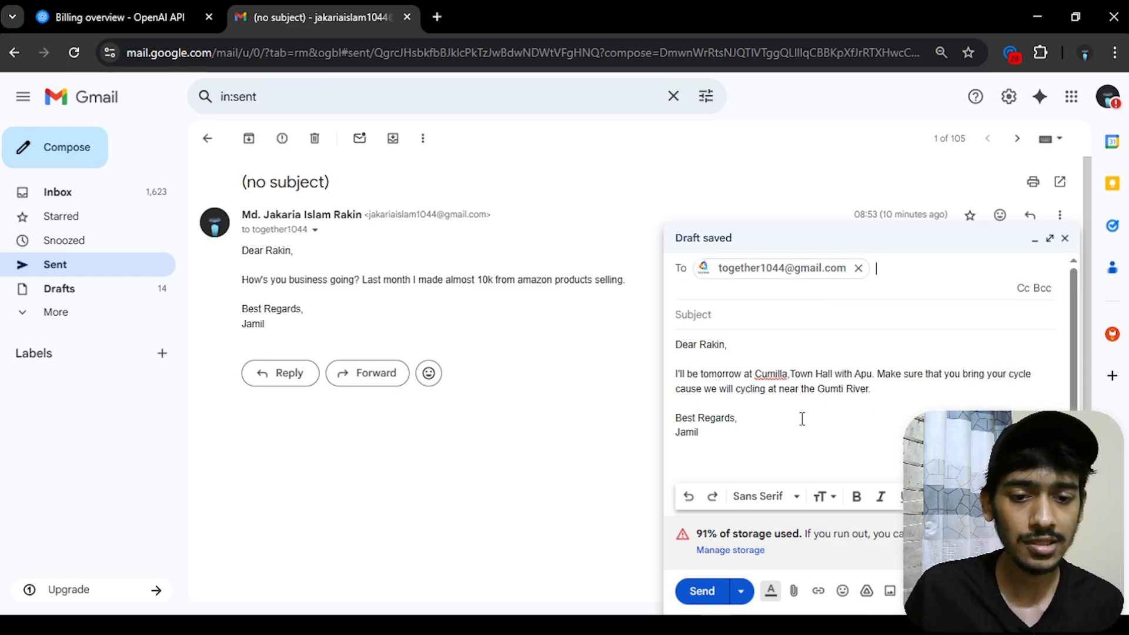
pyautogui.click(797, 461)
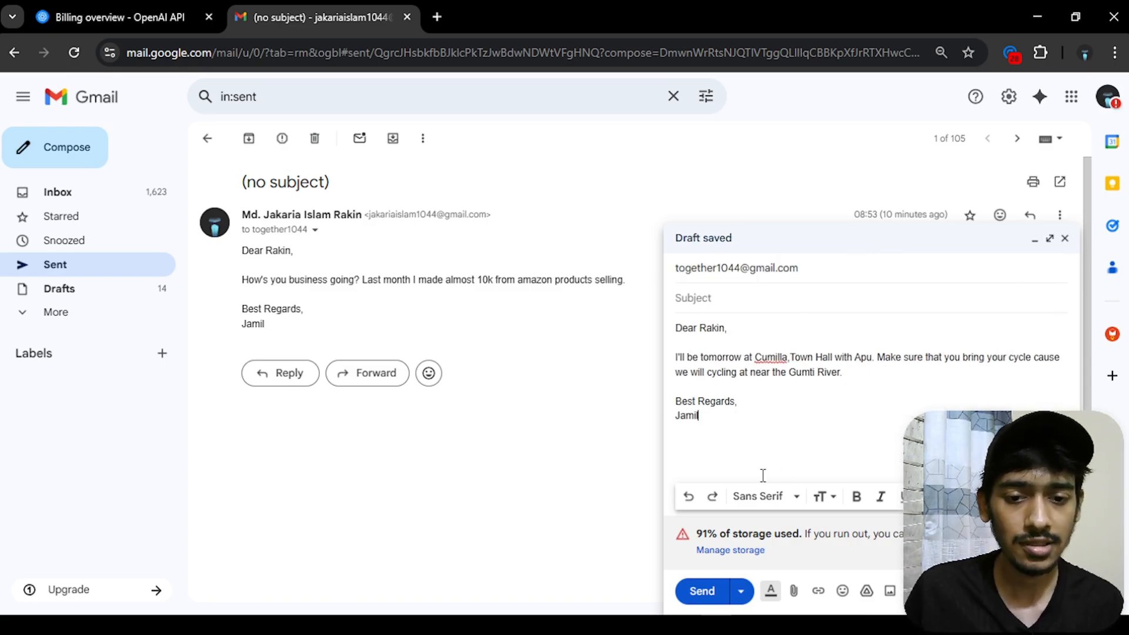
pyautogui.click(703, 591)
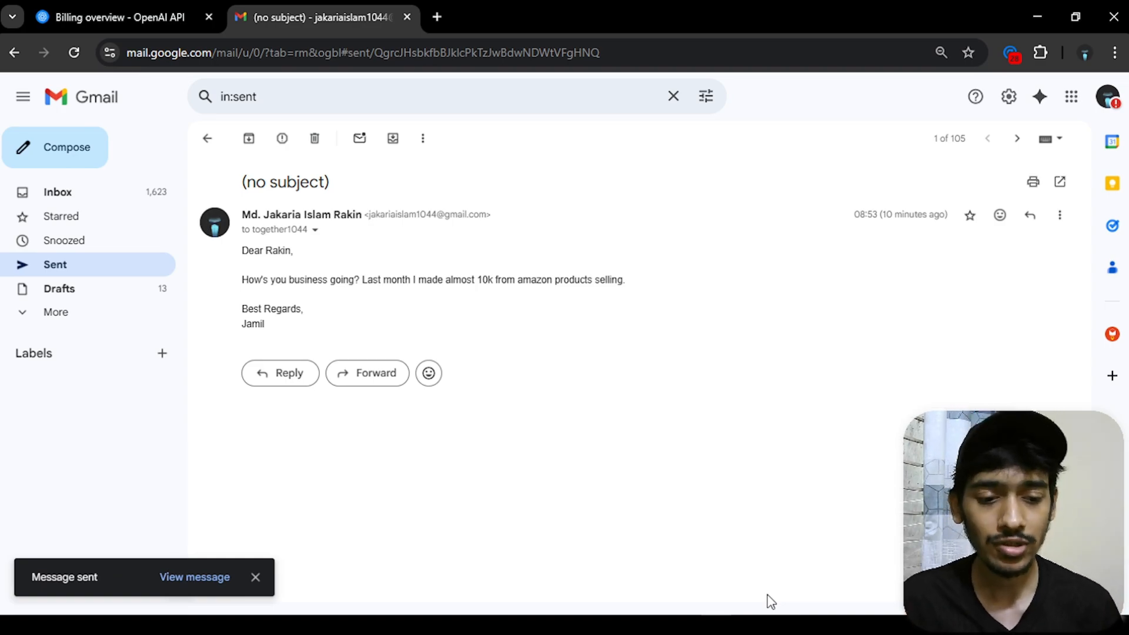
pyautogui.click(779, 625)
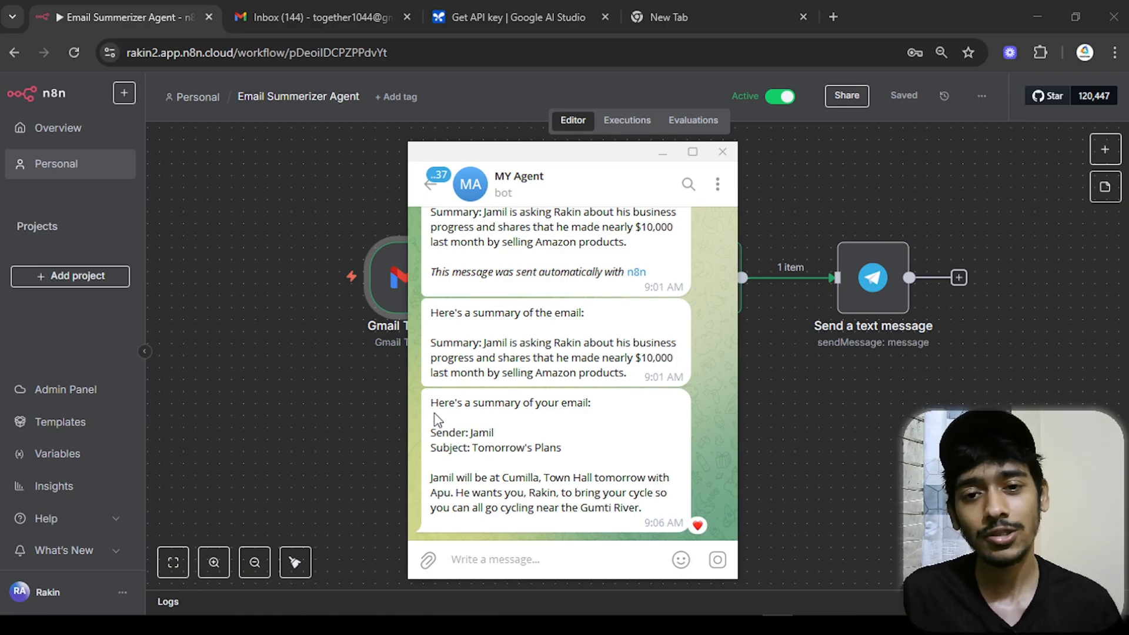
# - Move the Telegram chat aside and highlight the new cycling-plan summary's opening, sender, subject and body lines
pyautogui.moveTo(629, 156); pyautogui.dragTo(455, 143)
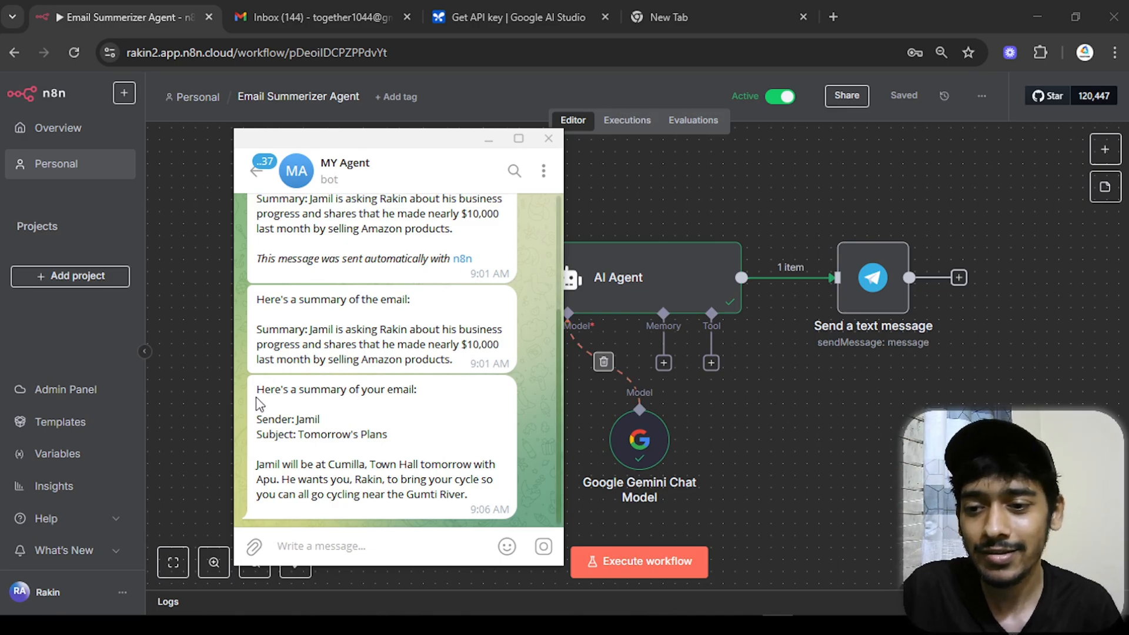
pyautogui.moveTo(253, 398); pyautogui.dragTo(416, 391)
pyautogui.click(389, 411)
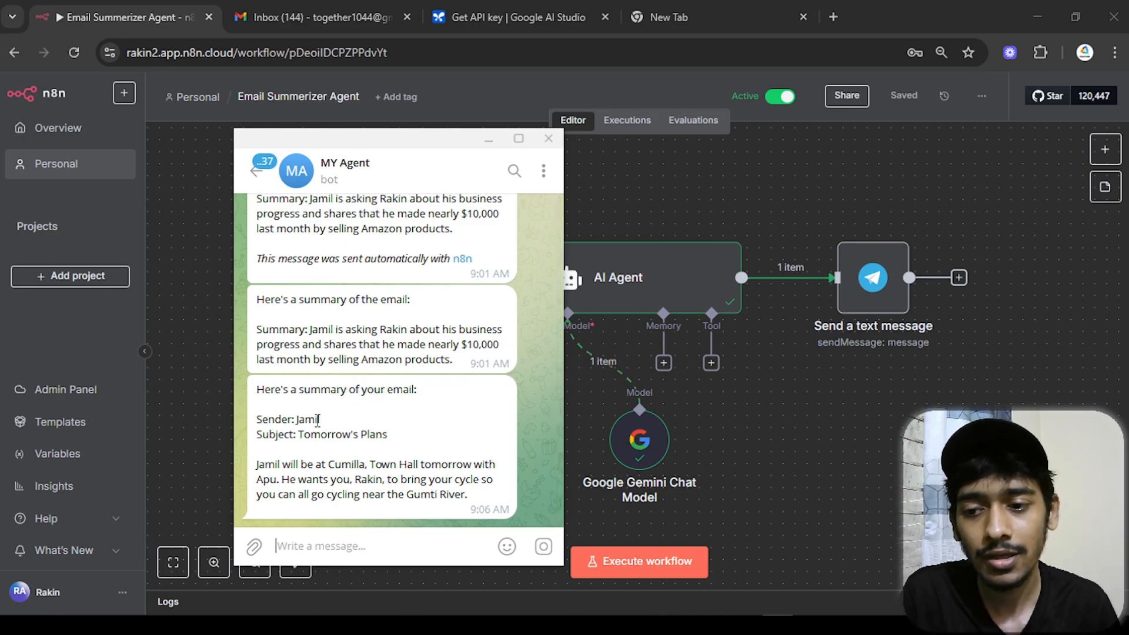
pyautogui.moveTo(324, 420); pyautogui.dragTo(294, 420)
pyautogui.click(404, 431)
pyautogui.moveTo(404, 440); pyautogui.dragTo(311, 439)
pyautogui.moveTo(251, 466); pyautogui.dragTo(365, 471)
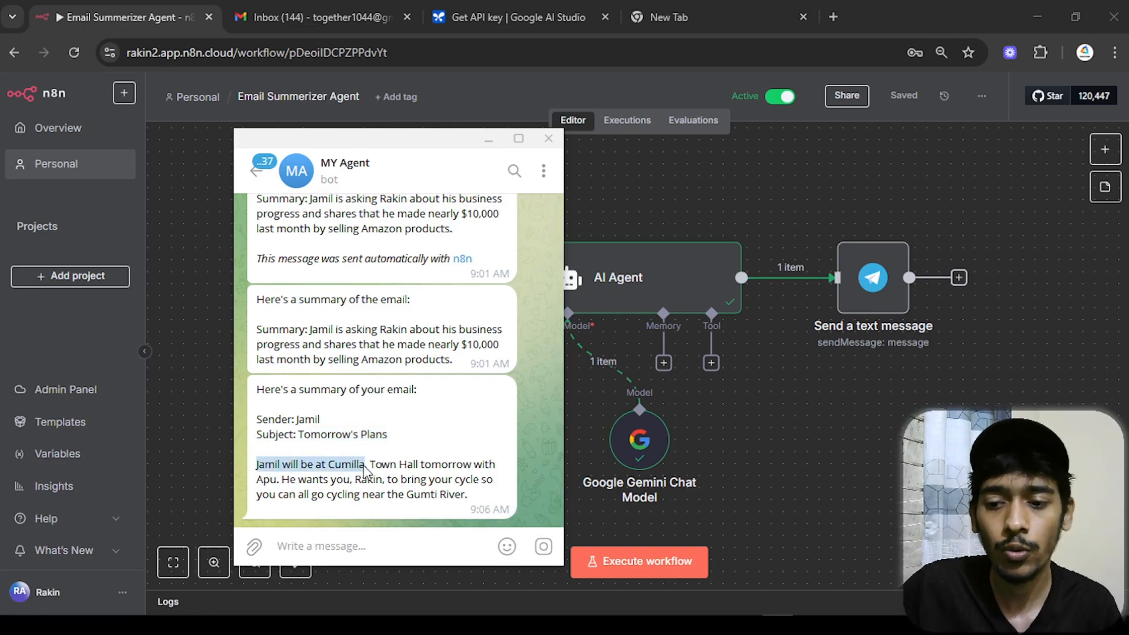
pyautogui.click(318, 493)
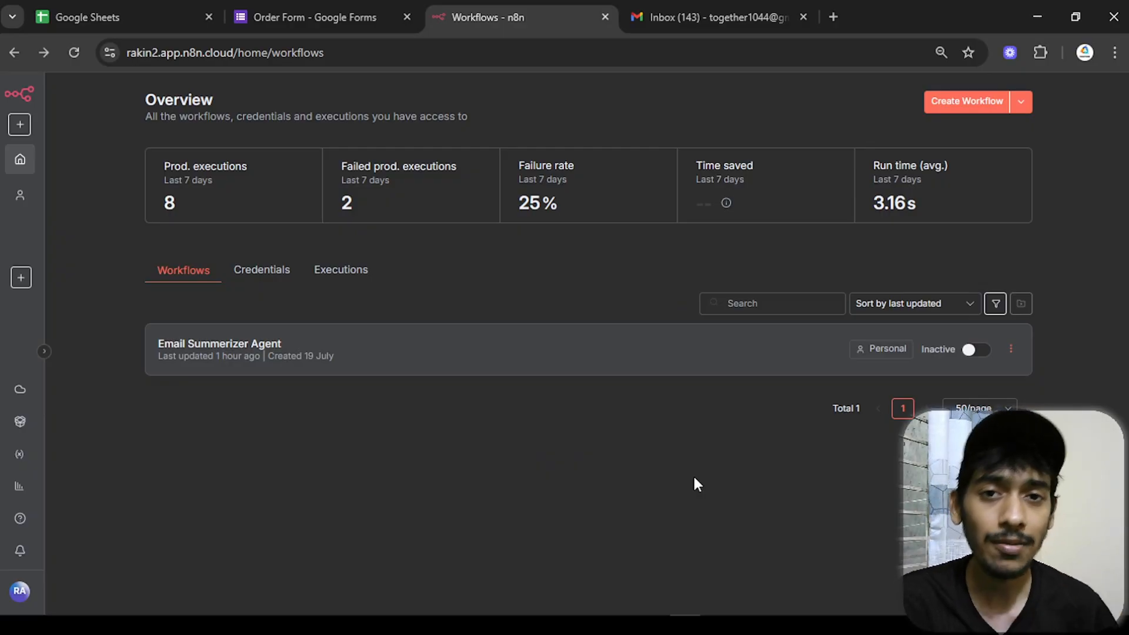
# - Create a new workflow whose first step is a Gmail 'On message received' trigger
pyautogui.click(945, 109)
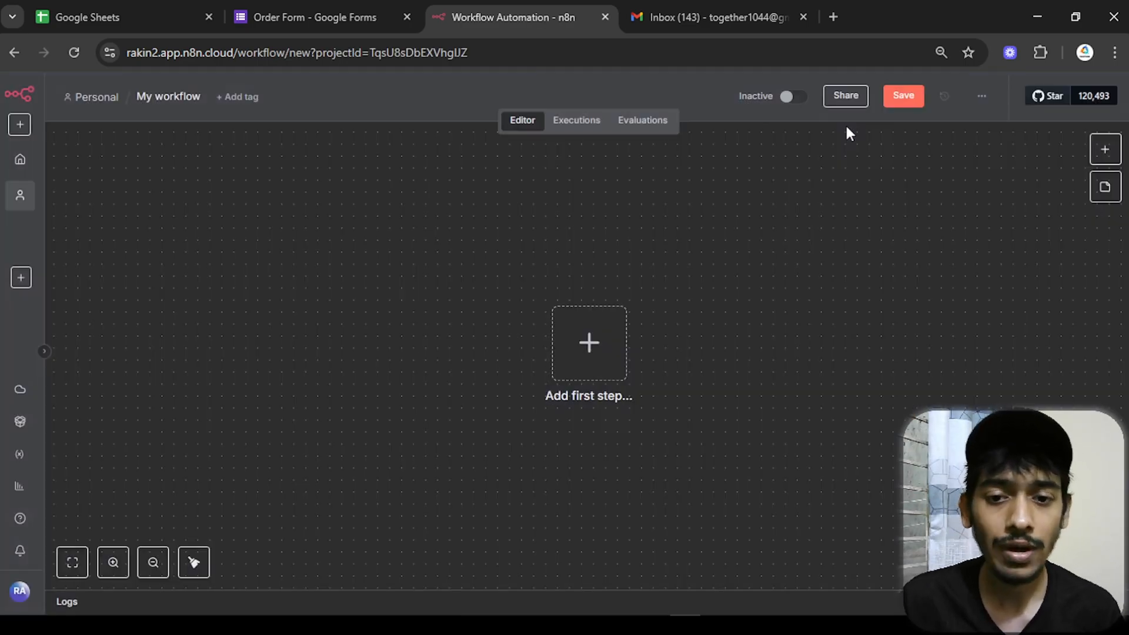
pyautogui.click(602, 351)
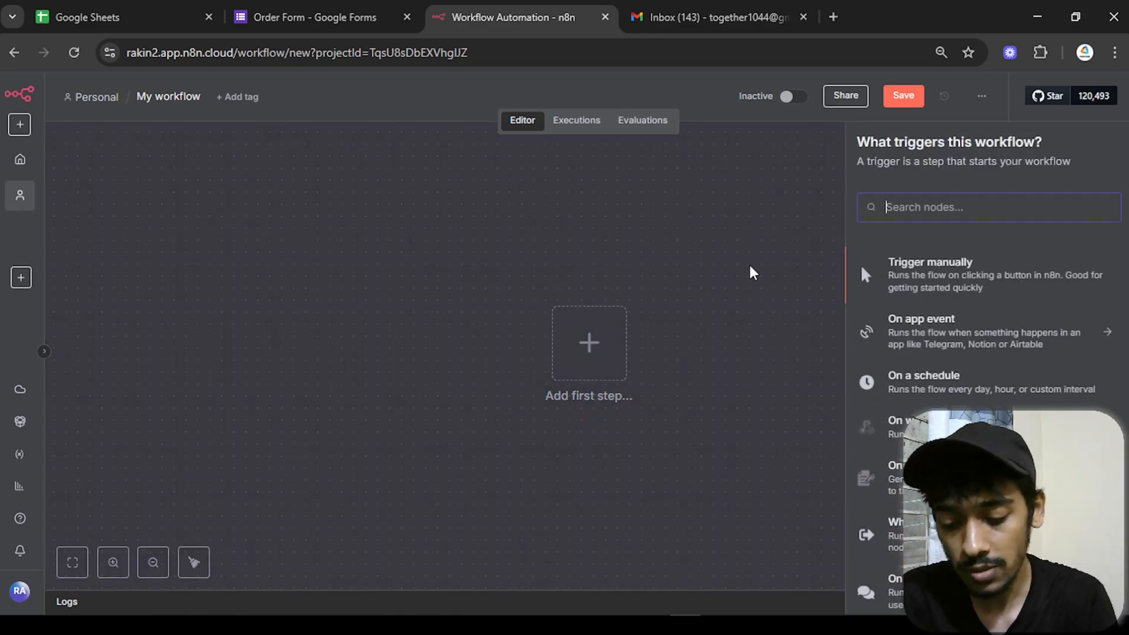
pyautogui.write('gmail')
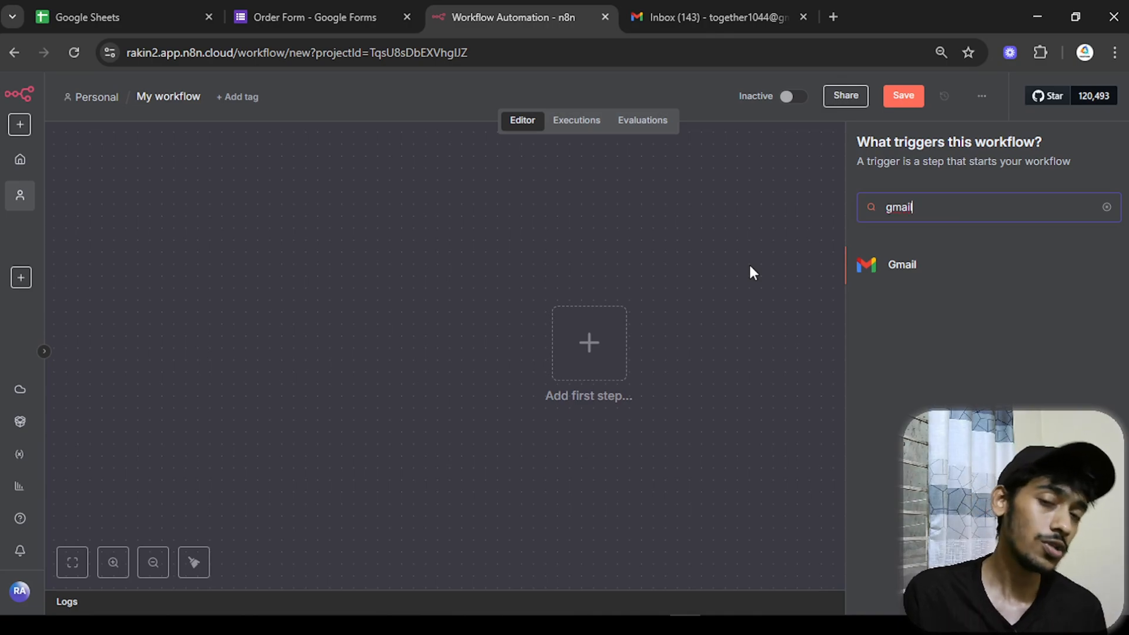
pyautogui.click(876, 268)
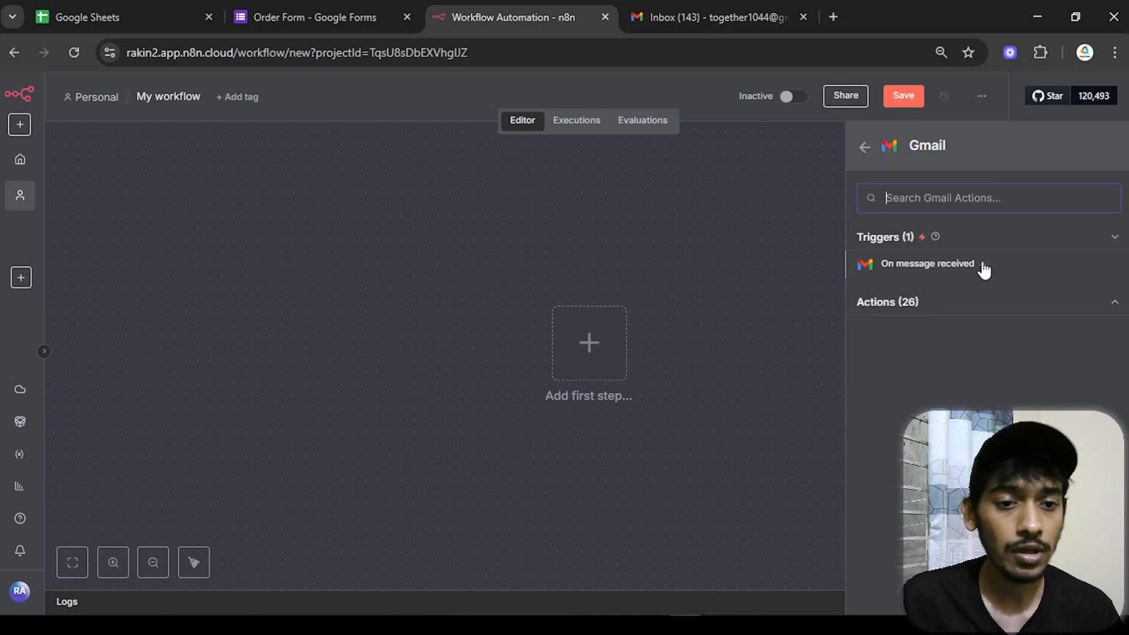
pyautogui.click(889, 270)
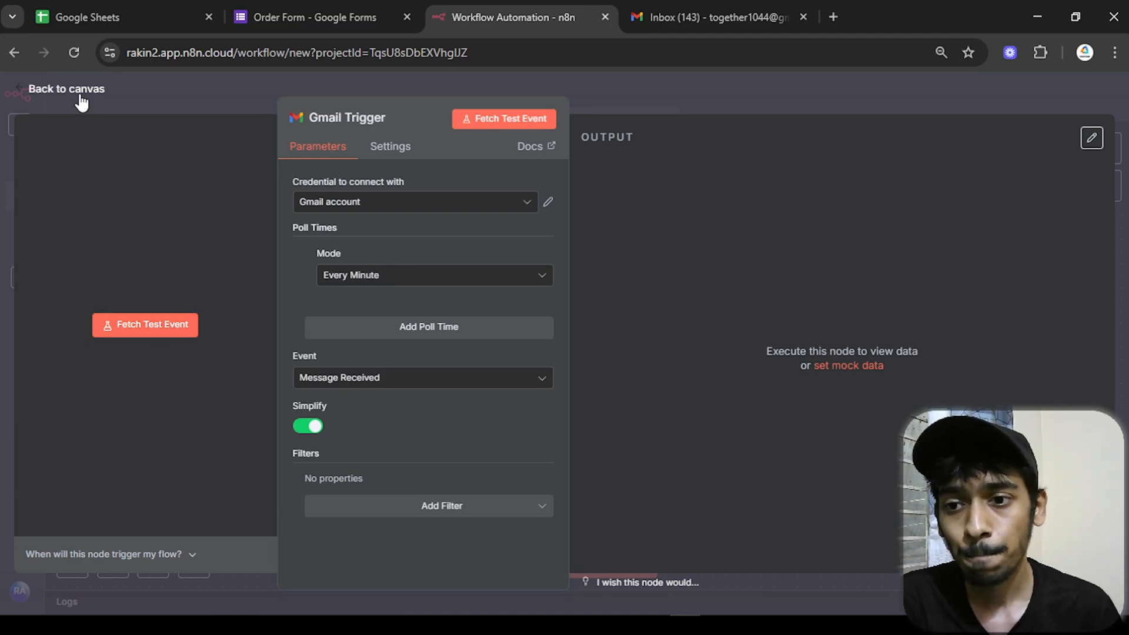
# - Start a new Gmail message and paste in the prepared cycling-plan text from Notepad
pyautogui.click(748, 626)
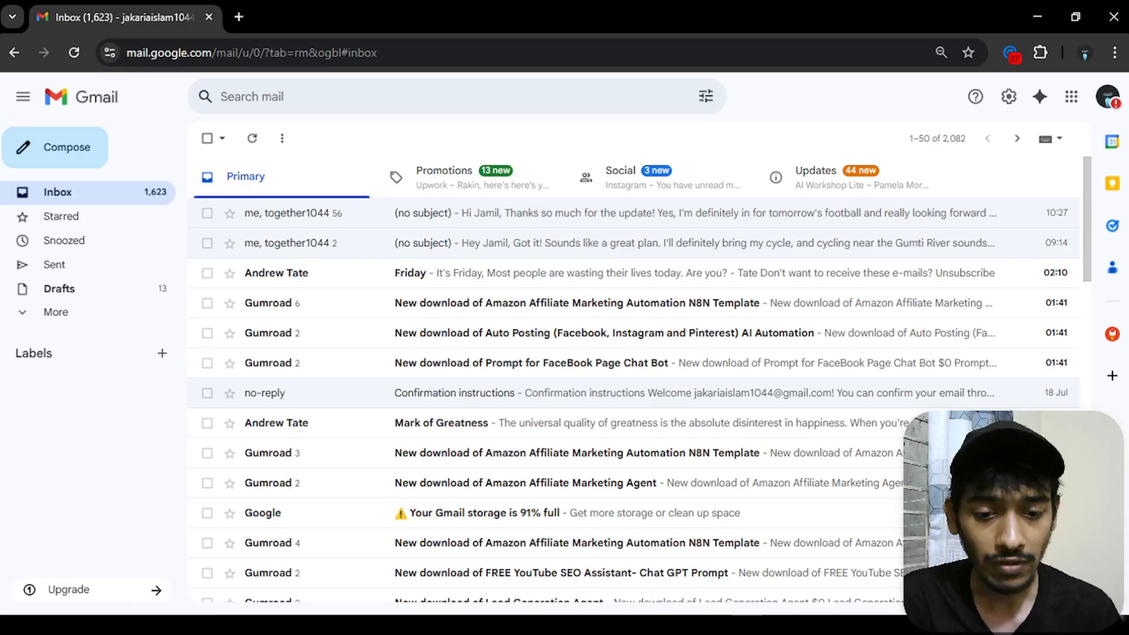
pyautogui.click(85, 158)
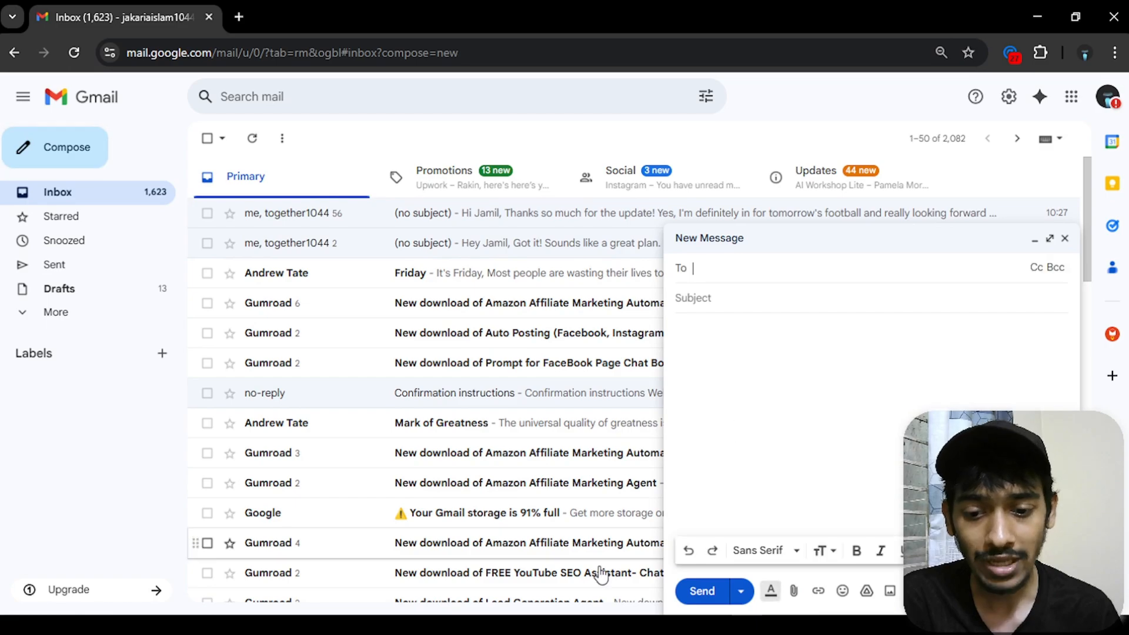
pyautogui.moveTo(500, 626)
pyautogui.click(500, 585)
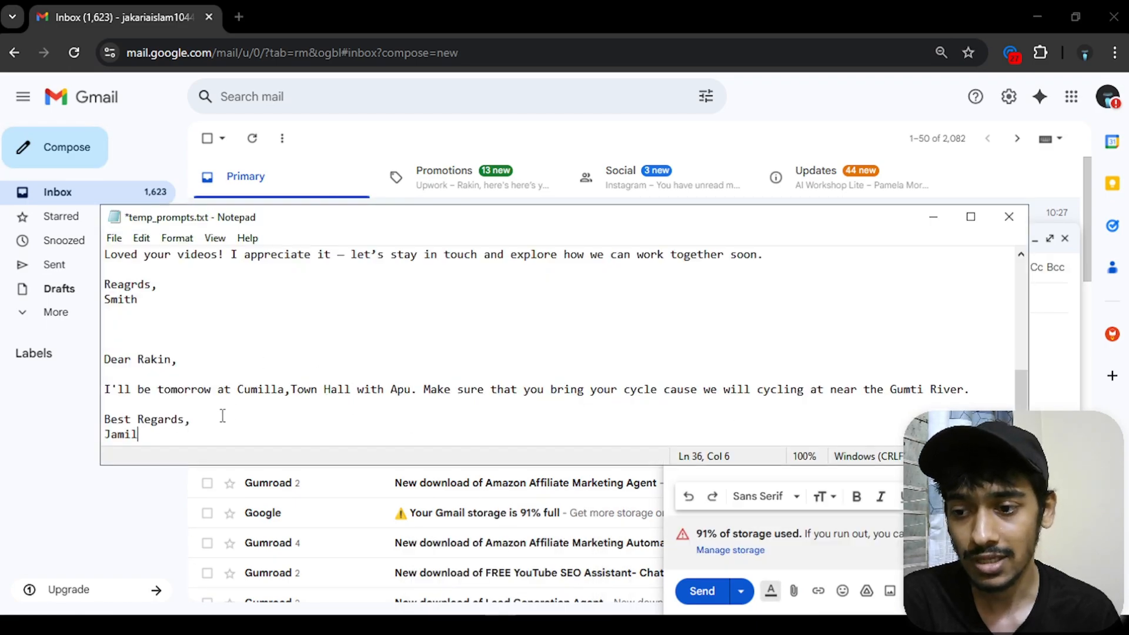
pyautogui.moveTo(167, 434); pyautogui.dragTo(95, 364)
pyautogui.hotkey('ctrl', 'c')
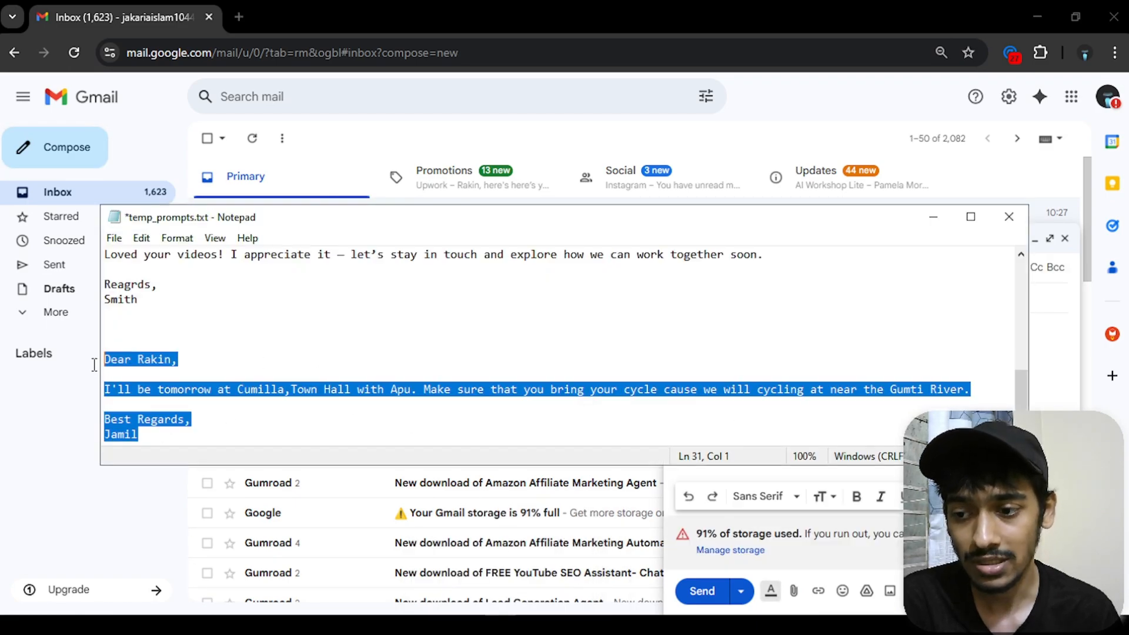
pyautogui.click(933, 217)
pyautogui.click(682, 335)
pyautogui.hotkey('ctrl', 'v')
# - Address the email to the watched Gmail account and send it
pyautogui.click(742, 267)
pyautogui.click(835, 299)
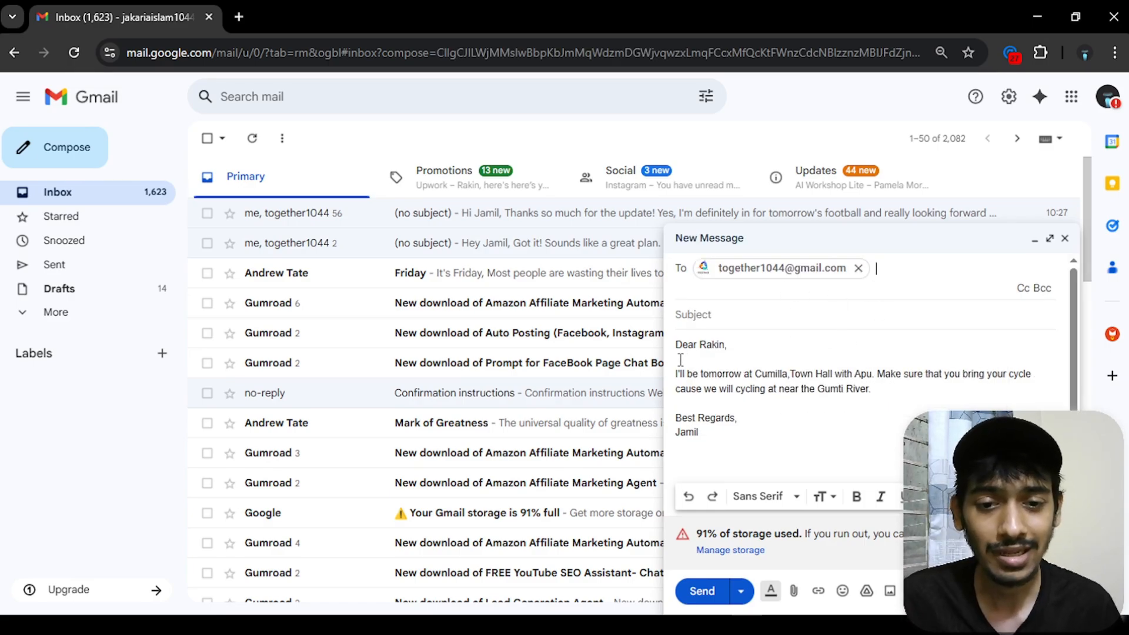
pyautogui.click(752, 374)
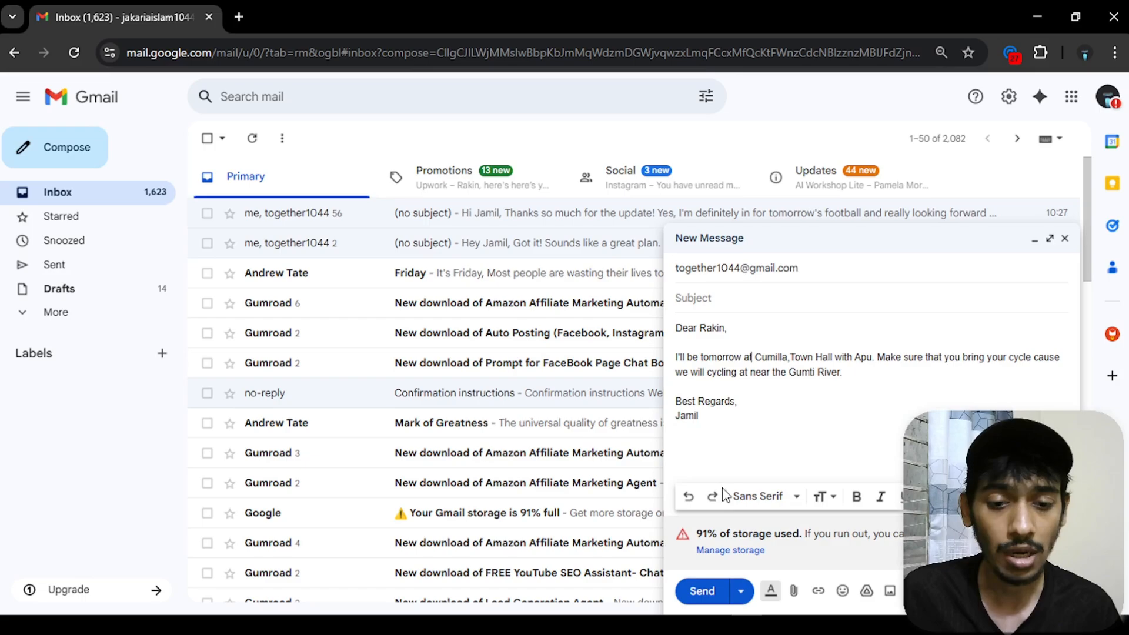
pyautogui.click(700, 591)
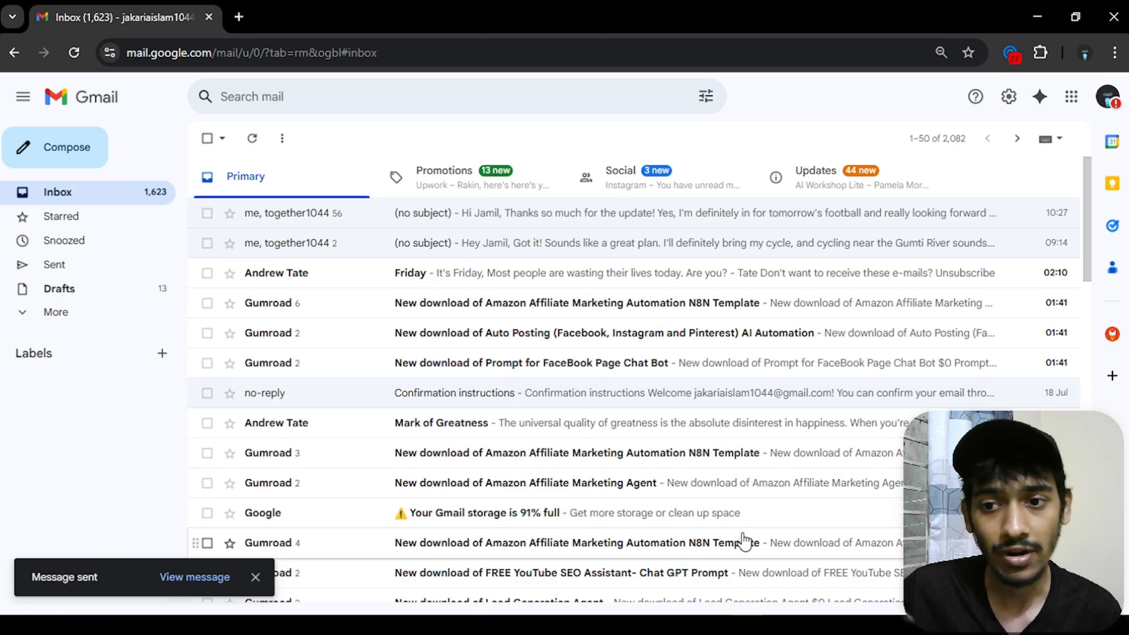
# - Fetch a test event in the Gmail Trigger and check the new email's snippet in the output
pyautogui.click(686, 625)
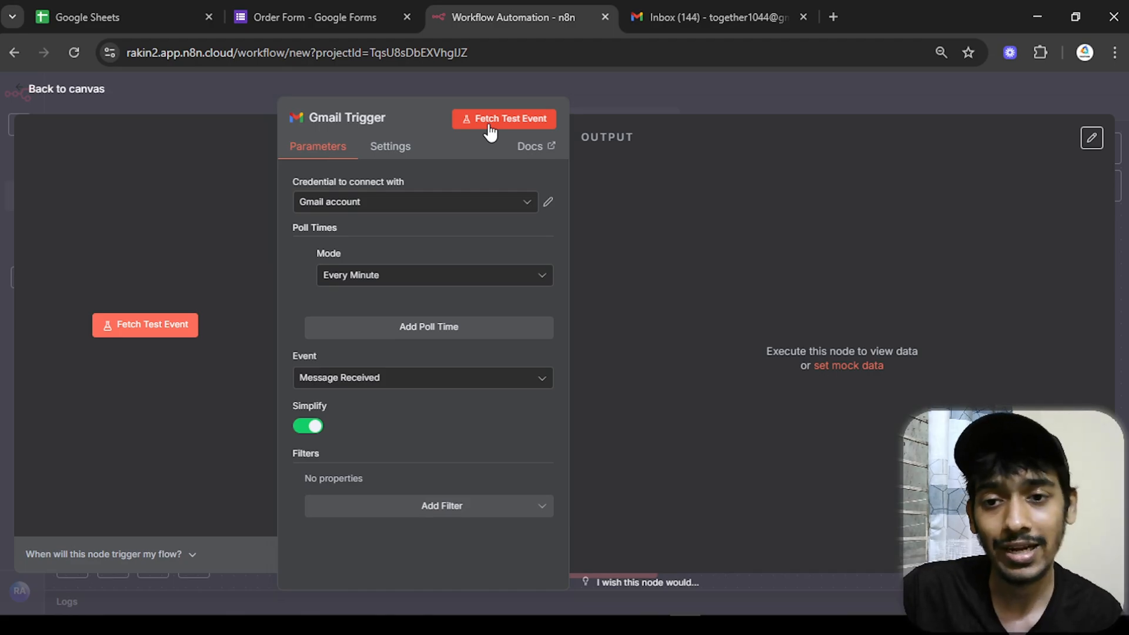
pyautogui.click(488, 123)
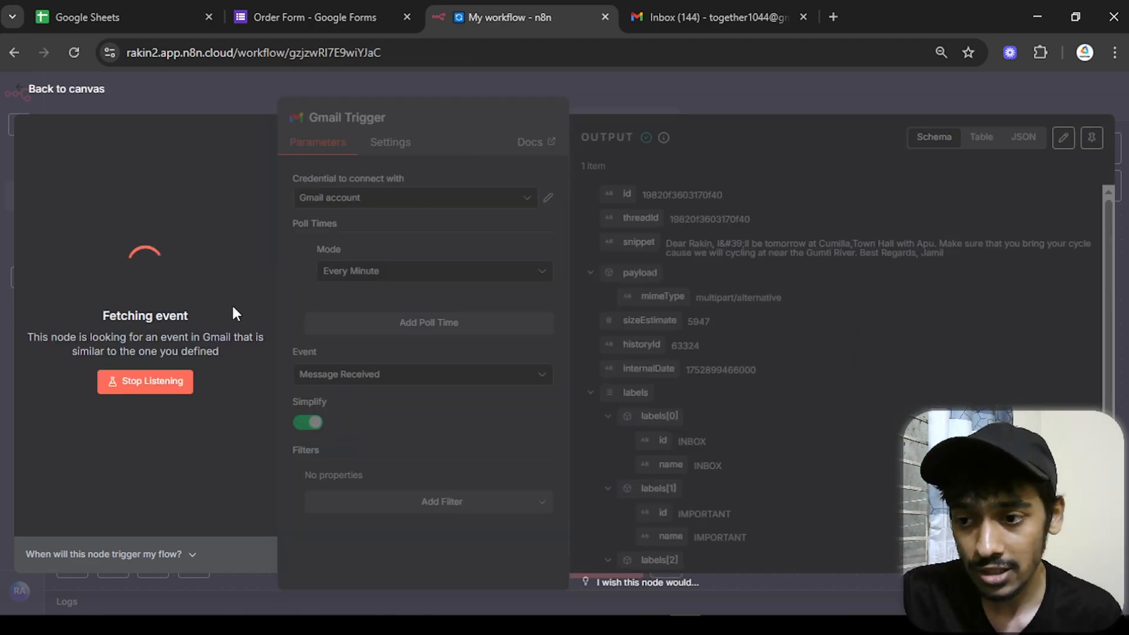
pyautogui.moveTo(688, 242); pyautogui.dragTo(864, 242)
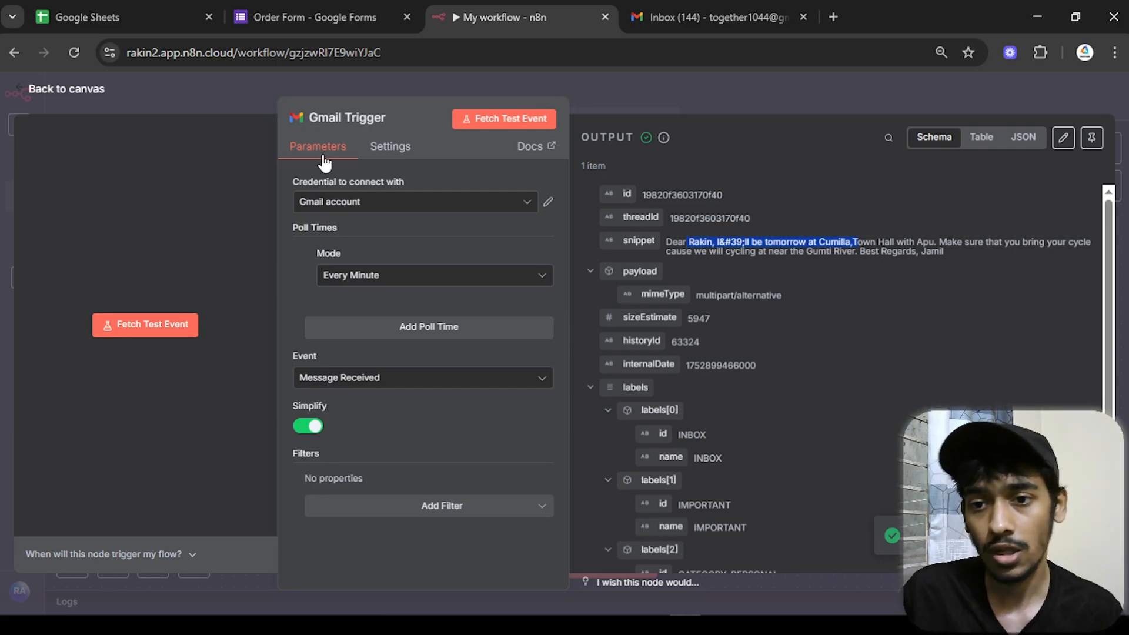
# - Reopen the Gmail Trigger node from the canvas and inspect its output labels, such as INBOX
pyautogui.click(94, 91)
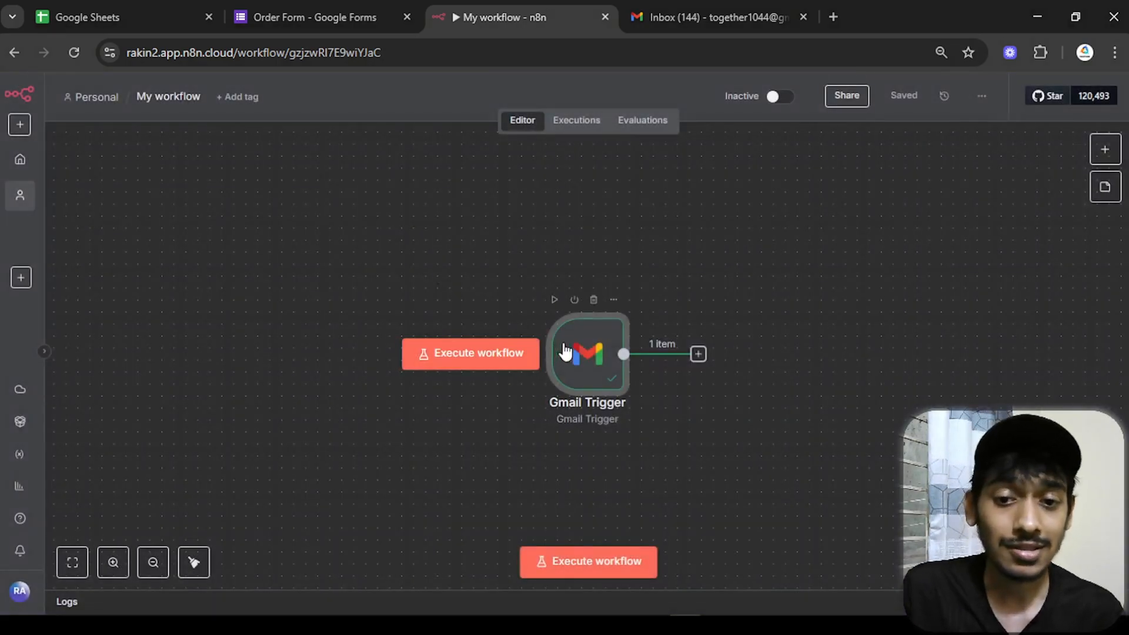
pyautogui.moveTo(649, 393); pyautogui.dragTo(502, 341)
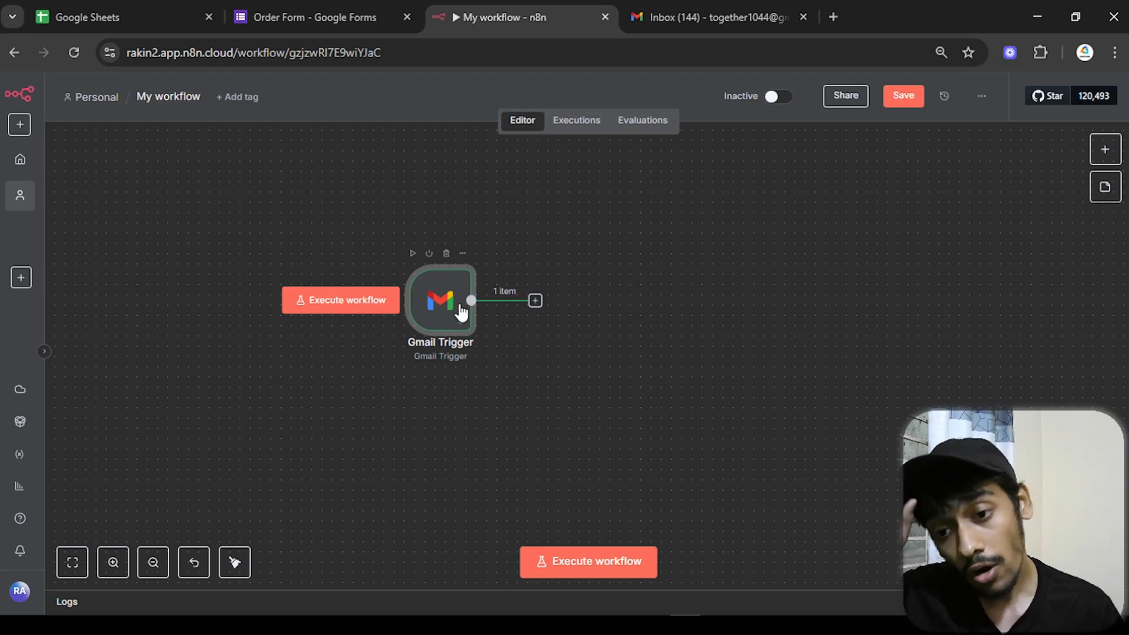
pyautogui.doubleClick(459, 306)
pyautogui.scroll(-3, 710, 388)
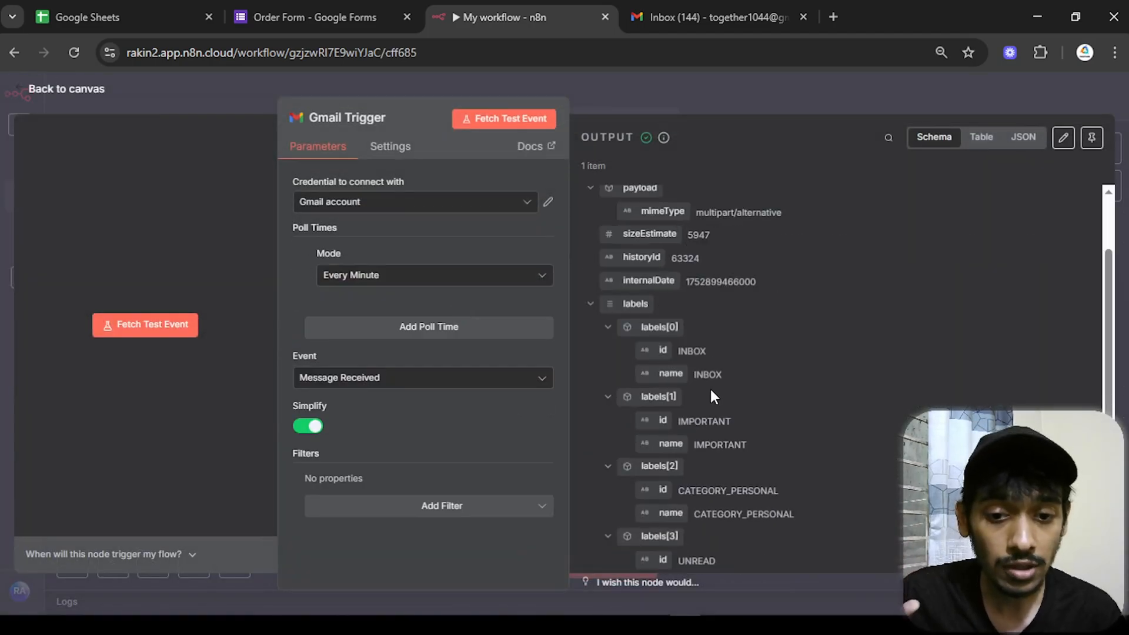
pyautogui.doubleClick(692, 352)
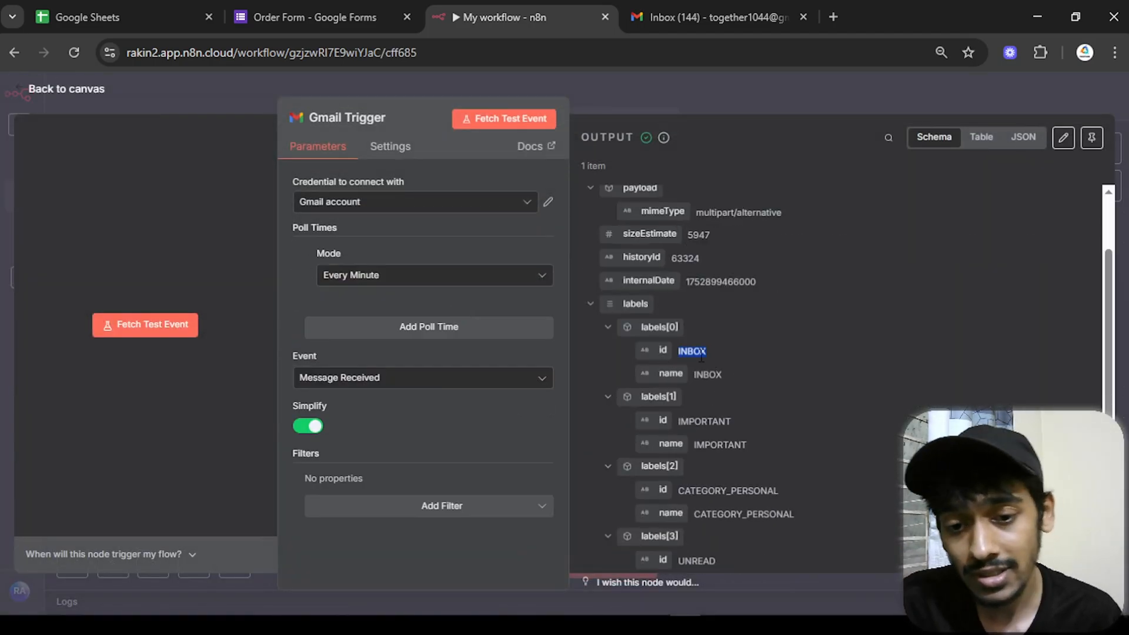
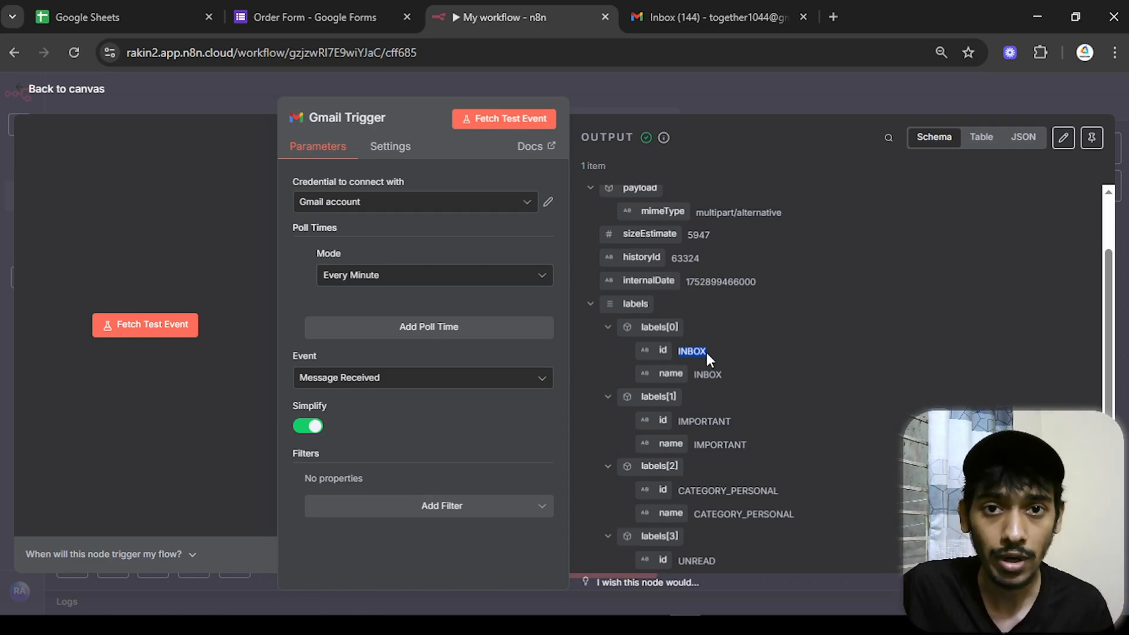
# - Close the Gmail Trigger panel and return to the canvas showing its 1 output item
pyautogui.click(99, 91)
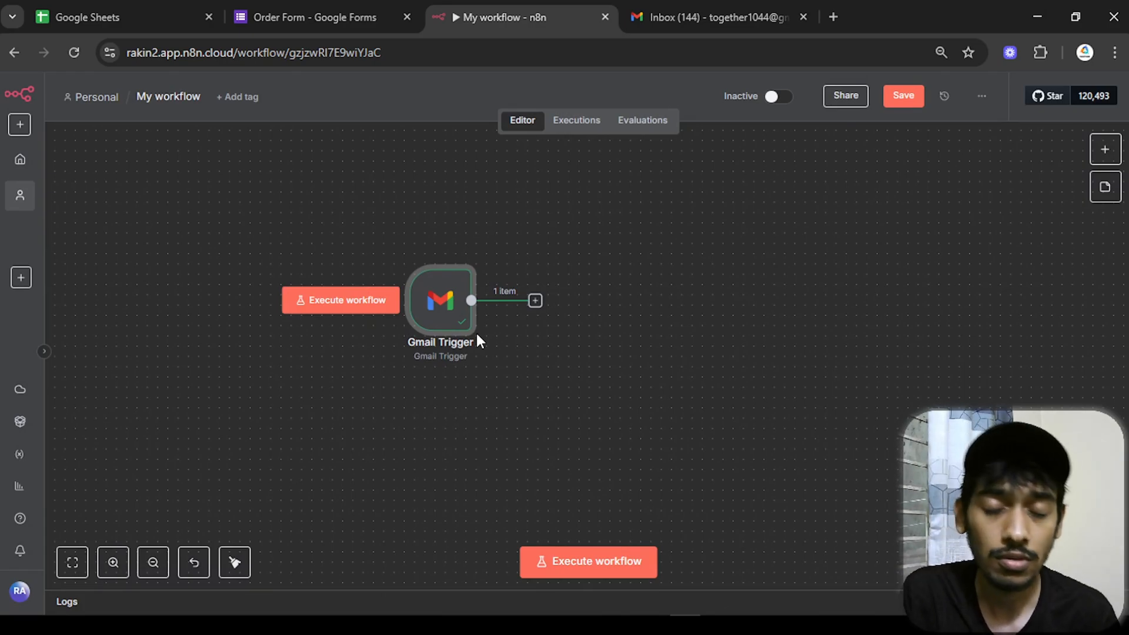
# - Add a Filter node after the Gmail Trigger, comparing the first label id (labels[0].id)
pyautogui.click(536, 301)
pyautogui.write('fil')
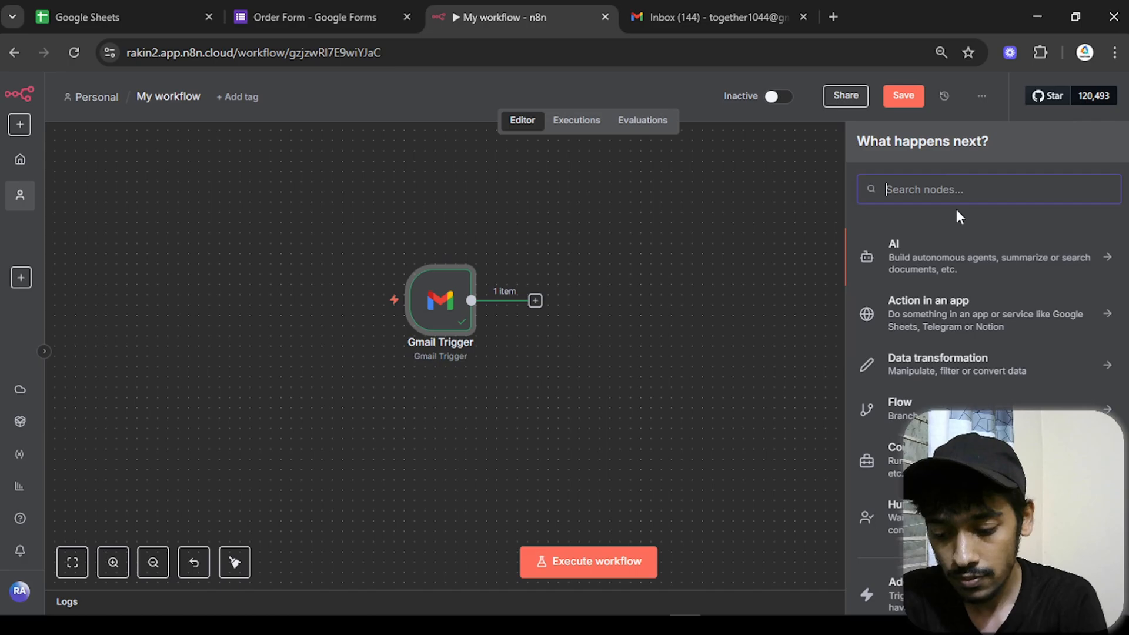
pyautogui.write('ter')
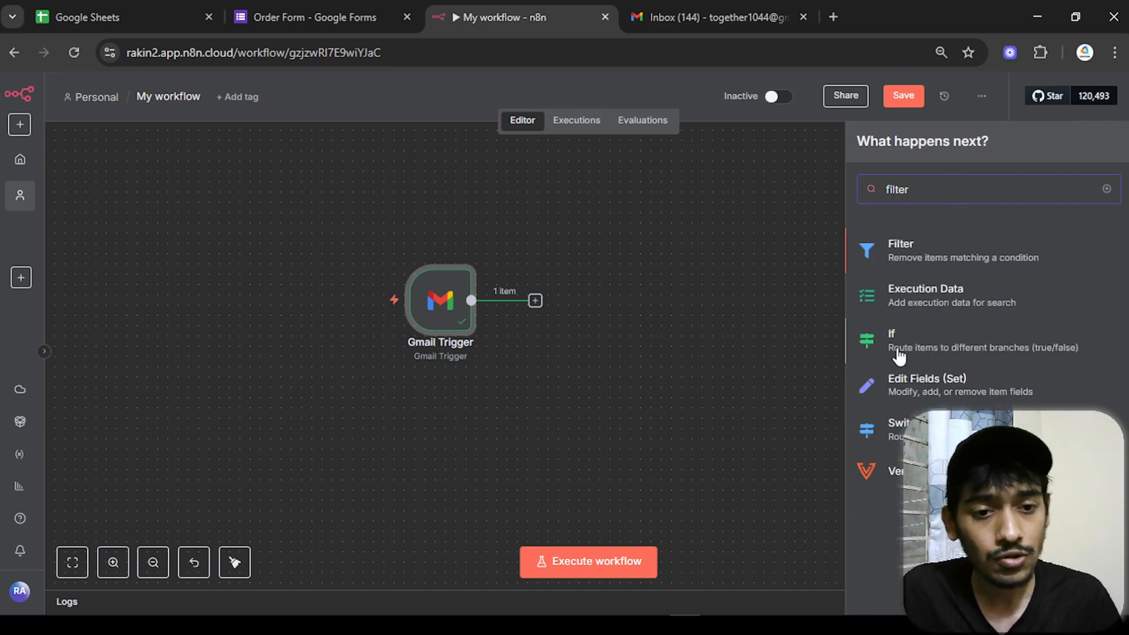
pyautogui.click(914, 254)
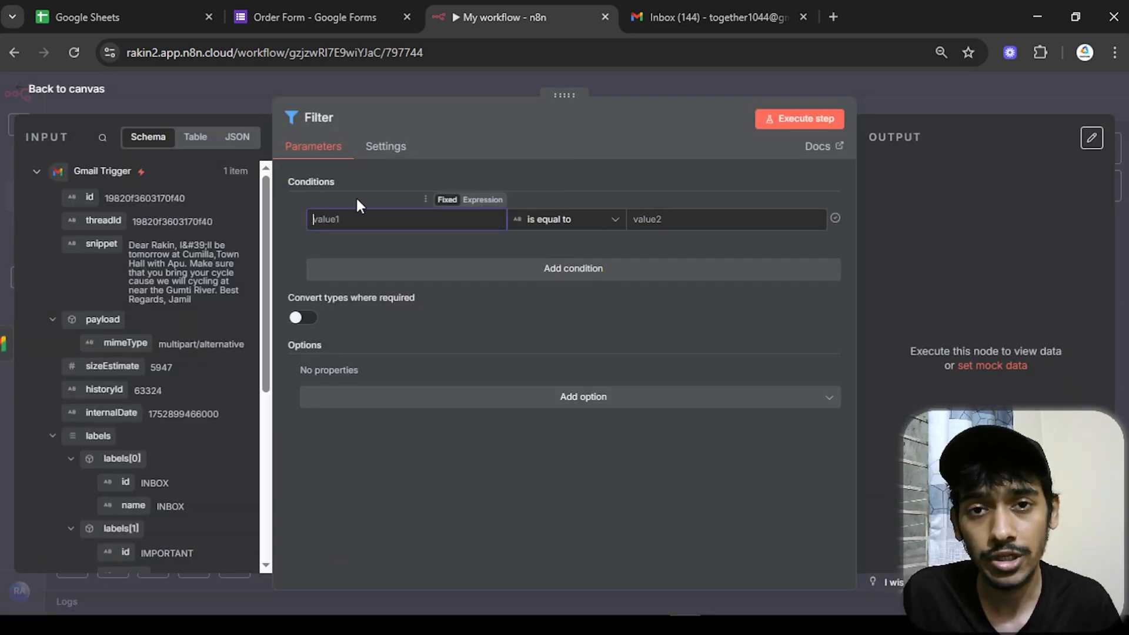
pyautogui.click(348, 229)
pyautogui.scroll(-3, 198, 362)
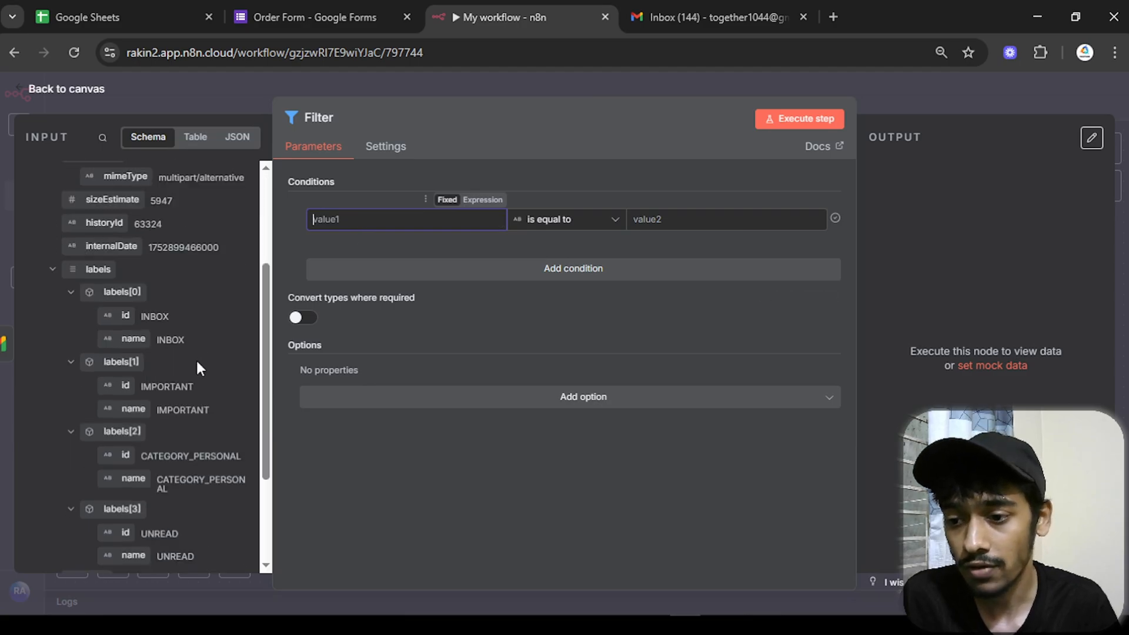
pyautogui.scroll(-1, 137, 235)
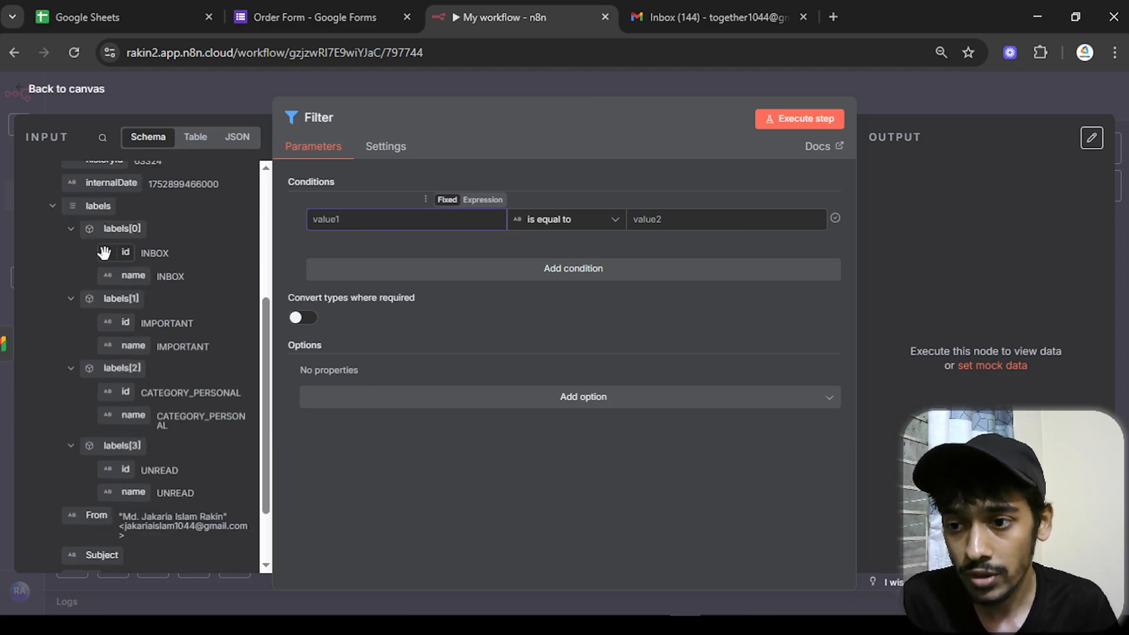
pyautogui.moveTo(105, 249); pyautogui.dragTo(316, 219)
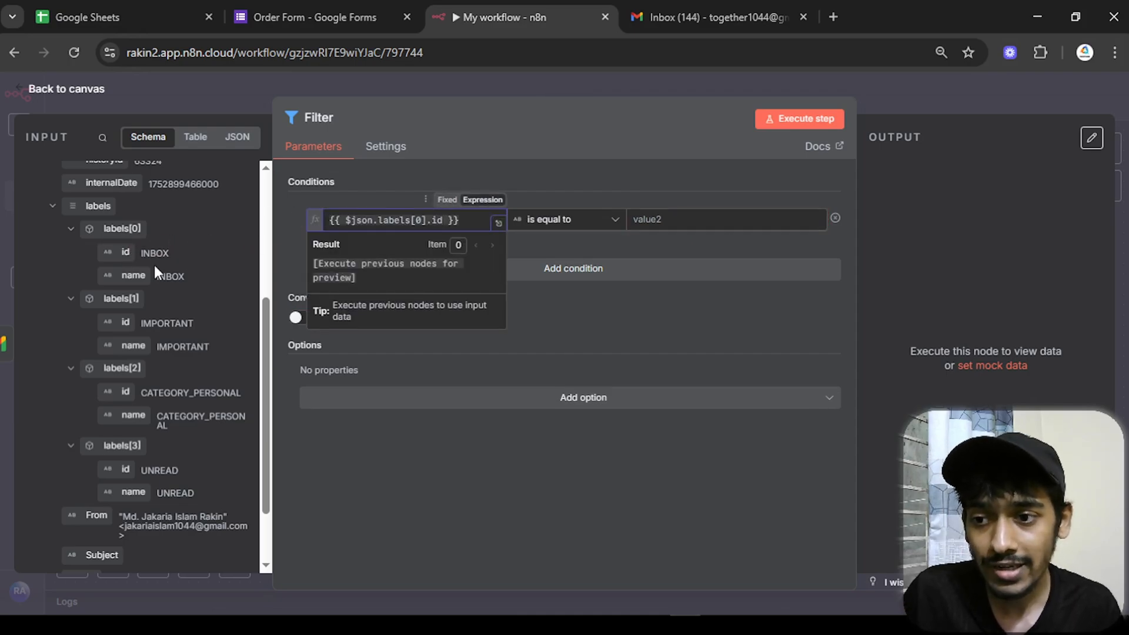
# - Make the filter match INBOX, test it to keep 1 item, and return to canvas
pyautogui.click(175, 251)
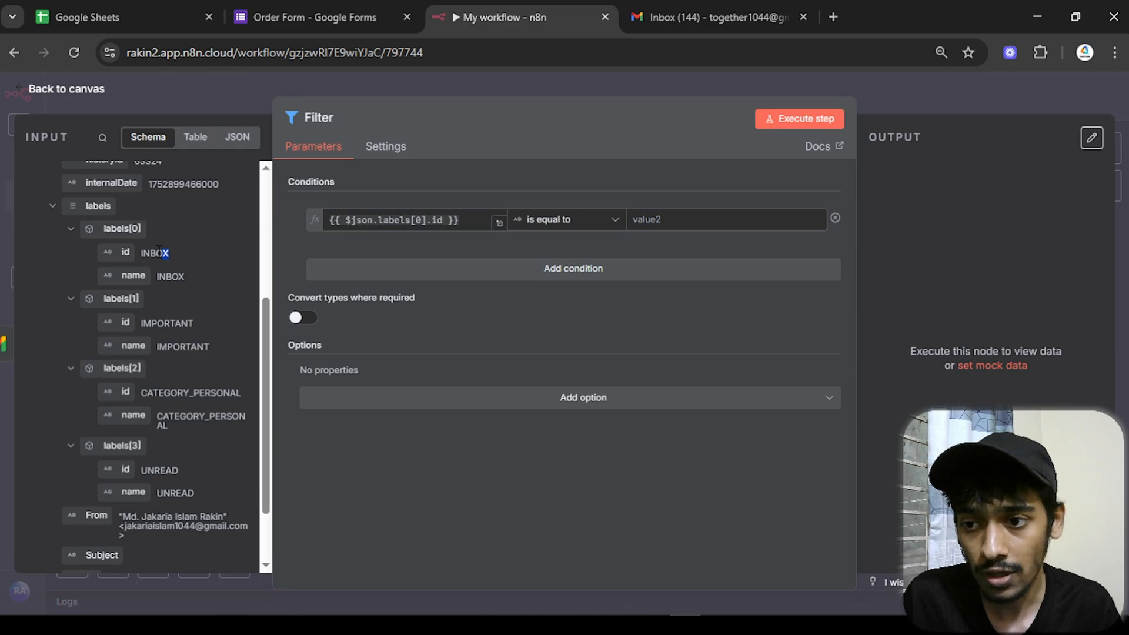
pyautogui.moveTo(175, 253); pyautogui.dragTo(140, 252)
pyautogui.rightClick(153, 253)
pyautogui.click(176, 274)
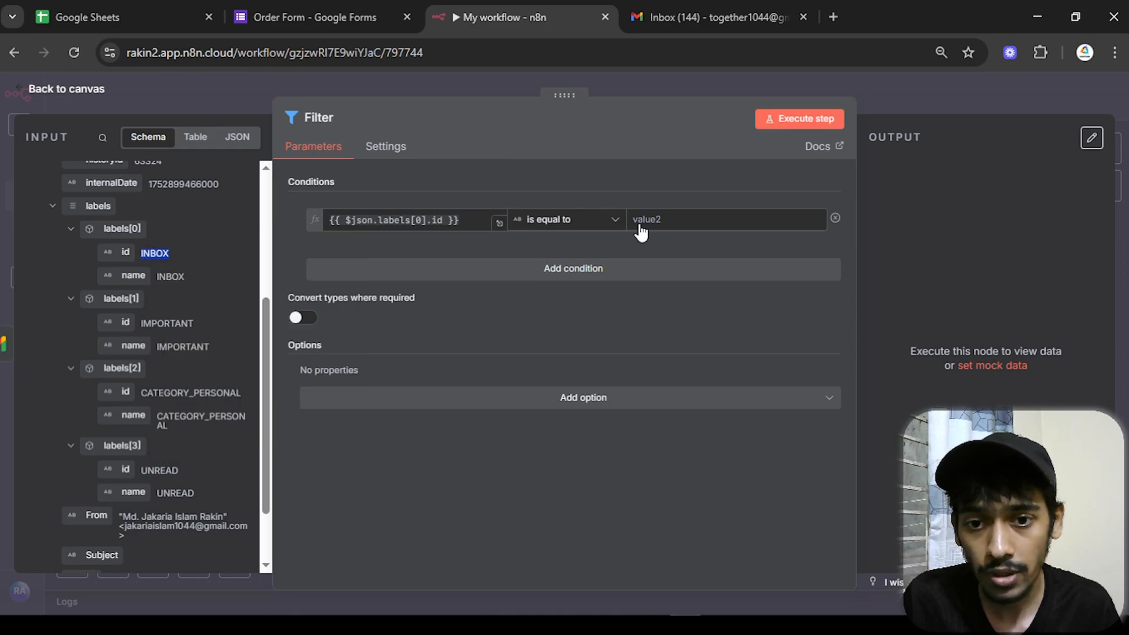
pyautogui.rightClick(659, 225)
pyautogui.click(688, 424)
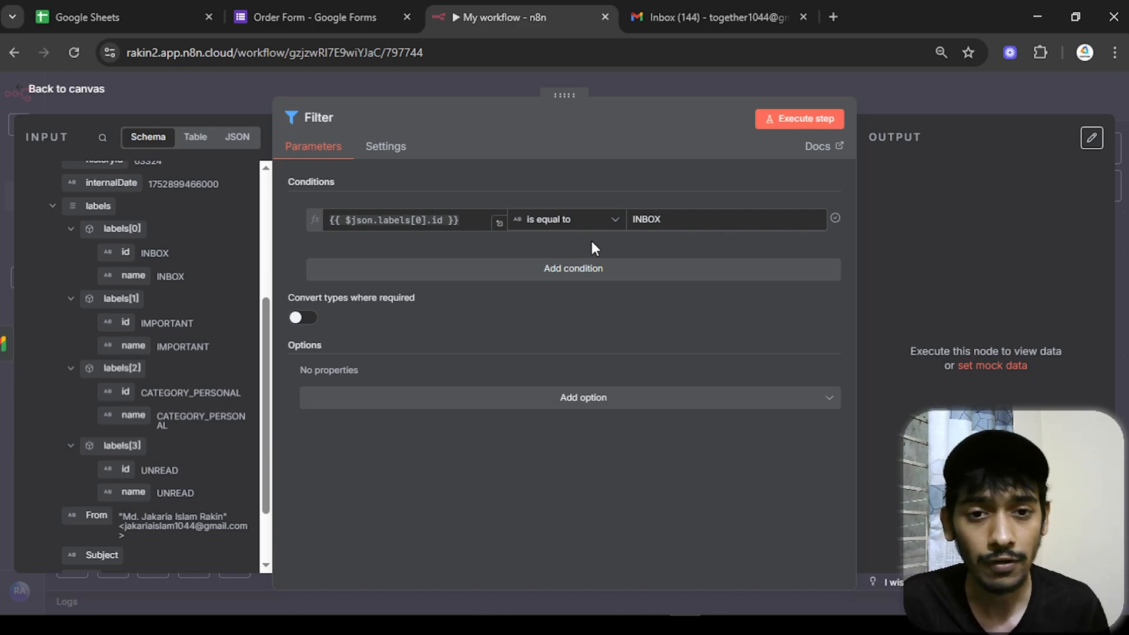
pyautogui.click(825, 127)
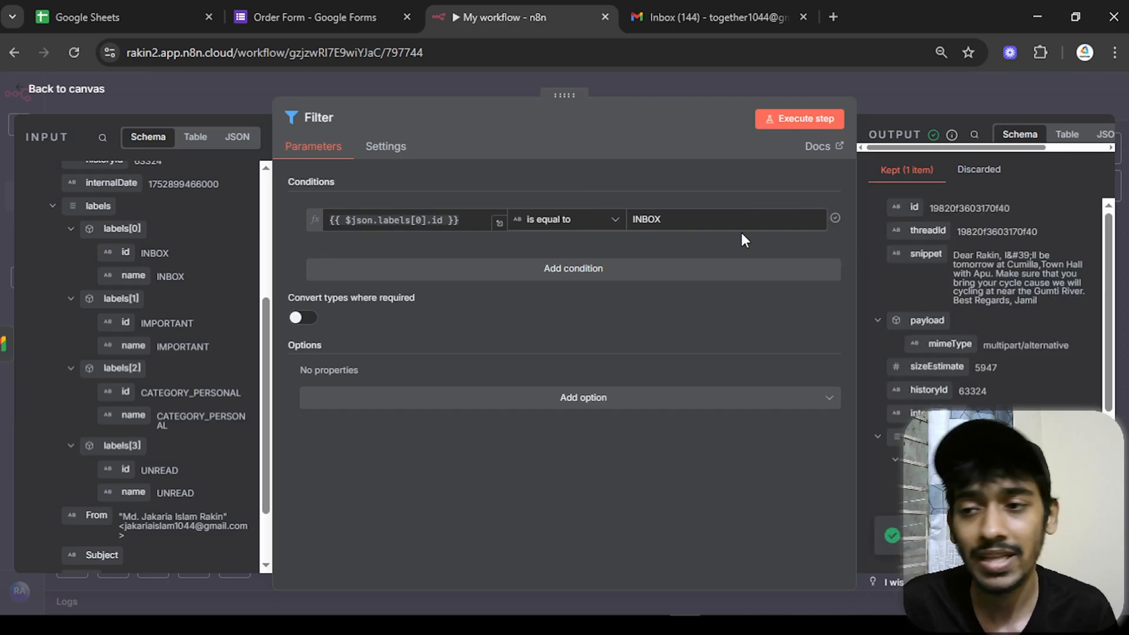
pyautogui.click(38, 94)
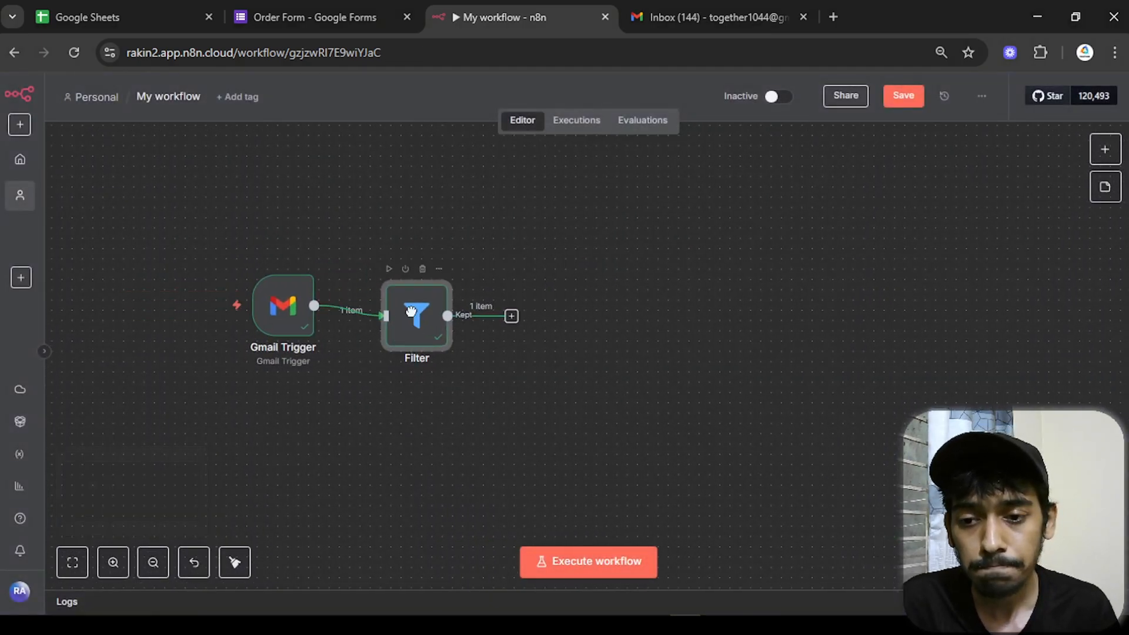
# - Add an AI Agent node after the Filter with the prompt source set to Define below
pyautogui.click(512, 306)
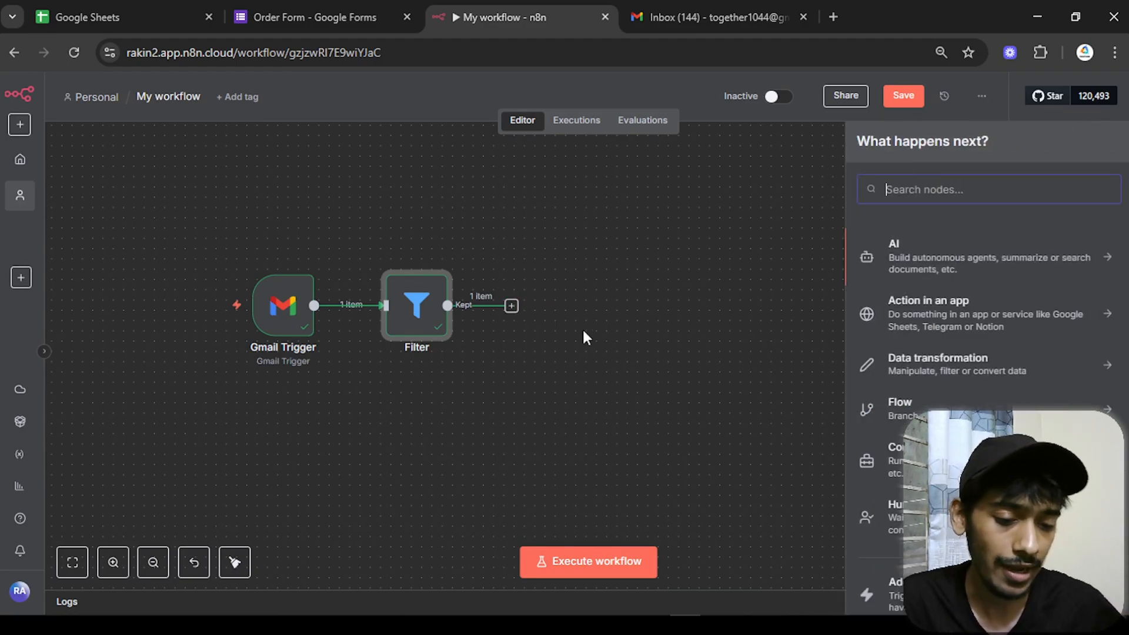
pyautogui.click(893, 271)
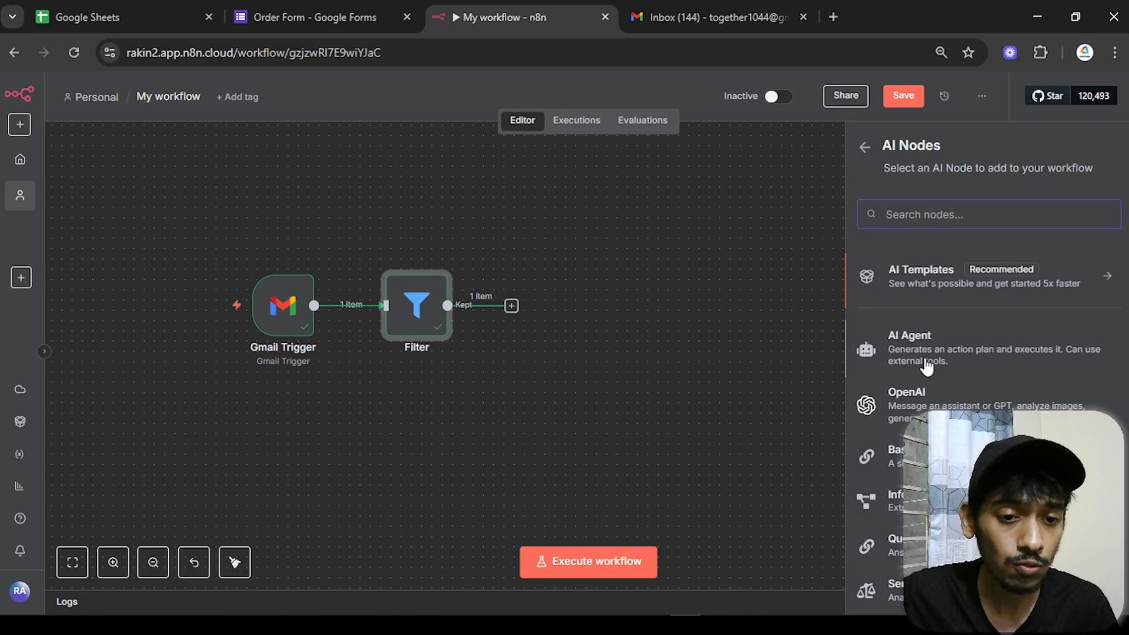
pyautogui.click(896, 366)
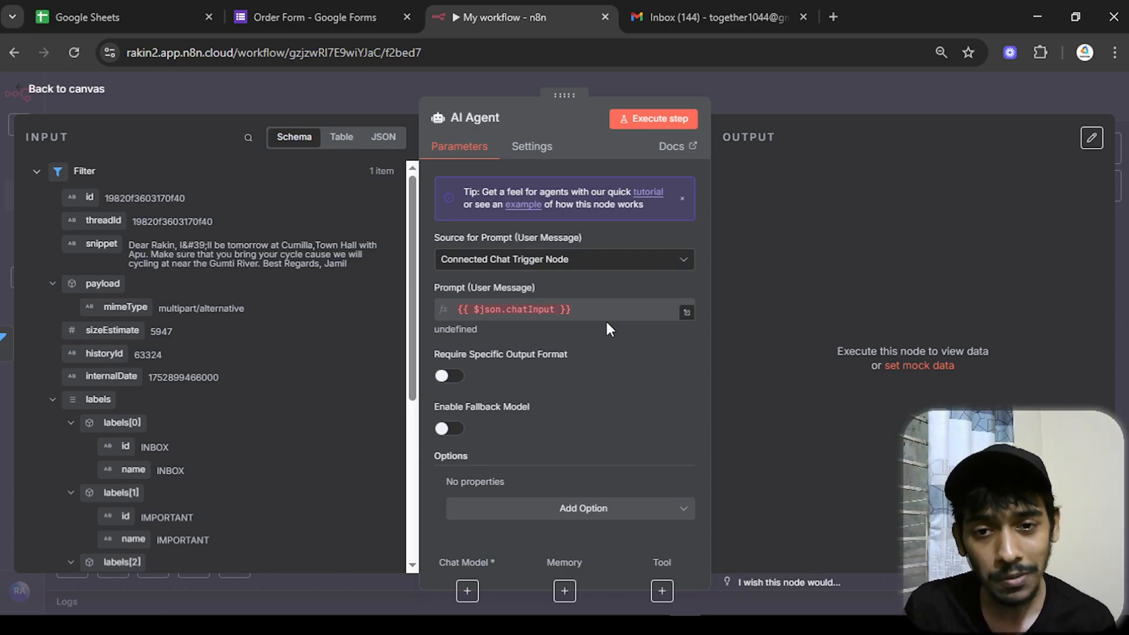
pyautogui.click(513, 263)
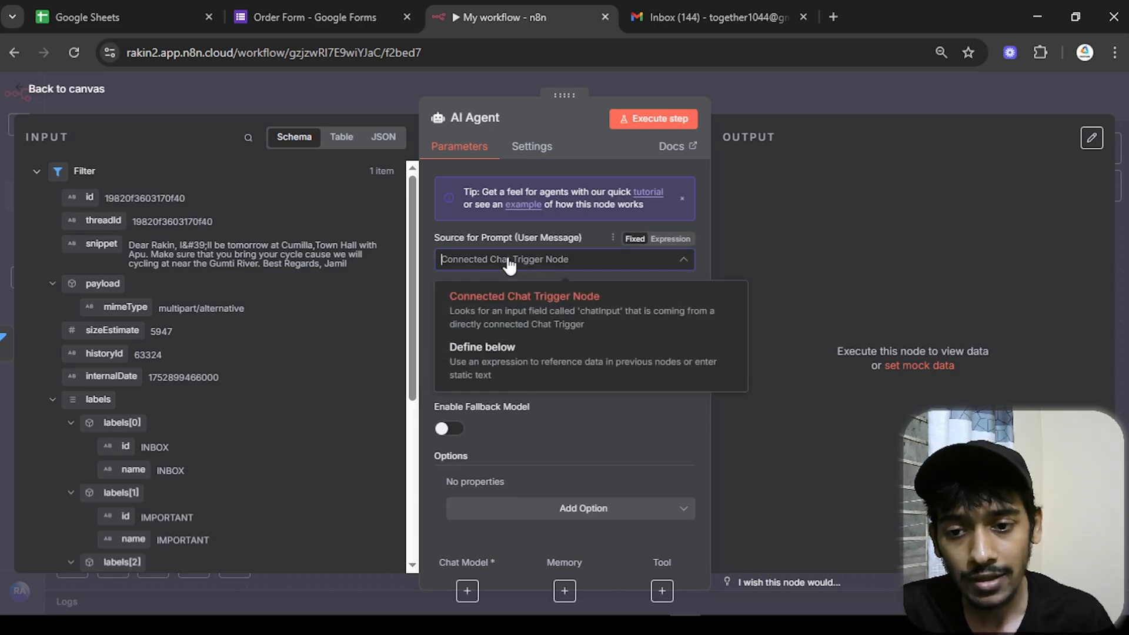
pyautogui.click(456, 369)
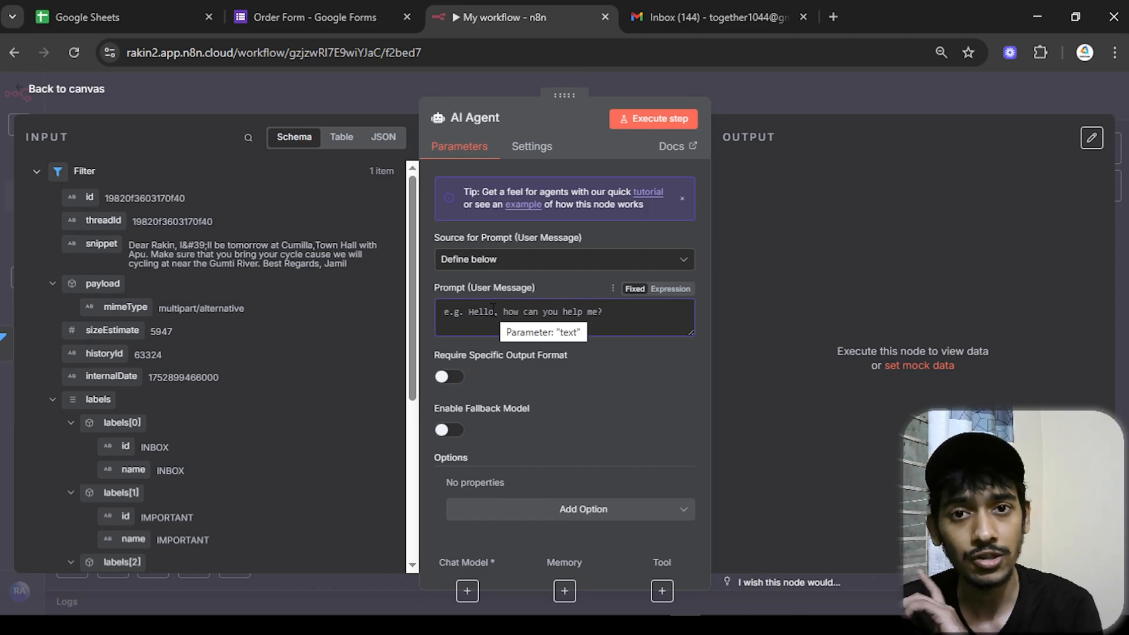
# - Set the agent's prompt to the email snippet expression {{ $json.snippet }}
pyautogui.scroll(-5, 240, 333)
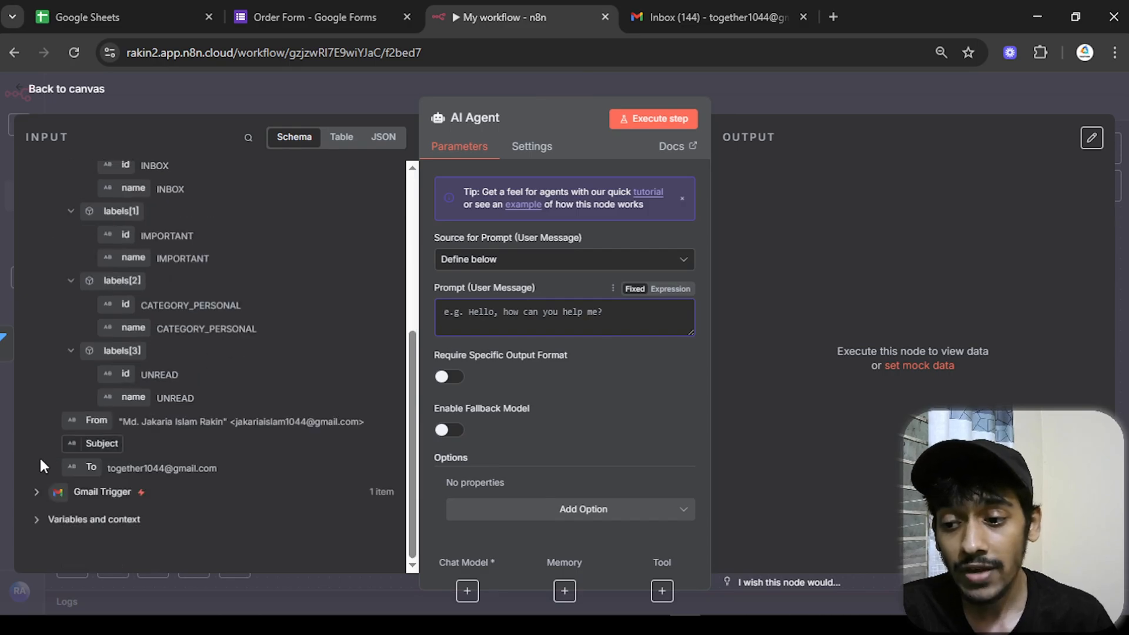
pyautogui.click(36, 493)
pyautogui.scroll(-5, 171, 443)
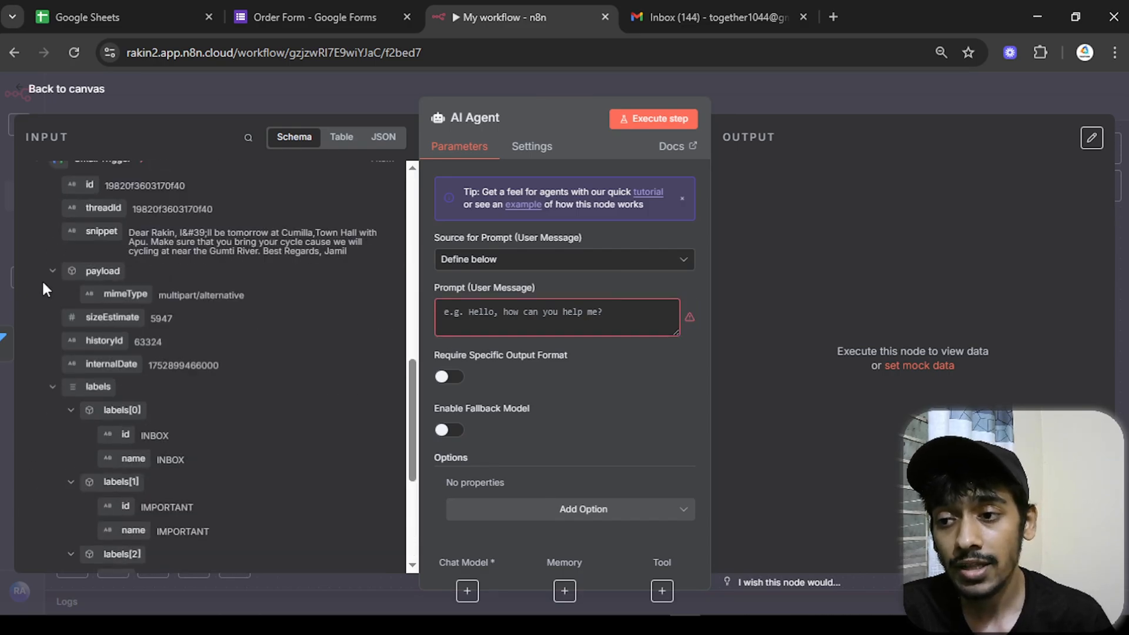
pyautogui.scroll(3, 41, 294)
pyautogui.click(39, 325)
pyautogui.scroll(10, 112, 282)
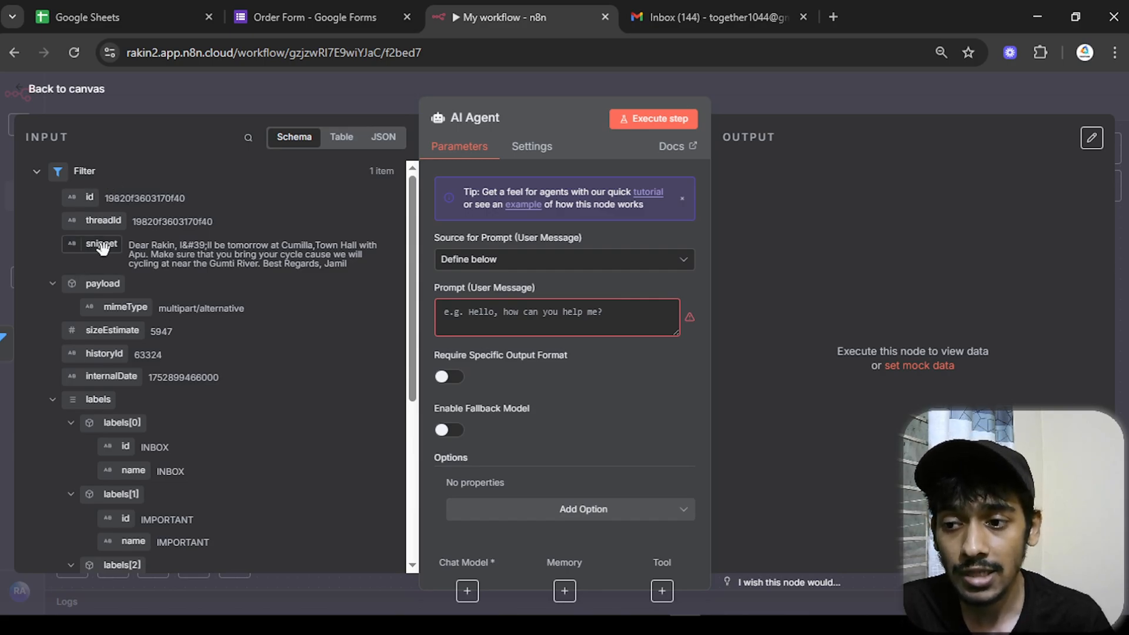
pyautogui.moveTo(101, 247); pyautogui.dragTo(516, 310)
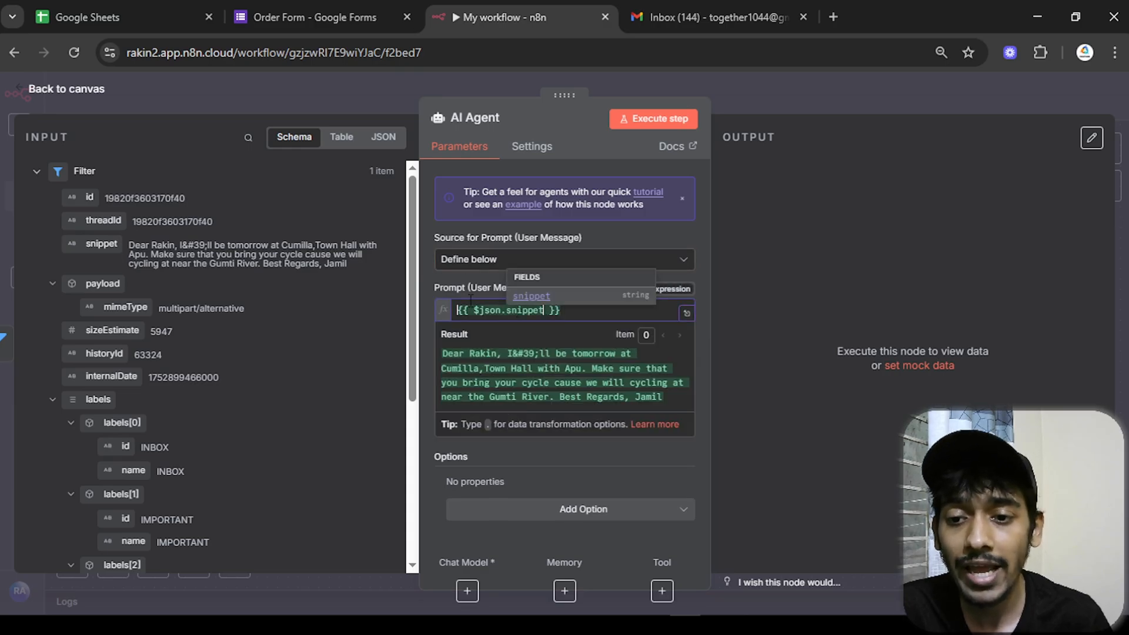
pyautogui.click(421, 280)
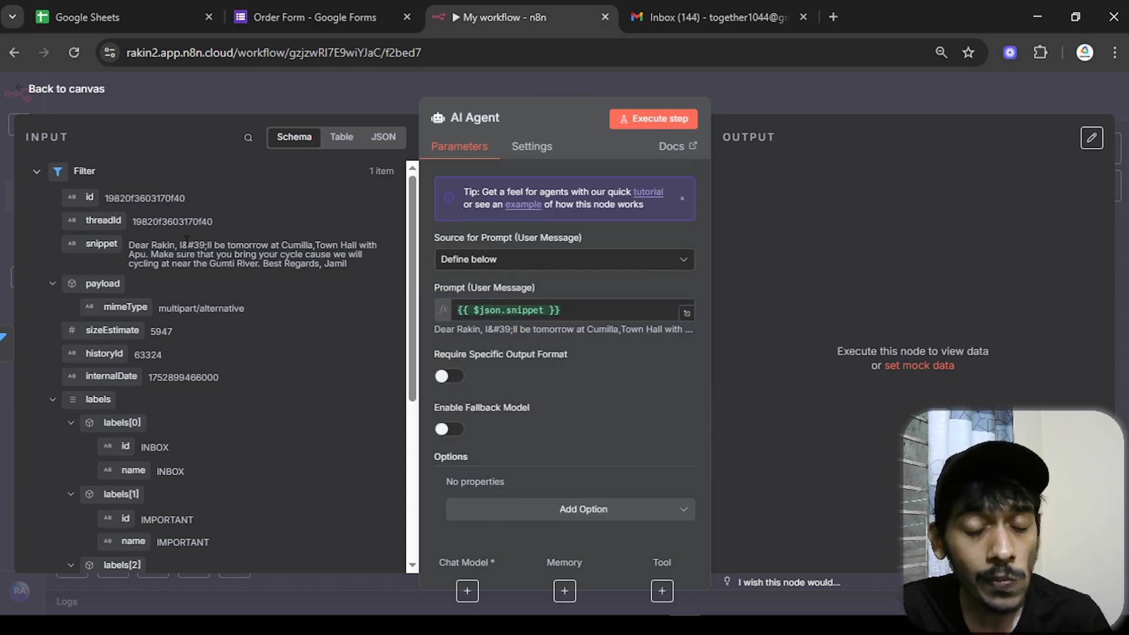
pyautogui.moveTo(129, 245); pyautogui.dragTo(346, 266)
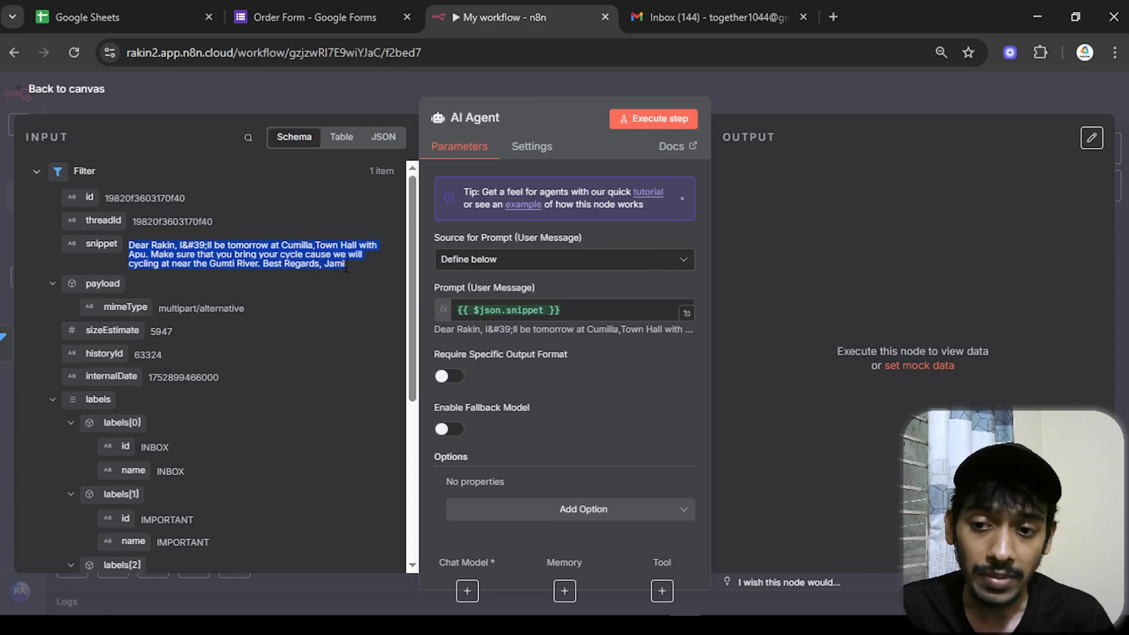
pyautogui.click(425, 292)
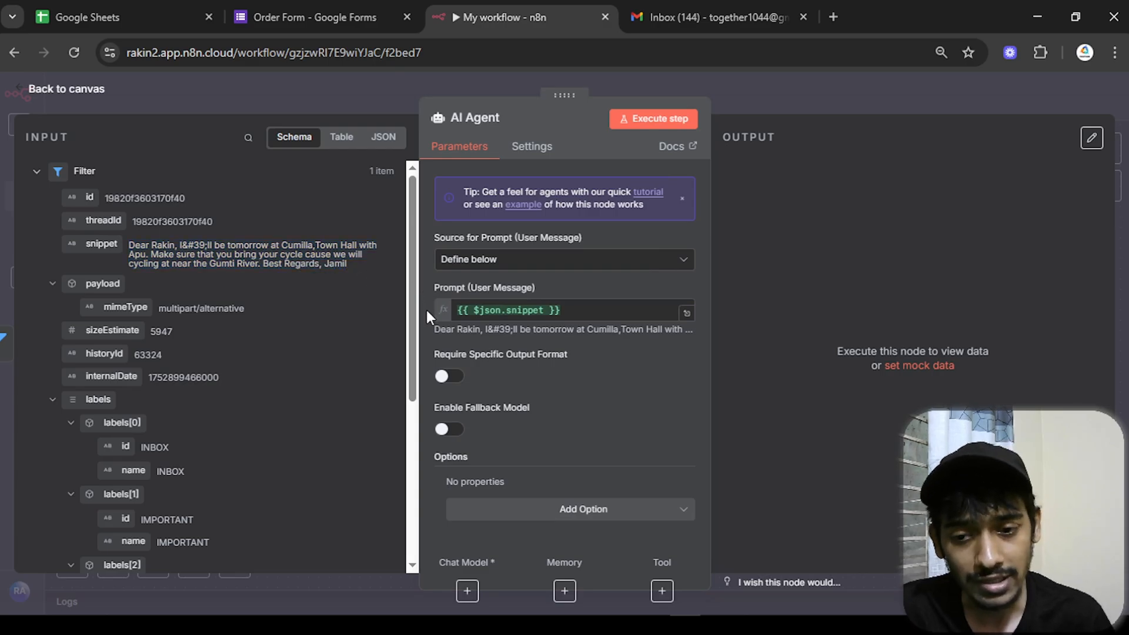
# - Replace the default system message with 'you are a gmail replier for me' plus the user's name
pyautogui.click(569, 517)
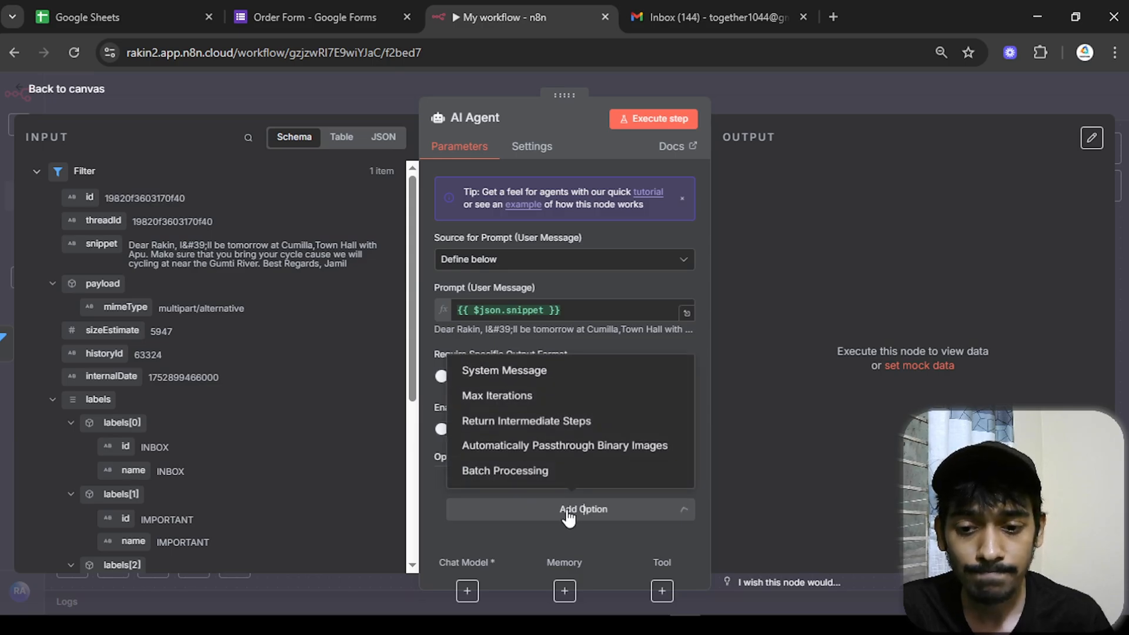
pyautogui.click(540, 379)
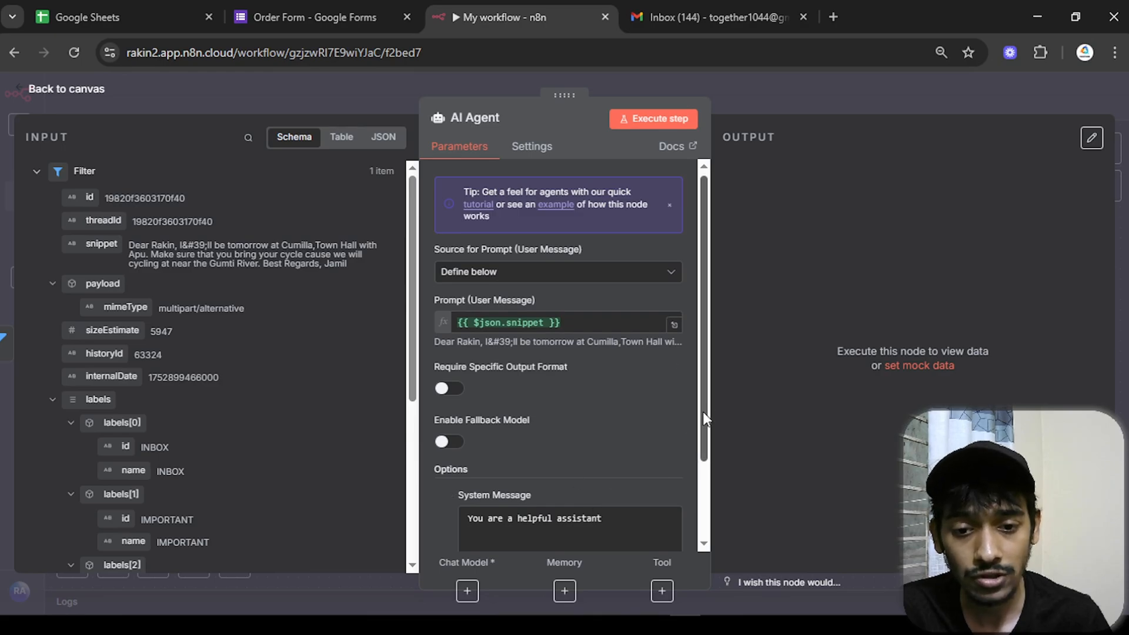
pyautogui.scroll(-2, 700, 447)
pyautogui.click(487, 424)
pyautogui.hotkey('ctrl', 'a')
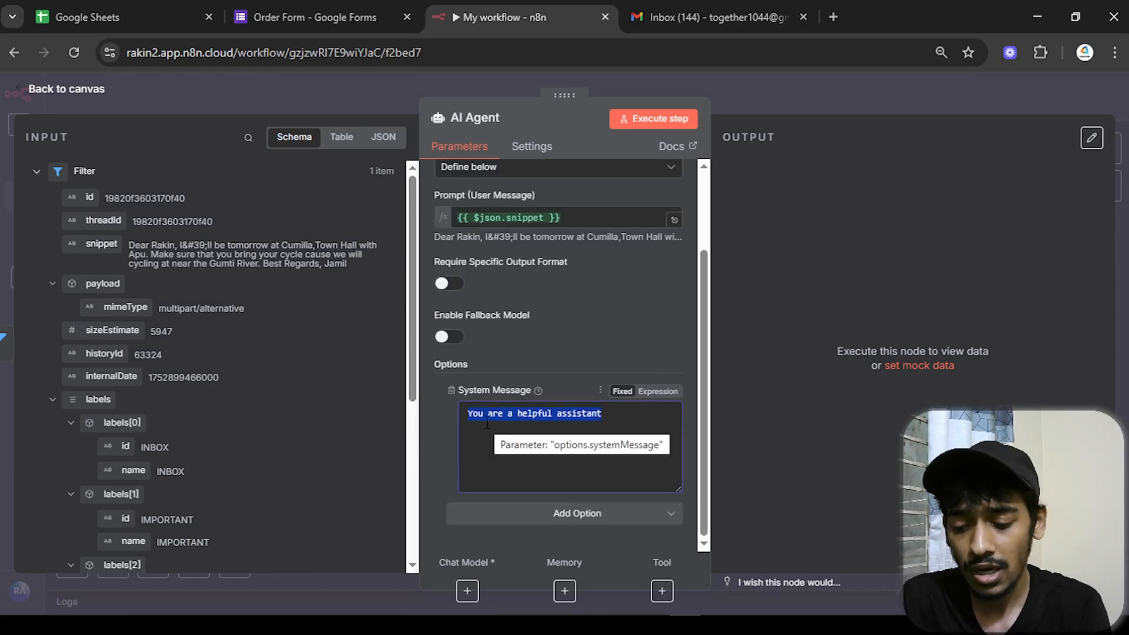
pyautogui.write('you')
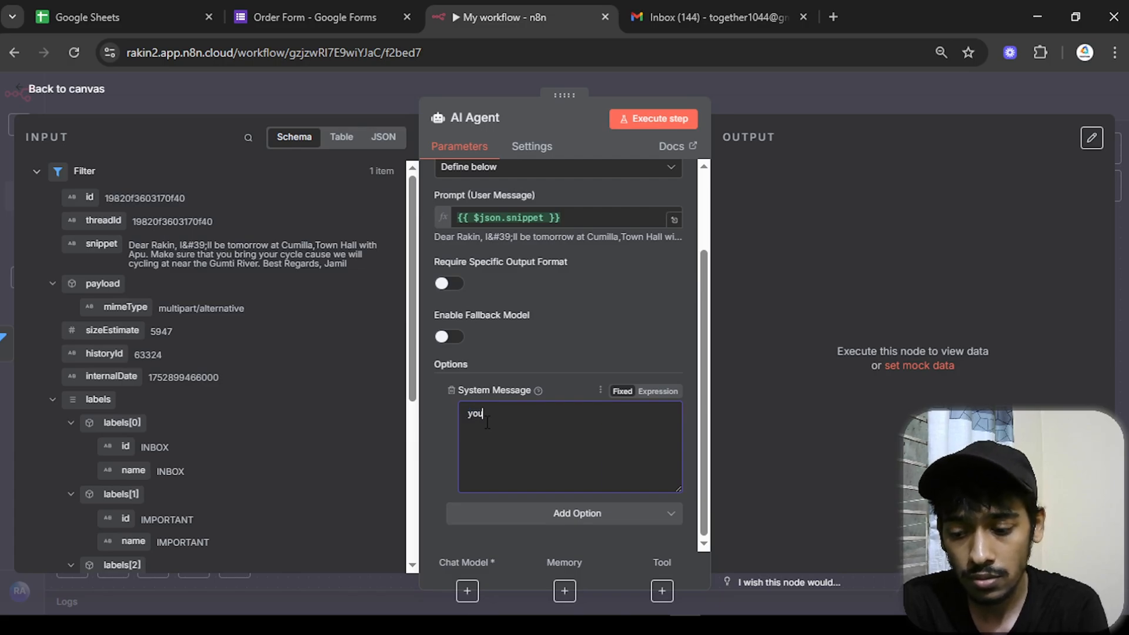
pyautogui.write(' are a ')
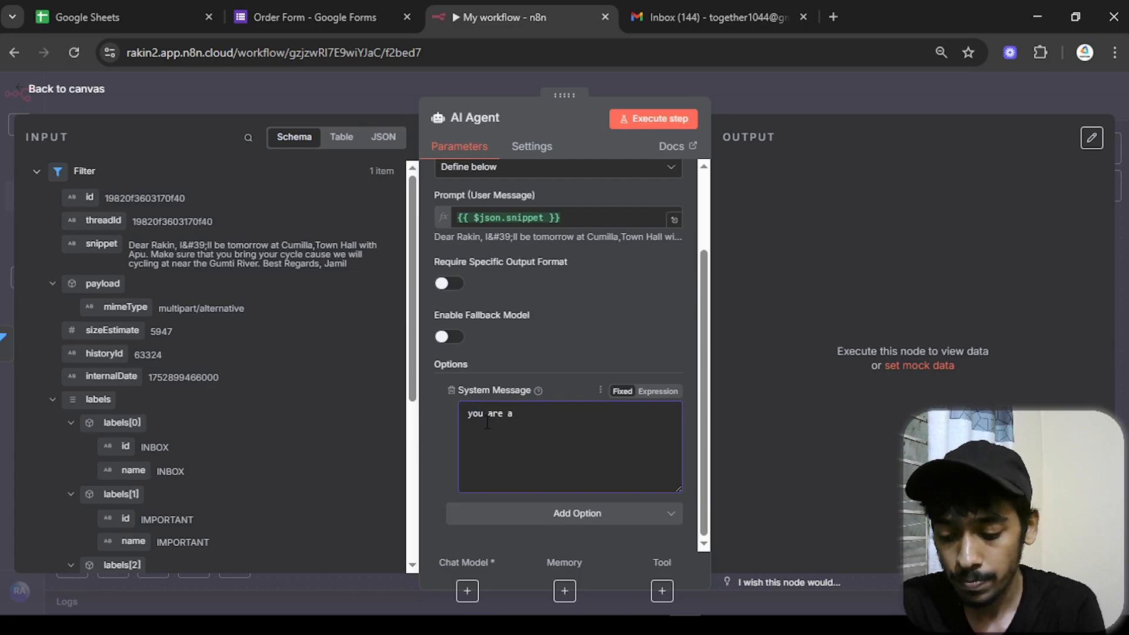
pyautogui.write('gmail replie')
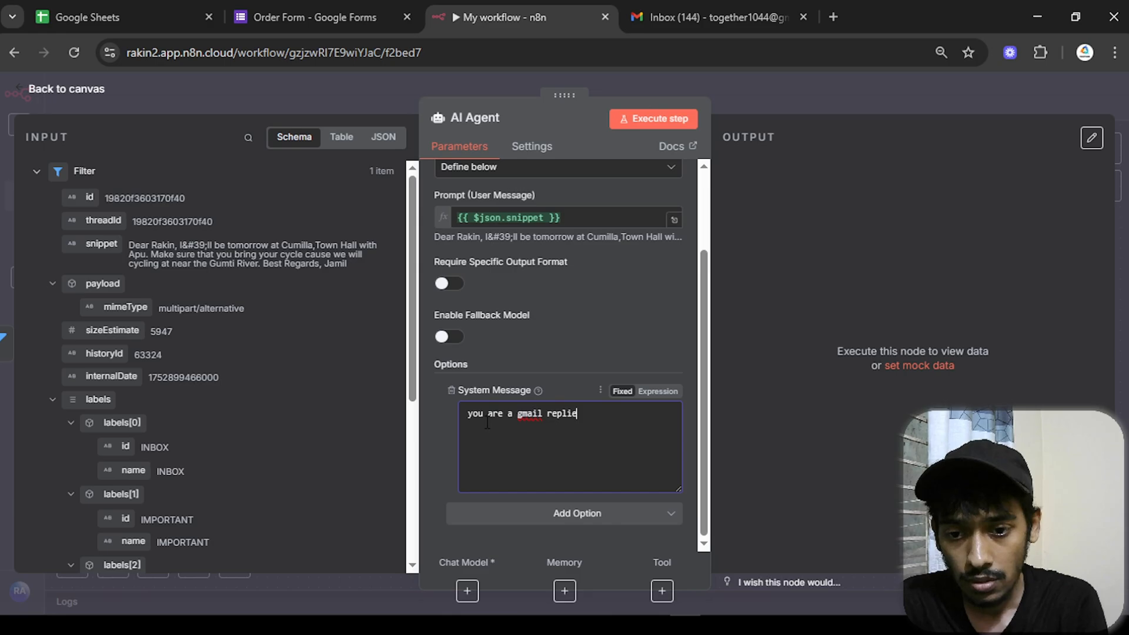
pyautogui.write('r for me a')
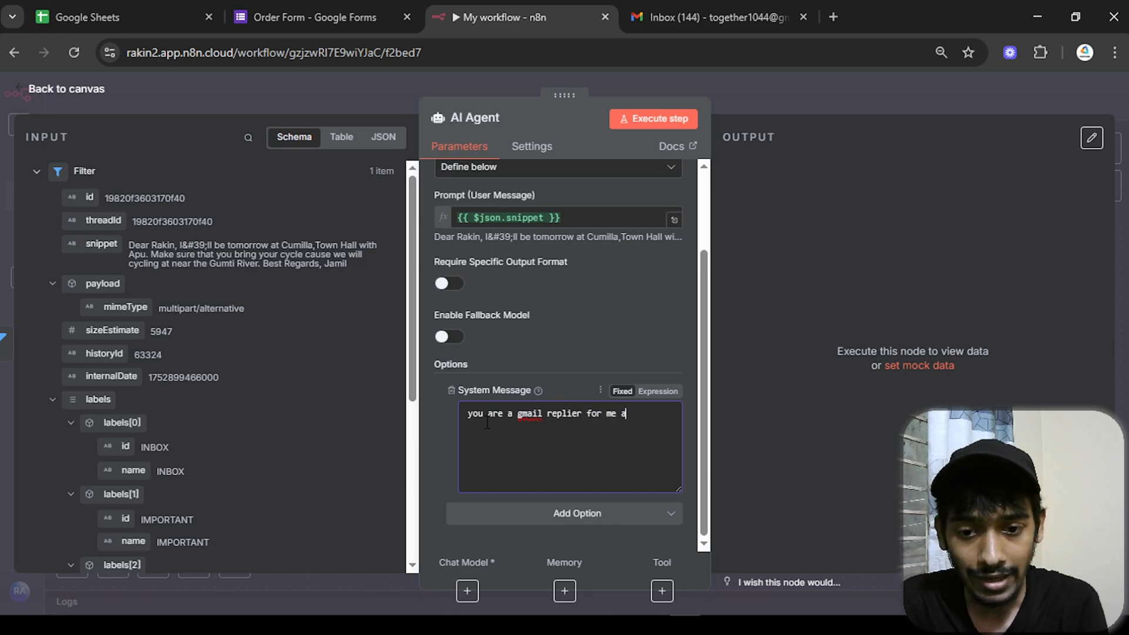
pyautogui.write('nd my')
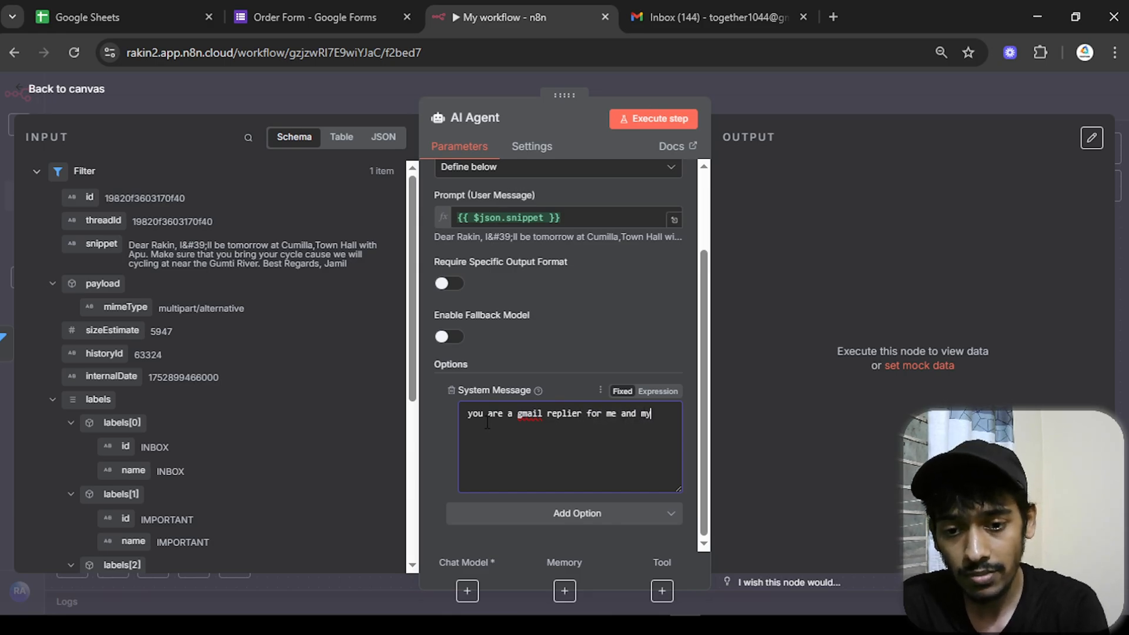
pyautogui.write(' name is Rakin')
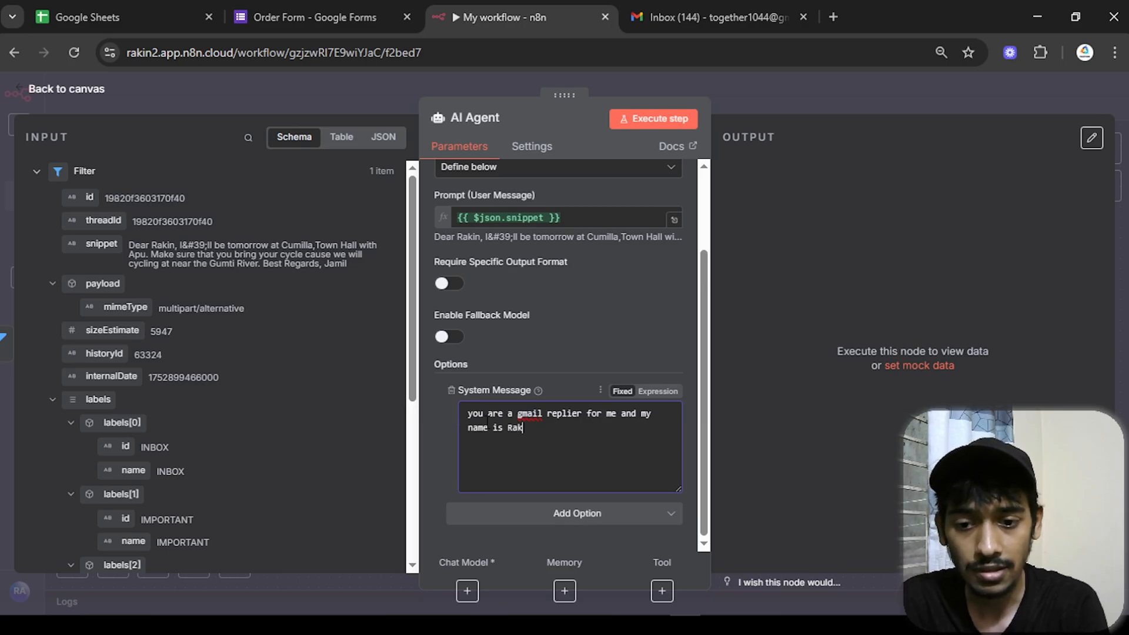
pyautogui.press('BackSpace')
pyautogui.press('BackSpace')
pyautogui.write('in')
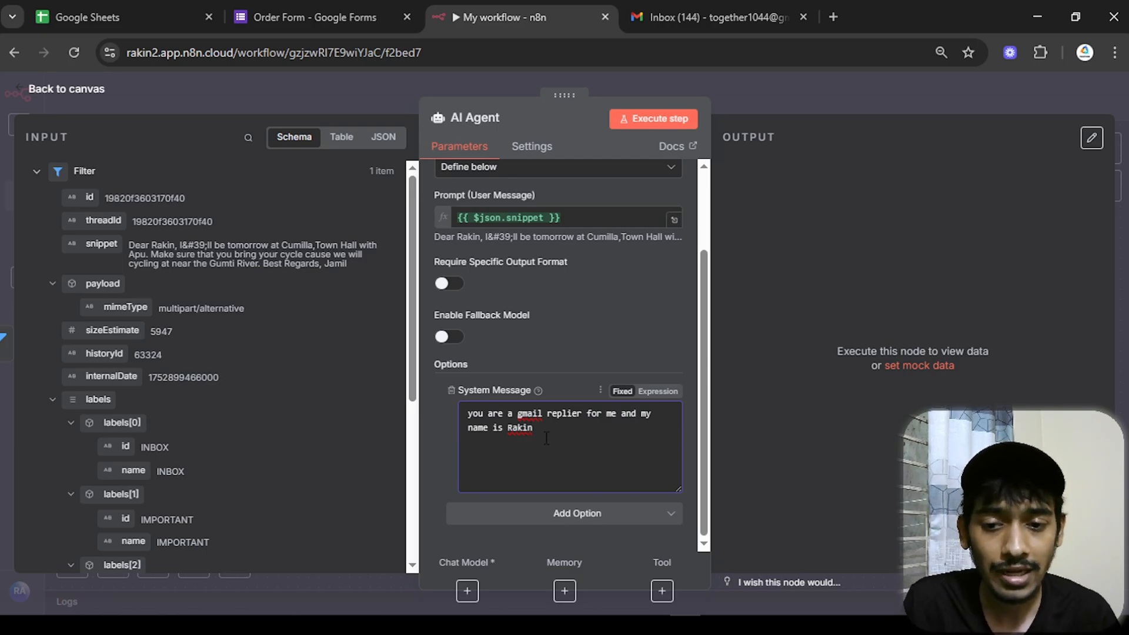
pyautogui.moveTo(534, 427); pyautogui.dragTo(461, 425)
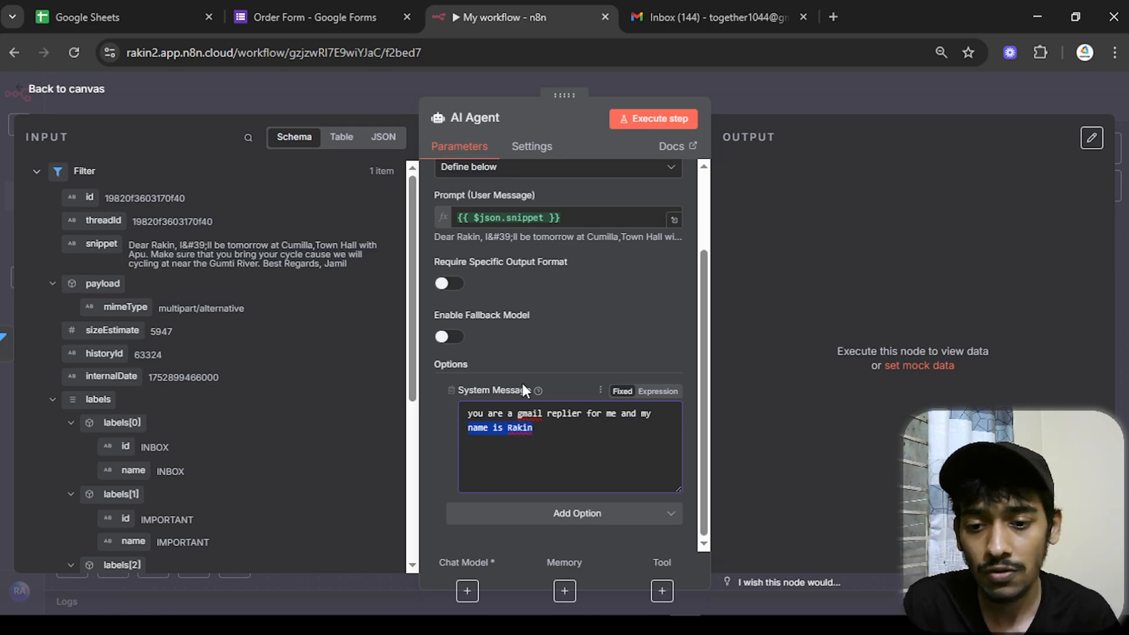
pyautogui.click(68, 95)
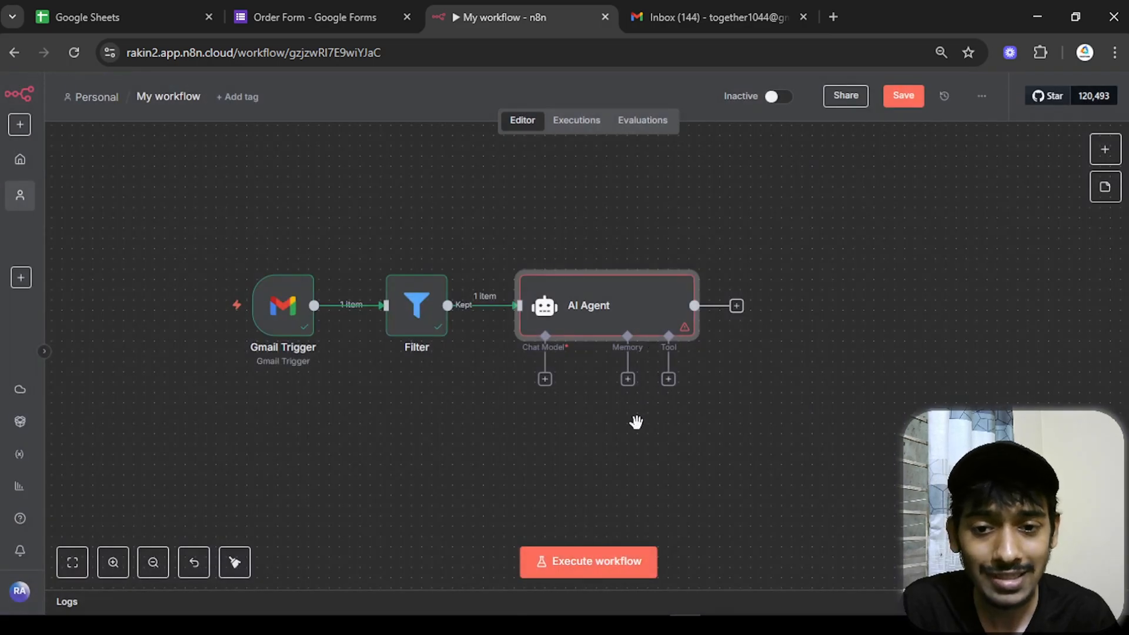
# - Open the AI Agent's chat model list and search for 'gemin'
pyautogui.scroll(2, 647, 411)
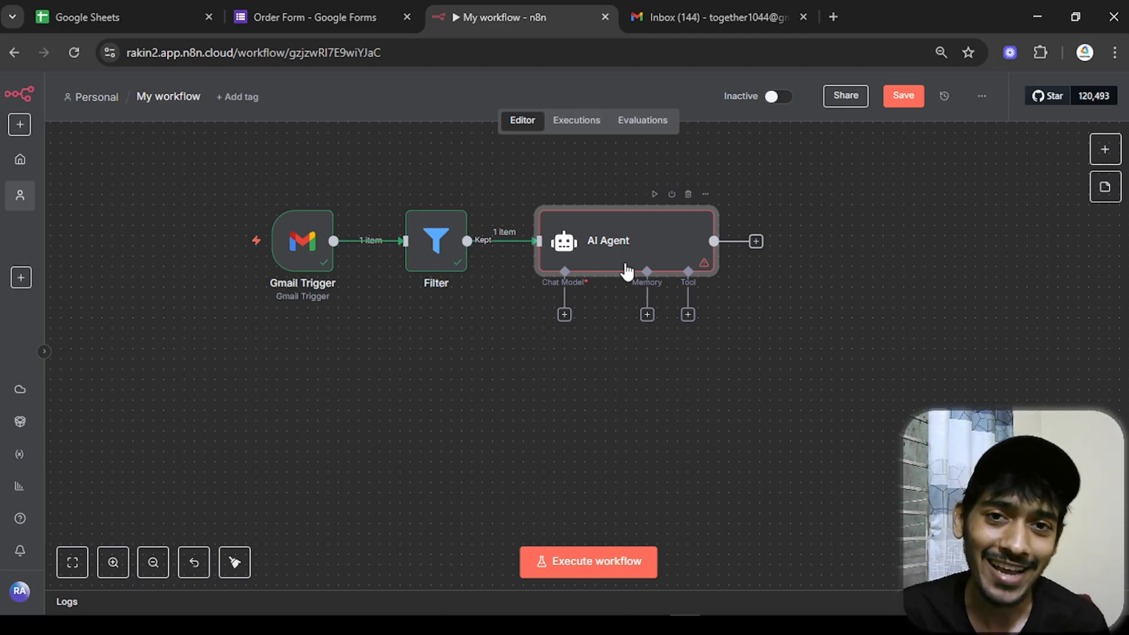
pyautogui.click(565, 320)
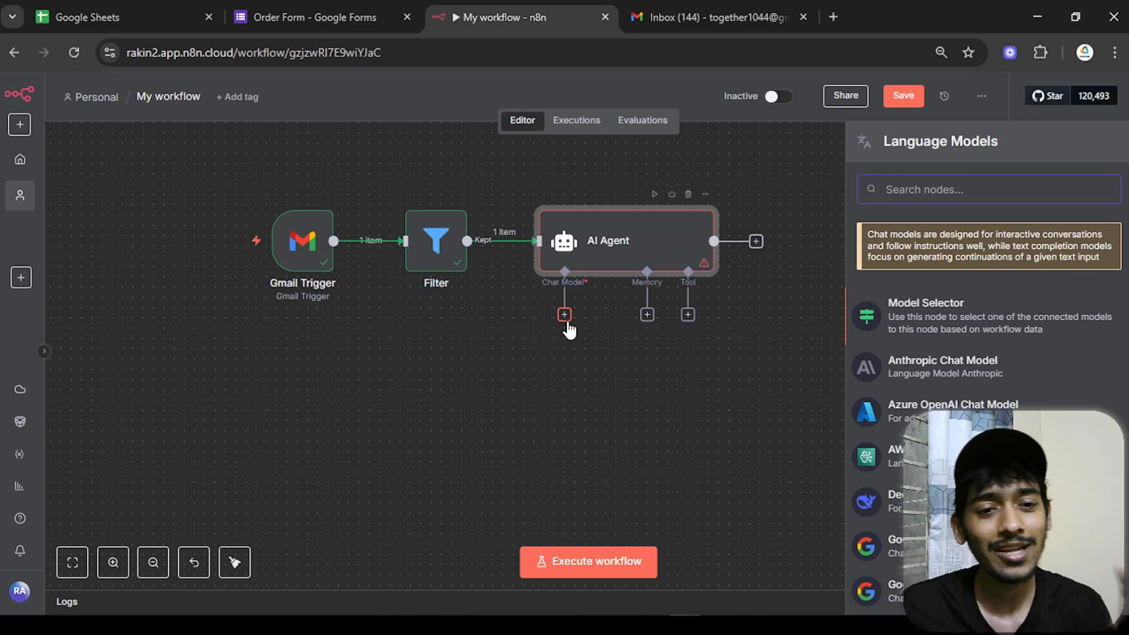
pyautogui.write('ge')
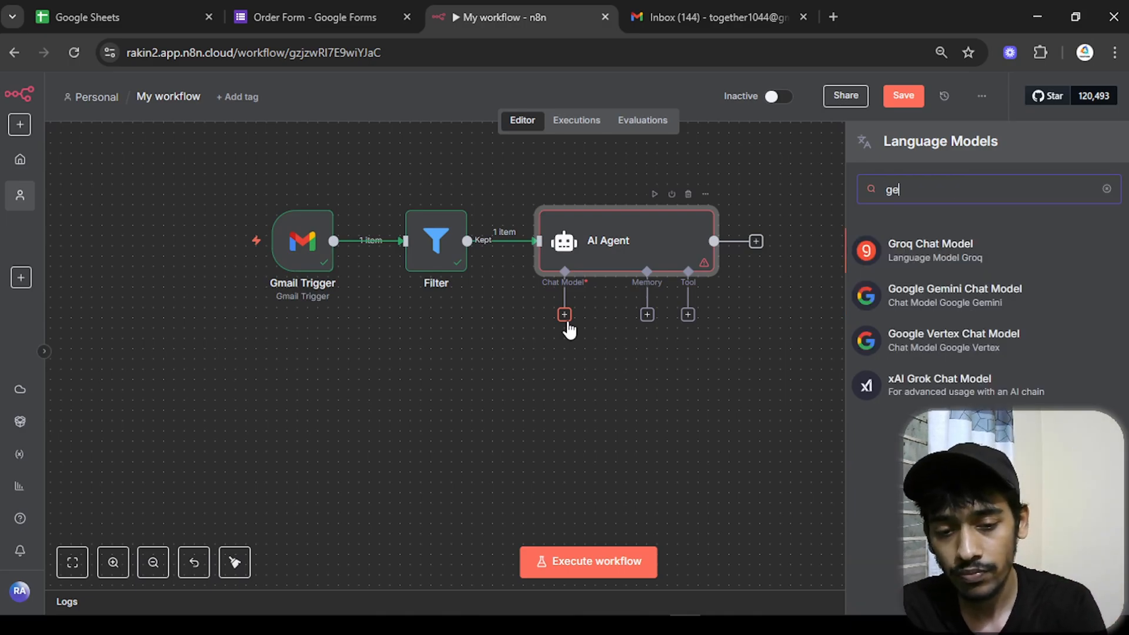
pyautogui.write('mini')
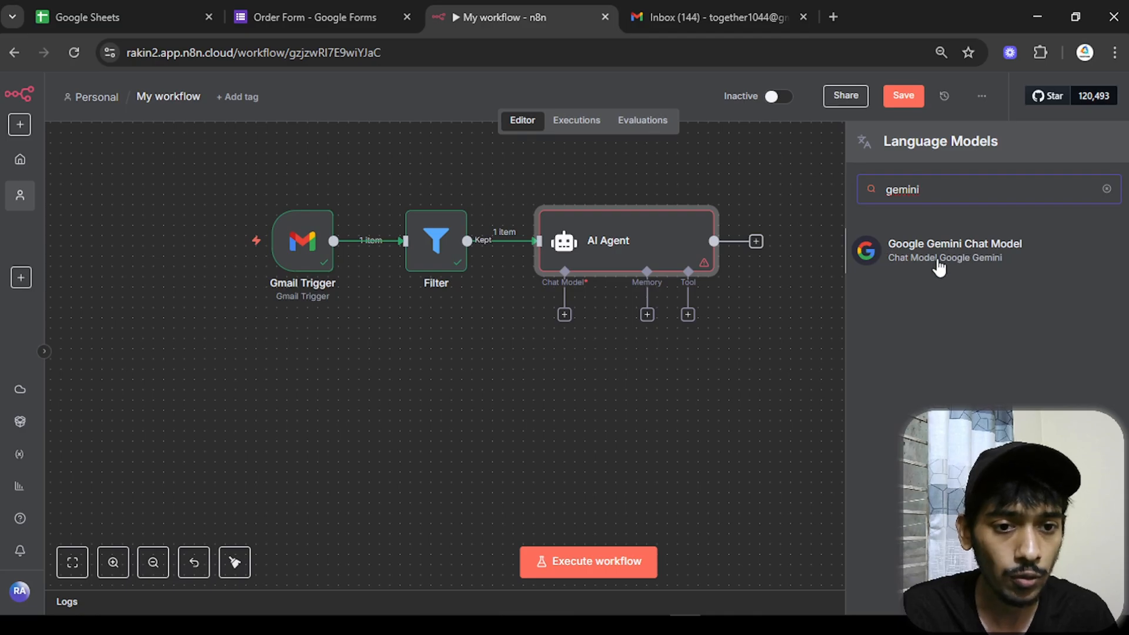
# - Connect a Google Gemini Chat Model using models/gemini-2.5-flash and run the AI Agent step
pyautogui.click(972, 259)
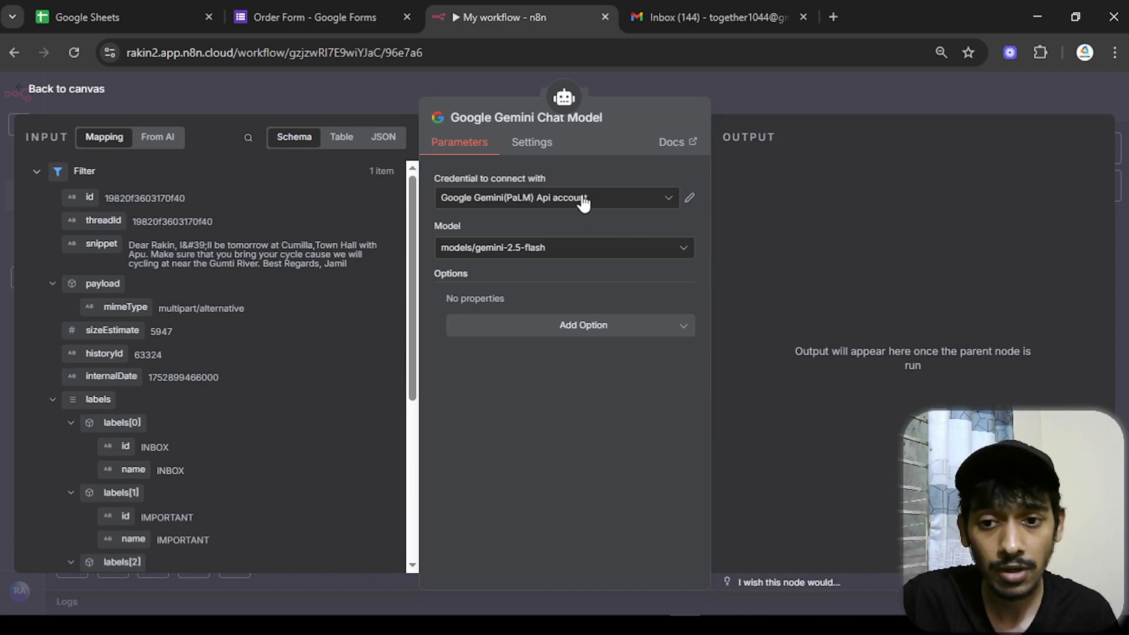
pyautogui.click(552, 248)
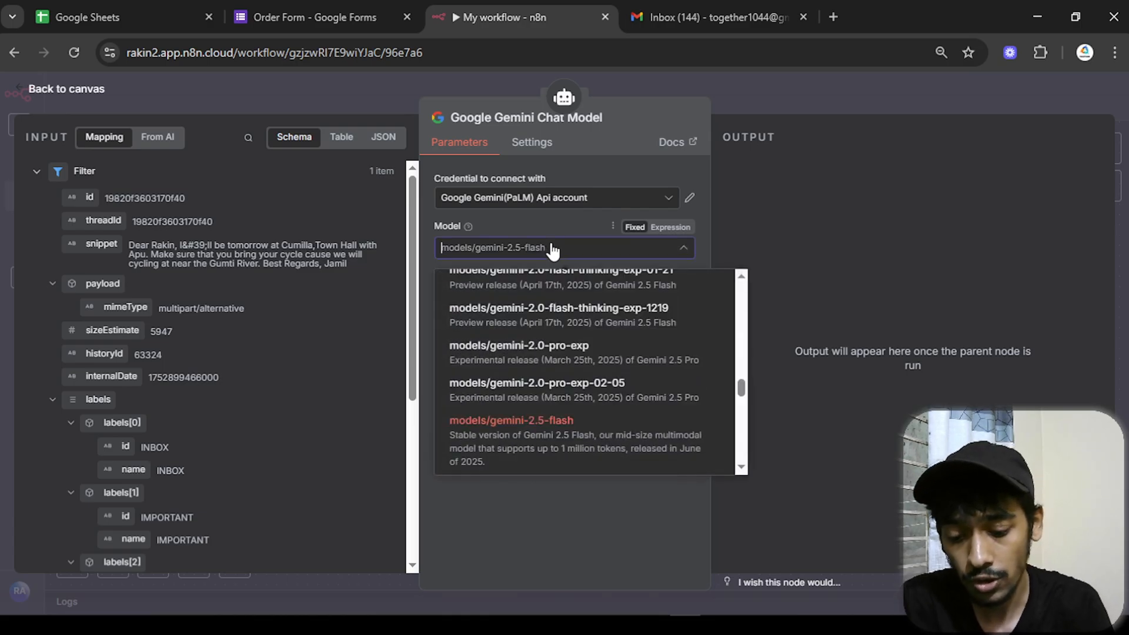
pyautogui.write('2.5')
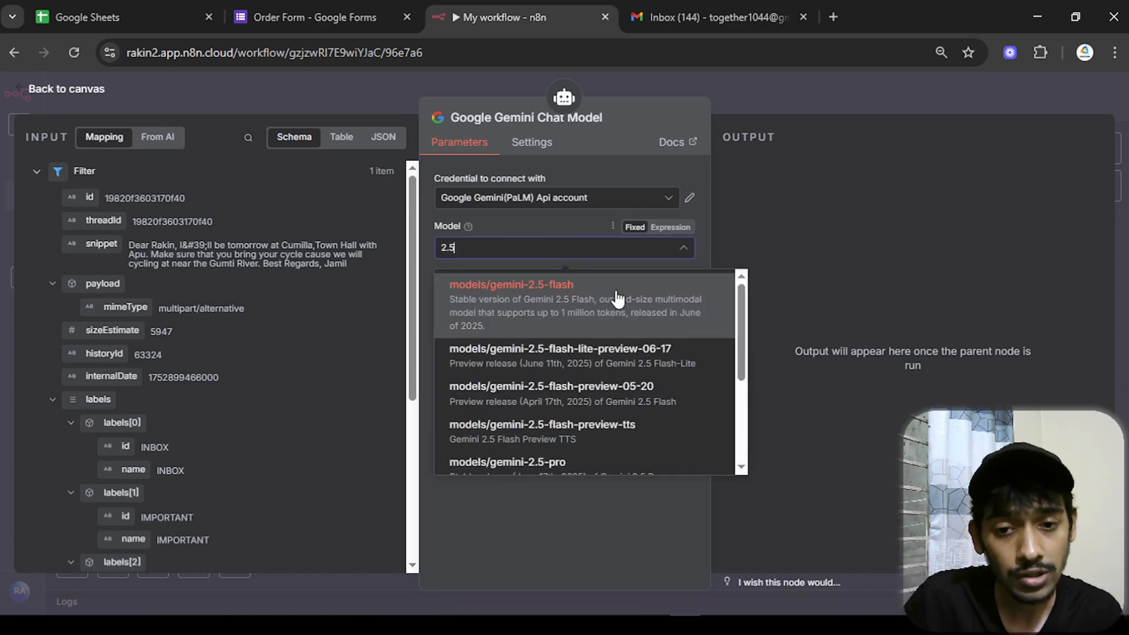
pyautogui.click(652, 324)
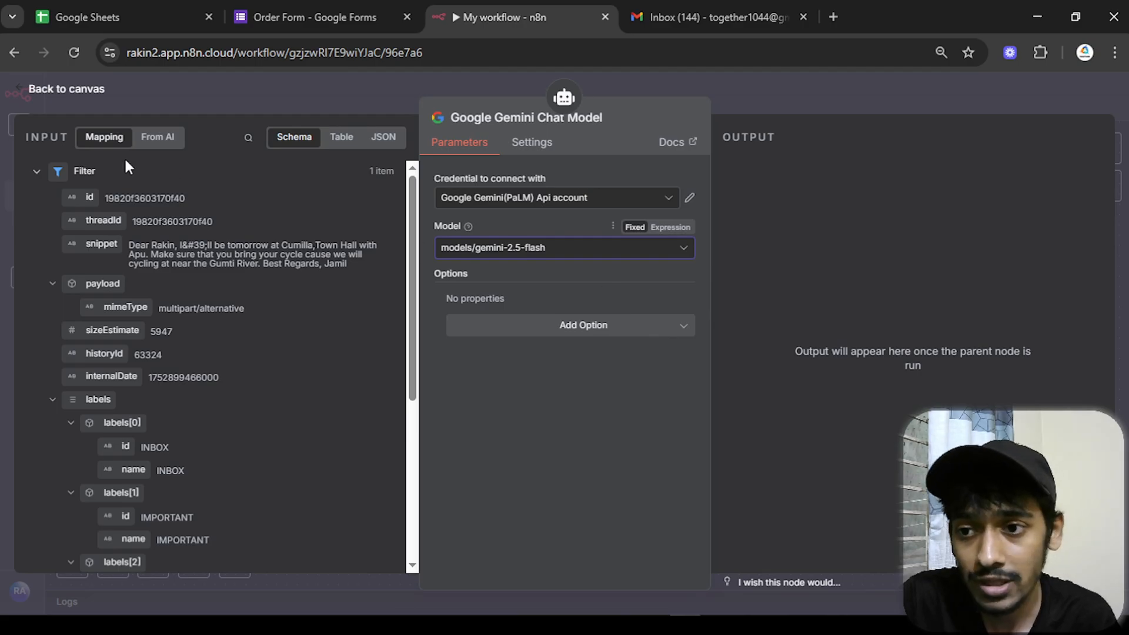
pyautogui.click(97, 100)
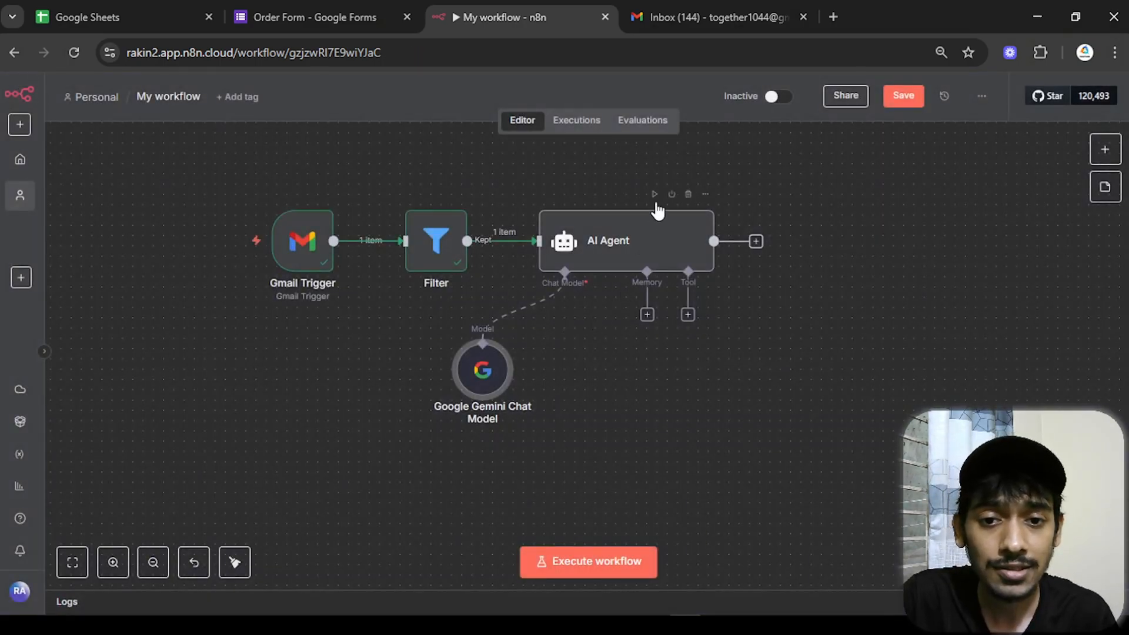
pyautogui.click(654, 195)
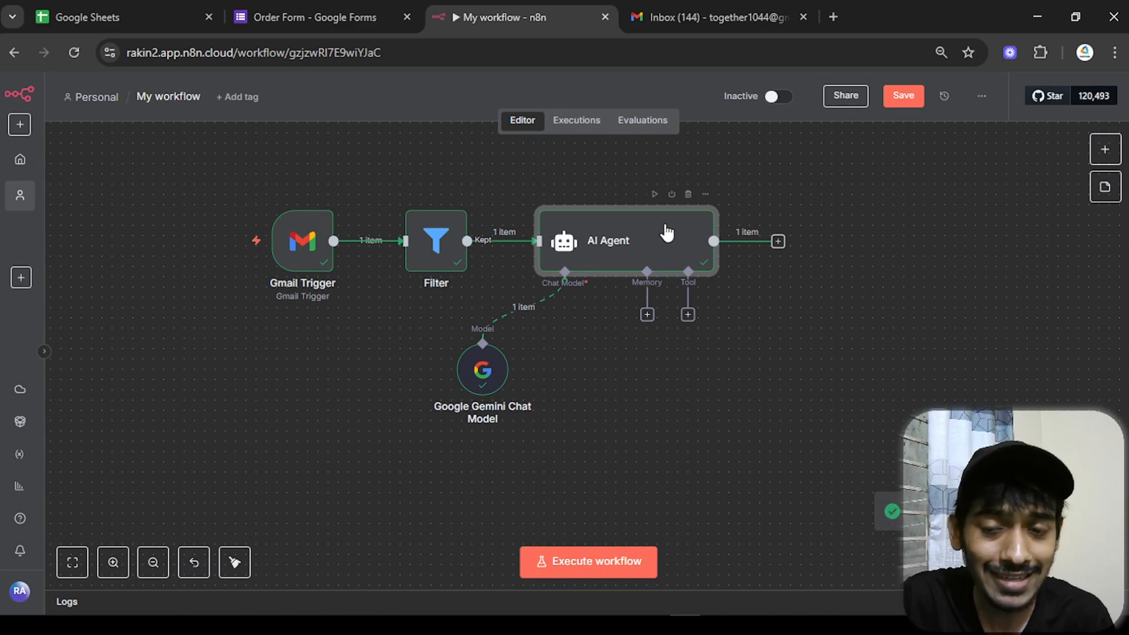
# - Read the AI Agent's drafted reply in JSON output view, then return to the canvas
pyautogui.doubleClick(665, 233)
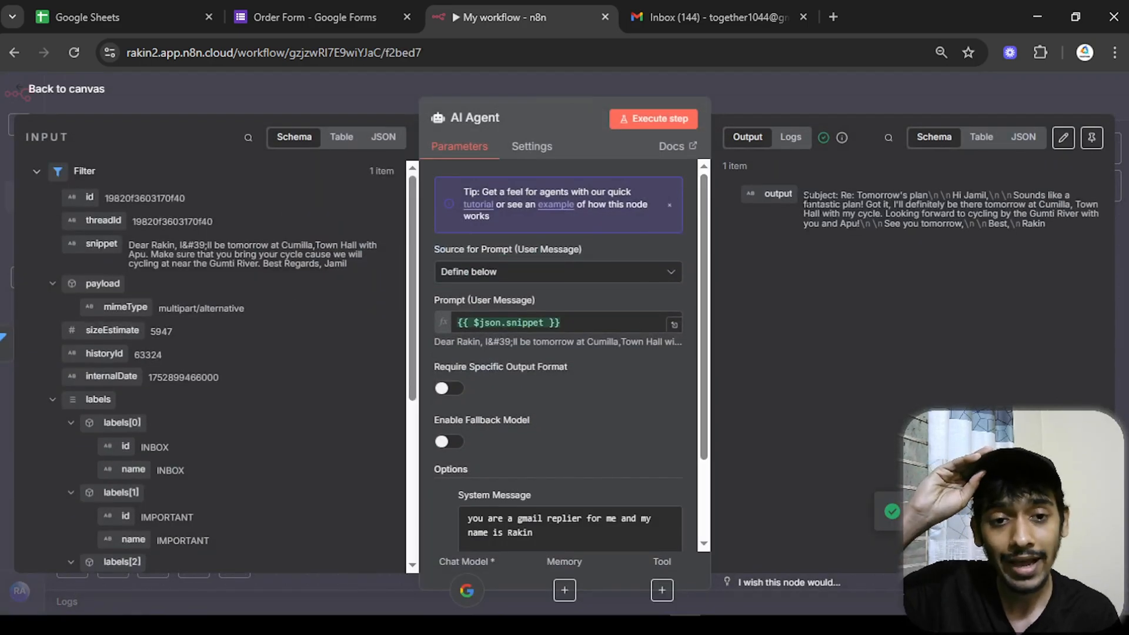
pyautogui.click(1023, 137)
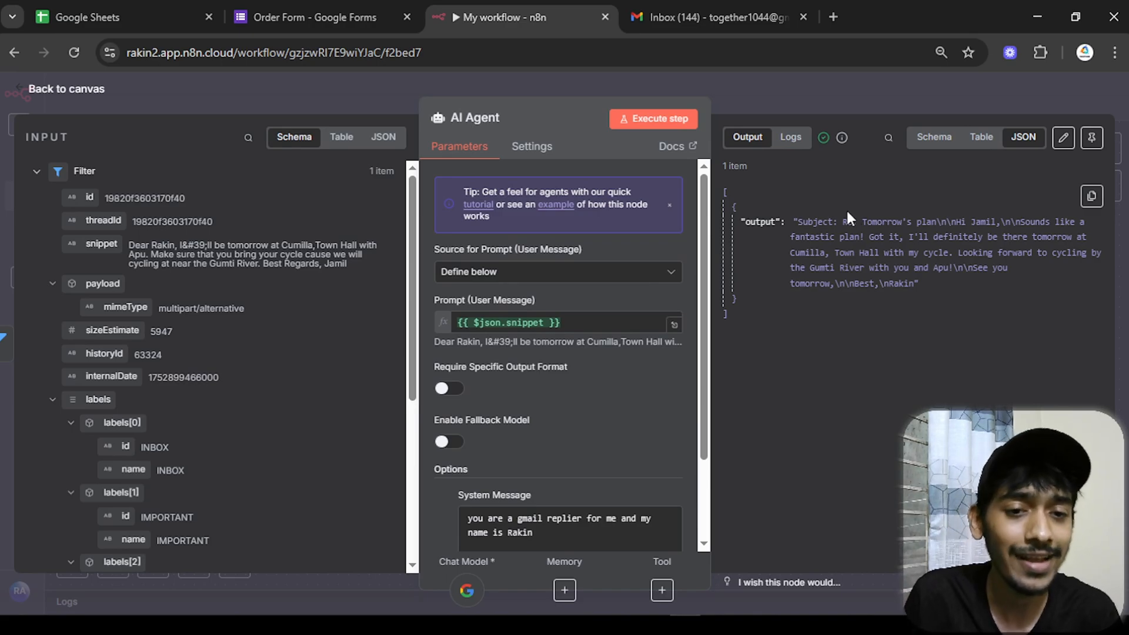
pyautogui.moveTo(791, 222); pyautogui.dragTo(981, 223)
pyautogui.click(982, 222)
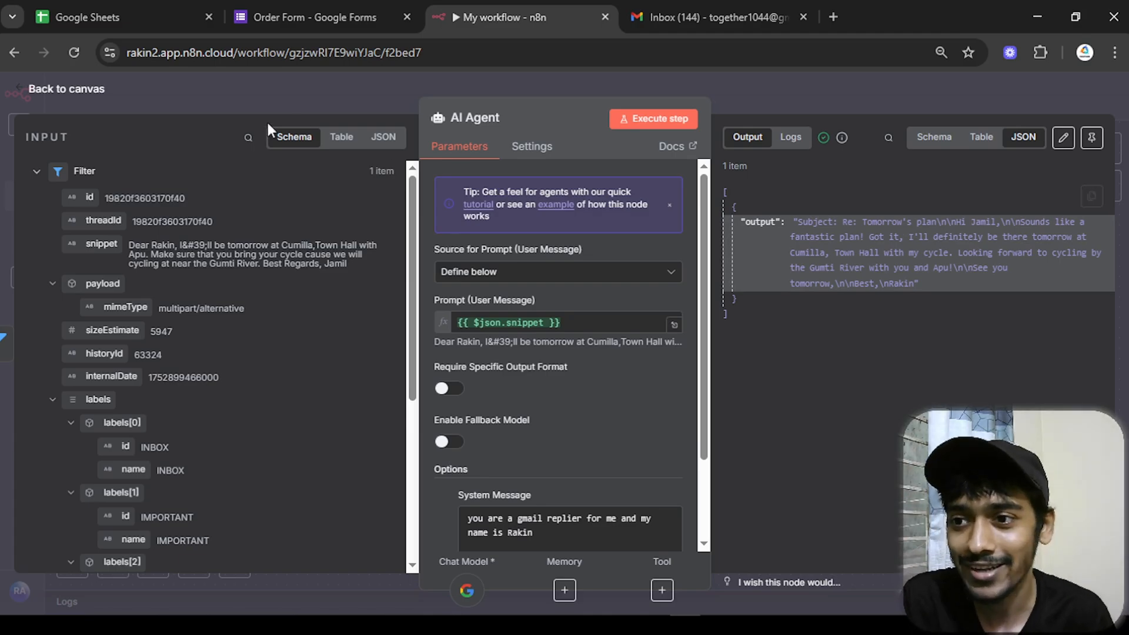
pyautogui.click(67, 89)
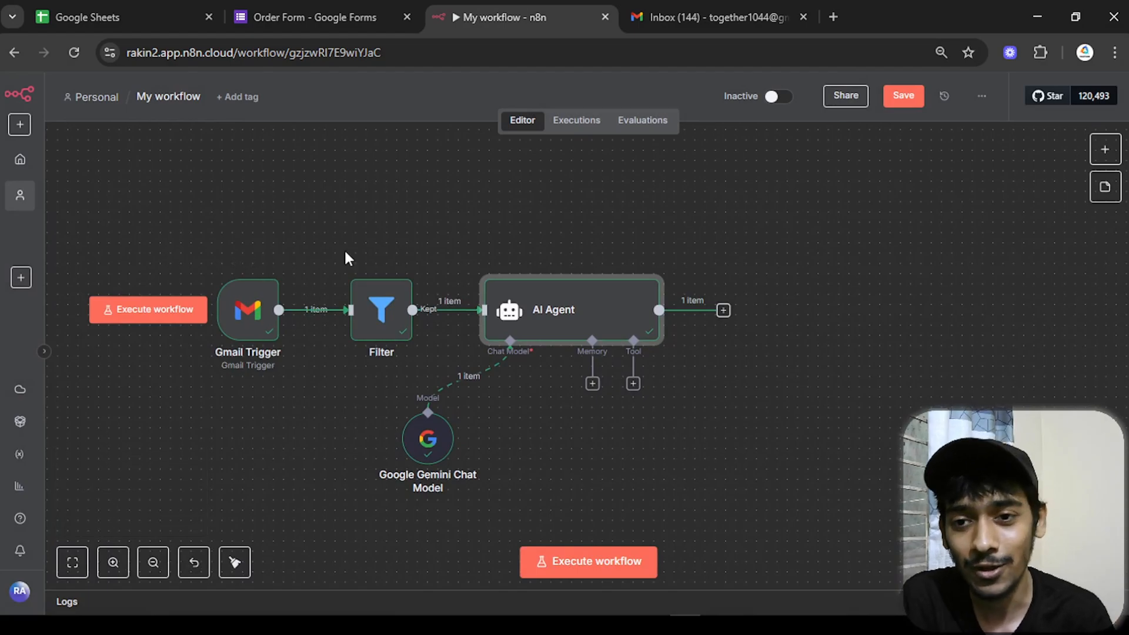
pyautogui.hscroll(2, 553, 231)
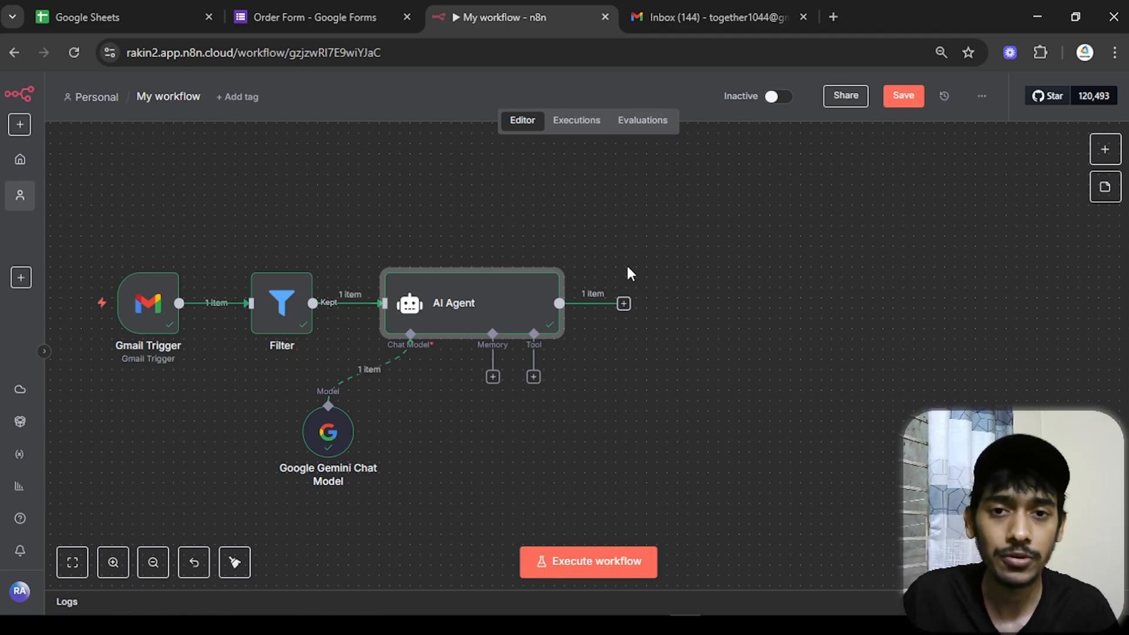
# - Search for the Gmail node after the AI Agent and browse its actions
pyautogui.click(623, 305)
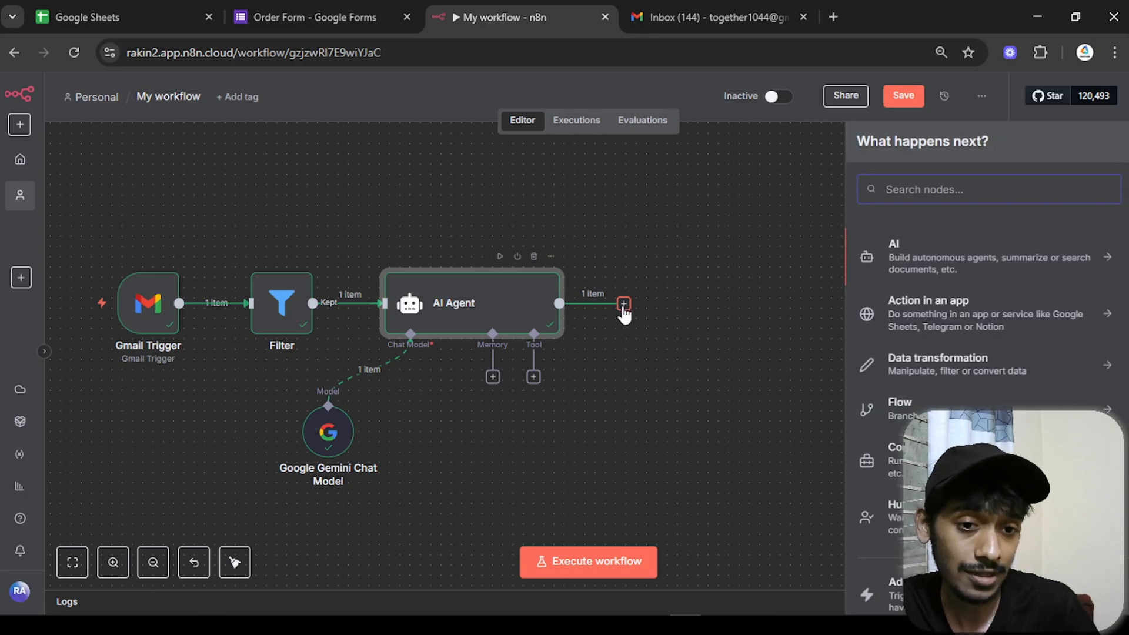
pyautogui.write('gm')
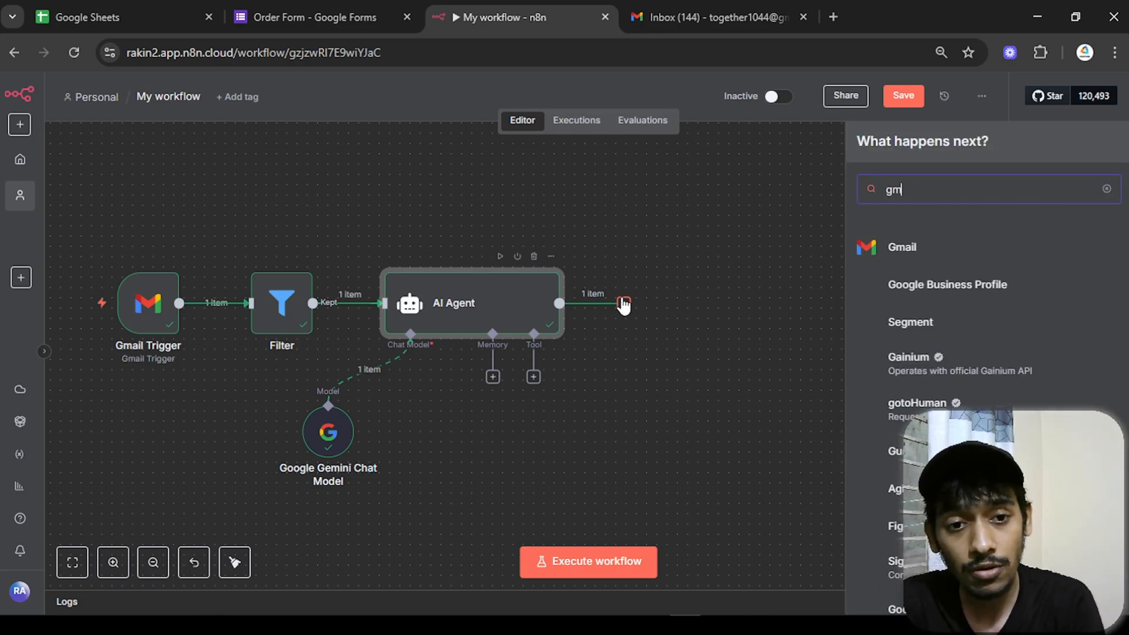
pyautogui.write('ail')
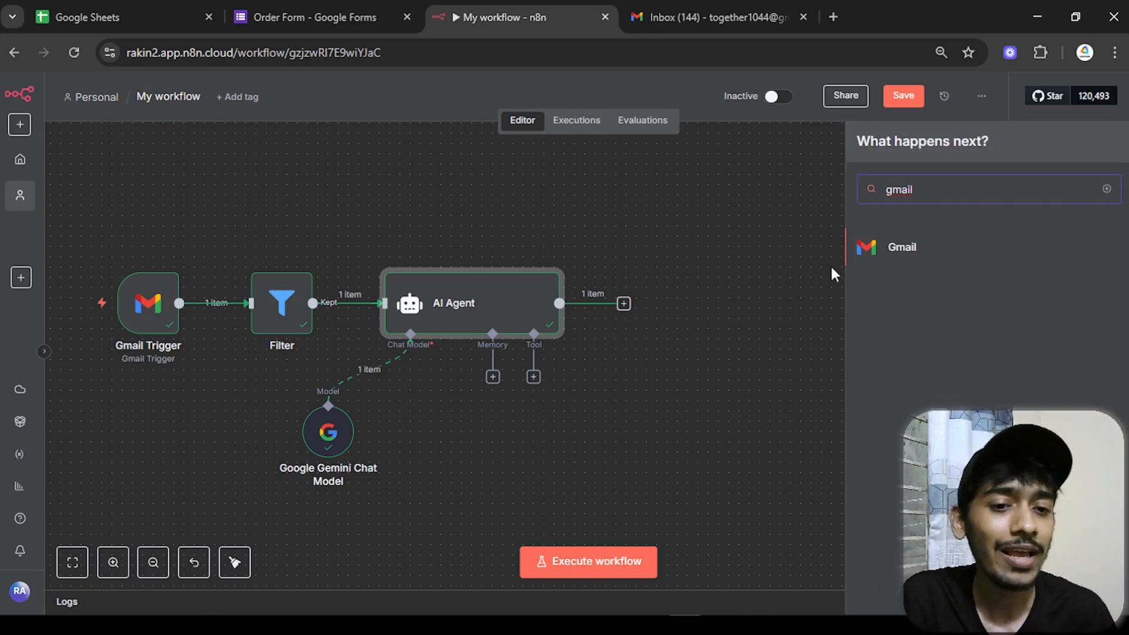
pyautogui.press('Return')
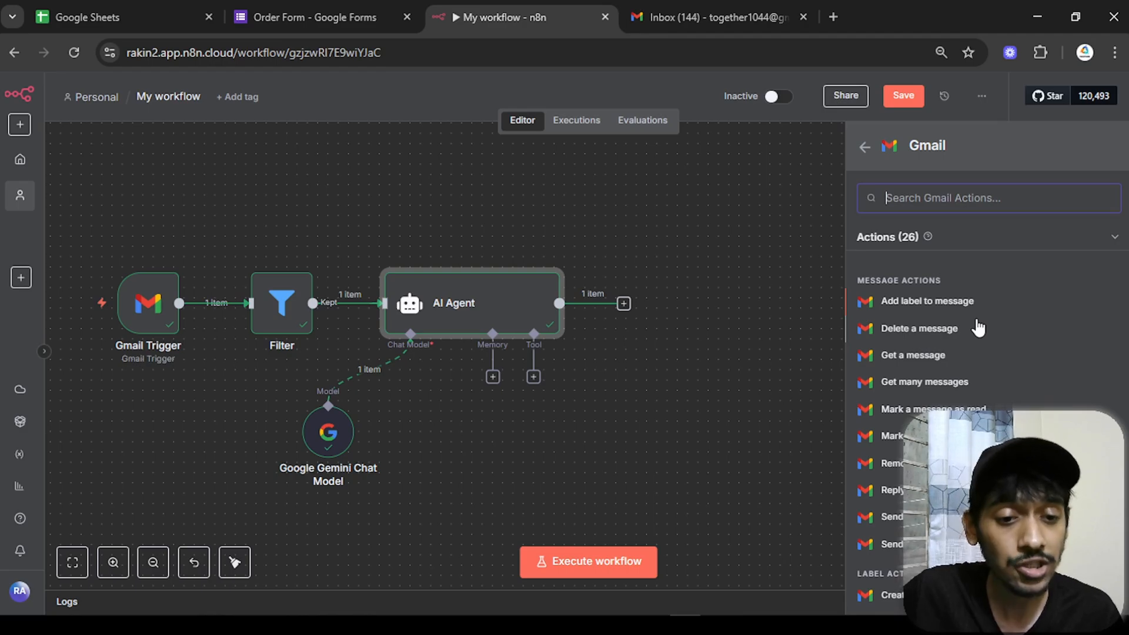
pyautogui.scroll(-3, 981, 323)
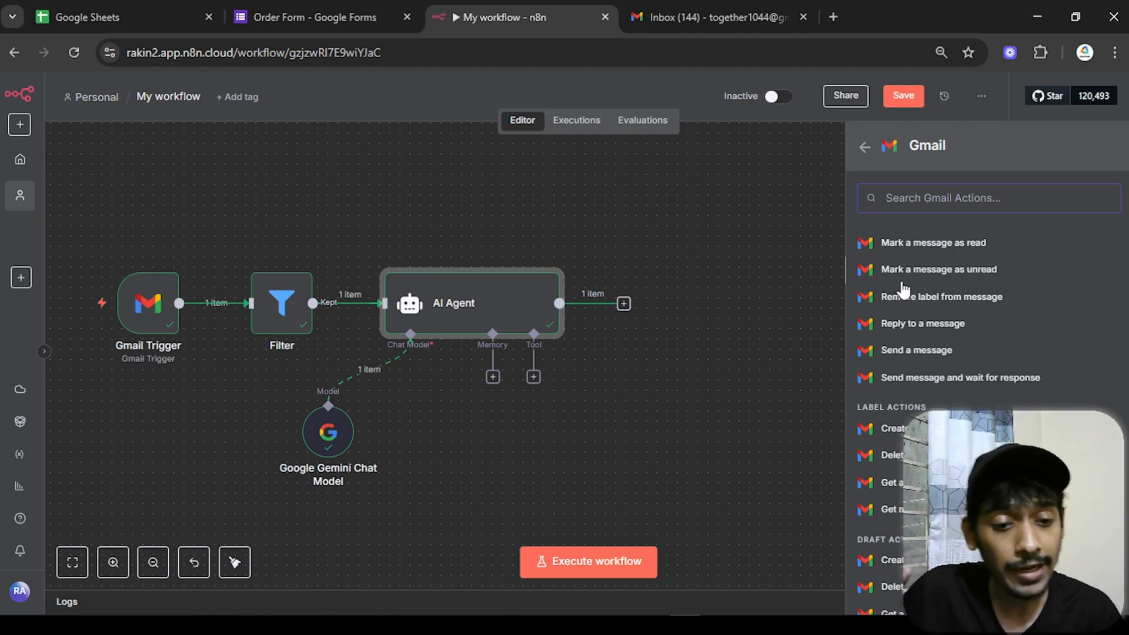
pyautogui.scroll(-5, 912, 306)
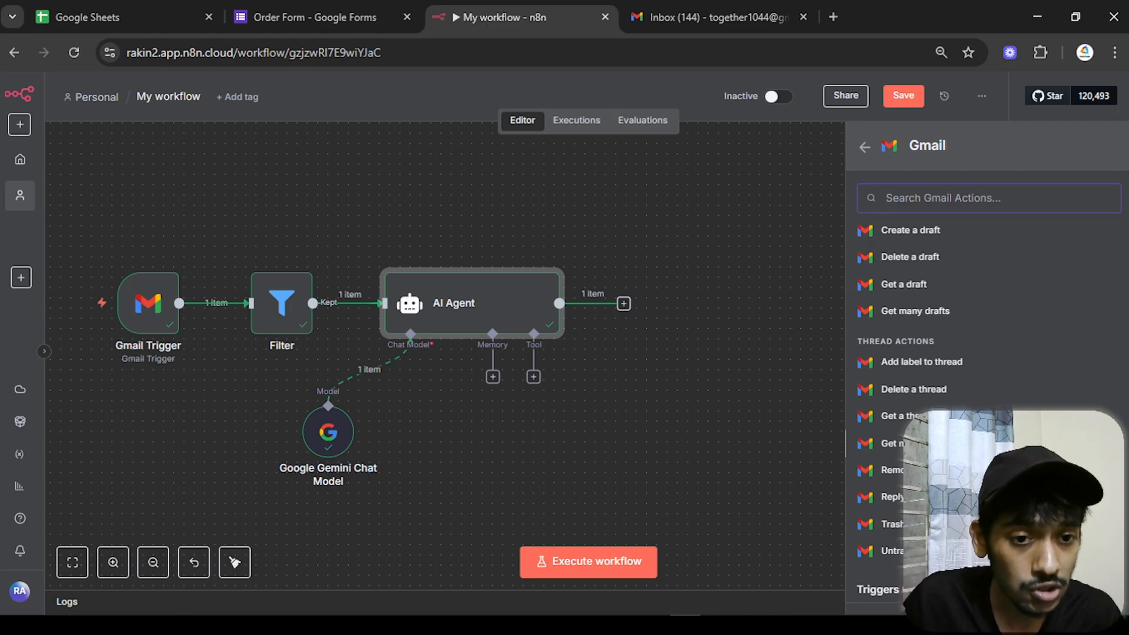
pyautogui.scroll(5, 898, 444)
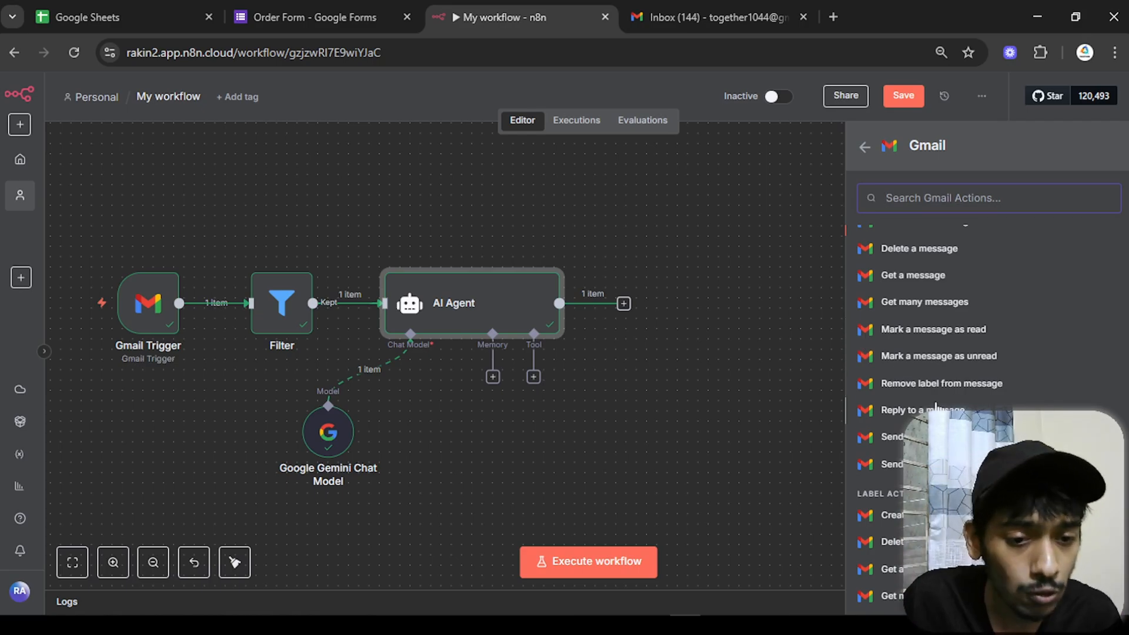
# - Add a Gmail 'Reply to a message' step using the Filter's id as Message ID, email type Text
pyautogui.click(917, 410)
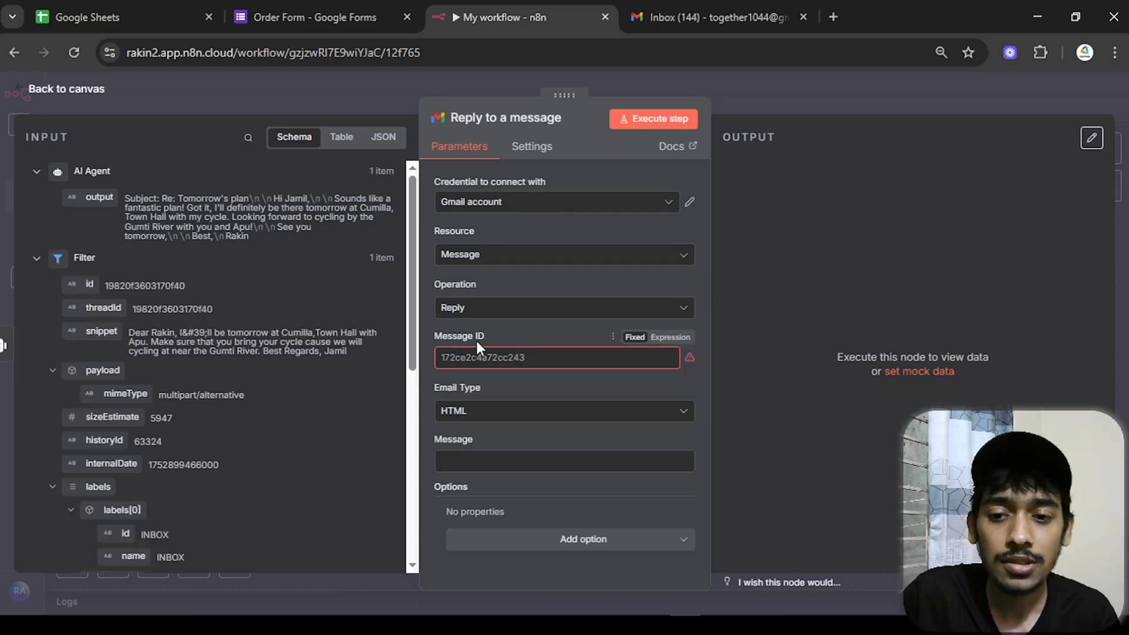
pyautogui.click(673, 363)
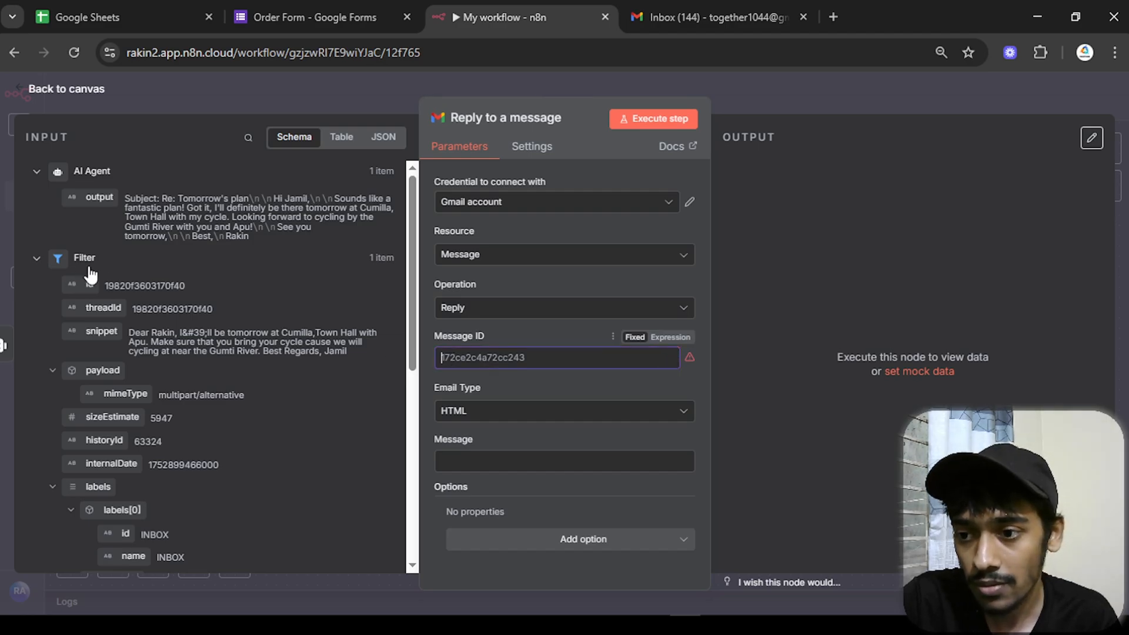
pyautogui.moveTo(90, 284); pyautogui.dragTo(464, 352)
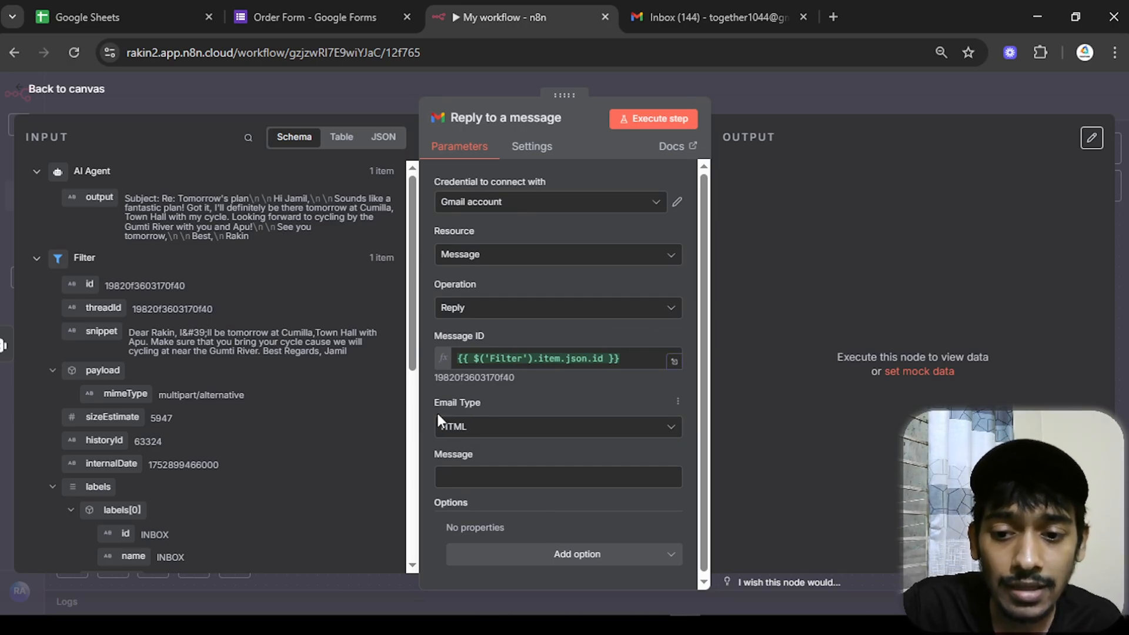
pyautogui.click(472, 427)
pyautogui.click(458, 465)
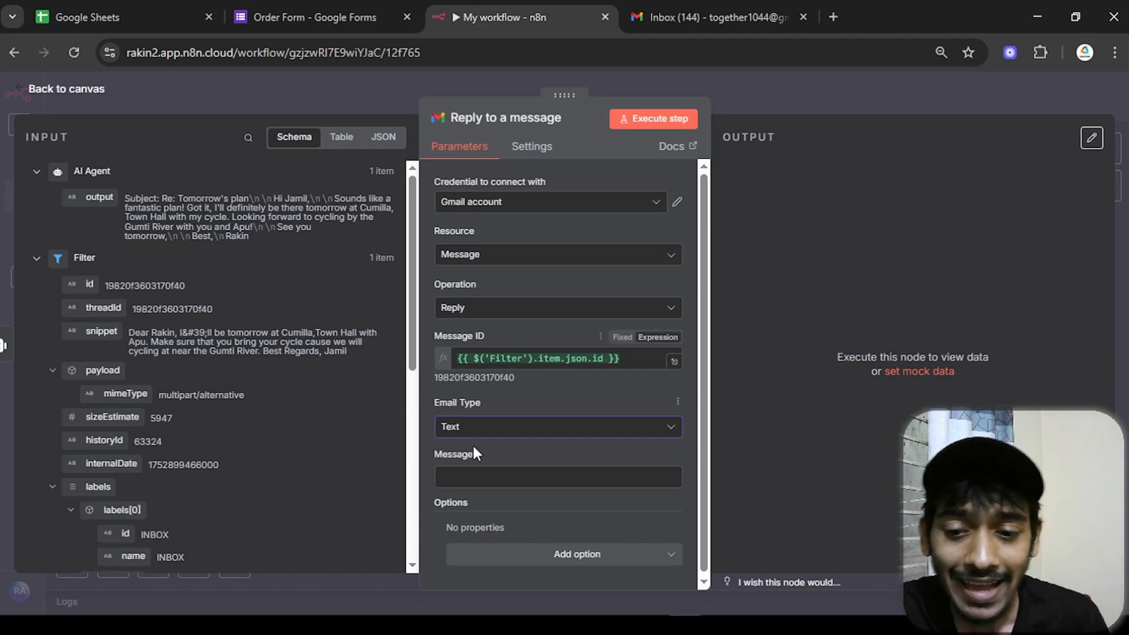
# - Set the reply's message body to the AI Agent's output and check the preview
pyautogui.click(472, 474)
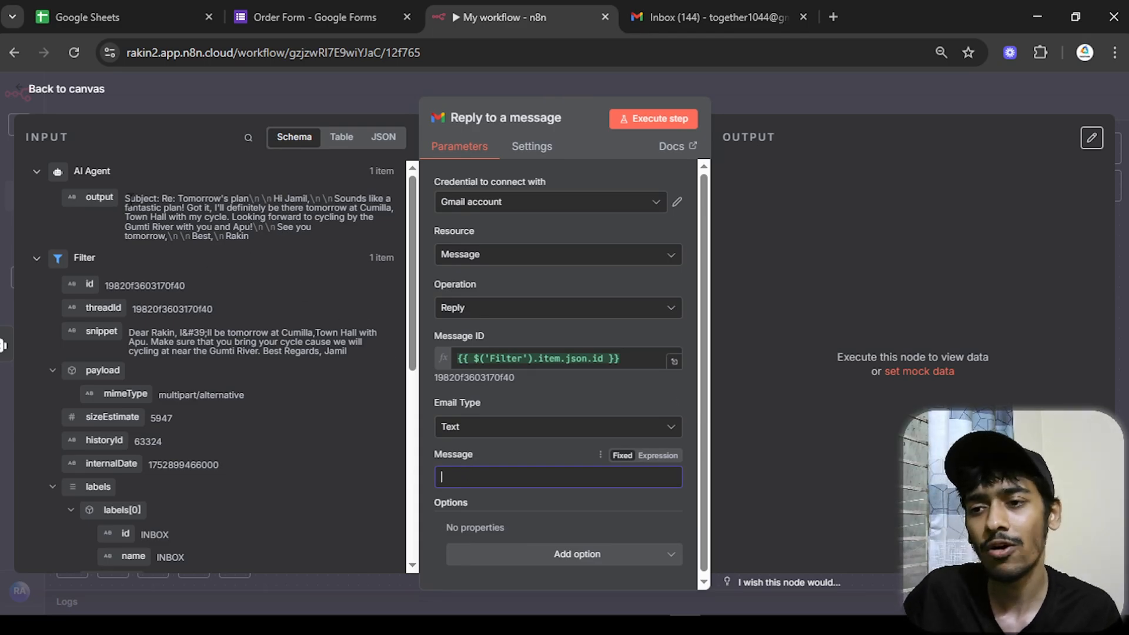
pyautogui.moveTo(124, 200); pyautogui.dragTo(203, 208)
pyautogui.moveTo(94, 196); pyautogui.dragTo(644, 474)
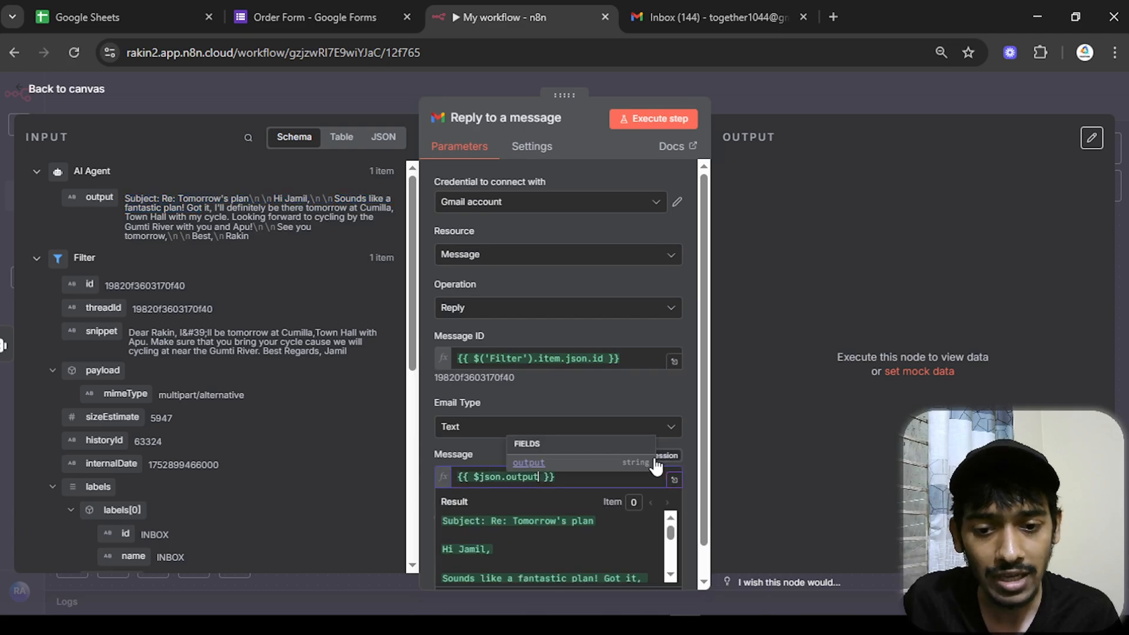
pyautogui.click(674, 467)
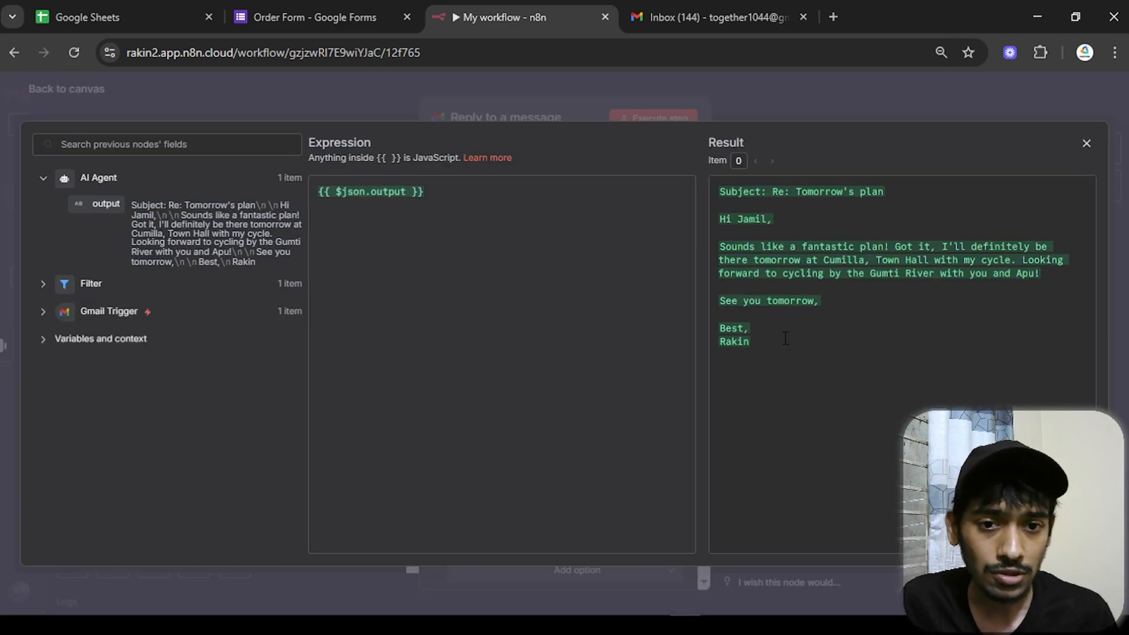
pyautogui.moveTo(756, 200); pyautogui.dragTo(870, 228)
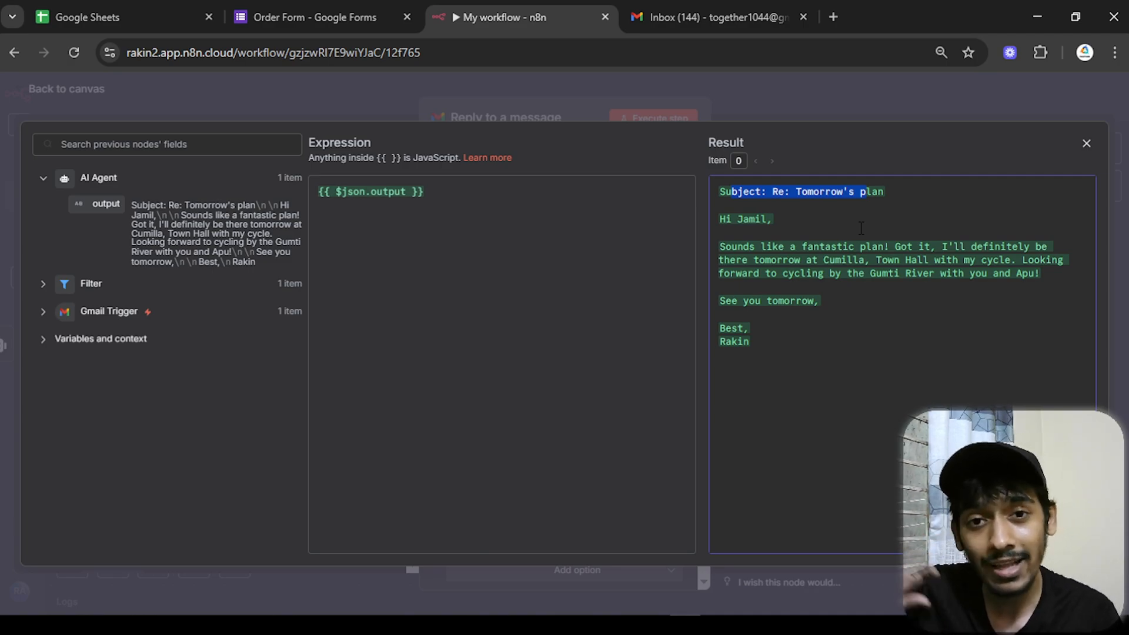
pyautogui.click(1085, 145)
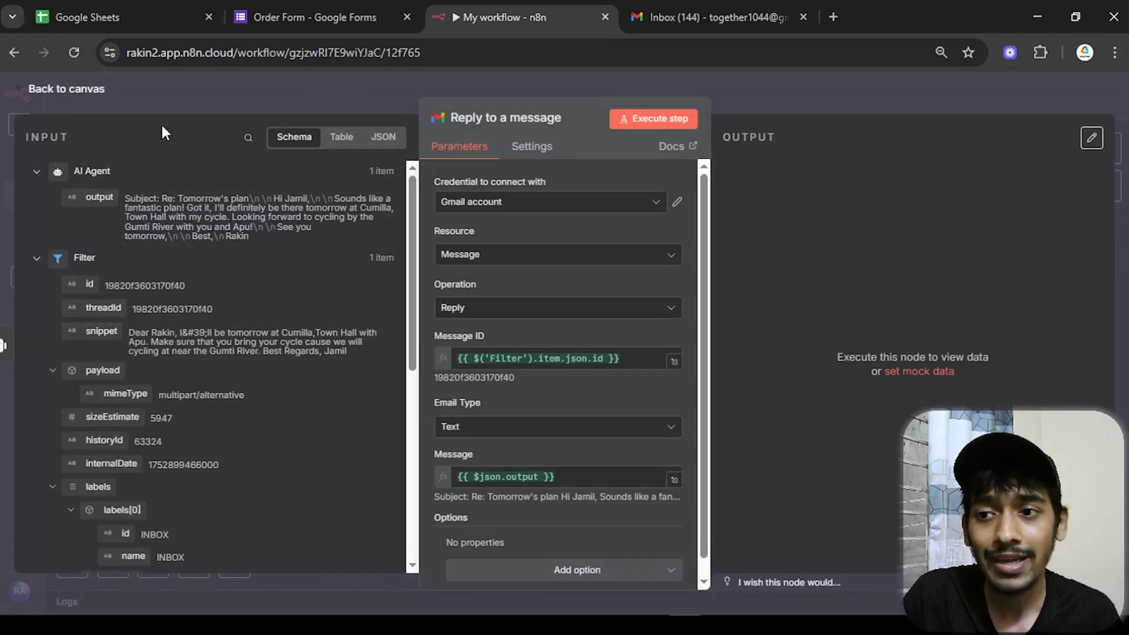
pyautogui.click(67, 89)
# - Move the Gmail reply node further right to make room after the AI Agent
pyautogui.moveTo(637, 404); pyautogui.dragTo(740, 402)
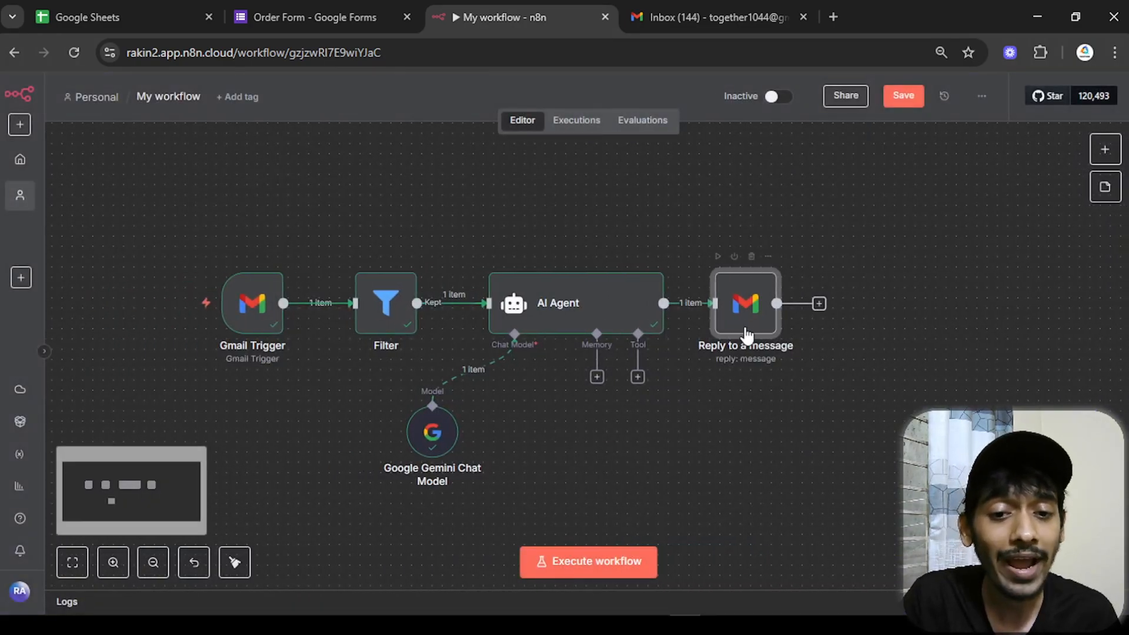
pyautogui.moveTo(742, 329); pyautogui.dragTo(886, 328)
pyautogui.moveTo(775, 383); pyautogui.dragTo(624, 379)
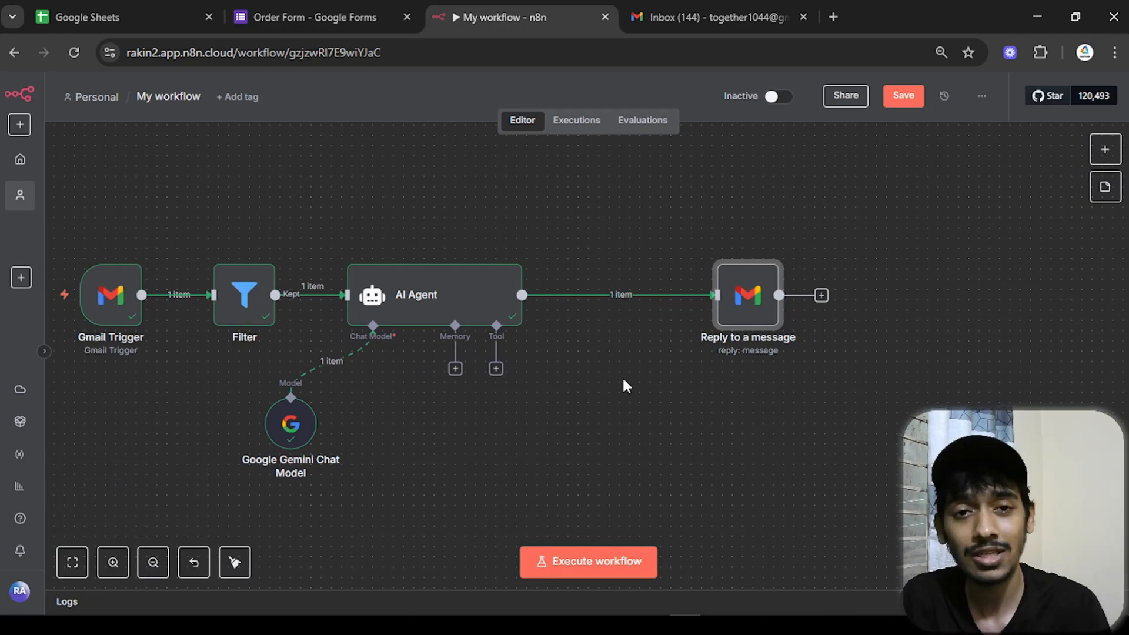
# - Insert an Information Extractor node from the AI category after the AI Agent
pyautogui.click(612, 296)
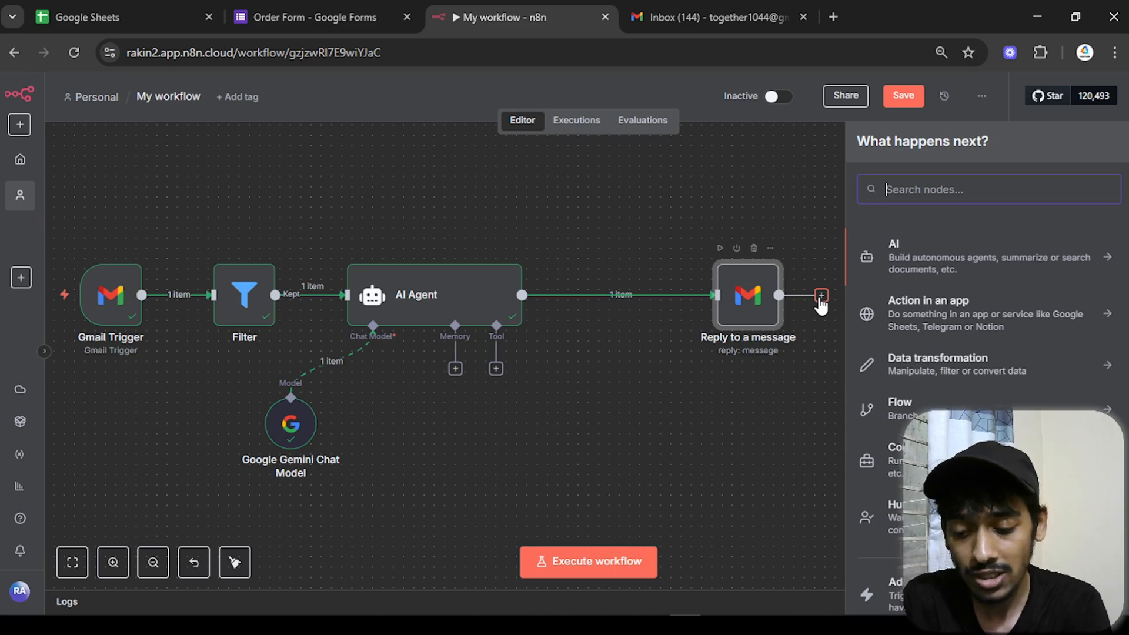
pyautogui.write('infor')
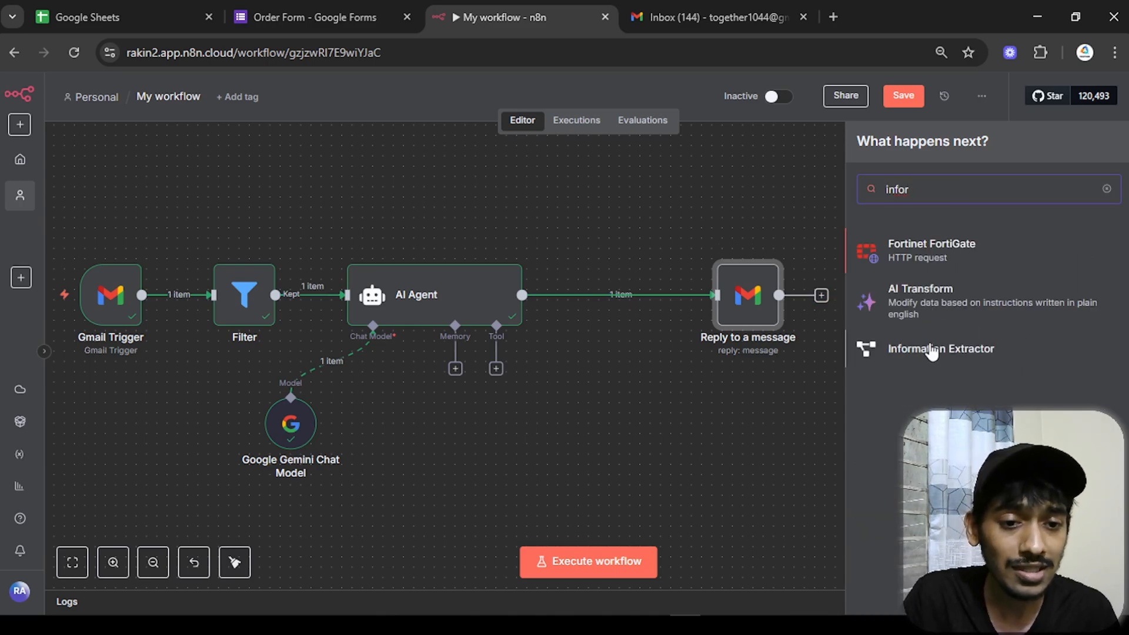
pyautogui.click(1107, 189)
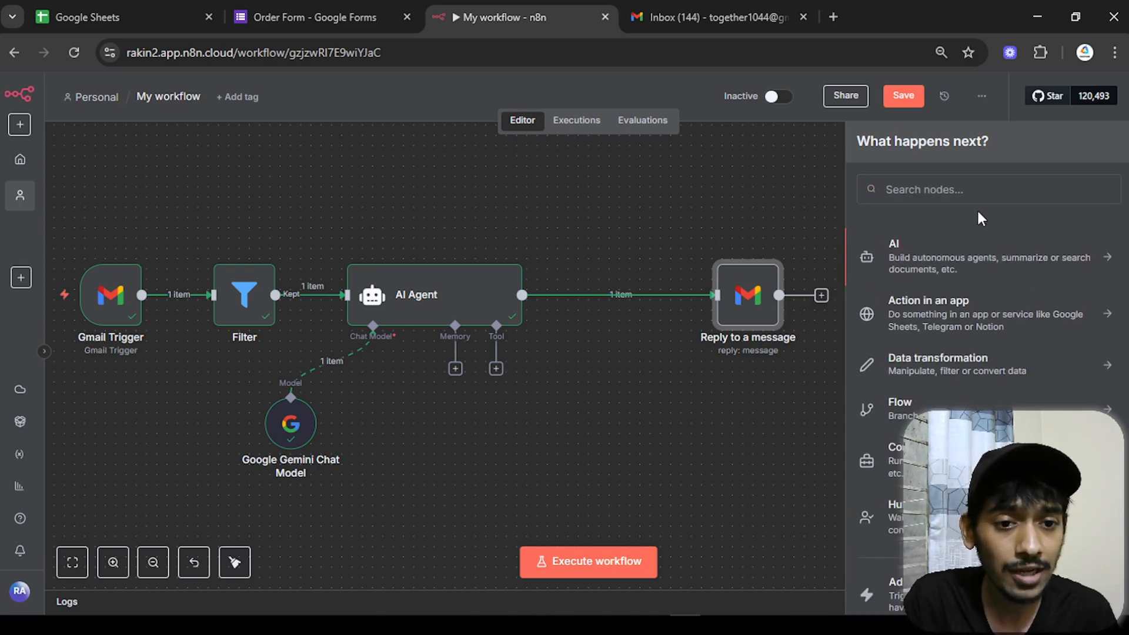
pyautogui.click(915, 265)
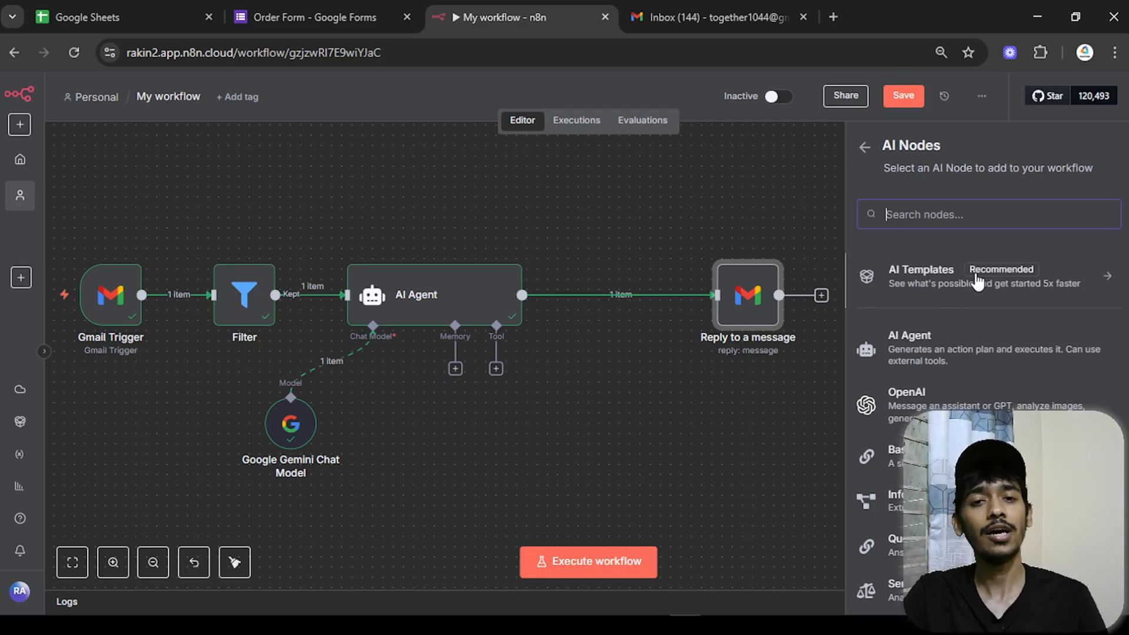
pyautogui.scroll(-3, 959, 365)
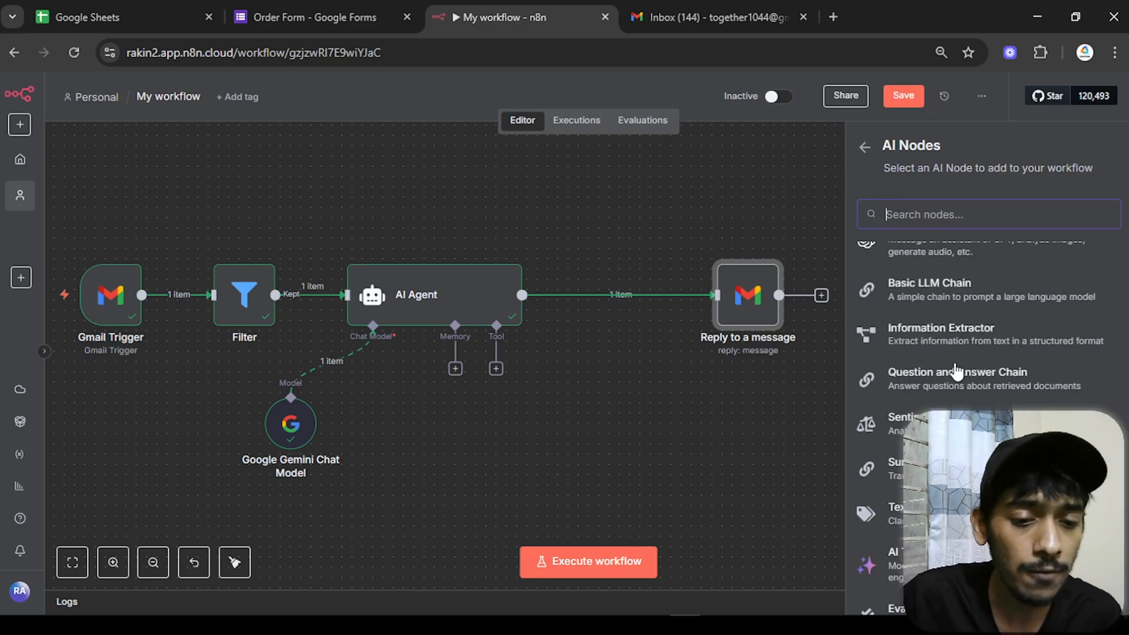
pyautogui.click(917, 337)
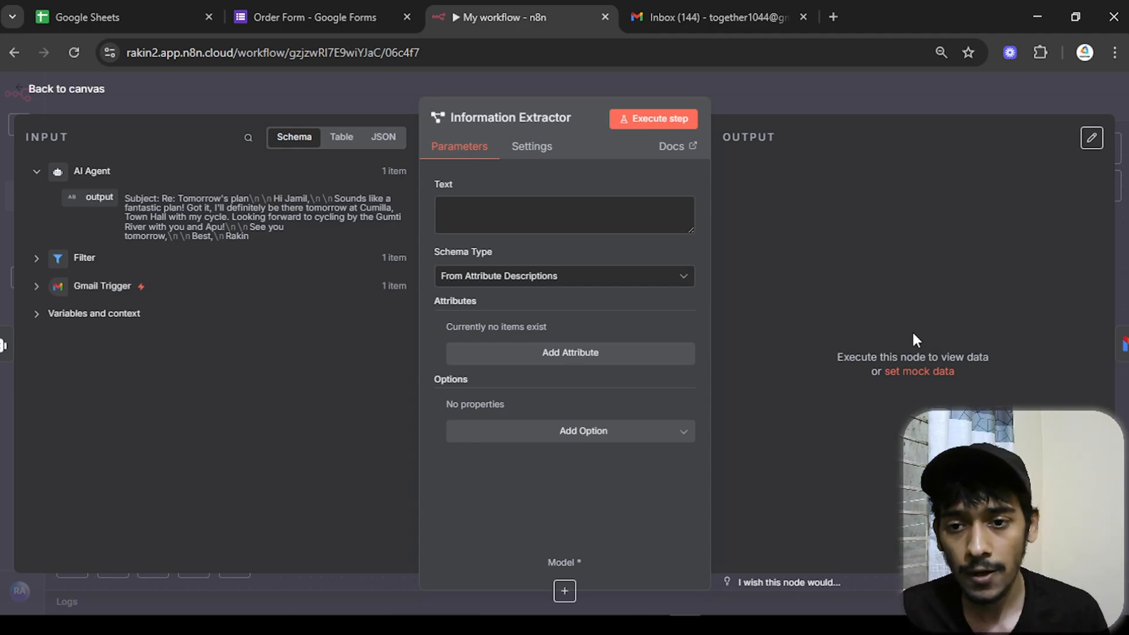
# - Map the AI Agent's output into the Information Extractor's Text field
pyautogui.click(462, 206)
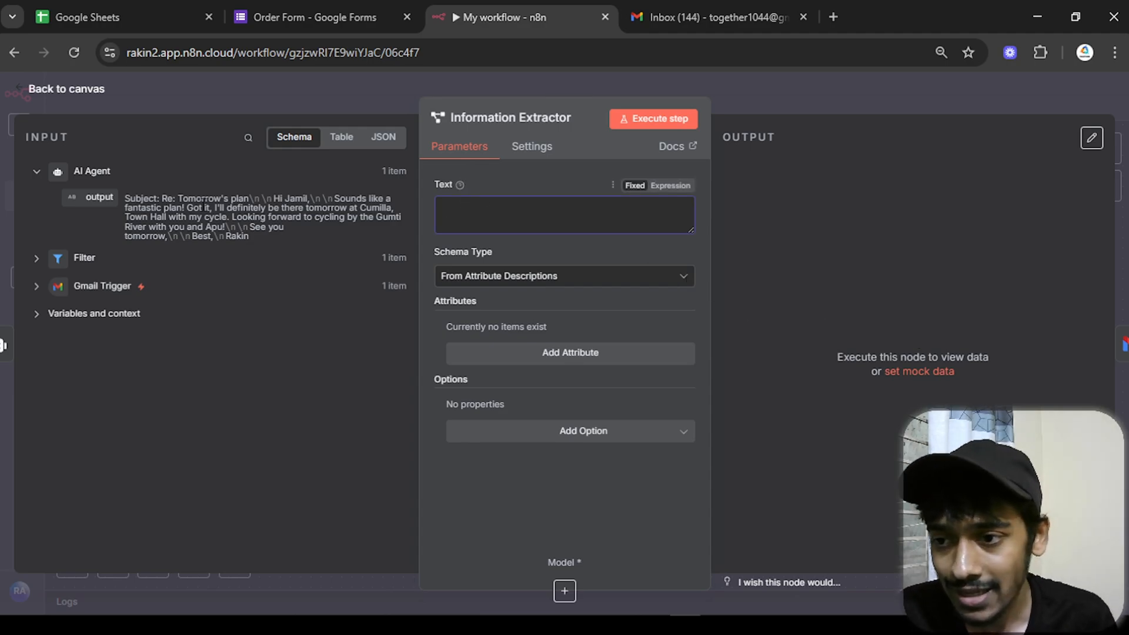
pyautogui.moveTo(91, 197); pyautogui.dragTo(478, 222)
pyautogui.click(422, 185)
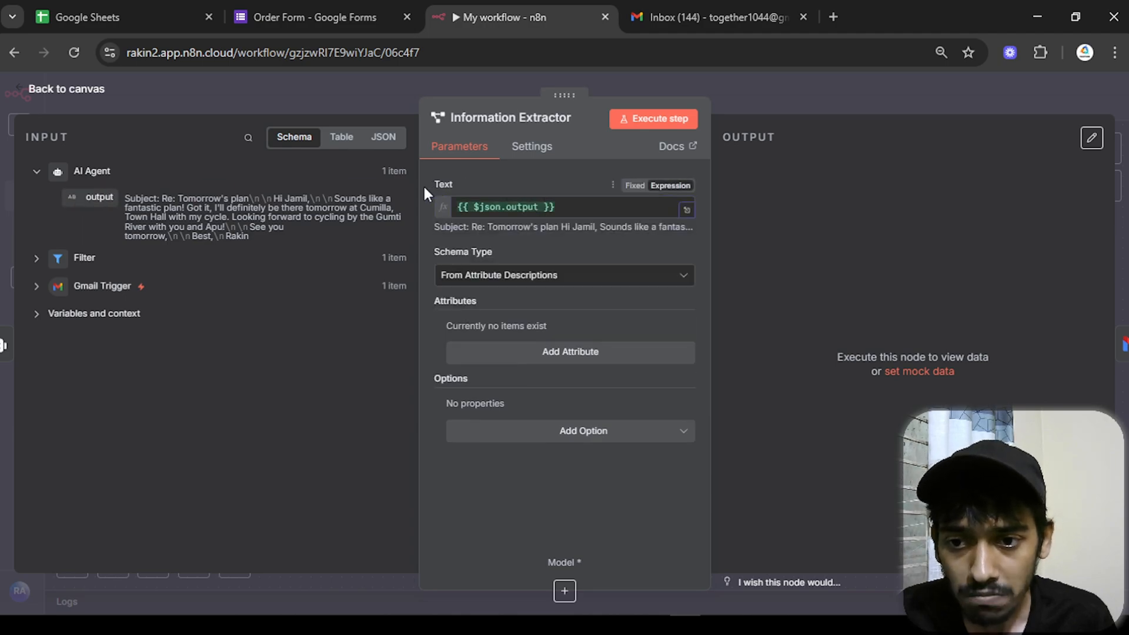
pyautogui.click(79, 92)
# - Review the AI Agent's System Message, then return to the canvas
pyautogui.doubleClick(454, 288)
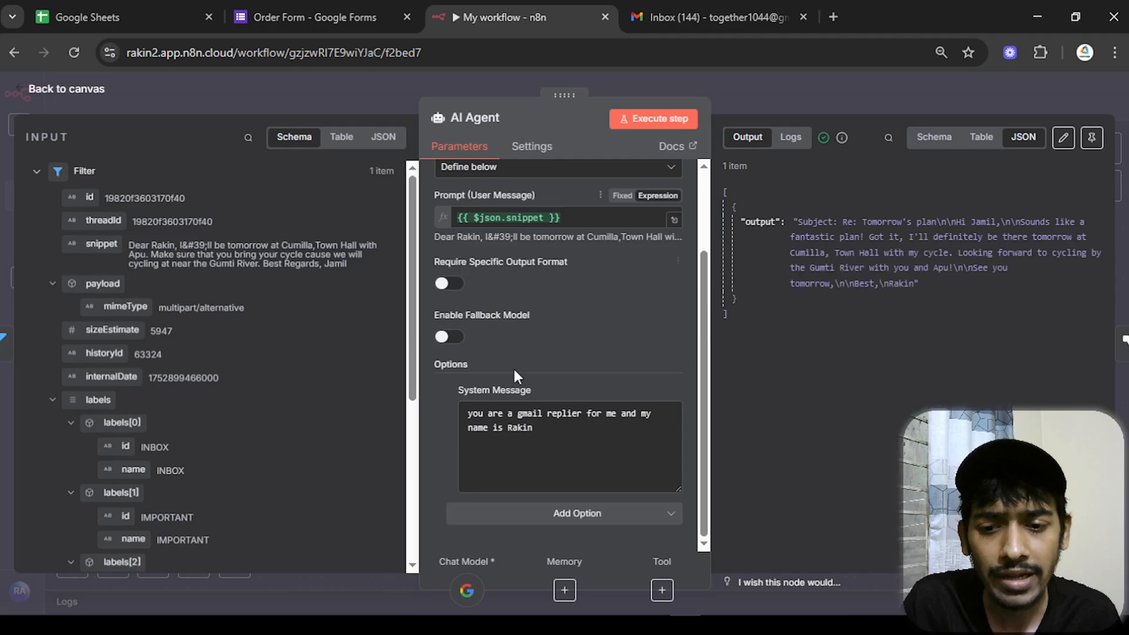
pyautogui.click(571, 436)
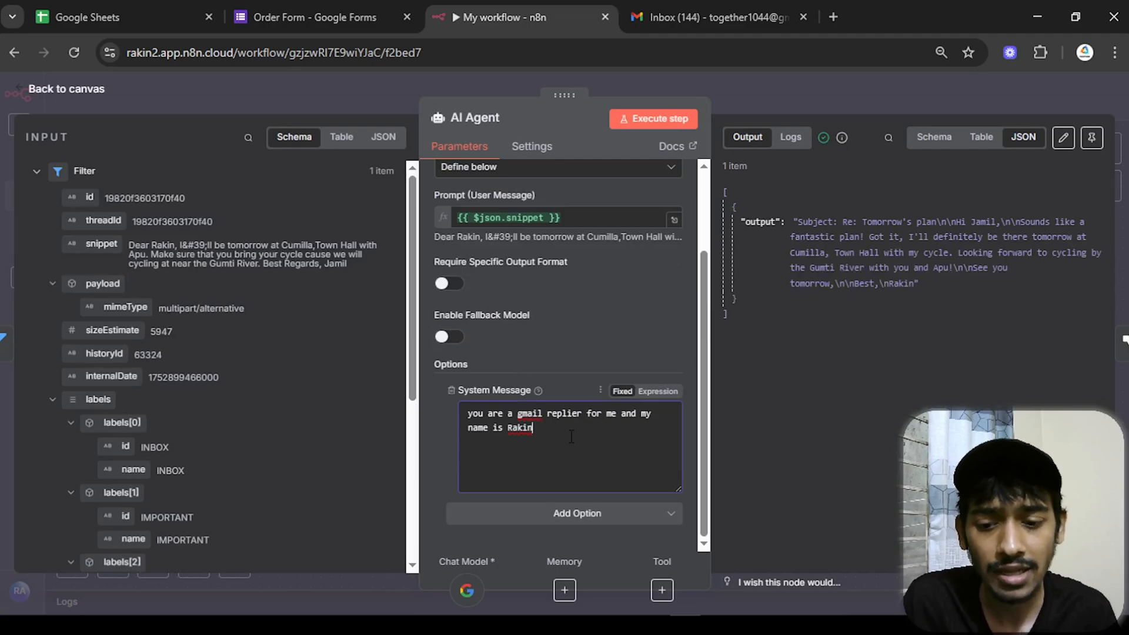
pyautogui.click(46, 98)
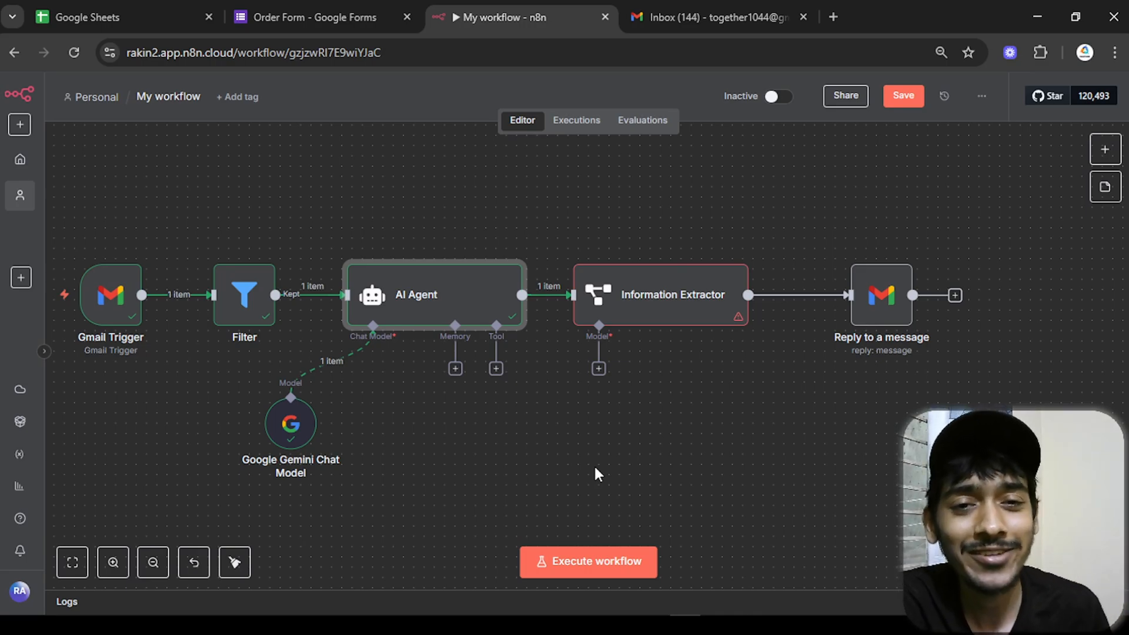
# - Add a new attribute named 'mail body' to the Information Extractor
pyautogui.click(668, 318)
pyautogui.doubleClick(669, 318)
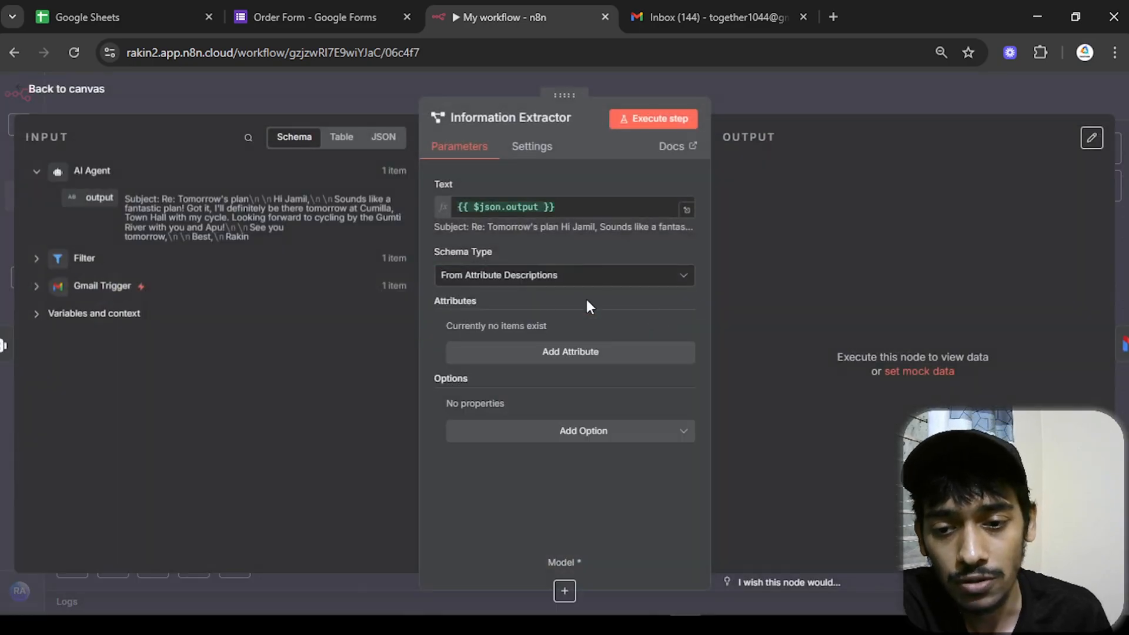
pyautogui.click(642, 356)
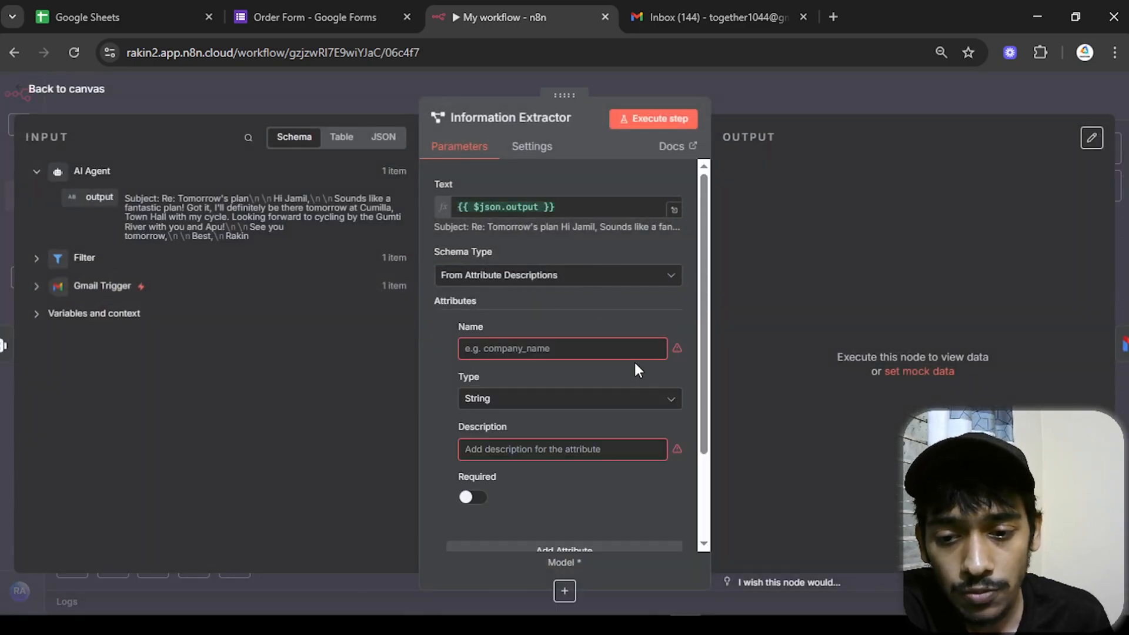
pyautogui.click(597, 351)
pyautogui.write('mail body')
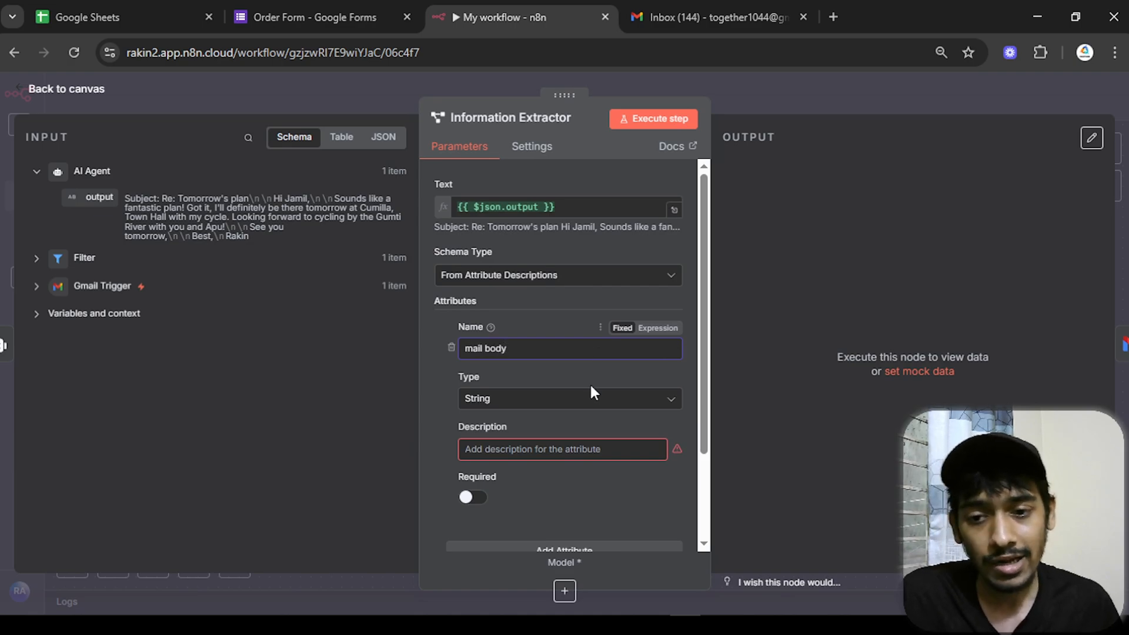
# - Describe it as 'only the mail body without the subject' and test-run the extractor
pyautogui.click(560, 448)
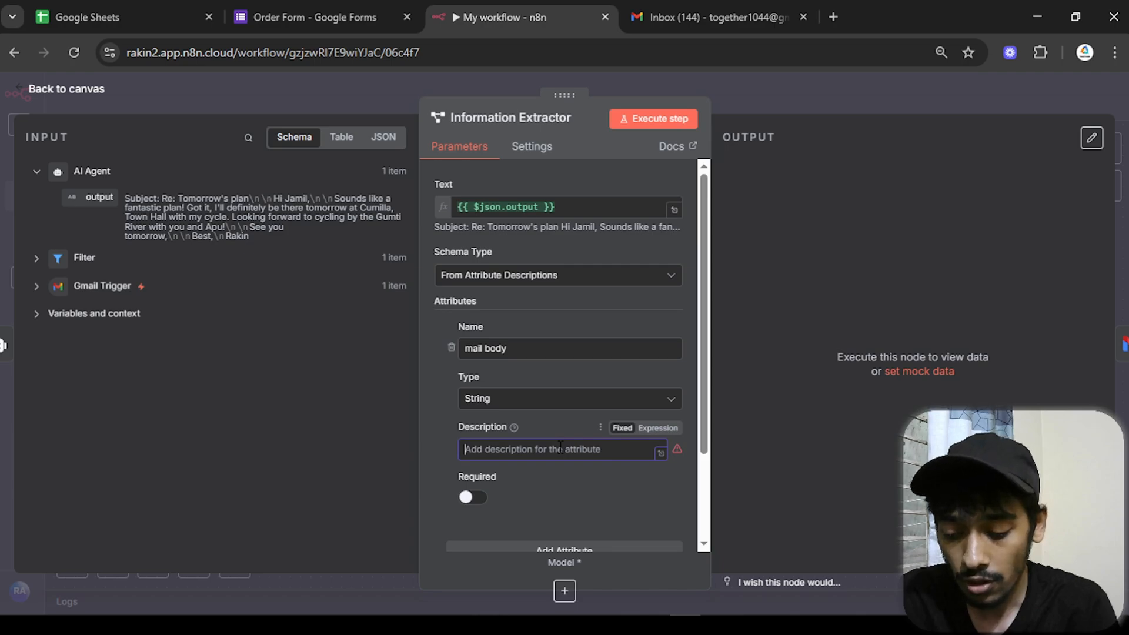
pyautogui.write('only')
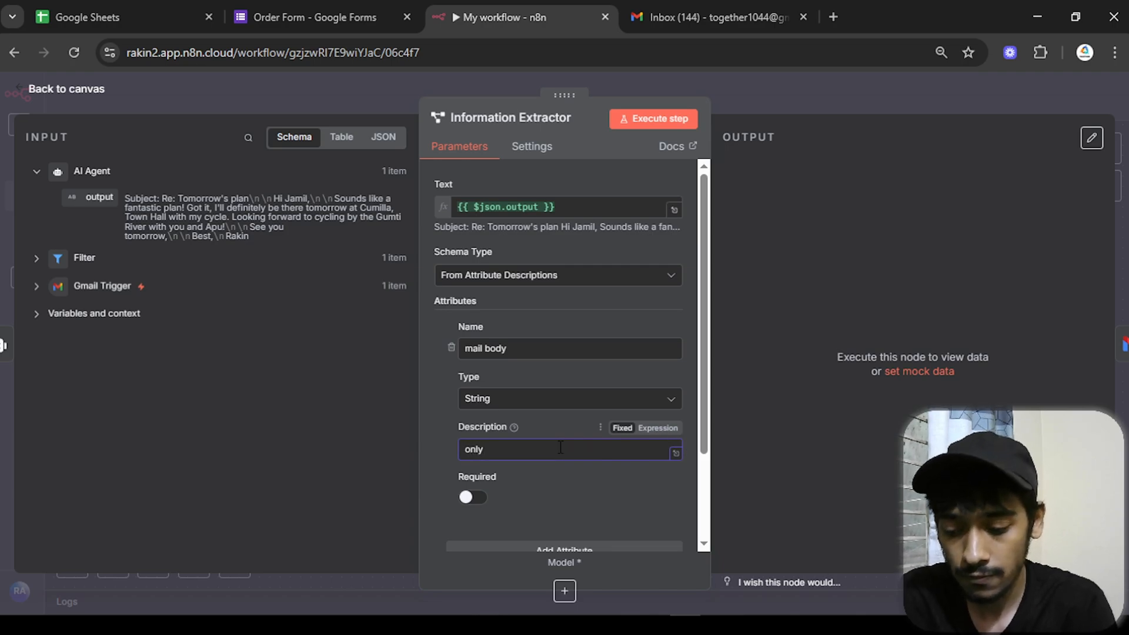
pyautogui.write(' the mail body not the subject')
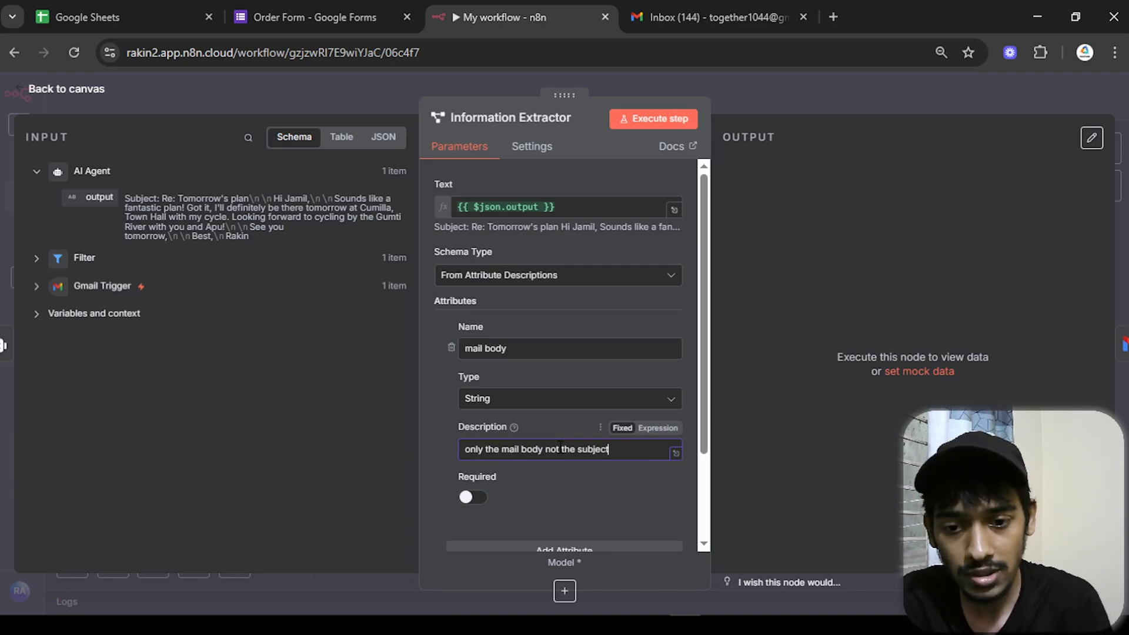
pyautogui.moveTo(560, 449); pyautogui.dragTo(551, 448)
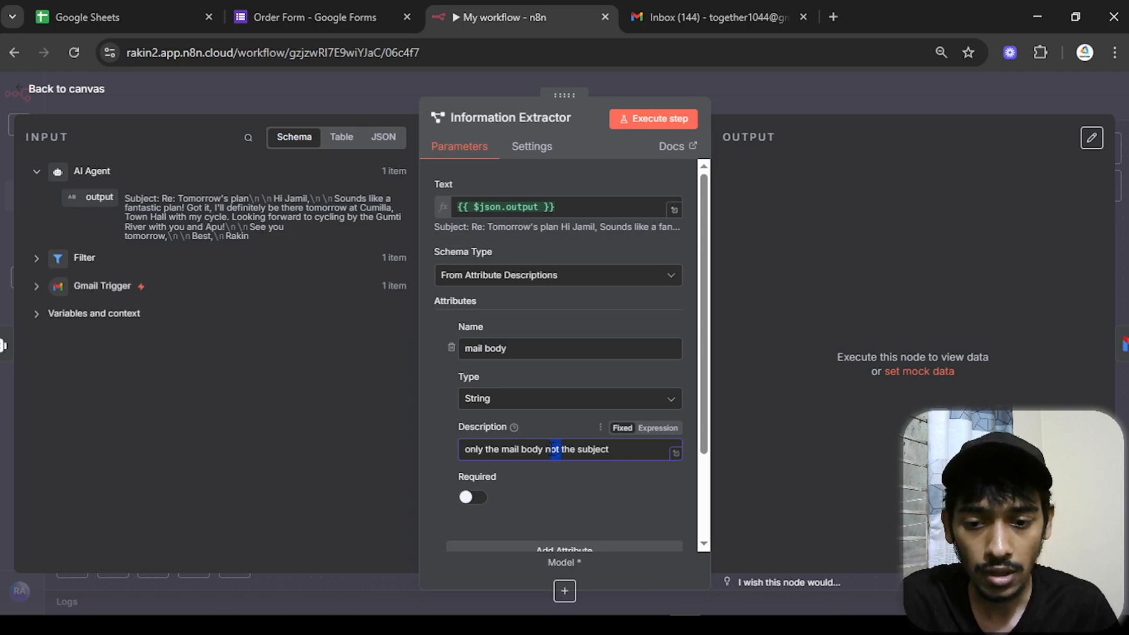
pyautogui.write('with')
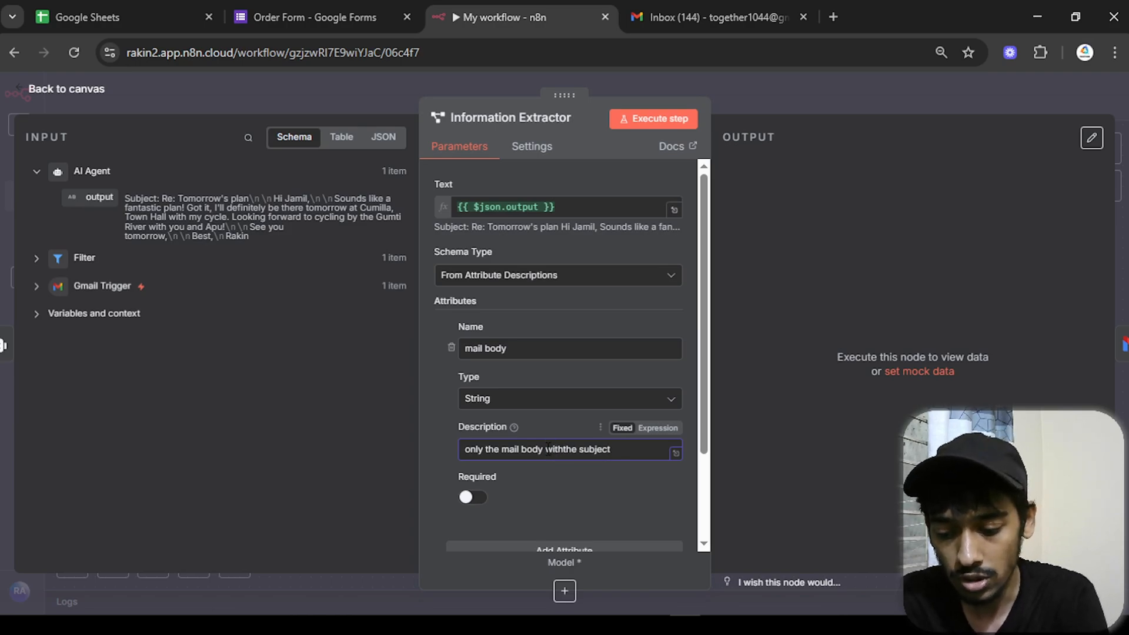
pyautogui.write('out')
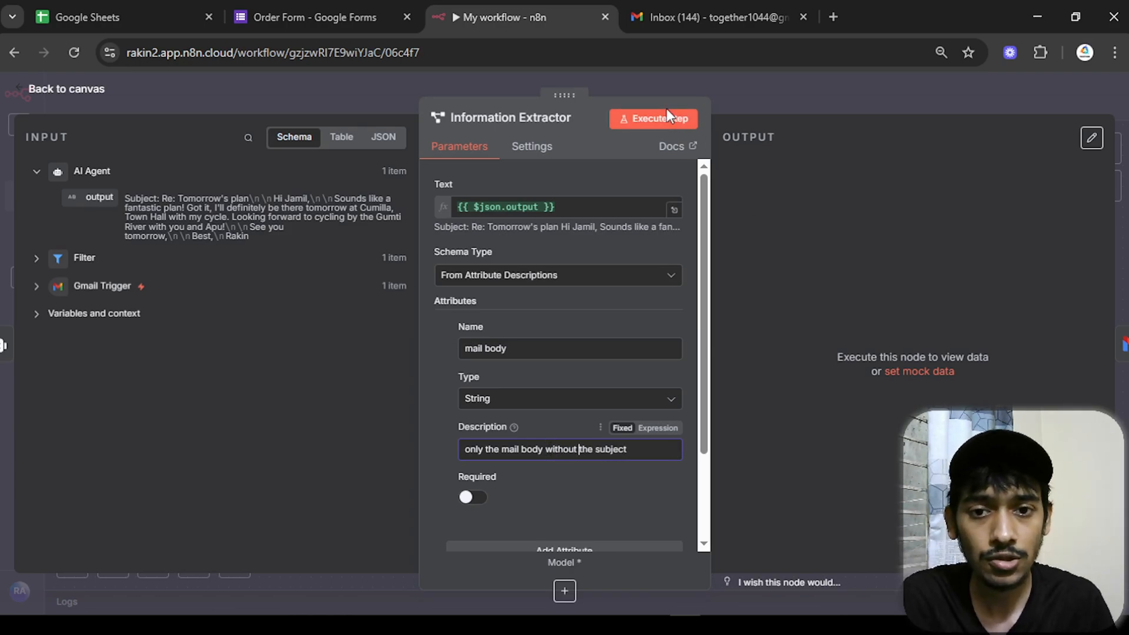
pyautogui.click(668, 116)
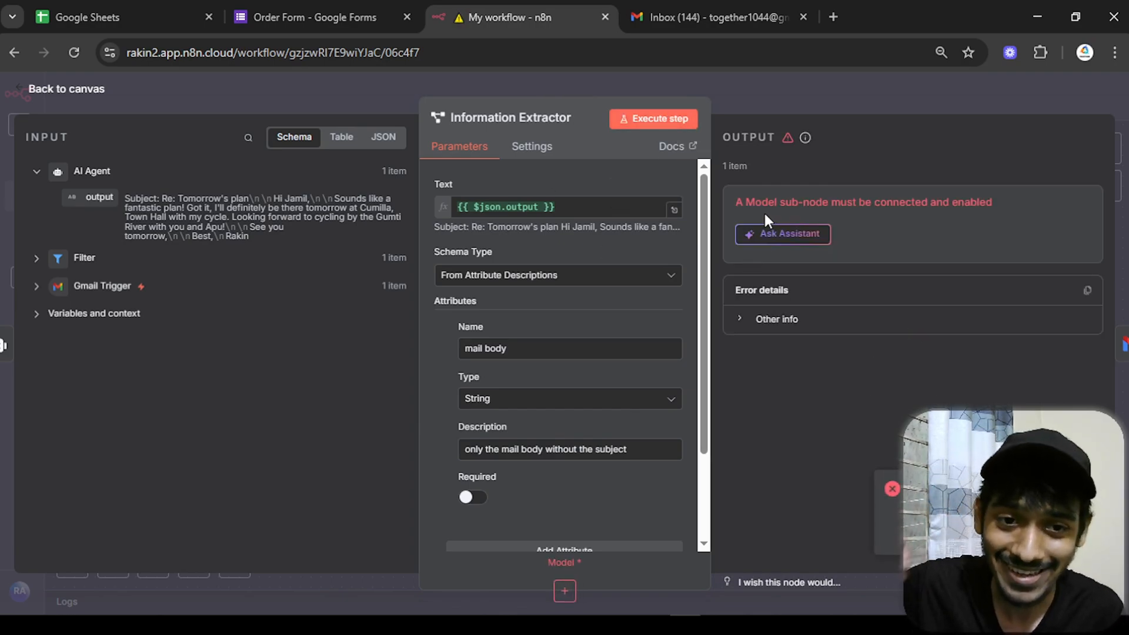
pyautogui.click(99, 96)
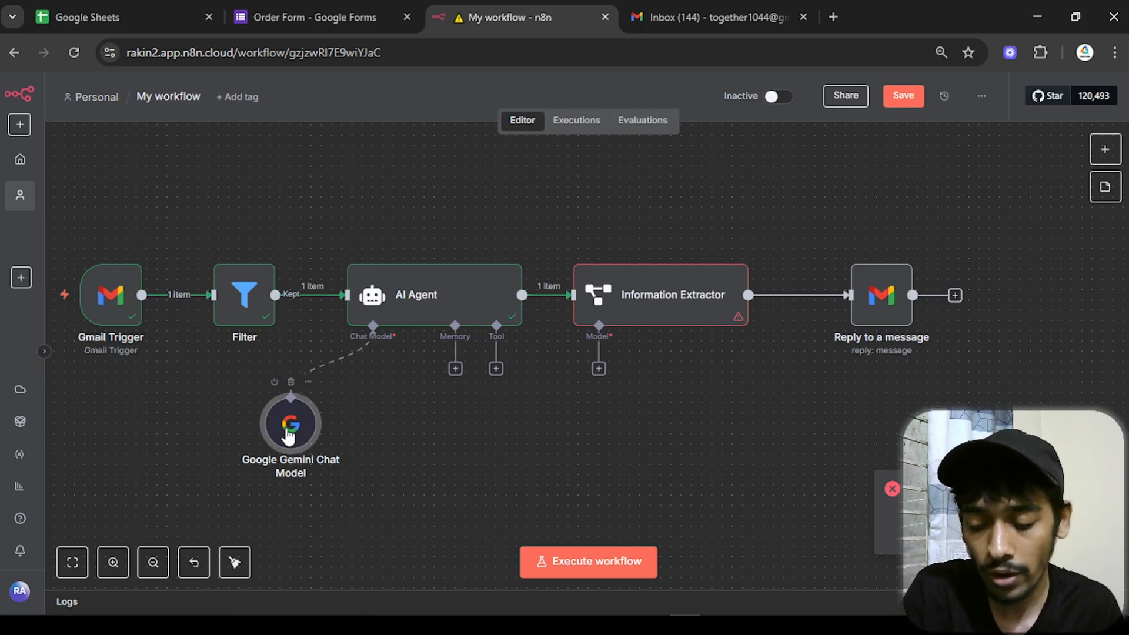
# - Connect the Information Extractor's Model input to the existing Google Gemini Chat Model
pyautogui.hotkey('ctrl', 'd')
pyautogui.moveTo(383, 516); pyautogui.dragTo(601, 413)
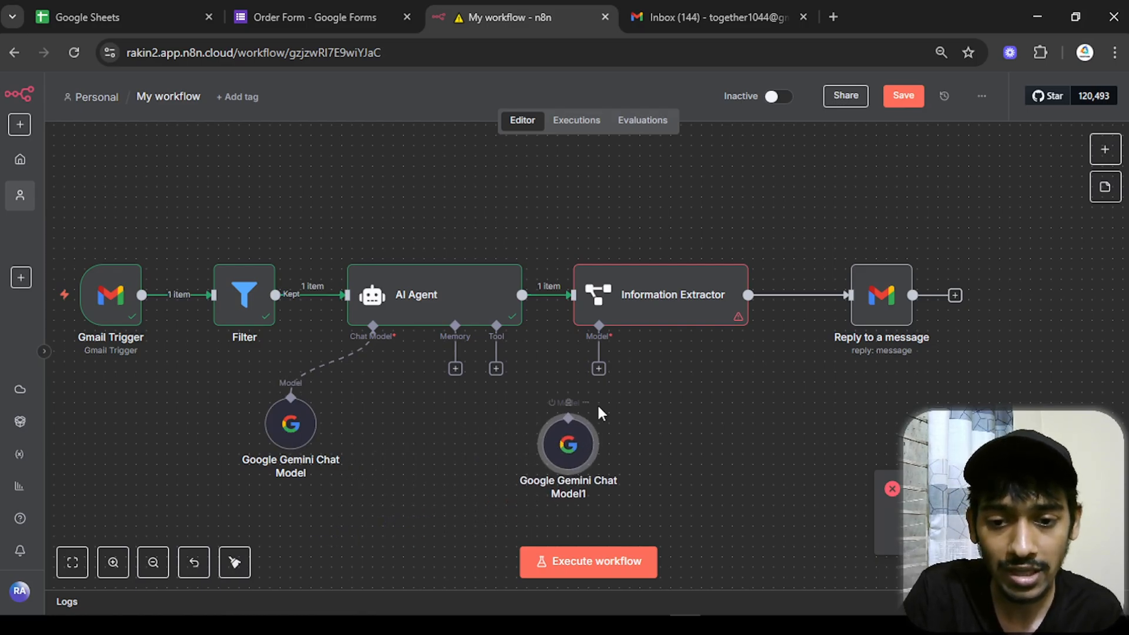
pyautogui.moveTo(599, 369); pyautogui.dragTo(569, 410)
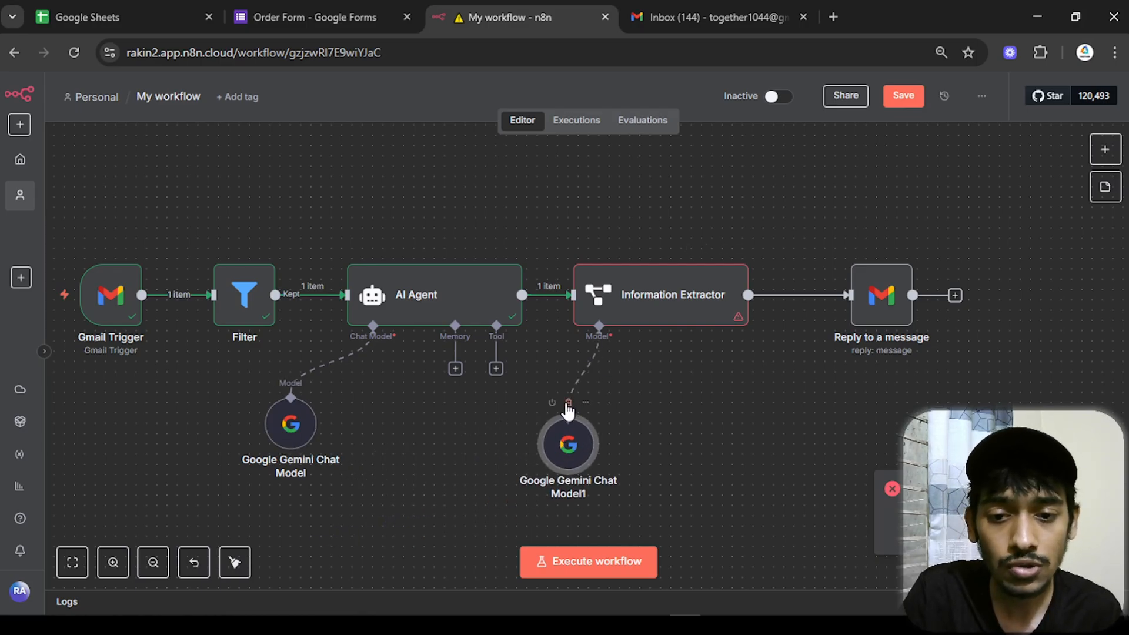
pyautogui.click(568, 402)
pyautogui.moveTo(599, 368); pyautogui.dragTo(478, 475)
pyautogui.moveTo(587, 446); pyautogui.dragTo(542, 406)
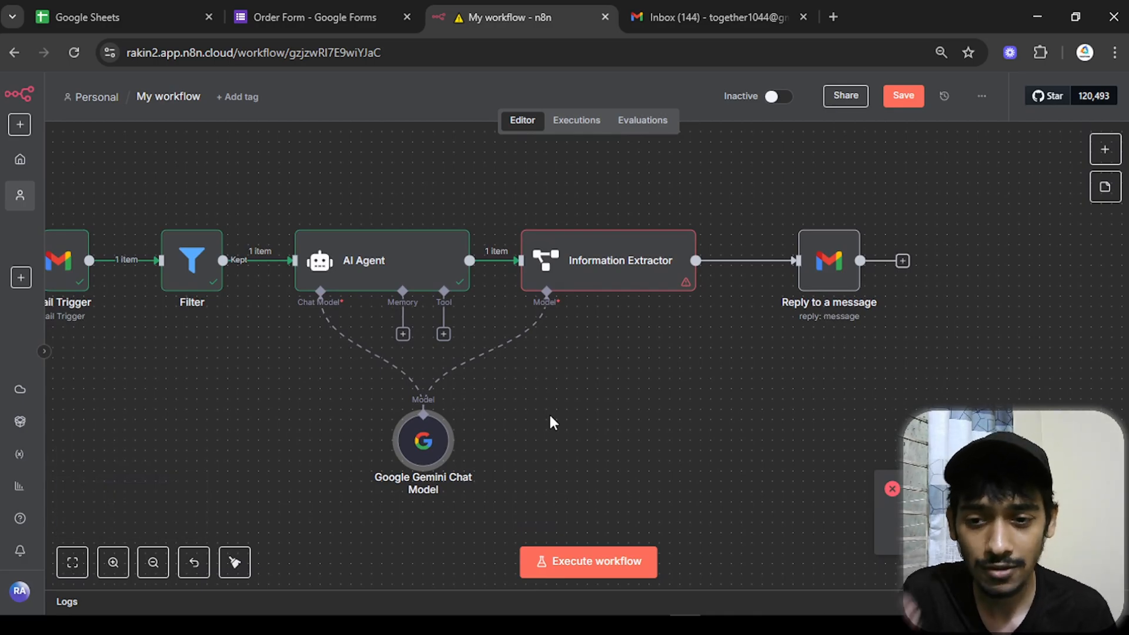
# - Run the Information Extractor and check its extracted mail body output
pyautogui.click(606, 289)
pyautogui.doubleClick(606, 288)
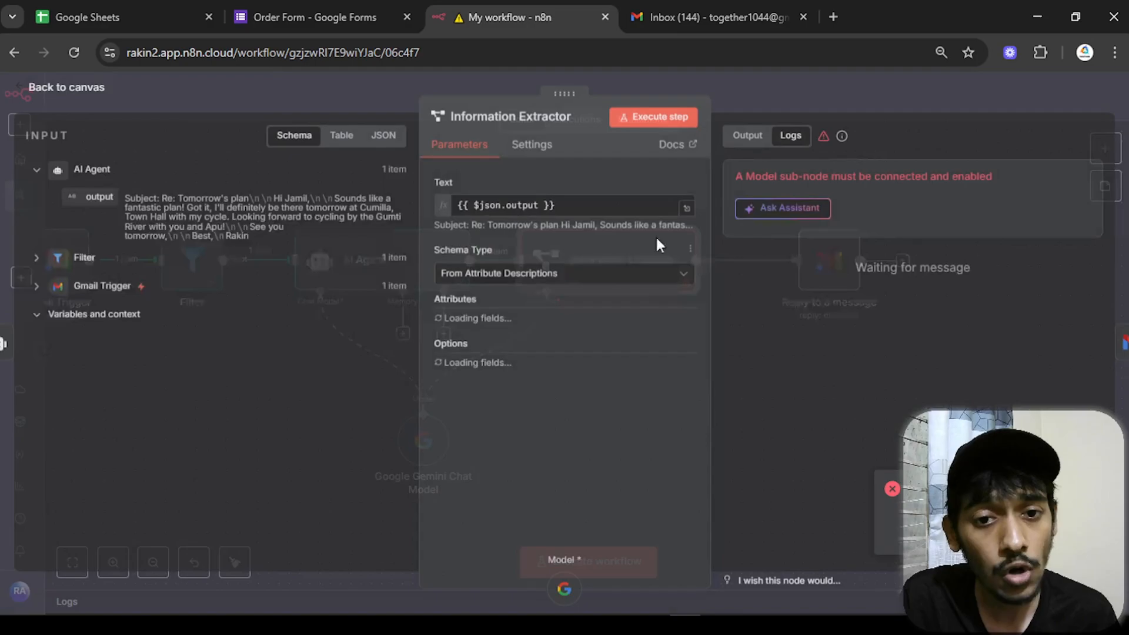
pyautogui.click(662, 118)
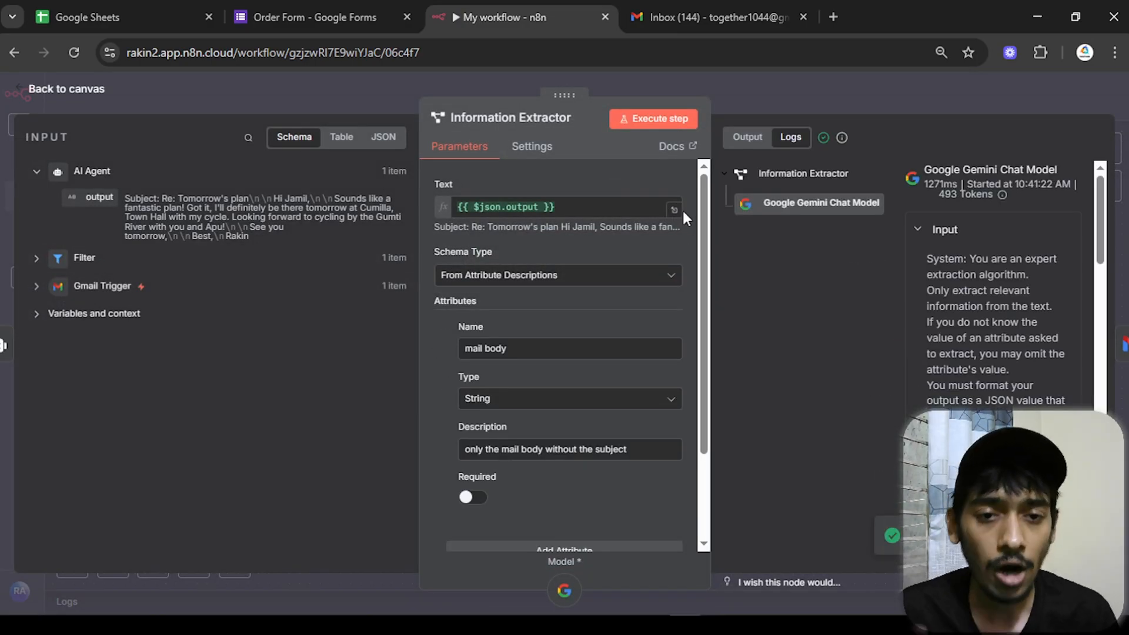
pyautogui.click(741, 137)
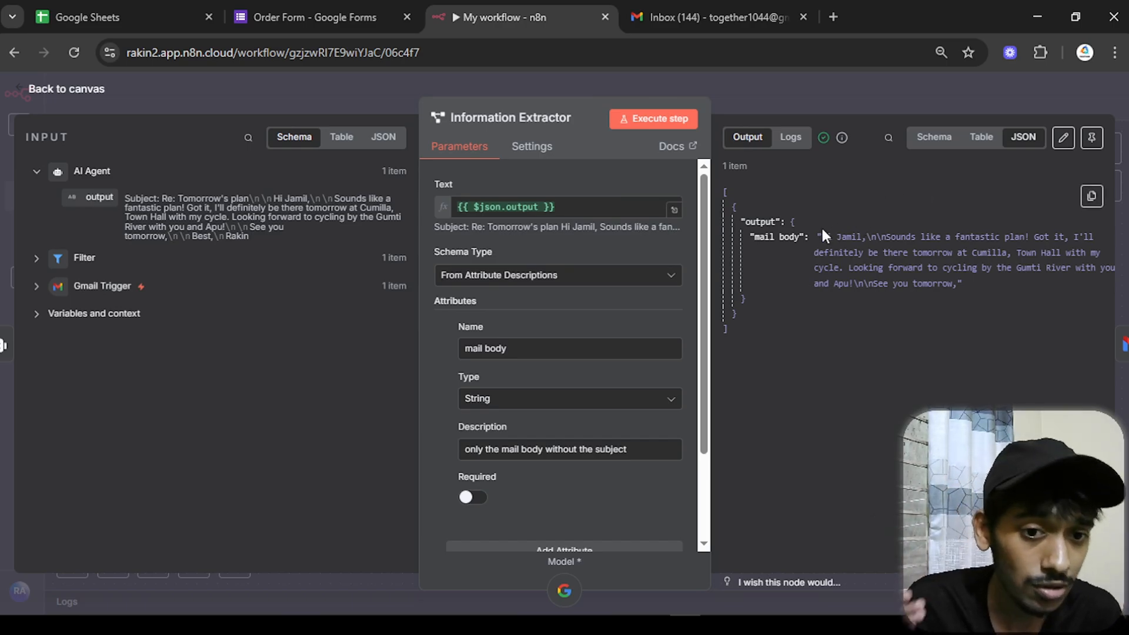
pyautogui.moveTo(821, 236); pyautogui.dragTo(962, 270)
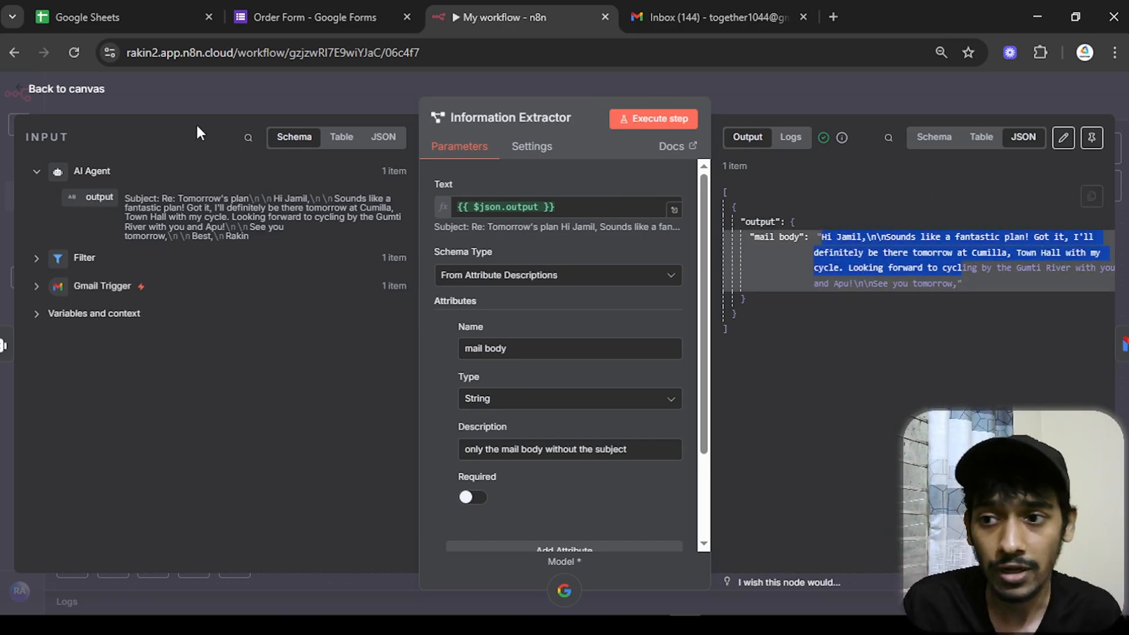
pyautogui.click(67, 88)
pyautogui.hscroll(3, 676, 395)
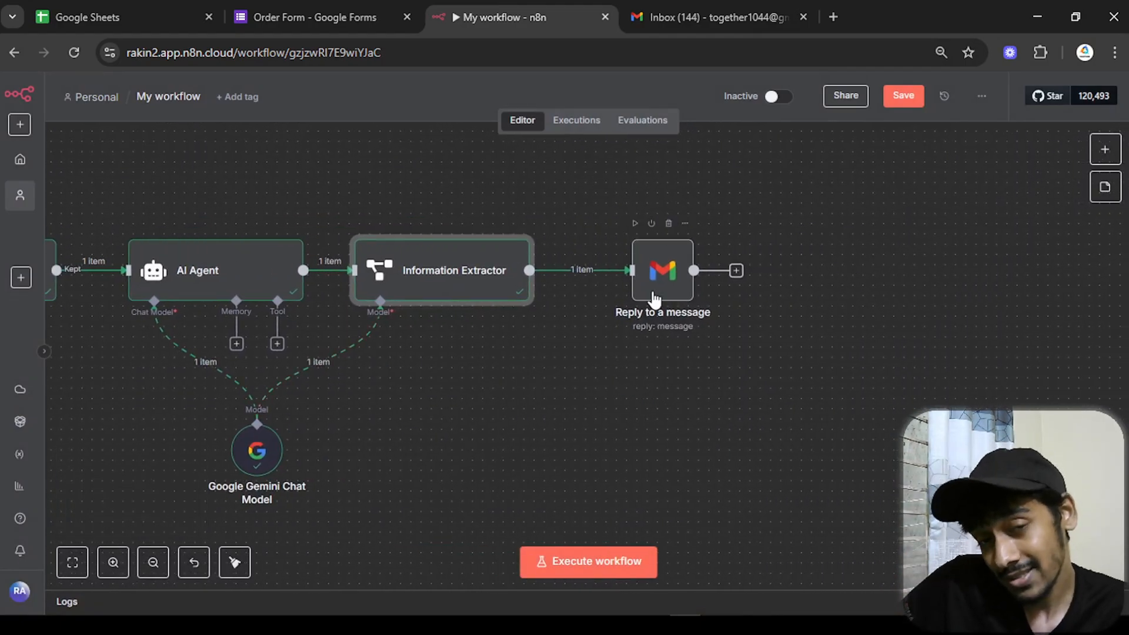
# - Replace the Reply to a message node's Message with the extracted 'mail body' field
pyautogui.click(655, 297)
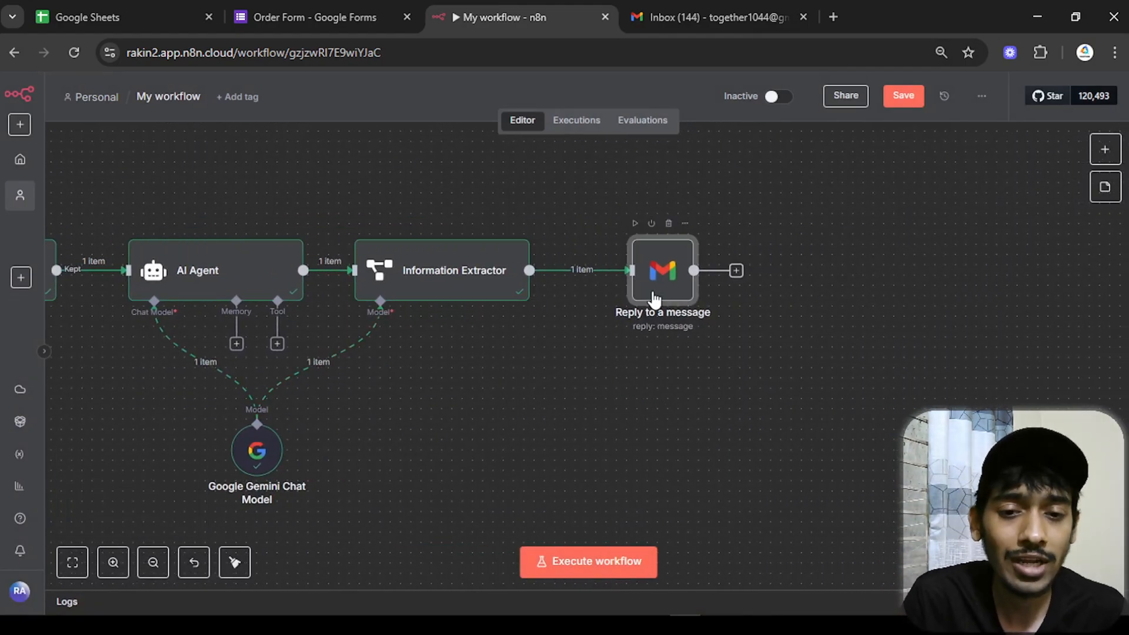
pyautogui.doubleClick(655, 297)
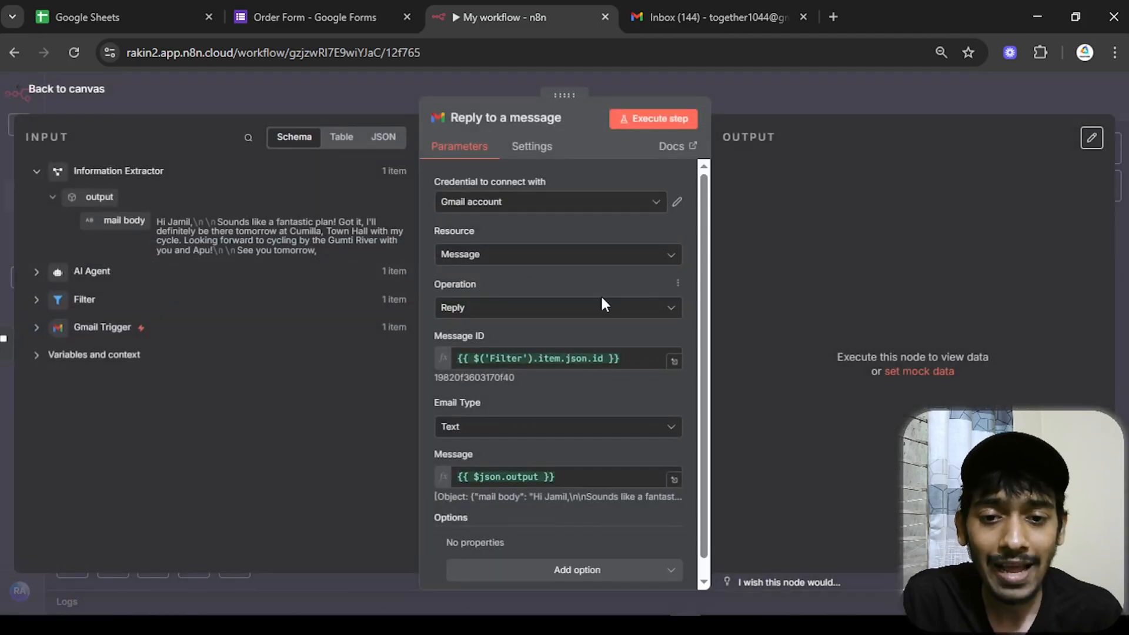
pyautogui.scroll(-1, 453, 406)
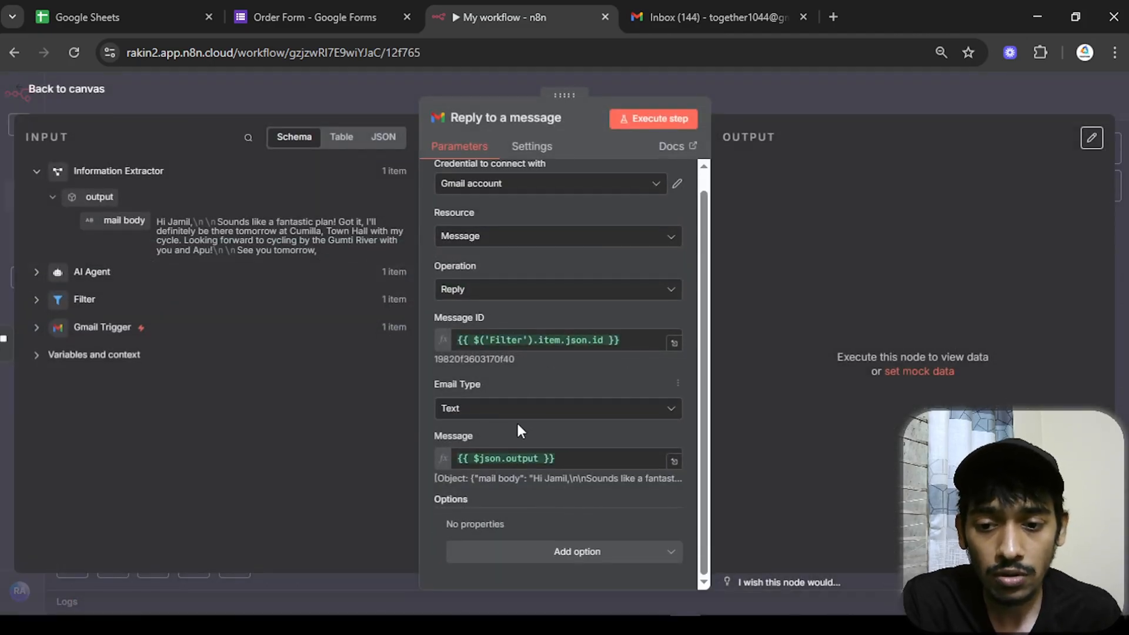
pyautogui.moveTo(569, 457); pyautogui.dragTo(443, 462)
pyautogui.press('BackSpace')
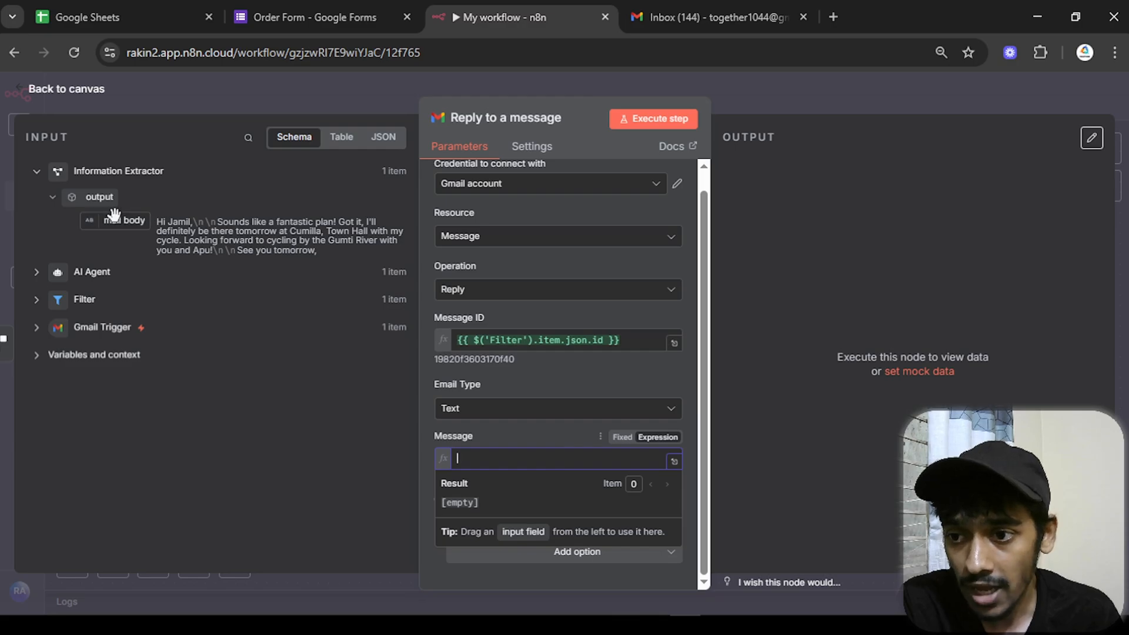
pyautogui.moveTo(113, 220); pyautogui.dragTo(518, 459)
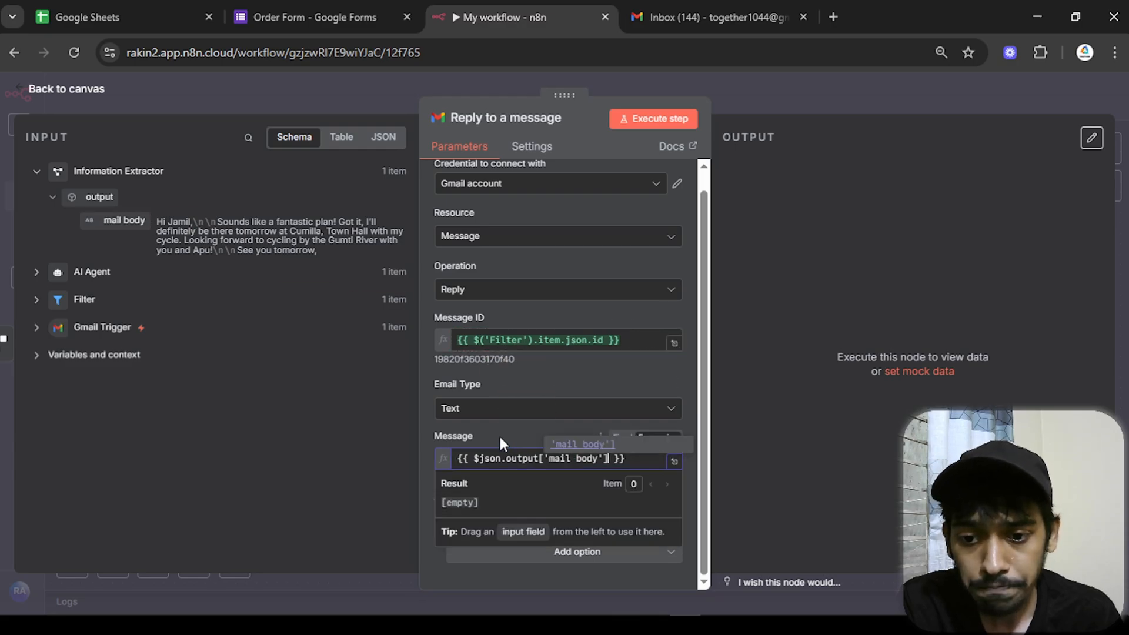
# - Preview the reply text in the expression editor and run the step to send it
pyautogui.click(677, 463)
pyautogui.moveTo(835, 274); pyautogui.dragTo(714, 195)
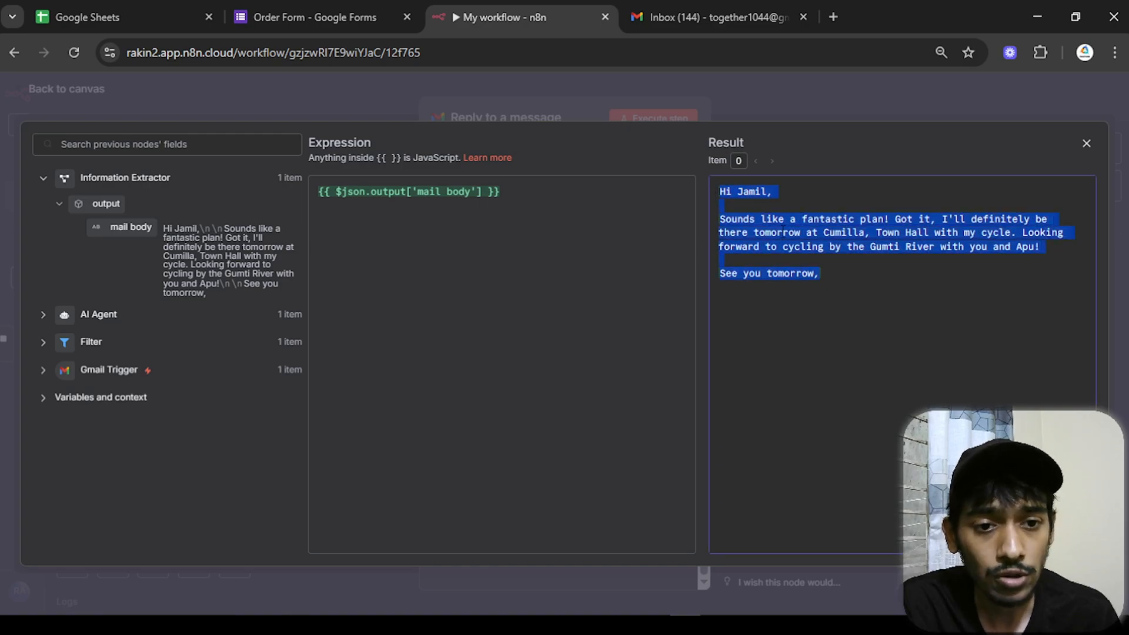
pyautogui.moveTo(853, 275); pyautogui.dragTo(730, 179)
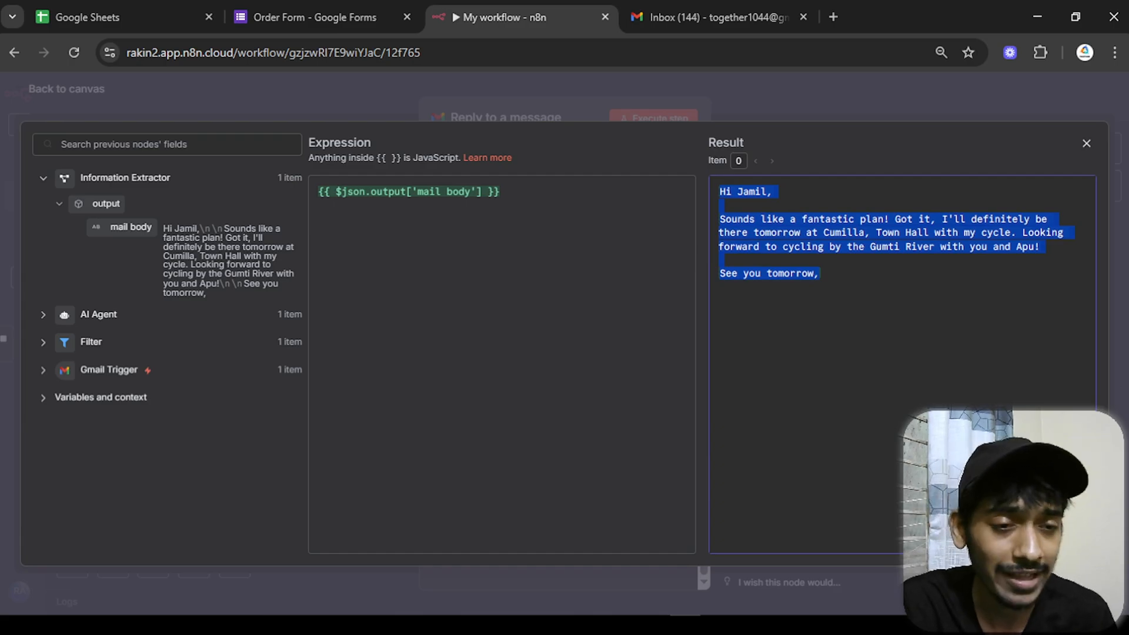
pyautogui.click(1087, 144)
pyautogui.click(661, 126)
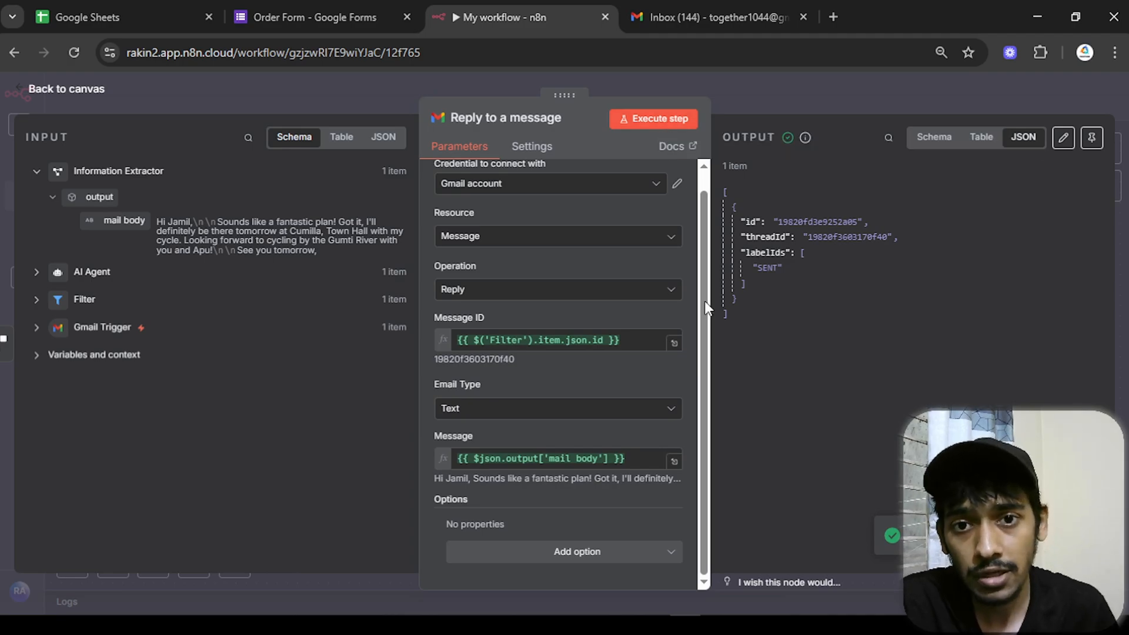
pyautogui.moveTo(747, 624)
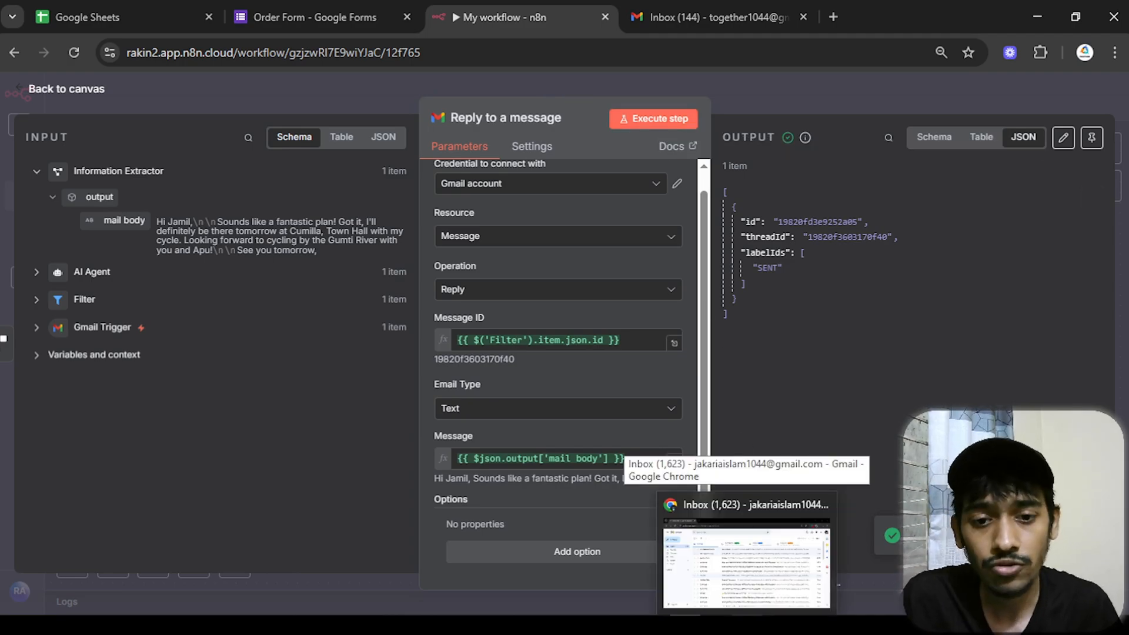
# - Check the newest (no subject) reply in the Gmail inbox, then return to the n8n canvas
pyautogui.click(747, 564)
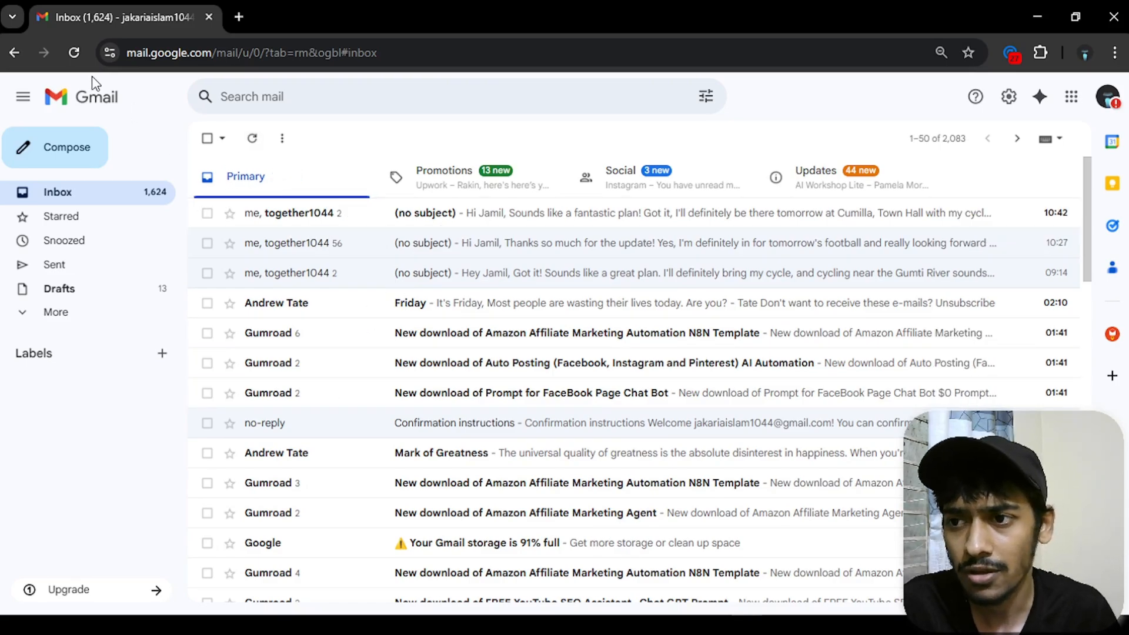
pyautogui.click(75, 57)
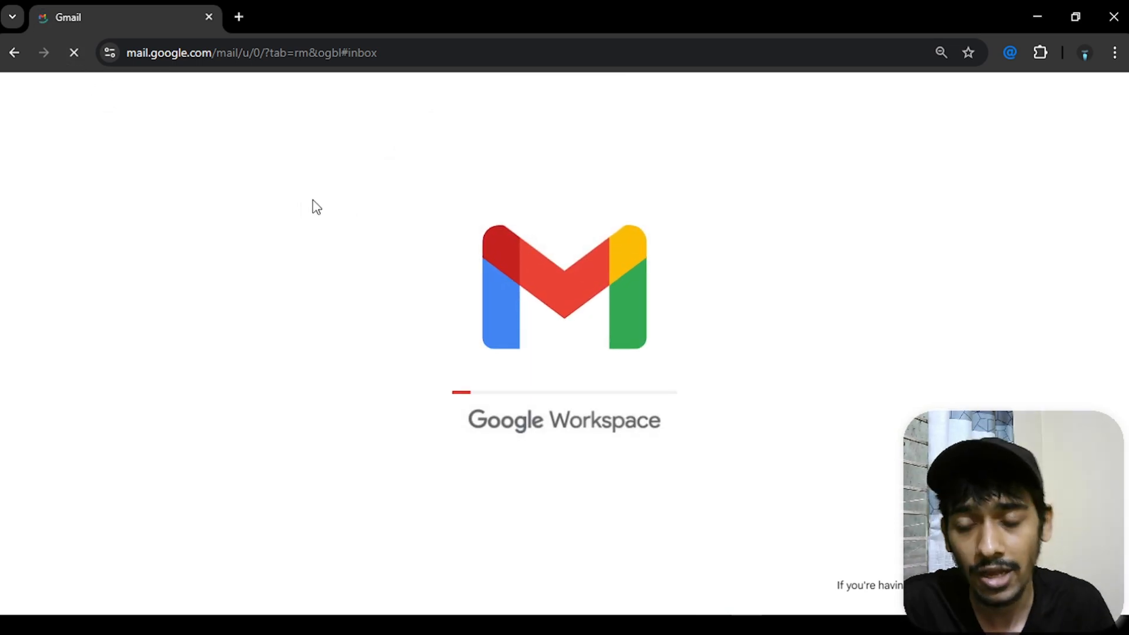
pyautogui.click(454, 223)
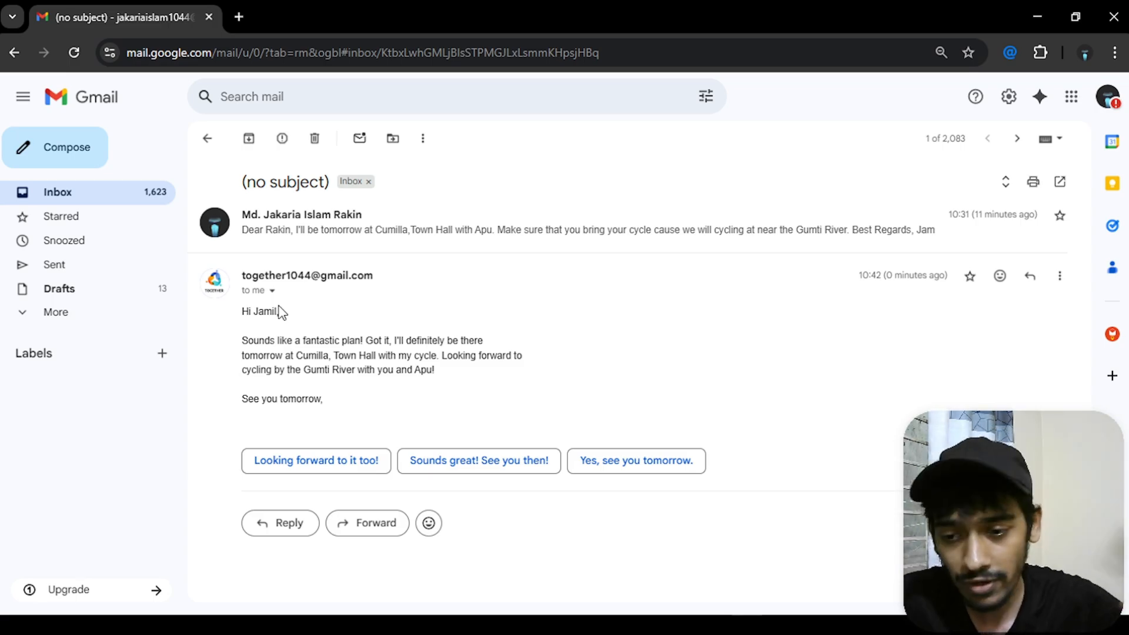
pyautogui.click(207, 138)
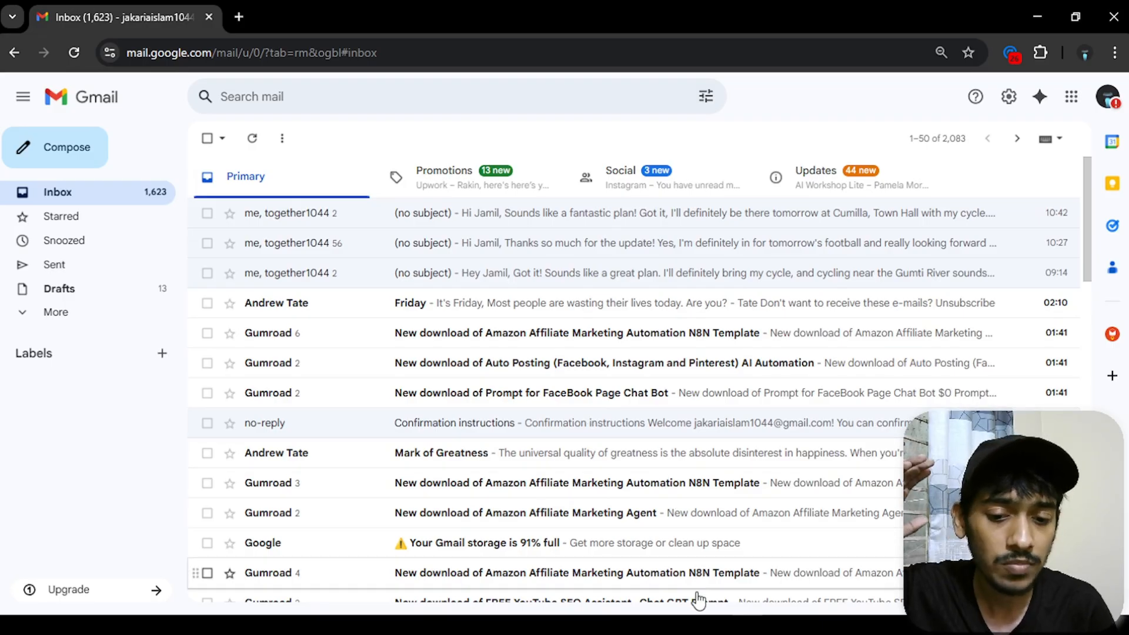
pyautogui.click(686, 625)
pyautogui.press('Escape')
# - Fit the whole workflow in view and save it
pyautogui.moveTo(437, 387); pyautogui.dragTo(743, 405)
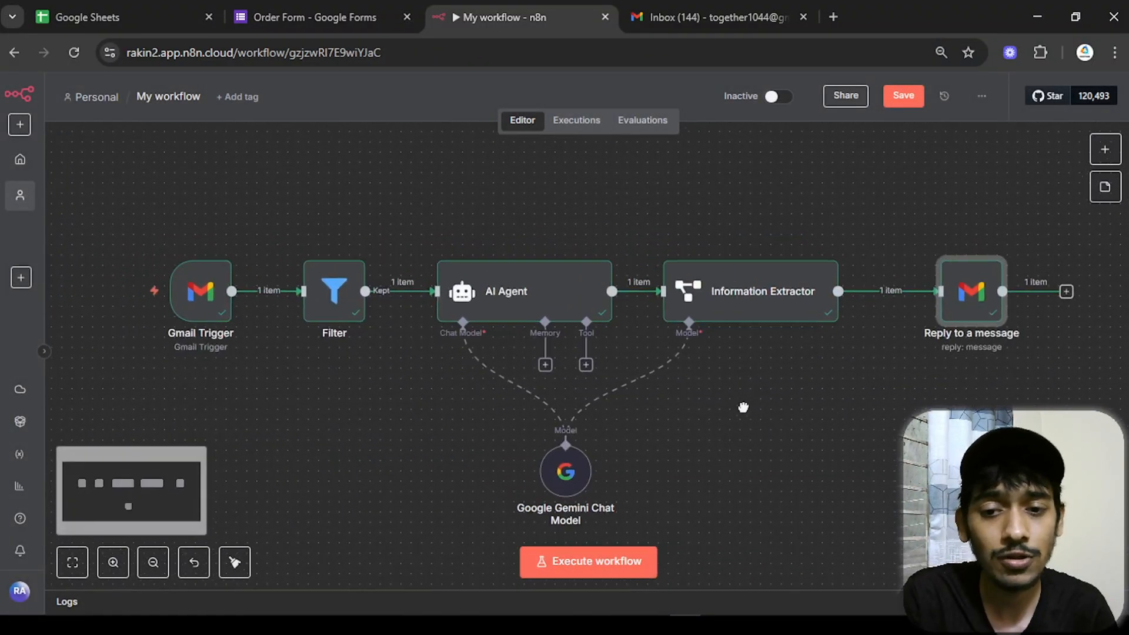
pyautogui.scroll(-2, 740, 406)
pyautogui.moveTo(800, 427); pyautogui.dragTo(752, 421)
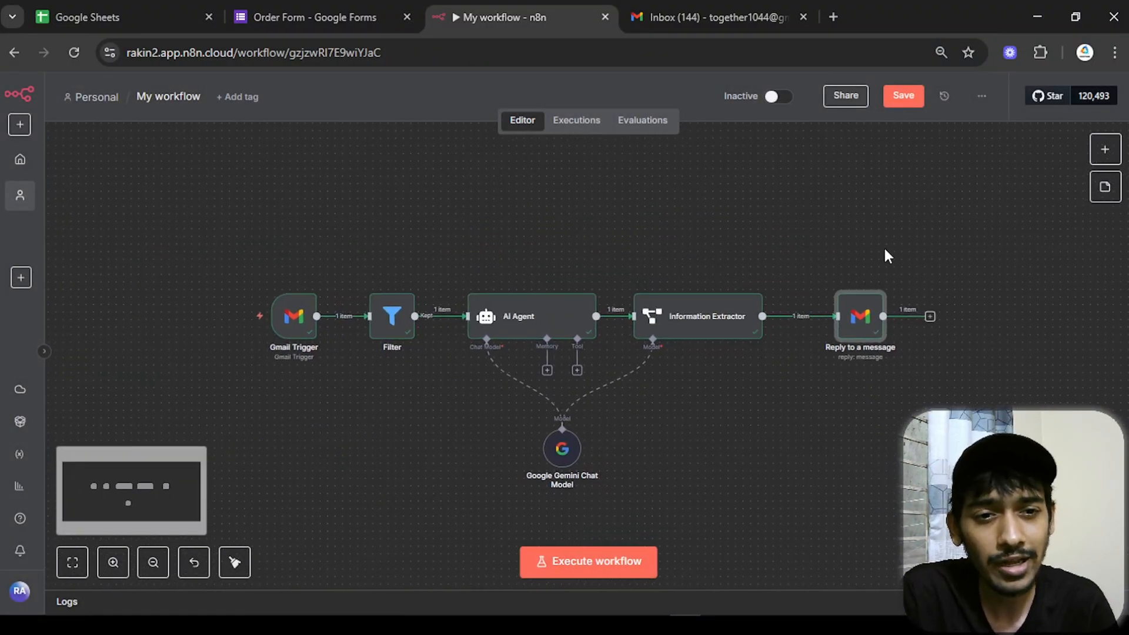
pyautogui.click(903, 101)
# - Rename the workflow from 'My workflow' to 'Email Replier Agent'
pyautogui.click(167, 98)
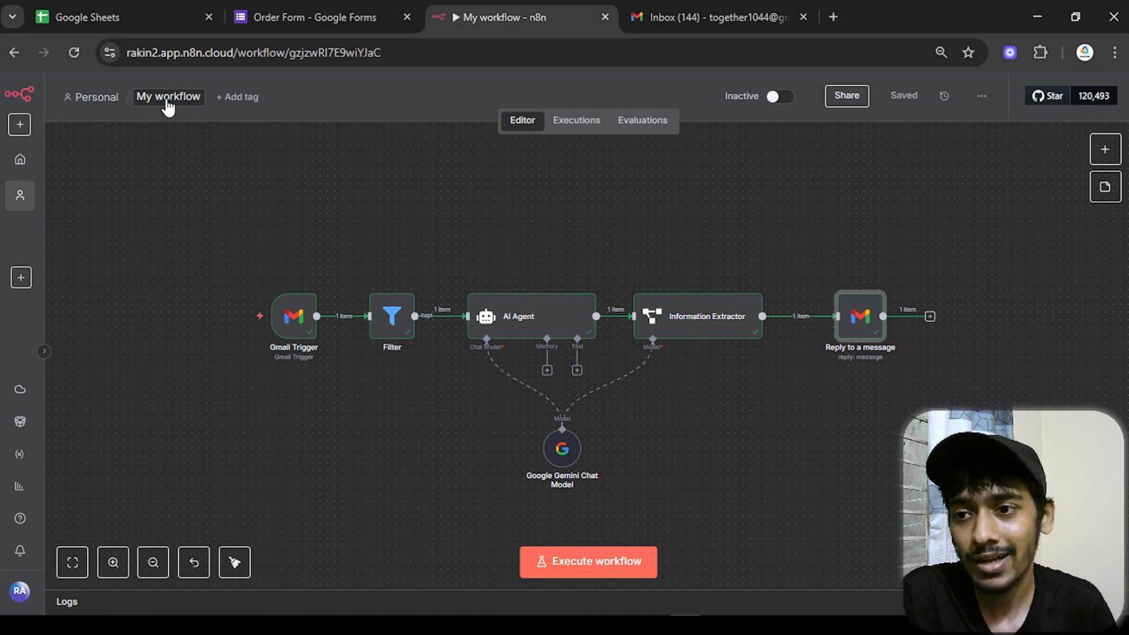
pyautogui.write('Ema')
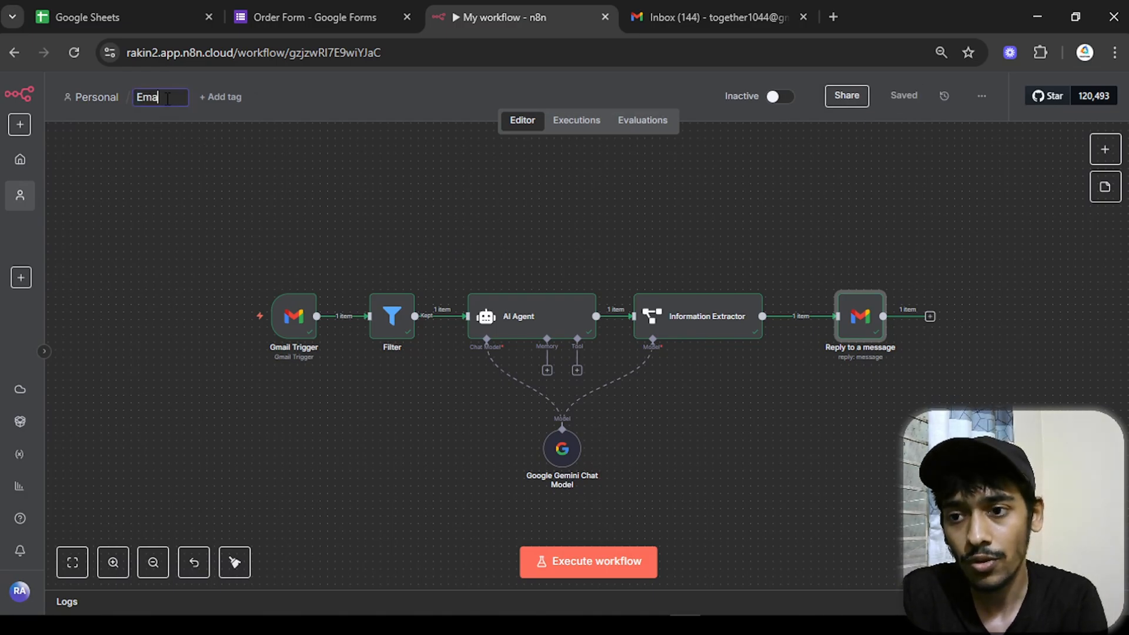
pyautogui.write('il Rep')
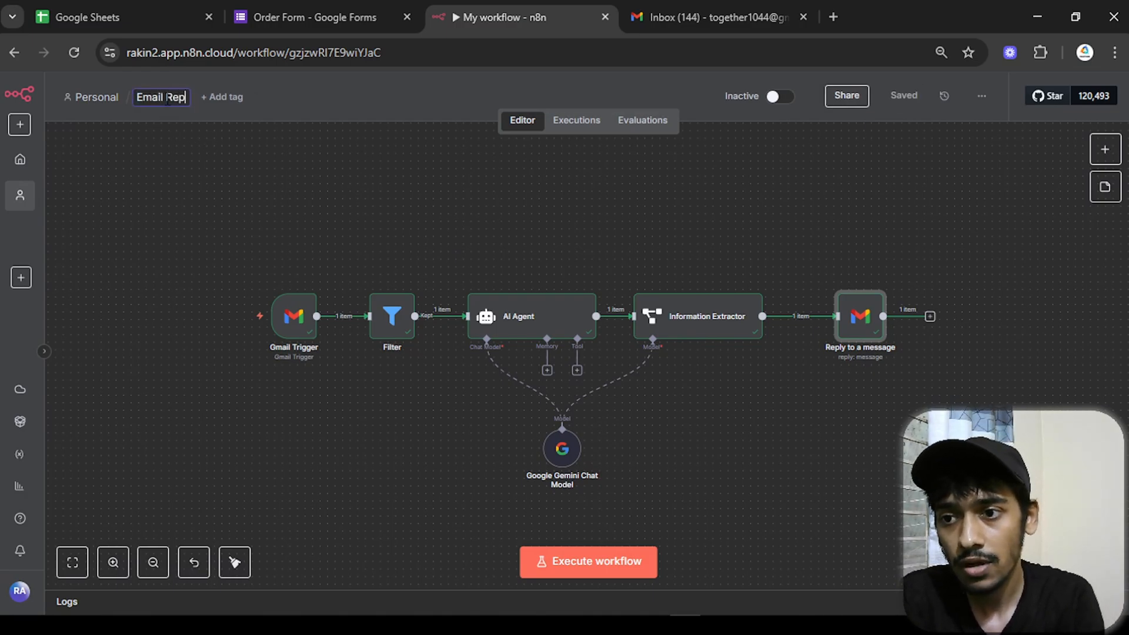
pyautogui.write('lier a')
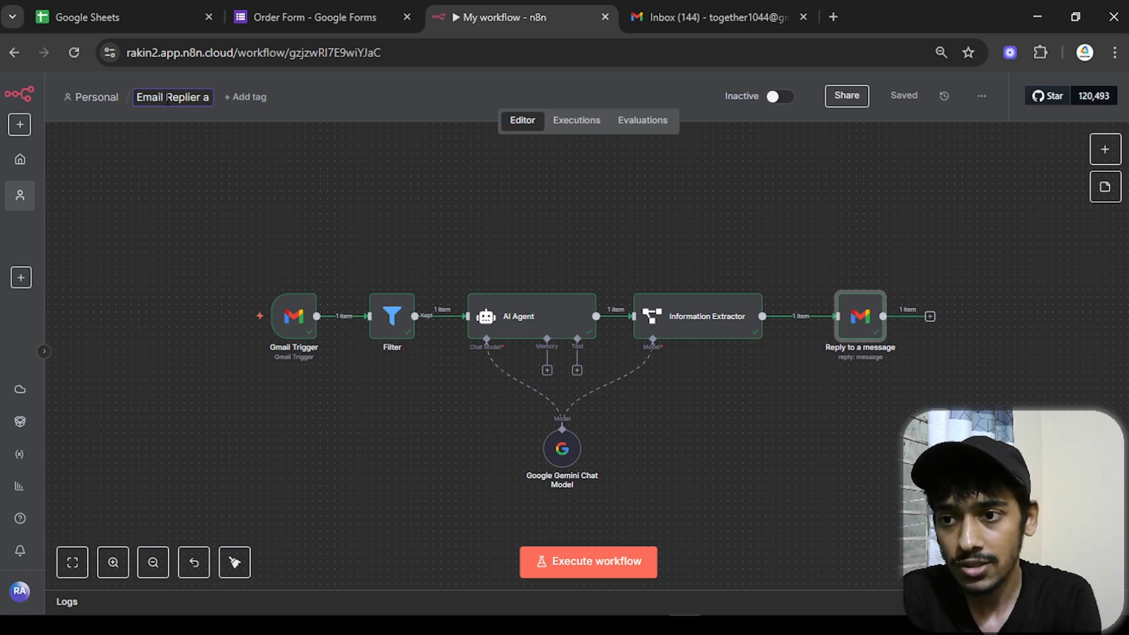
pyautogui.press('BackSpace')
pyautogui.press('BackSpace')
pyautogui.write('Agent')
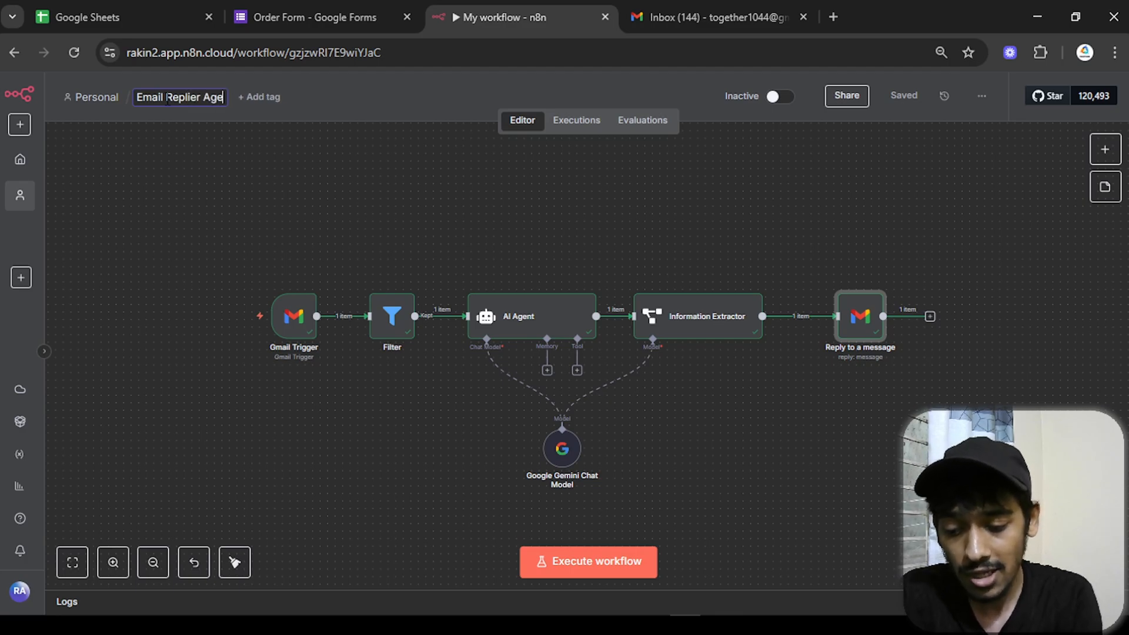
pyautogui.click(191, 203)
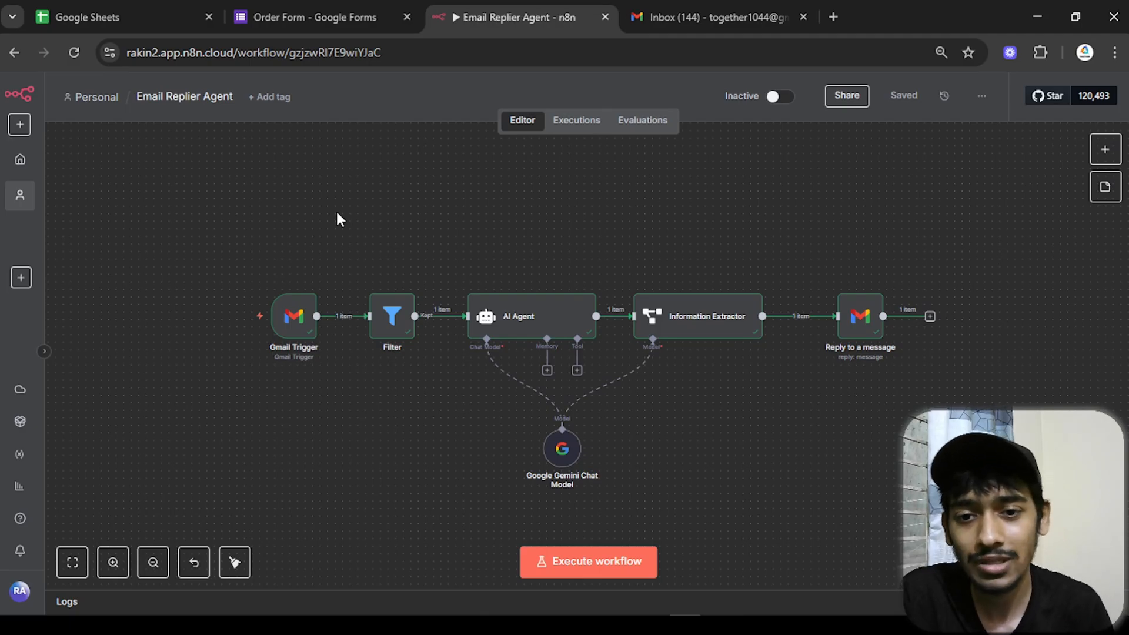
# - Switch the Email Replier Agent workflow to Active and dismiss the activation notice
pyautogui.click(774, 99)
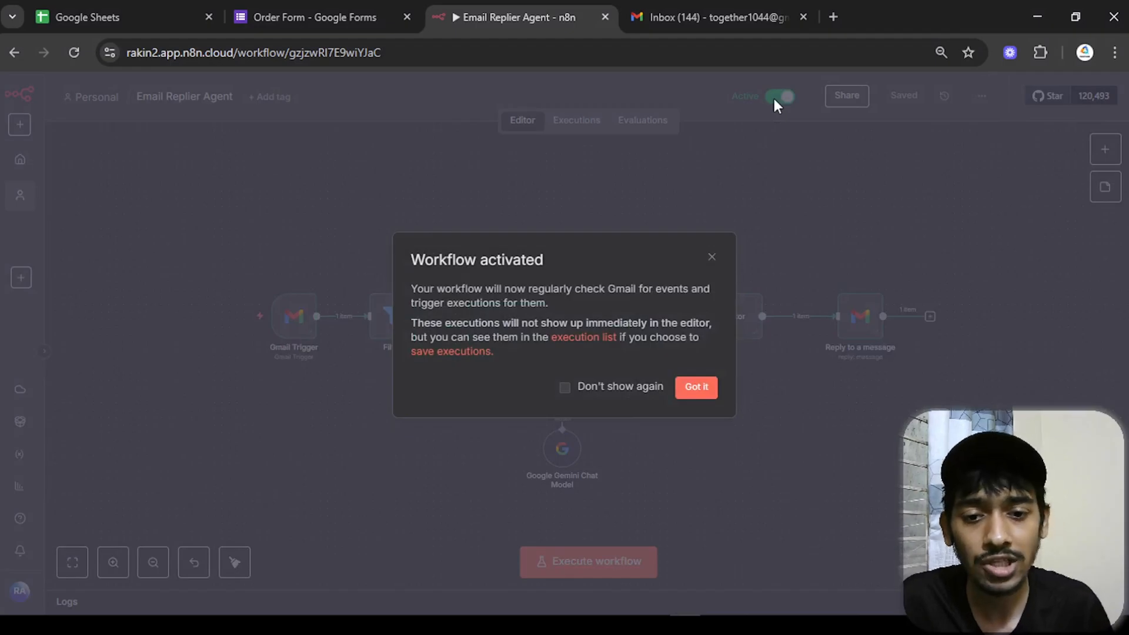
pyautogui.click(697, 388)
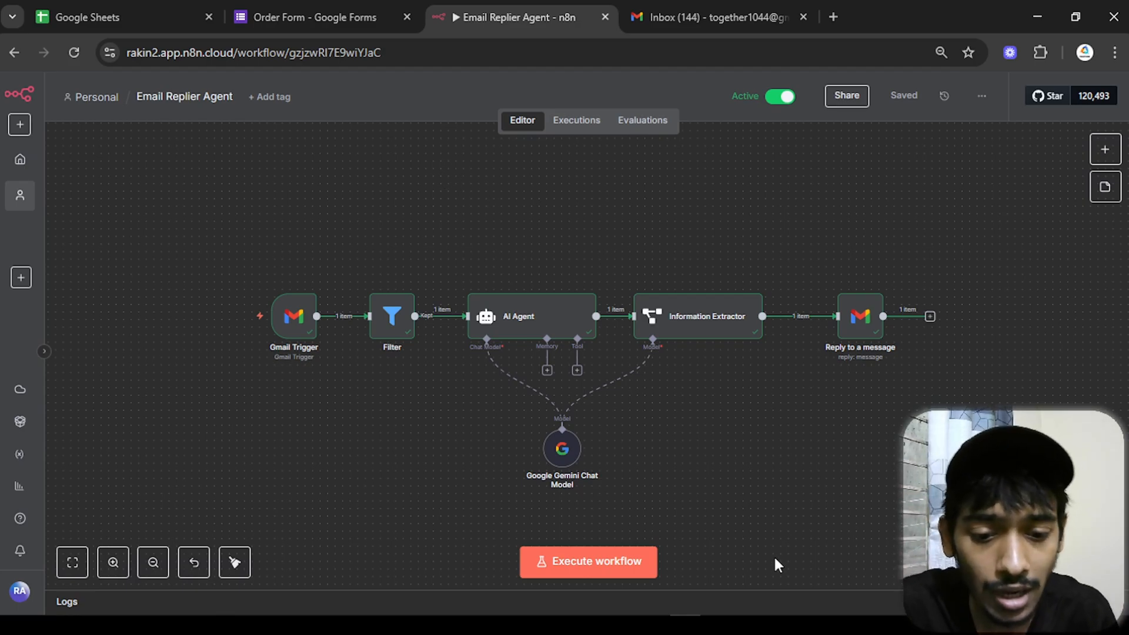
# - Compose a new Gmail message with the sample collaboration email pasted from Notepad
pyautogui.moveTo(750, 630)
pyautogui.click(747, 565)
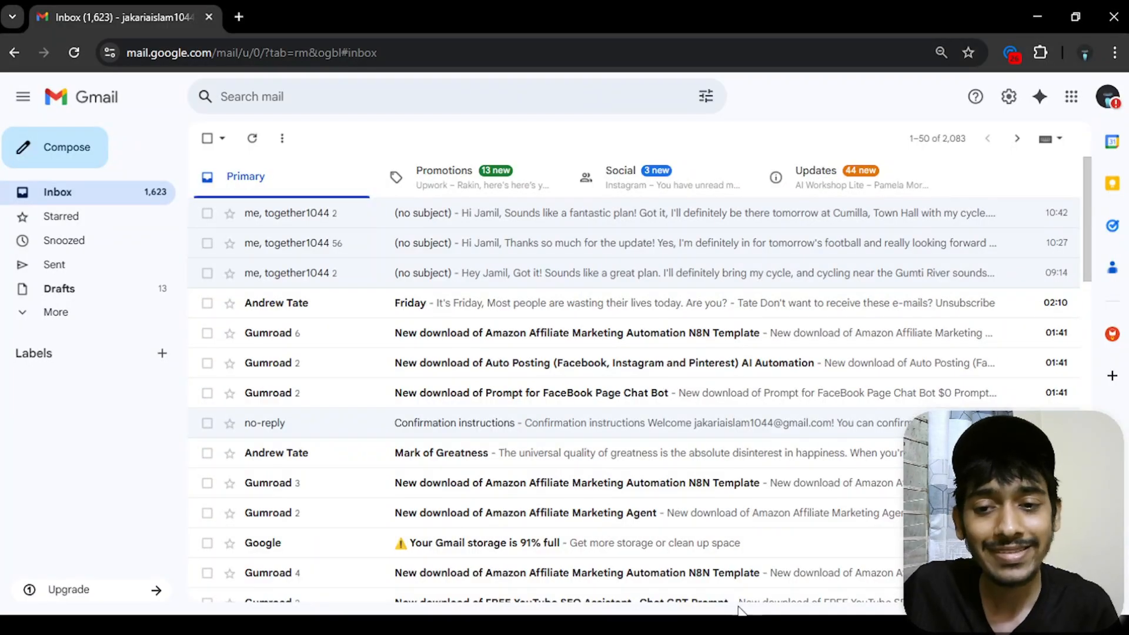
pyautogui.click(89, 147)
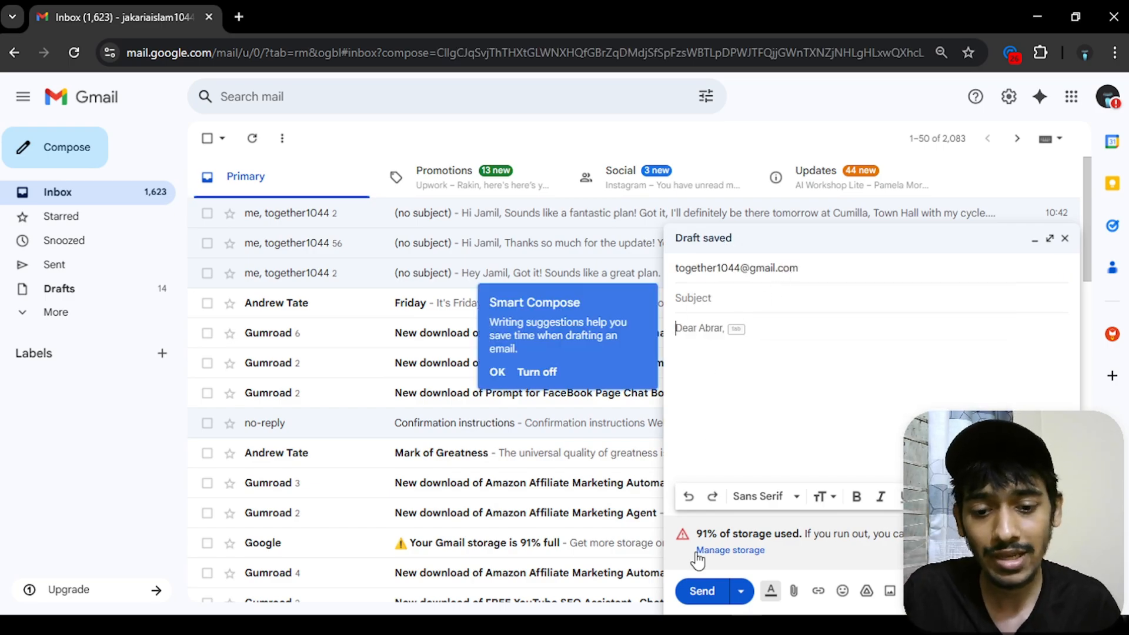
pyautogui.click(501, 625)
pyautogui.click(187, 287)
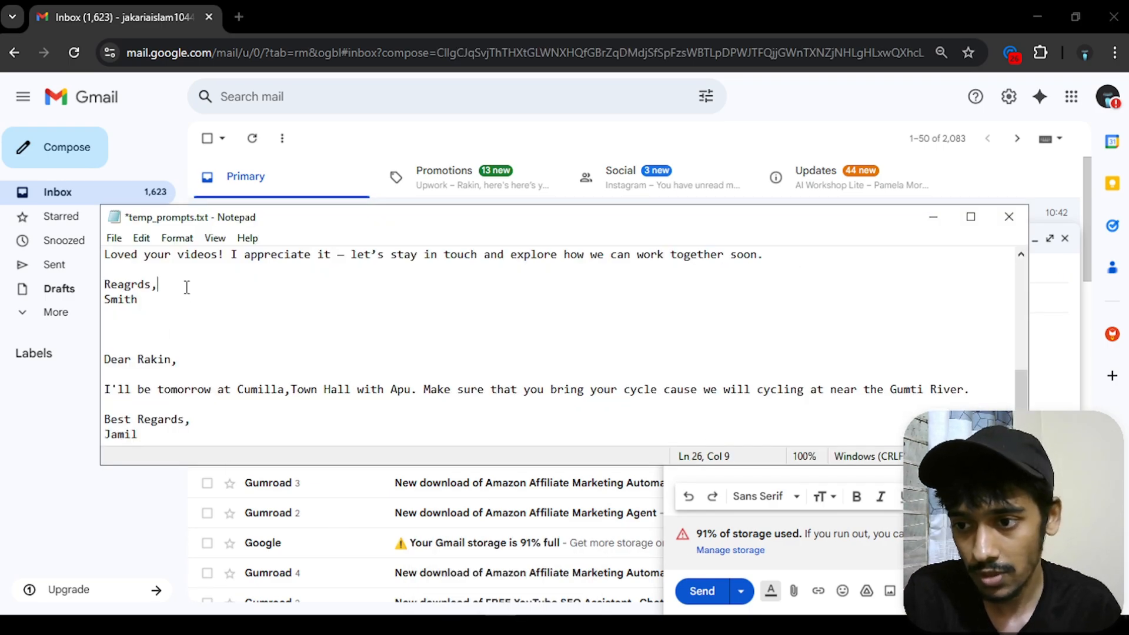
pyautogui.moveTo(150, 303); pyautogui.dragTo(103, 319)
pyautogui.scroll(2, 119, 284)
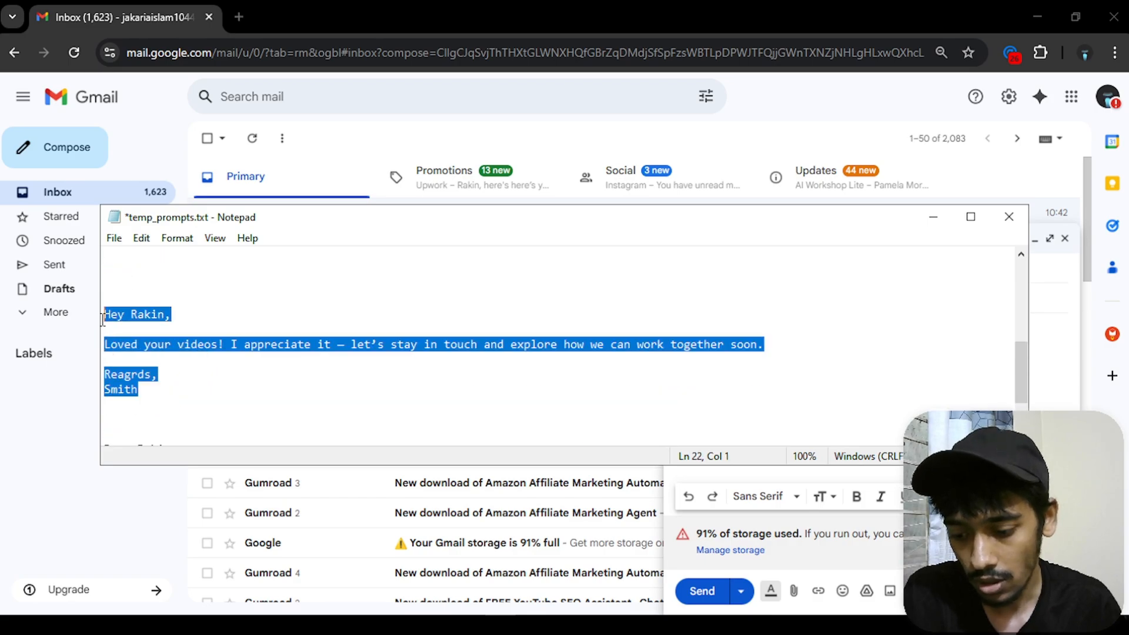
pyautogui.click(933, 217)
pyautogui.click(777, 363)
pyautogui.write('Hey Rakin,  Loved your videos! I appreciate it — let’s stay in touch and explore how we can work together soon.  Reagrds, Smith')
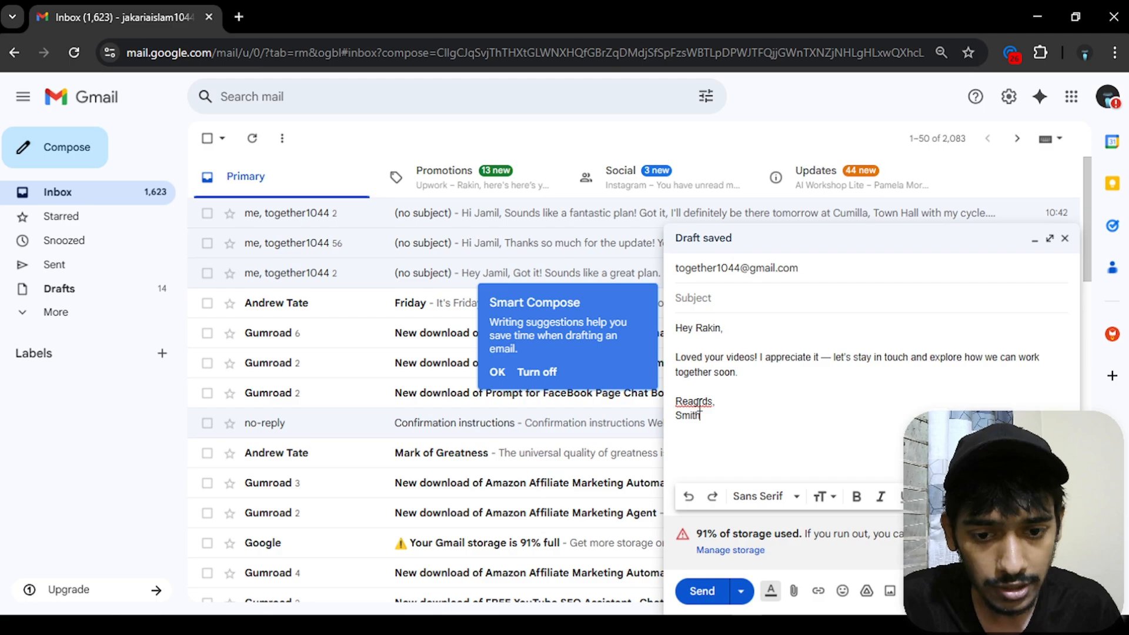
# - Correct 'Reagrds' to 'Regards' and send the test email
pyautogui.click(695, 402)
pyautogui.click(703, 427)
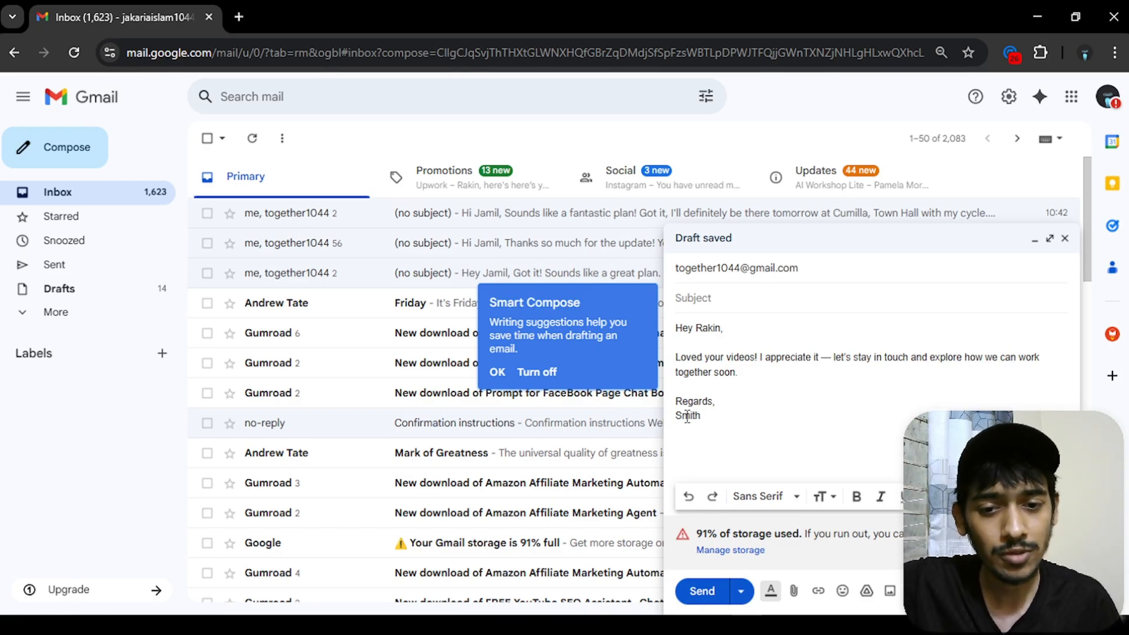
pyautogui.click(702, 591)
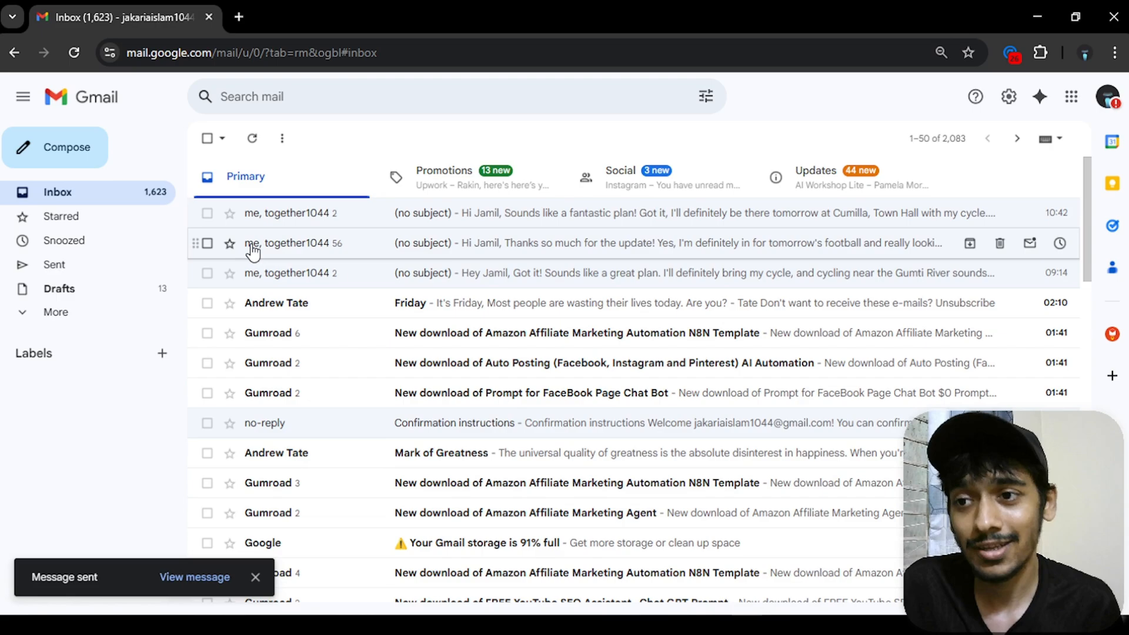
pyautogui.moveTo(253, 251)
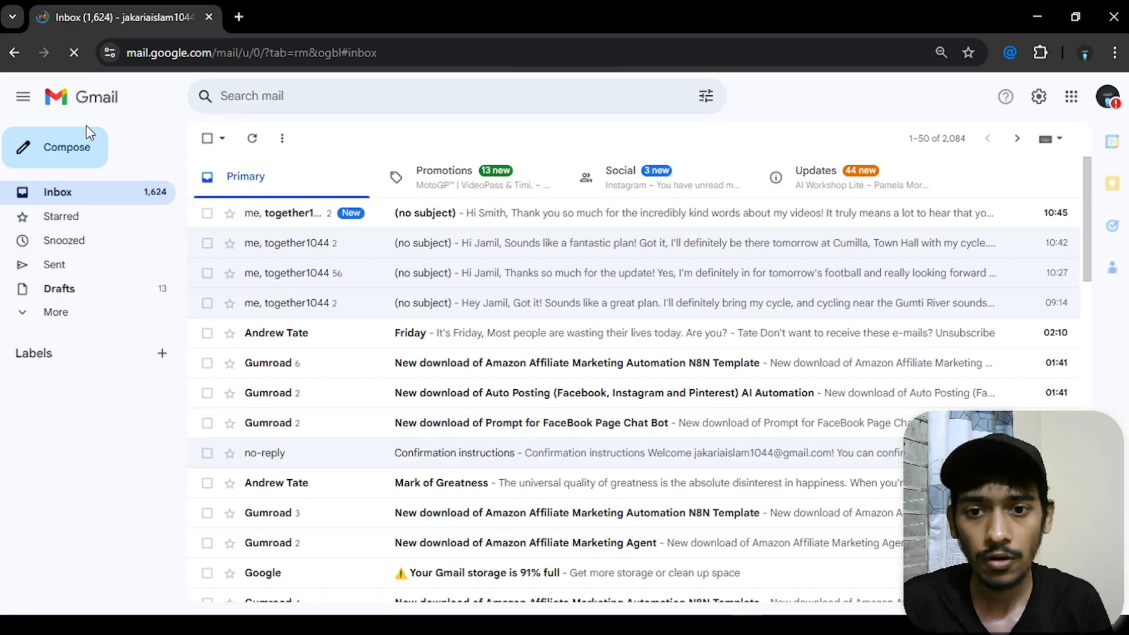
# - Read the automated reply proposing a call, expand the original message, then minimize Gmail
pyautogui.click(541, 215)
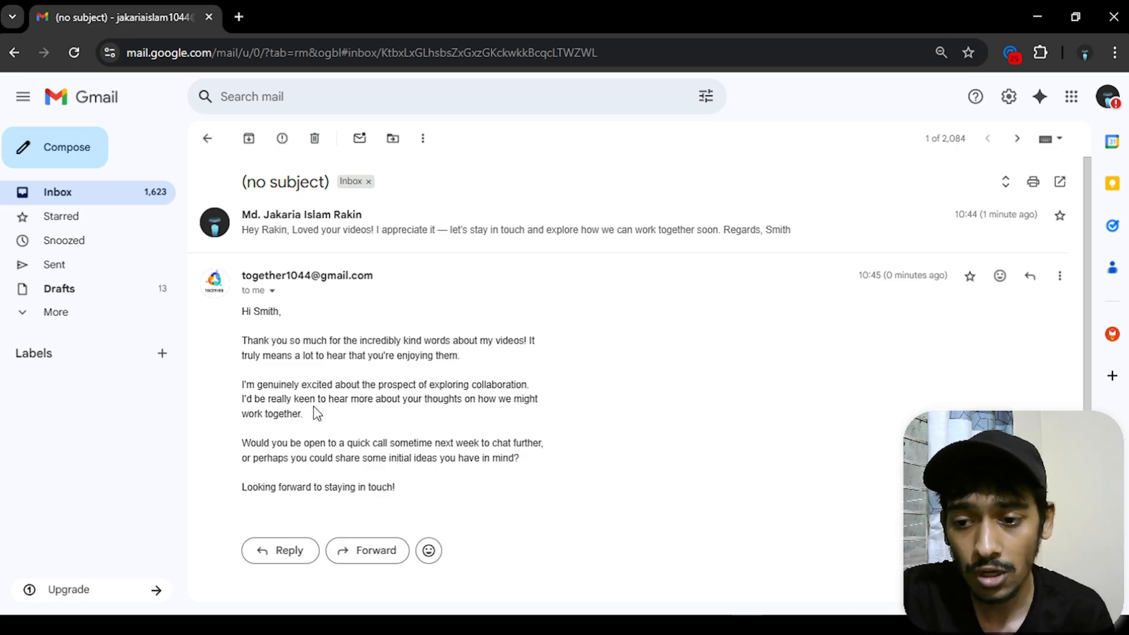
pyautogui.moveTo(304, 414); pyautogui.dragTo(255, 399)
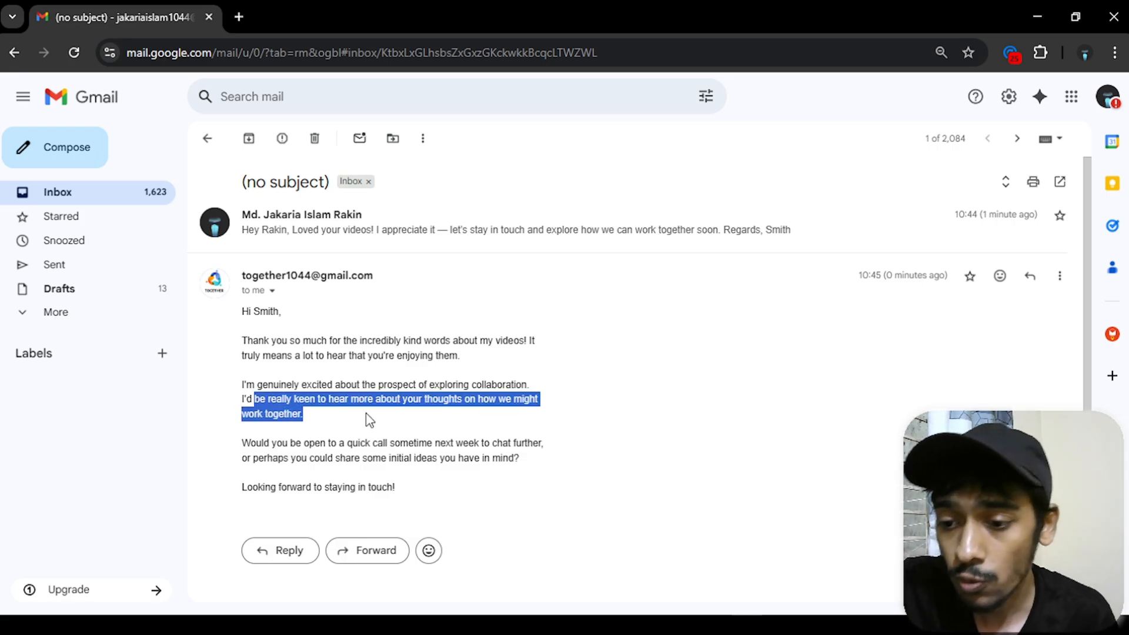
pyautogui.moveTo(386, 488); pyautogui.dragTo(242, 492)
pyautogui.scroll(-1, 299, 479)
pyautogui.scroll(1, 428, 447)
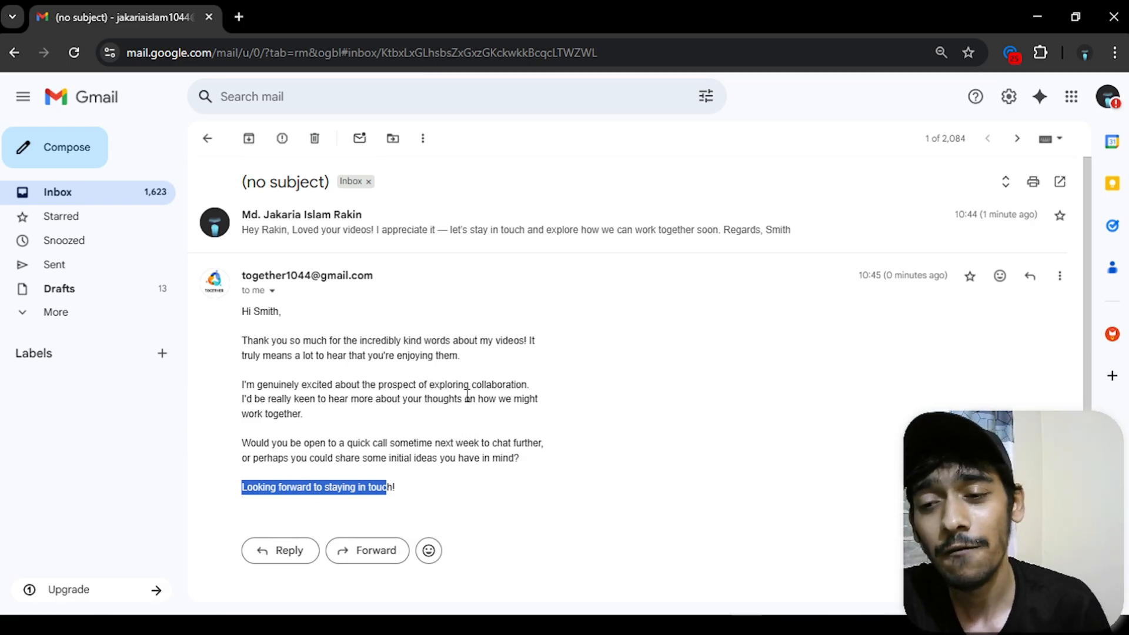
pyautogui.click(507, 242)
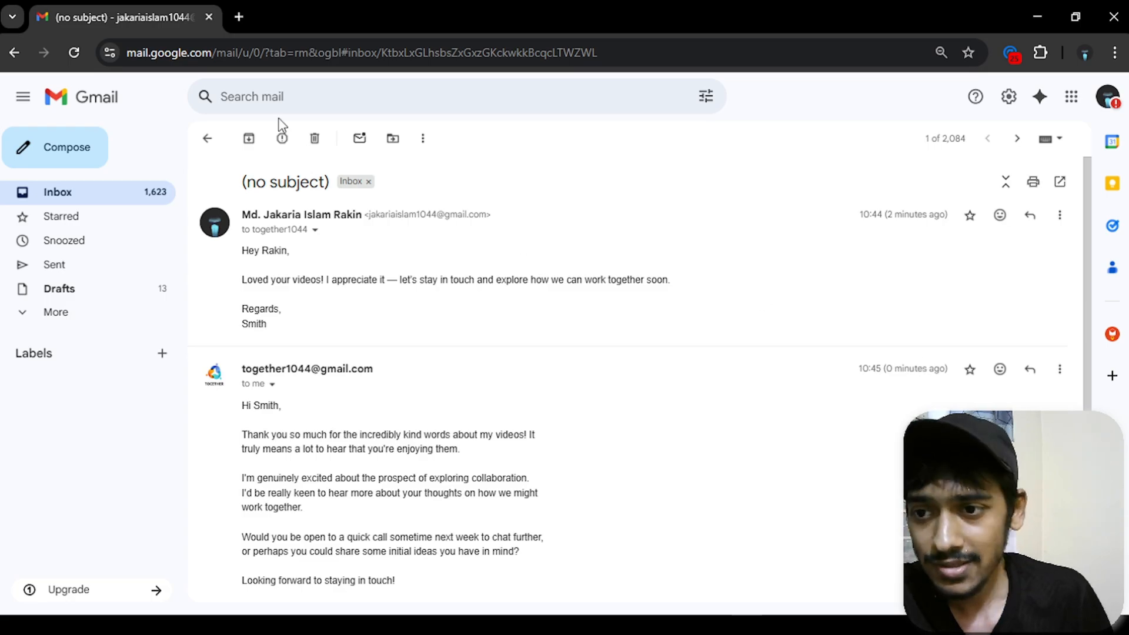
pyautogui.click(208, 139)
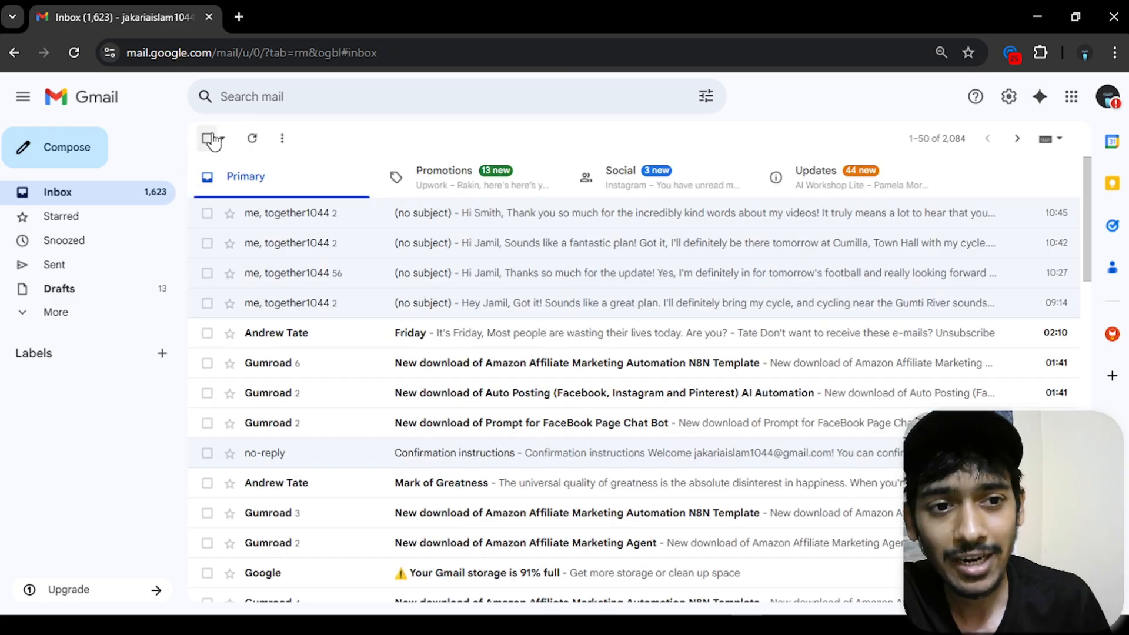
pyautogui.click(1038, 17)
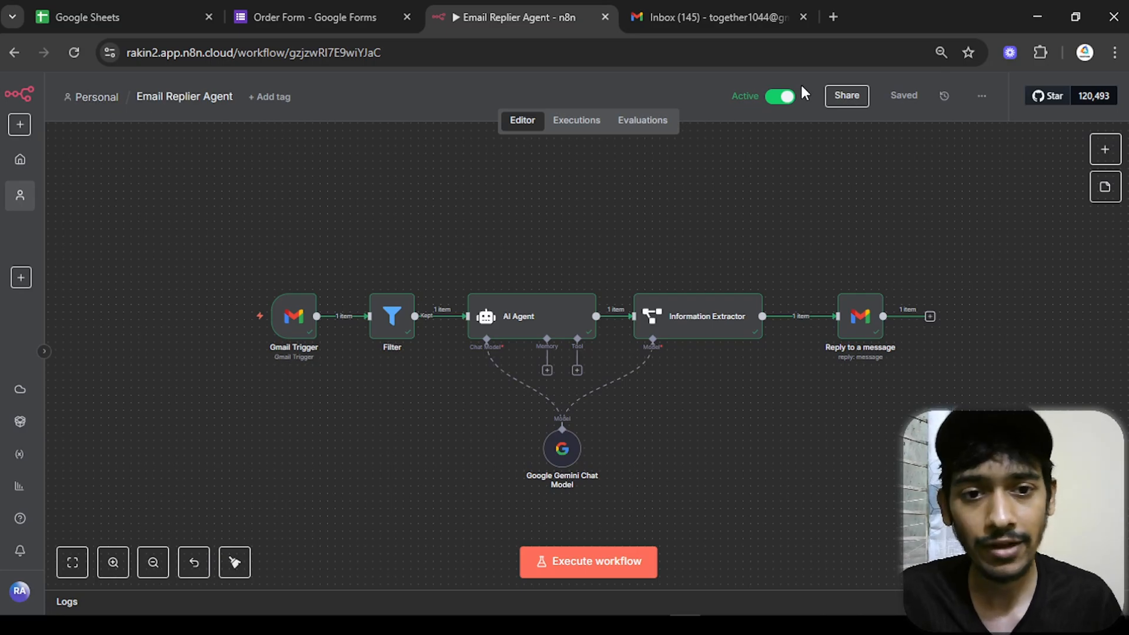
# - Go back to the Workflows overview and create a new empty workflow
pyautogui.click(11, 52)
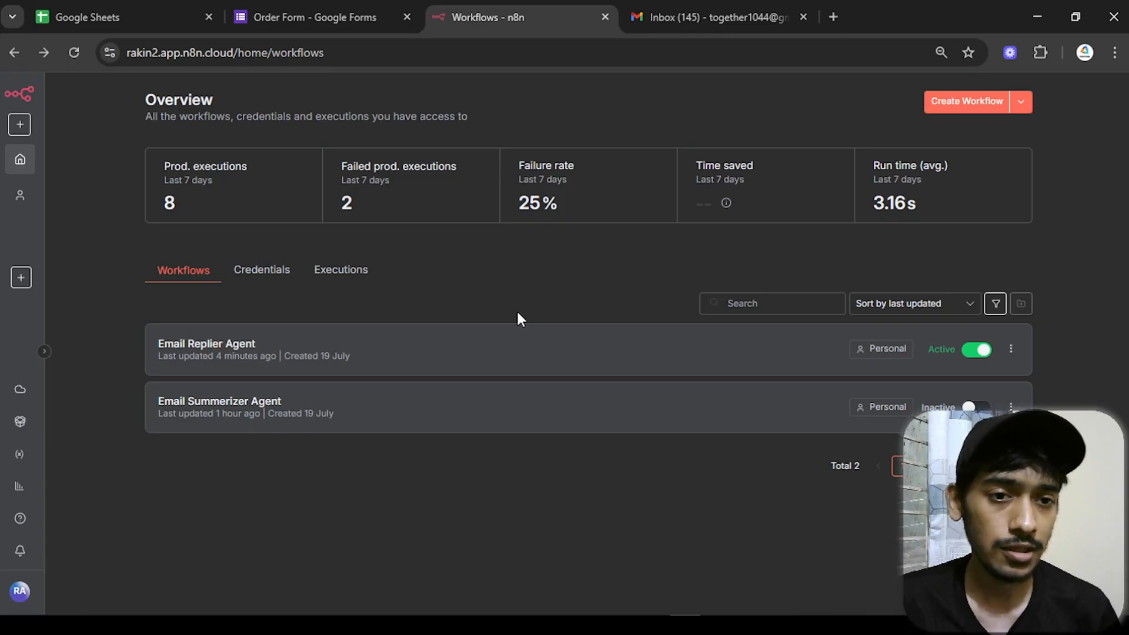
pyautogui.click(956, 110)
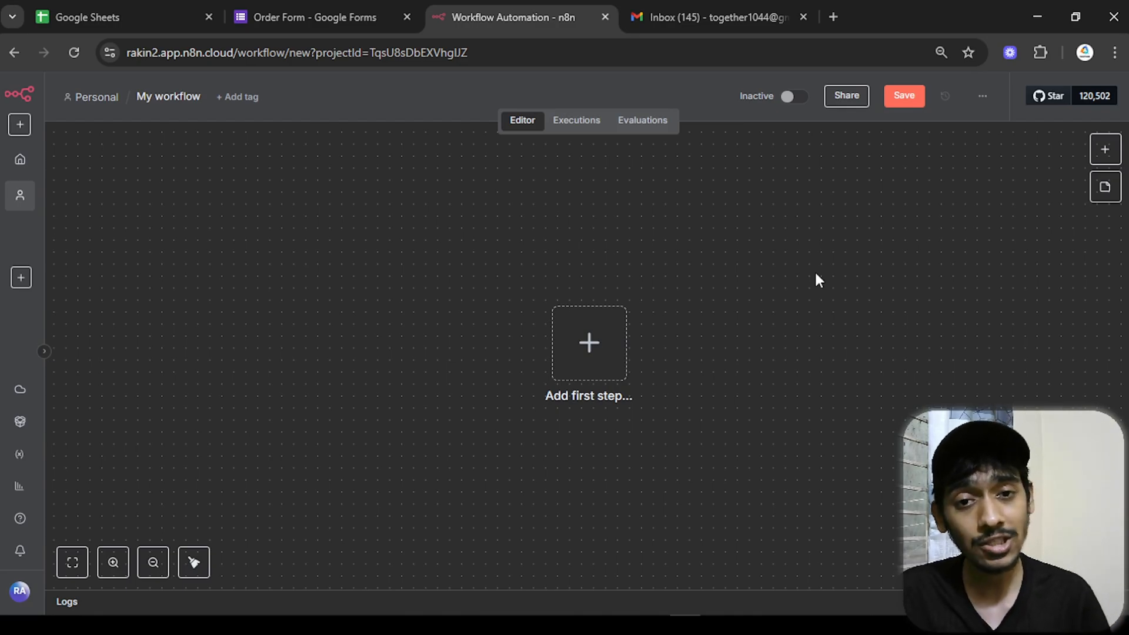
# - Make a Google Sheets 'On row added' trigger the workflow's first step
pyautogui.click(579, 342)
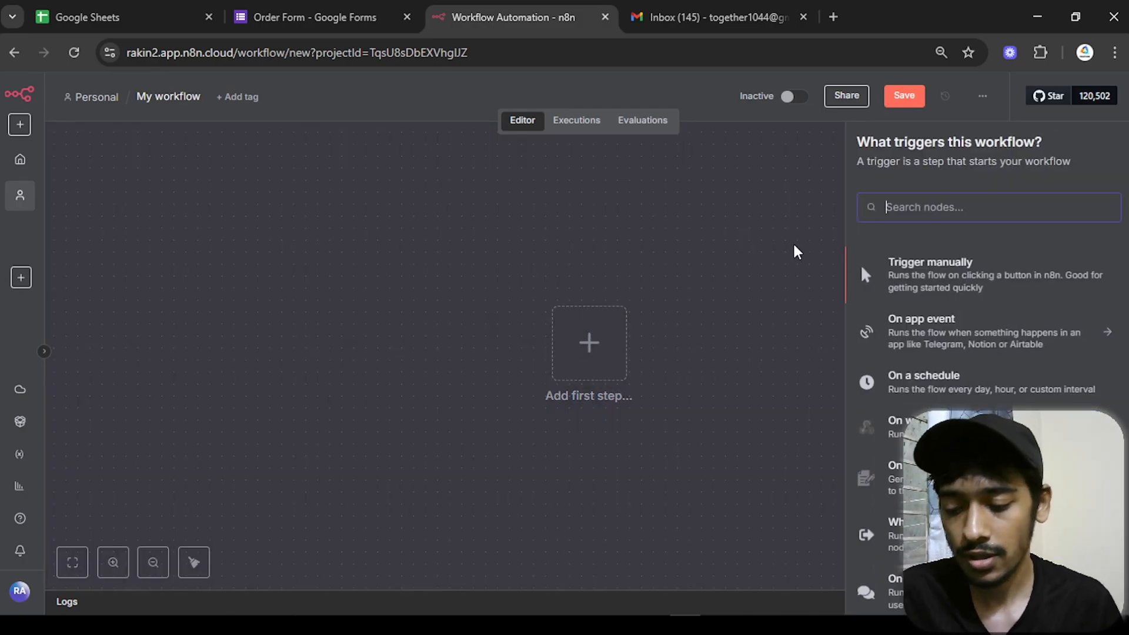
pyautogui.write('goog')
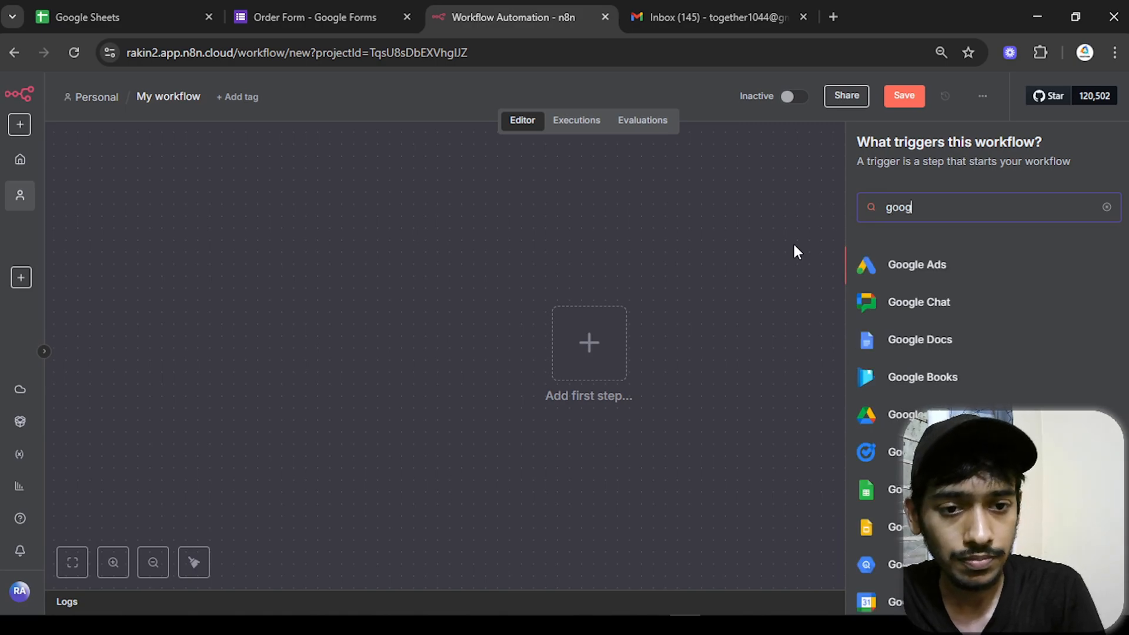
pyautogui.write('le sheet')
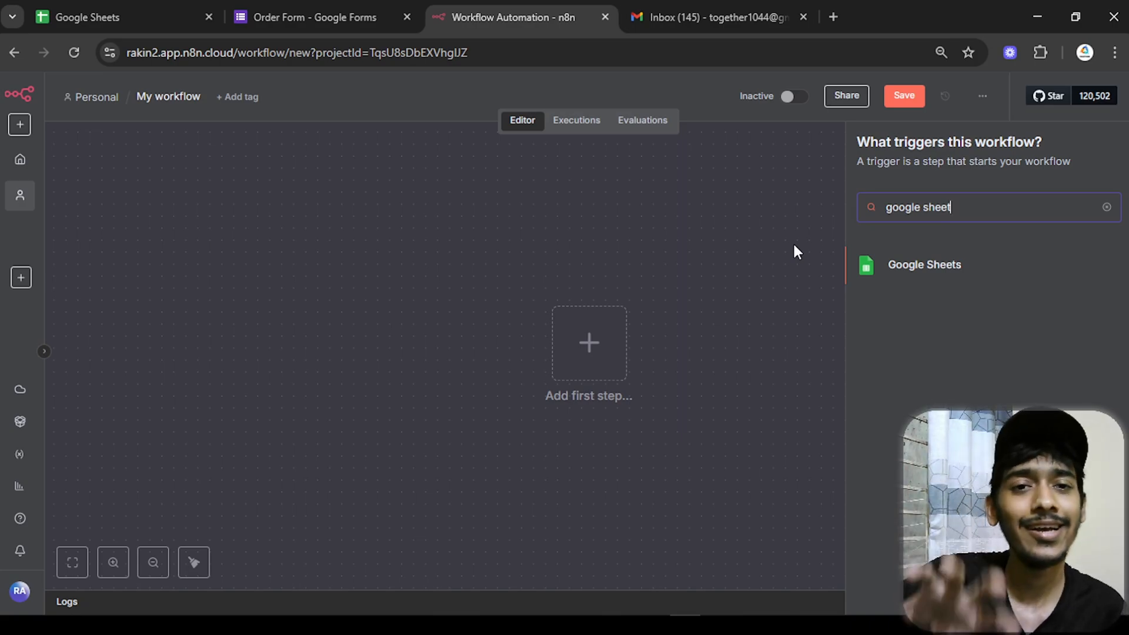
pyautogui.click(921, 278)
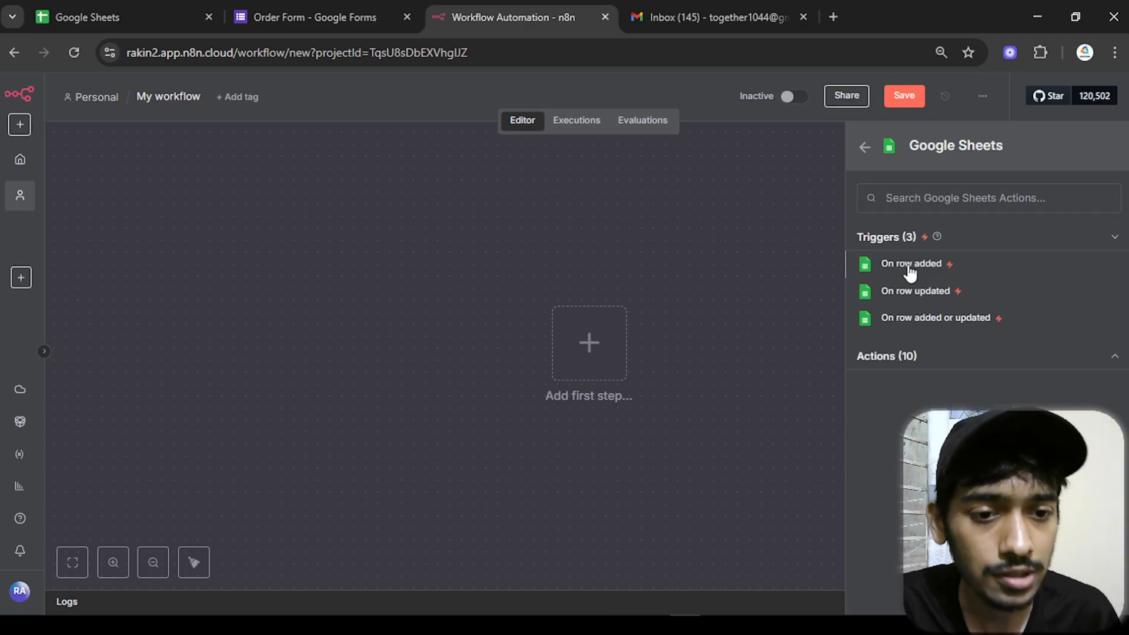
pyautogui.click(910, 267)
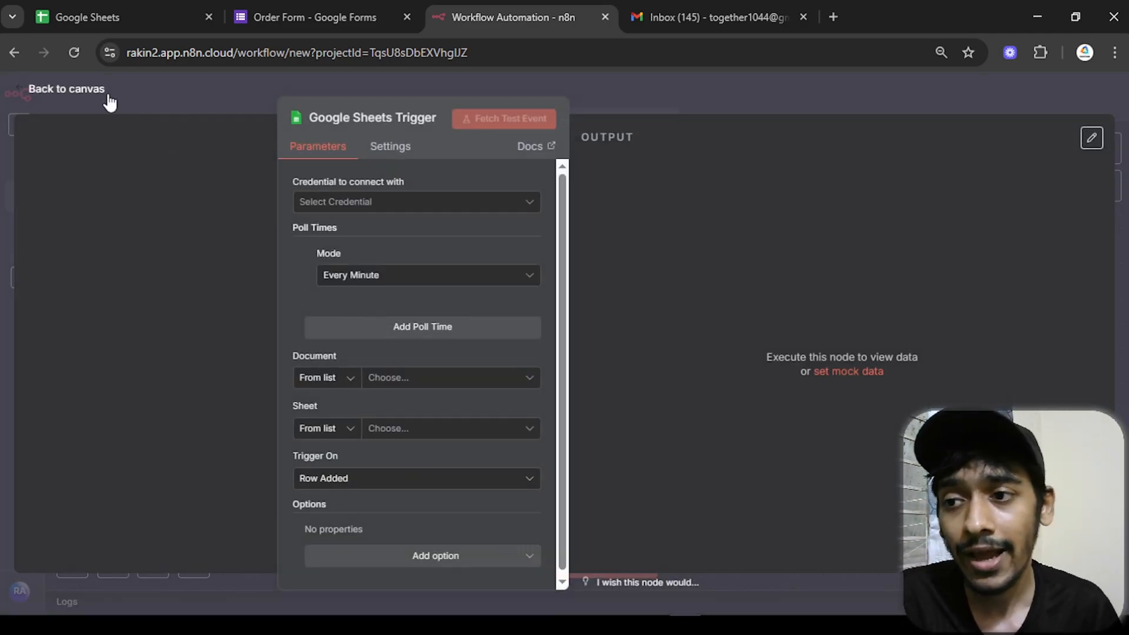
pyautogui.click(108, 94)
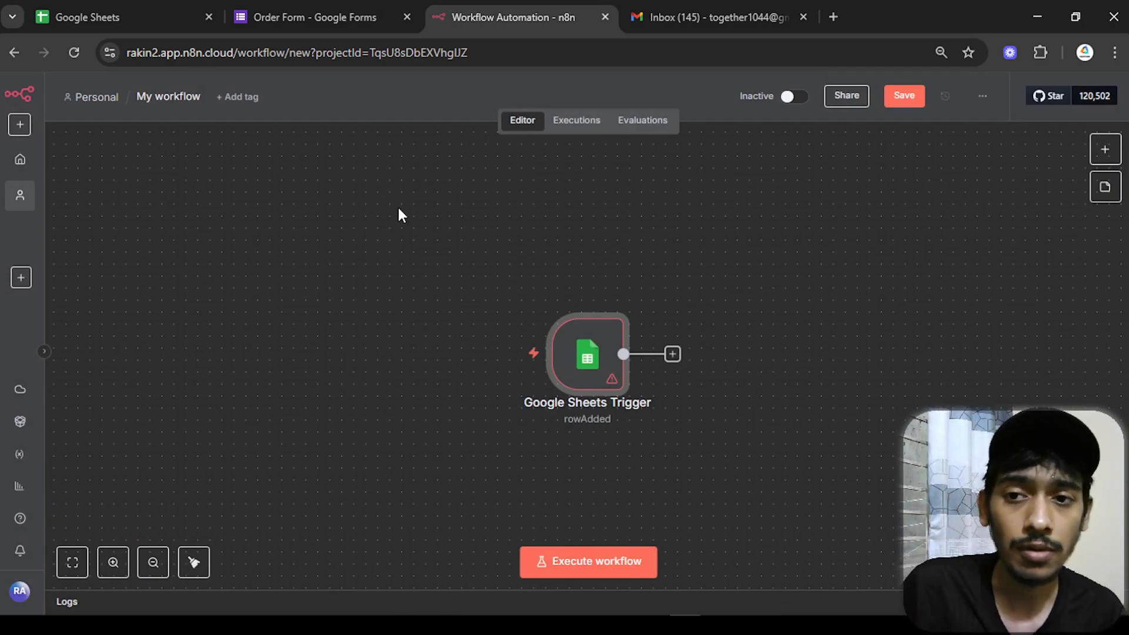
# - Review the Order Form questions, then link its responses to a spreadsheet
pyautogui.click(351, 18)
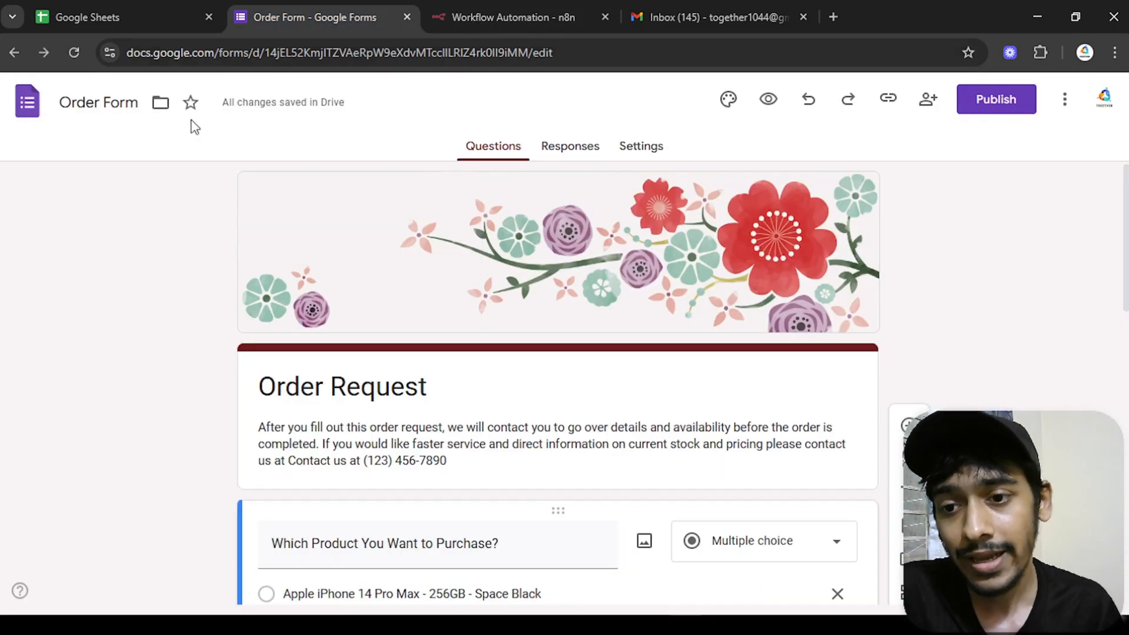
pyautogui.scroll(-4, 161, 314)
pyautogui.scroll(4, 163, 318)
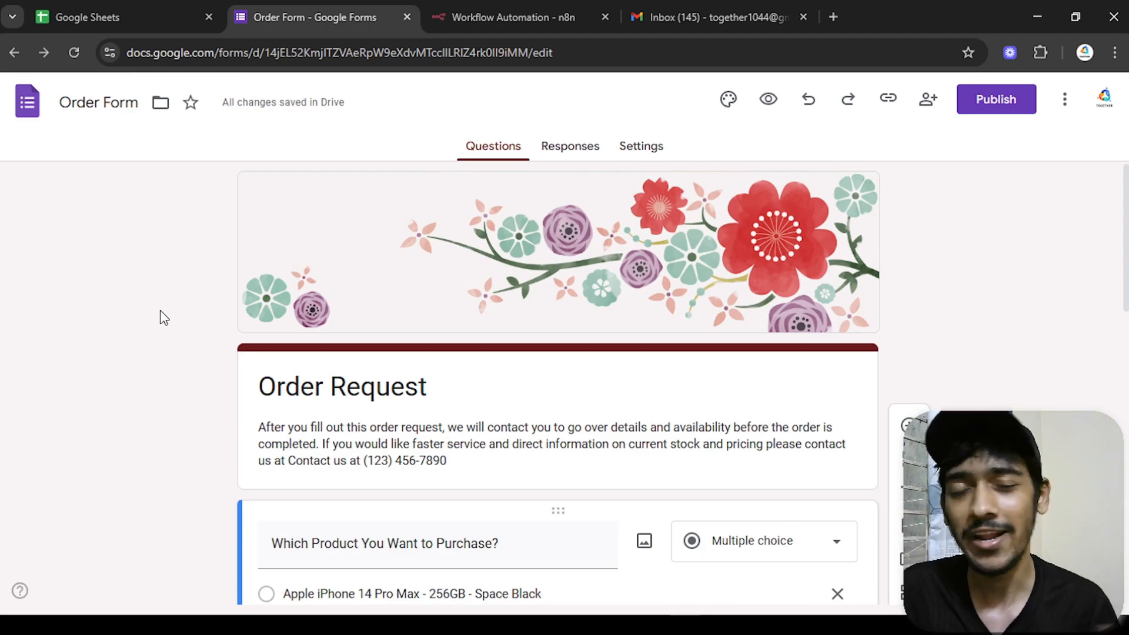
pyautogui.scroll(-4, 163, 316)
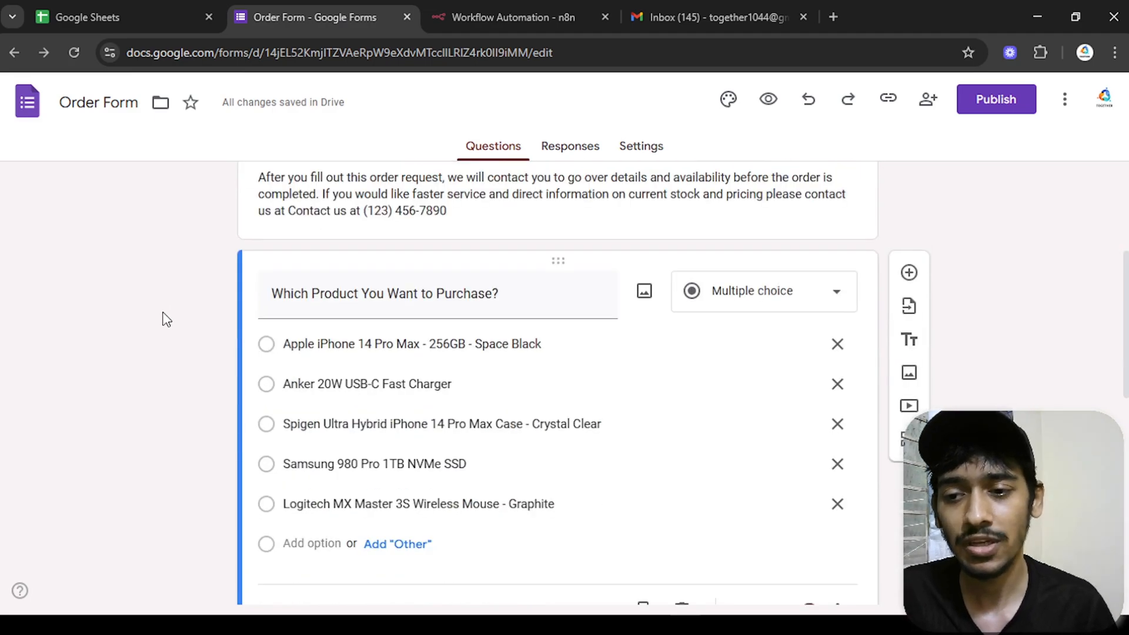
pyautogui.scroll(1, 164, 316)
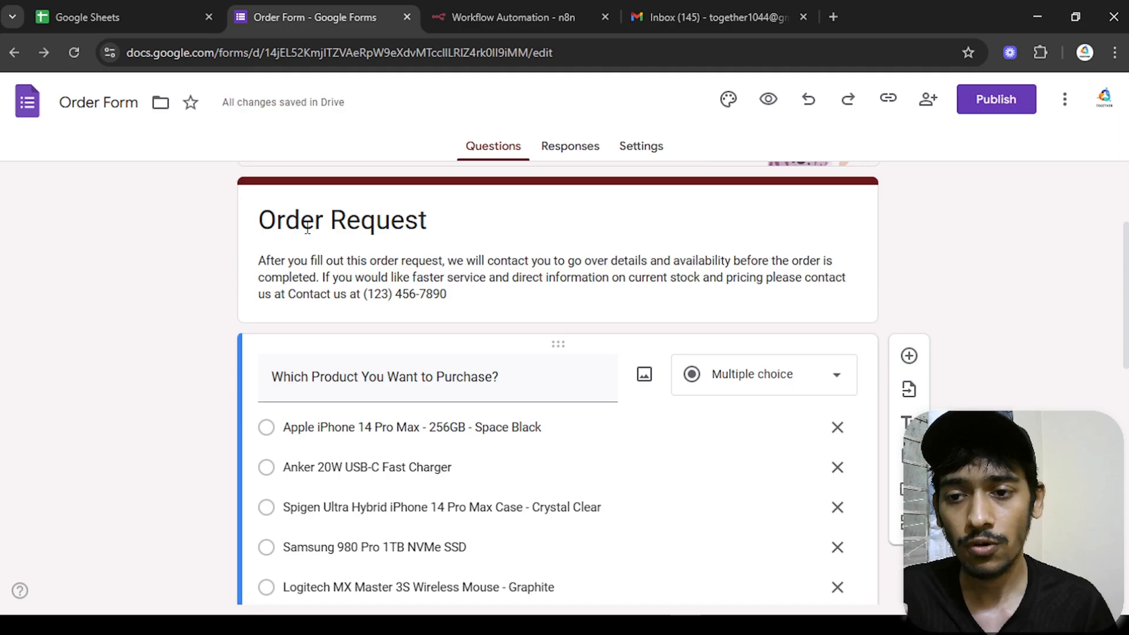
pyautogui.moveTo(535, 378); pyautogui.dragTo(272, 377)
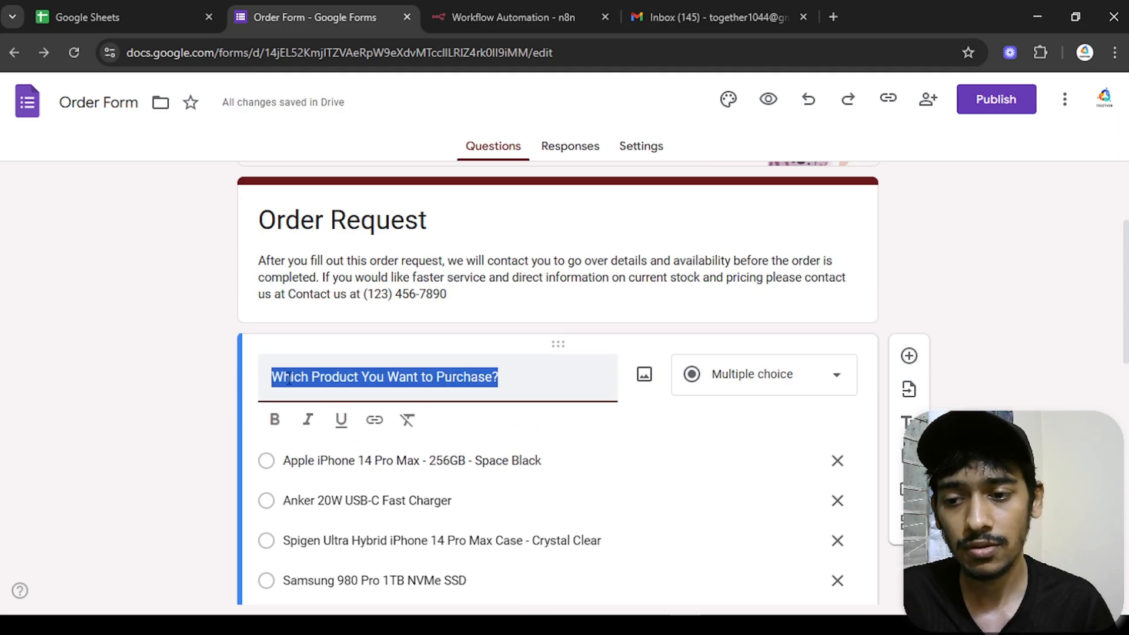
pyautogui.click(126, 357)
pyautogui.scroll(-7, 756, 418)
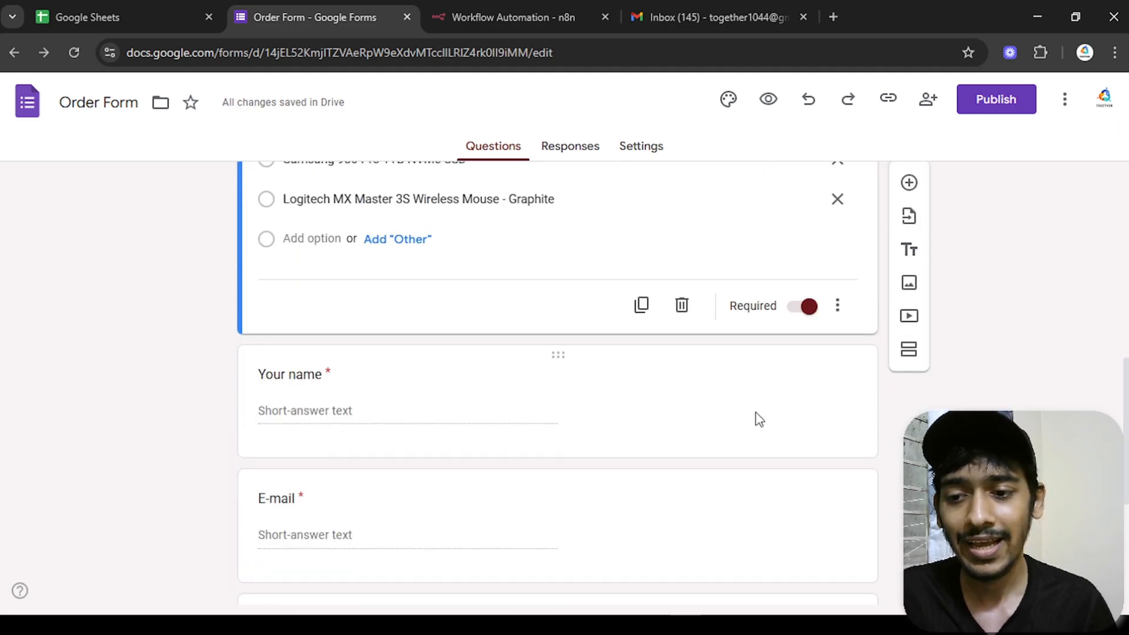
pyautogui.scroll(-3, 358, 406)
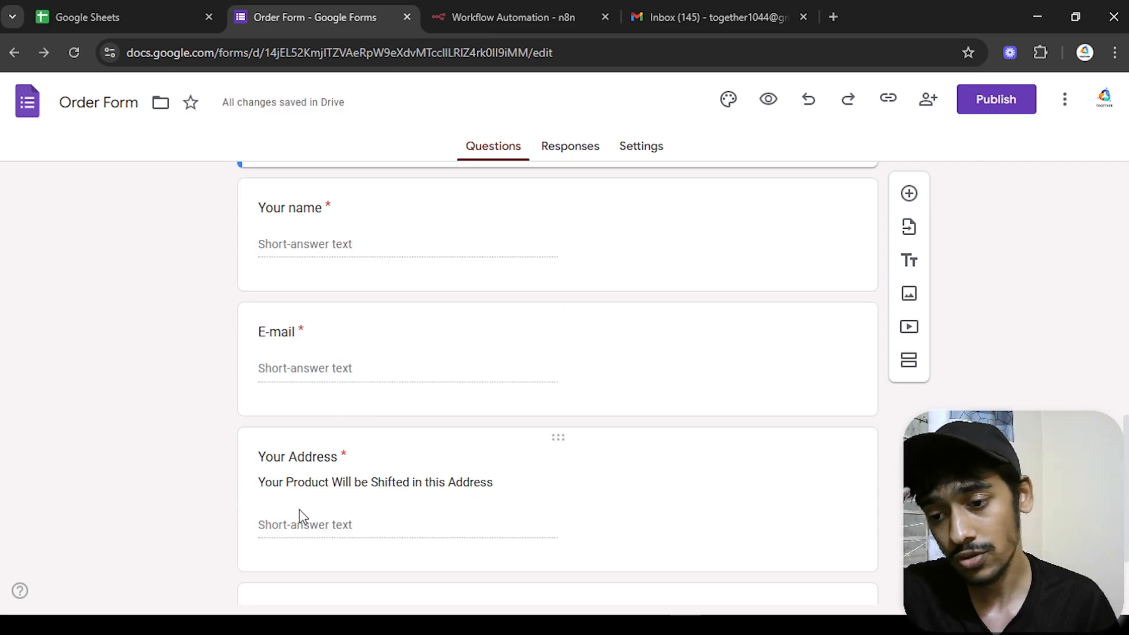
pyautogui.scroll(10, 936, 351)
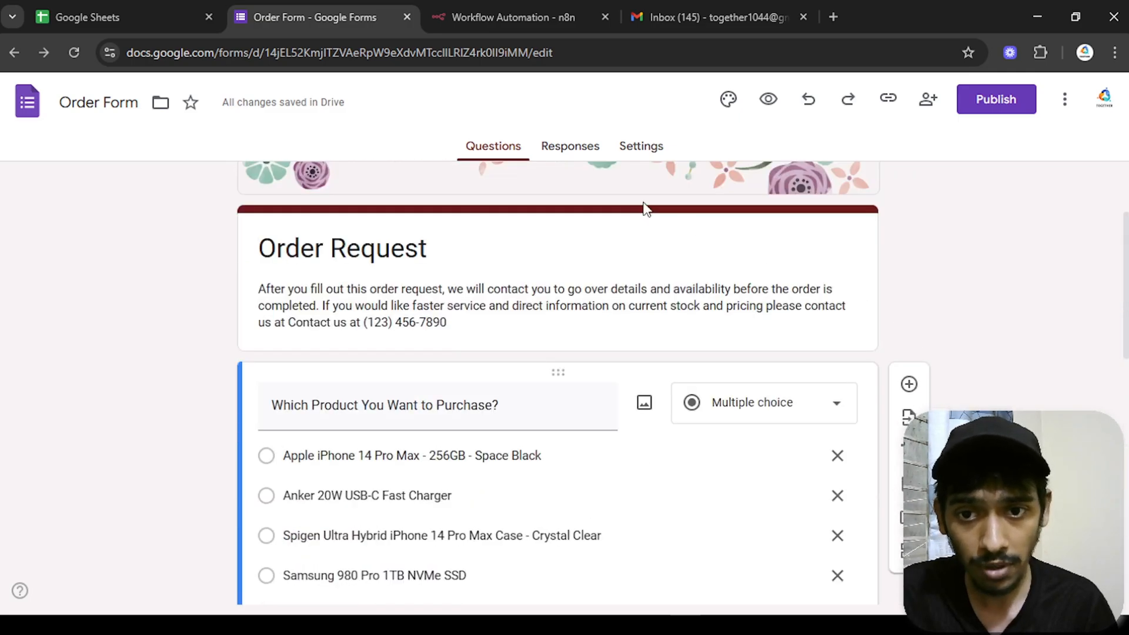
pyautogui.click(581, 154)
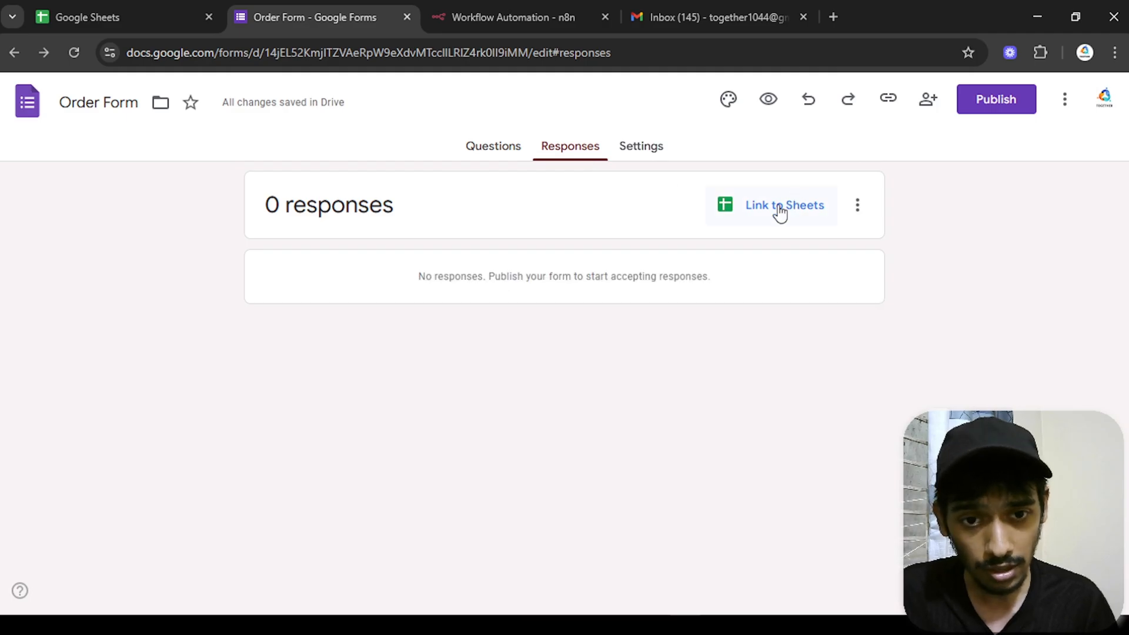
pyautogui.click(778, 207)
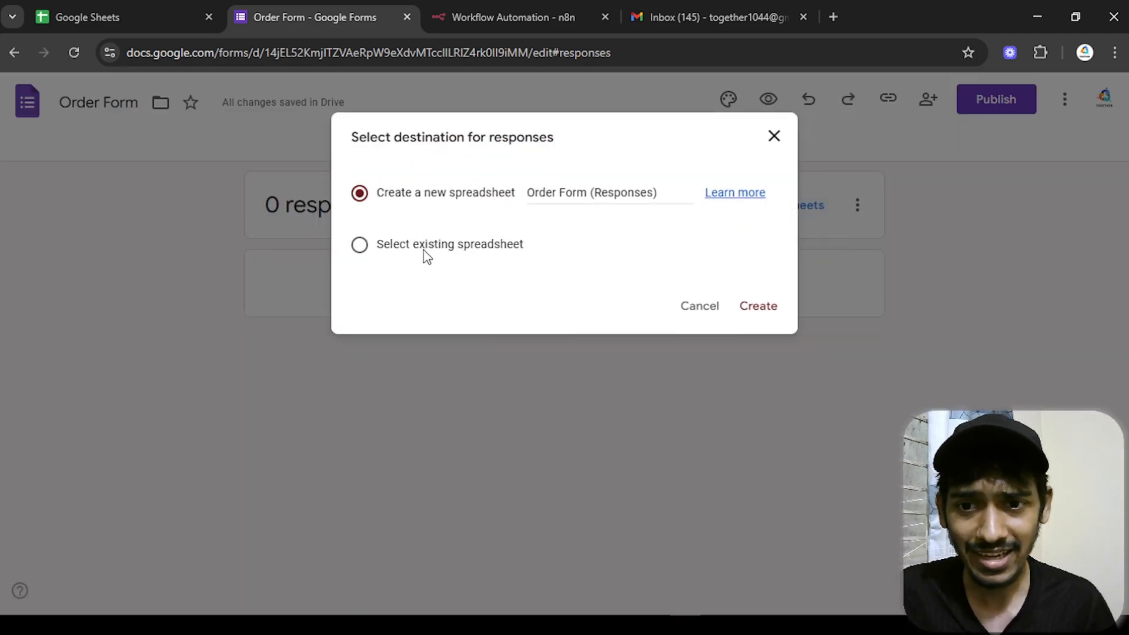
# - Create a new Order Form (Responses) spreadsheet and return to the live order form
pyautogui.click(758, 307)
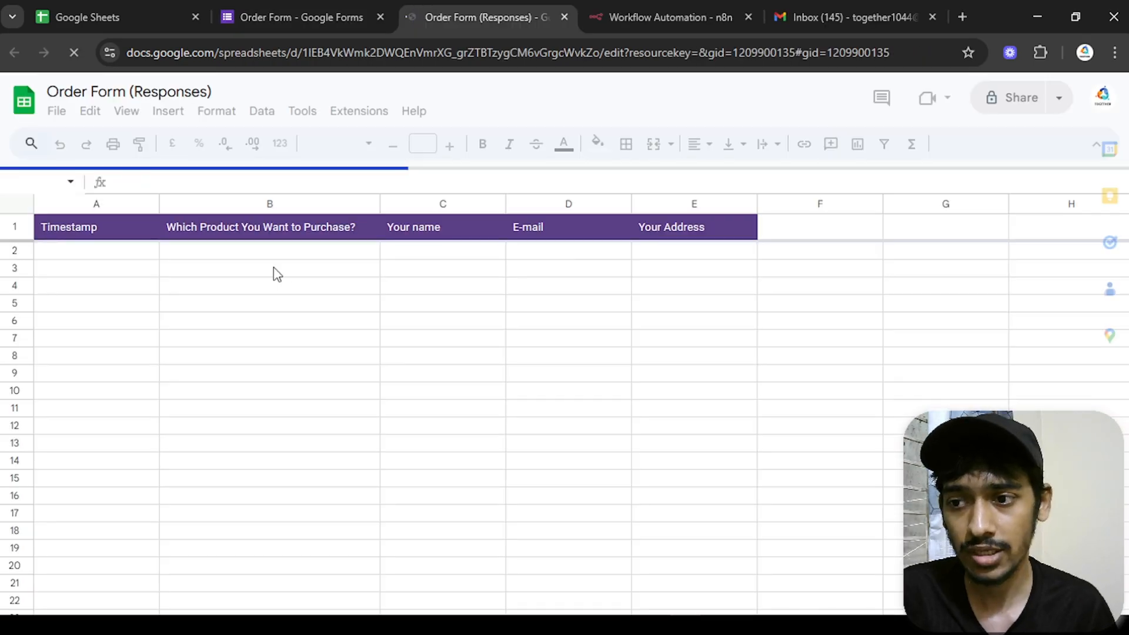
pyautogui.click(235, 17)
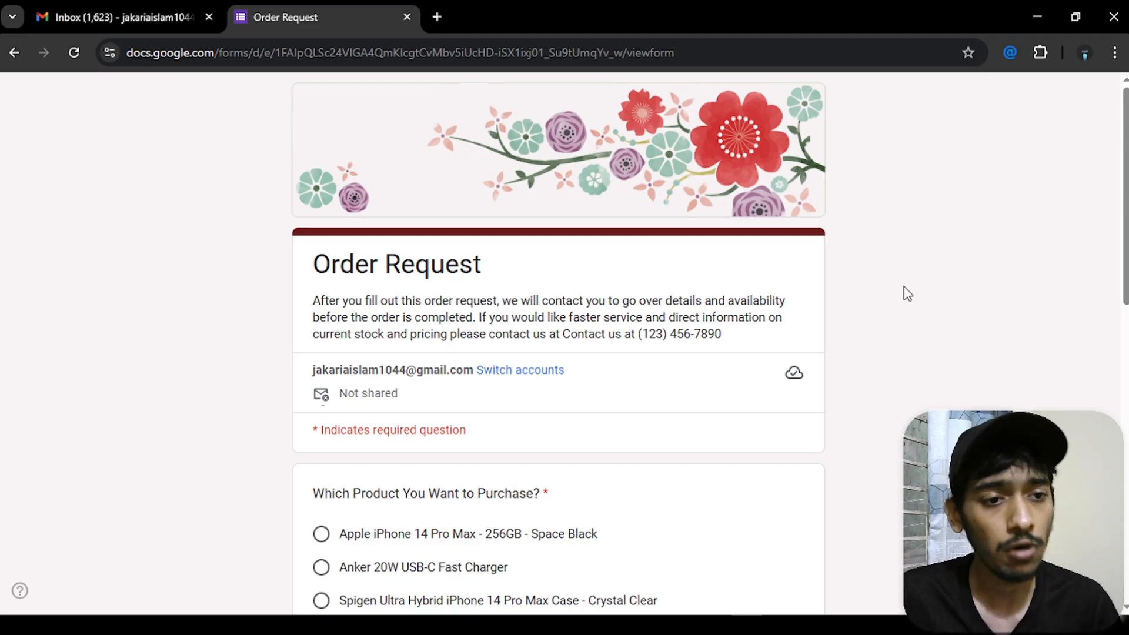
# - Choose the Samsung 980 Pro 1TB NVMe SSD and enter the customer's name and e-mail
pyautogui.scroll(-1, 1121, 195)
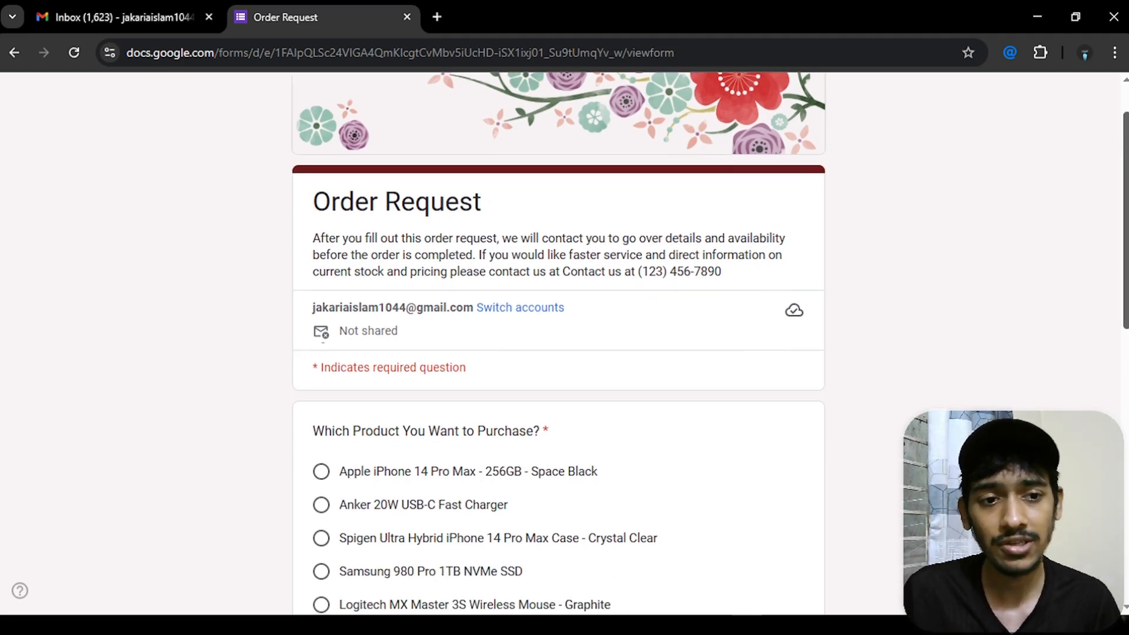
pyautogui.scroll(-2, 710, 344)
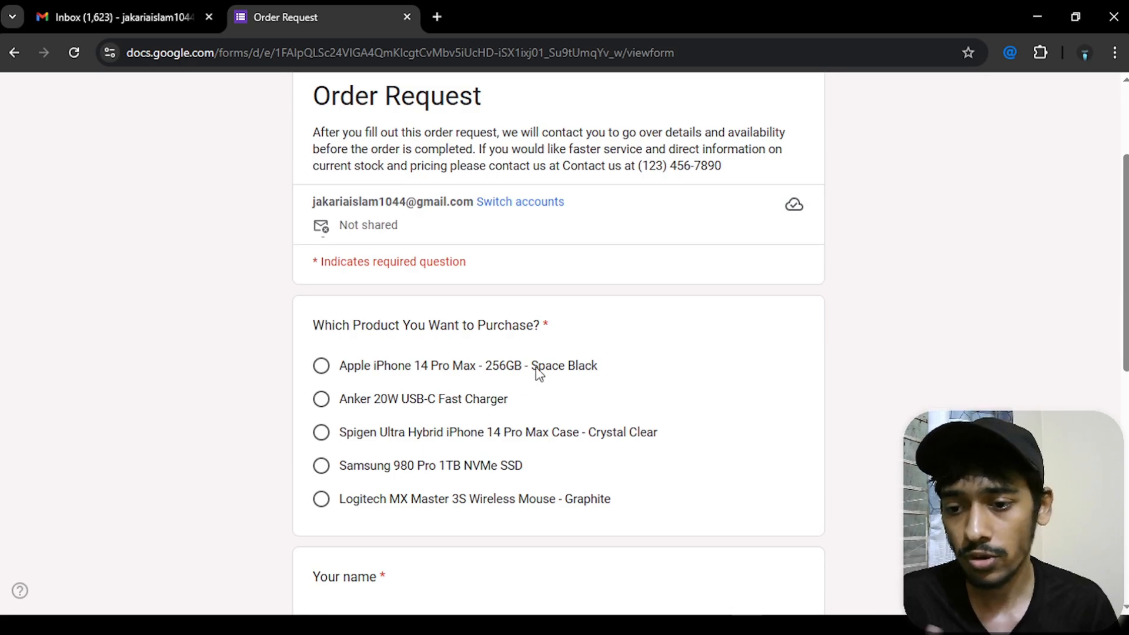
pyautogui.click(321, 465)
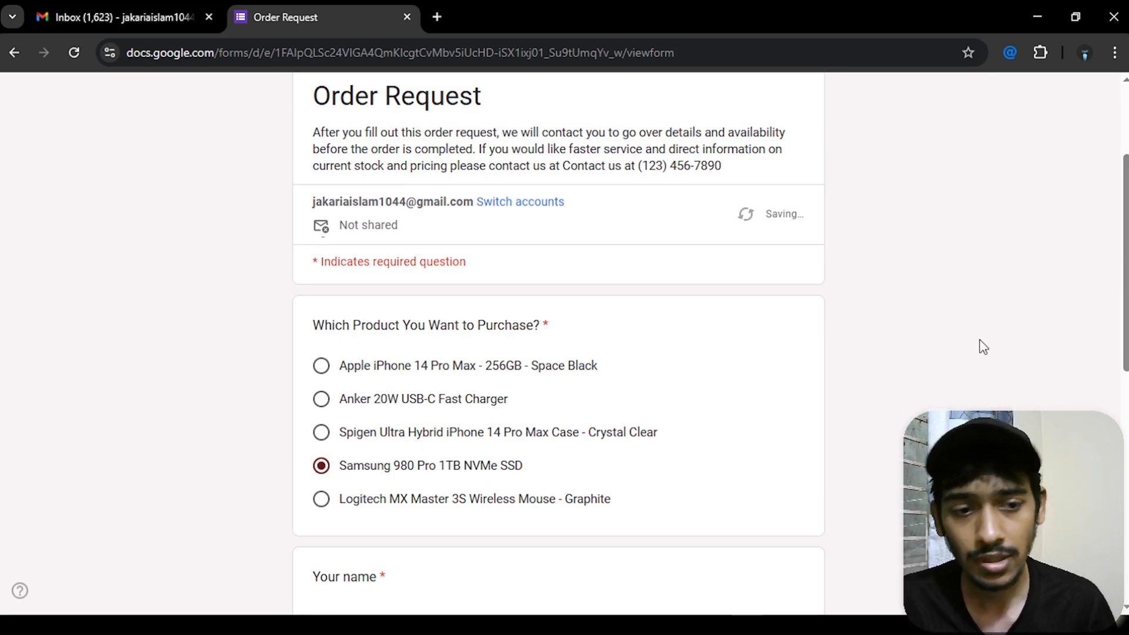
pyautogui.scroll(-3, 980, 345)
pyautogui.click(344, 403)
pyautogui.write('Rakin')
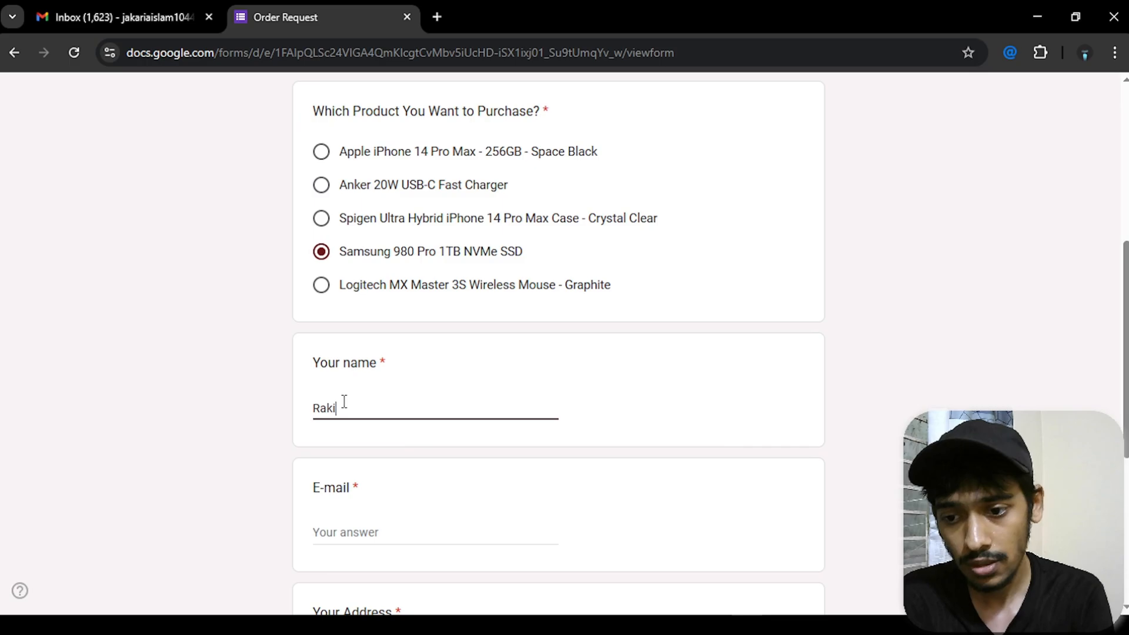
pyautogui.click(355, 538)
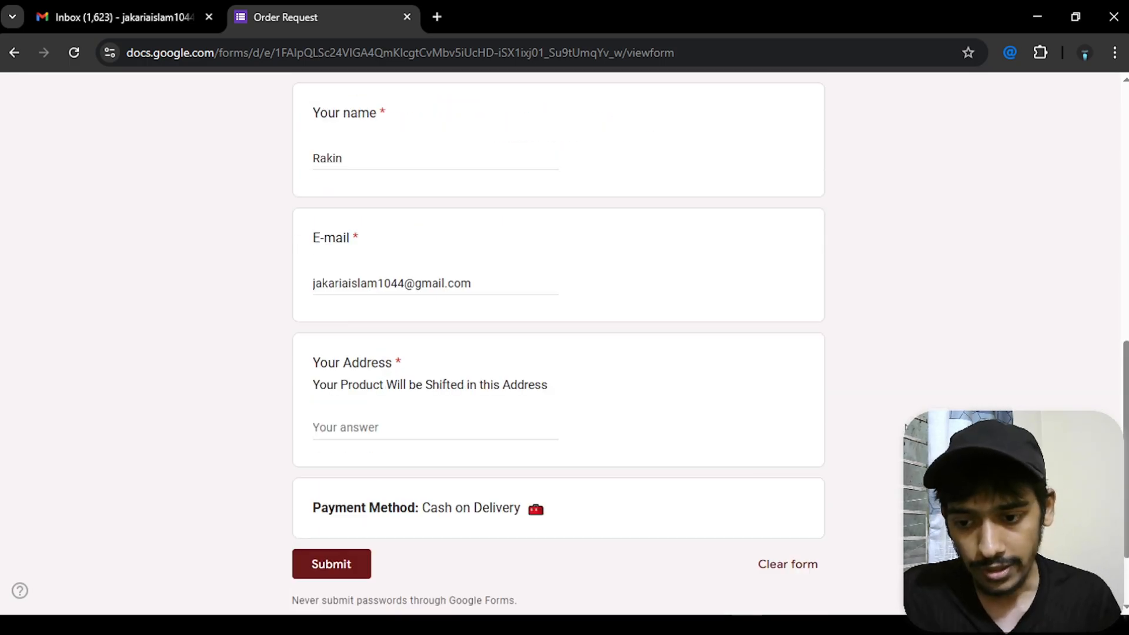
# - Paste the customer's delivery address and submit the order
pyautogui.click(447, 430)
pyautogui.write('Comilla, Kandirpar , Nazrul Avenue')
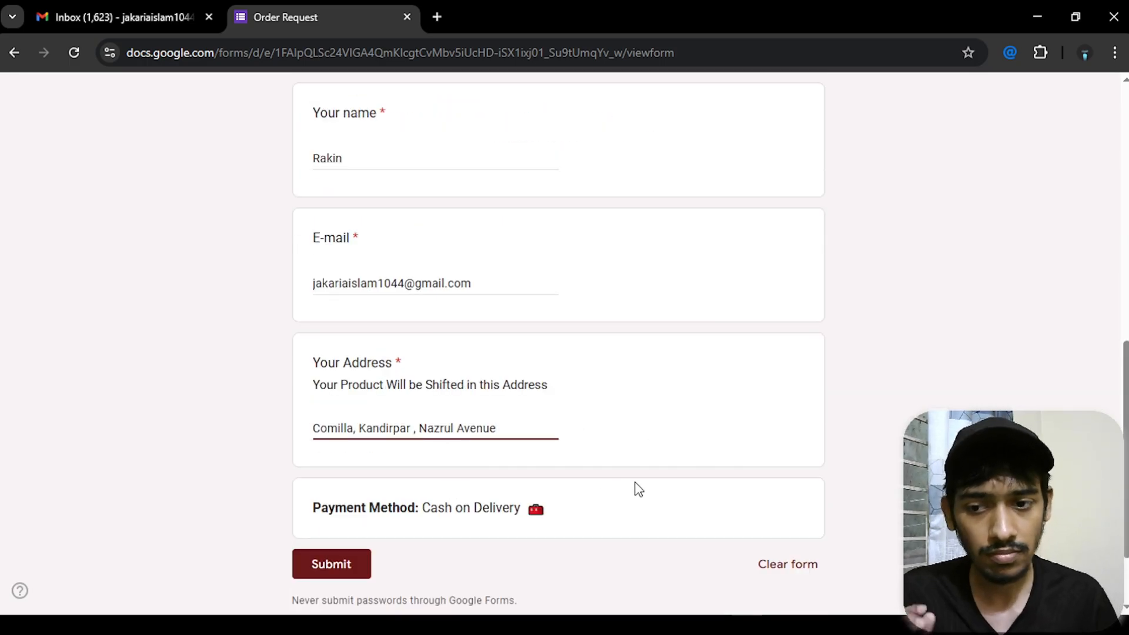
pyautogui.scroll(2, 559, 341)
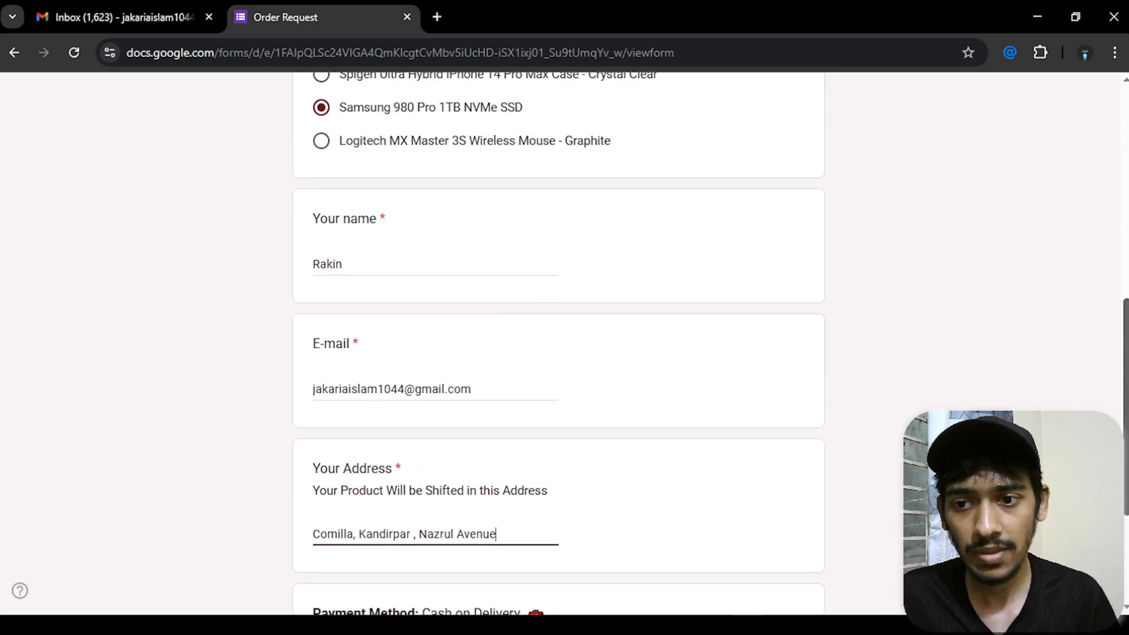
pyautogui.scroll(3, 559, 342)
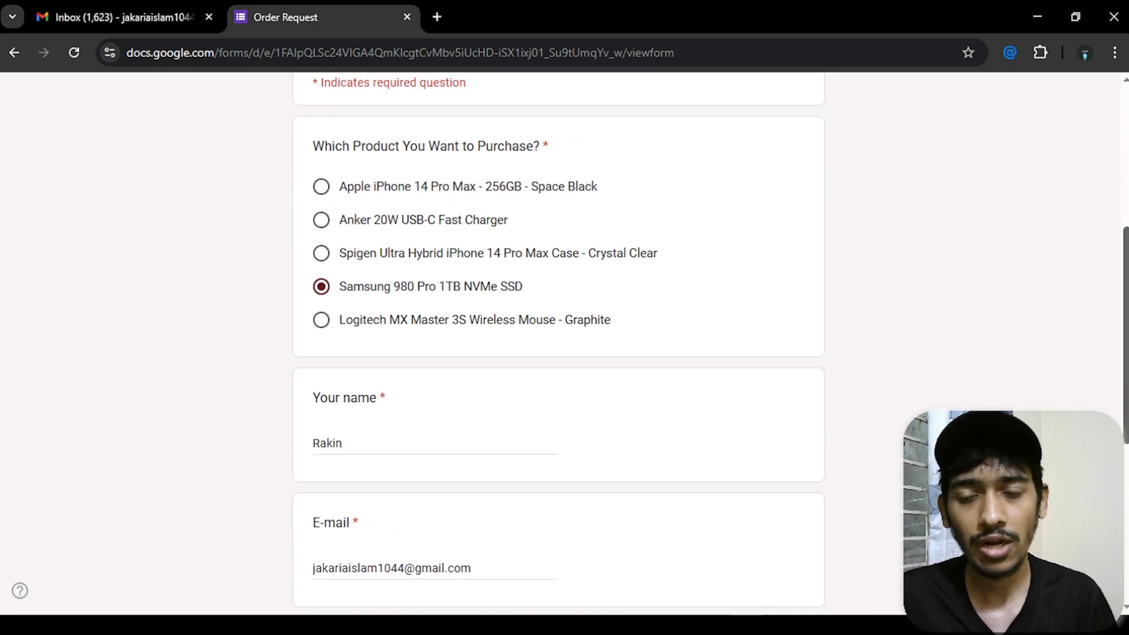
pyautogui.scroll(-5, 294, 406)
pyautogui.moveTo(295, 404); pyautogui.dragTo(540, 404)
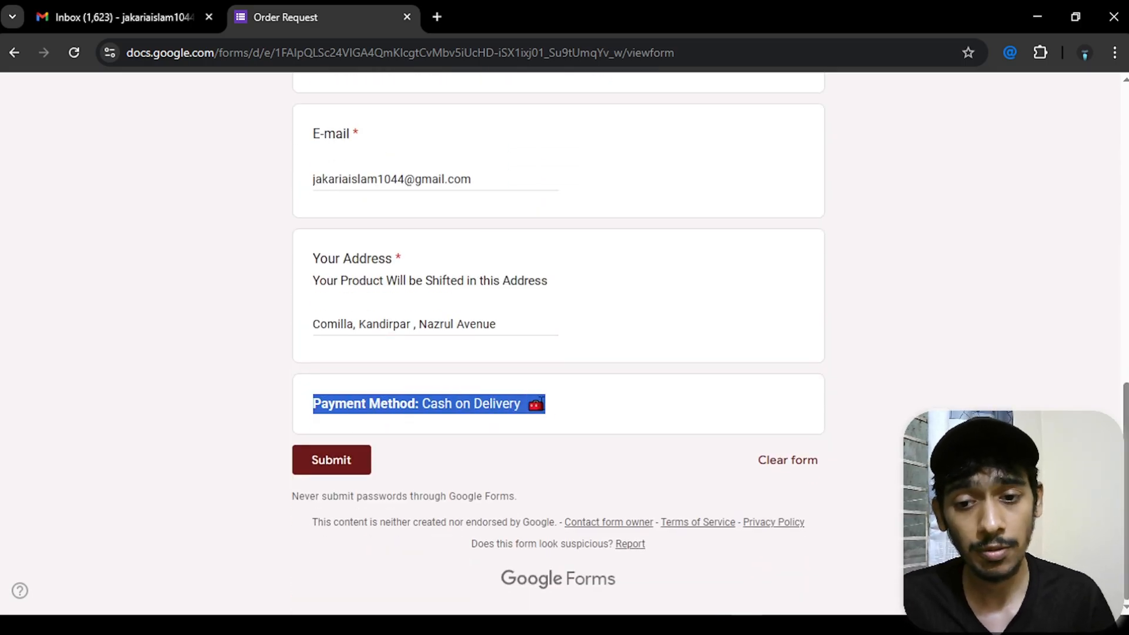
pyautogui.click(838, 397)
pyautogui.scroll(1, 839, 397)
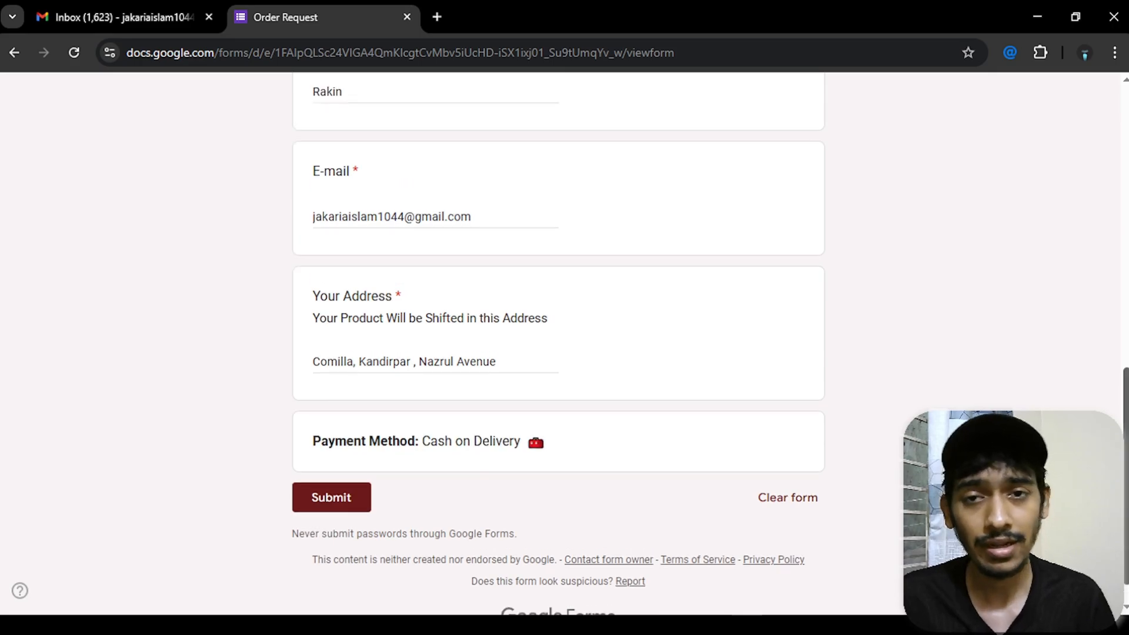
pyautogui.scroll(12, 559, 341)
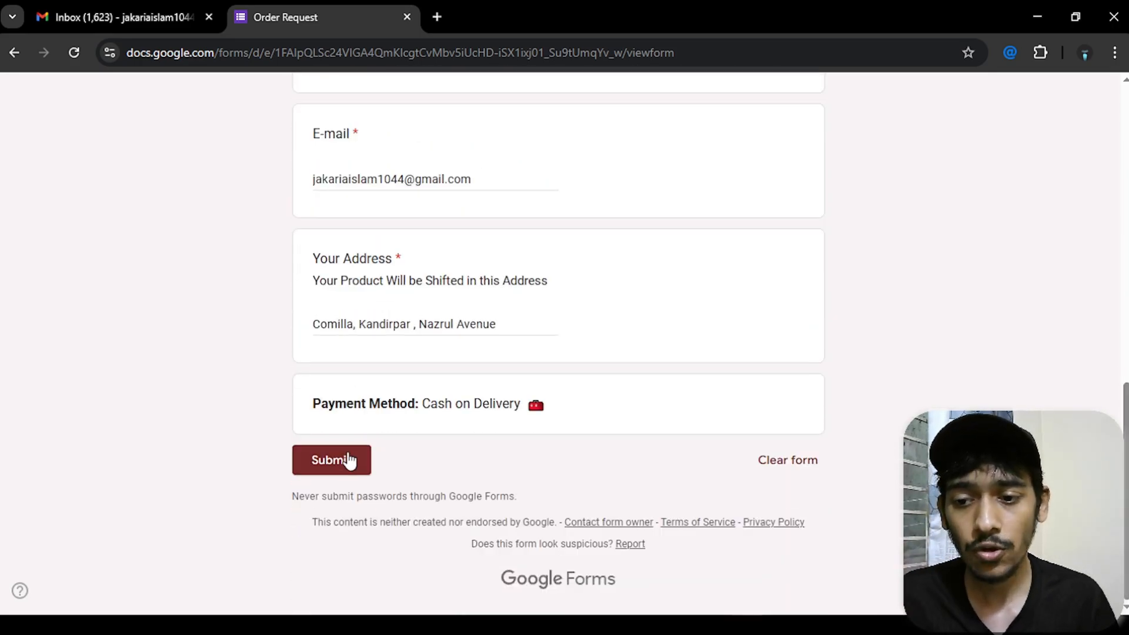
pyautogui.click(346, 458)
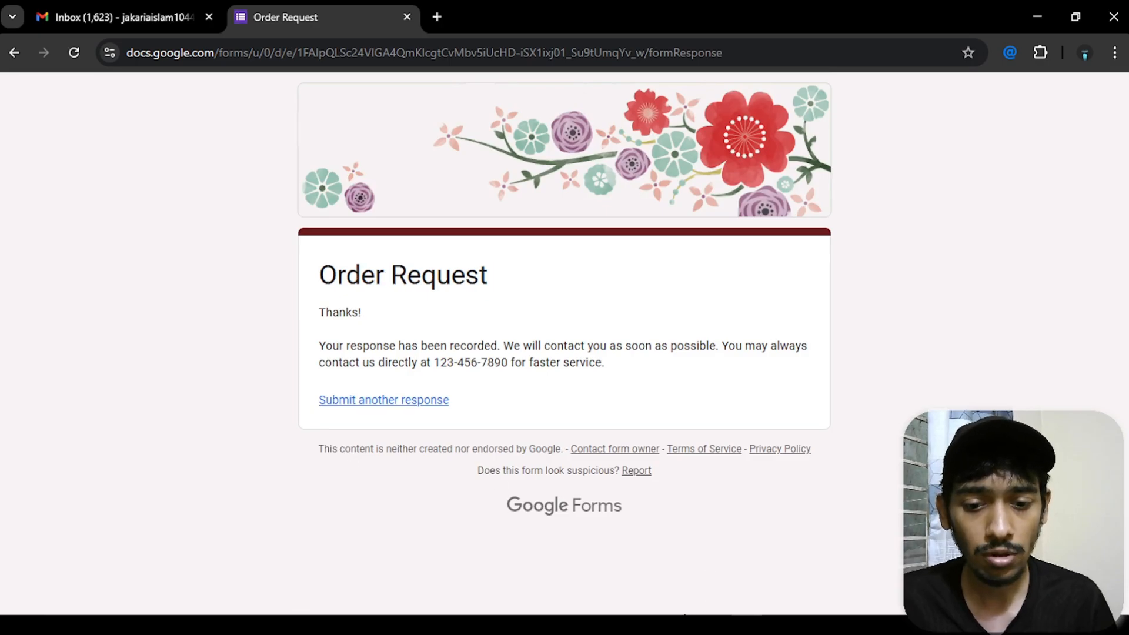
pyautogui.click(687, 625)
# - Check the new Samsung order row in Order Form (Responses), then return to n8n
pyautogui.click(464, 17)
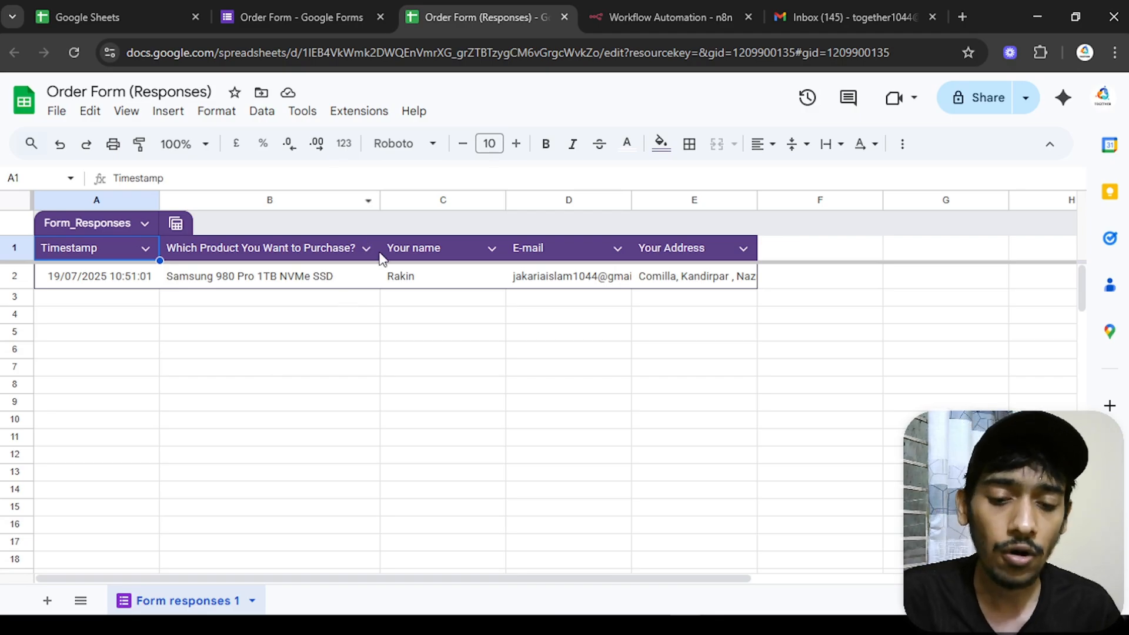
pyautogui.moveTo(747, 624)
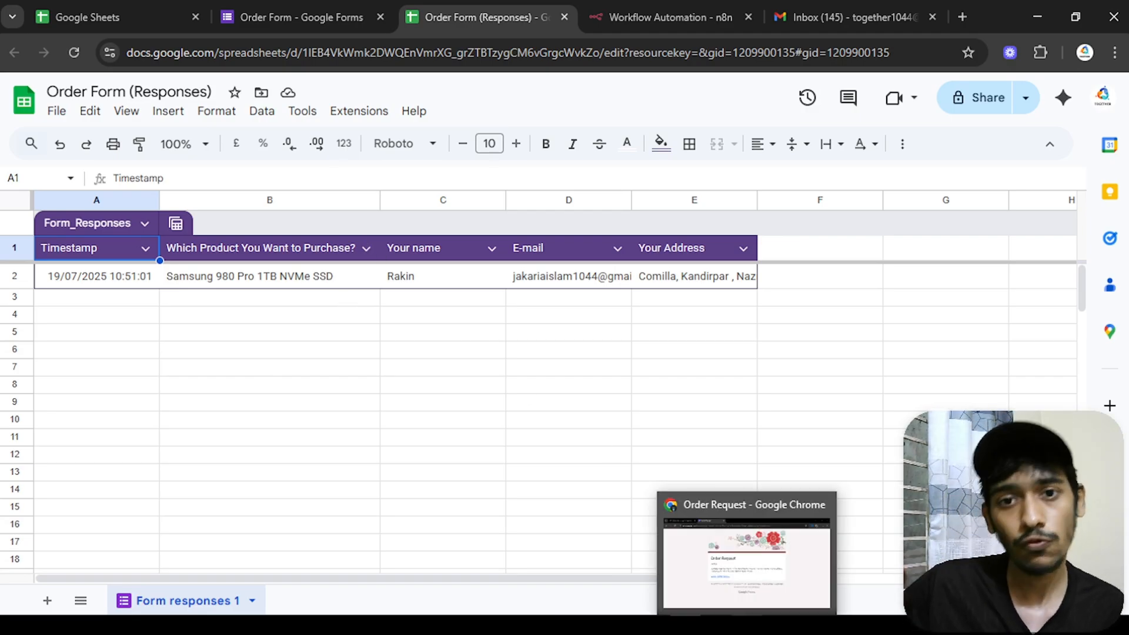
pyautogui.click(677, 16)
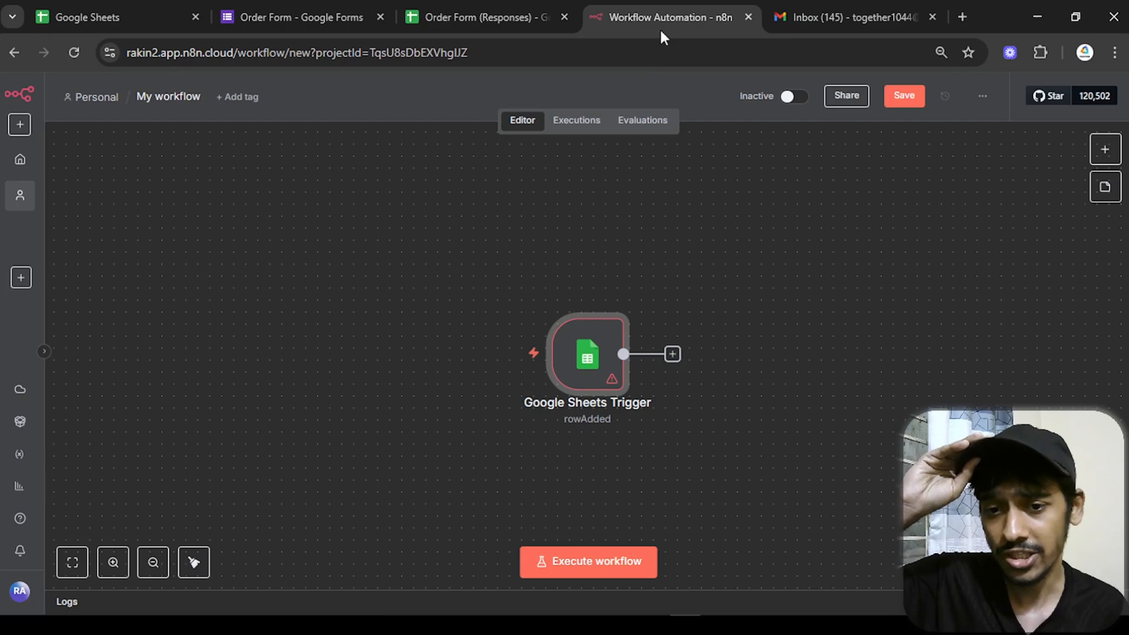
# - Create a new Google Sheets credential by signing in with the Google account
pyautogui.moveTo(587, 378); pyautogui.dragTo(444, 307)
pyautogui.doubleClick(448, 303)
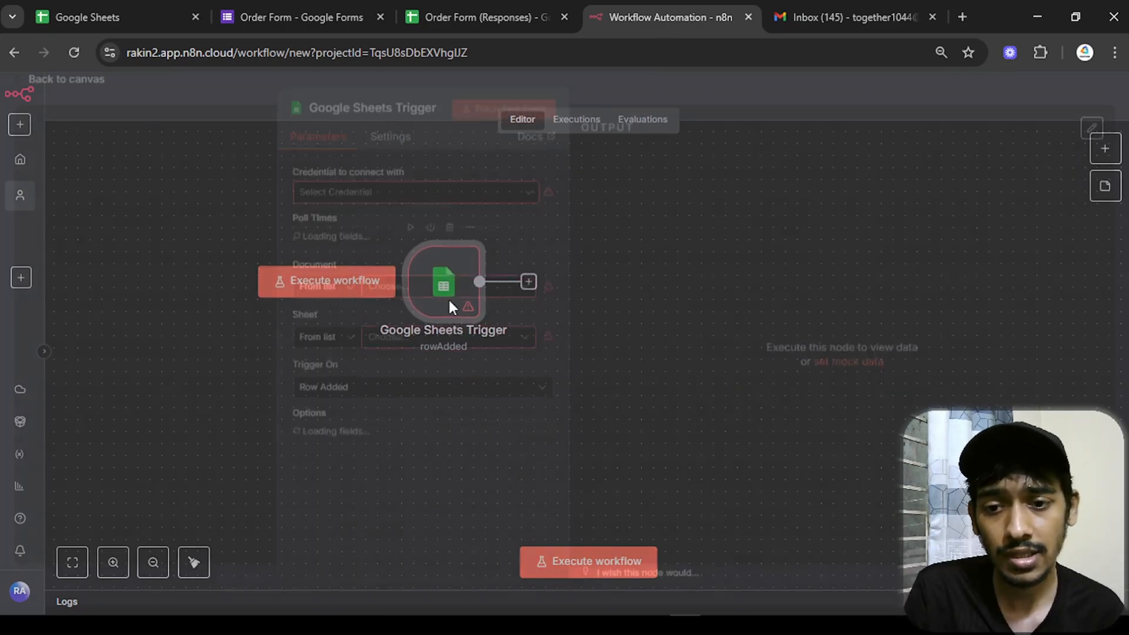
pyautogui.click(464, 202)
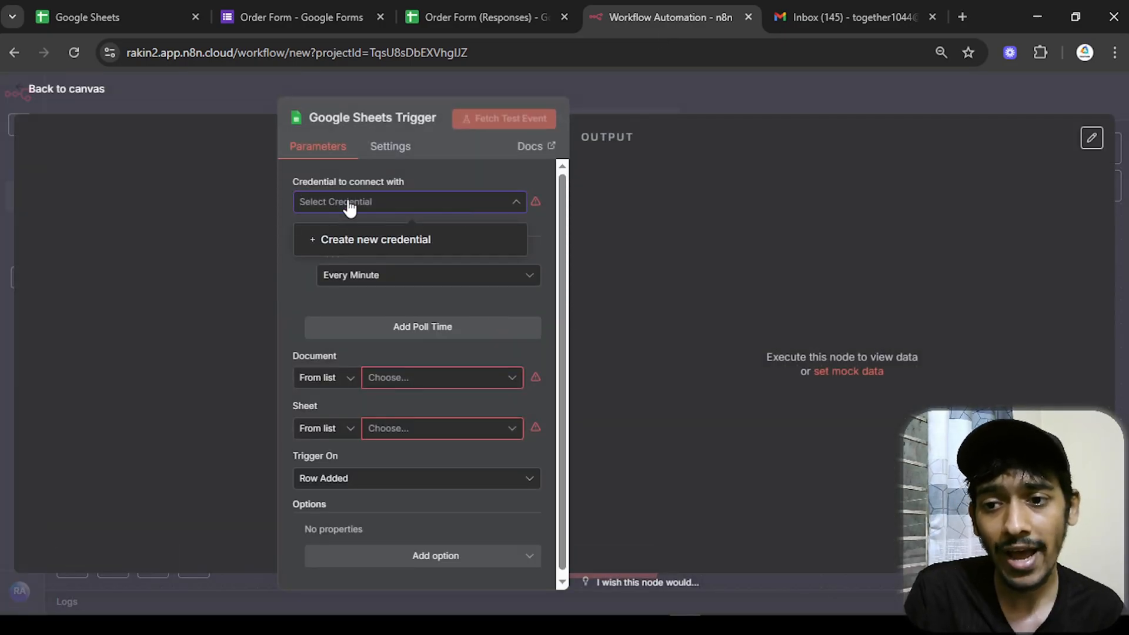
pyautogui.click(327, 240)
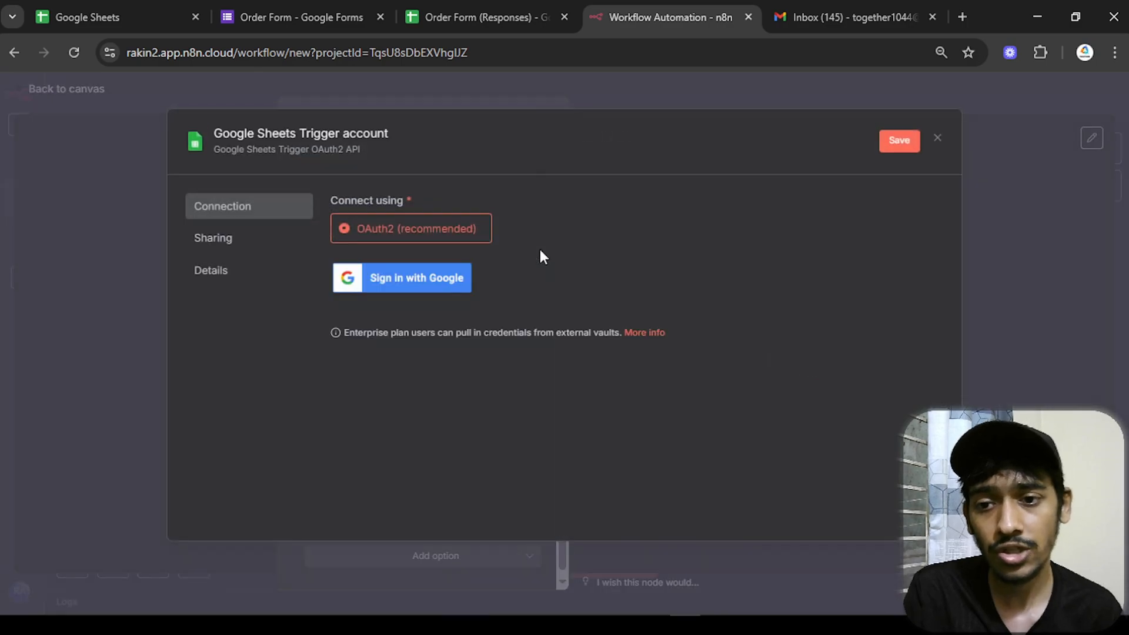
pyautogui.click(434, 274)
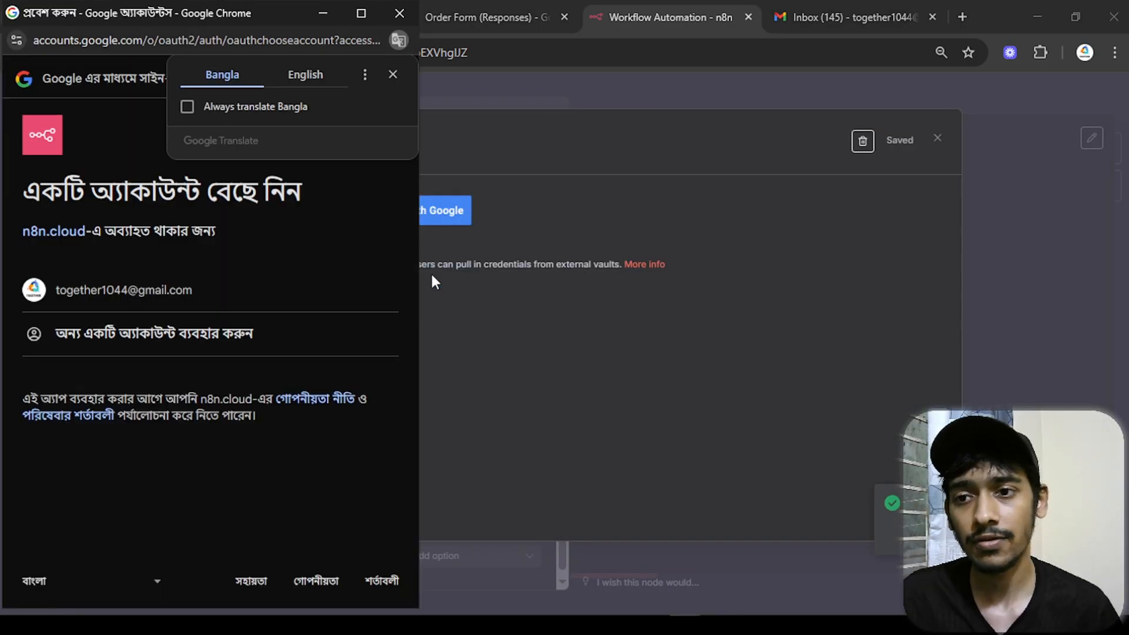
pyautogui.click(158, 307)
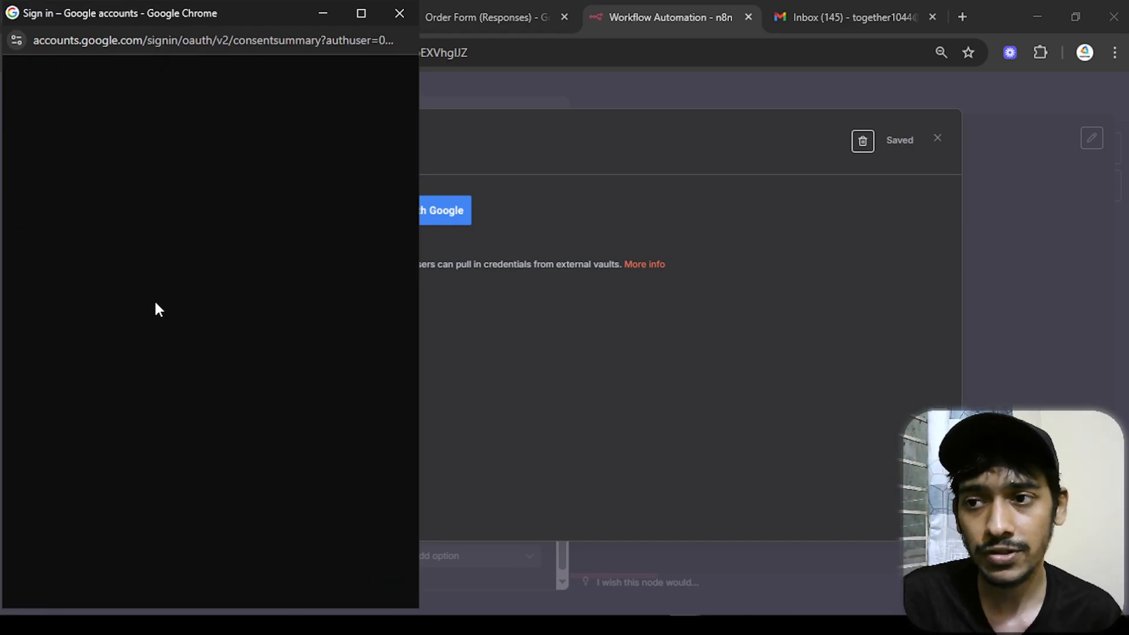
pyautogui.scroll(-2, 142, 348)
pyautogui.click(260, 515)
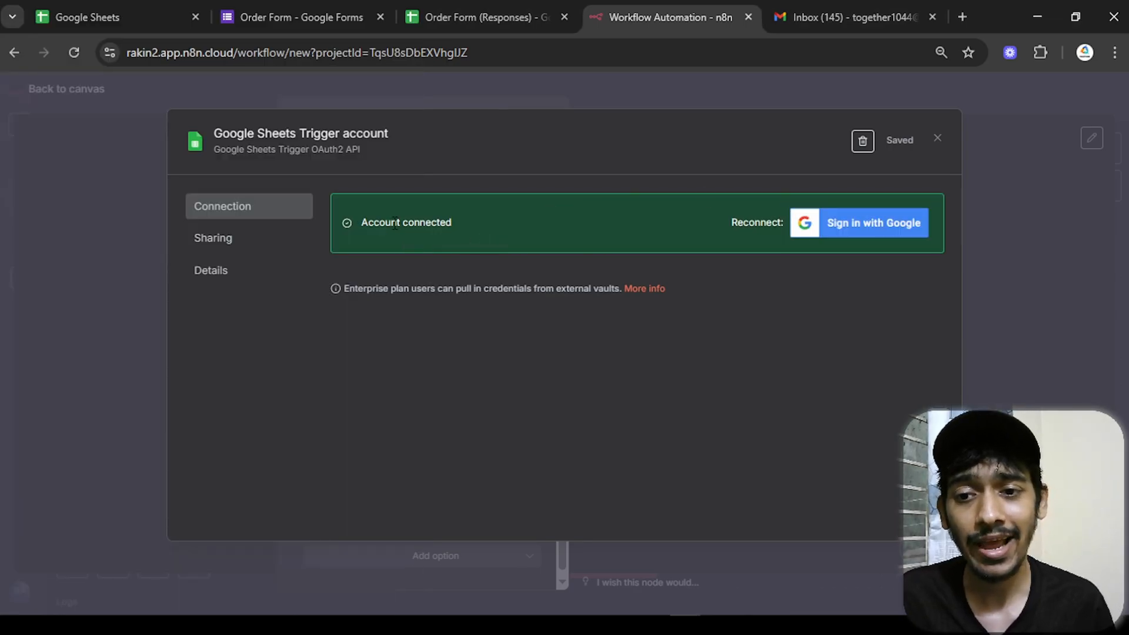
pyautogui.click(938, 140)
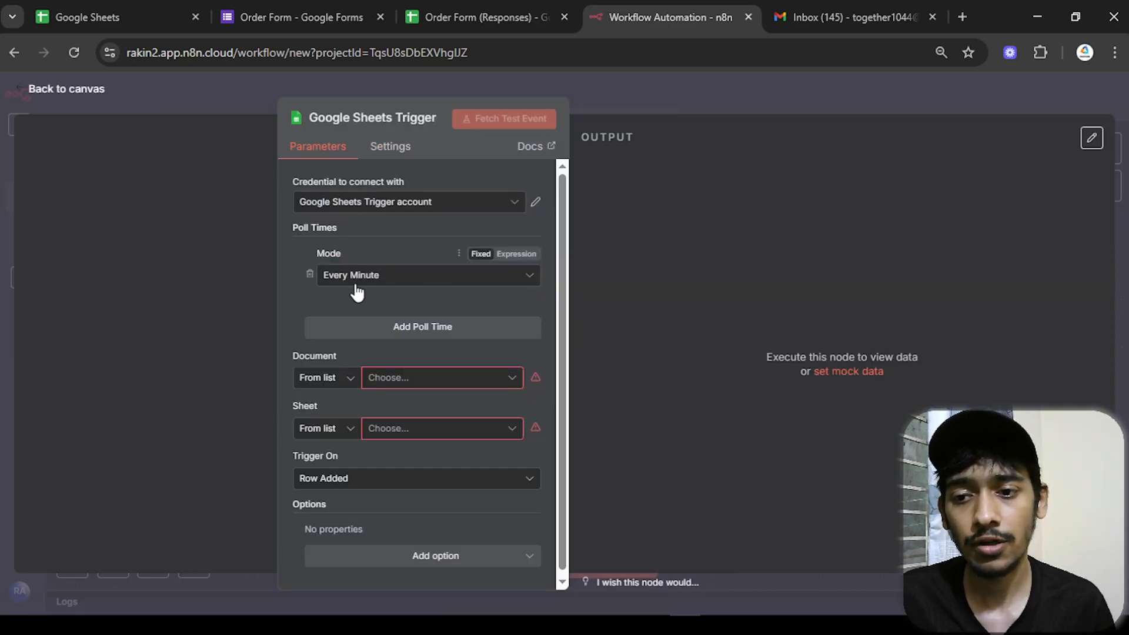
# - Point the trigger at document Order Form (Responses), sheet Form responses 1
pyautogui.moveTo(562, 278); pyautogui.dragTo(567, 312)
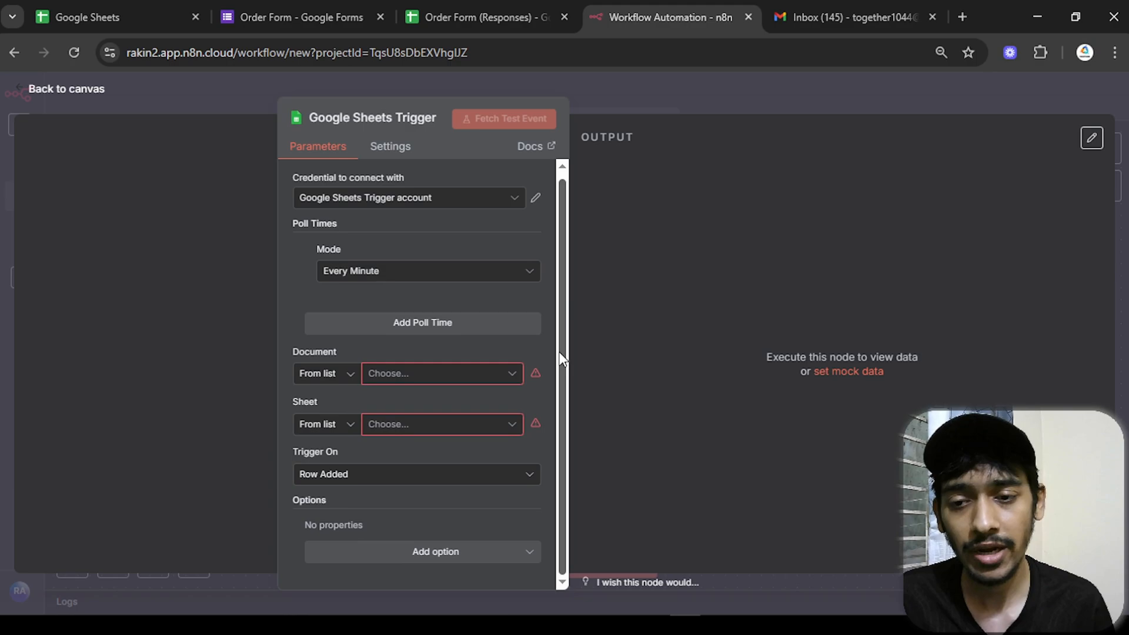
pyautogui.click(408, 377)
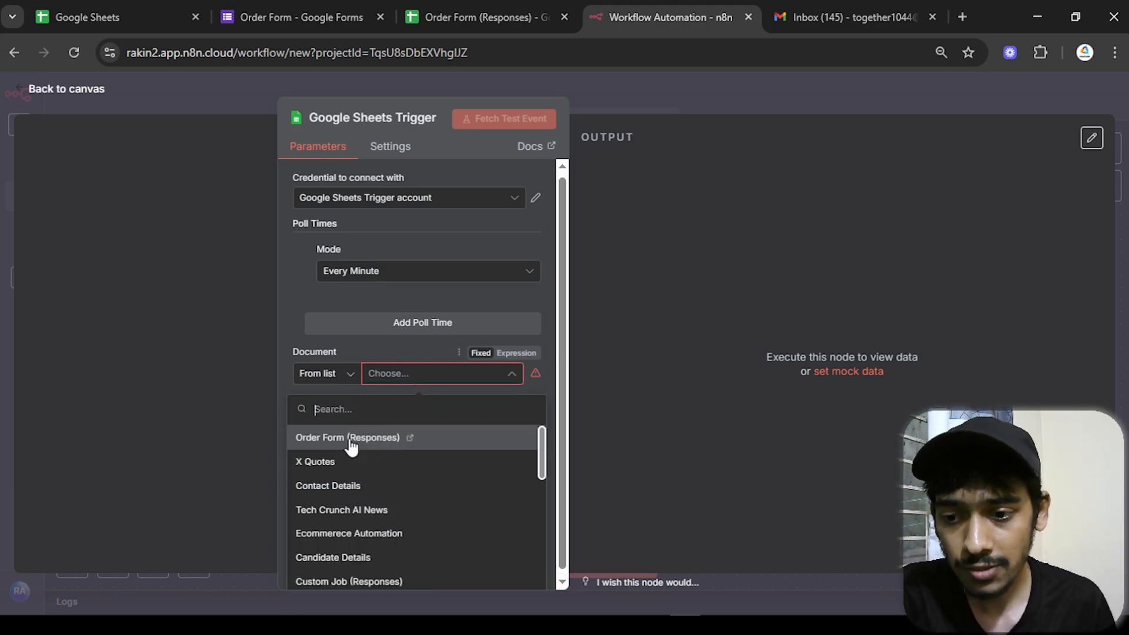
pyautogui.click(474, 15)
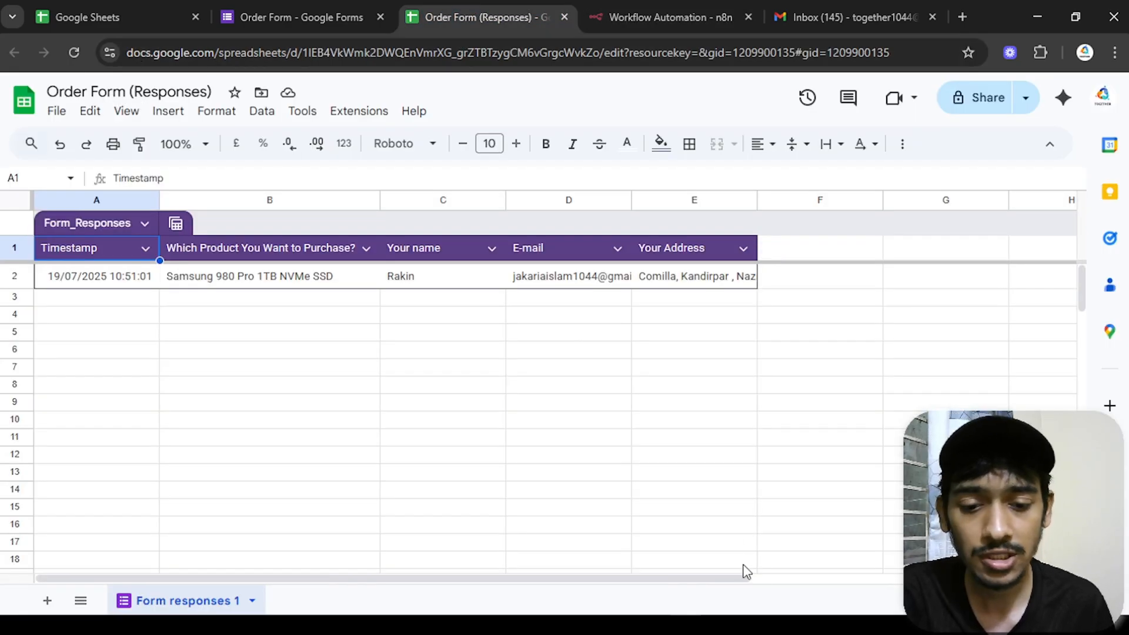
pyautogui.click(627, 12)
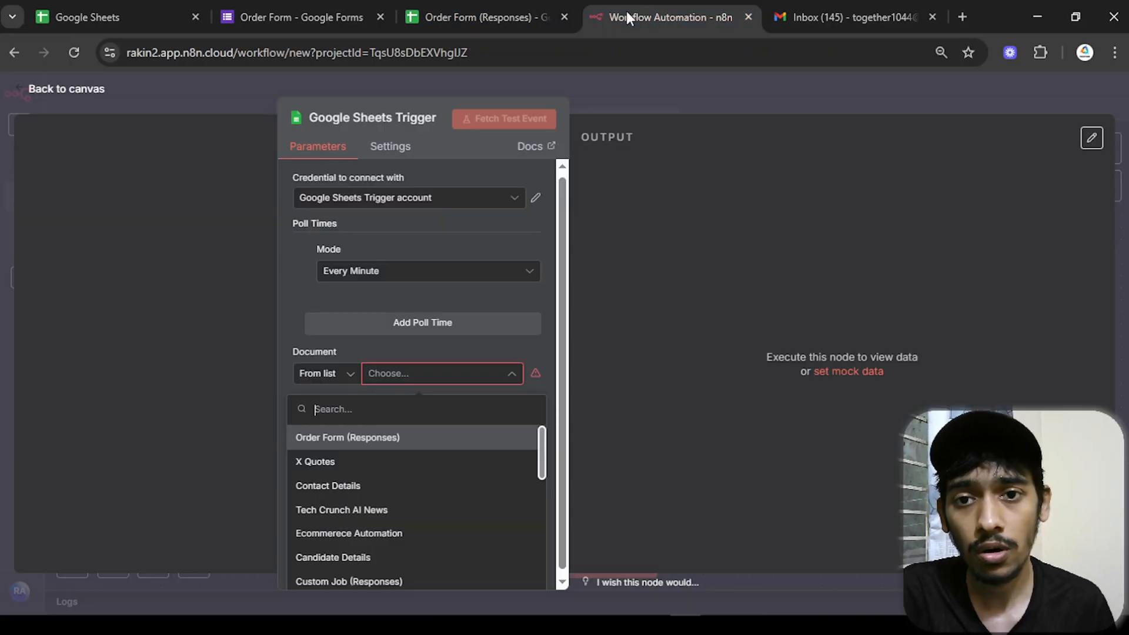
pyautogui.click(385, 442)
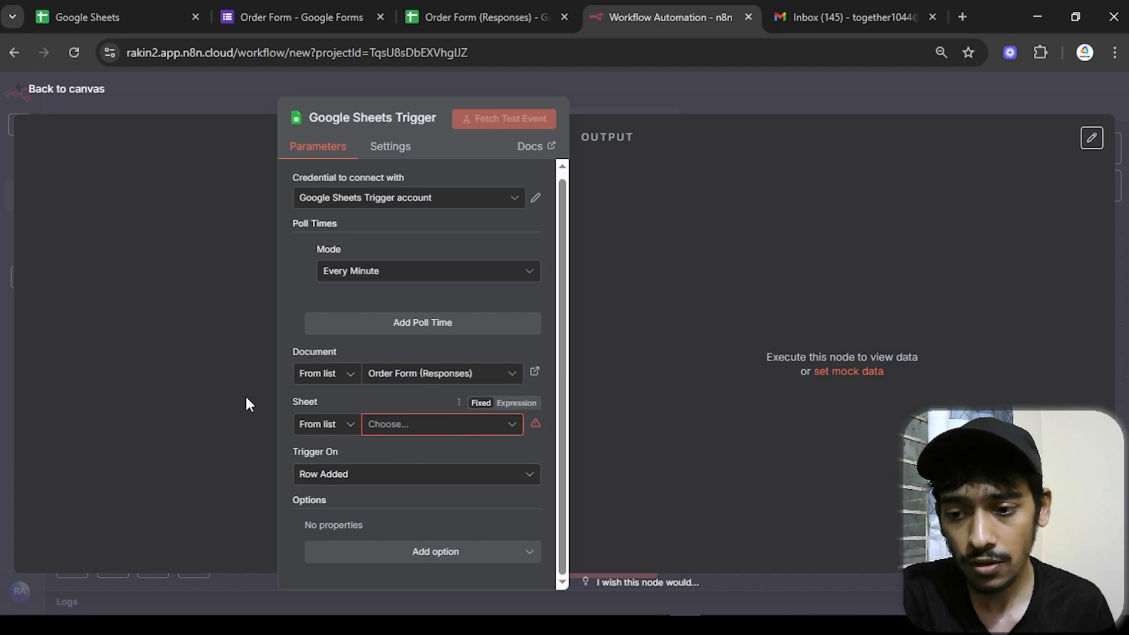
pyautogui.click(381, 425)
pyautogui.click(447, 13)
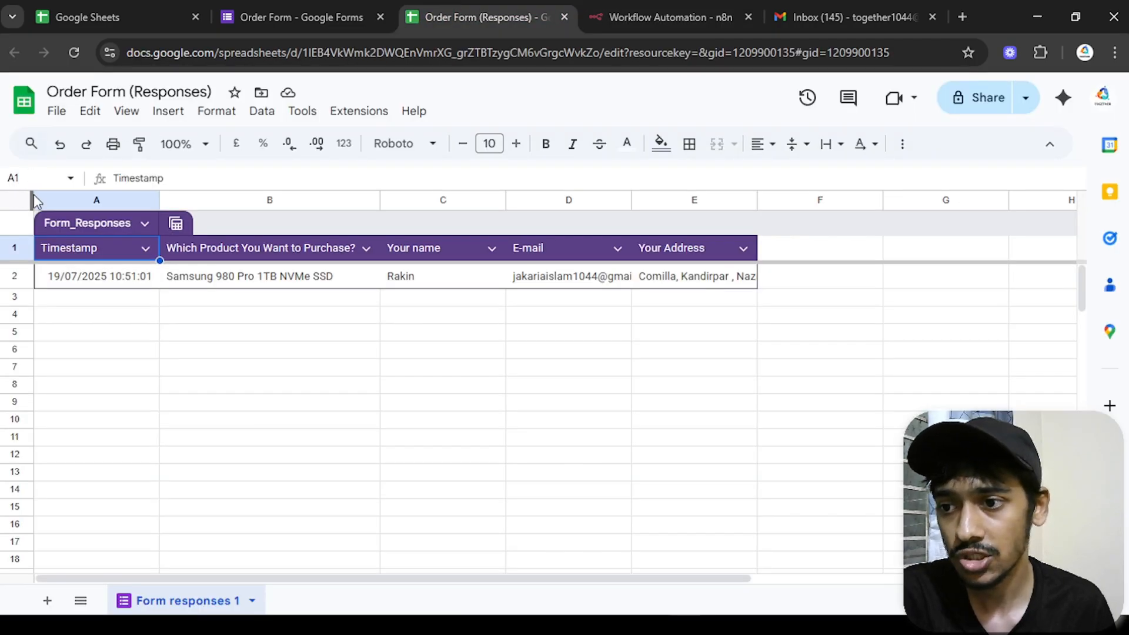
pyautogui.click(719, 12)
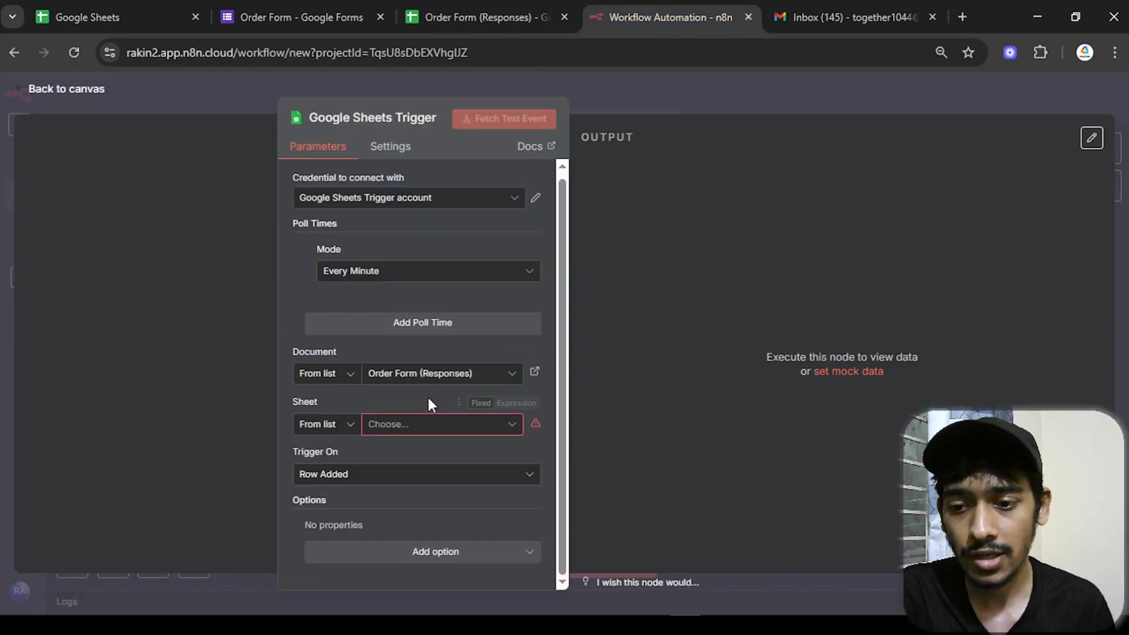
pyautogui.click(429, 428)
pyautogui.click(390, 467)
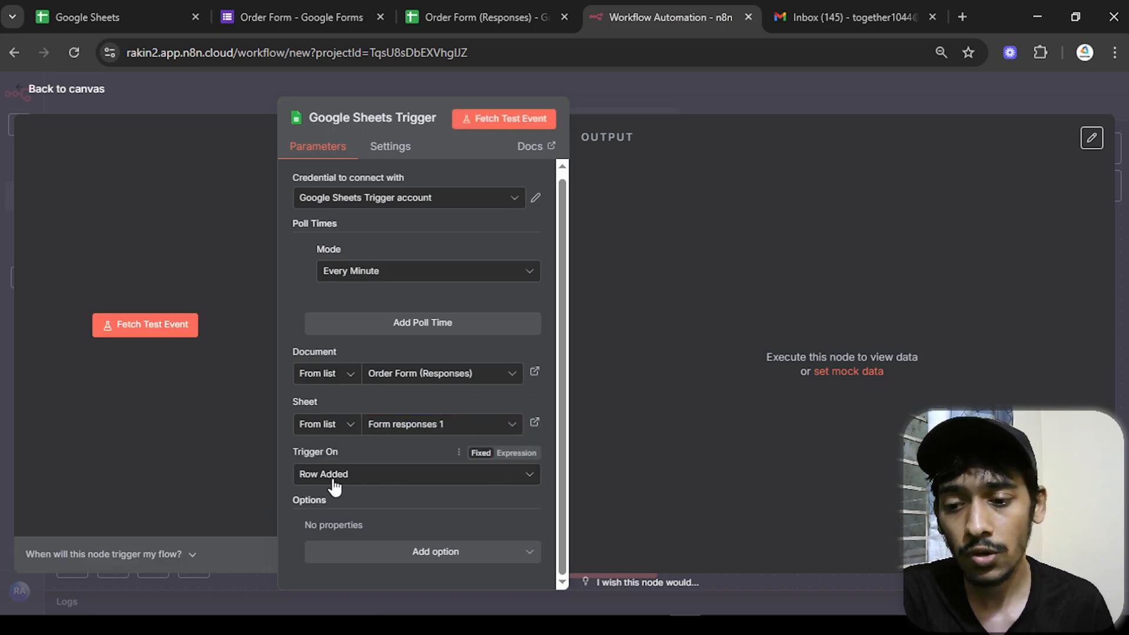
# - Keep Row Added as the event and fetch the test order, checking product, e-mail and address
pyautogui.click(469, 486)
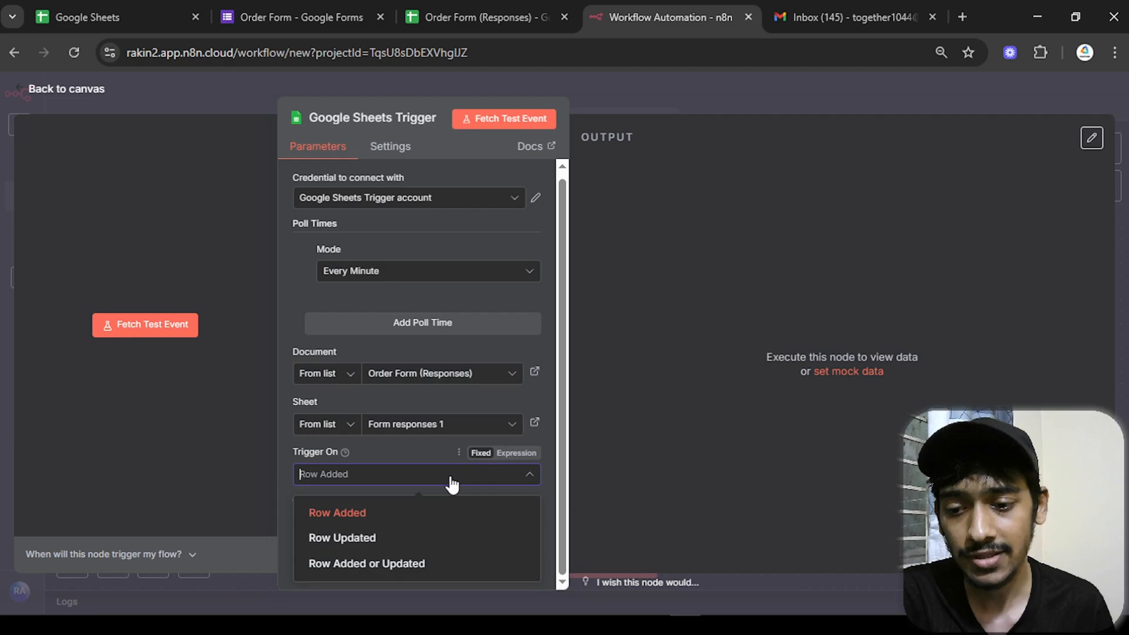
pyautogui.click(459, 511)
pyautogui.click(504, 119)
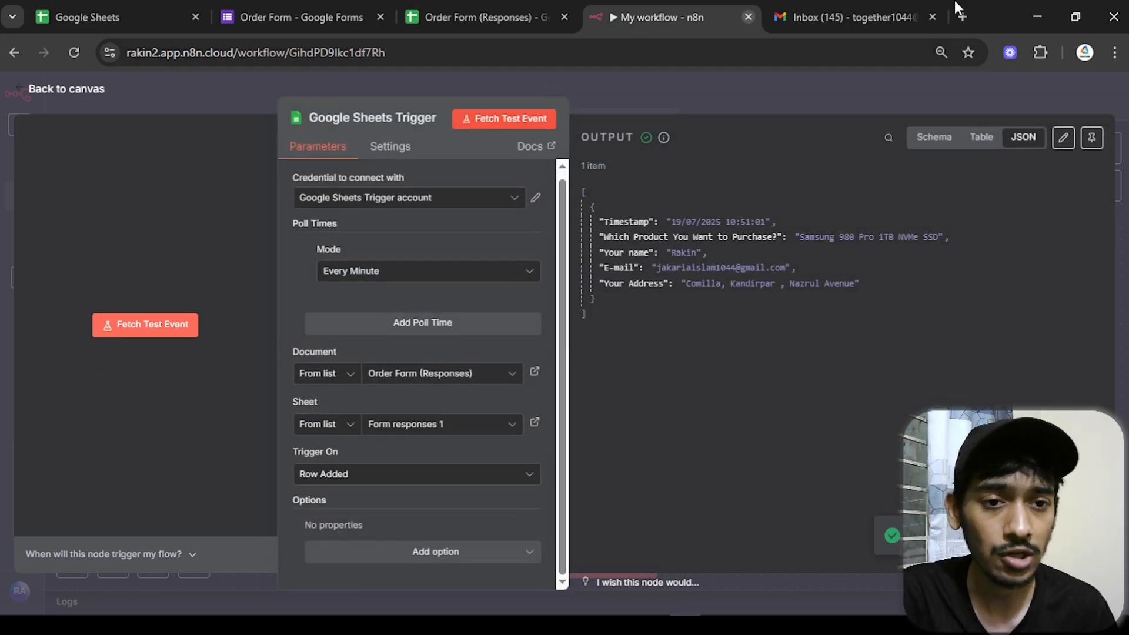
pyautogui.click(939, 137)
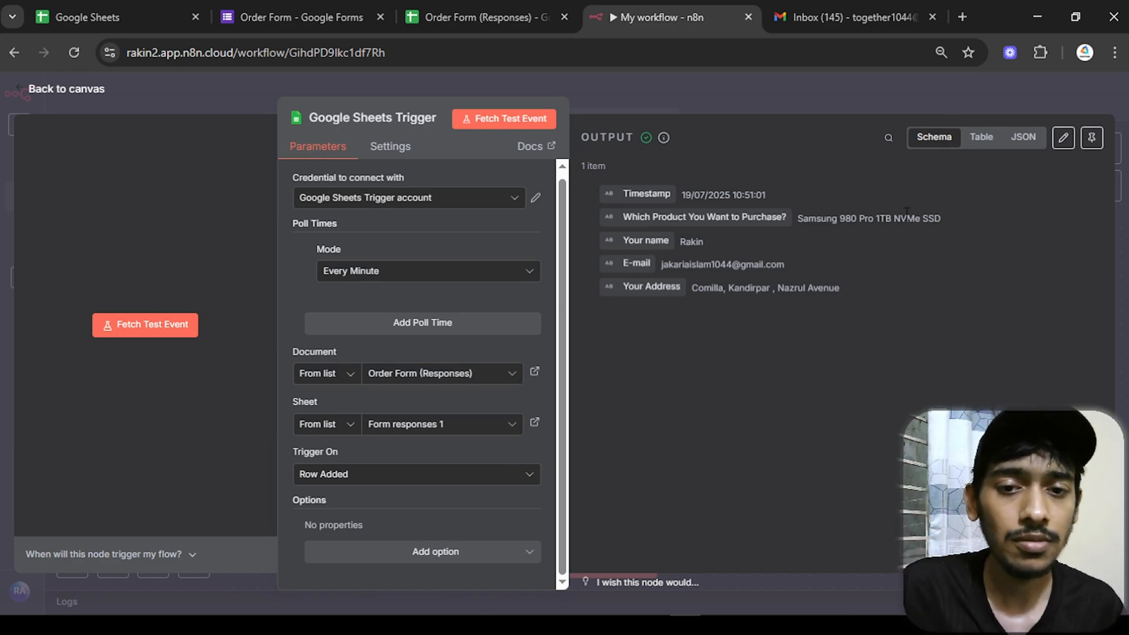
pyautogui.moveTo(830, 218); pyautogui.dragTo(876, 217)
pyautogui.click(934, 243)
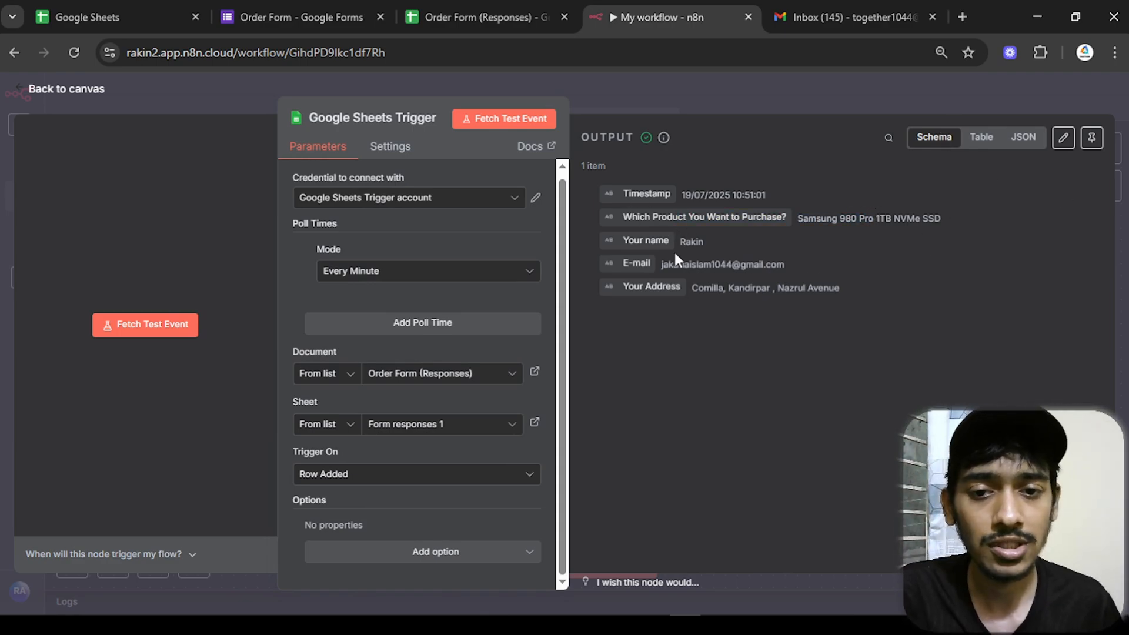
pyautogui.moveTo(791, 269); pyautogui.dragTo(660, 266)
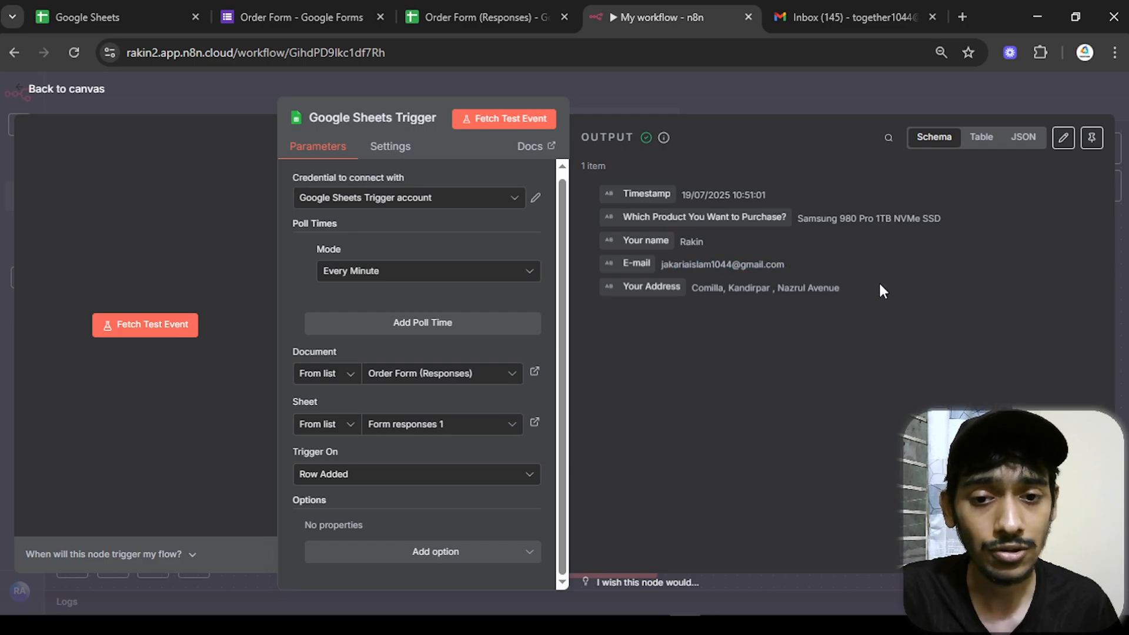
pyautogui.moveTo(879, 284); pyautogui.dragTo(690, 288)
# - Add an AI Agent node after the Google Sheets Trigger
pyautogui.click(199, 81)
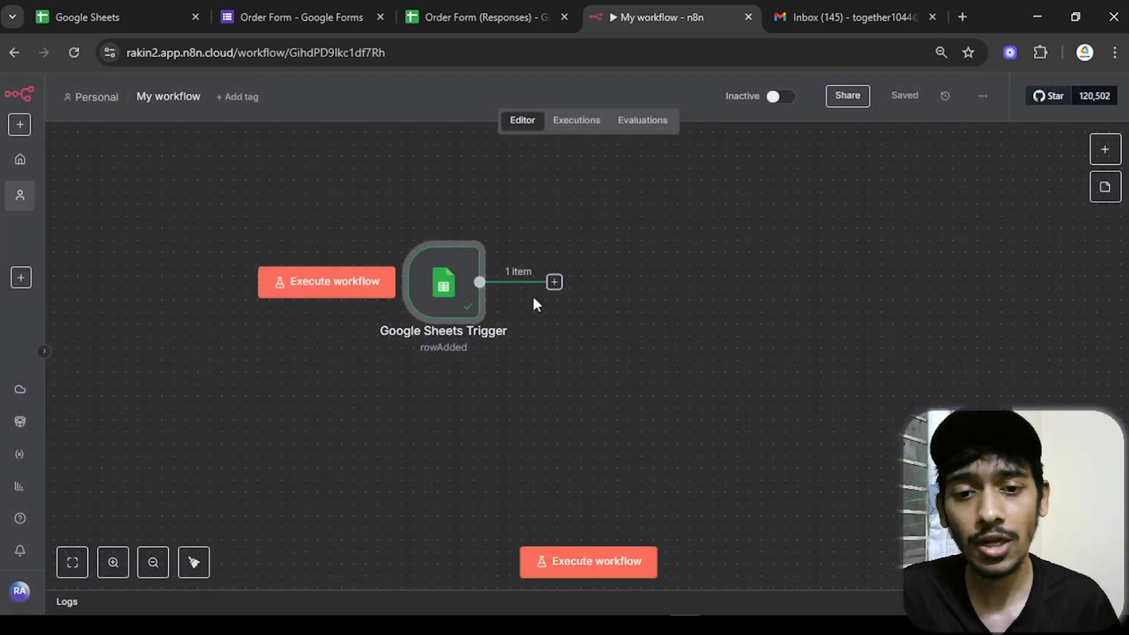
pyautogui.moveTo(390, 289); pyautogui.dragTo(367, 289)
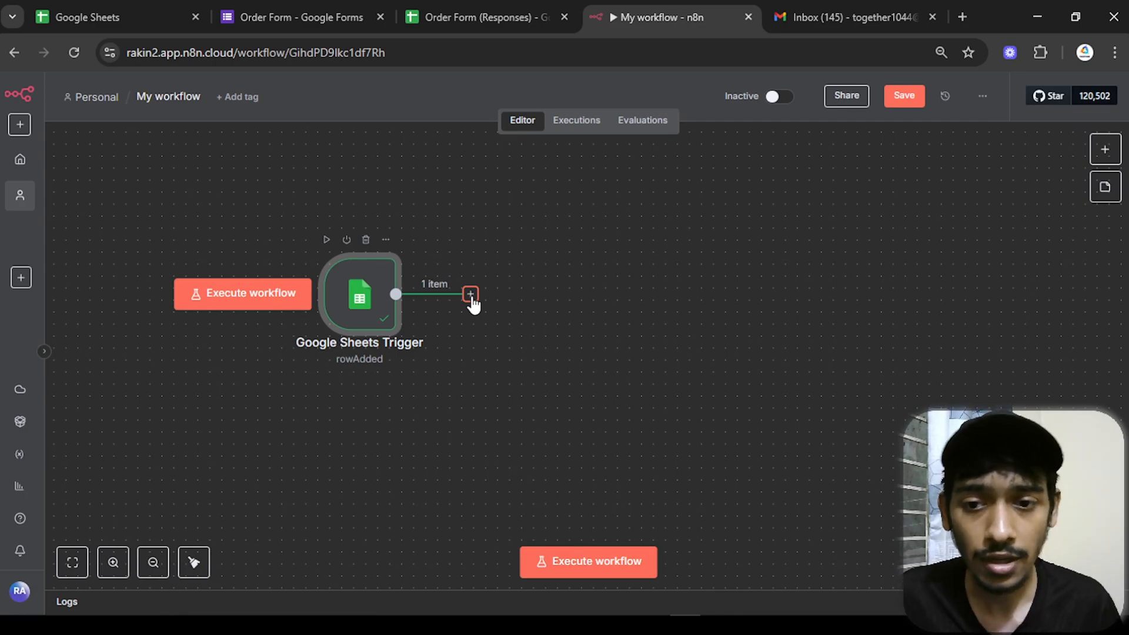
pyautogui.click(471, 295)
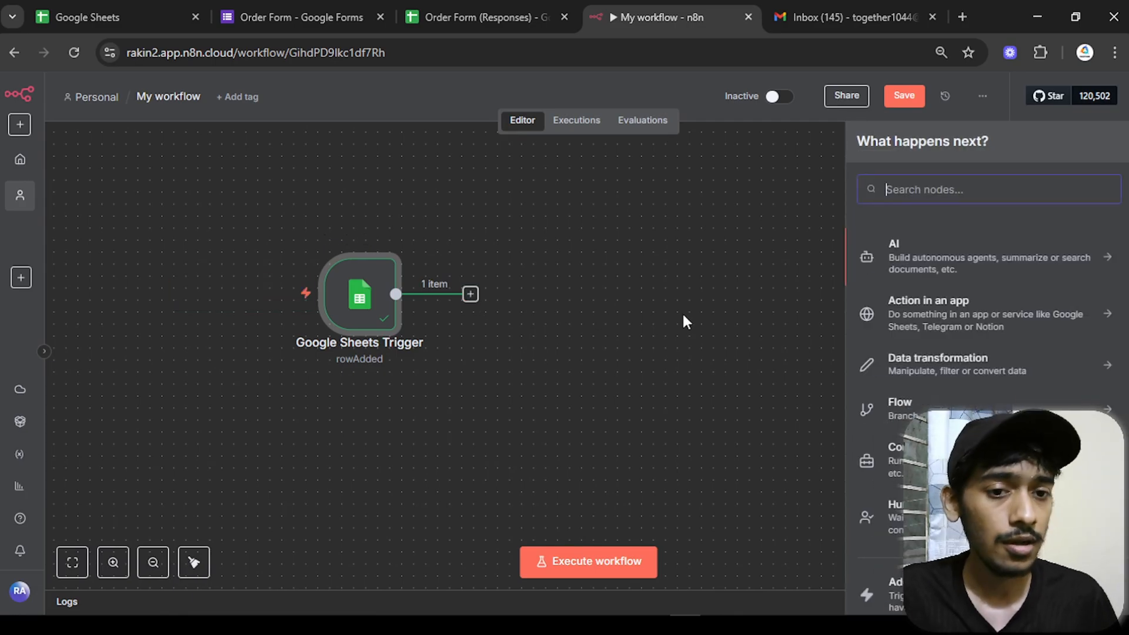
pyautogui.click(906, 263)
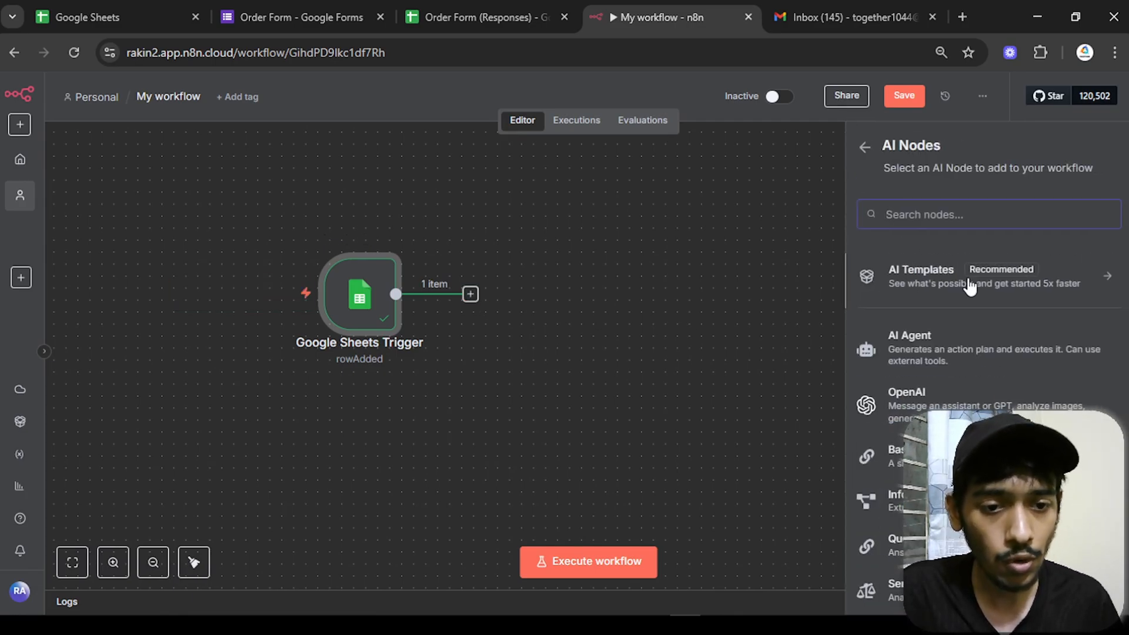
pyautogui.click(902, 344)
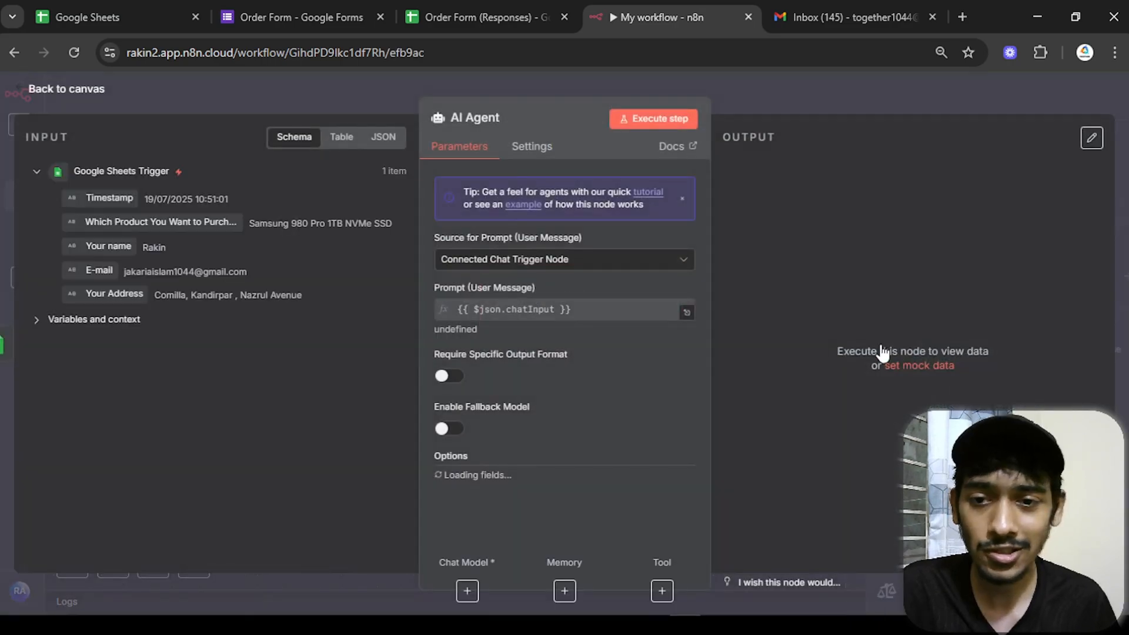
# - Set the agent's prompt source to Define below and edit the prompt as an expression
pyautogui.click(567, 262)
pyautogui.click(493, 355)
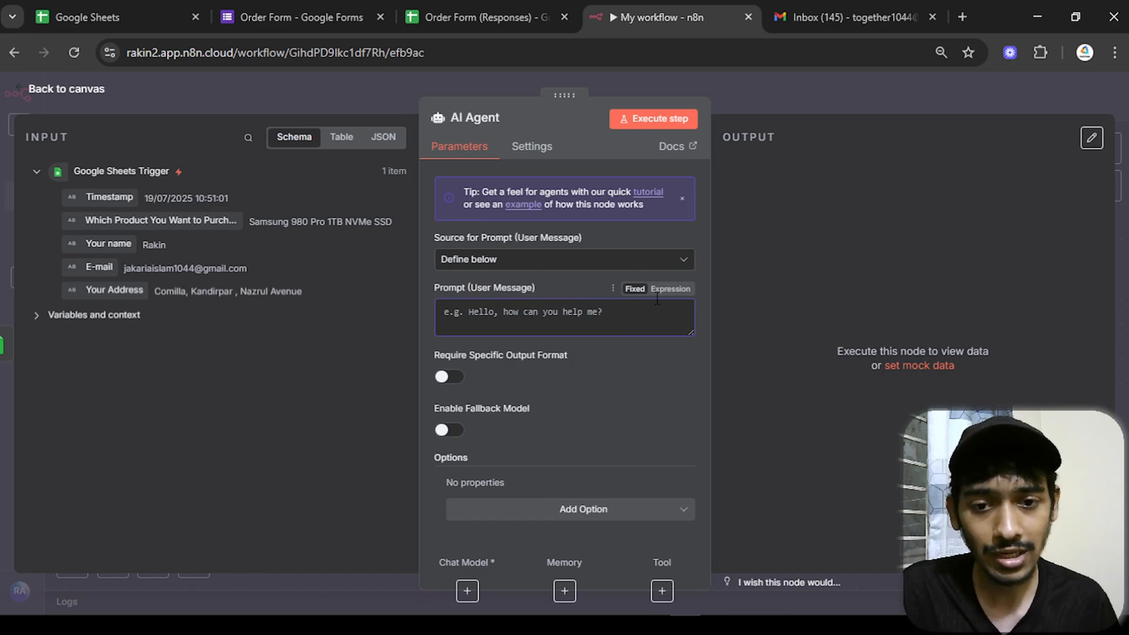
pyautogui.click(668, 289)
pyautogui.click(687, 323)
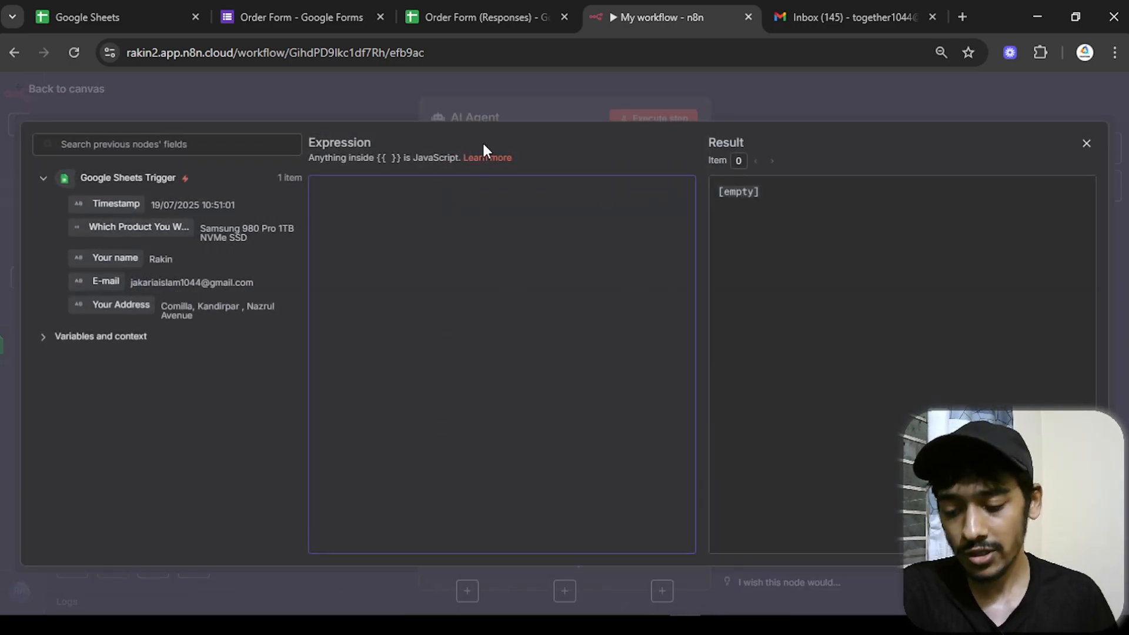
# - Write labels Purchase Date, Product Name, Customer Name, Customer Address, mapping Timestamp, product, Your name, Your Address
pyautogui.write('Purcha')
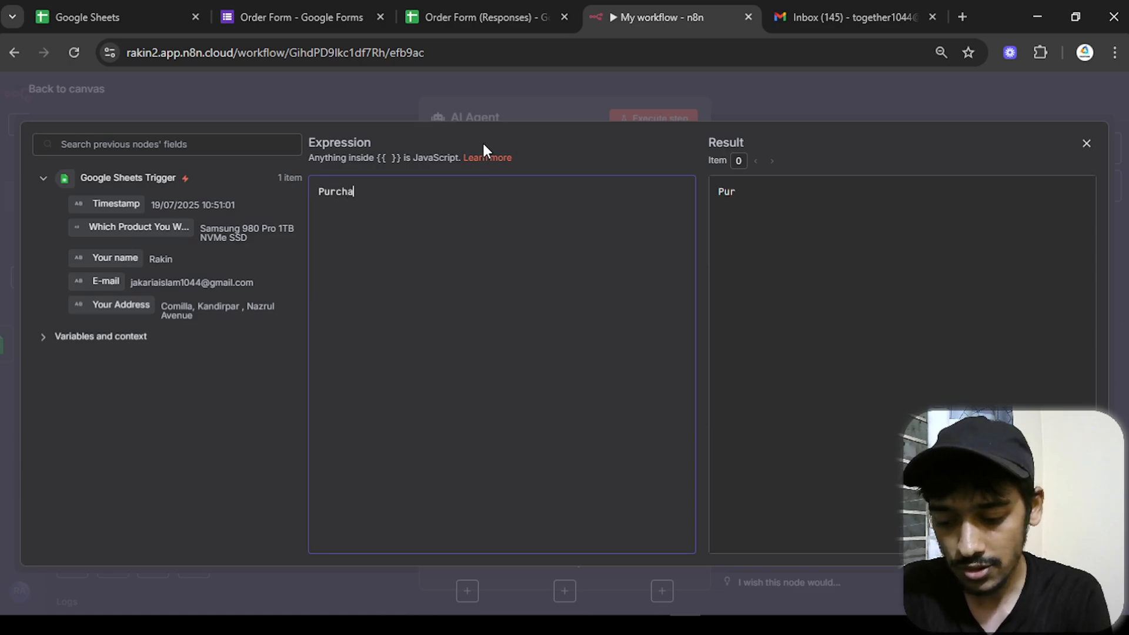
pyautogui.write('se Date')
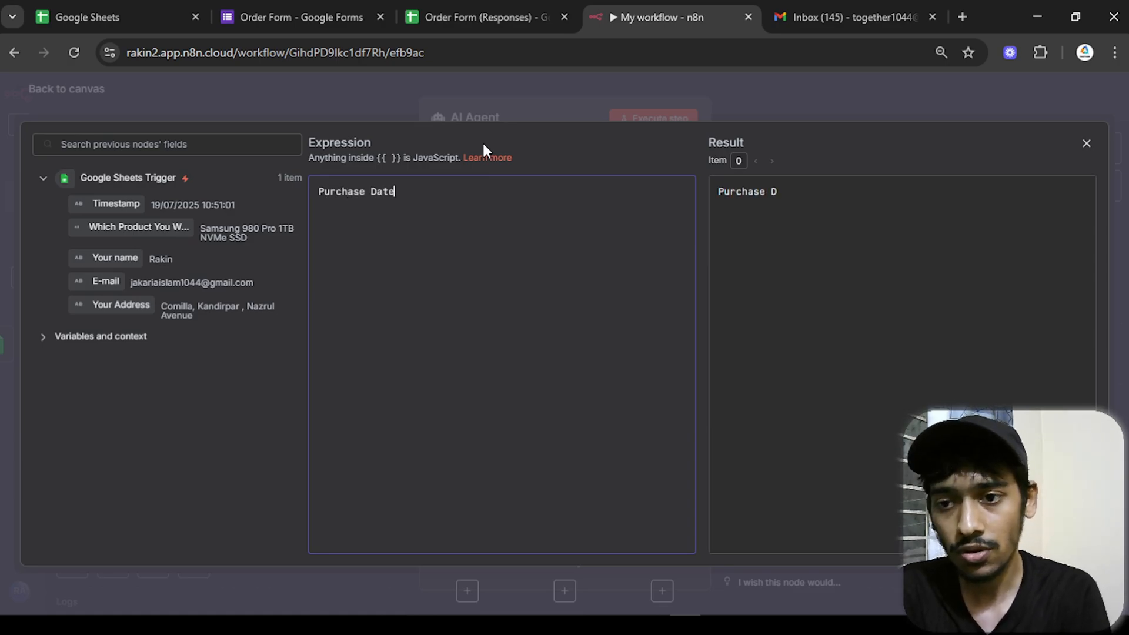
pyautogui.write(':')
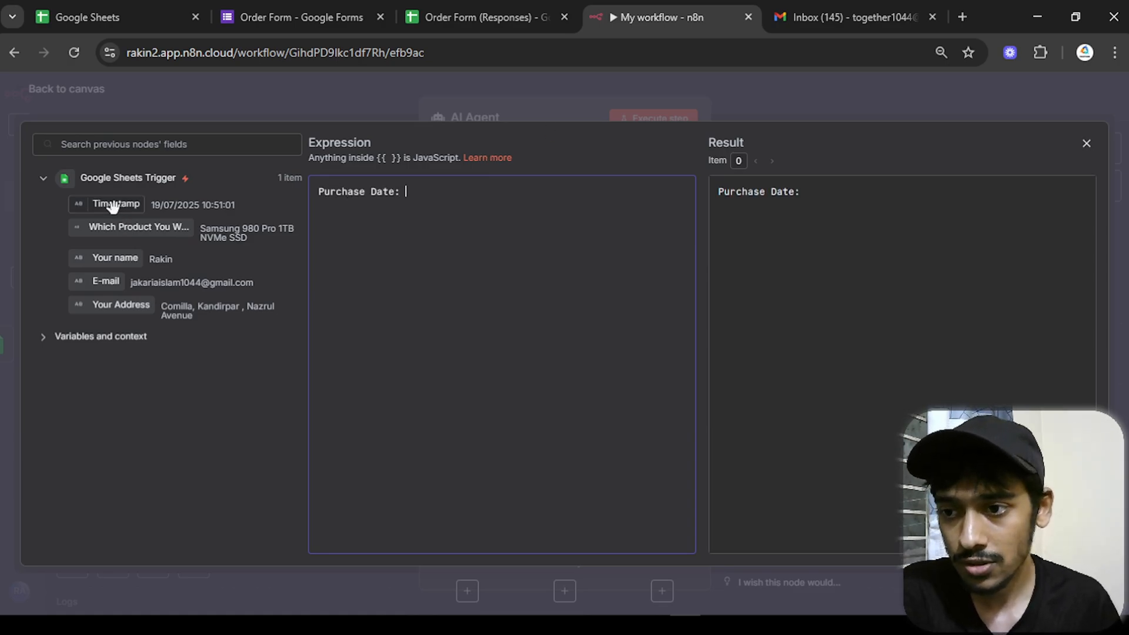
pyautogui.moveTo(113, 206); pyautogui.dragTo(577, 206)
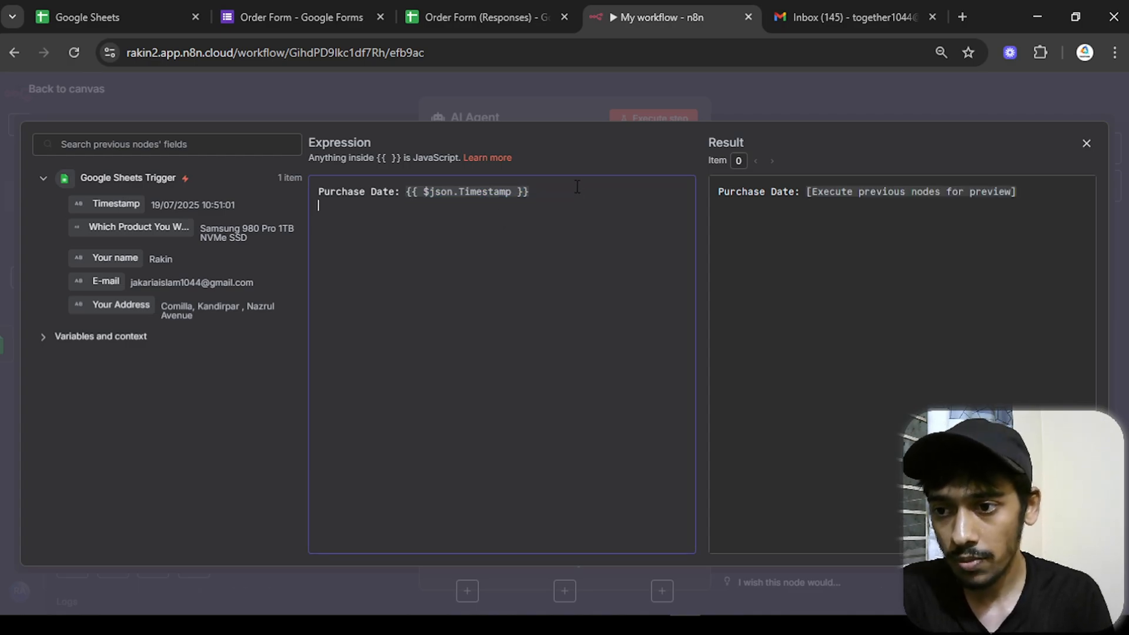
pyautogui.write('Produ')
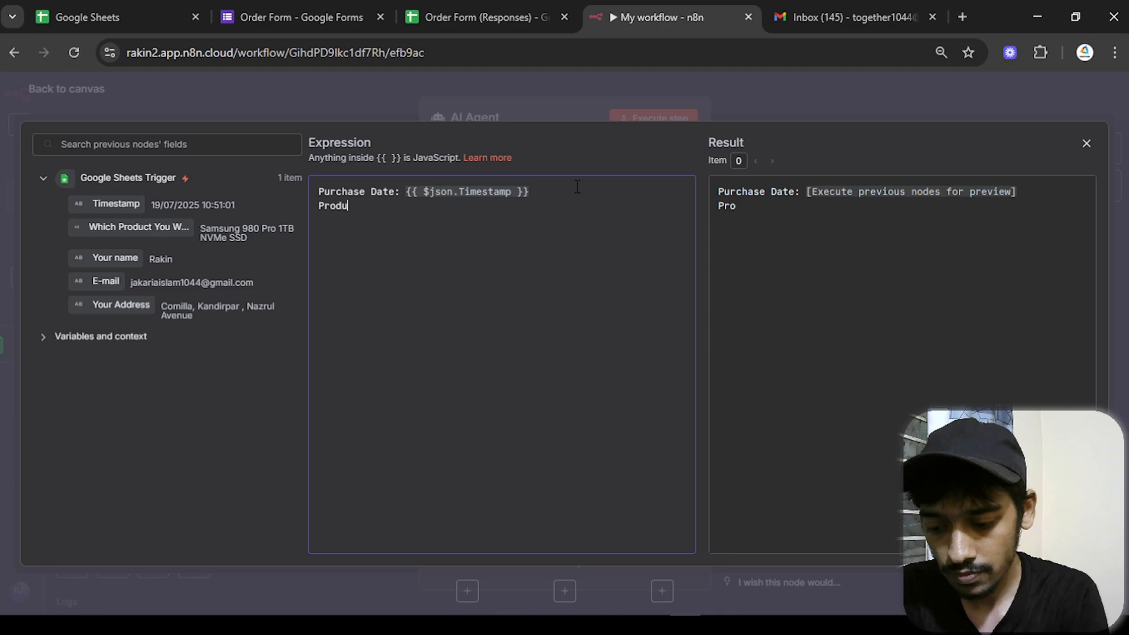
pyautogui.write('ct Name:')
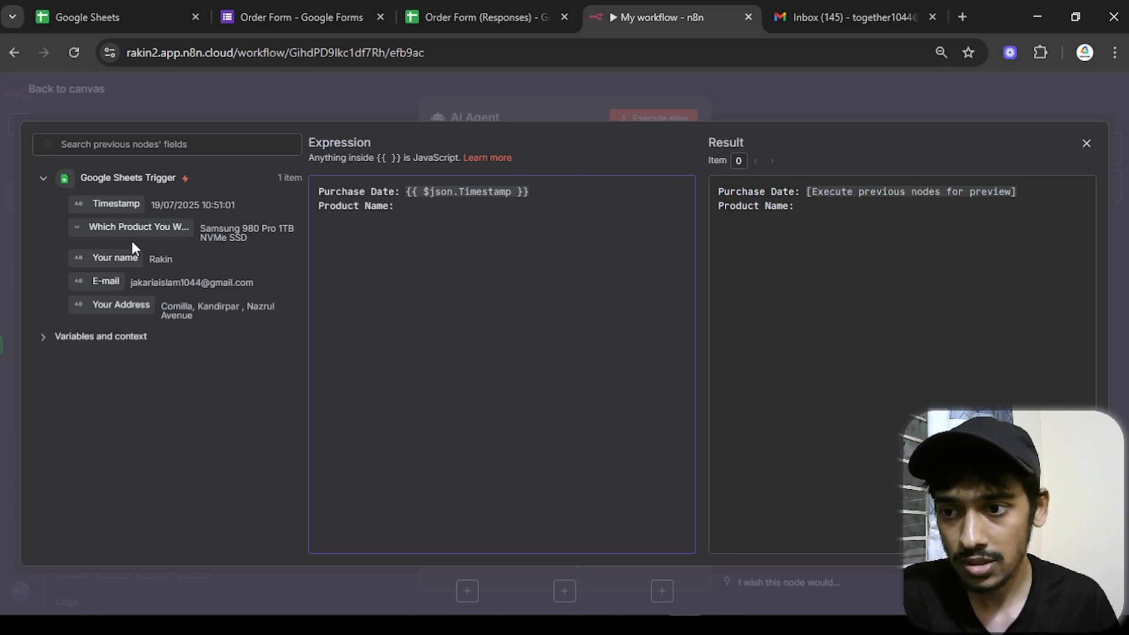
pyautogui.moveTo(134, 229); pyautogui.dragTo(588, 215)
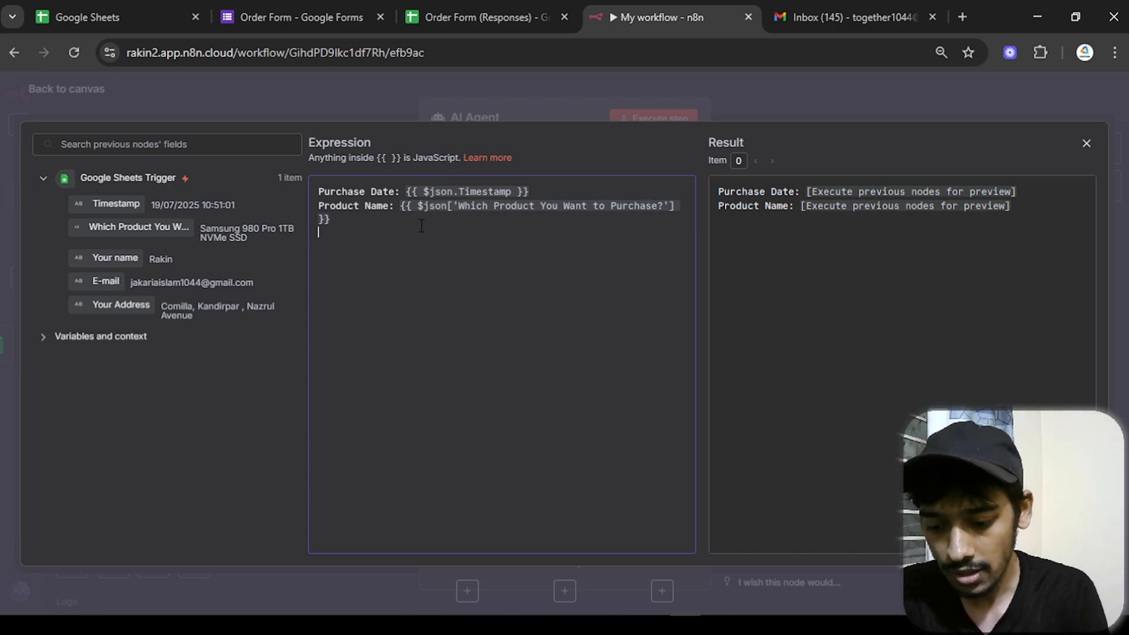
pyautogui.write('us')
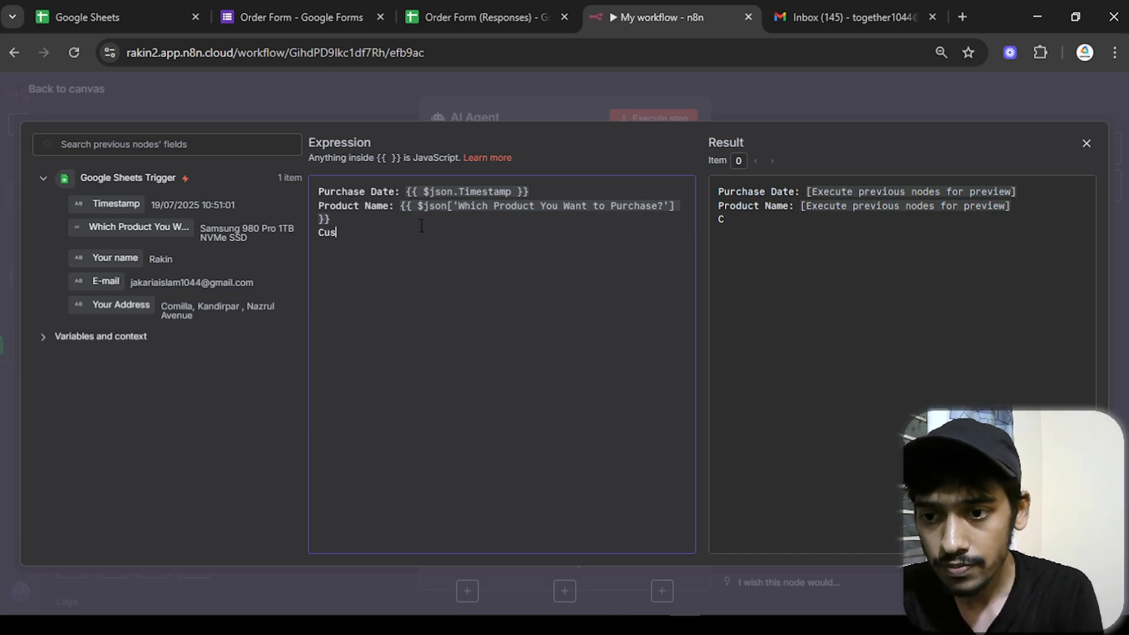
pyautogui.write('tomer N')
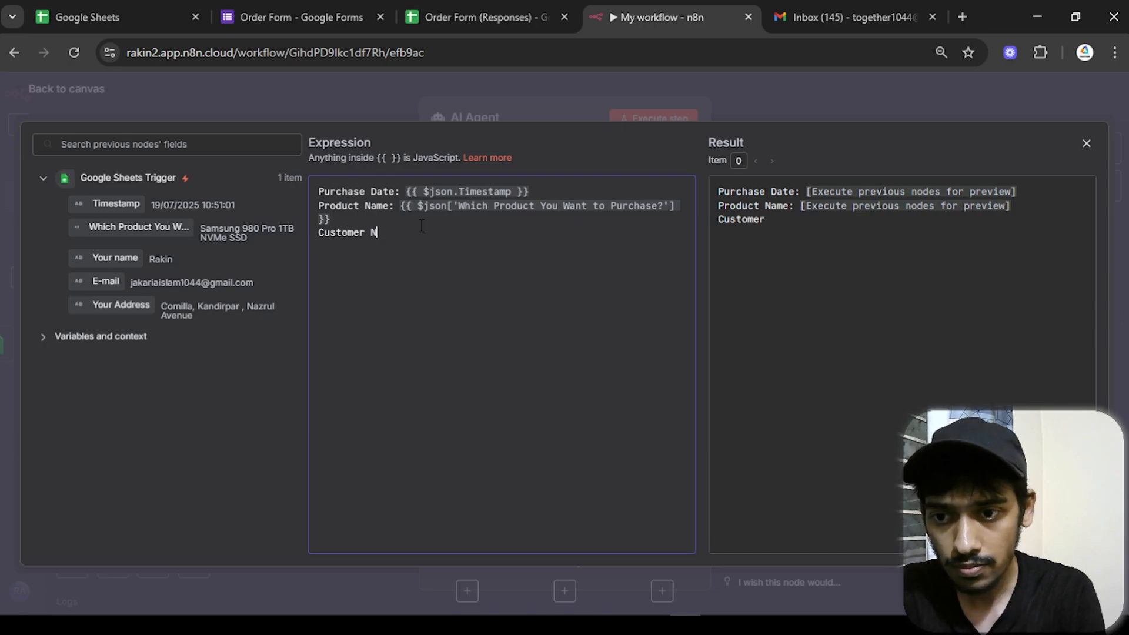
pyautogui.write('ame:')
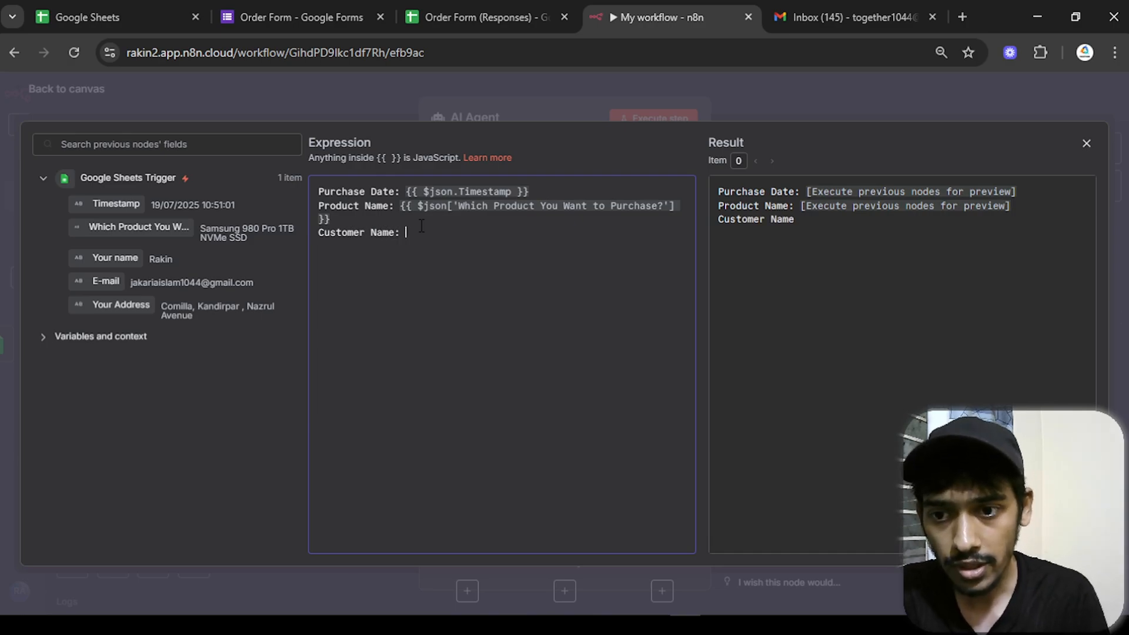
pyautogui.moveTo(229, 259); pyautogui.dragTo(435, 234)
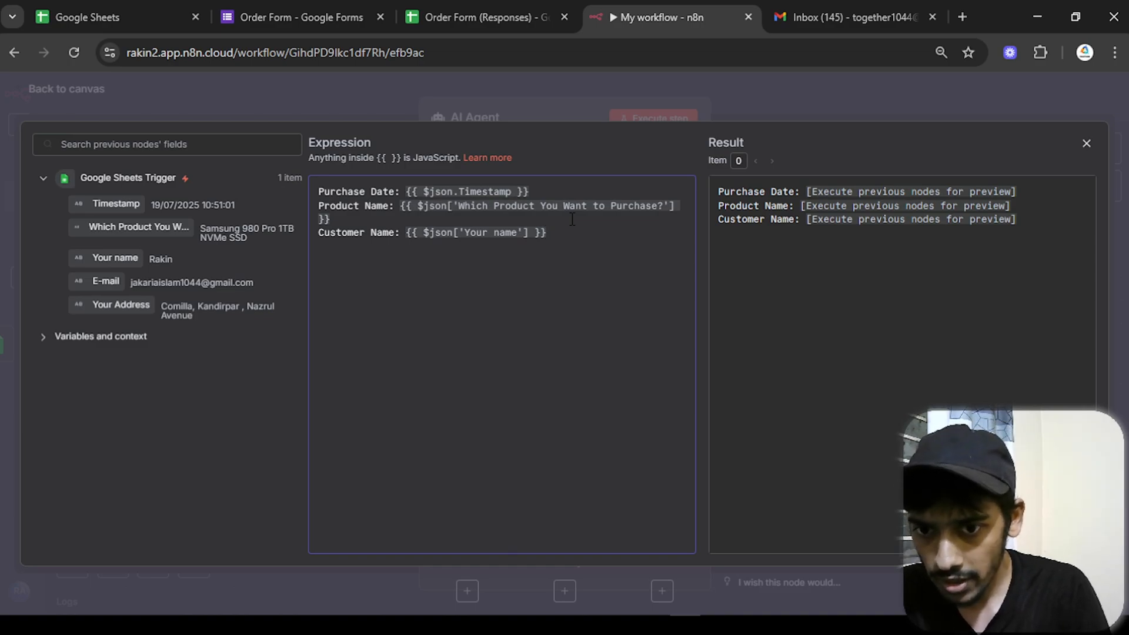
pyautogui.write('Address')
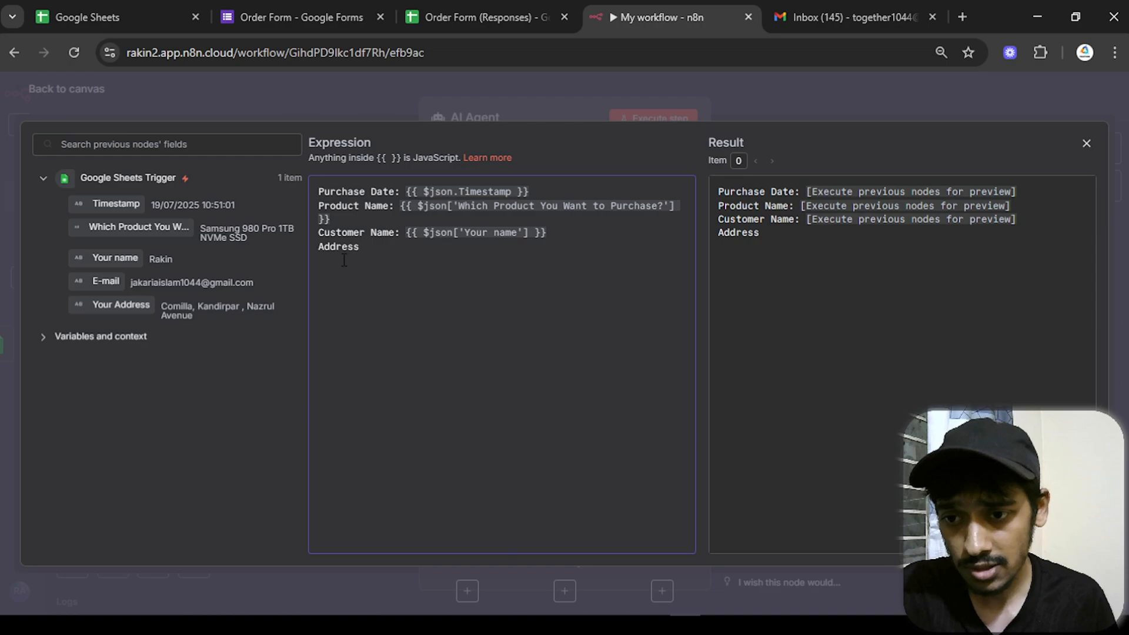
pyautogui.write('Custo')
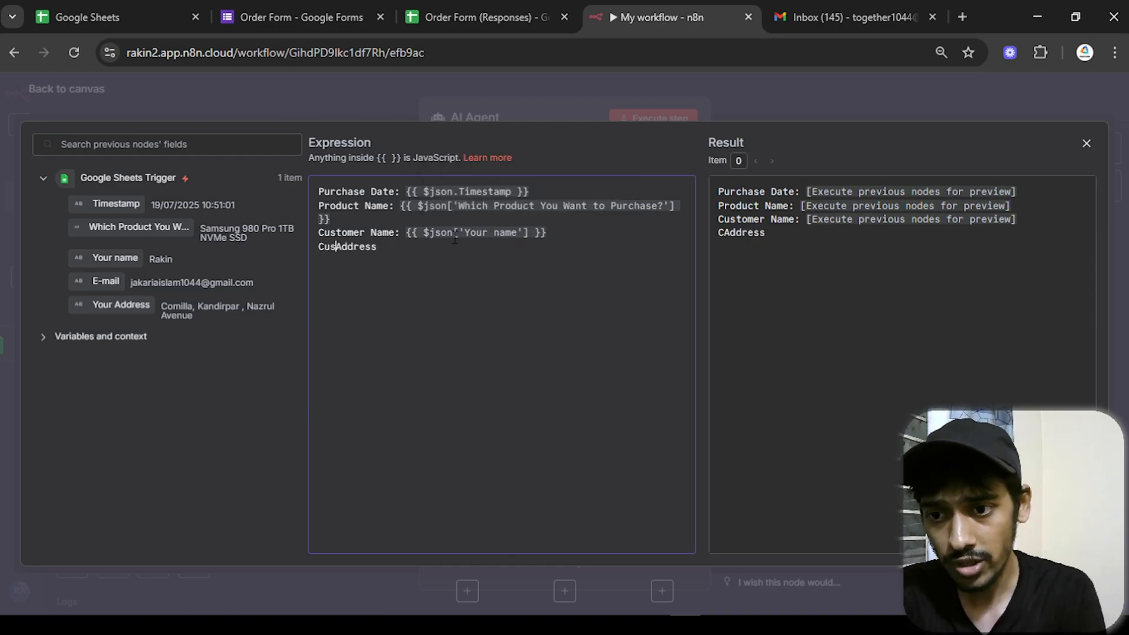
pyautogui.write('mer')
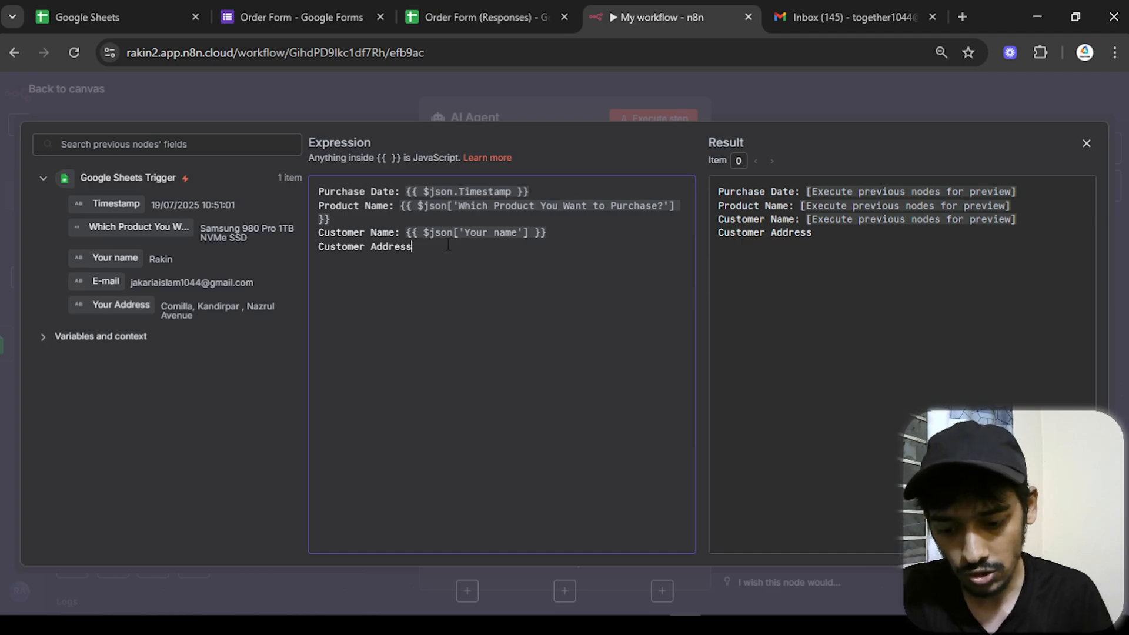
pyautogui.moveTo(97, 305); pyautogui.dragTo(450, 247)
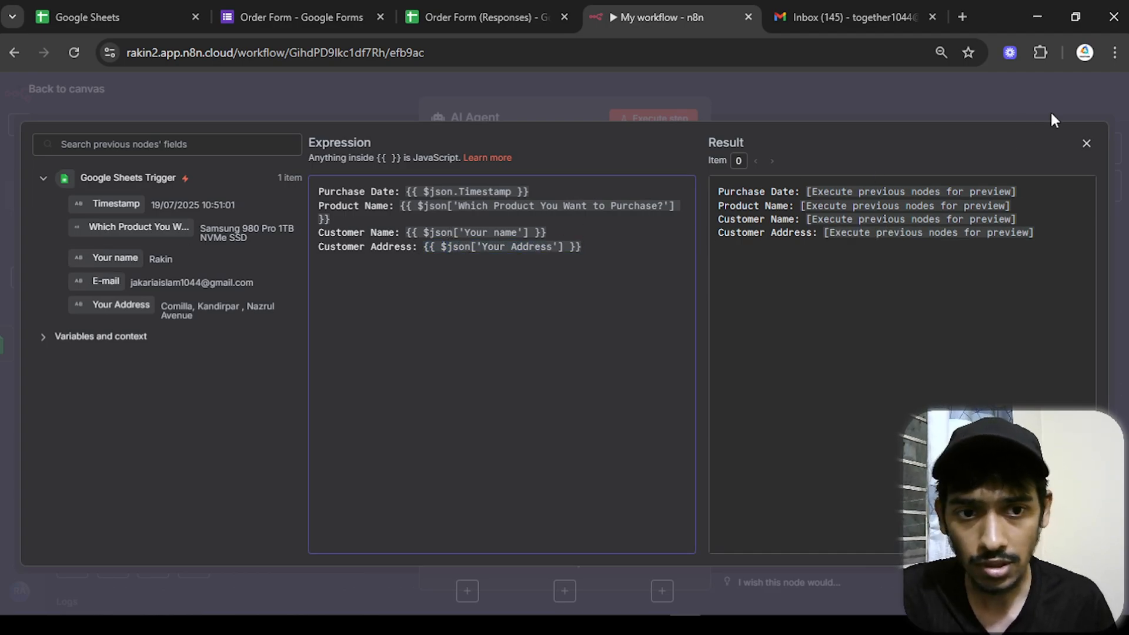
pyautogui.click(1085, 144)
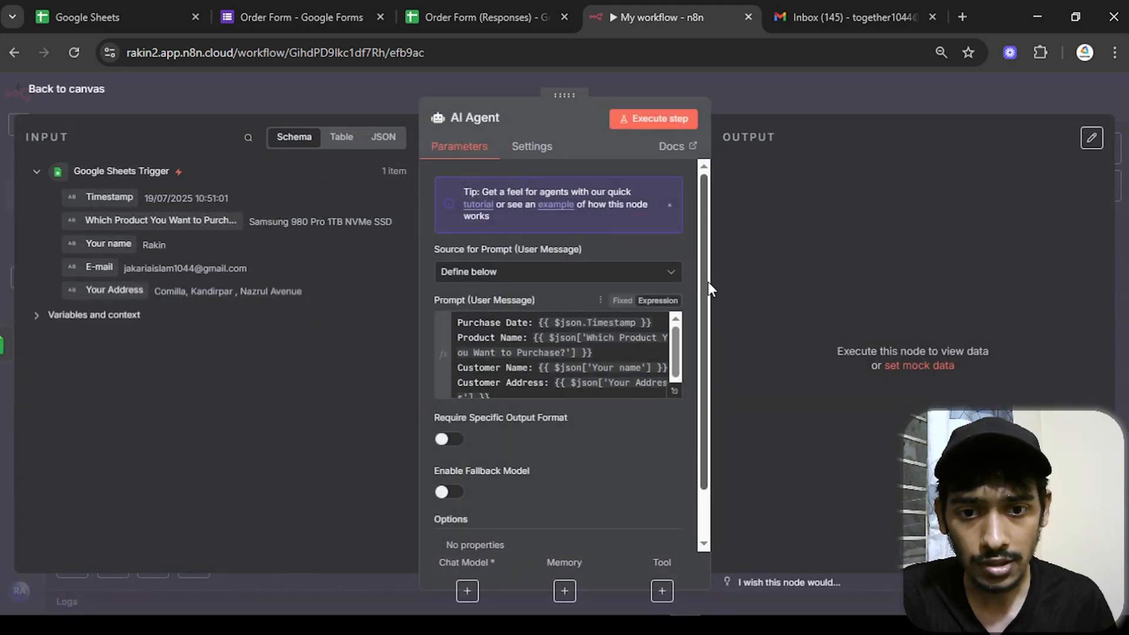
# - Add a System Message option to the agent and delete its default text
pyautogui.moveTo(708, 281); pyautogui.dragTo(697, 381)
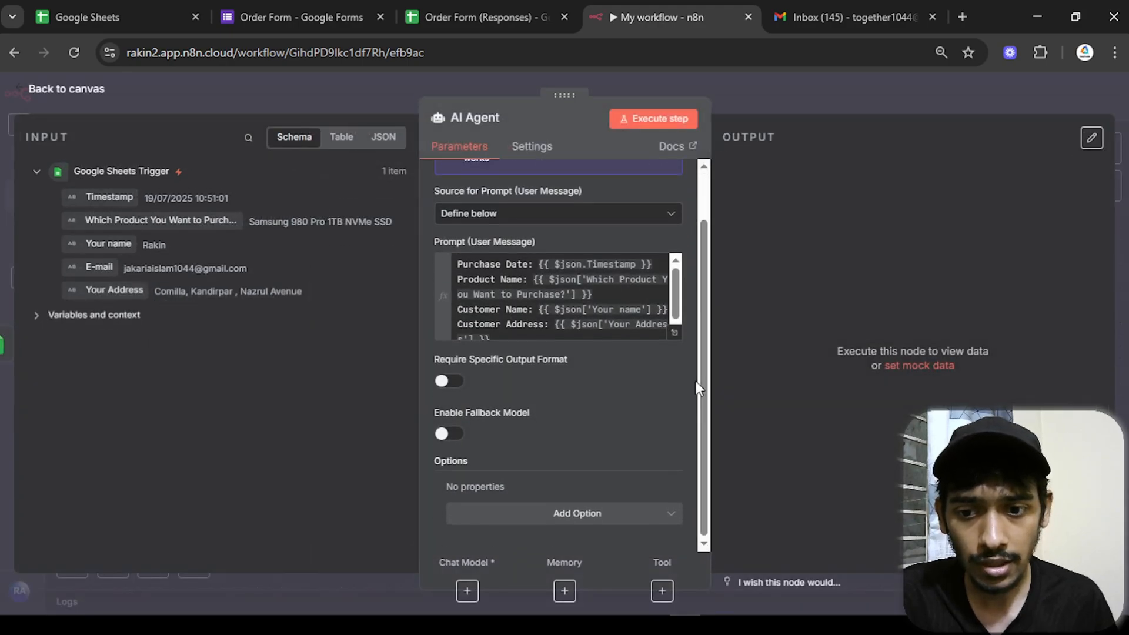
pyautogui.click(576, 523)
pyautogui.click(545, 377)
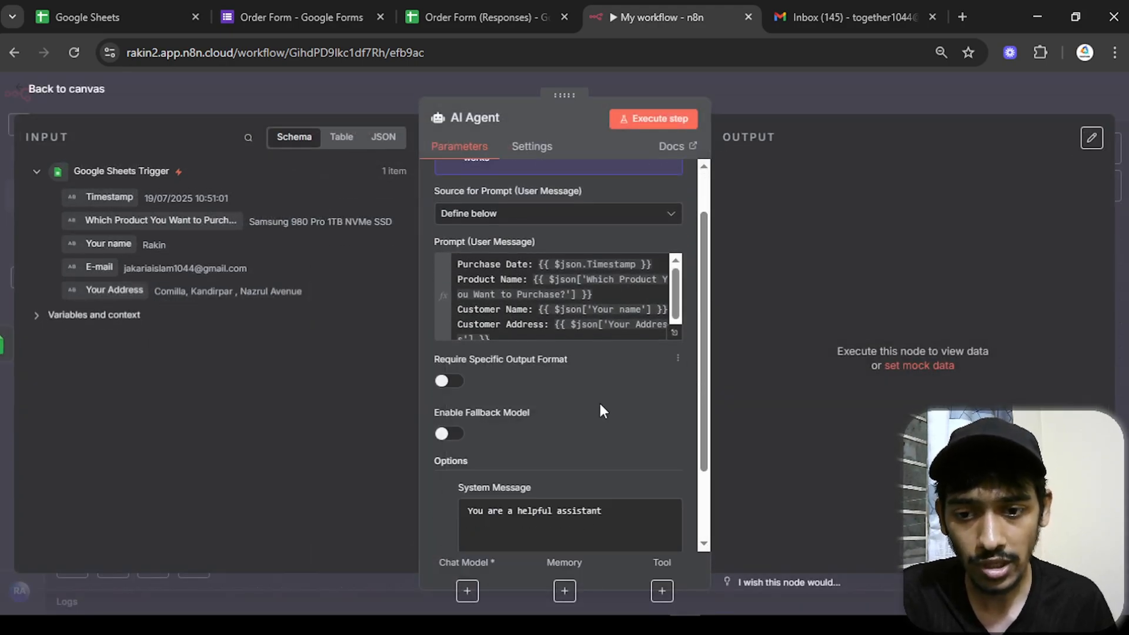
pyautogui.moveTo(707, 334); pyautogui.dragTo(700, 434)
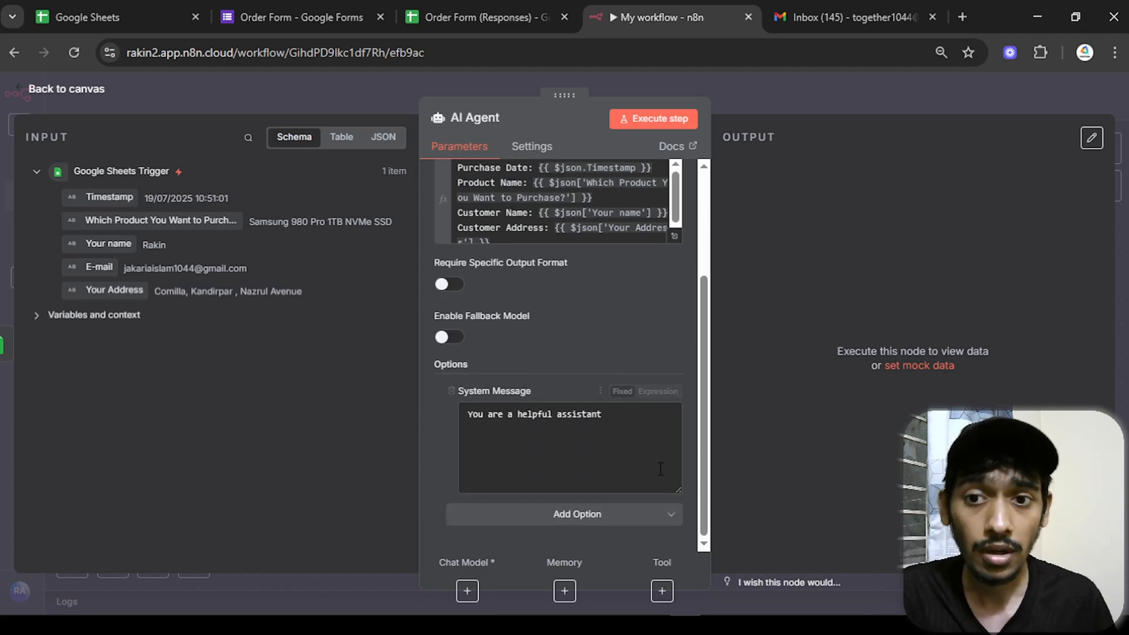
pyautogui.moveTo(602, 415); pyautogui.dragTo(432, 421)
pyautogui.press('BackSpace')
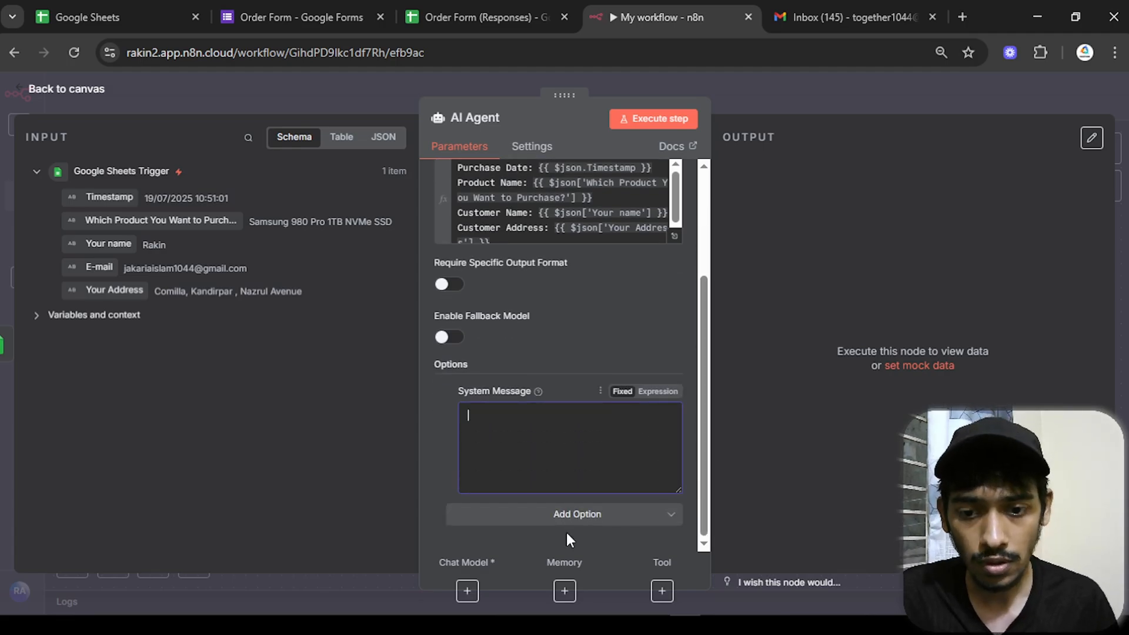
# - Paste the BD Products follow-up email system prompt as an expression
pyautogui.click(658, 392)
pyautogui.click(675, 485)
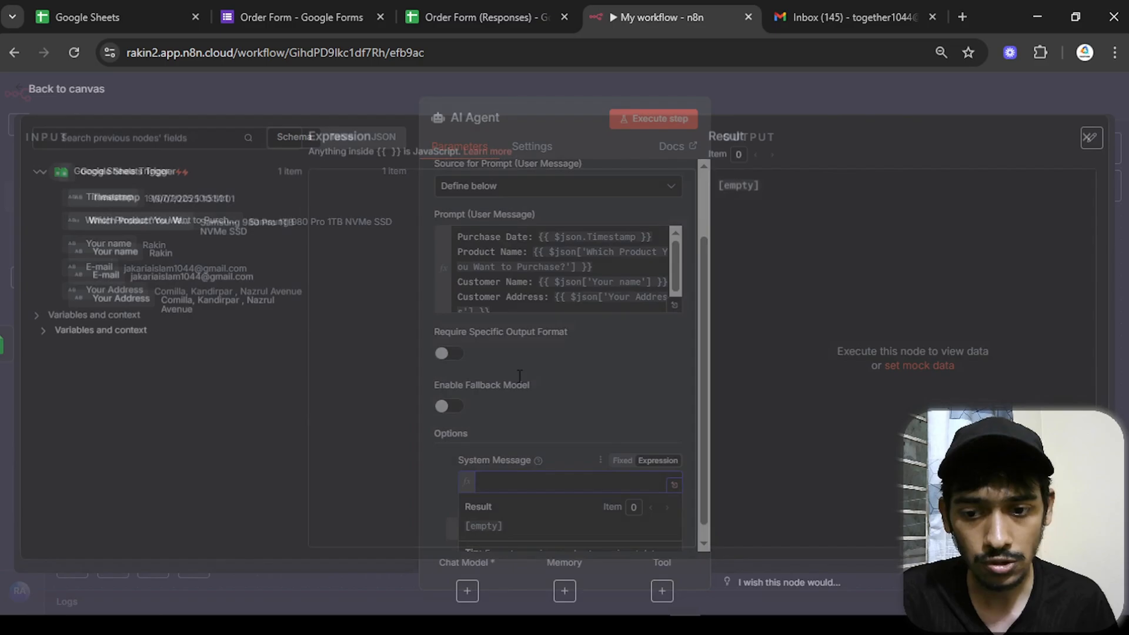
pyautogui.write("You are a helpful and professional email assistant for an eCommerce business named BD Products.  Your task is to write follow-up emails to customers who placed an order.  The email should:  1) Thank the customer for their order  2) Confirm the ordered items  3) Mention the expected delivery date, which is 5 days after the product purchase date.  4) Offer support or help if needed  5) Be short, polite, and clear  Always use the customer's name if available and mention specific product names in the order. Use a friendly but professional tone.")
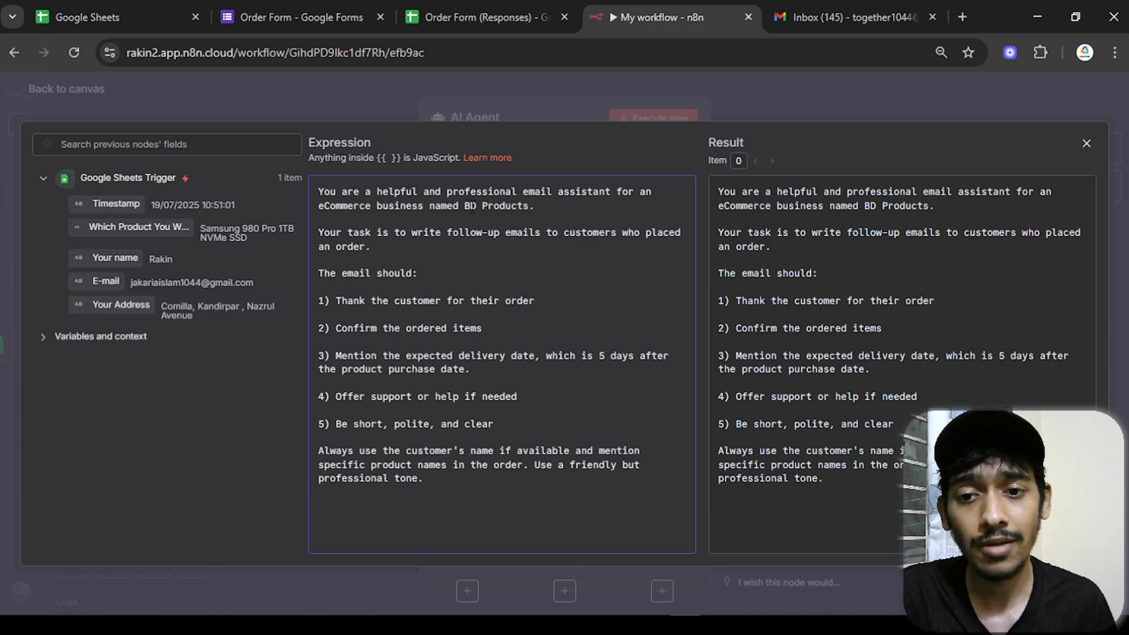
pyautogui.moveTo(472, 207); pyautogui.dragTo(538, 207)
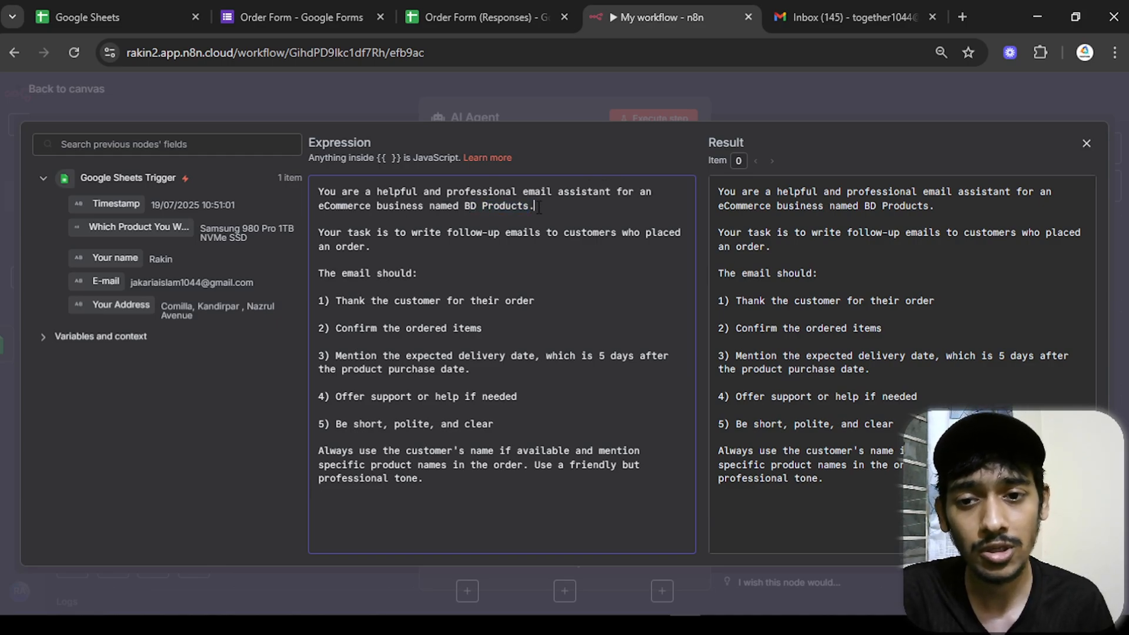
pyautogui.click(355, 222)
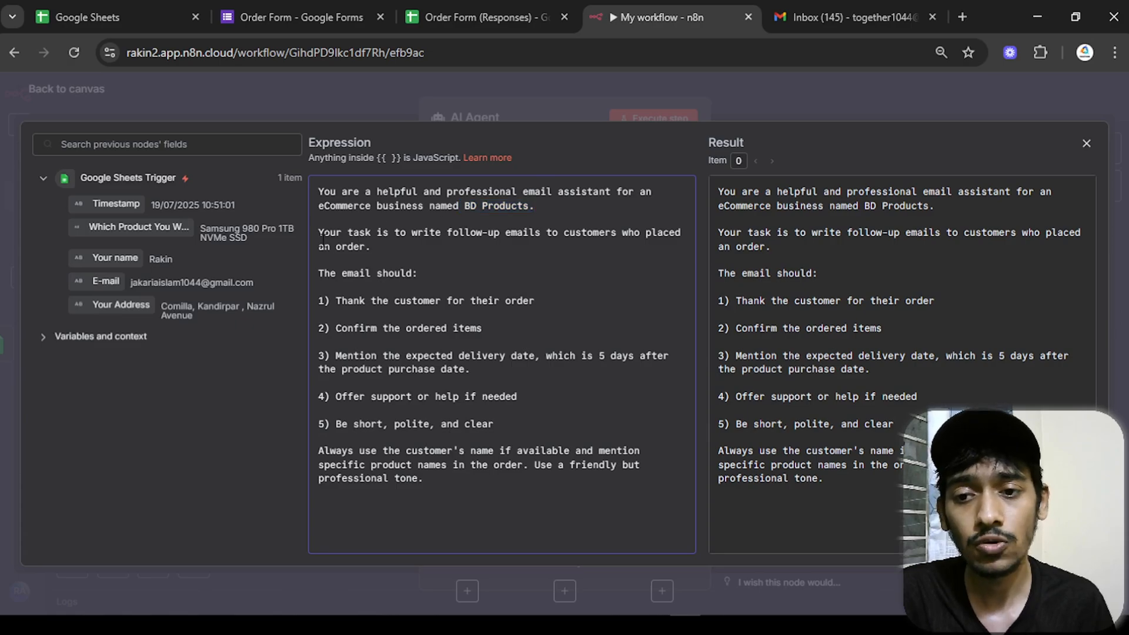
pyautogui.moveTo(685, 233); pyautogui.dragTo(460, 235)
pyautogui.click(510, 235)
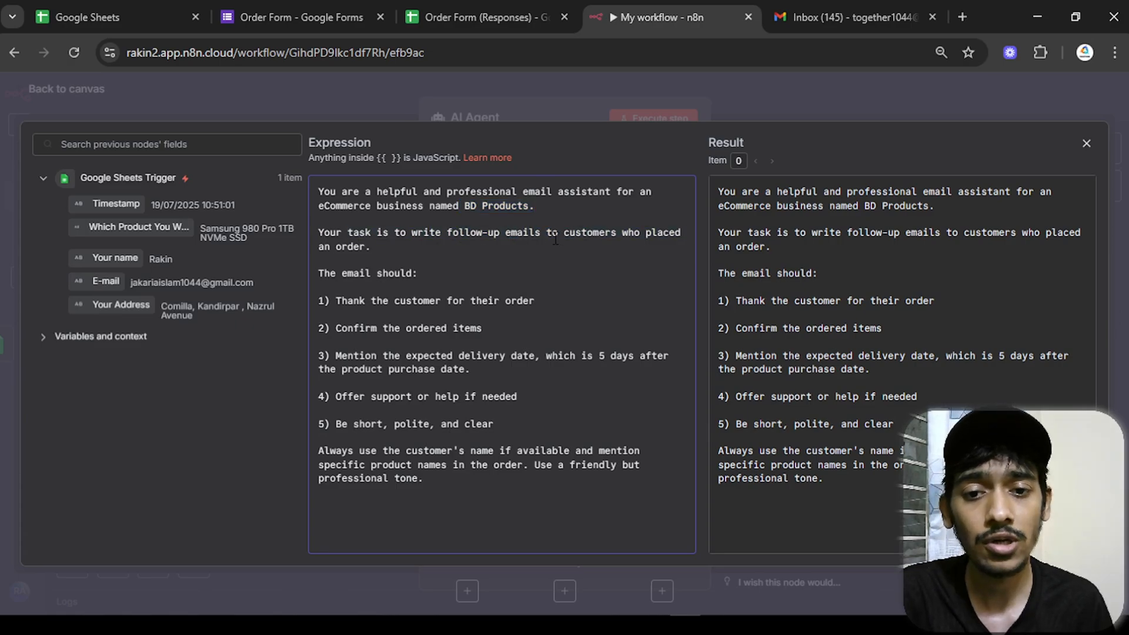
# - Review the email requirements: thank the customer, confirm ordered items, state expected delivery date
pyautogui.click(435, 262)
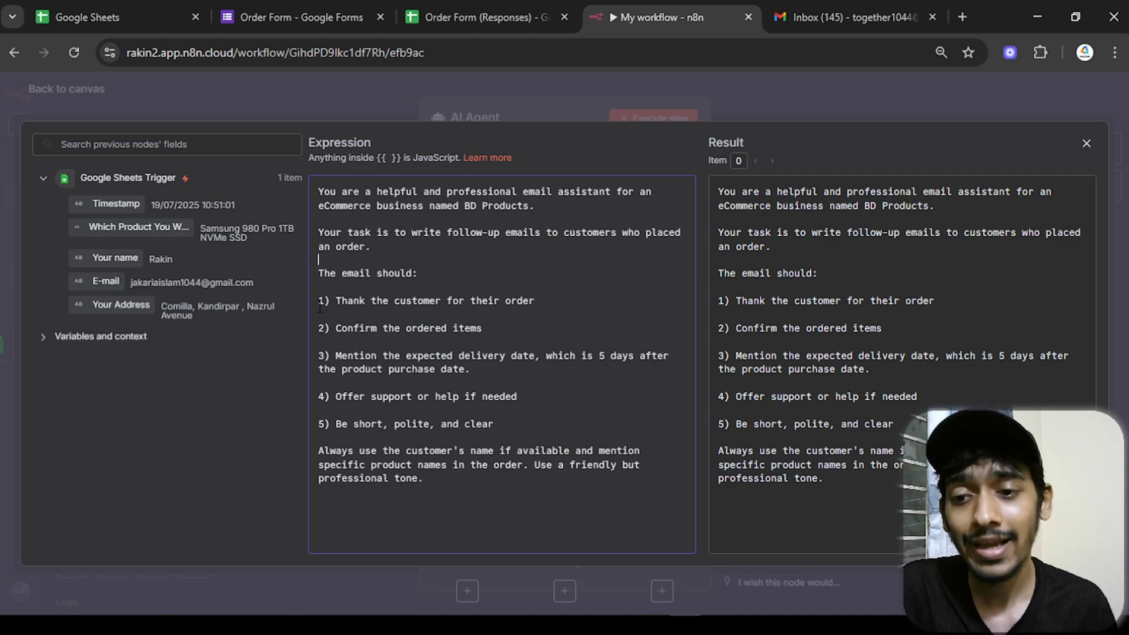
pyautogui.moveTo(321, 303); pyautogui.dragTo(554, 304)
pyautogui.click(515, 323)
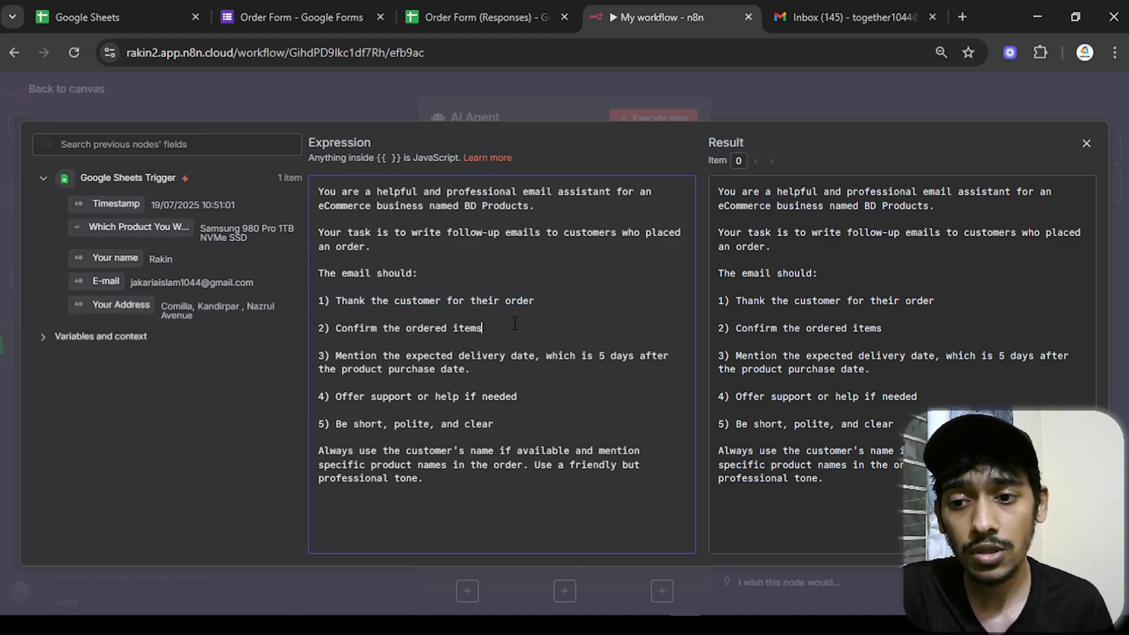
pyautogui.moveTo(506, 331); pyautogui.dragTo(415, 330)
pyautogui.click(415, 329)
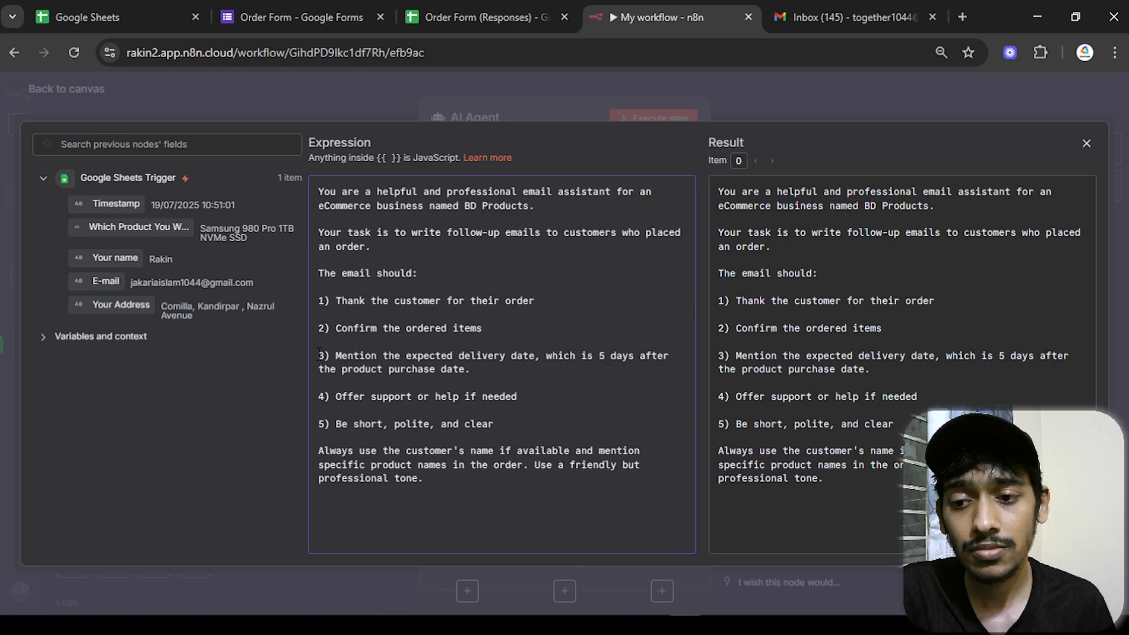
pyautogui.moveTo(318, 355); pyautogui.dragTo(521, 362)
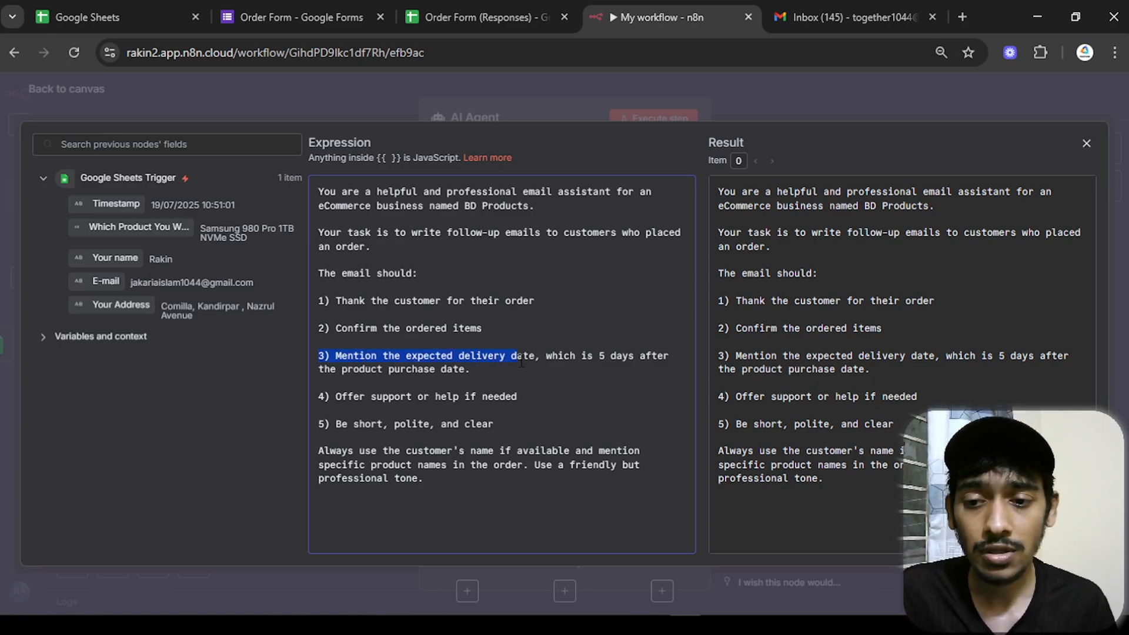
pyautogui.click(535, 362)
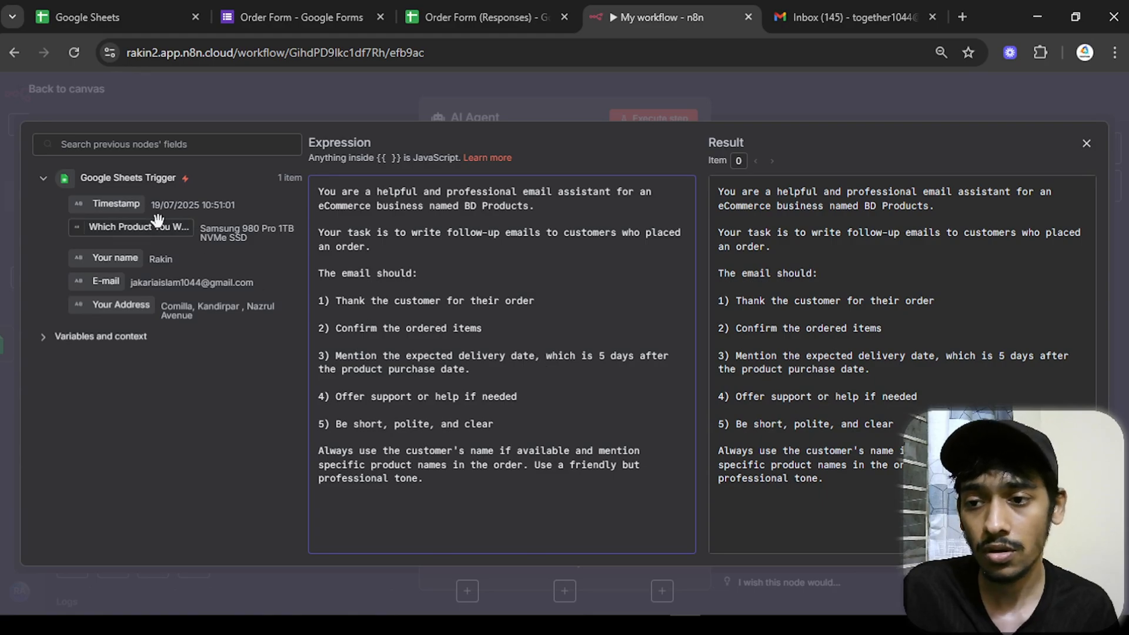
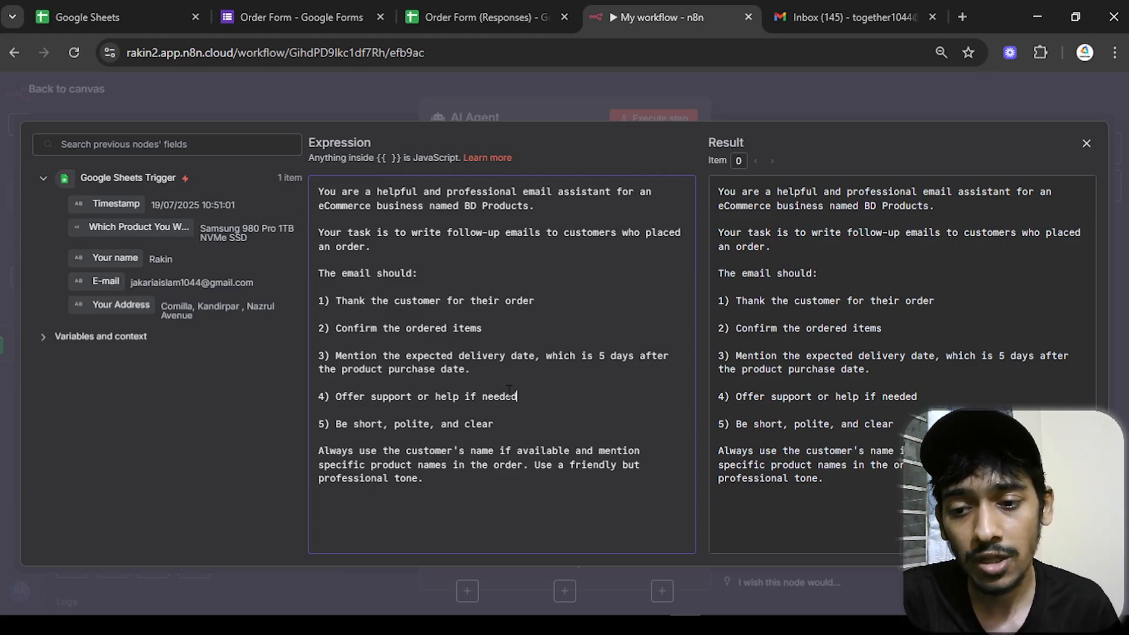
# - Review the system message's support and short-and-polite lines, then close the expanded editor
pyautogui.moveTo(512, 393); pyautogui.dragTo(297, 394)
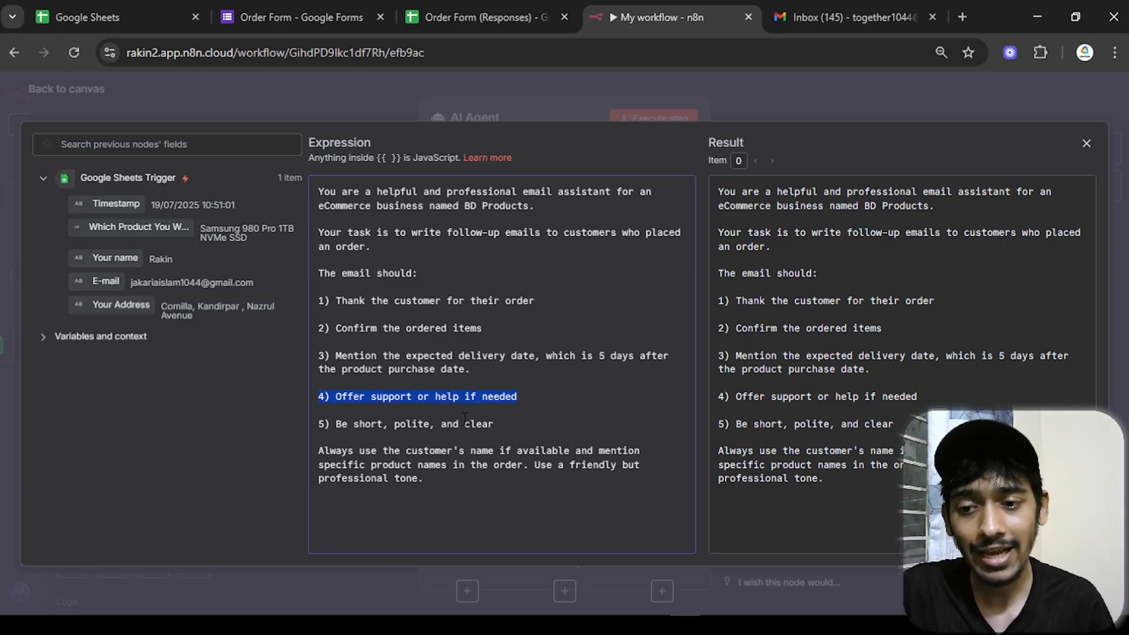
pyautogui.moveTo(495, 424); pyautogui.dragTo(518, 465)
pyautogui.click(520, 488)
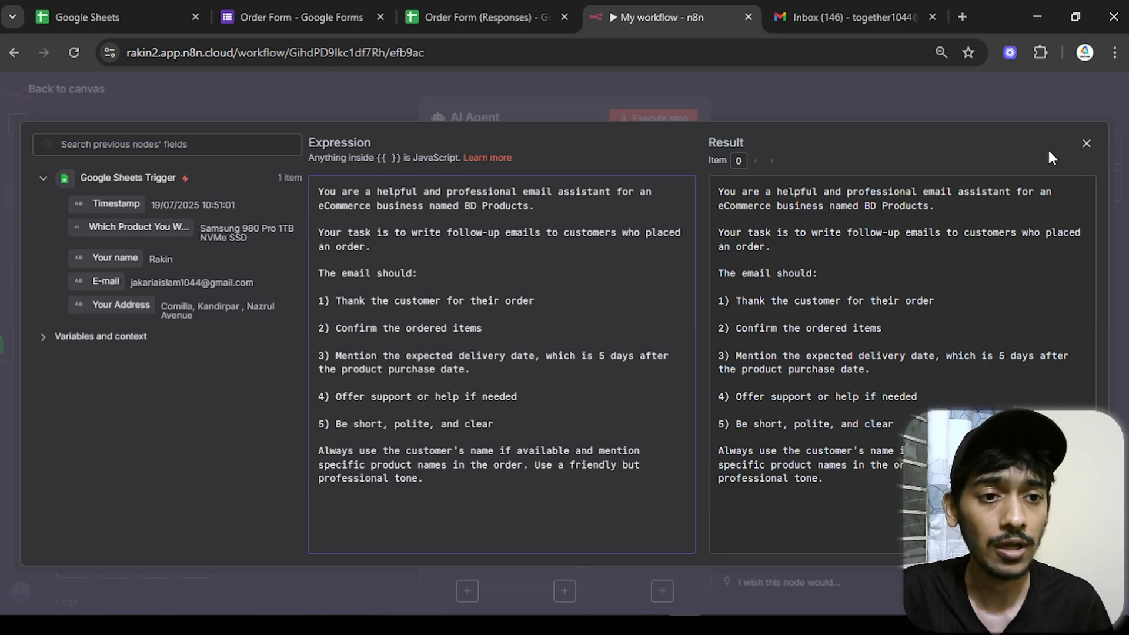
pyautogui.click(1086, 145)
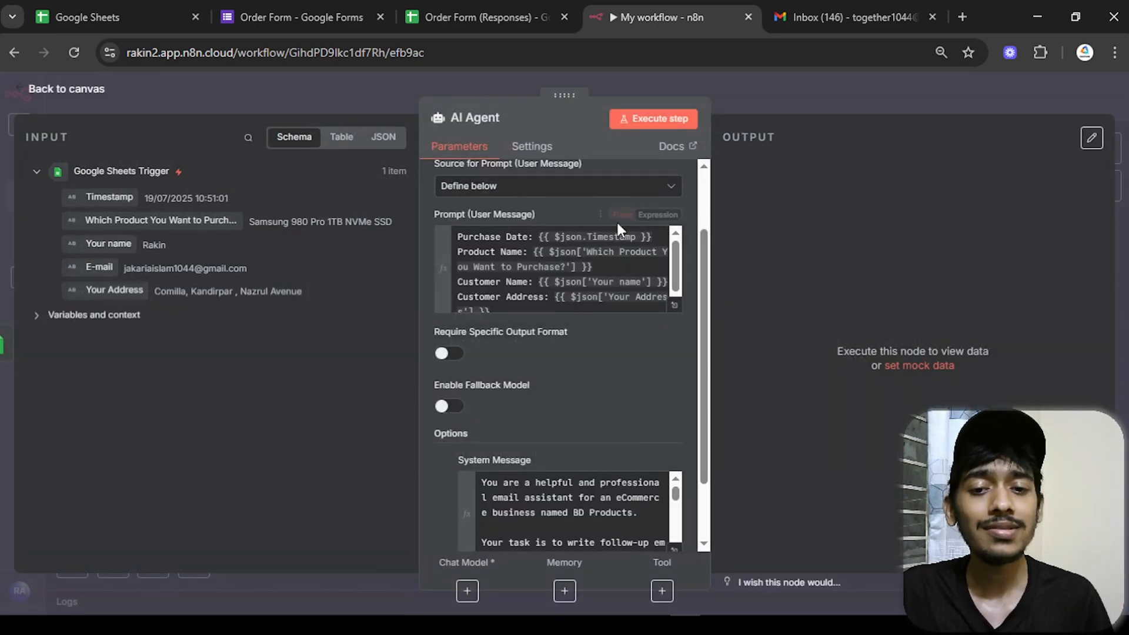
# - Attach a Google Gemini Chat Model to the AI Agent, using models/gemini-2.5-flash
pyautogui.click(70, 94)
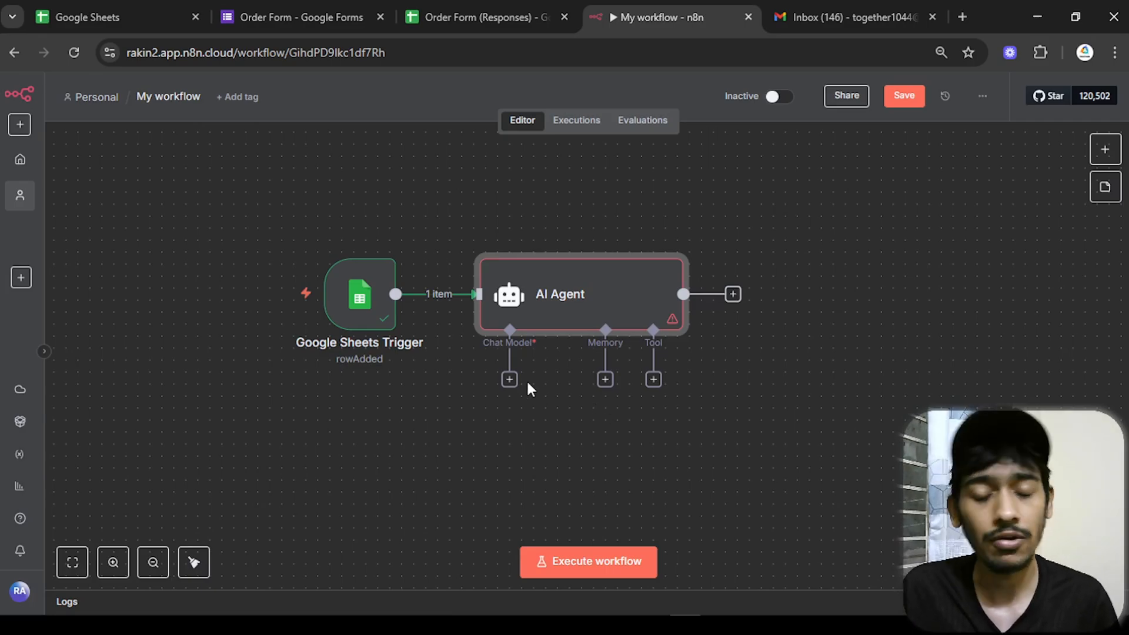
pyautogui.moveTo(528, 383); pyautogui.dragTo(576, 311)
pyautogui.click(557, 307)
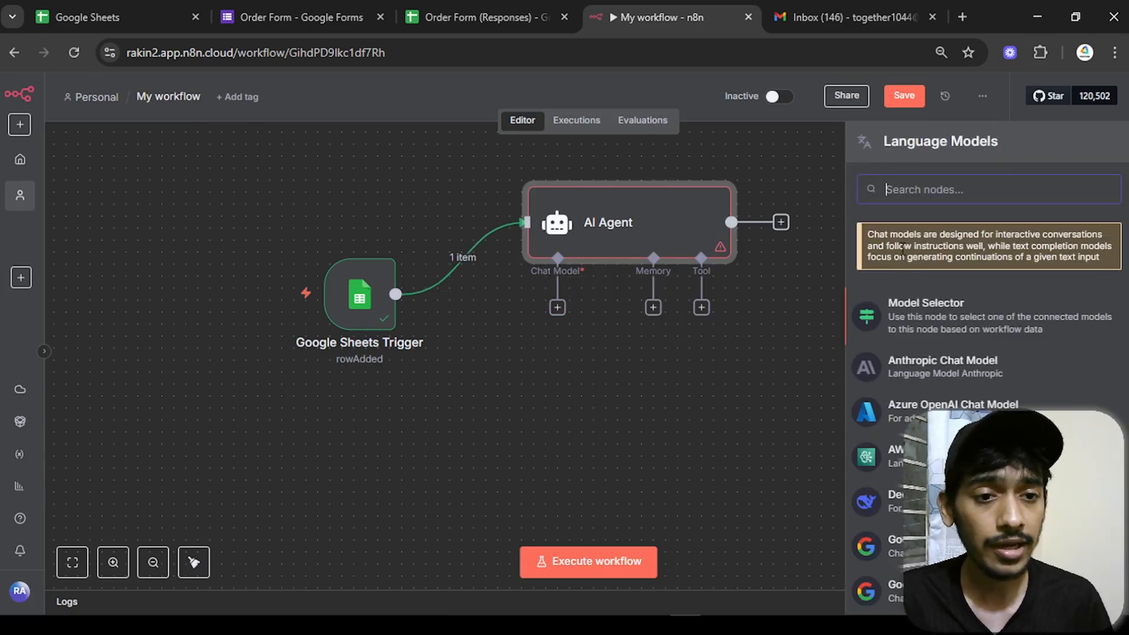
pyautogui.write('gemini')
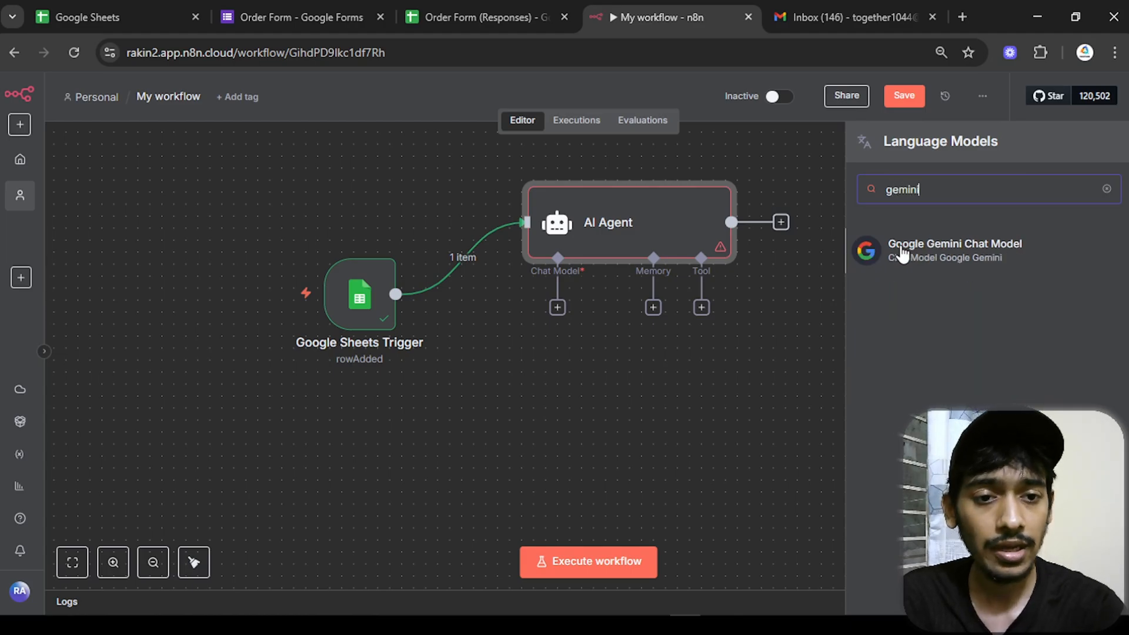
pyautogui.click(902, 253)
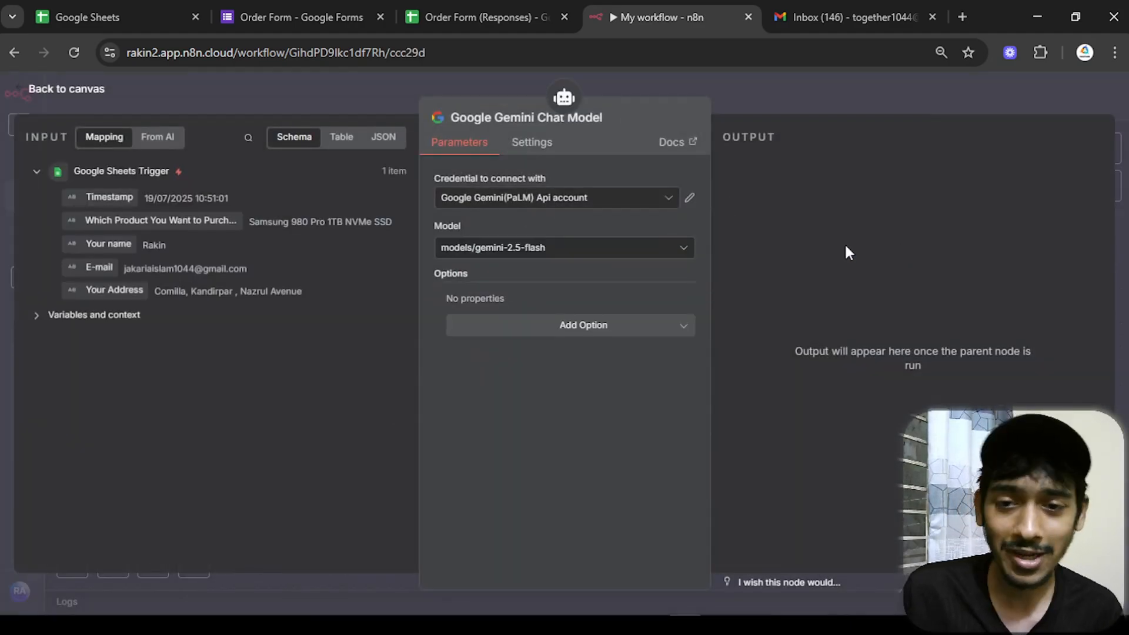
pyautogui.click(568, 247)
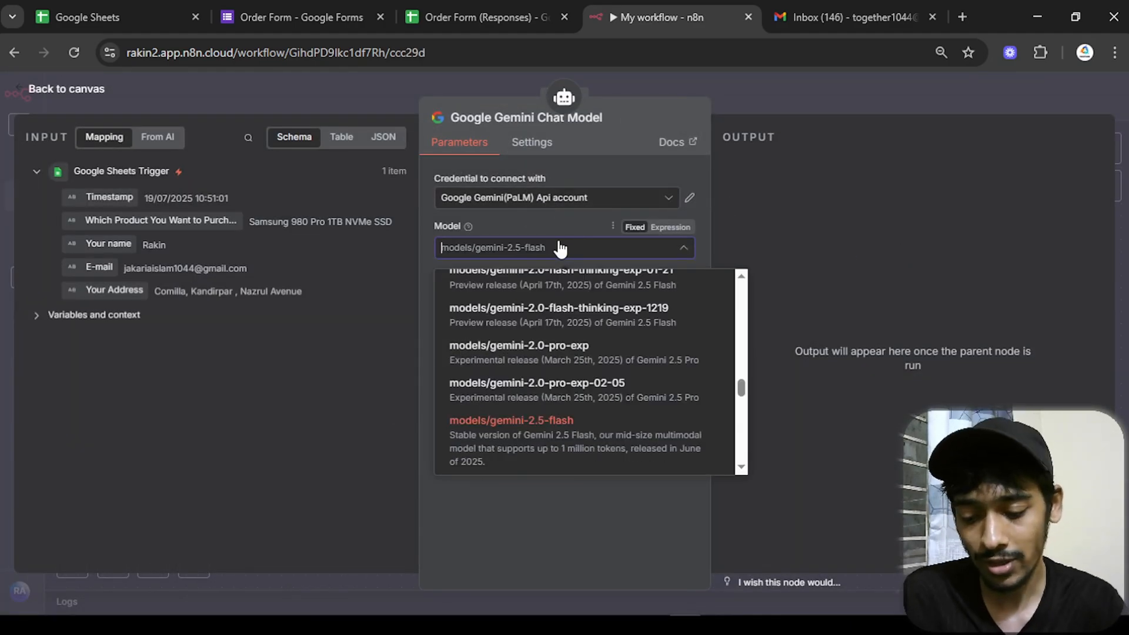
pyautogui.write('2.5')
pyautogui.click(559, 283)
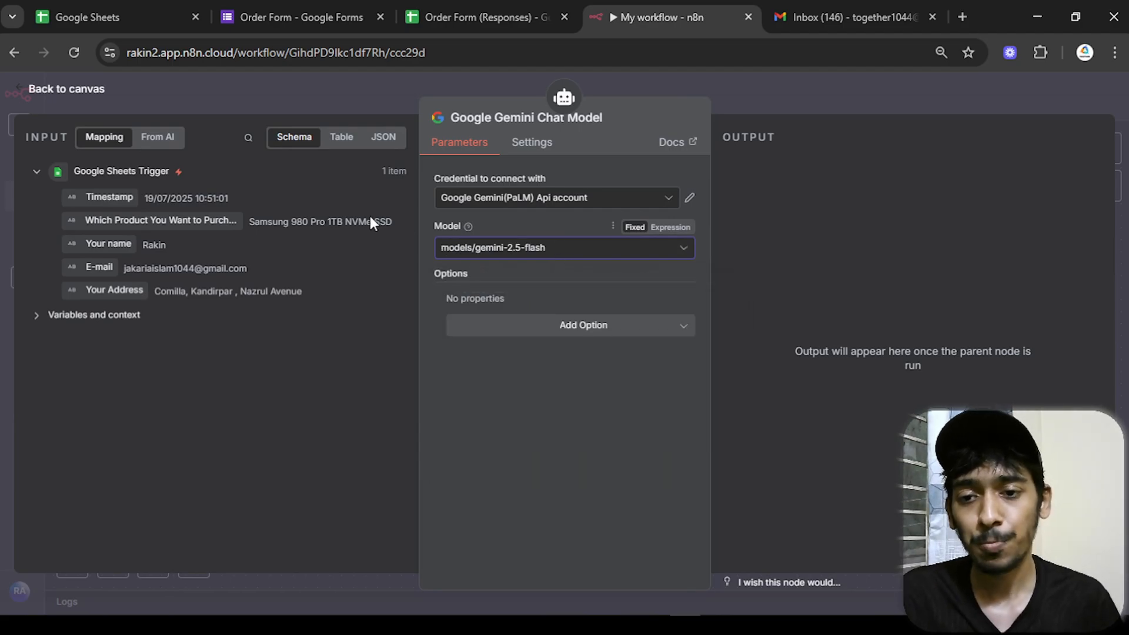
# - Place the Gemini node beneath the agent and execute the AI Agent step
pyautogui.click(42, 95)
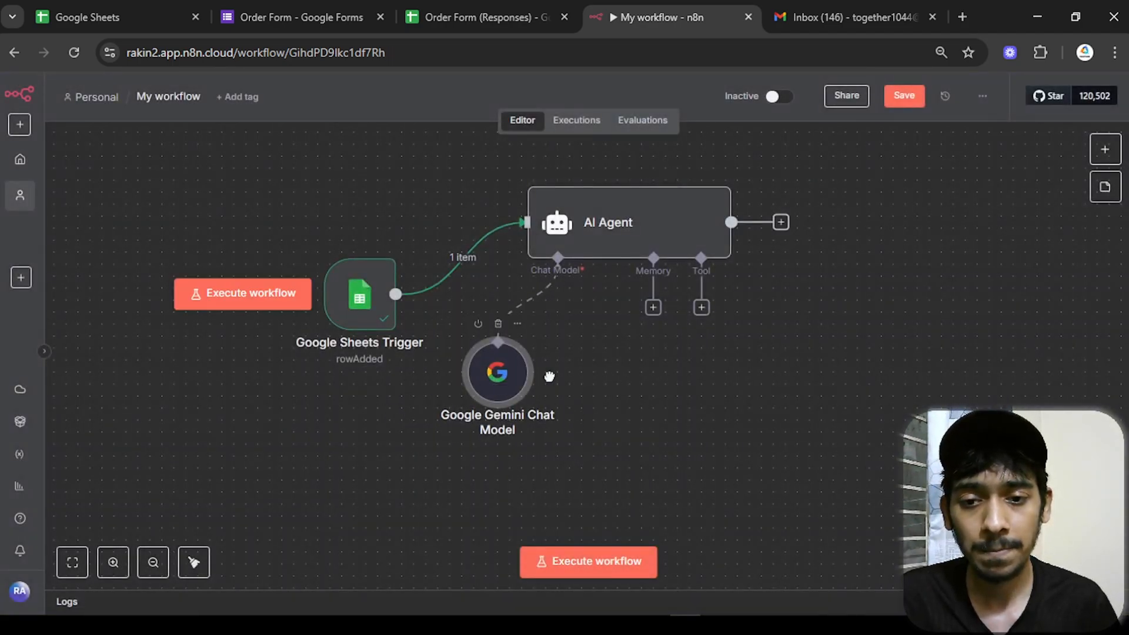
pyautogui.moveTo(495, 378); pyautogui.dragTo(577, 330)
pyautogui.moveTo(690, 399); pyautogui.dragTo(543, 466)
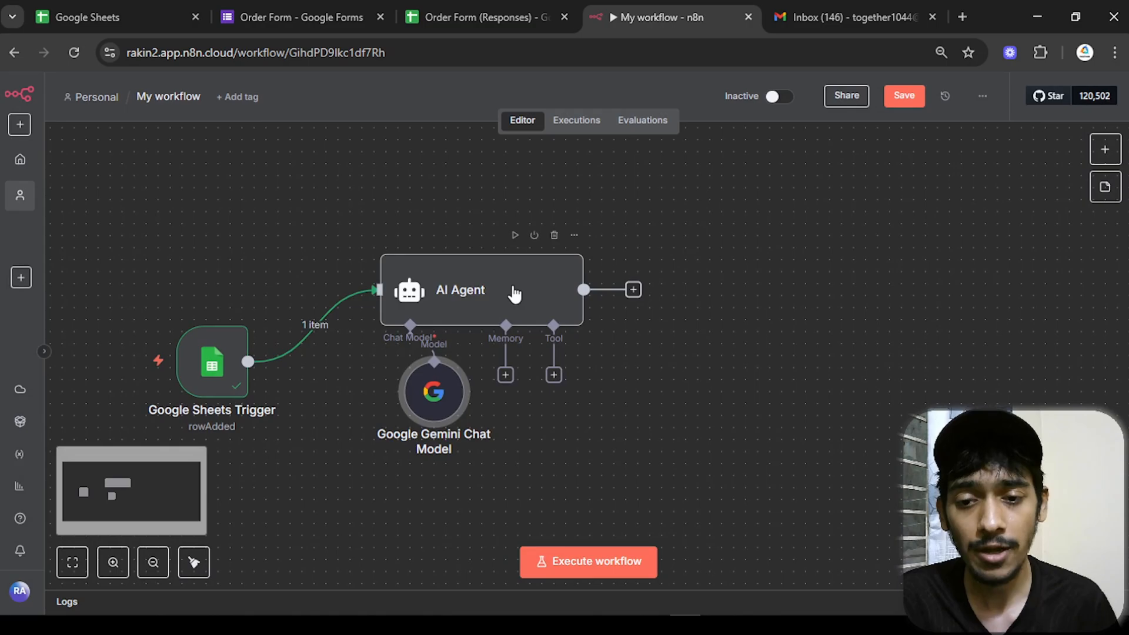
pyautogui.doubleClick(516, 294)
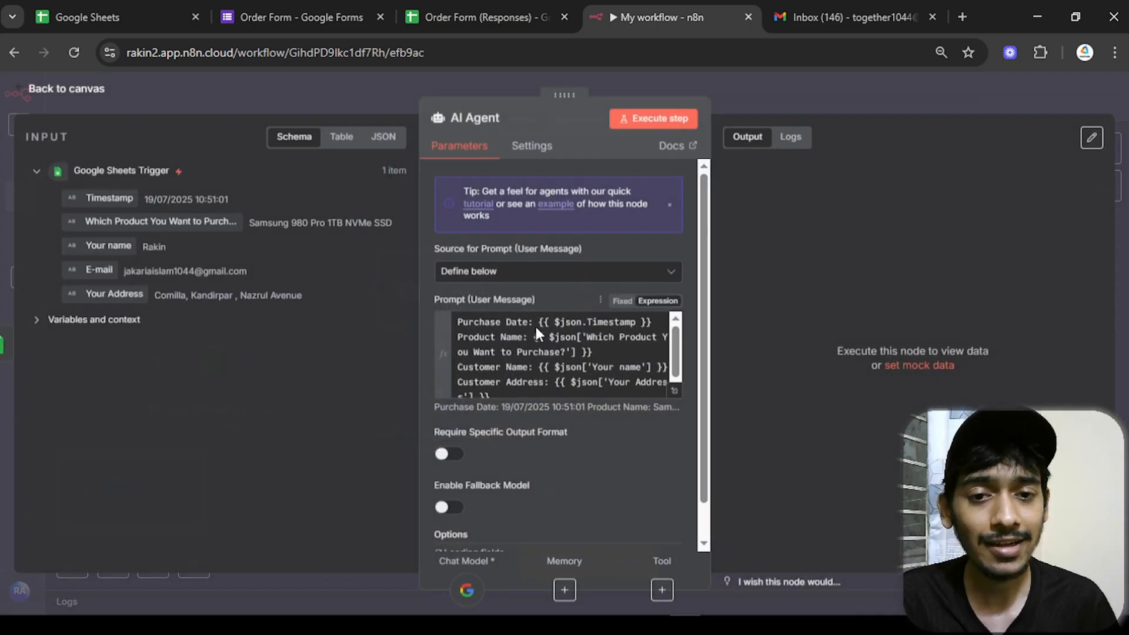
pyautogui.click(650, 120)
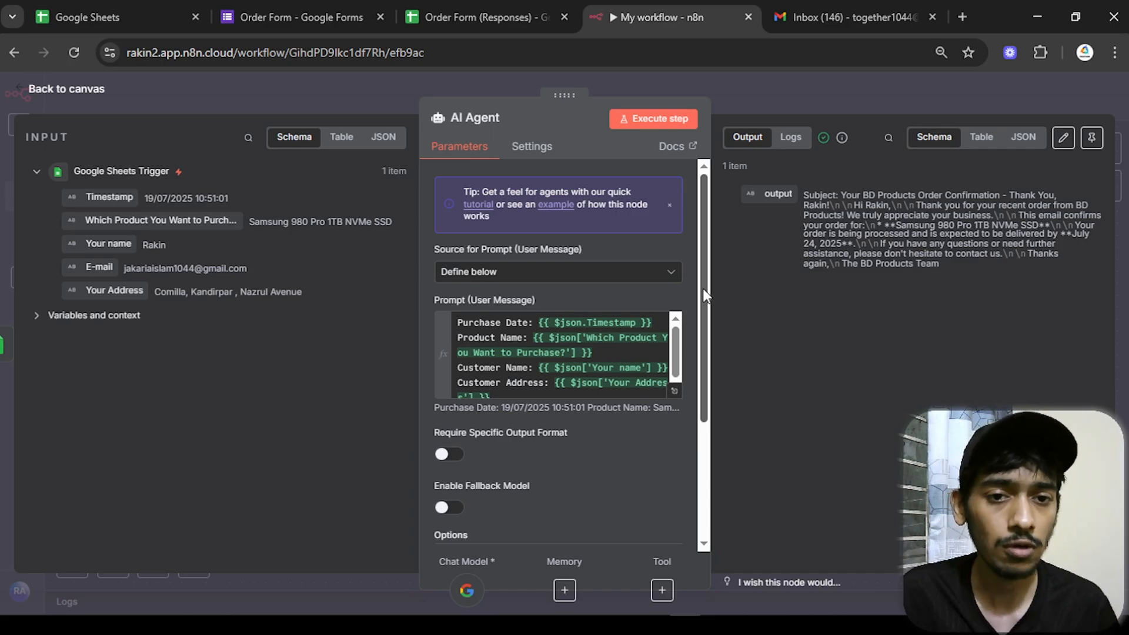
# - Tidy the node layout and inspect the agent's generated order confirmation email
pyautogui.press('Escape')
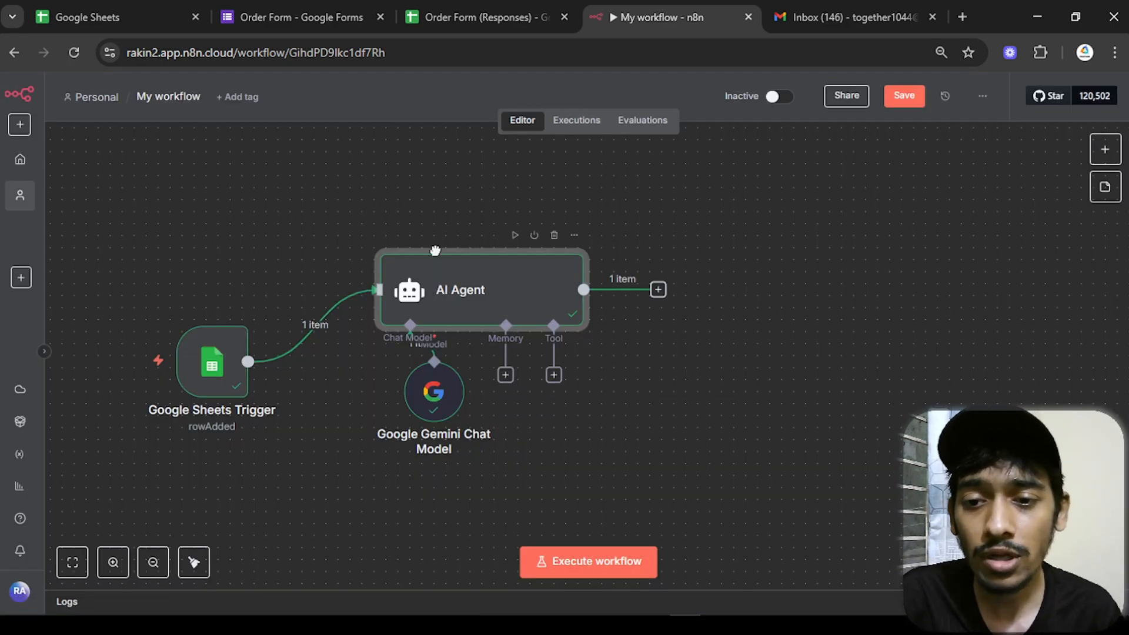
pyautogui.scroll(-1, 691, 355)
pyautogui.moveTo(747, 325); pyautogui.dragTo(629, 388)
pyautogui.moveTo(347, 444); pyautogui.dragTo(318, 434)
pyautogui.click(536, 309)
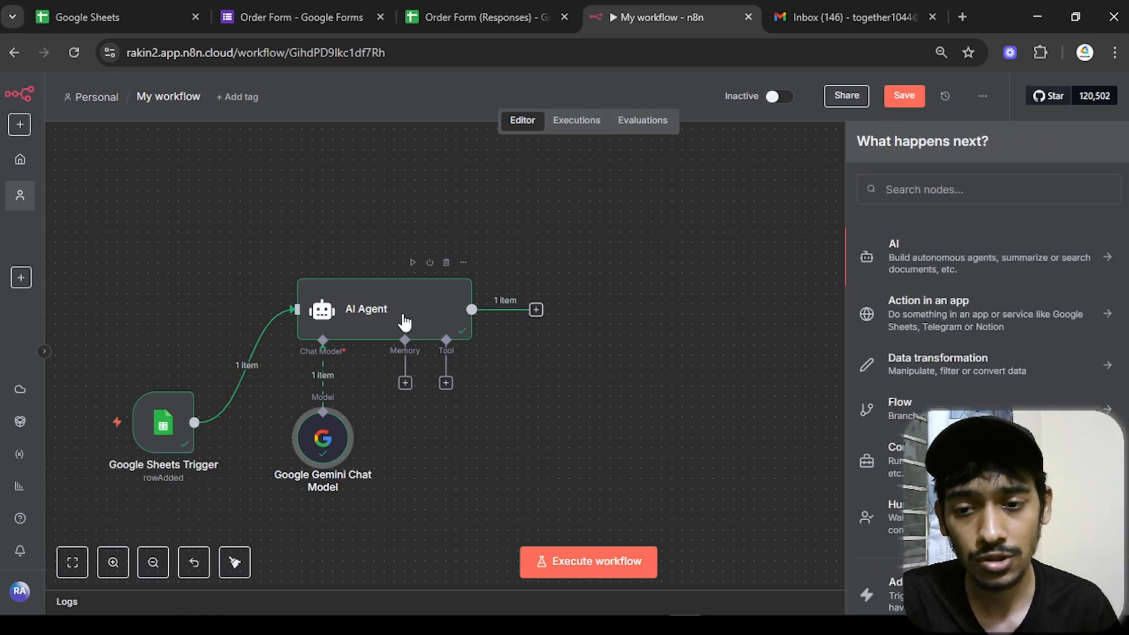
pyautogui.click(429, 324)
pyautogui.doubleClick(452, 324)
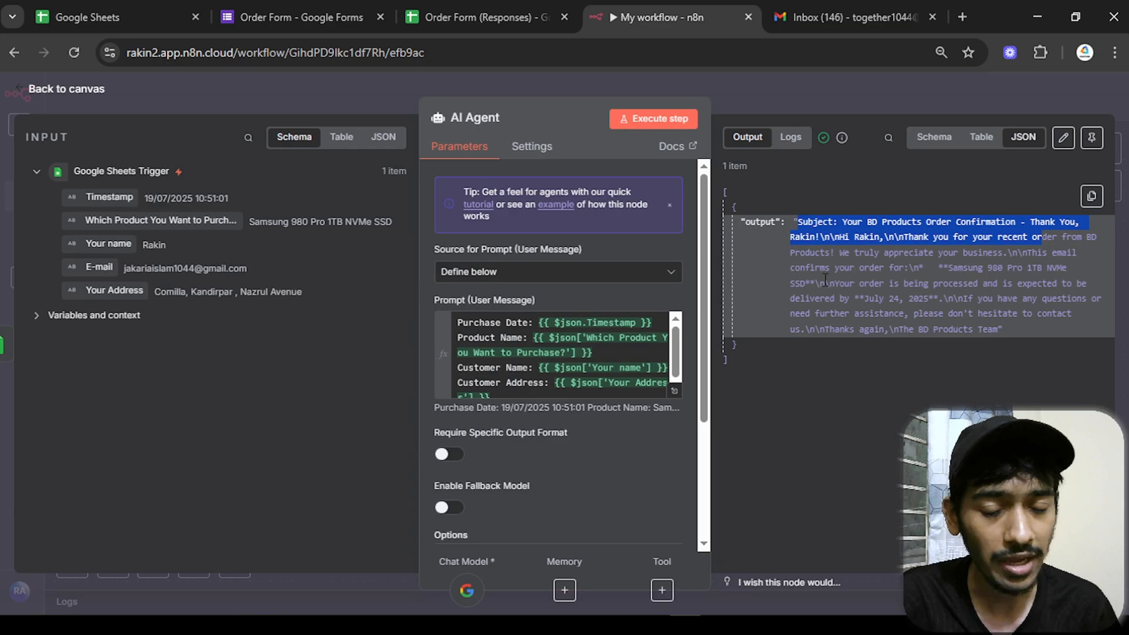
pyautogui.click(90, 95)
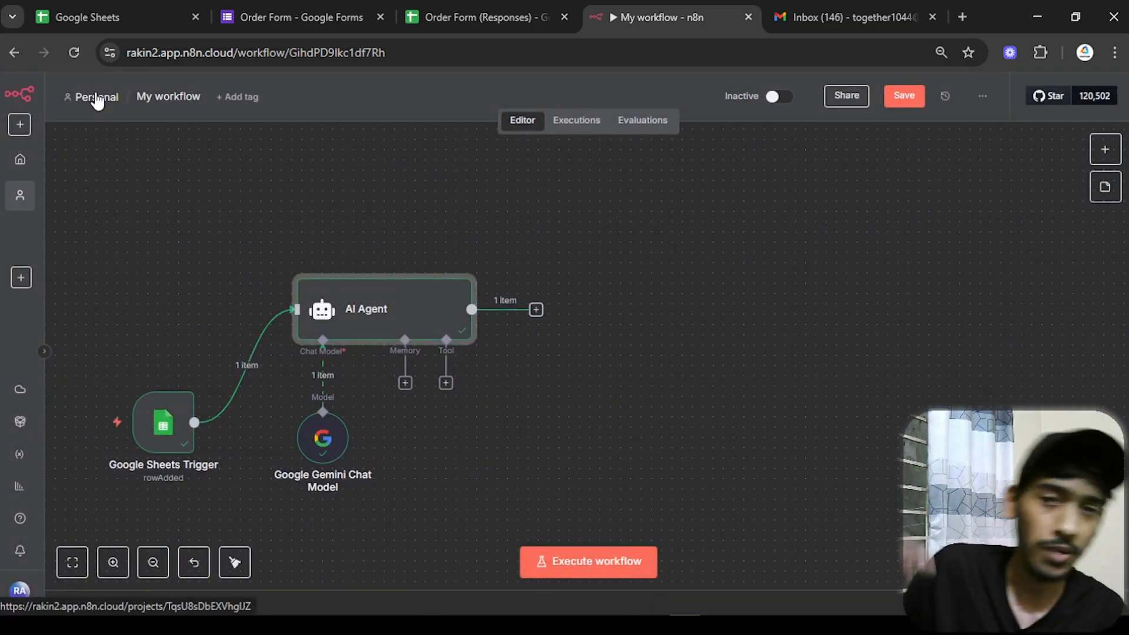
# - Add an Information Extractor after the AI Agent, mapping the agent's output into its Text field
pyautogui.click(530, 313)
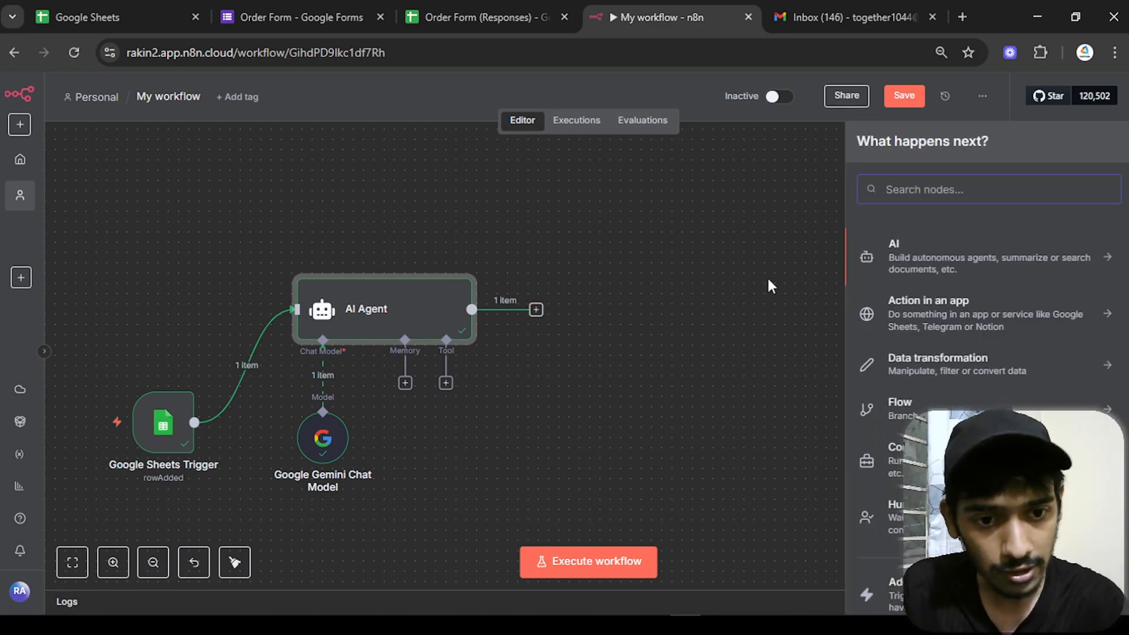
pyautogui.click(909, 268)
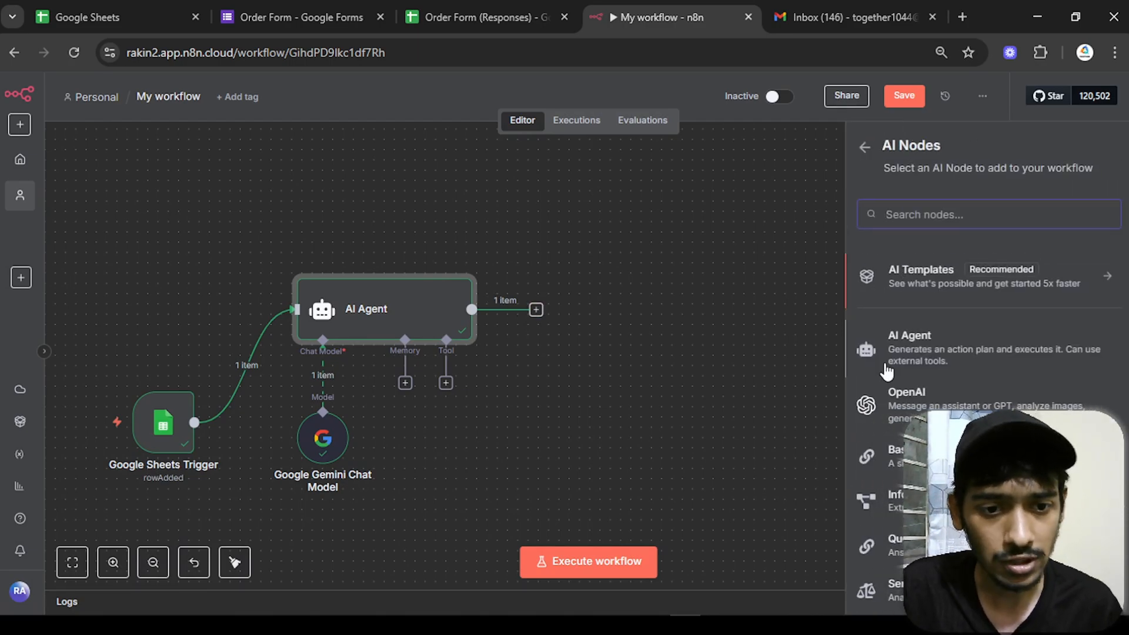
pyautogui.scroll(-2, 1104, 476)
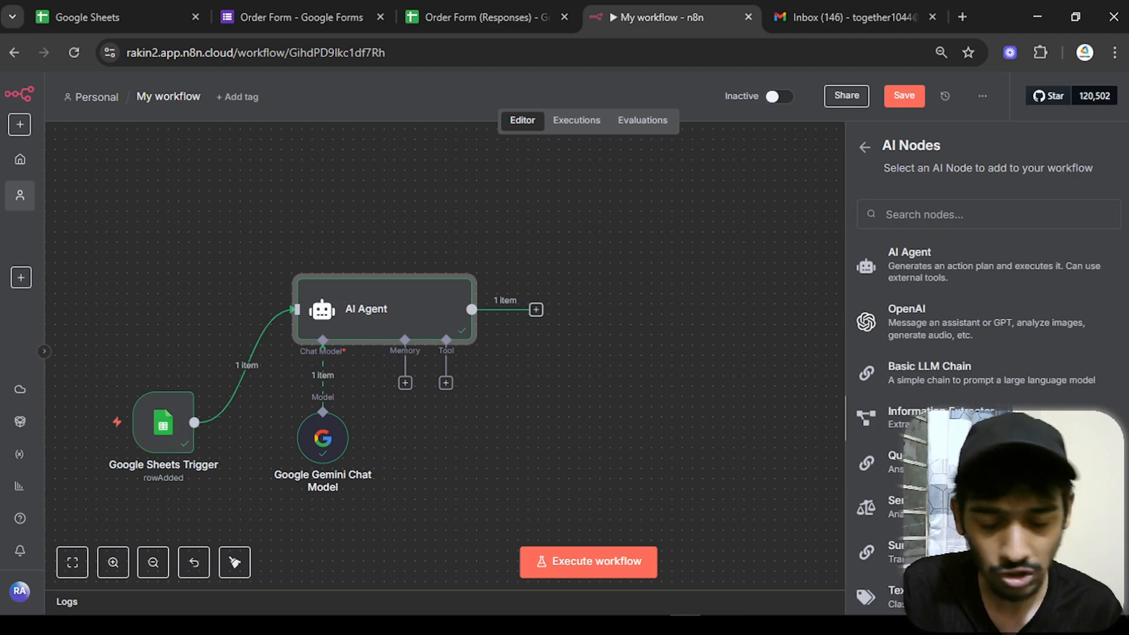
pyautogui.click(941, 414)
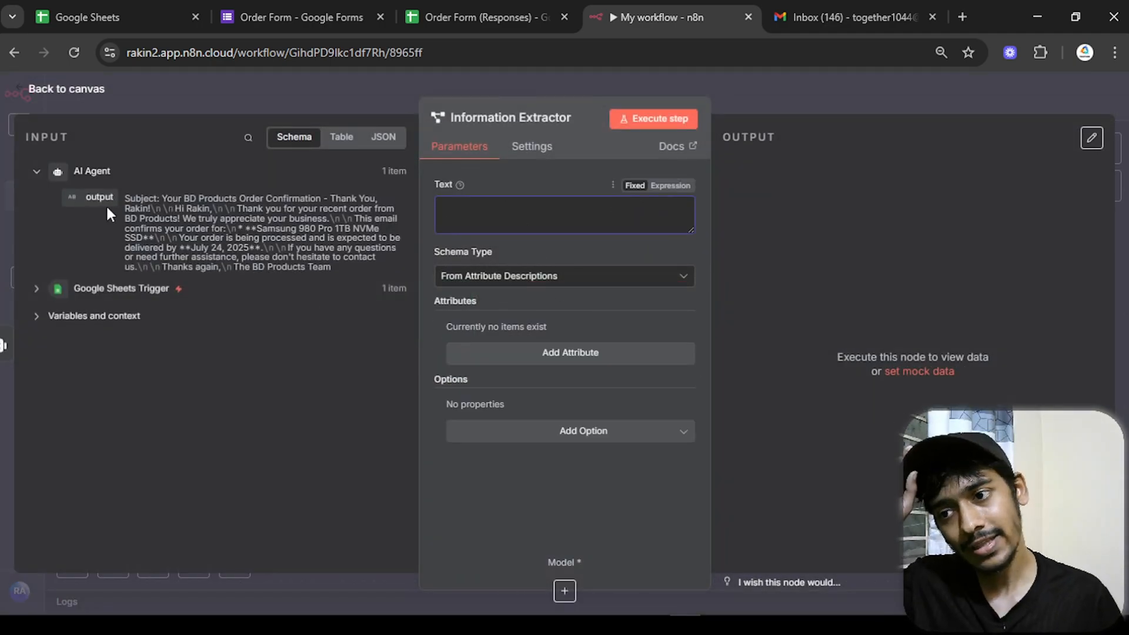
pyautogui.moveTo(109, 214); pyautogui.dragTo(558, 223)
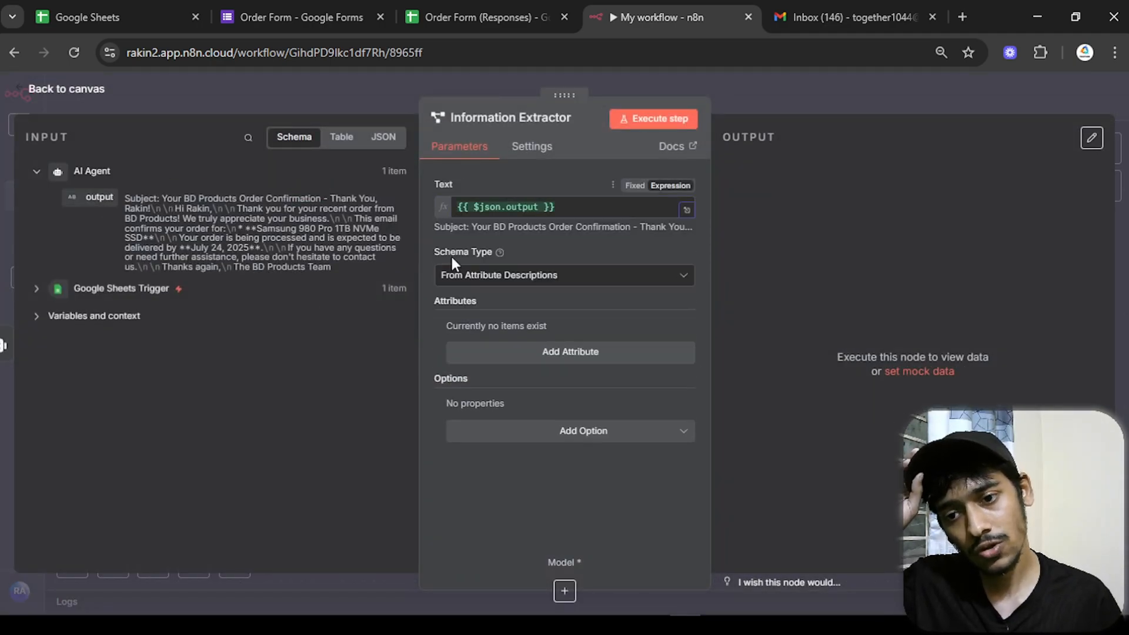
# - Define a 'Mail Body' attribute described as 'the body of the mail without the subject'
pyautogui.click(570, 353)
pyautogui.click(568, 351)
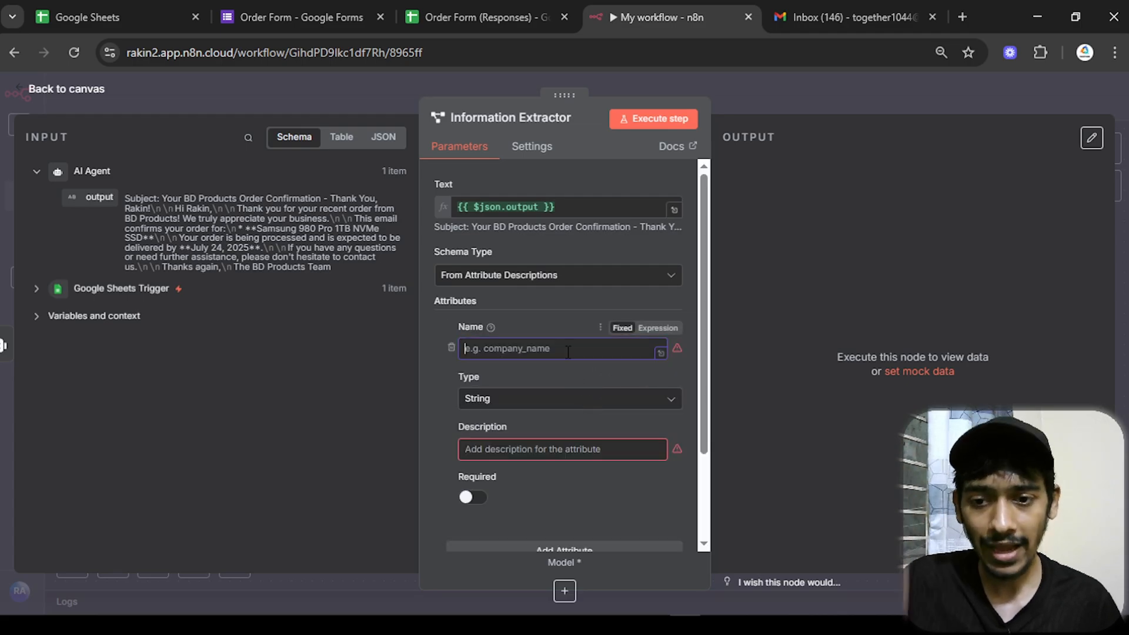
pyautogui.write('Mail Body')
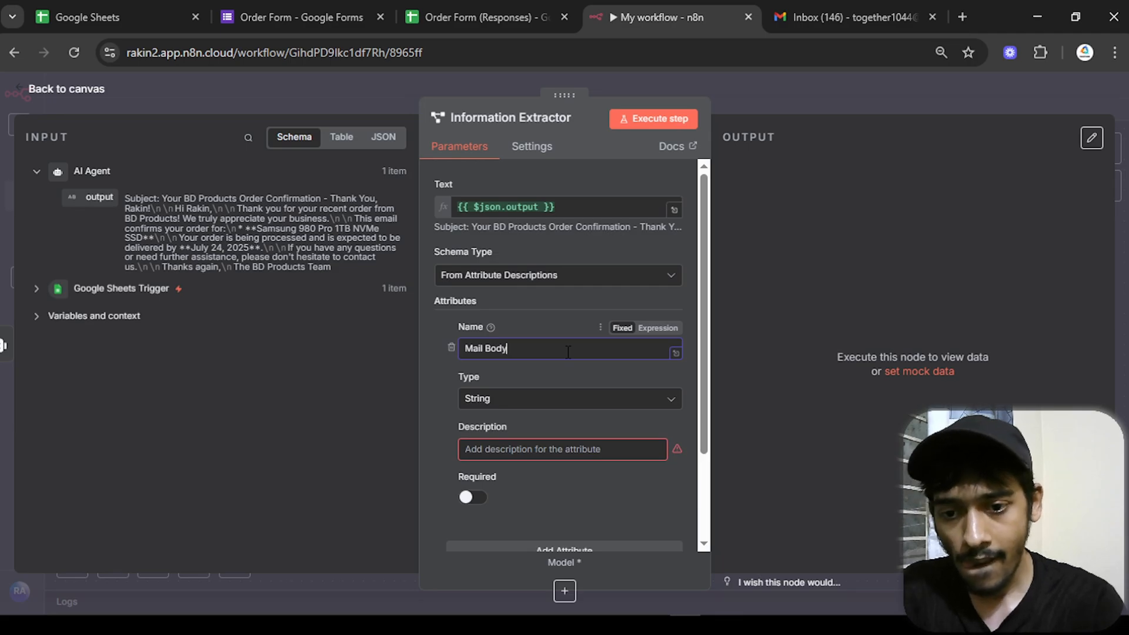
pyautogui.click(588, 442)
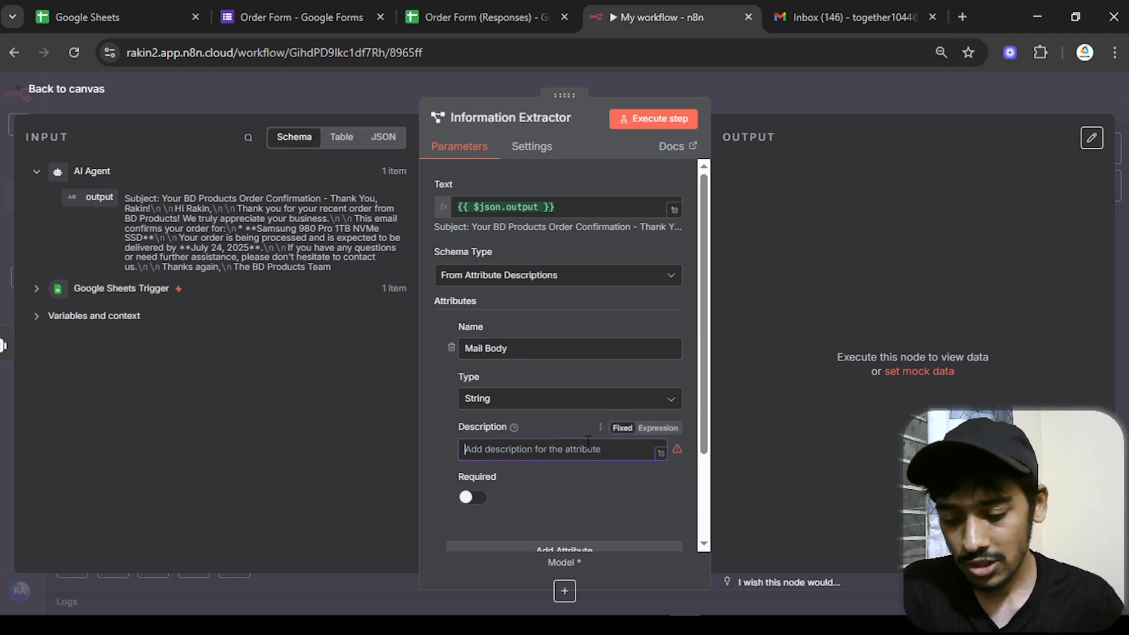
pyautogui.write('the ')
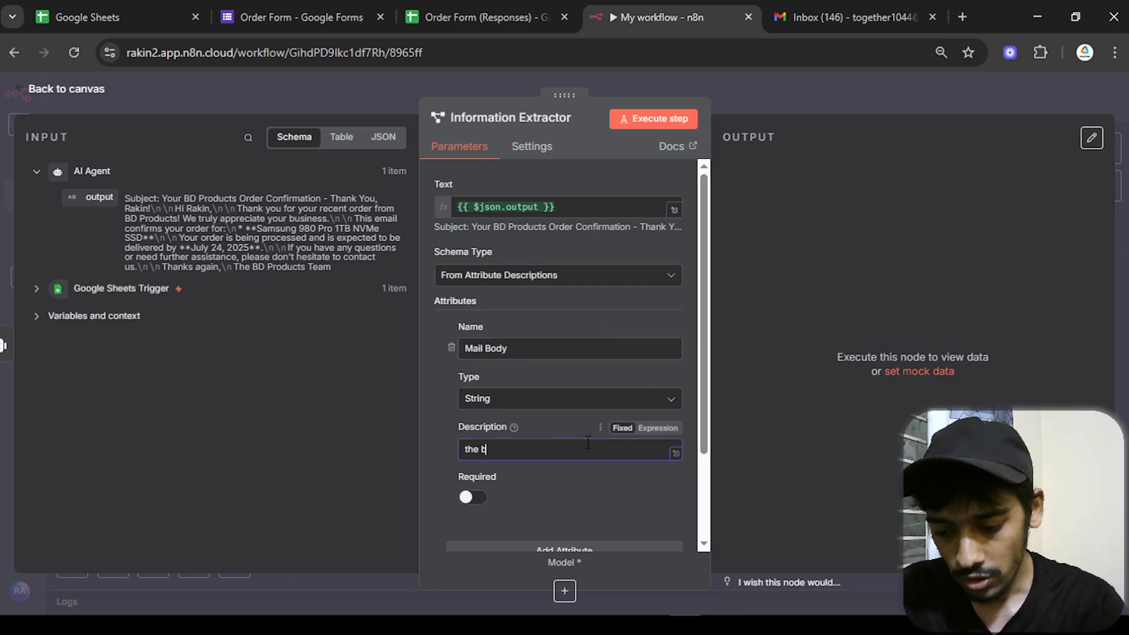
pyautogui.write('boyd')
pyautogui.press('BackSpace')
pyautogui.press('BackSpace')
pyautogui.write('dy of the mail without the subject')
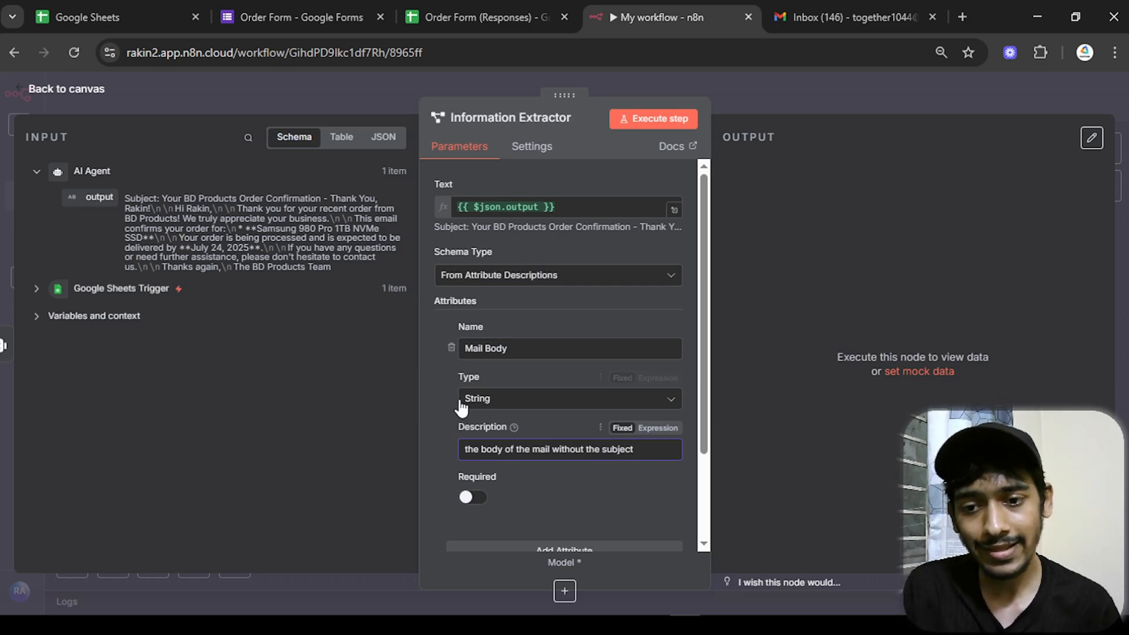
pyautogui.scroll(-2, 529, 423)
# - Add a 'mail subject' attribute described as 'subject of the mail without the mail body', then test
pyautogui.click(643, 434)
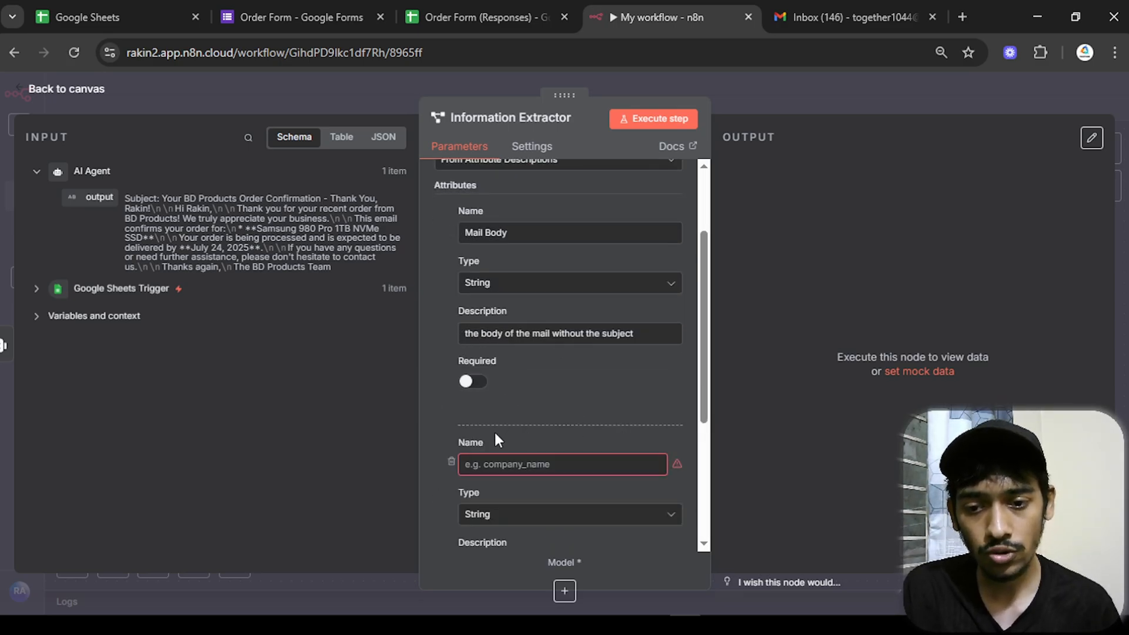
pyautogui.write('a')
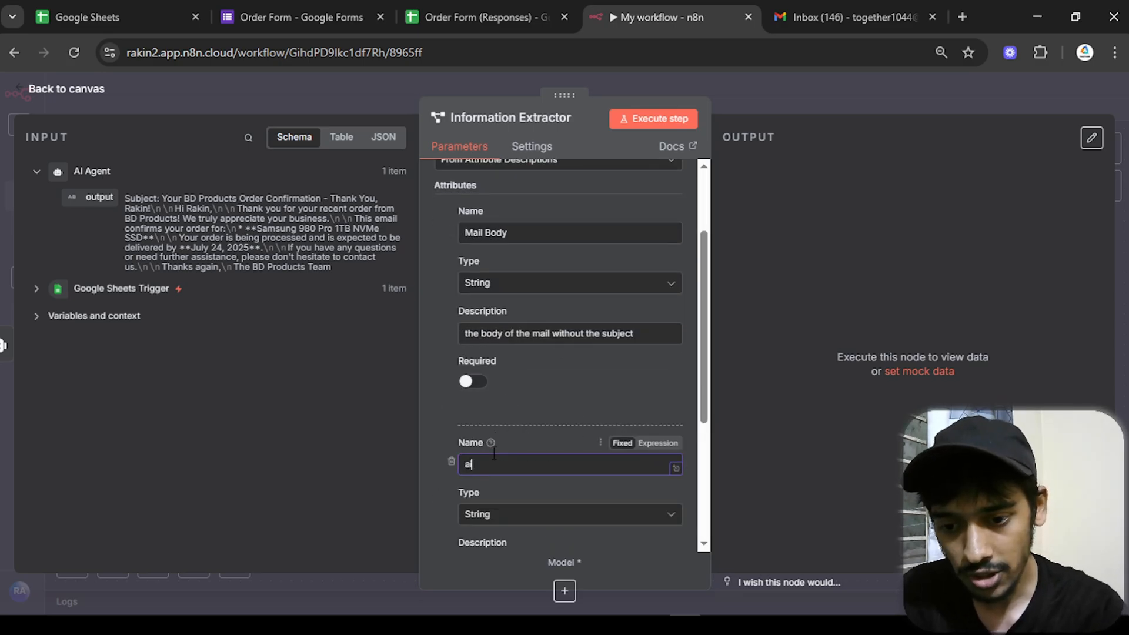
pyautogui.press('BackSpace')
pyautogui.write('mail subject')
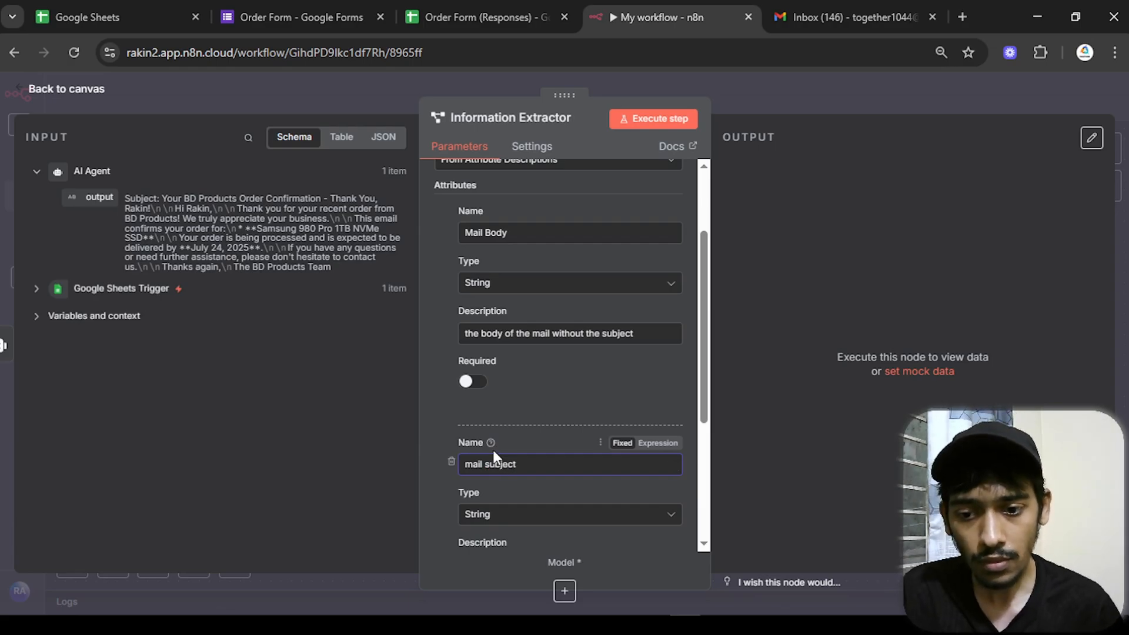
pyautogui.scroll(-4, 493, 456)
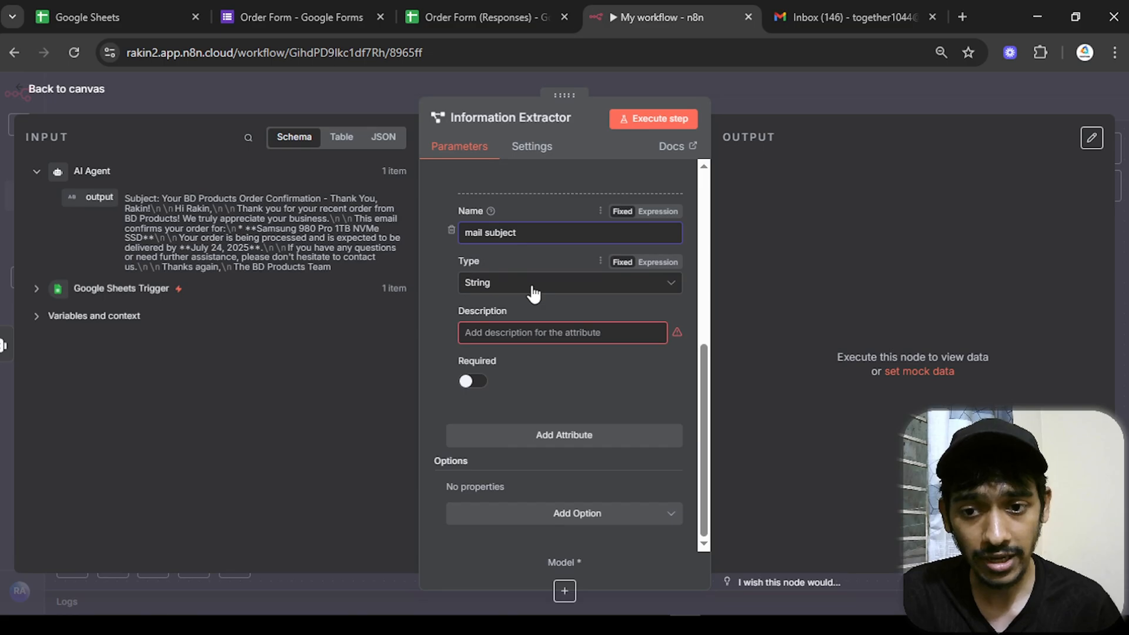
pyautogui.click(505, 327)
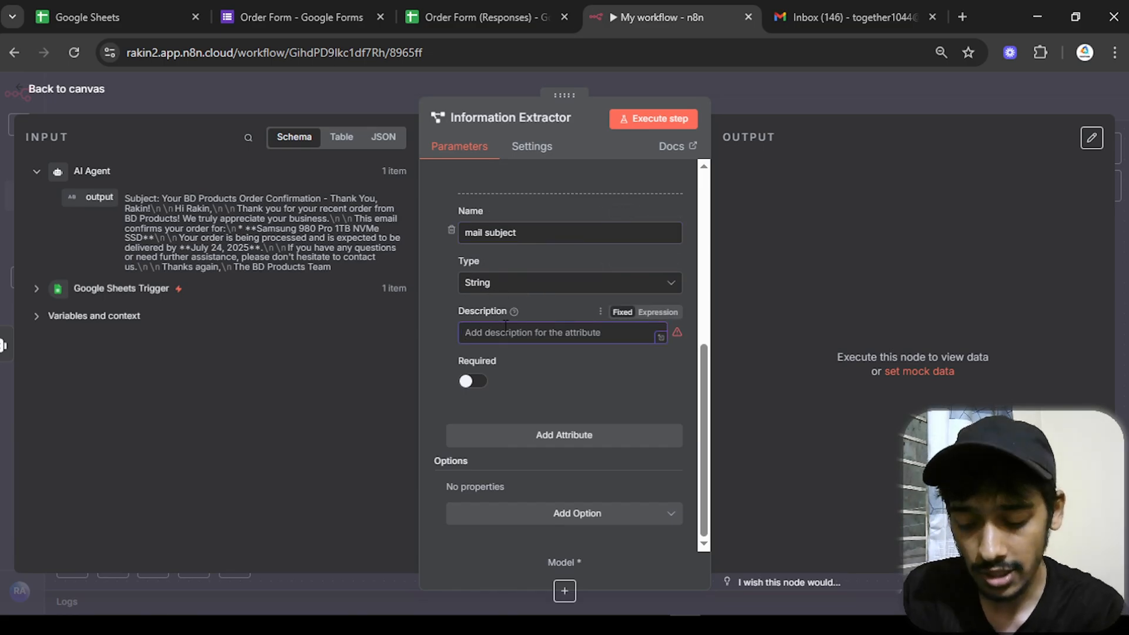
pyautogui.write('subject of the mail without the mail body')
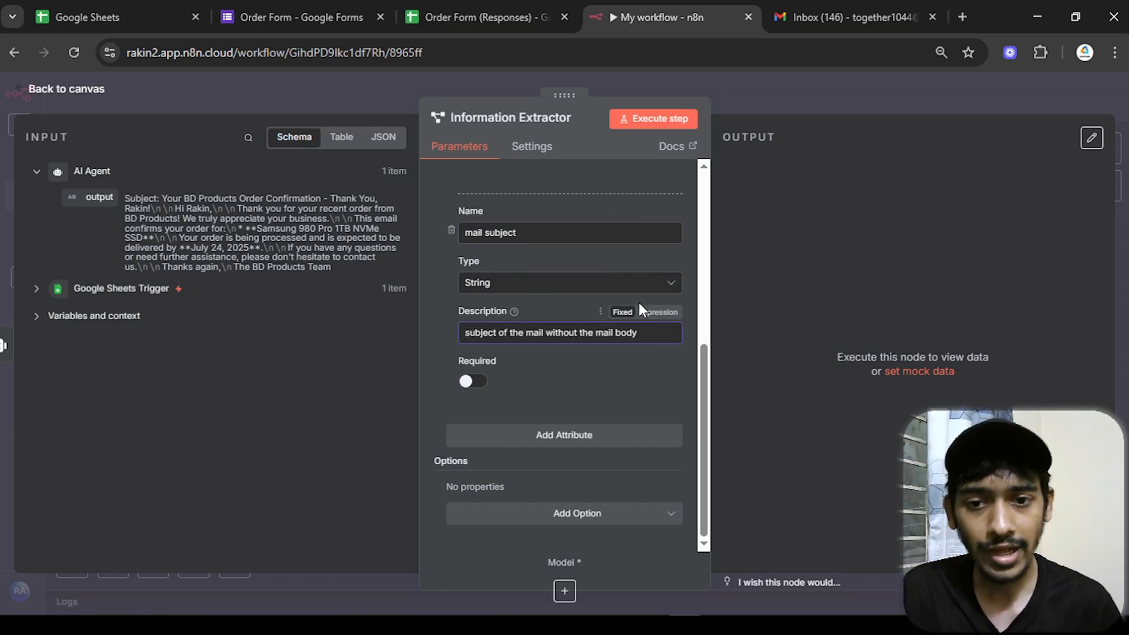
pyautogui.click(655, 119)
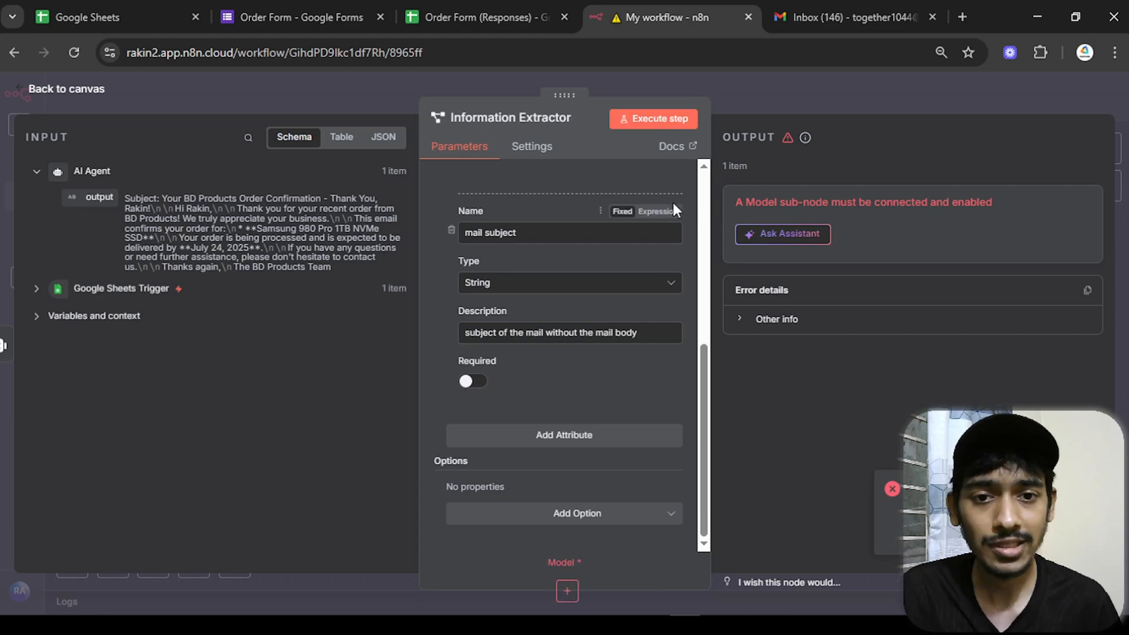
# - Connect the Google Gemini Chat Model to the Information Extractor's Model input
pyautogui.click(83, 92)
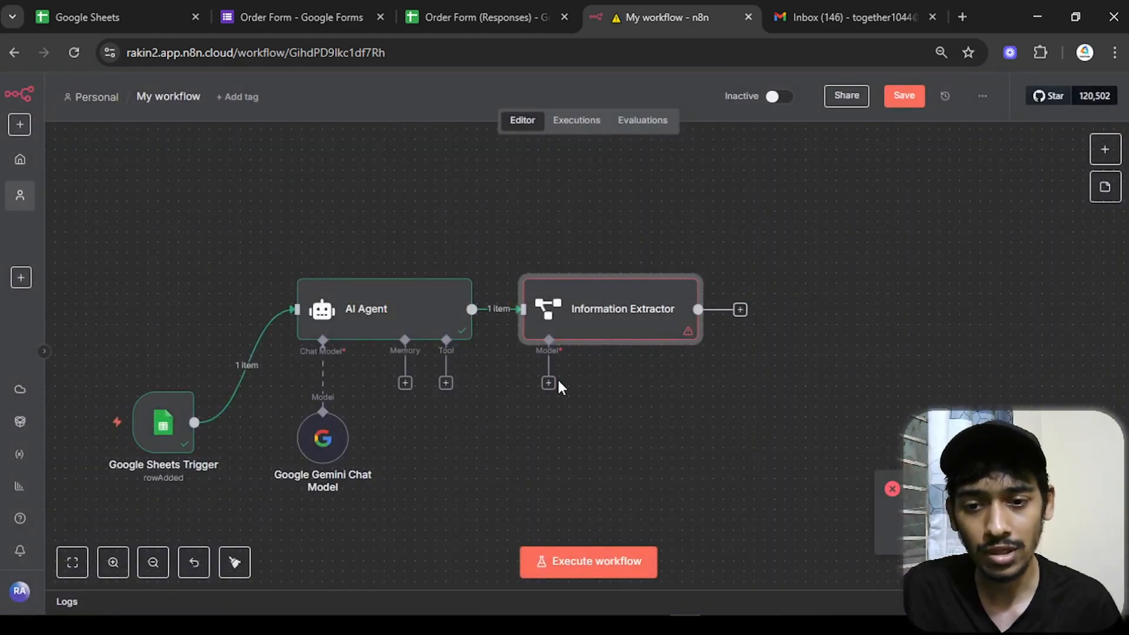
pyautogui.moveTo(550, 388); pyautogui.dragTo(383, 409)
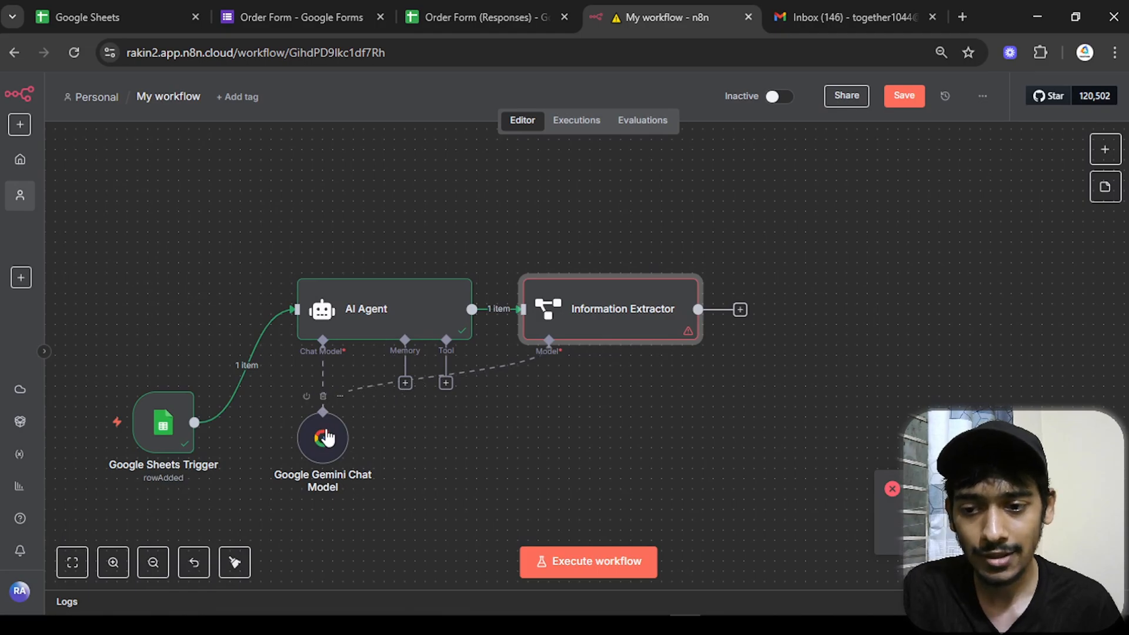
pyautogui.moveTo(325, 440); pyautogui.dragTo(449, 488)
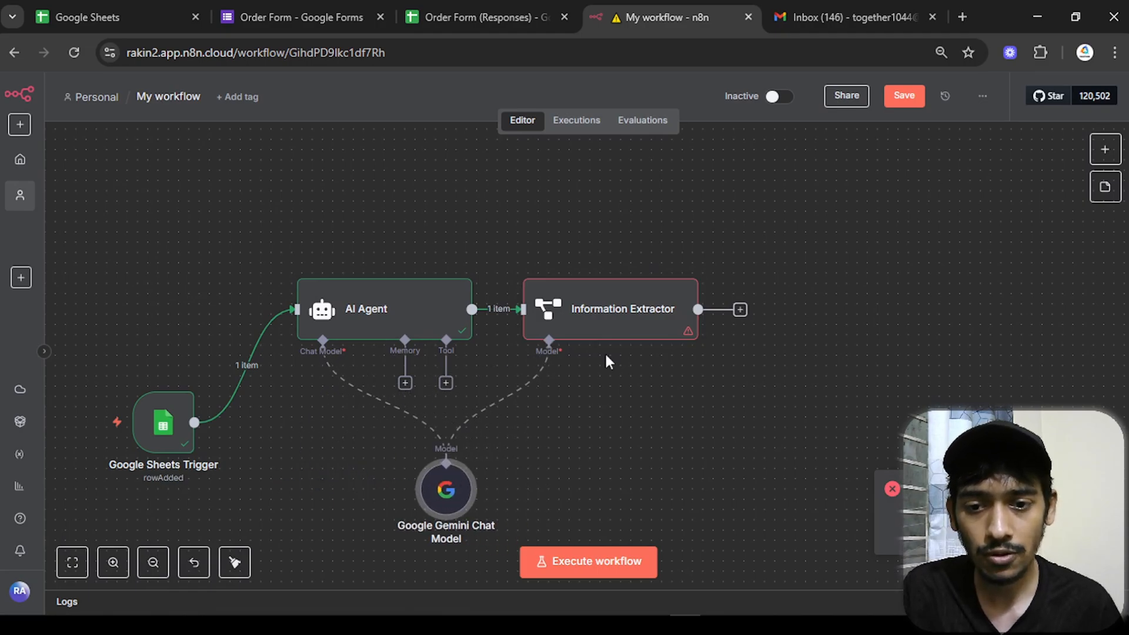
# - Rerun the Information Extractor and check its Mail Body and mail subject output
pyautogui.doubleClick(608, 300)
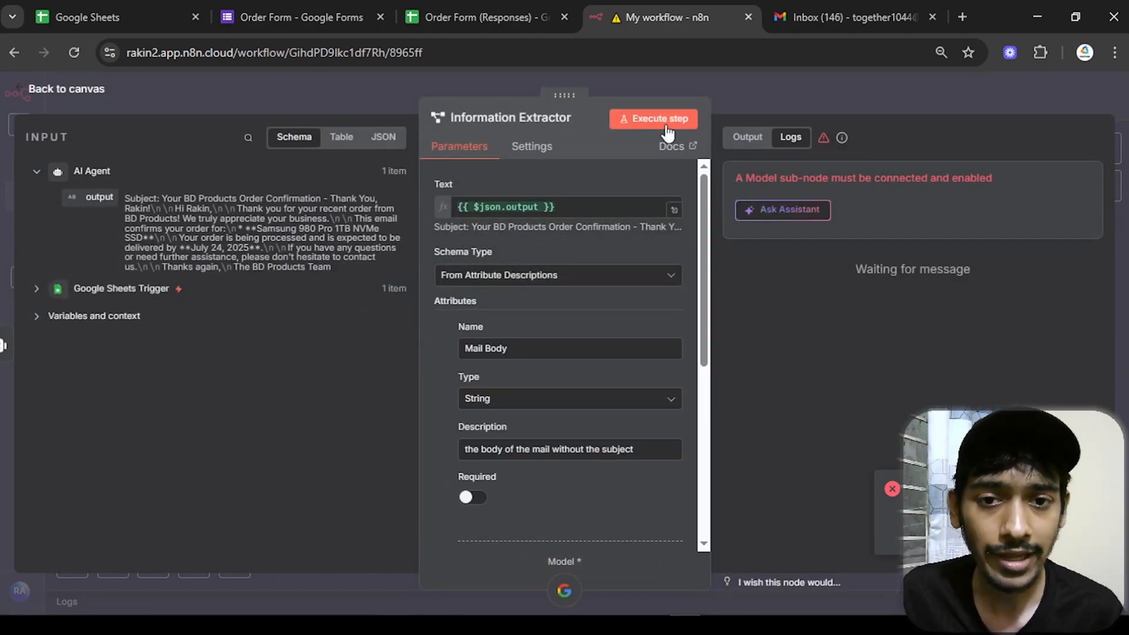
pyautogui.click(664, 121)
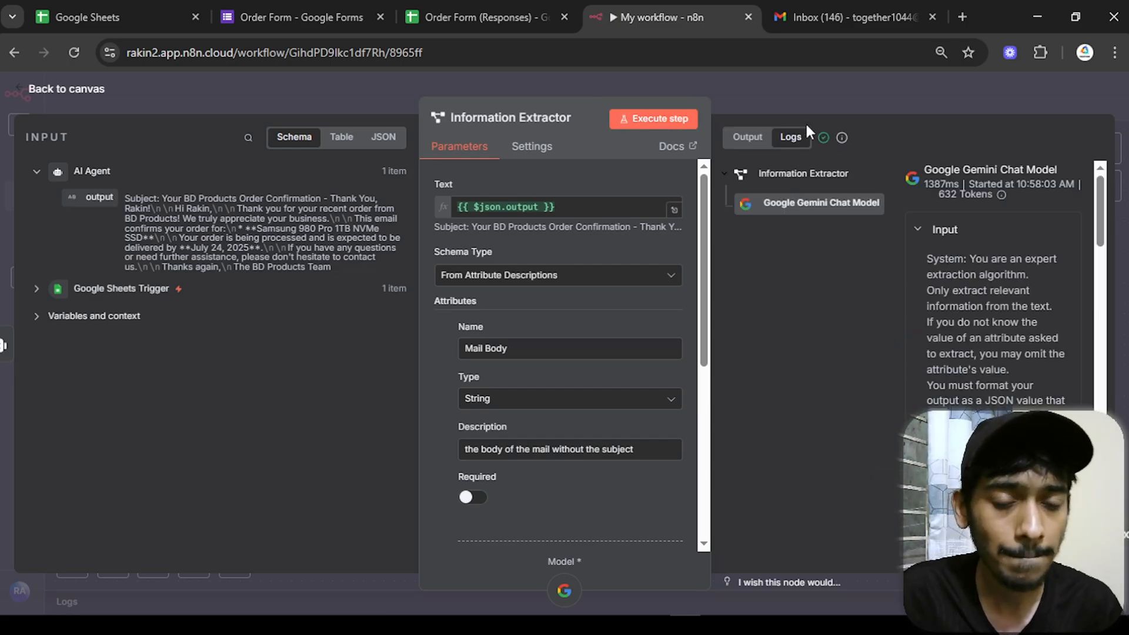
pyautogui.click(748, 137)
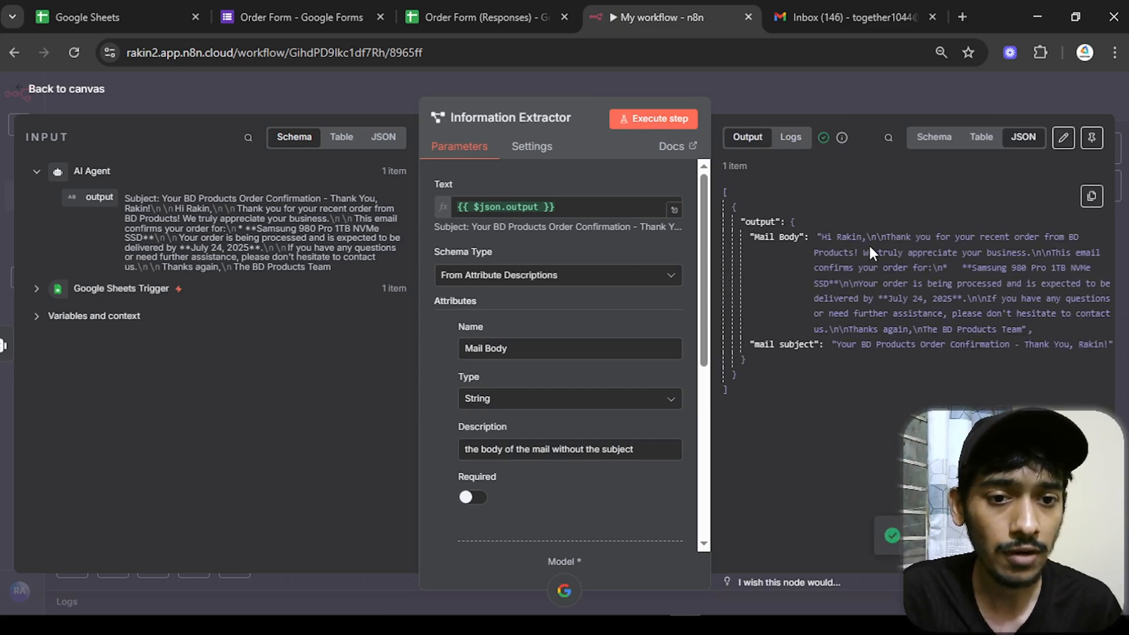
pyautogui.moveTo(832, 237); pyautogui.dragTo(869, 299)
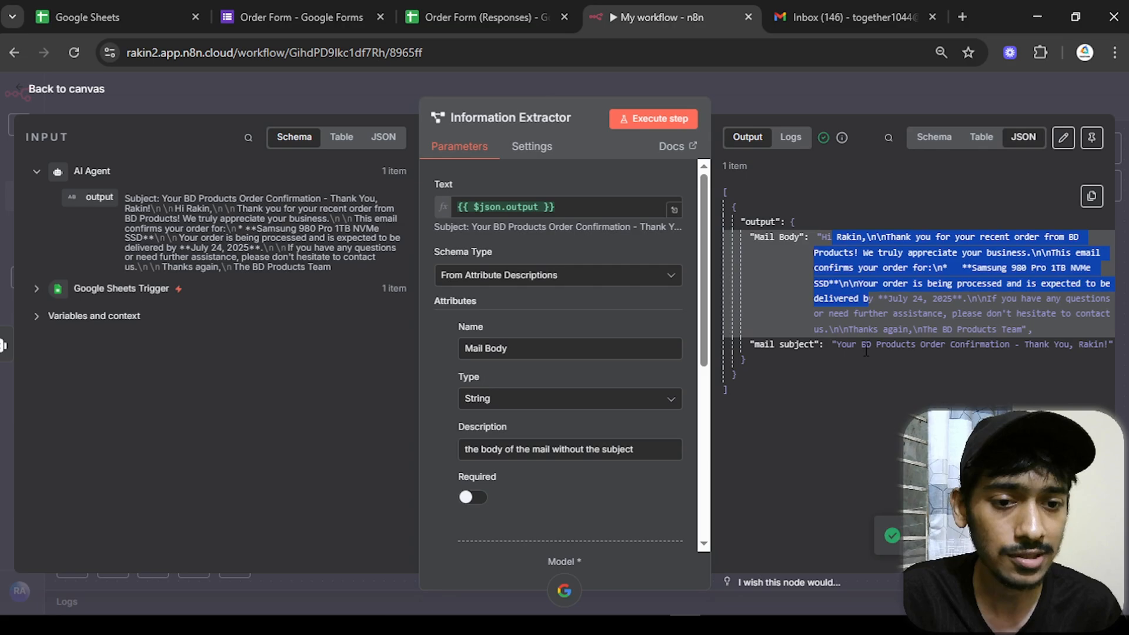
pyautogui.click(940, 139)
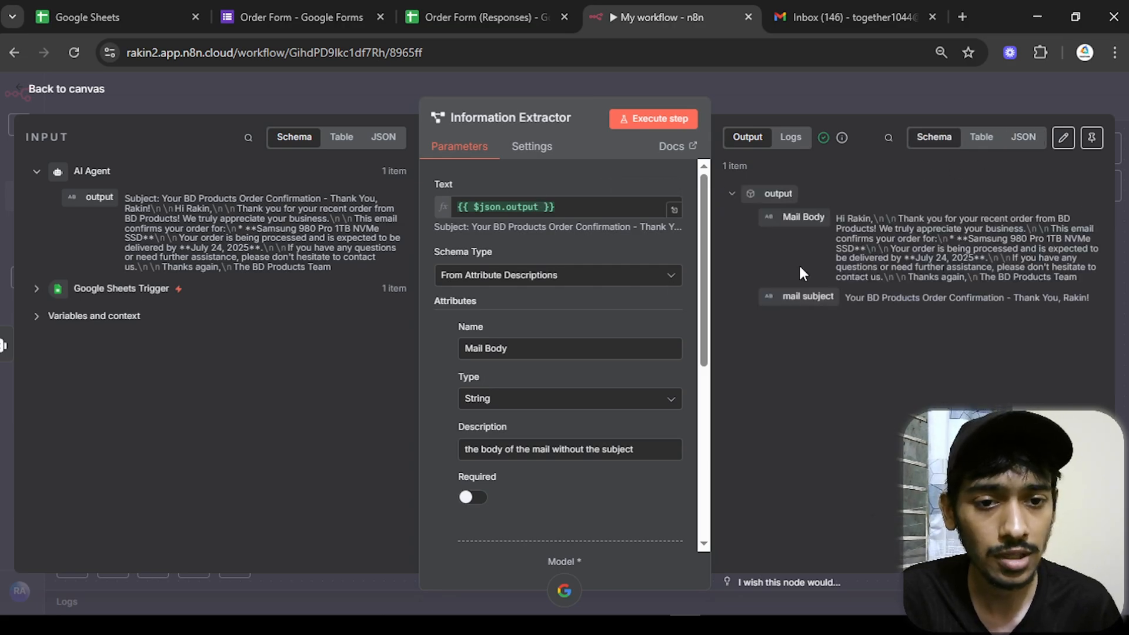
pyautogui.click(78, 91)
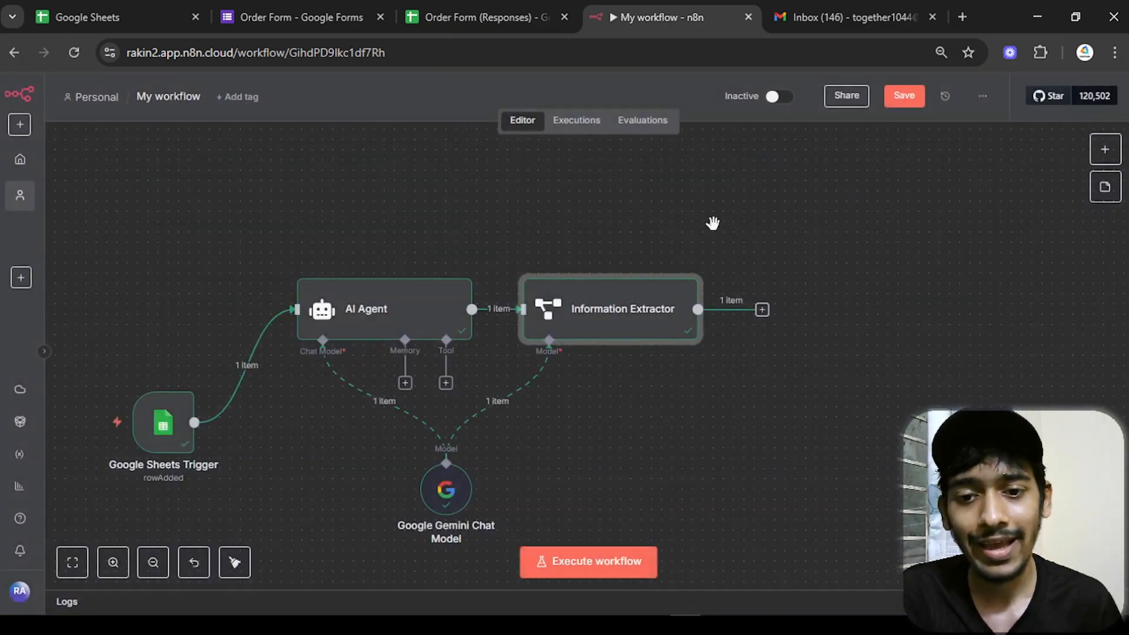
pyautogui.hscroll(5, 647, 223)
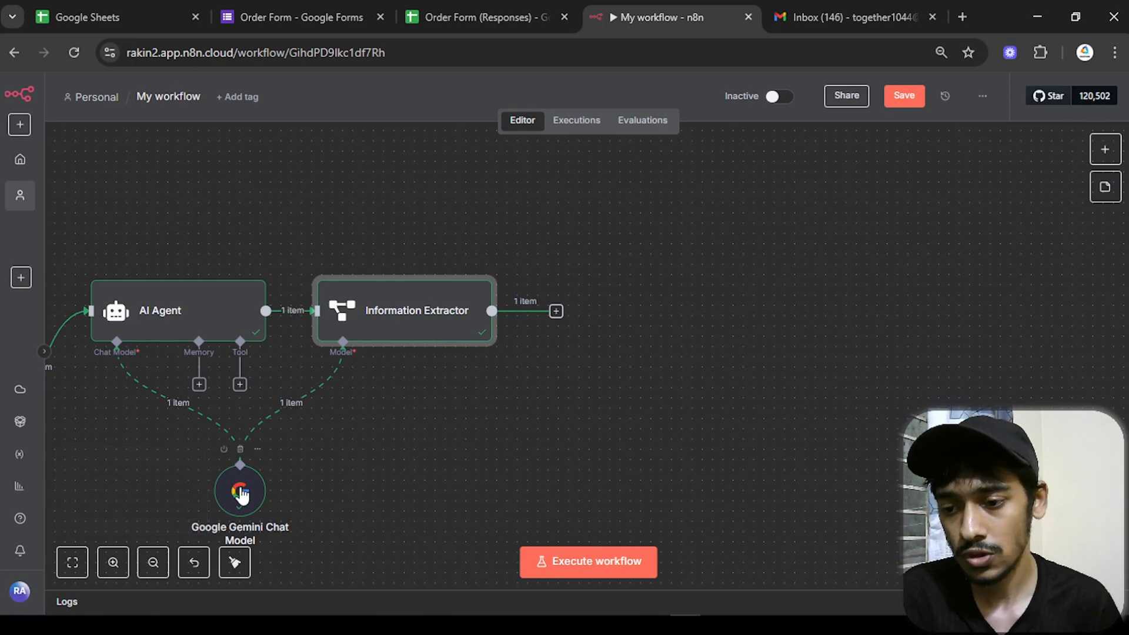
pyautogui.moveTo(240, 491)
pyautogui.mouseDown()
pyautogui.moveTo(227, 484)
pyautogui.moveTo(229, 500)
pyautogui.mouseUp()
# - Append a Gmail 'Send a message' action after the Information Extractor
pyautogui.hscroll(-5, 480, 405)
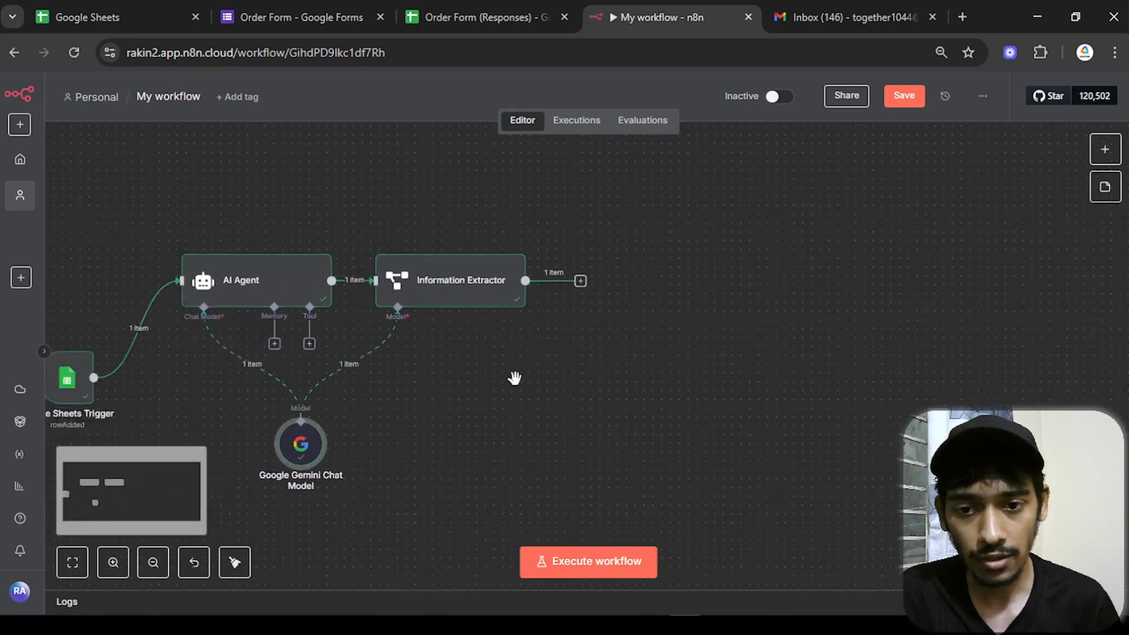
pyautogui.click(661, 257)
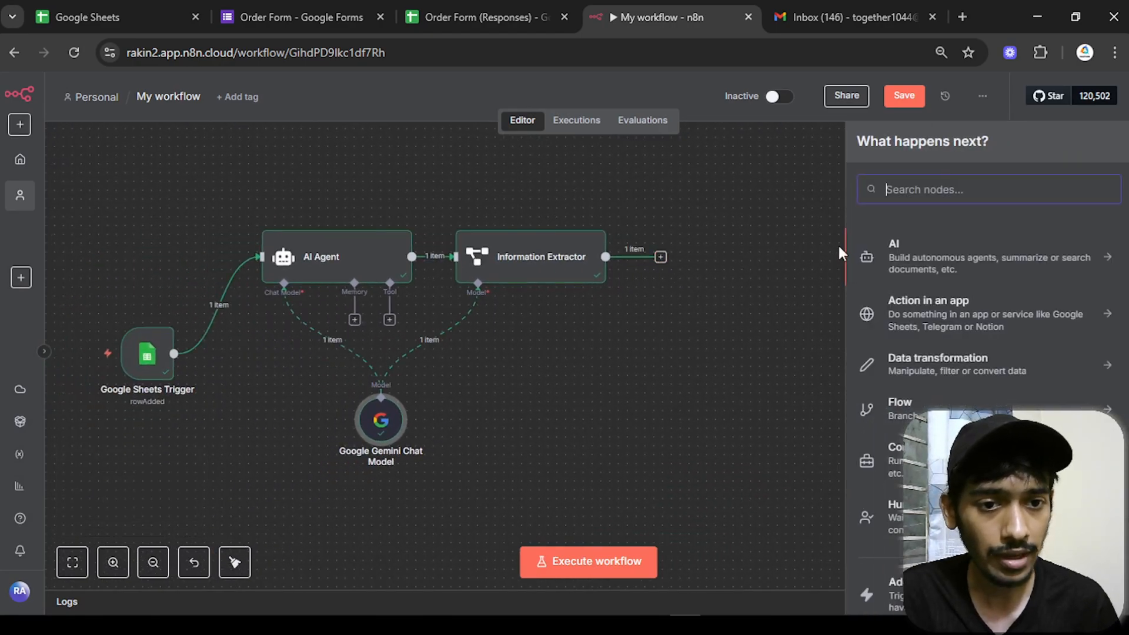
pyautogui.write('gmail')
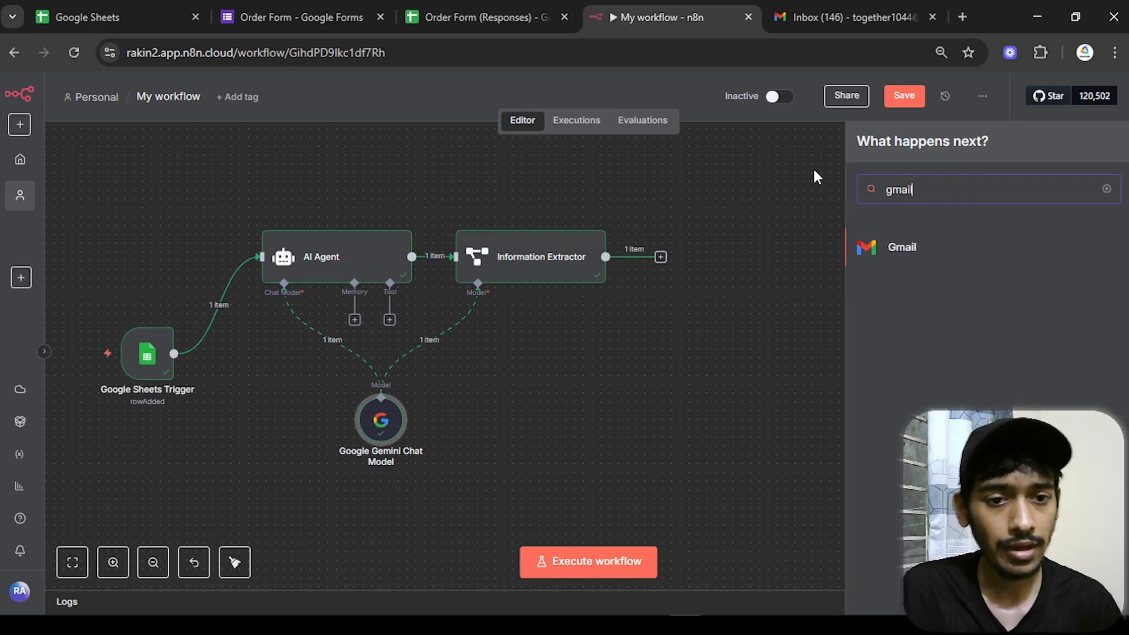
pyautogui.click(894, 250)
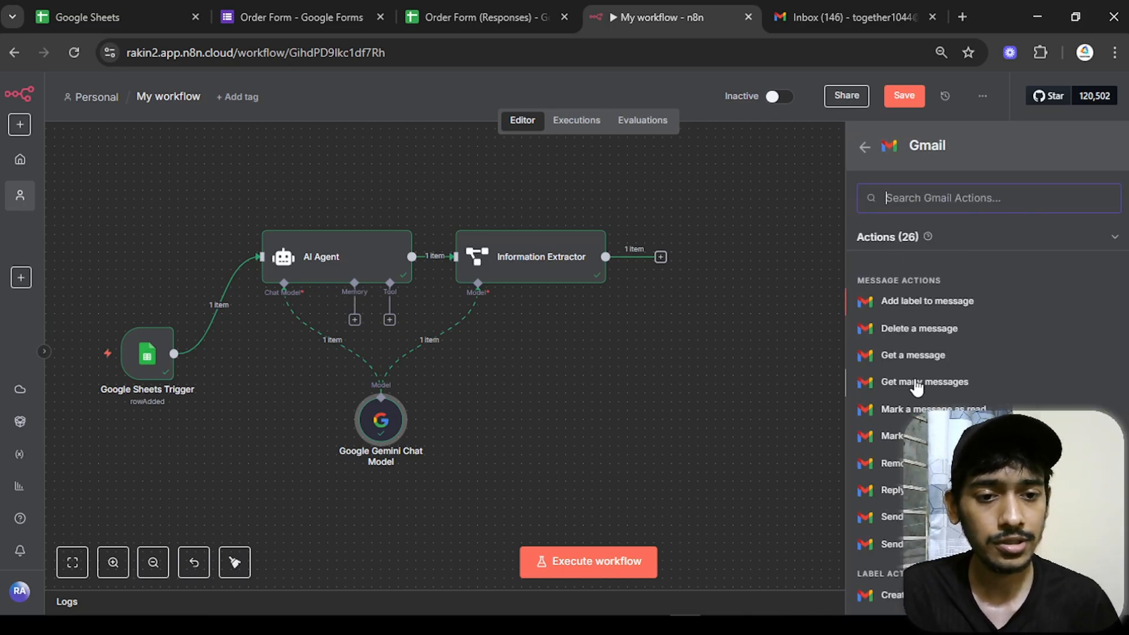
pyautogui.scroll(-5, 920, 382)
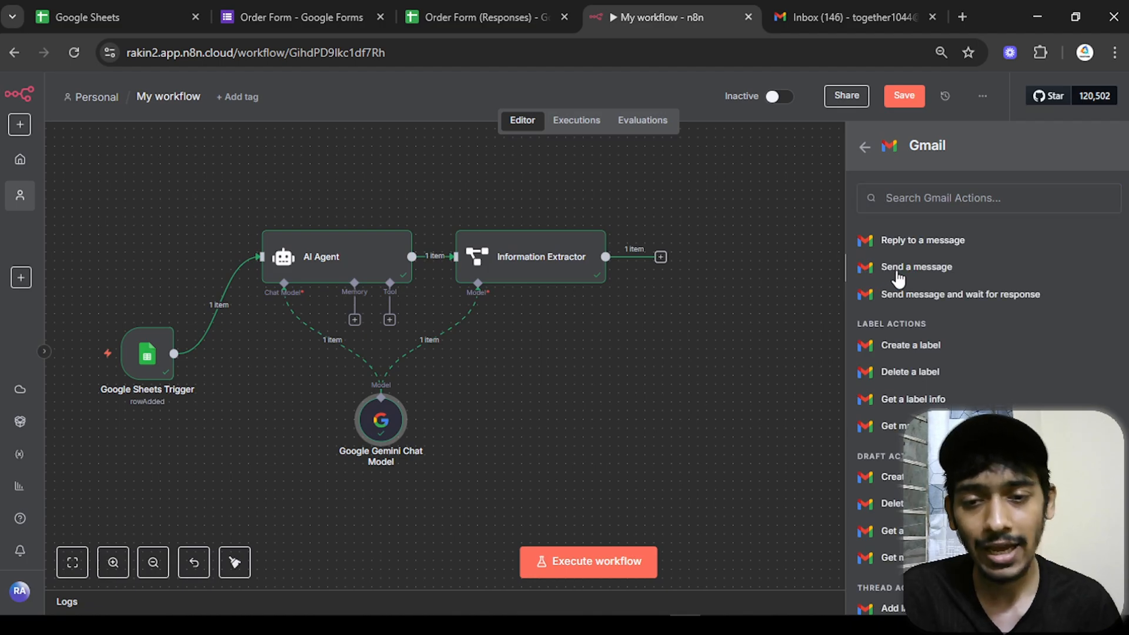
pyautogui.click(898, 271)
pyautogui.click(485, 360)
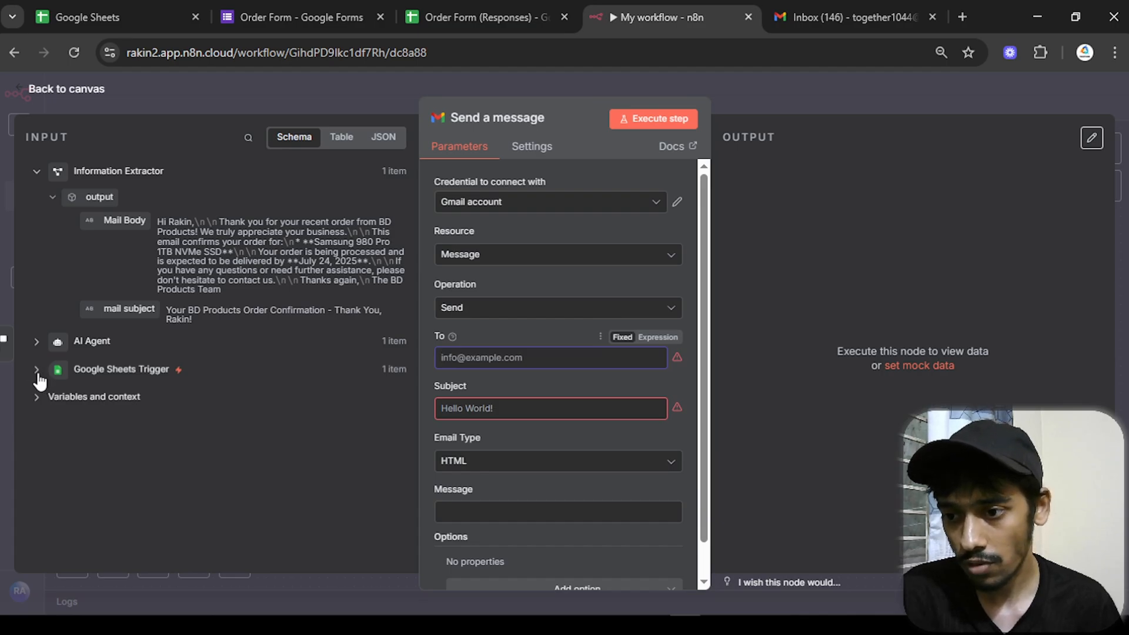
# - Map To to the form's E-mail, Subject to mail subject, Message to Mail Body as Text
pyautogui.click(36, 371)
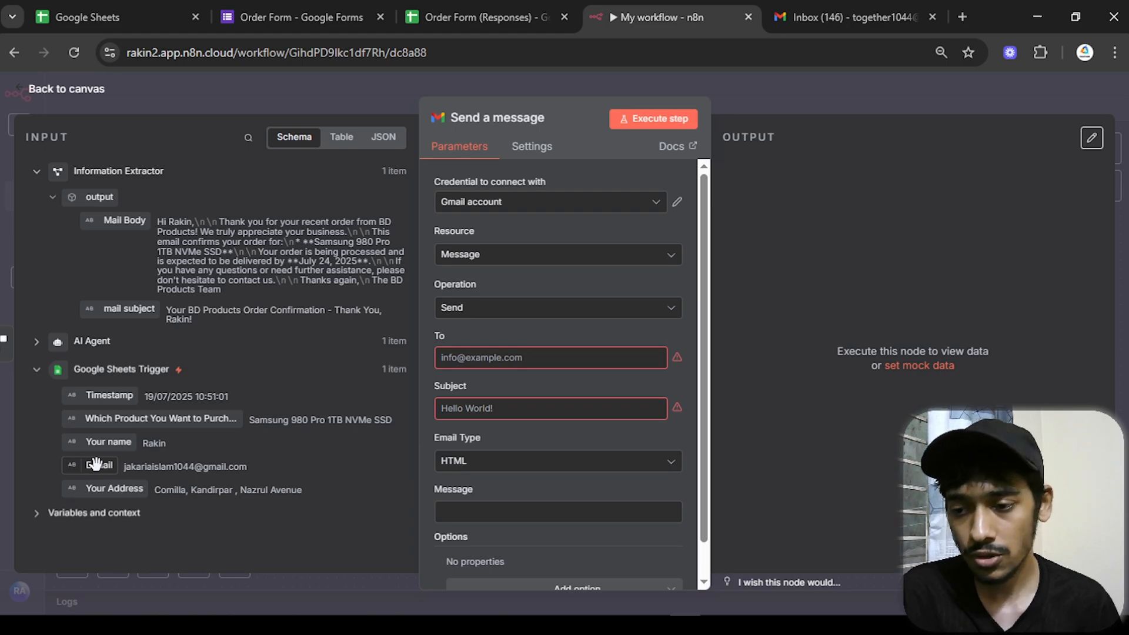
pyautogui.moveTo(96, 465); pyautogui.dragTo(500, 359)
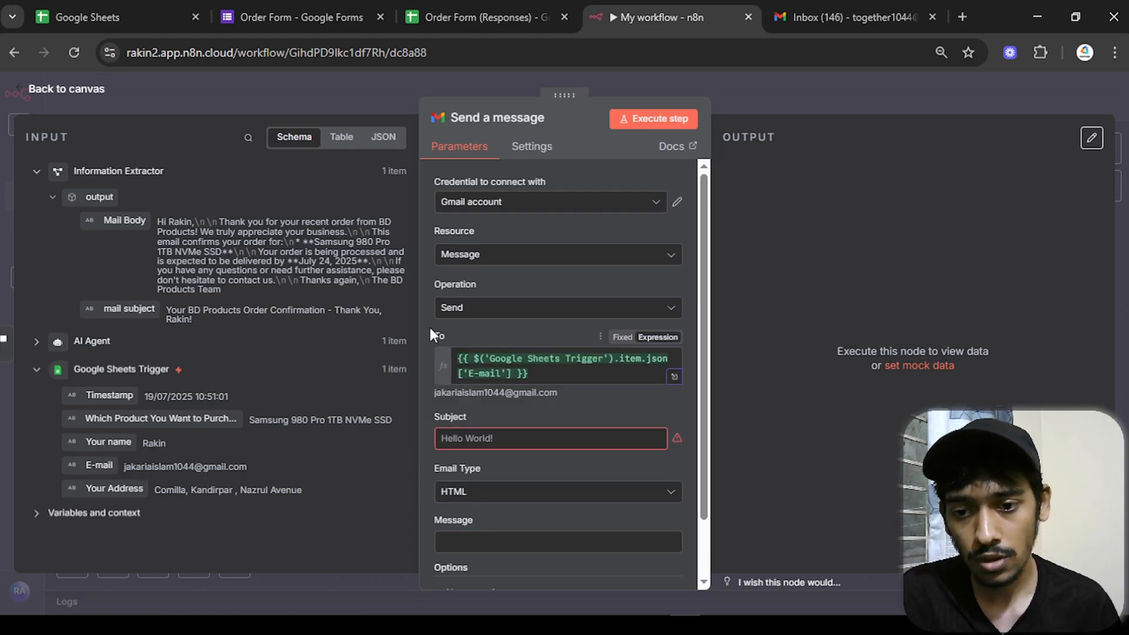
pyautogui.click(465, 438)
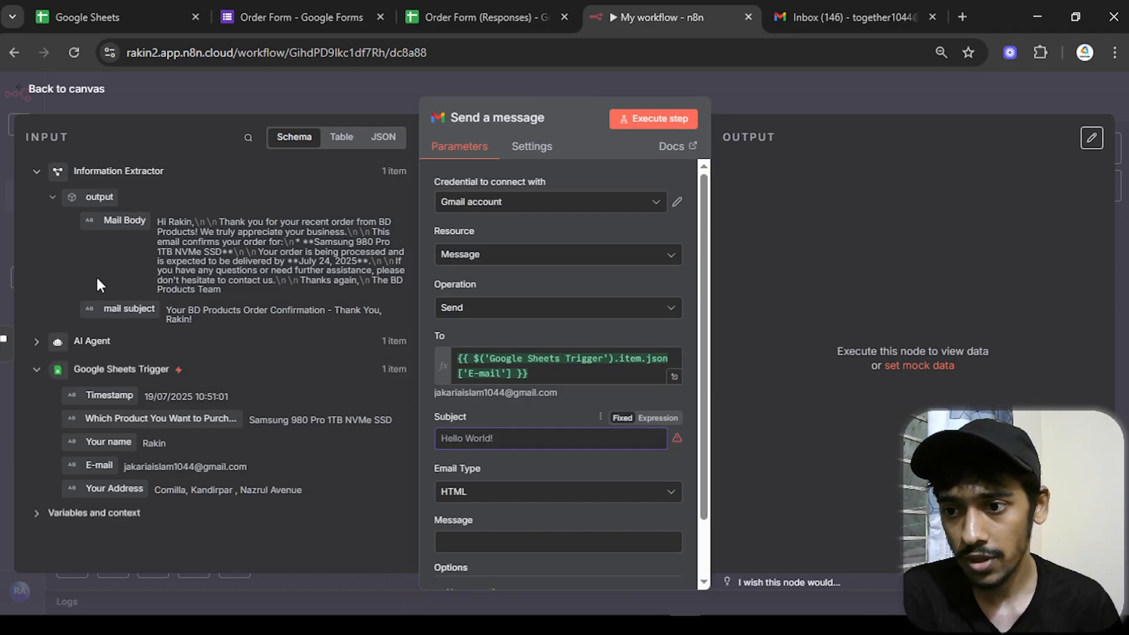
pyautogui.click(34, 372)
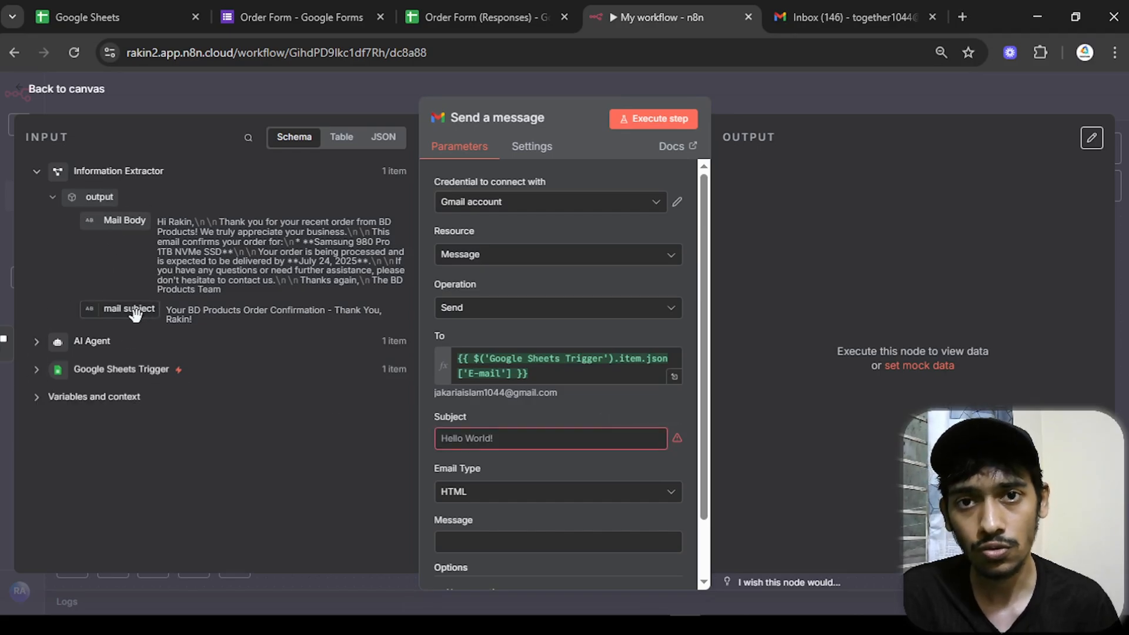
pyautogui.moveTo(133, 319); pyautogui.dragTo(544, 448)
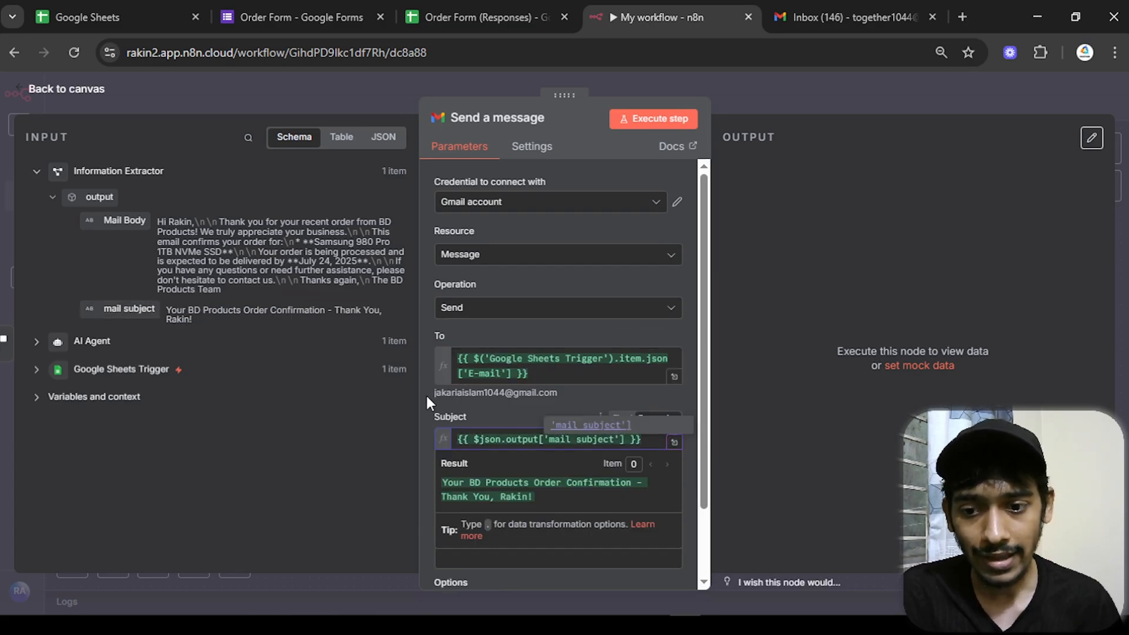
pyautogui.scroll(-2, 426, 396)
pyautogui.click(474, 419)
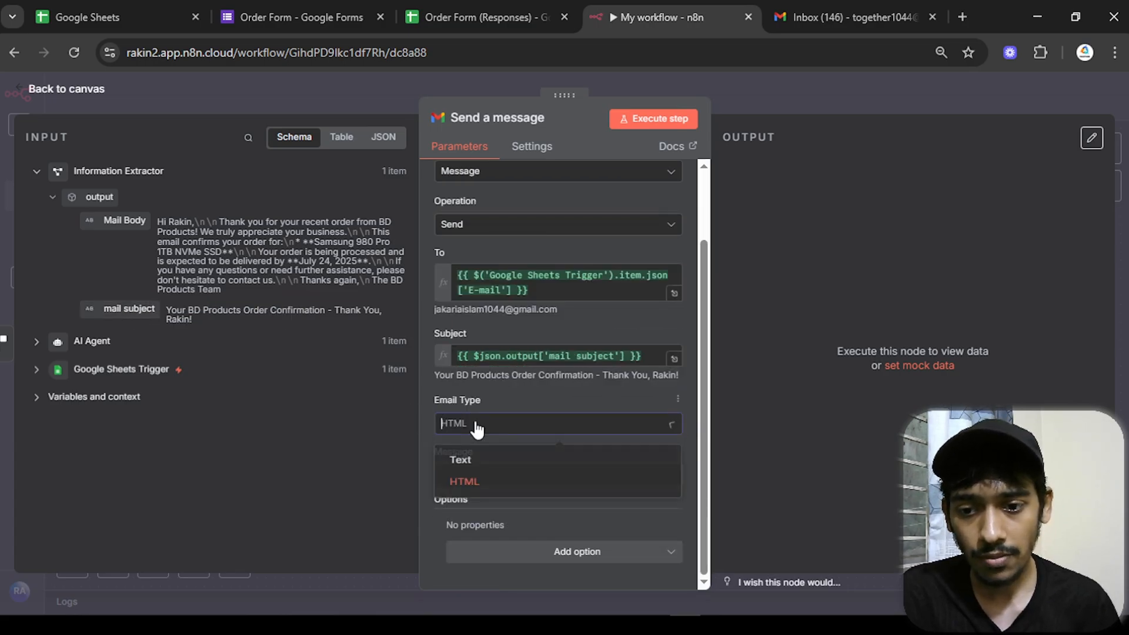
pyautogui.click(486, 474)
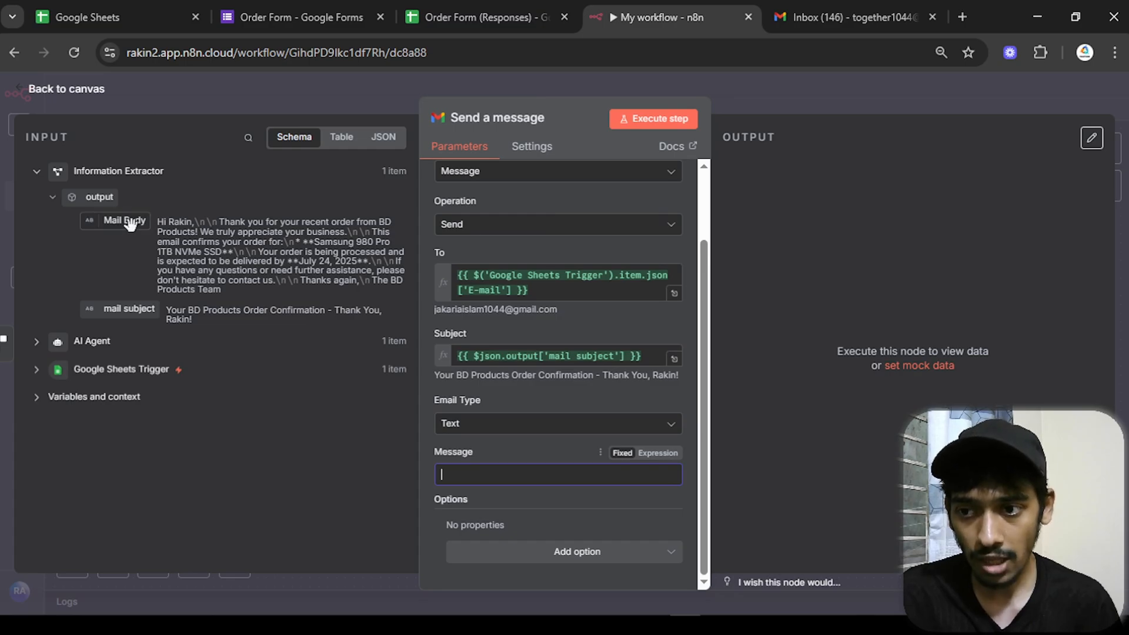
pyautogui.moveTo(130, 224); pyautogui.dragTo(470, 474)
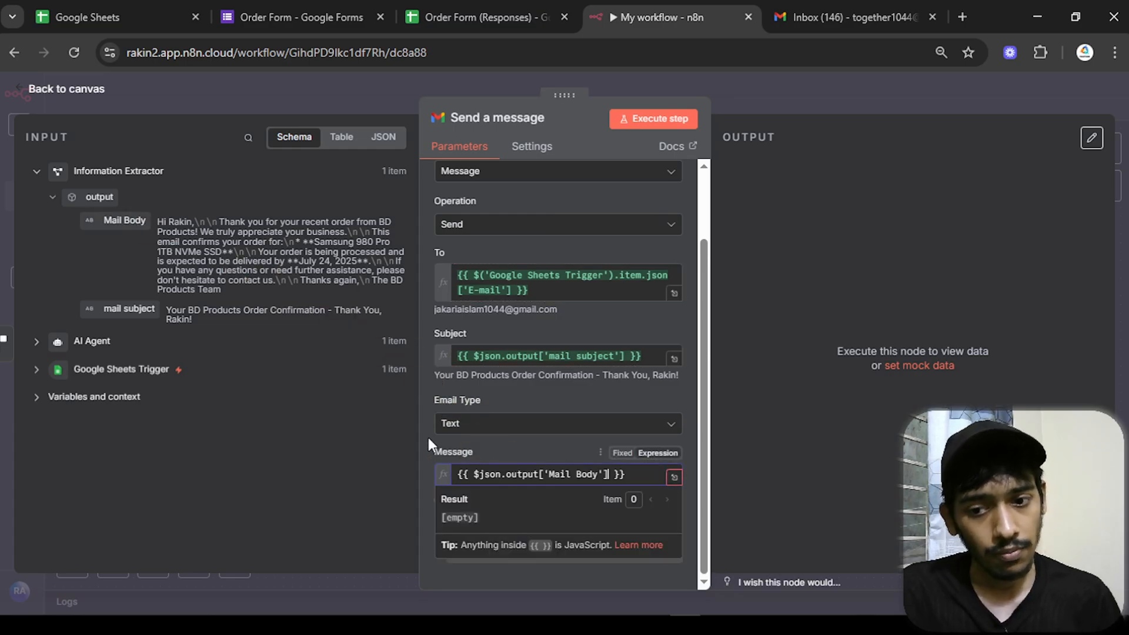
# - Turn off Append n8n Attribution and execute the Gmail node to send a test email
pyautogui.click(575, 553)
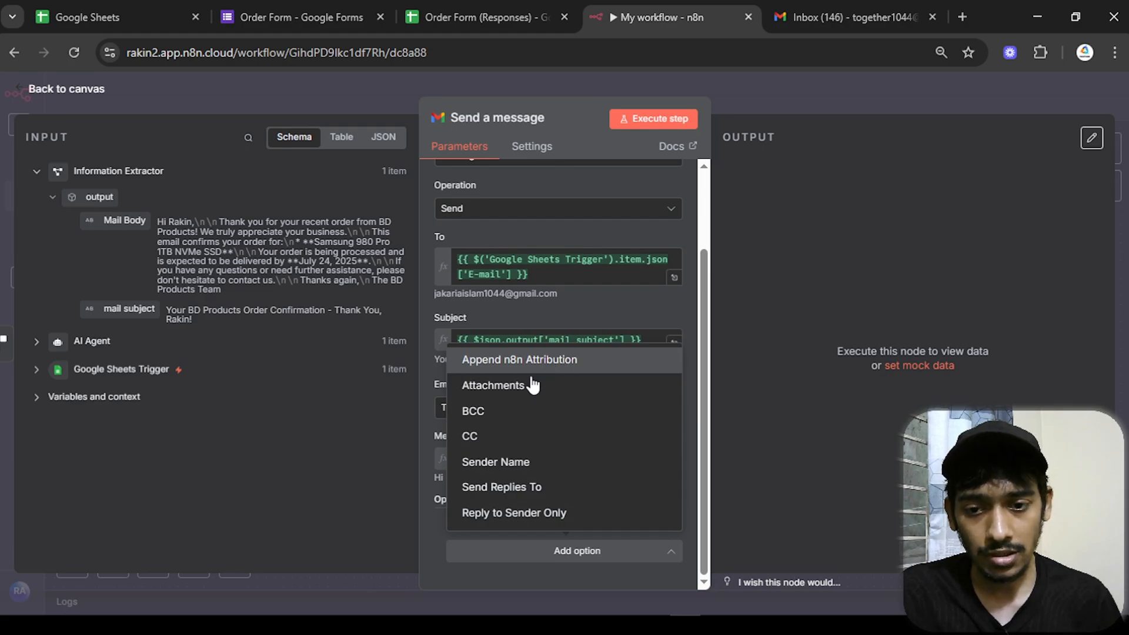
pyautogui.click(520, 359)
pyautogui.scroll(-1, 479, 517)
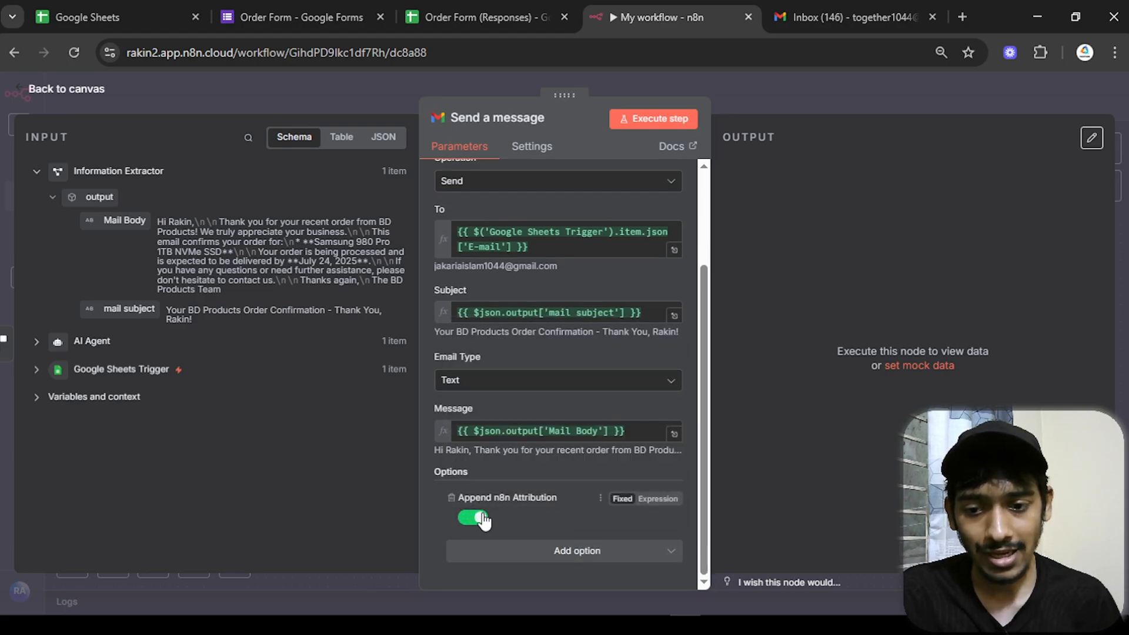
pyautogui.click(590, 522)
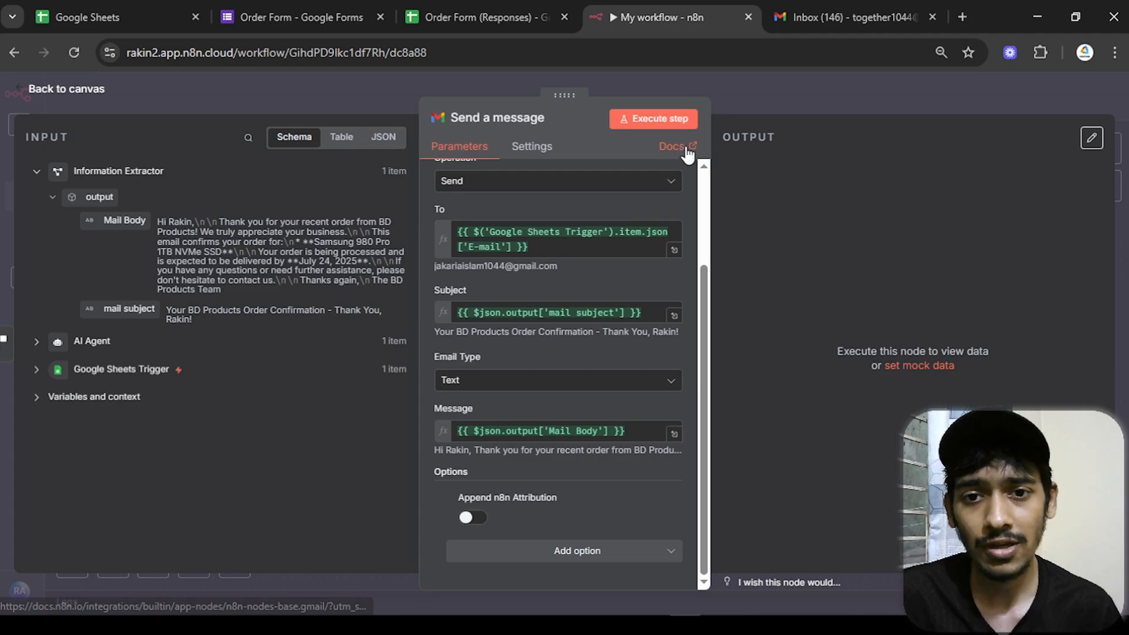
pyautogui.click(666, 120)
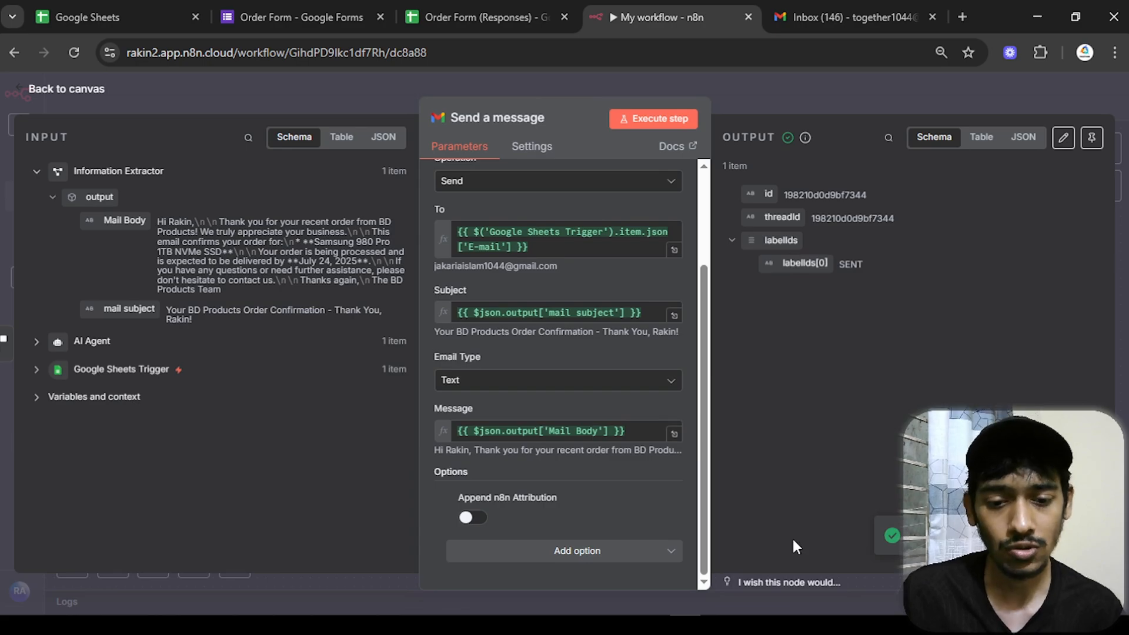
pyautogui.click(749, 625)
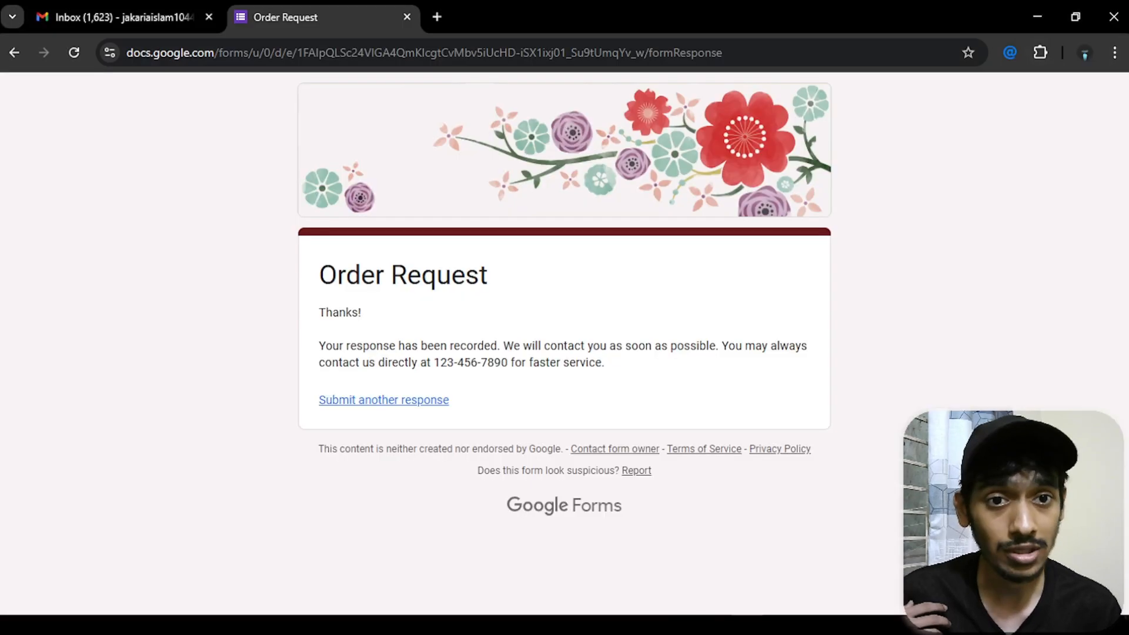
# - Refresh Gmail and read the Samsung SSD order confirmation's product, processing and delivery lines
pyautogui.click(127, 23)
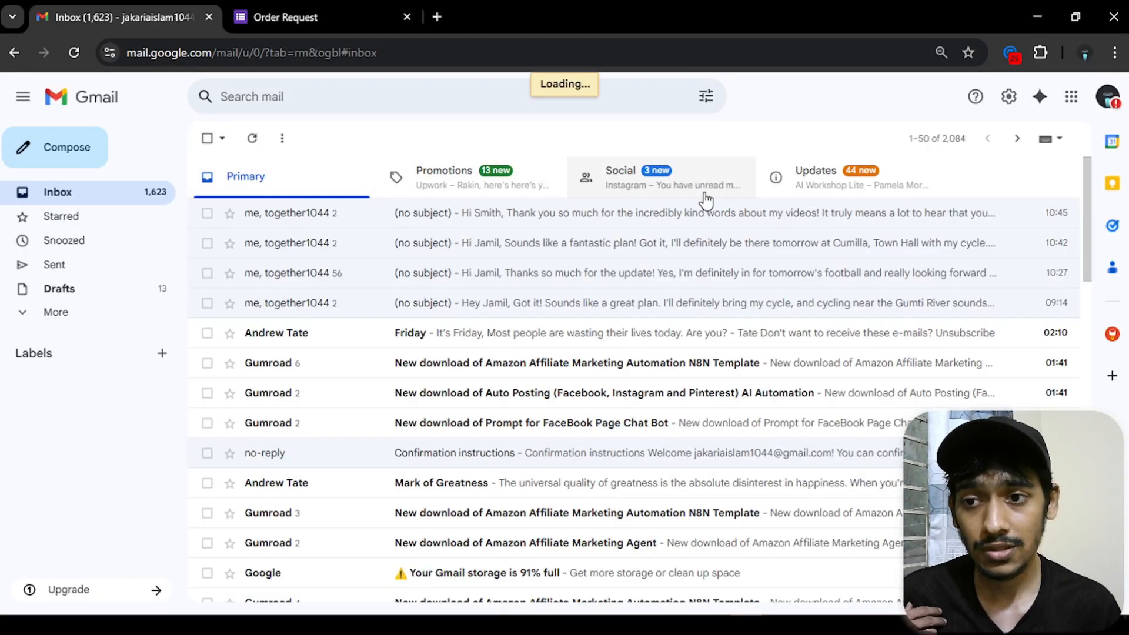
pyautogui.click(252, 138)
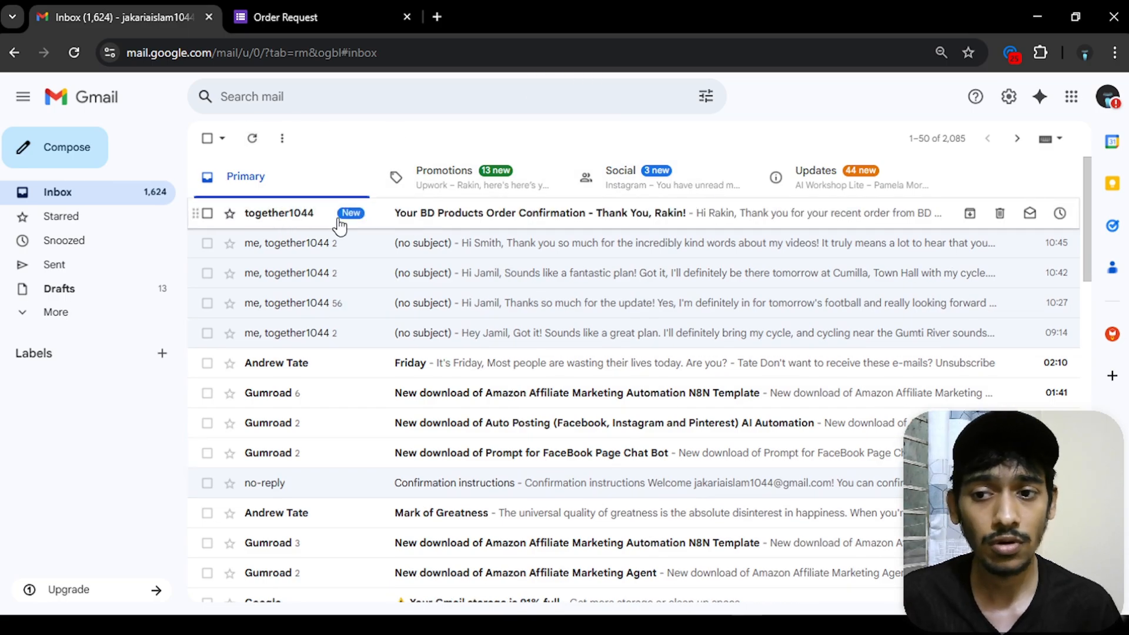
pyautogui.click(451, 229)
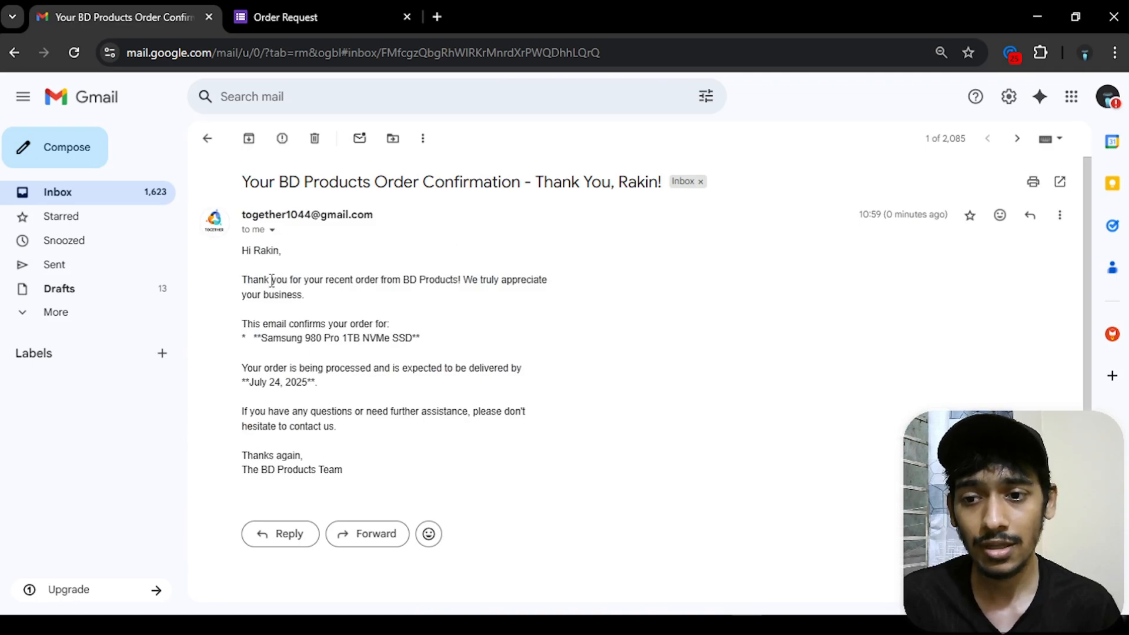
pyautogui.moveTo(431, 336); pyautogui.dragTo(247, 324)
pyautogui.click(300, 355)
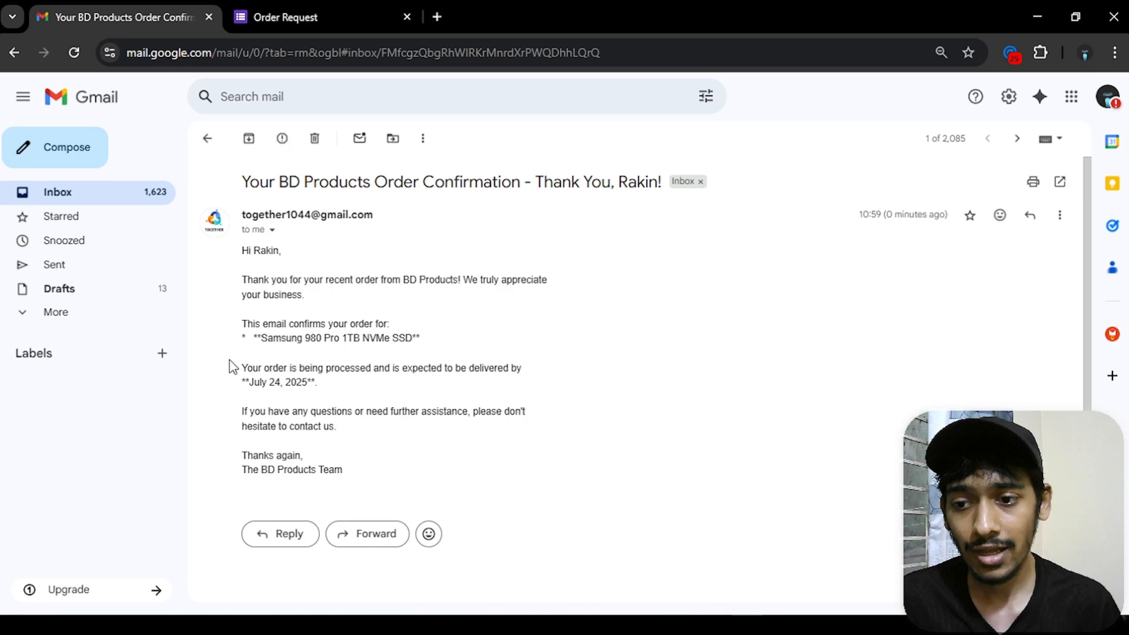
pyautogui.moveTo(246, 370); pyautogui.dragTo(410, 386)
pyautogui.click(410, 386)
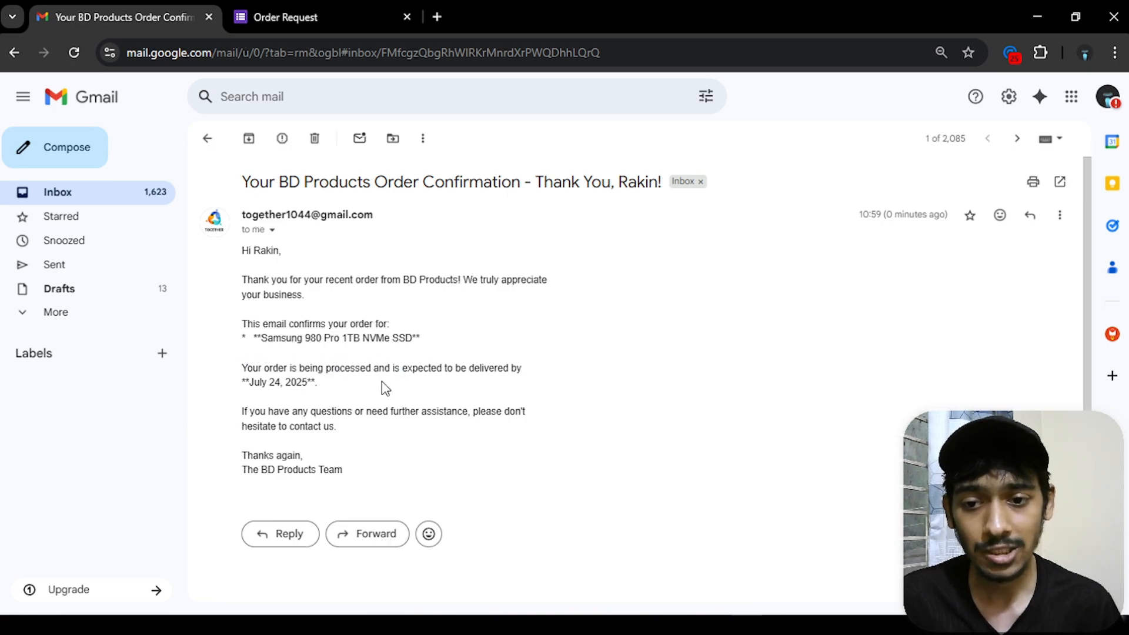
pyautogui.moveTo(333, 388); pyautogui.dragTo(351, 430)
pyautogui.click(351, 430)
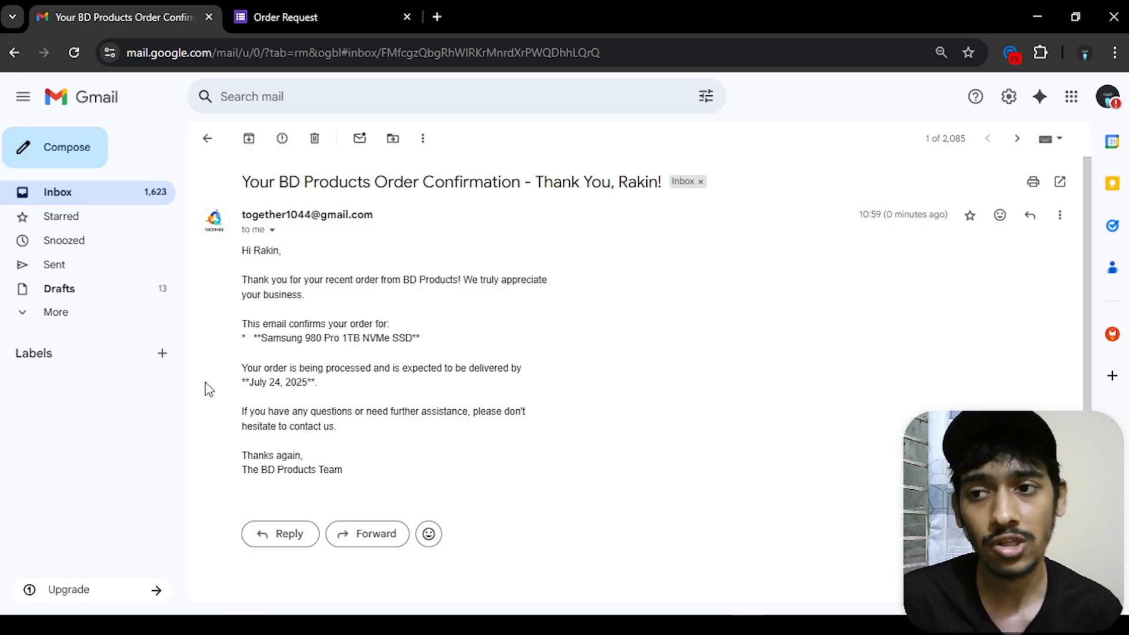
pyautogui.click(207, 139)
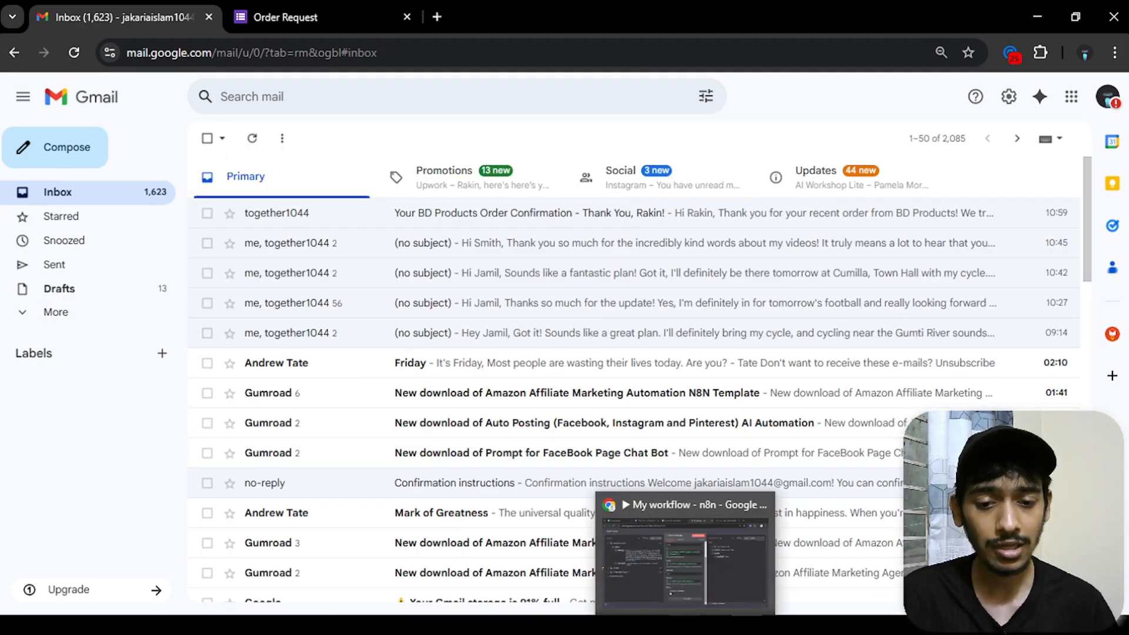
pyautogui.click(678, 599)
# - Save the workflow, rename it 'Lead Followup agent', and activate it
pyautogui.click(85, 97)
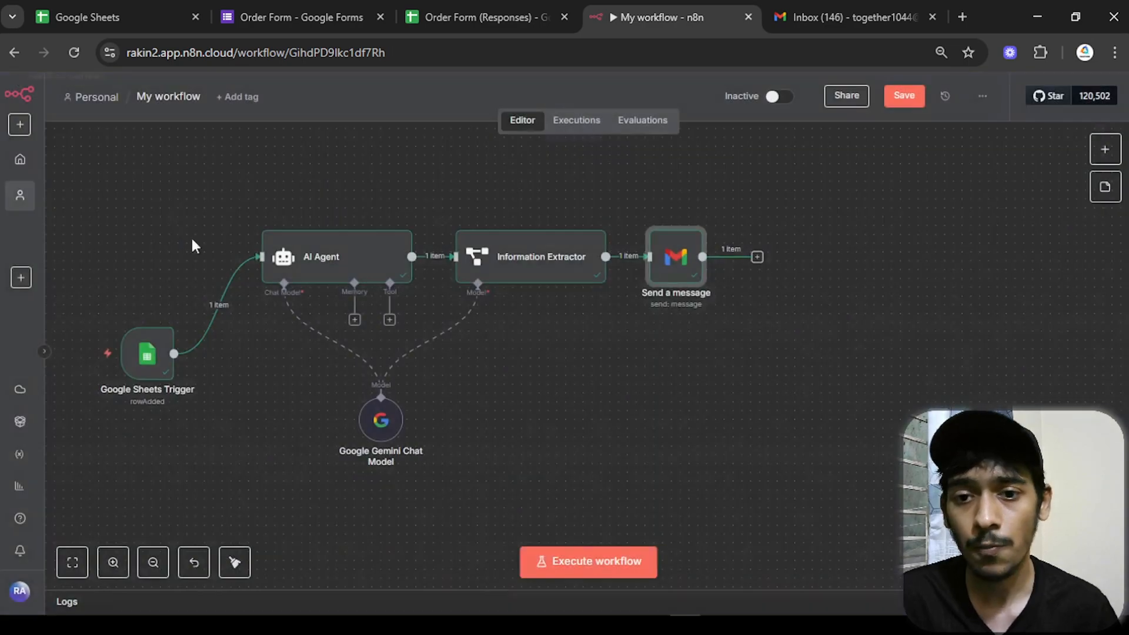
pyautogui.click(906, 100)
pyautogui.moveTo(625, 191); pyautogui.dragTo(813, 199)
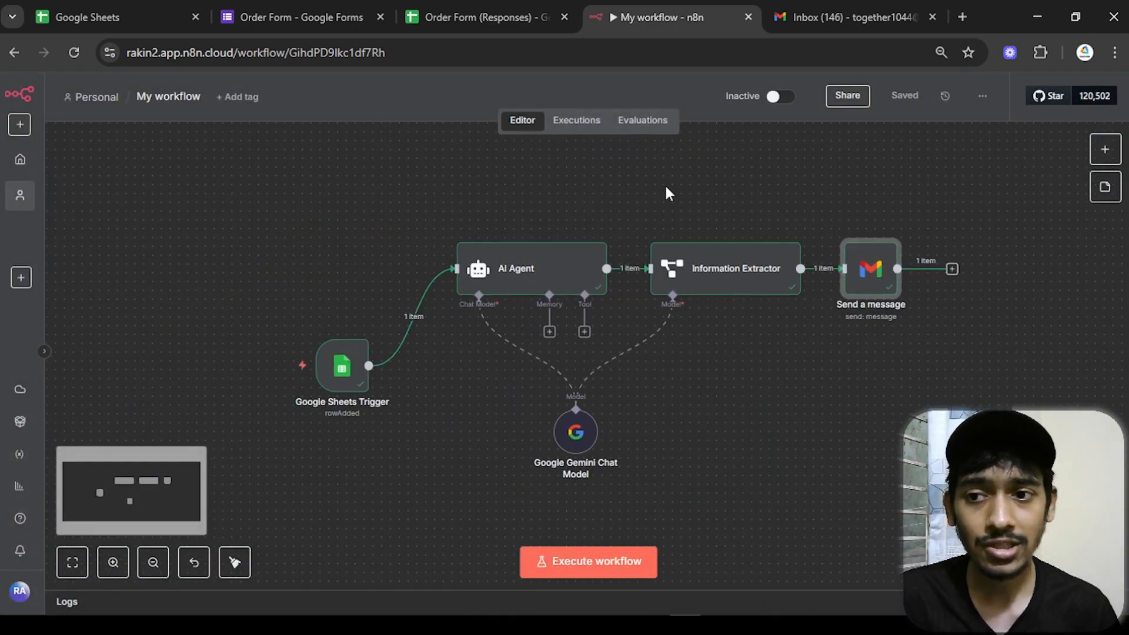
pyautogui.click(165, 98)
pyautogui.write('L')
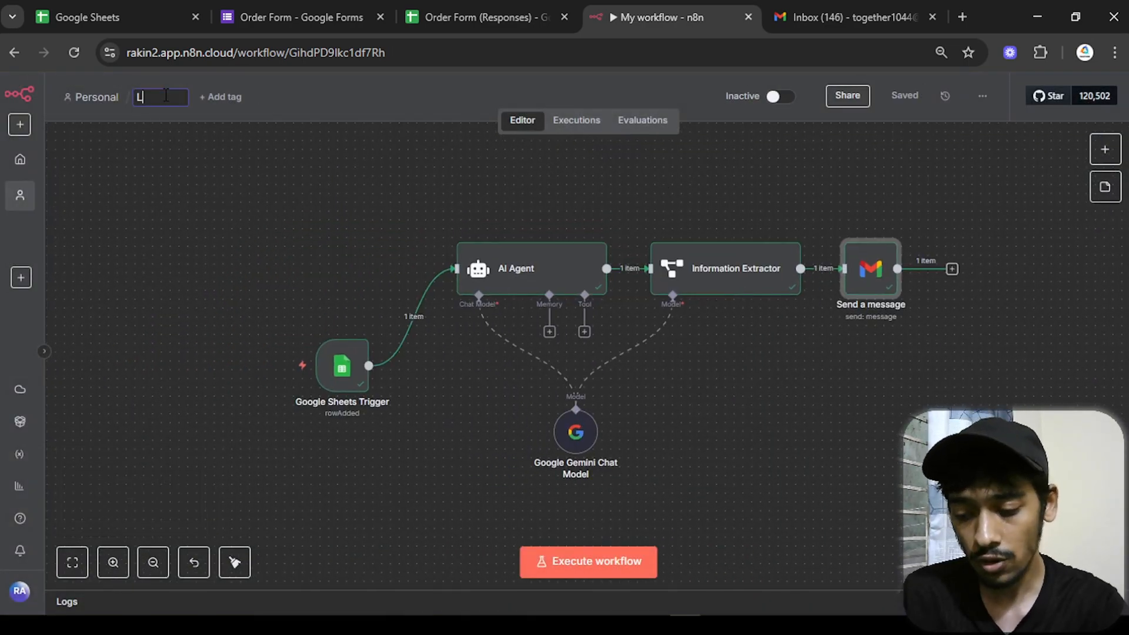
pyautogui.write('ead Followup agent')
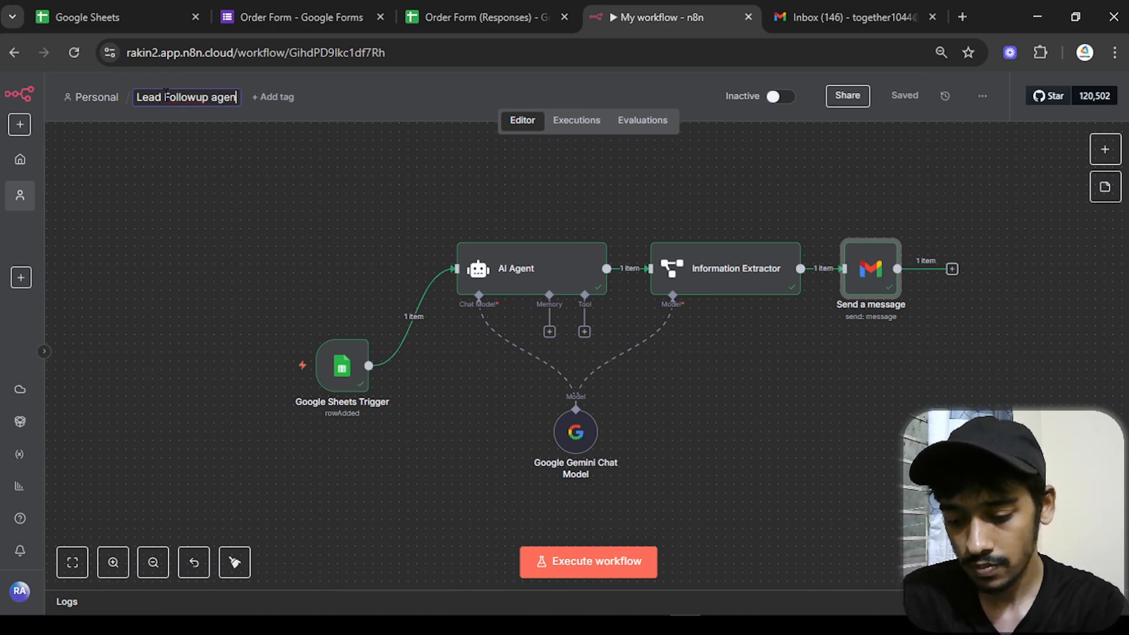
pyautogui.click(297, 192)
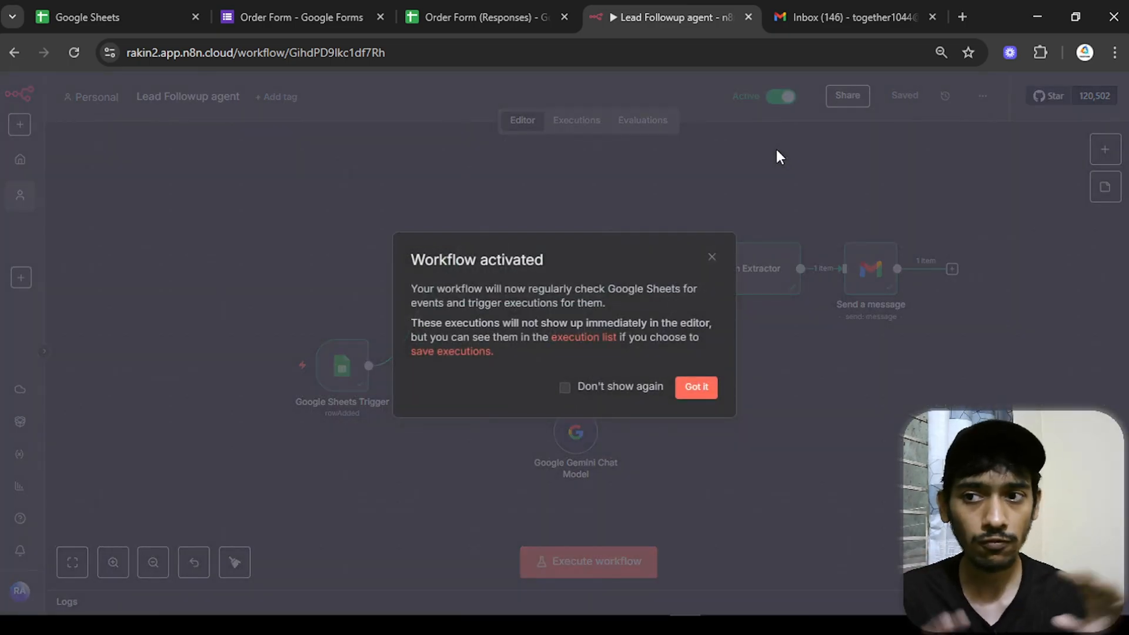
pyautogui.click(713, 396)
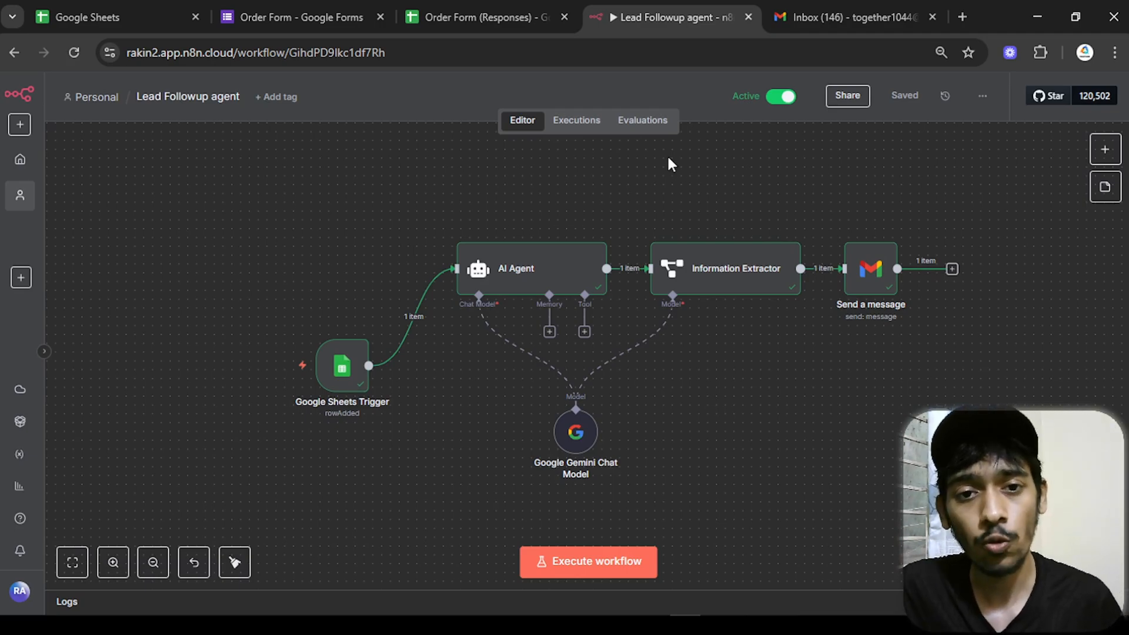
pyautogui.click(80, 50)
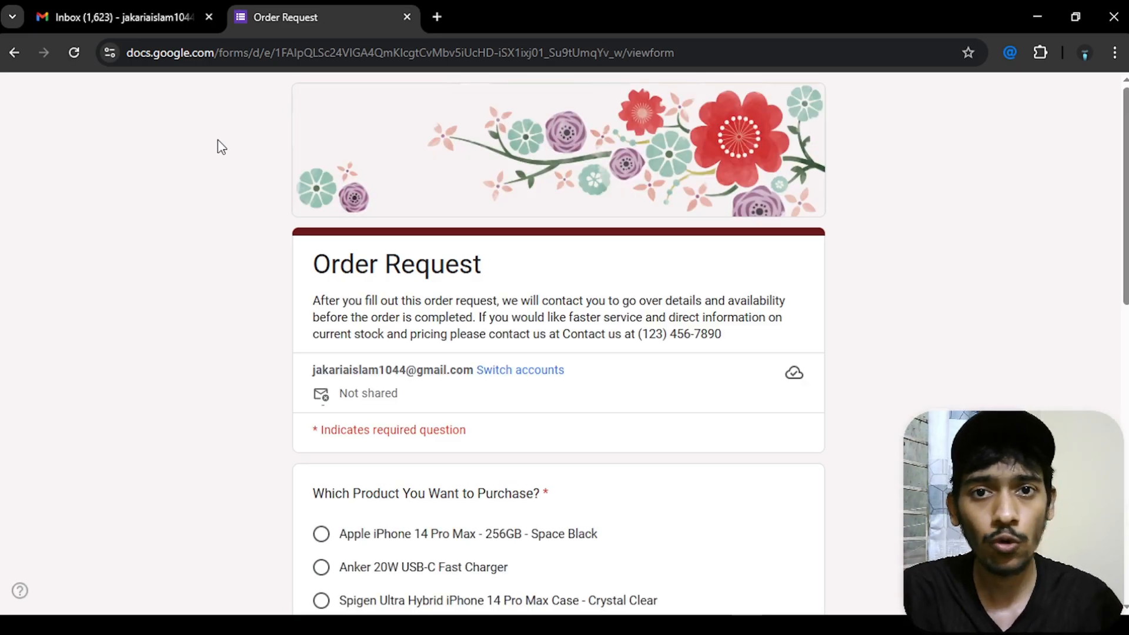
# - Select Apple iPhone 14 Pro Max on the Order Request form and enter the customer's name
pyautogui.scroll(-3, 305, 323)
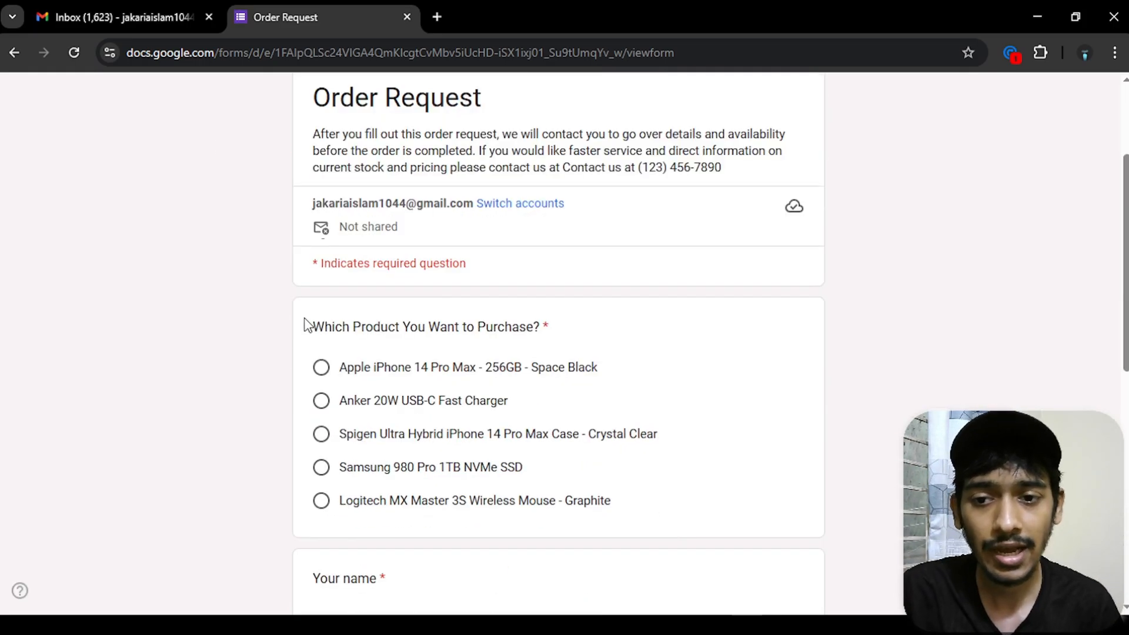
pyautogui.click(321, 367)
pyautogui.scroll(-3, 586, 371)
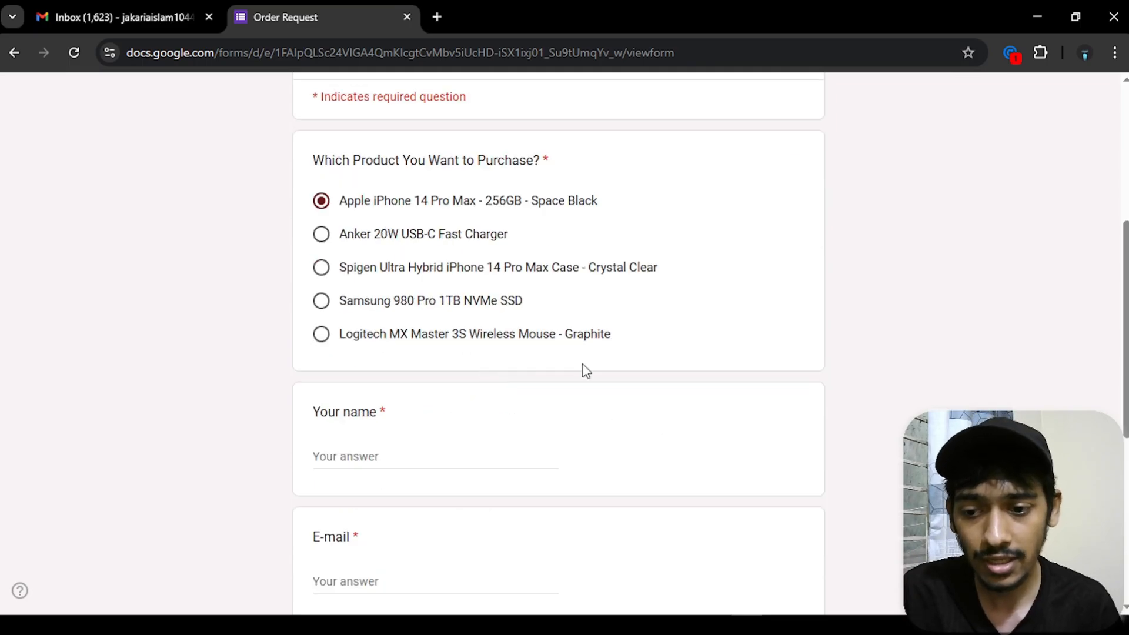
pyautogui.click(416, 442)
pyautogui.write('Jakaria')
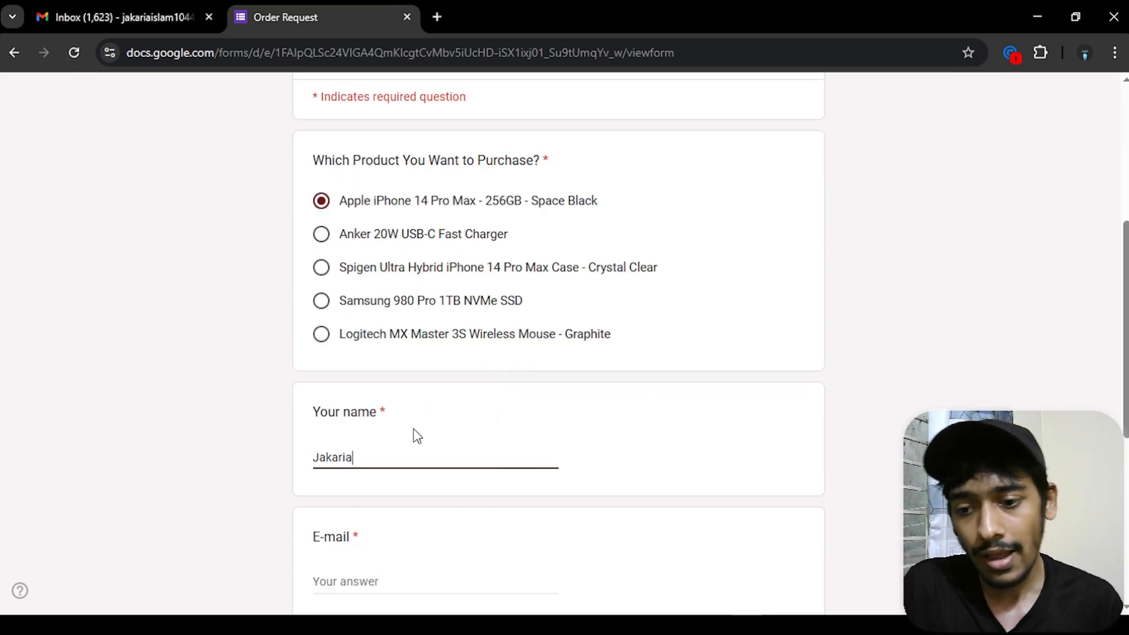
# - Fill in the customer's e-mail and delivery address, then submit the order request
pyautogui.scroll(-3, 417, 437)
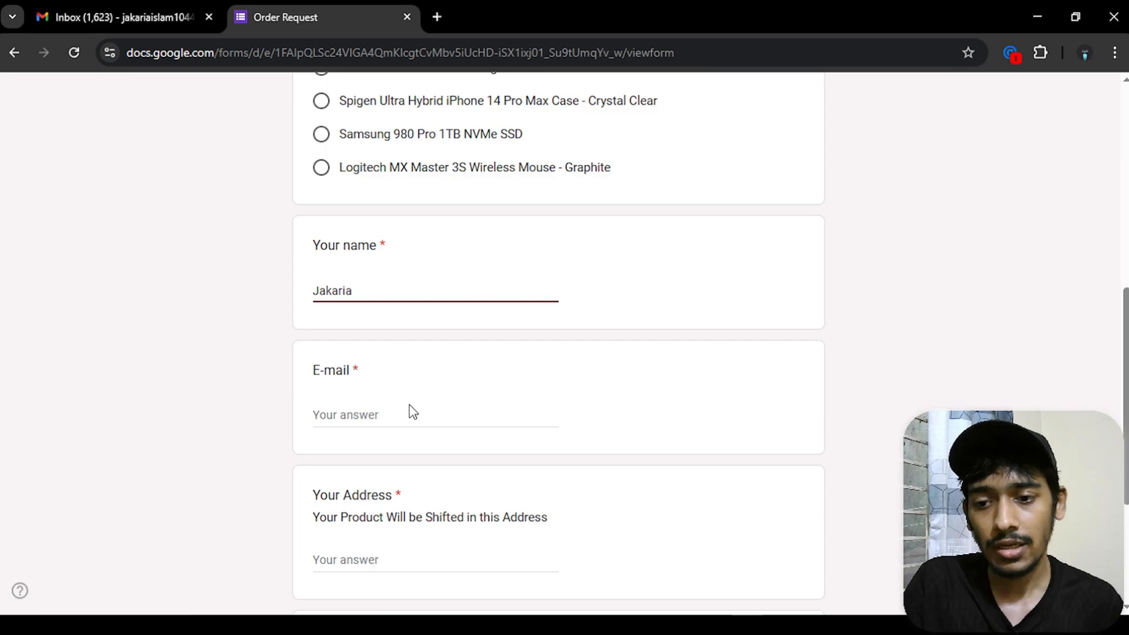
pyautogui.click(398, 408)
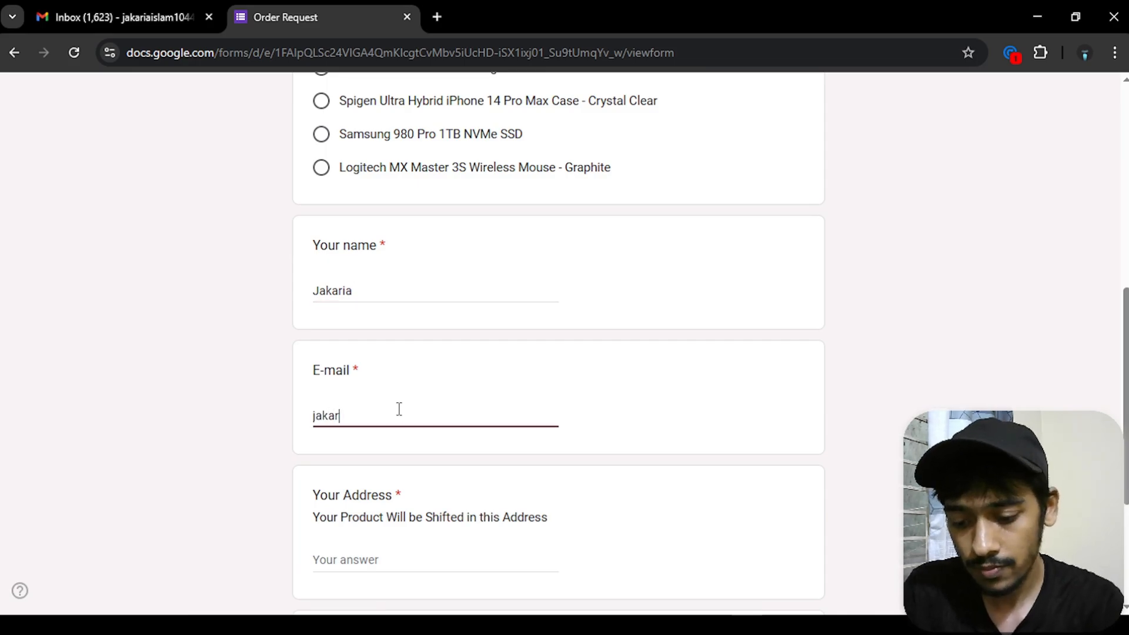
pyautogui.scroll(-3, 399, 409)
pyautogui.click(396, 393)
pyautogui.write('New York, 45 th street')
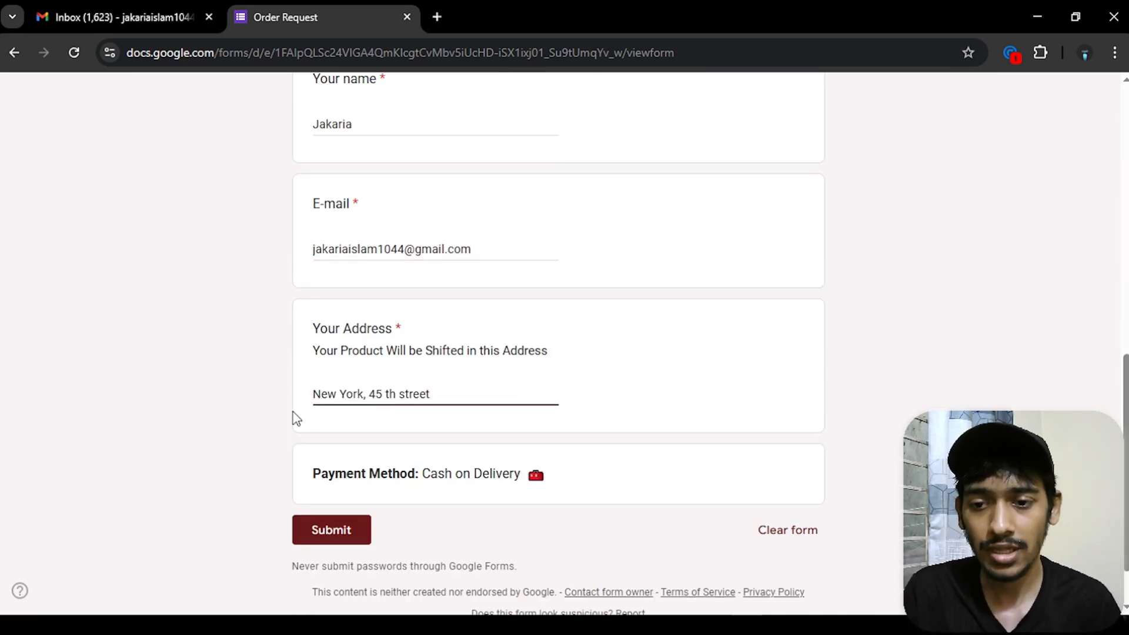
pyautogui.moveTo(311, 473); pyautogui.dragTo(590, 484)
pyautogui.click(467, 494)
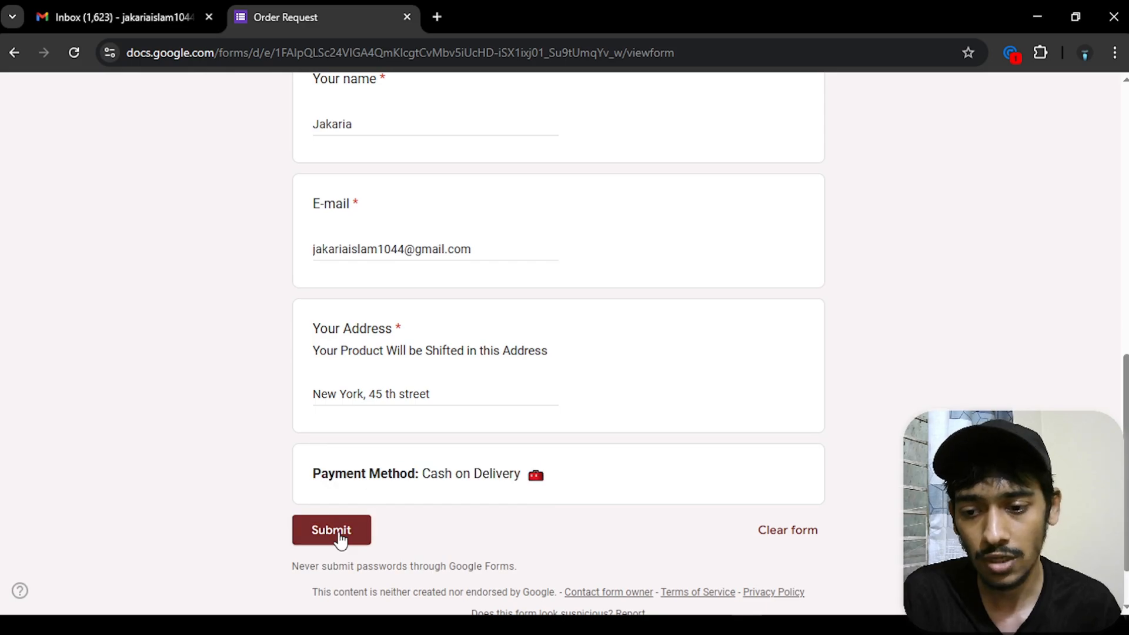
pyautogui.click(333, 531)
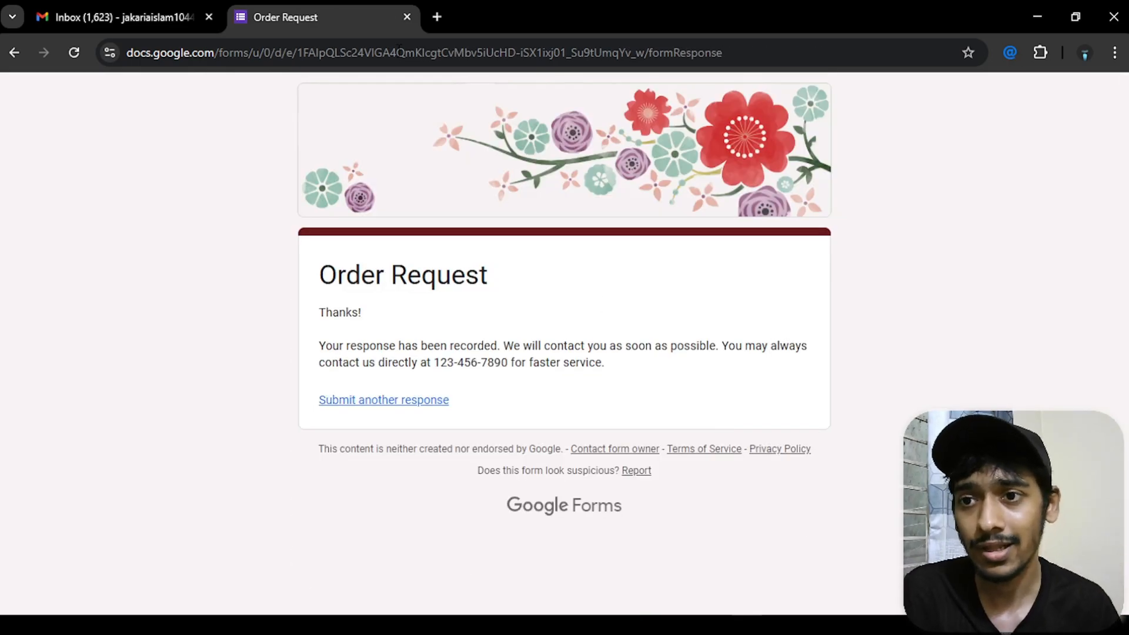
# - Reload Gmail and open the newest BD Products iPhone 14 Pro Max order confirmation
pyautogui.click(196, 8)
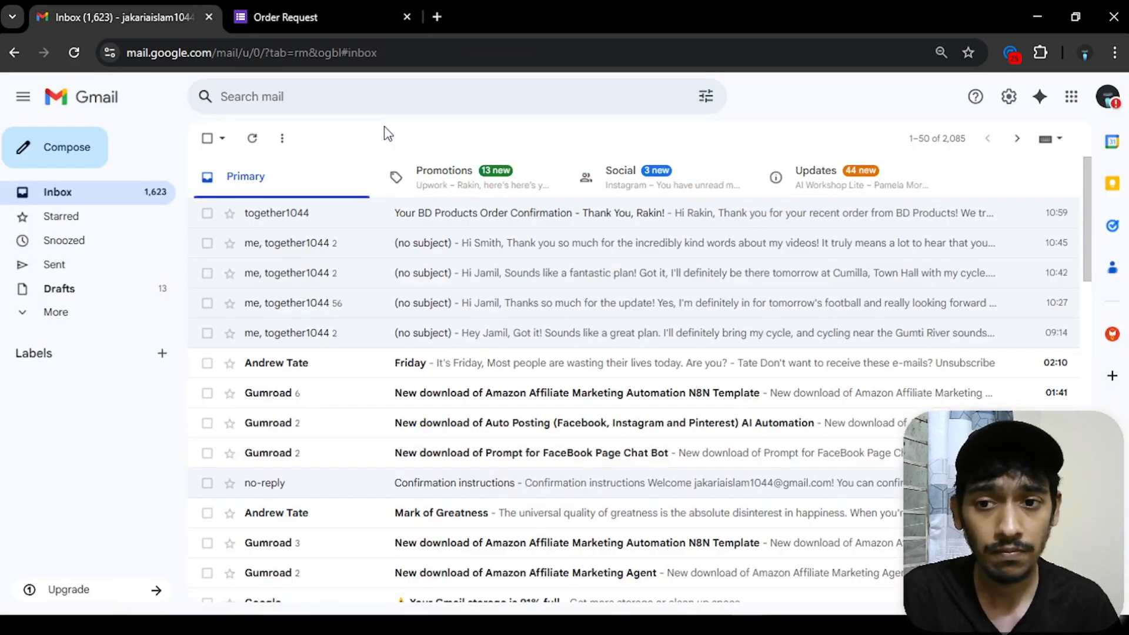
pyautogui.click(252, 138)
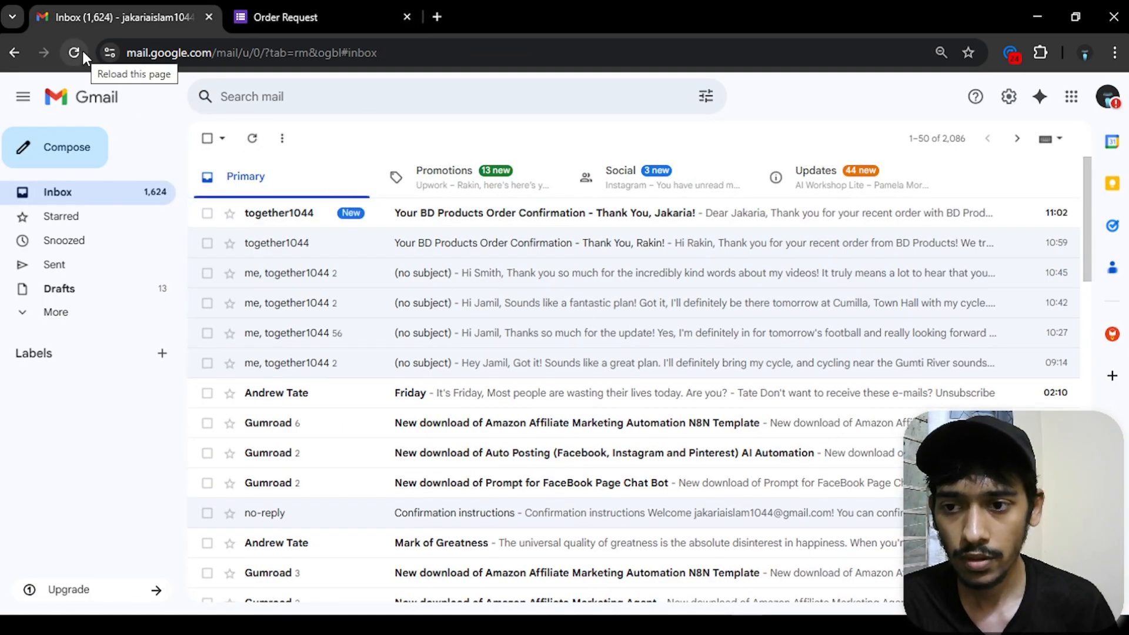
pyautogui.click(436, 212)
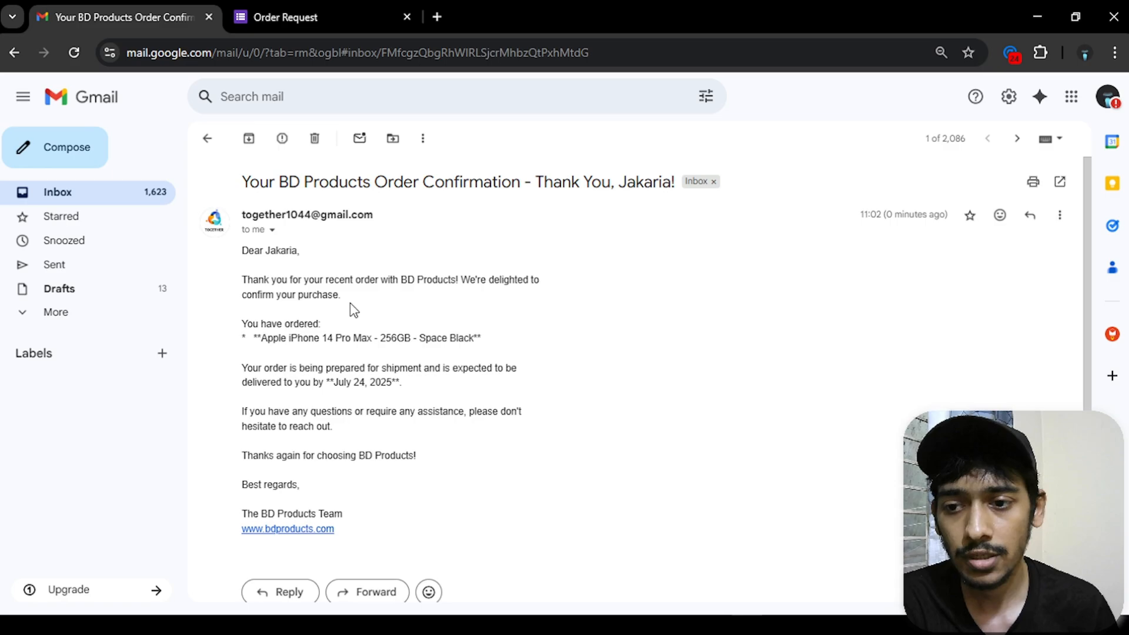
pyautogui.moveTo(240, 329); pyautogui.dragTo(449, 339)
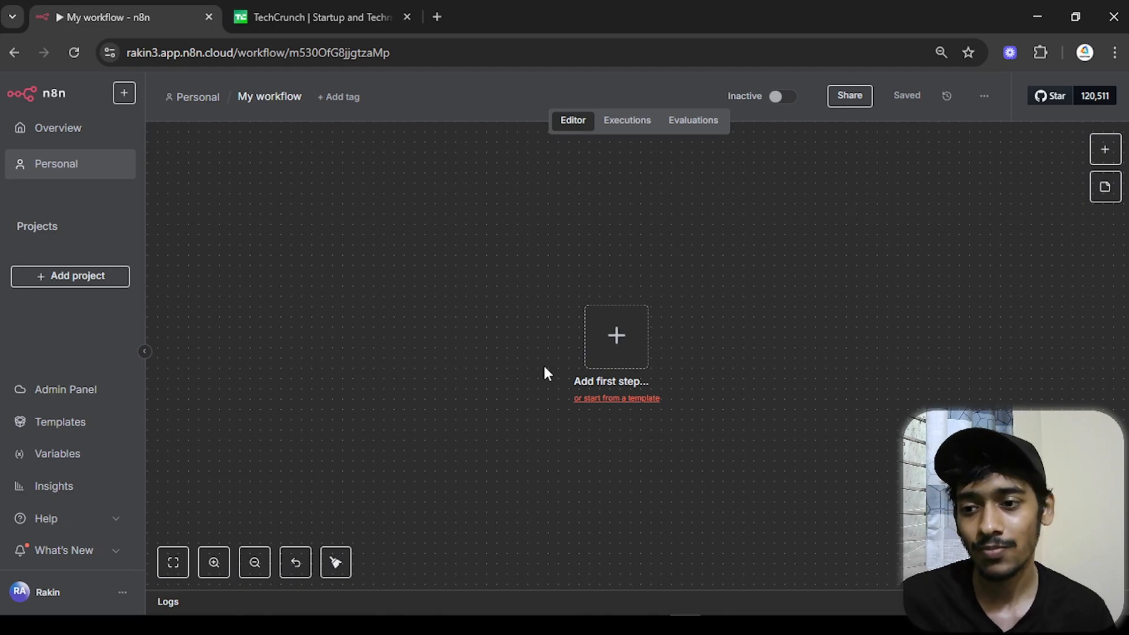
# - Collapse the sidebar and add an RSS Feed Trigger, searched as 'rss', as the first node
pyautogui.click(144, 352)
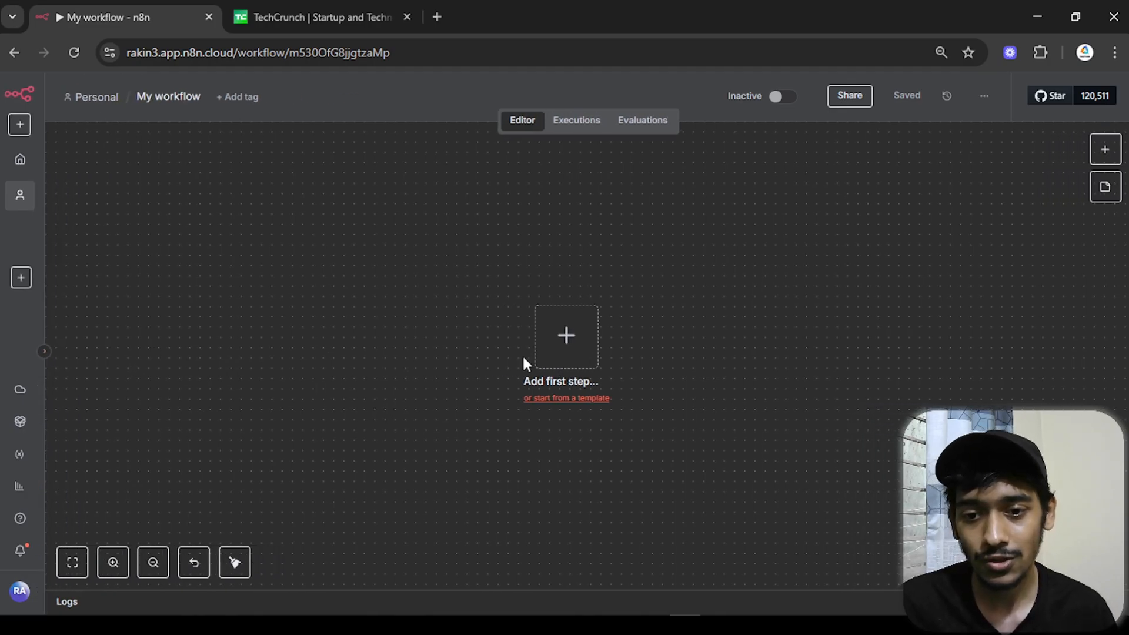
pyautogui.click(558, 365)
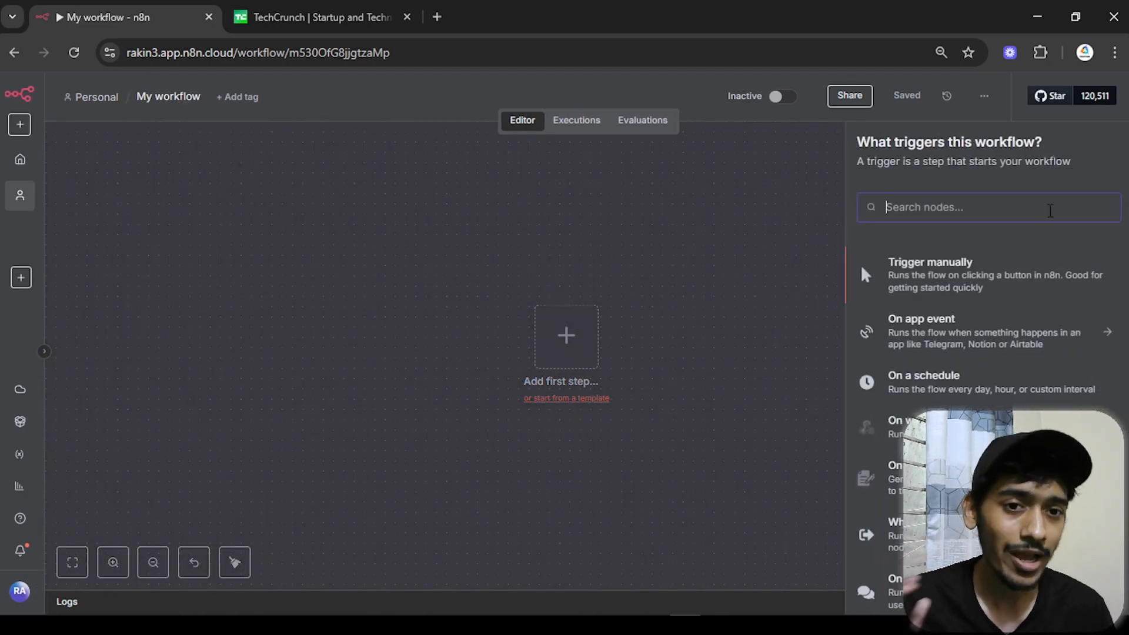
pyautogui.write('rss')
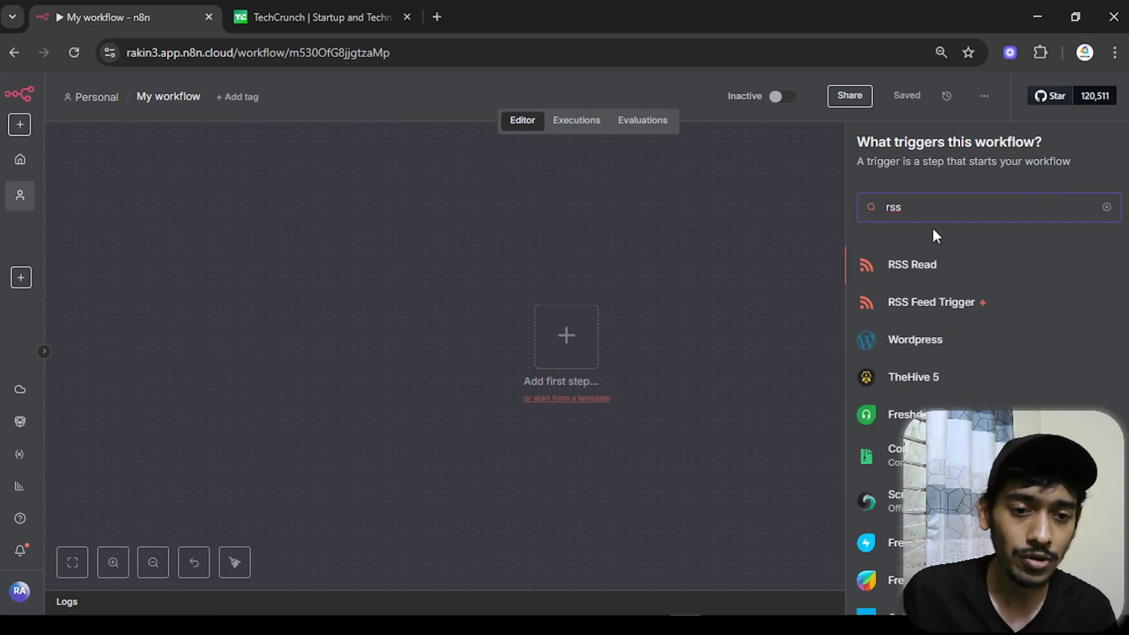
pyautogui.click(897, 316)
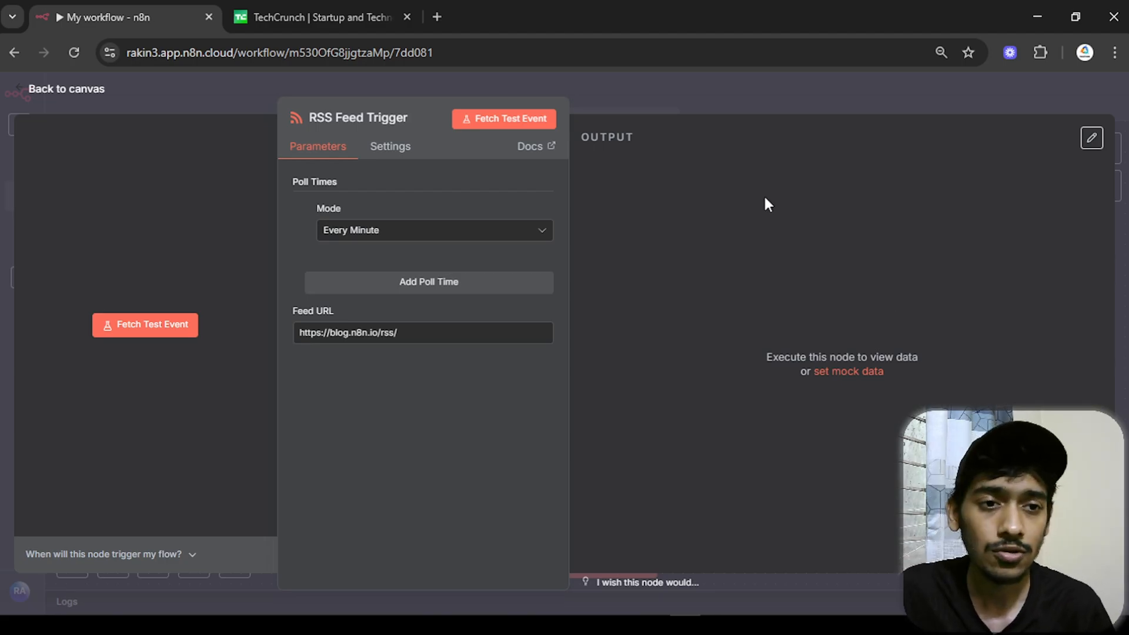
pyautogui.click(353, 9)
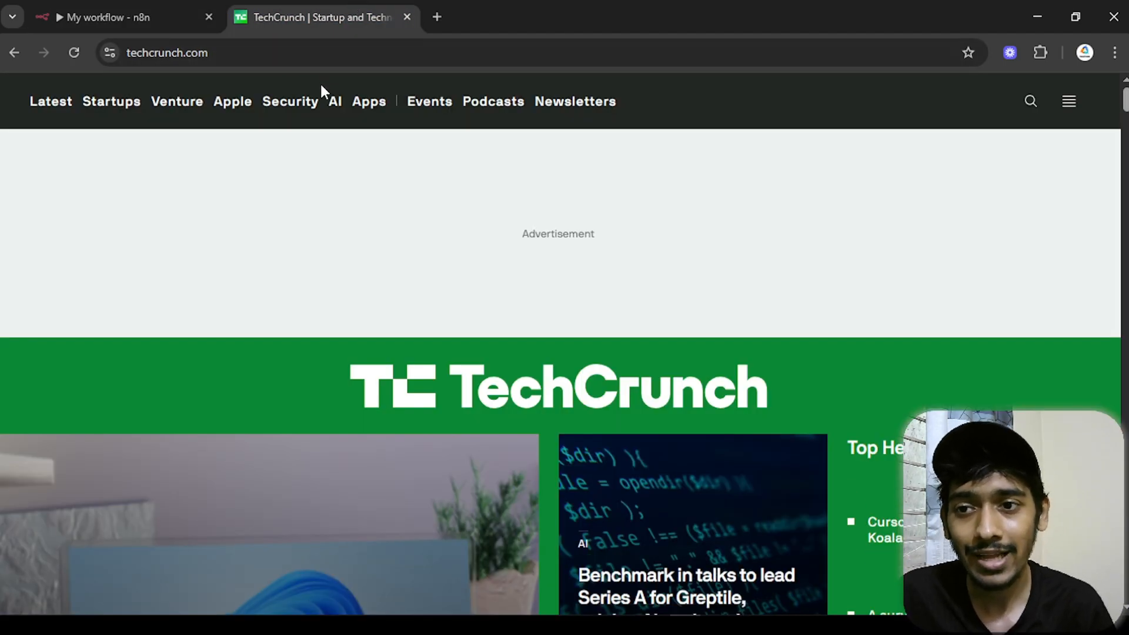
pyautogui.scroll(-5, 1114, 157)
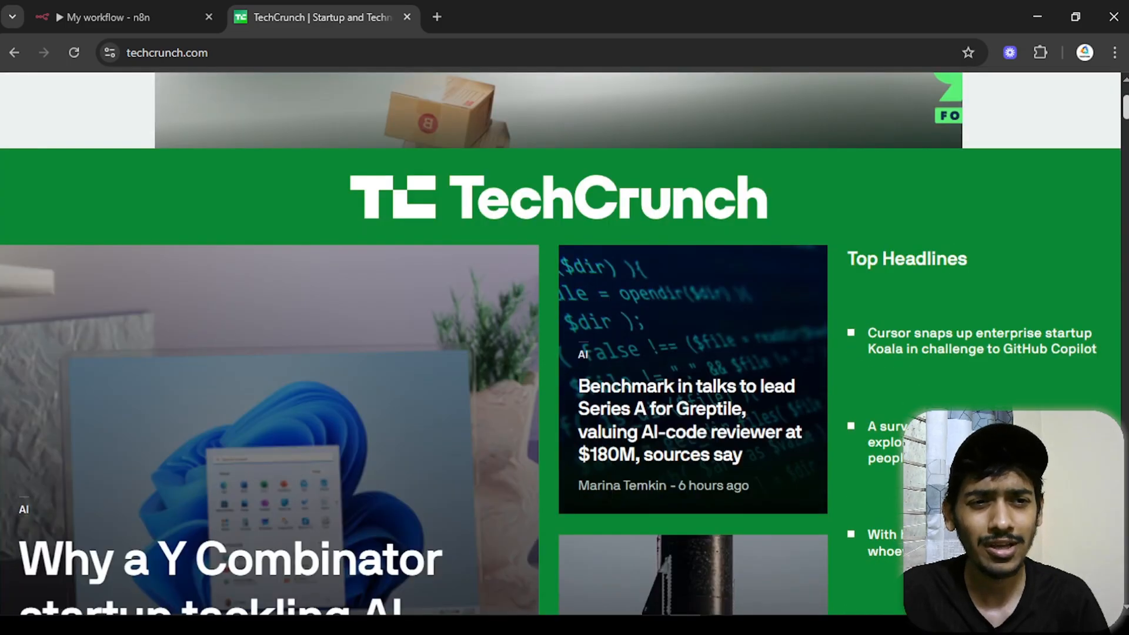
pyautogui.scroll(5, 1113, 157)
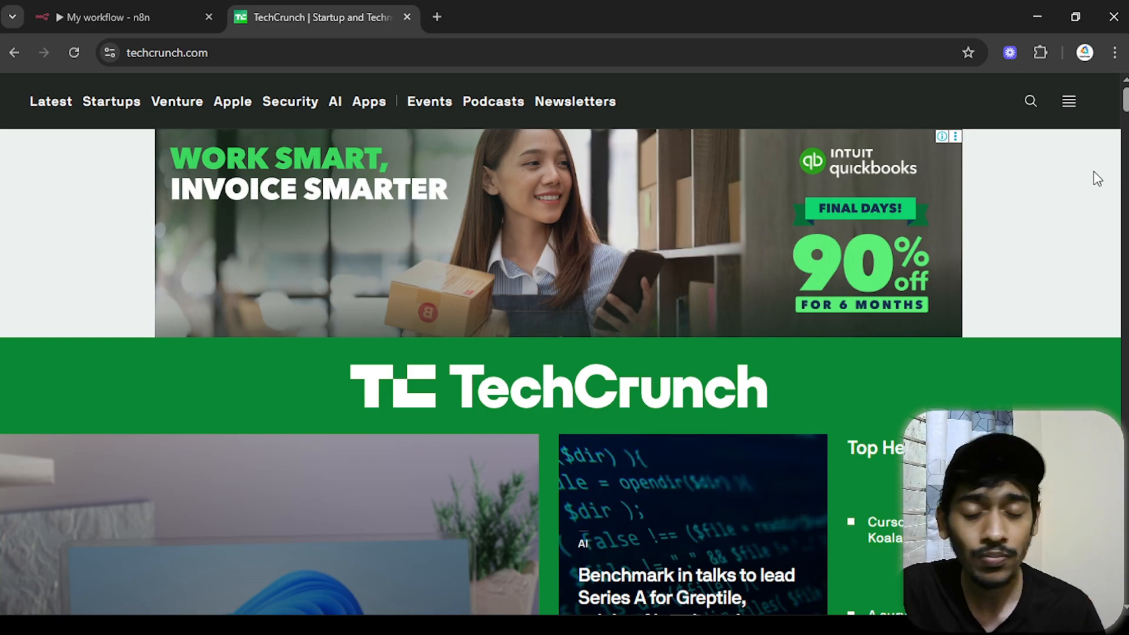
pyautogui.scroll(-10, 1094, 176)
pyautogui.scroll(-4, 1004, 312)
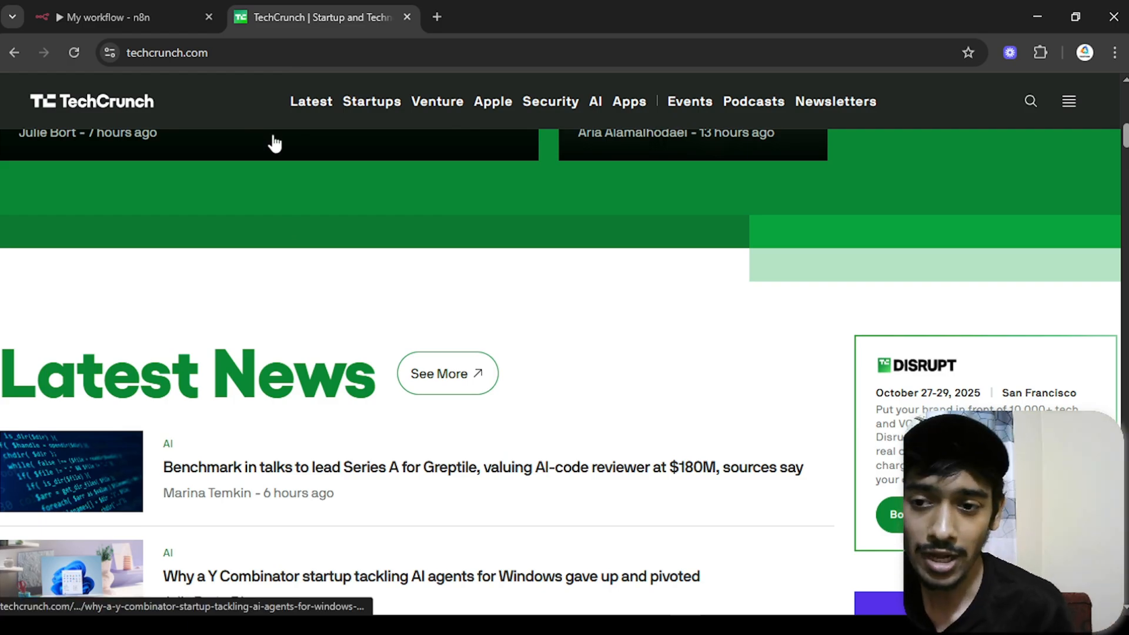
pyautogui.scroll(6, 275, 144)
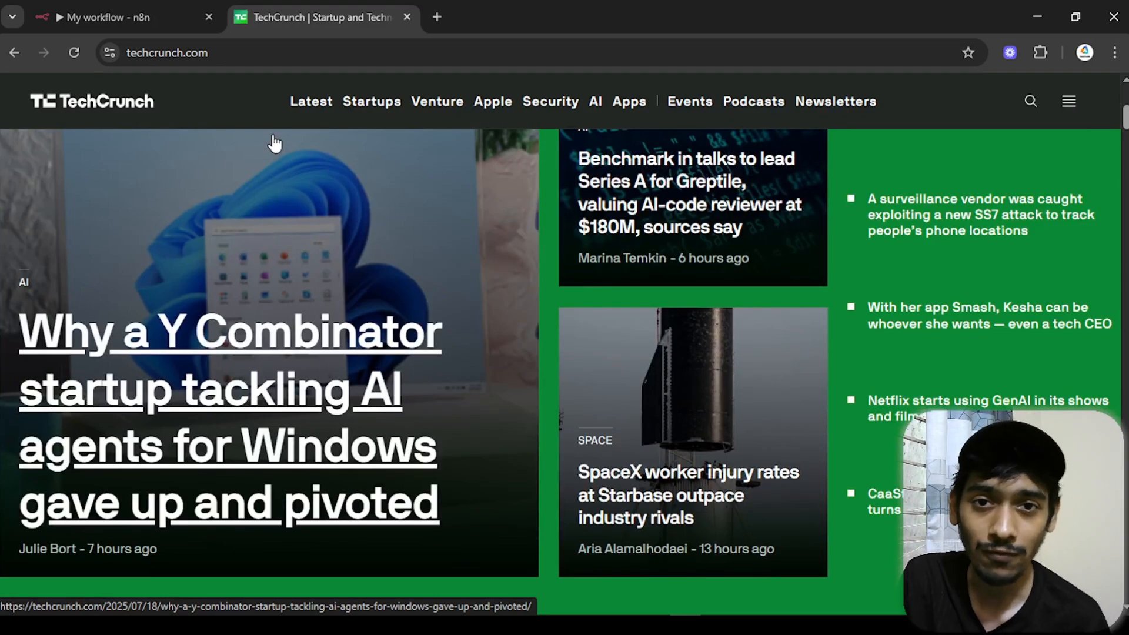
pyautogui.scroll(6, 265, 138)
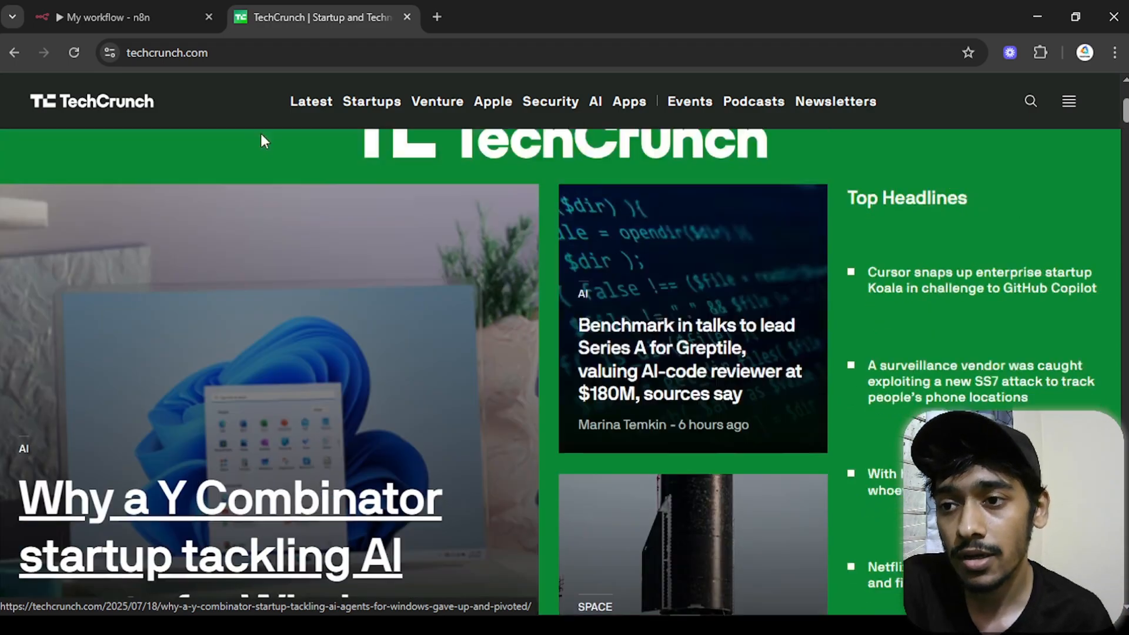
pyautogui.click(258, 57)
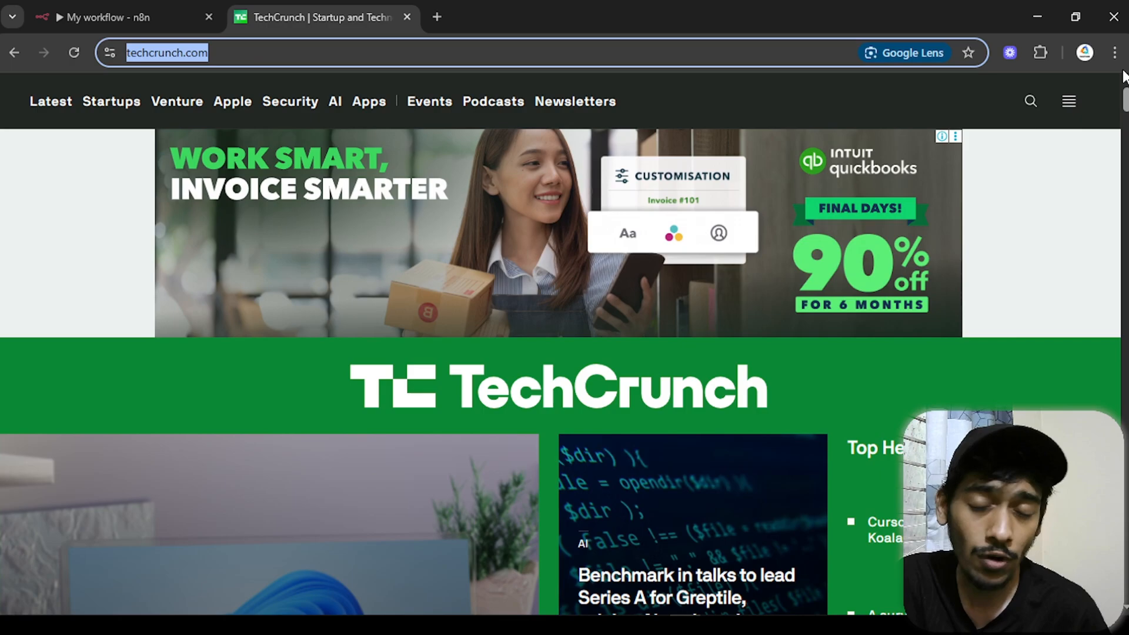
pyautogui.click(404, 59)
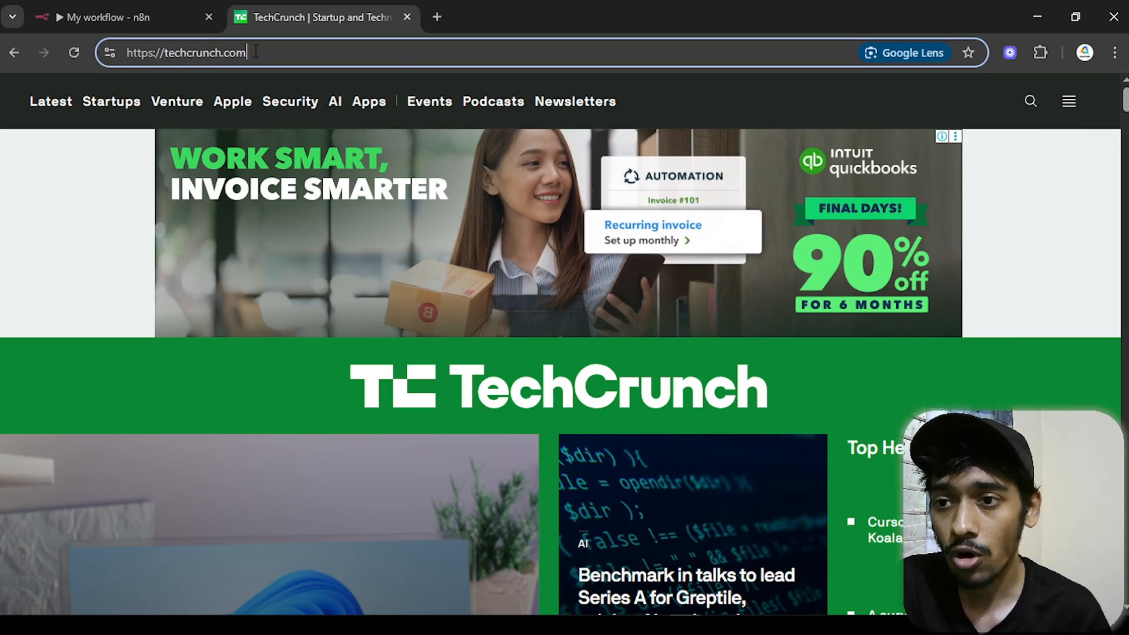
pyautogui.moveTo(247, 54); pyautogui.dragTo(120, 58)
pyautogui.hotkey('ctrl', 'c')
pyautogui.click(116, 9)
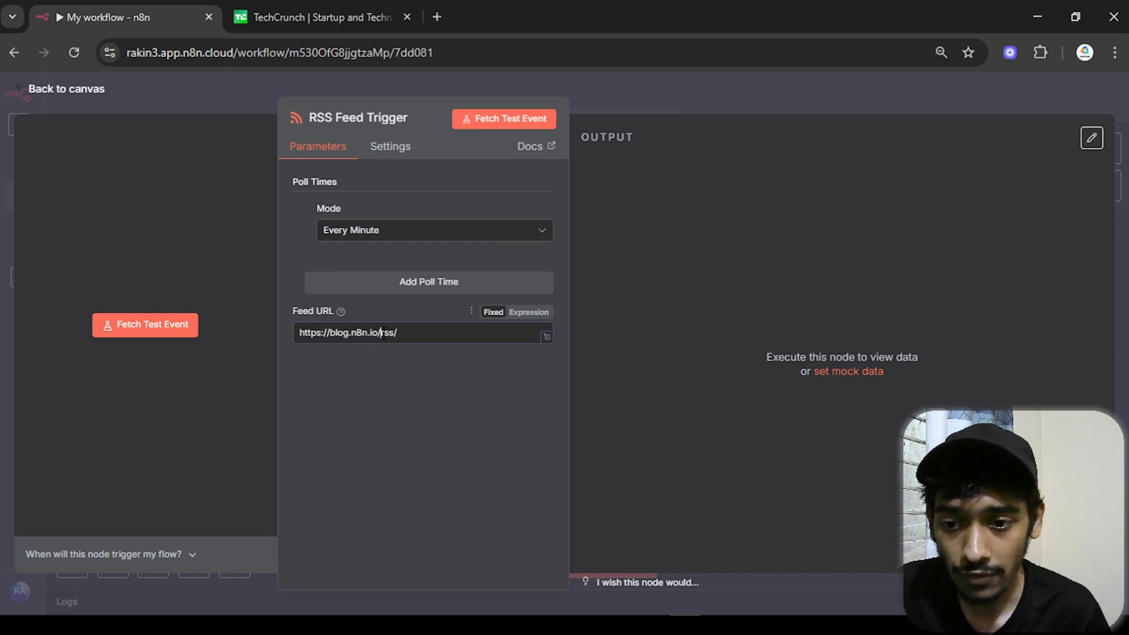
pyautogui.moveTo(381, 333); pyautogui.dragTo(285, 336)
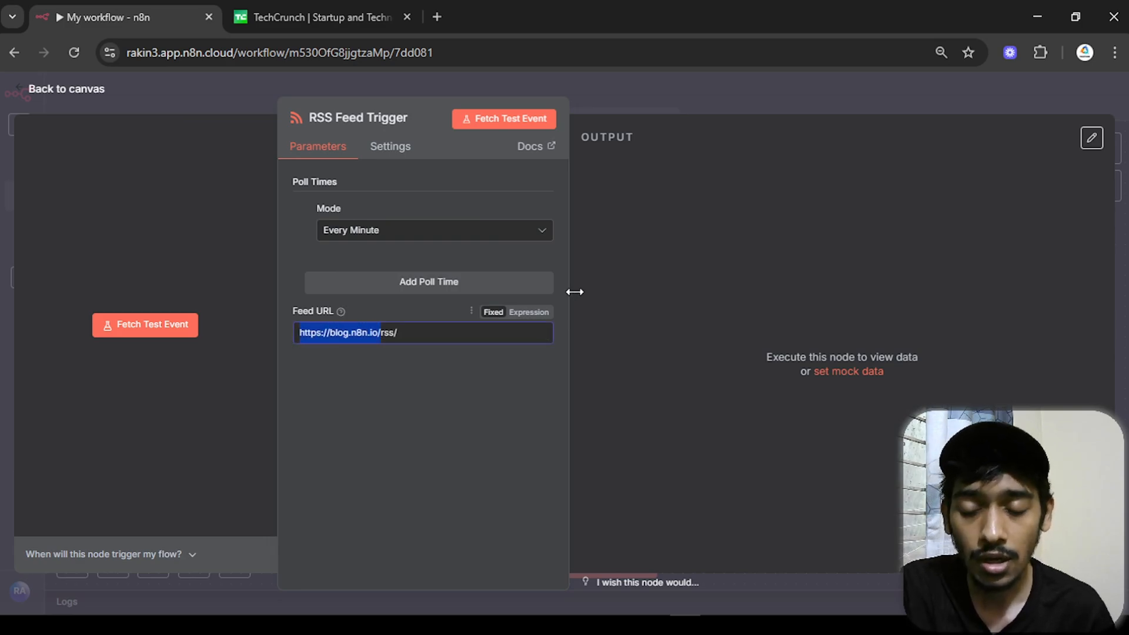
pyautogui.press('BackSpace')
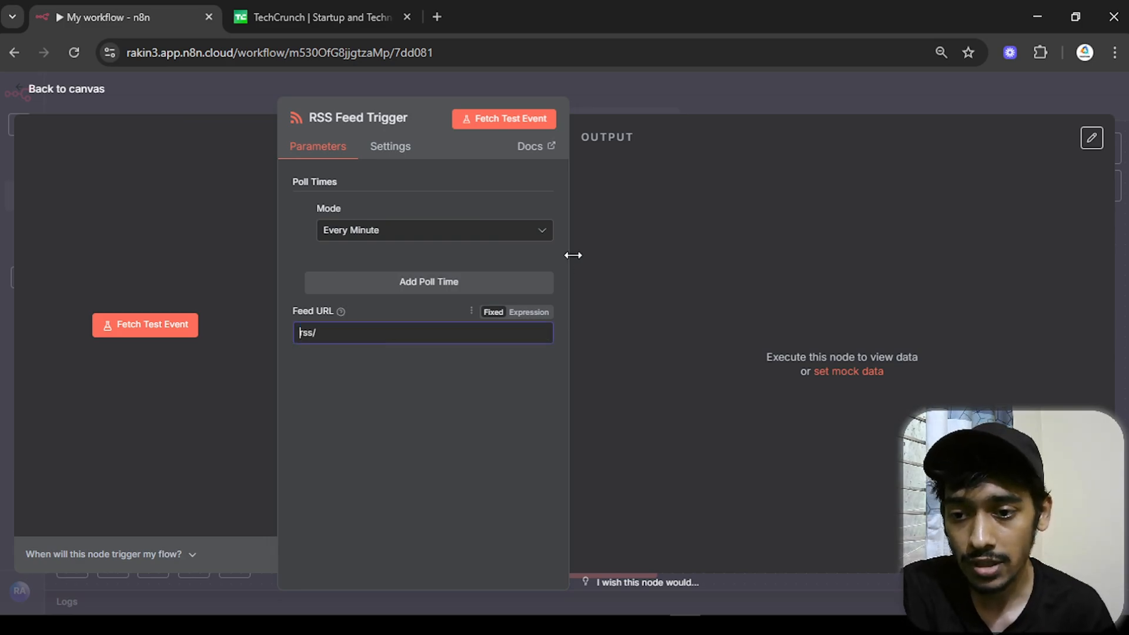
pyautogui.hotkey('ctrl', 'v')
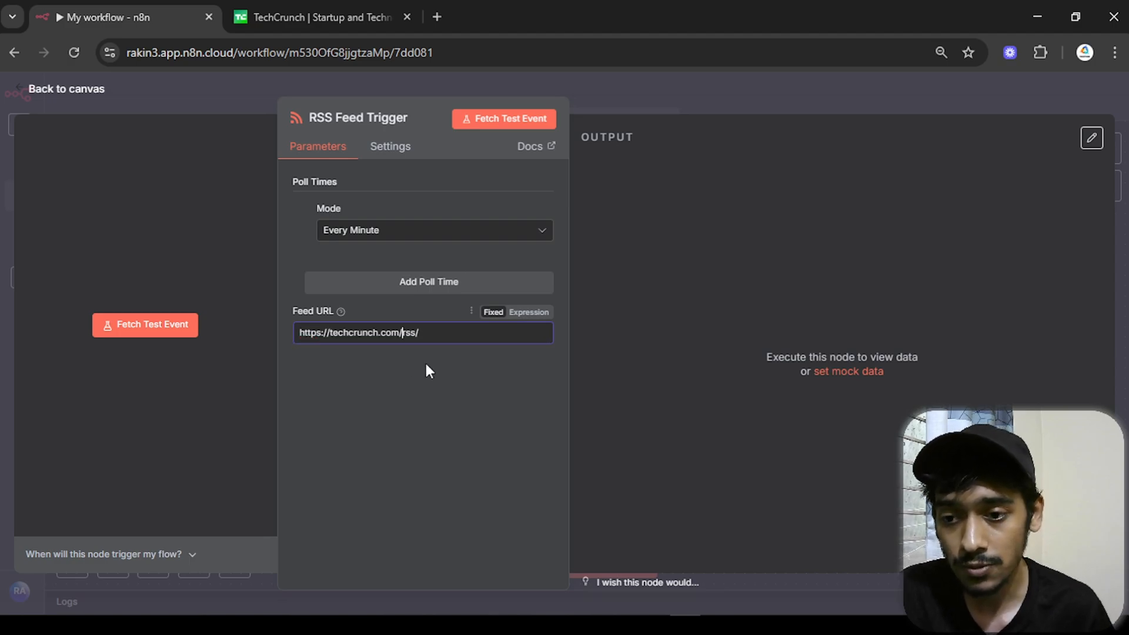
pyautogui.moveTo(425, 337); pyautogui.dragTo(402, 337)
pyautogui.click(402, 337)
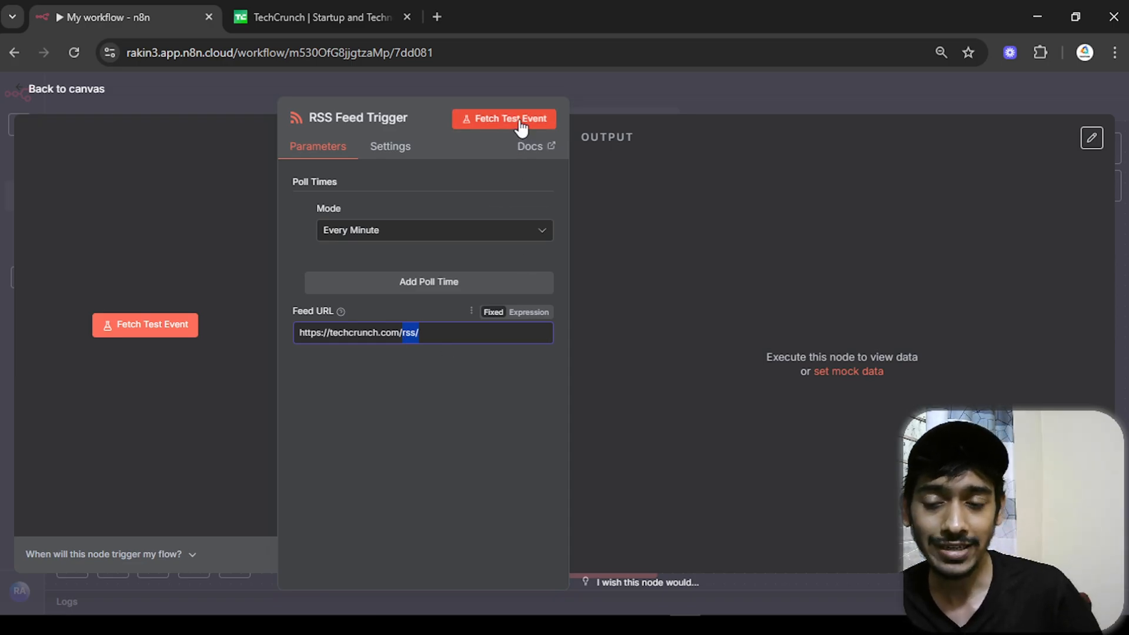
pyautogui.click(308, 15)
pyautogui.scroll(-8, 385, 497)
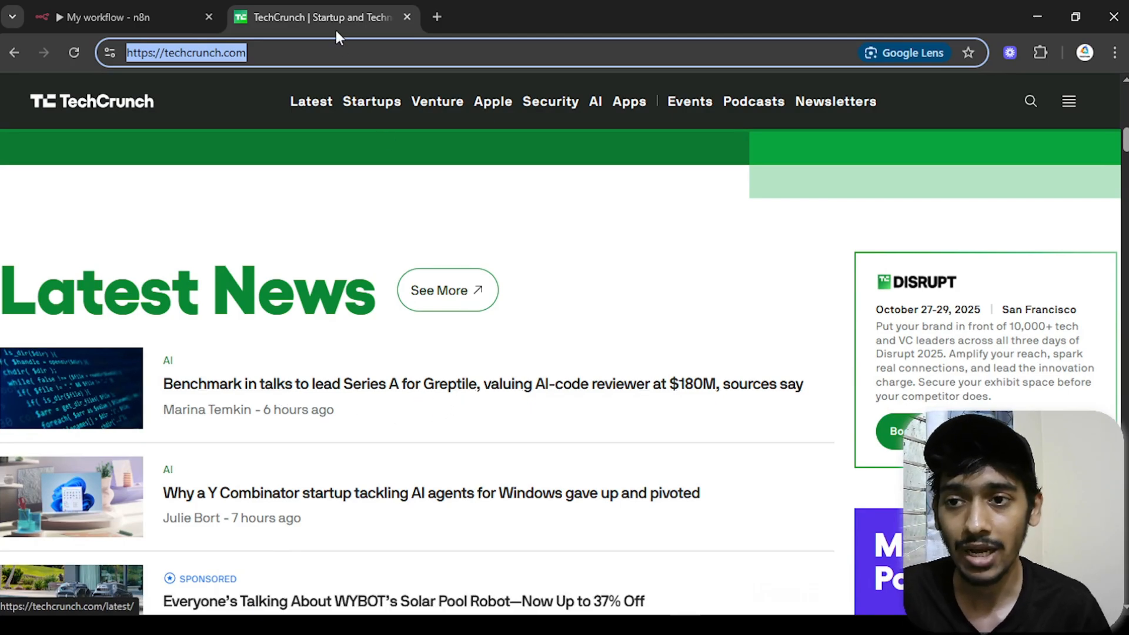
pyautogui.click(176, 7)
# - Fetch a test event and compare the returned Benchmark–Greptile article with TechCrunch's site
pyautogui.click(514, 122)
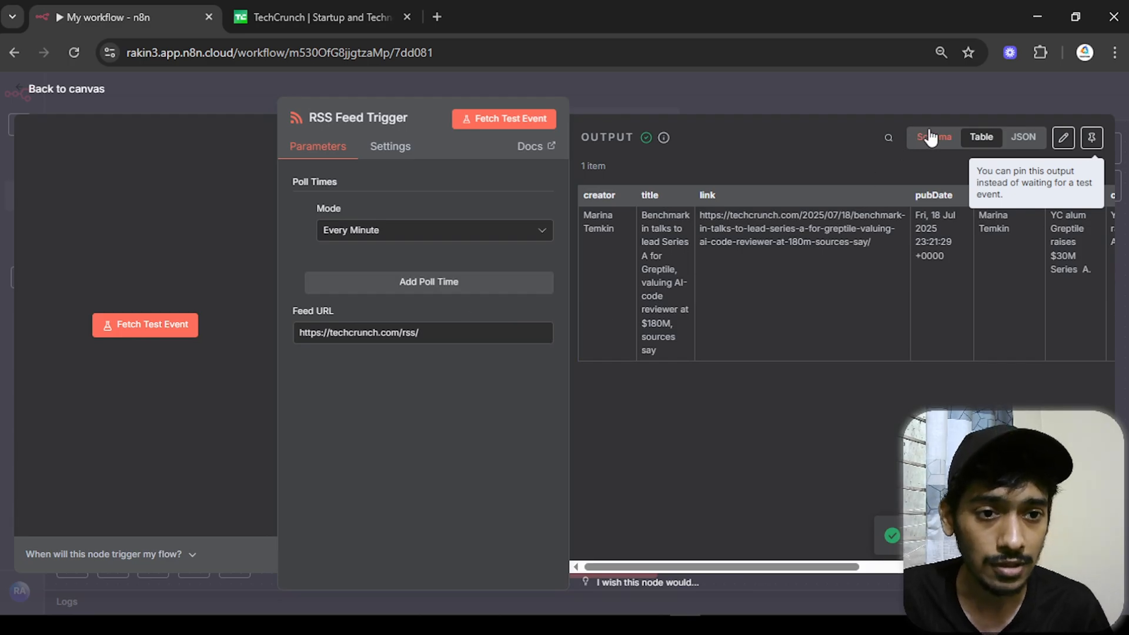
pyautogui.click(927, 137)
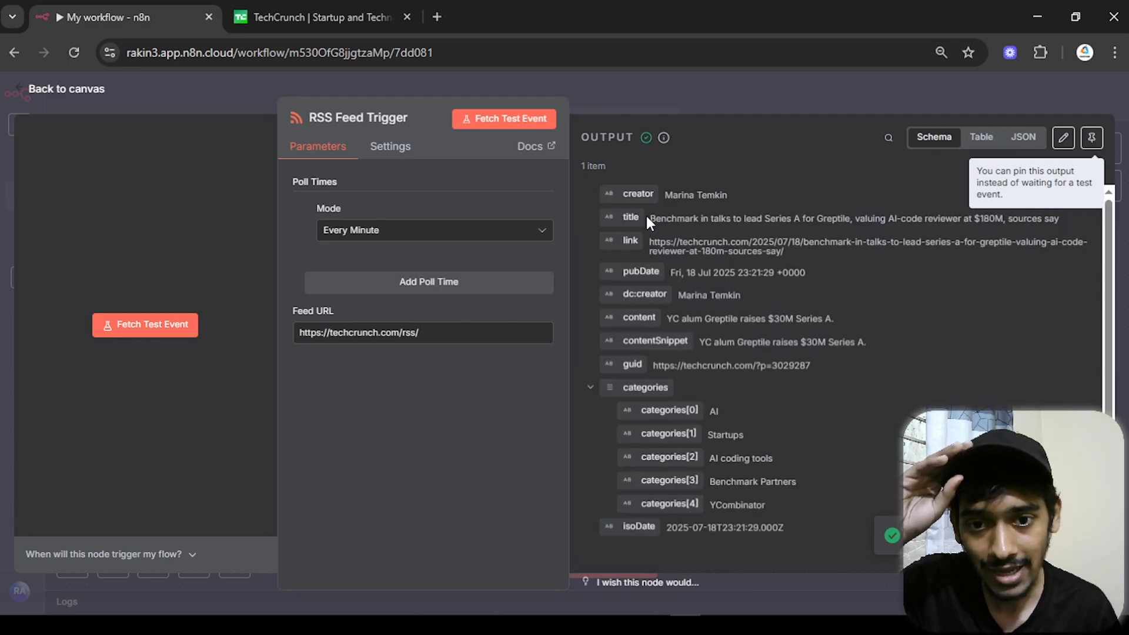
pyautogui.moveTo(652, 218); pyautogui.dragTo(1047, 222)
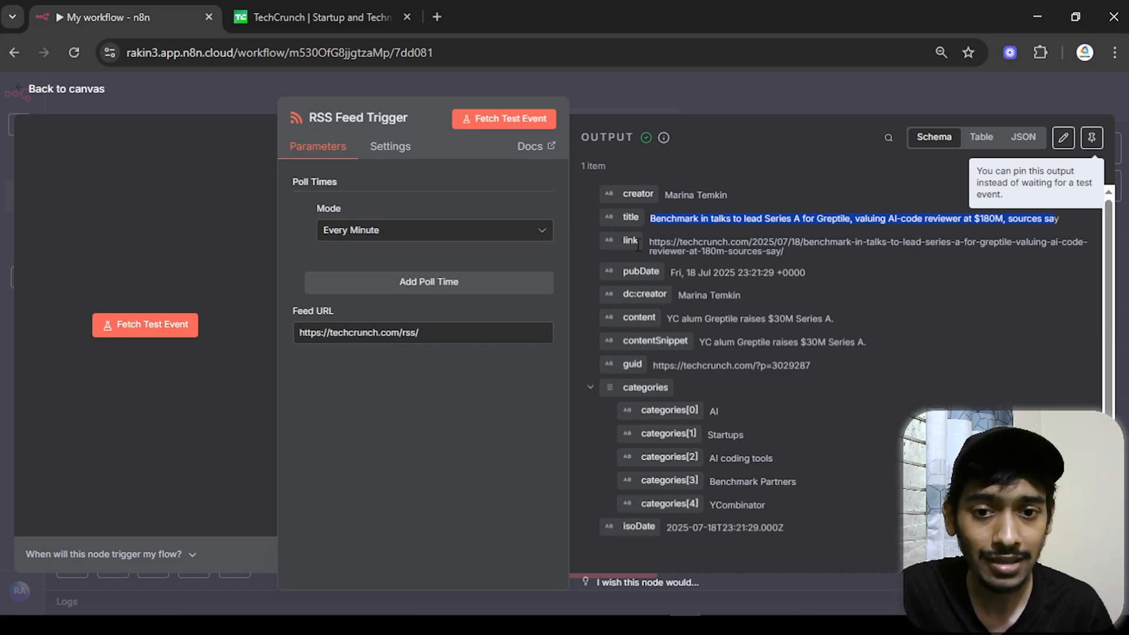
pyautogui.moveTo(650, 241); pyautogui.dragTo(789, 252)
pyautogui.click(310, 13)
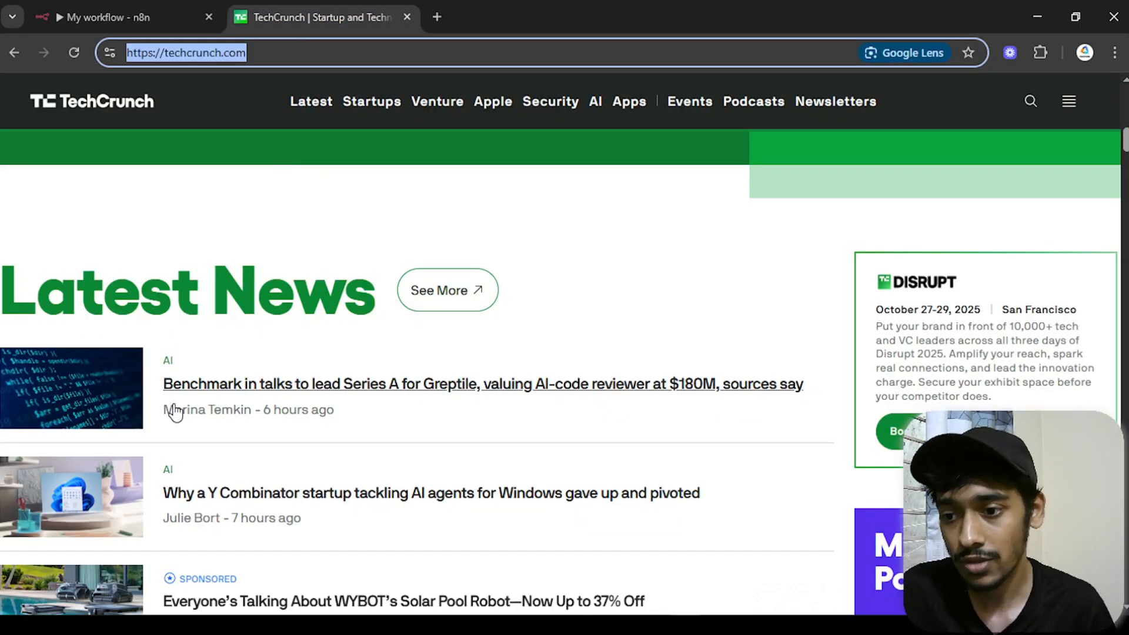
pyautogui.click(181, 384)
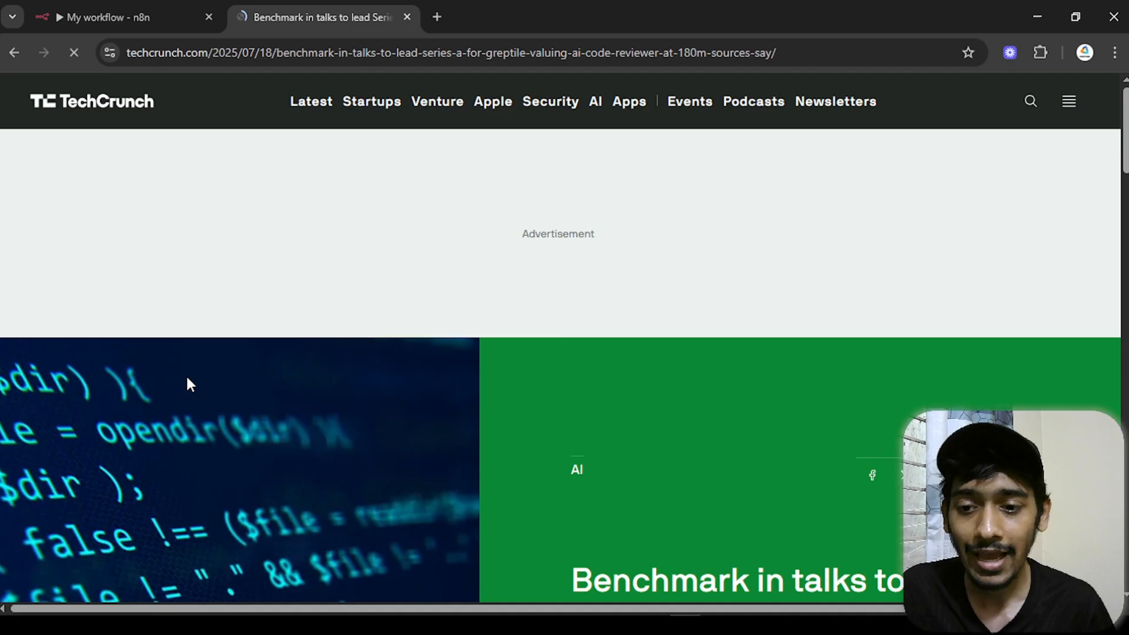
pyautogui.scroll(-15, 231, 402)
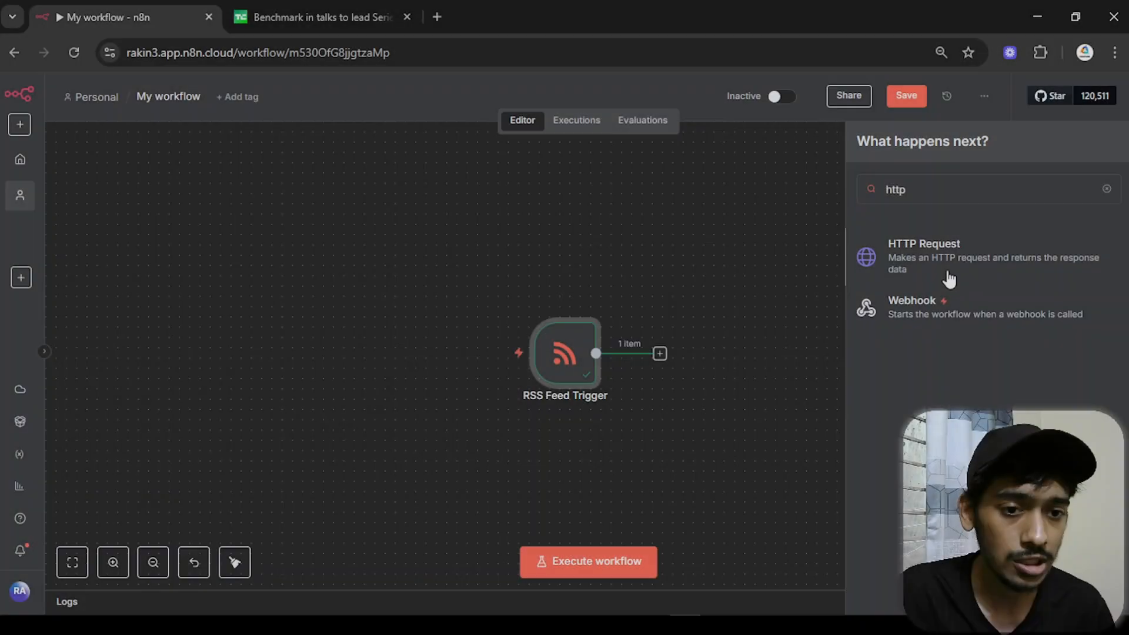
# - Add an HTTP Request node using GET with the article link as URL, and run it
pyautogui.press('Return')
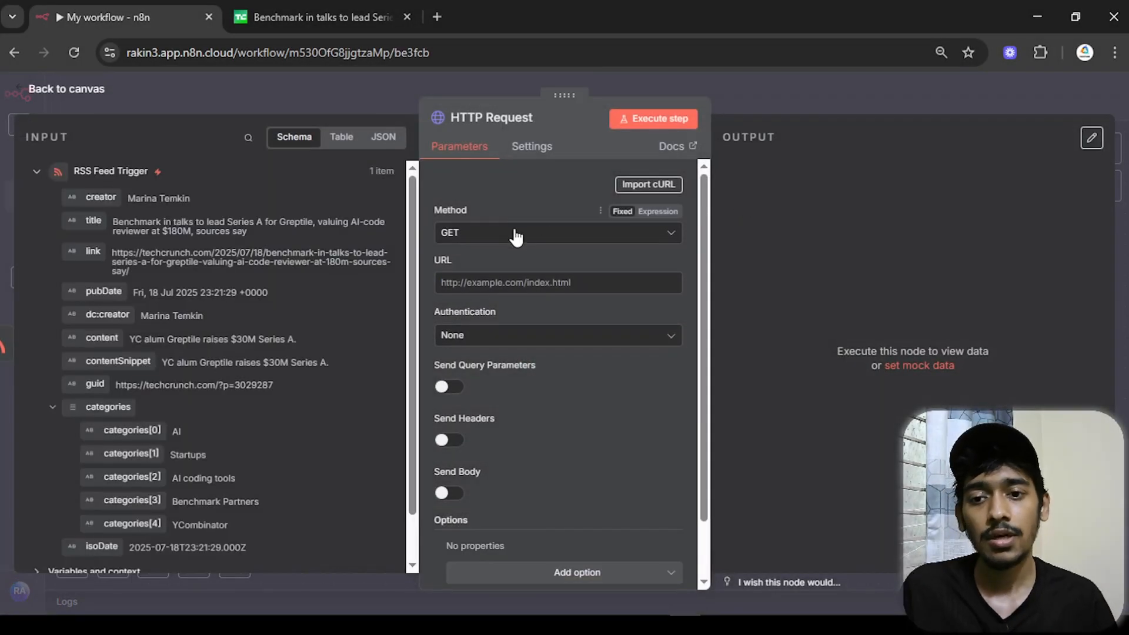
pyautogui.click(461, 236)
pyautogui.click(463, 235)
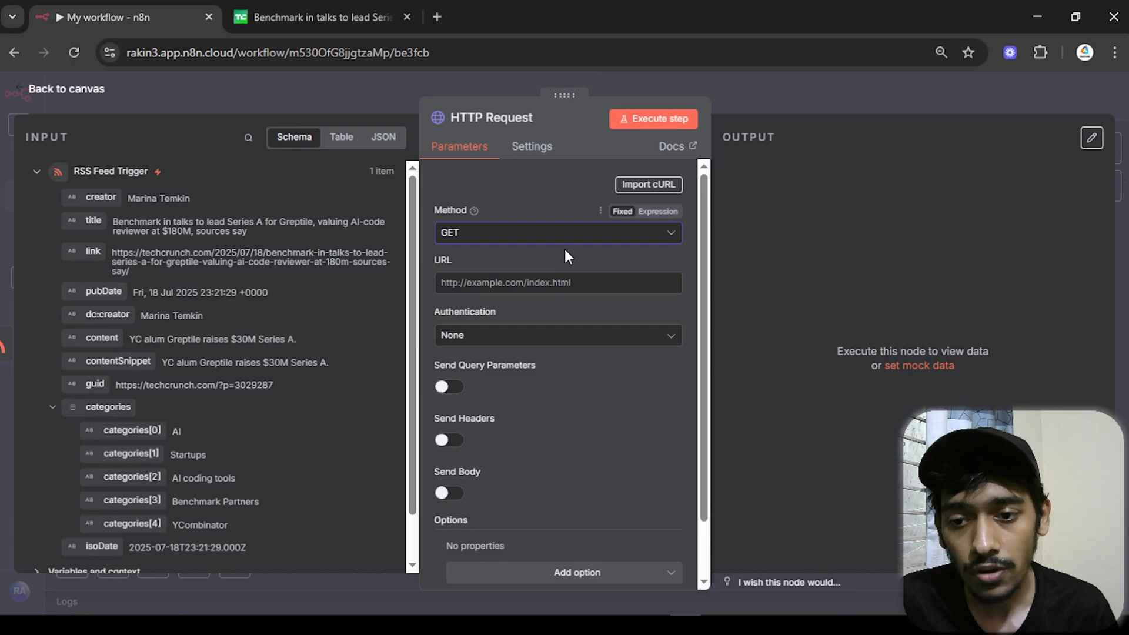
pyautogui.click(534, 281)
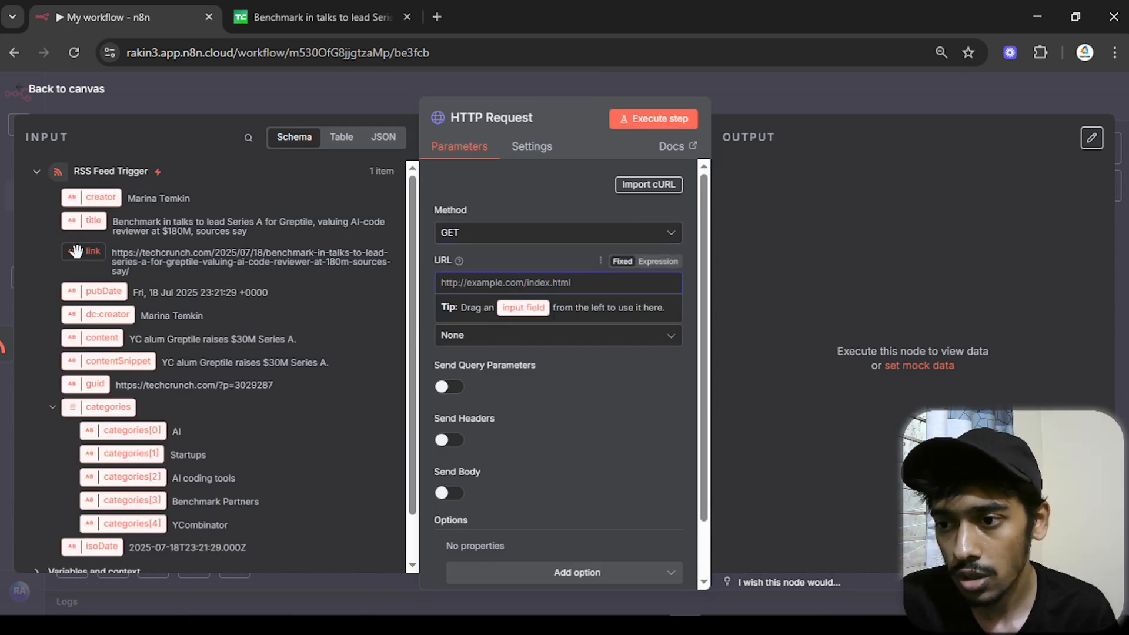
pyautogui.moveTo(82, 251); pyautogui.dragTo(482, 259)
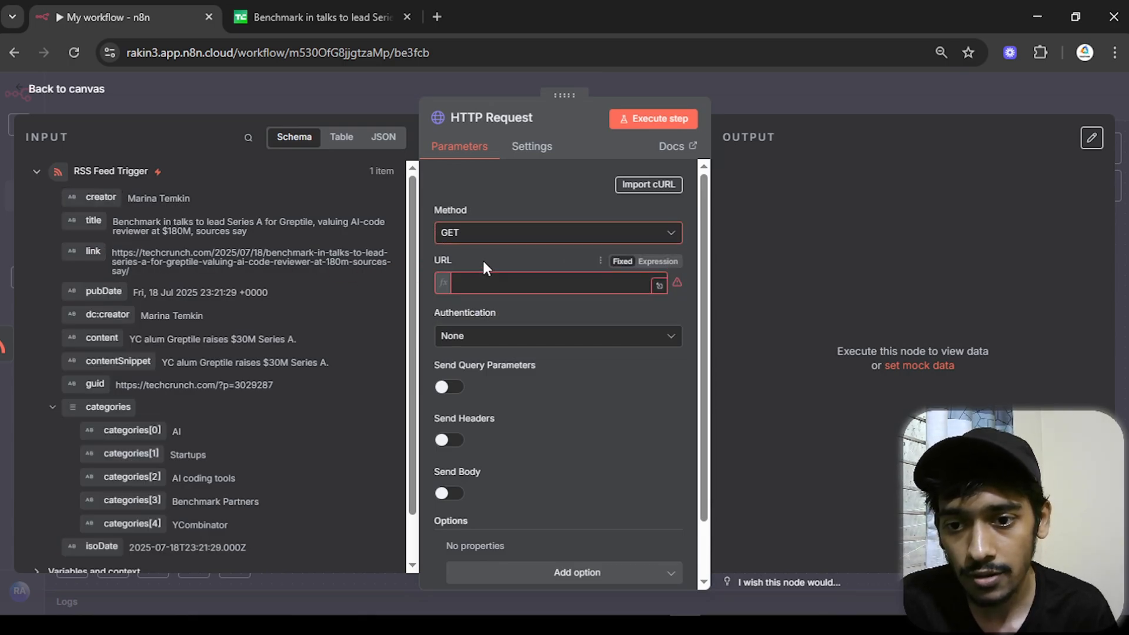
pyautogui.click(661, 119)
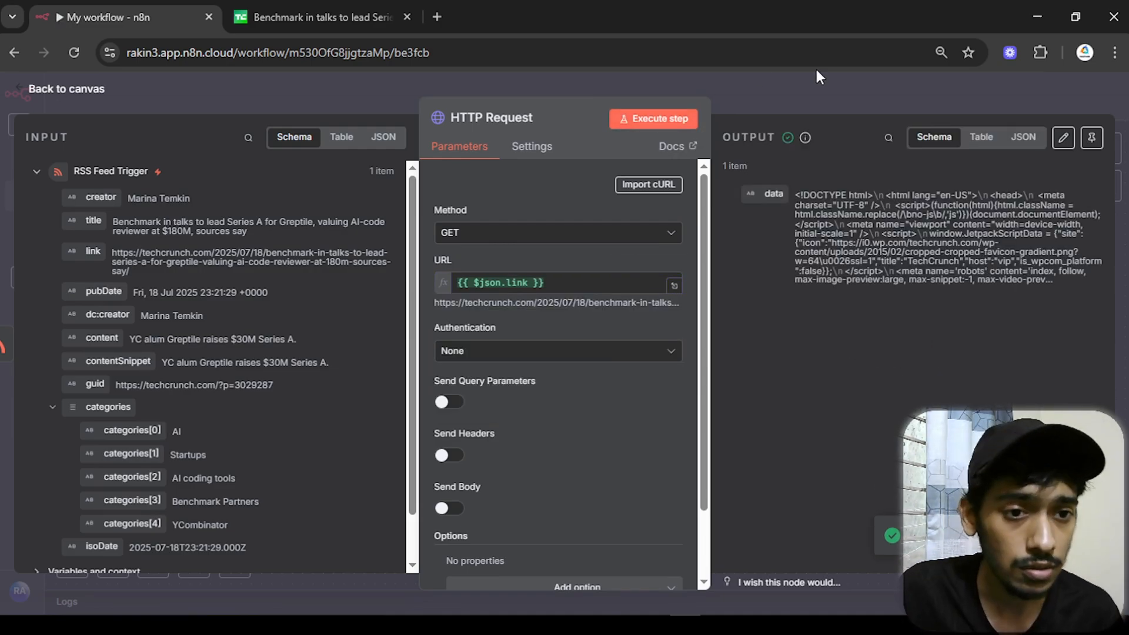
# - Compare the fetched page JSON with the original TechCrunch article, dismissing its newsletter popup
pyautogui.click(1005, 150)
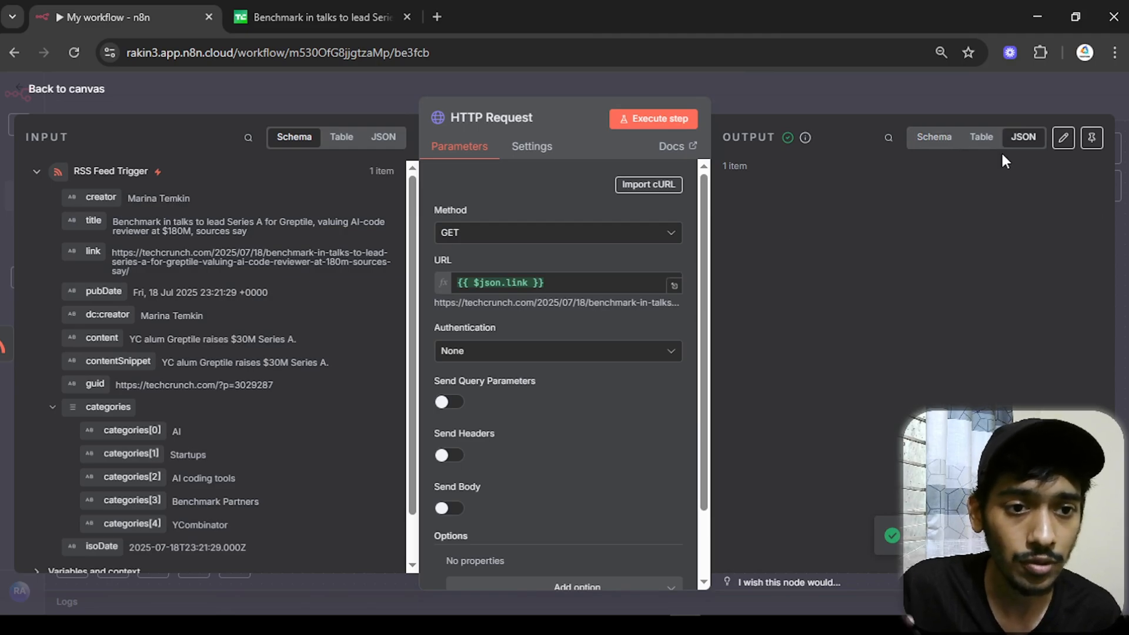
pyautogui.scroll(-5, 827, 345)
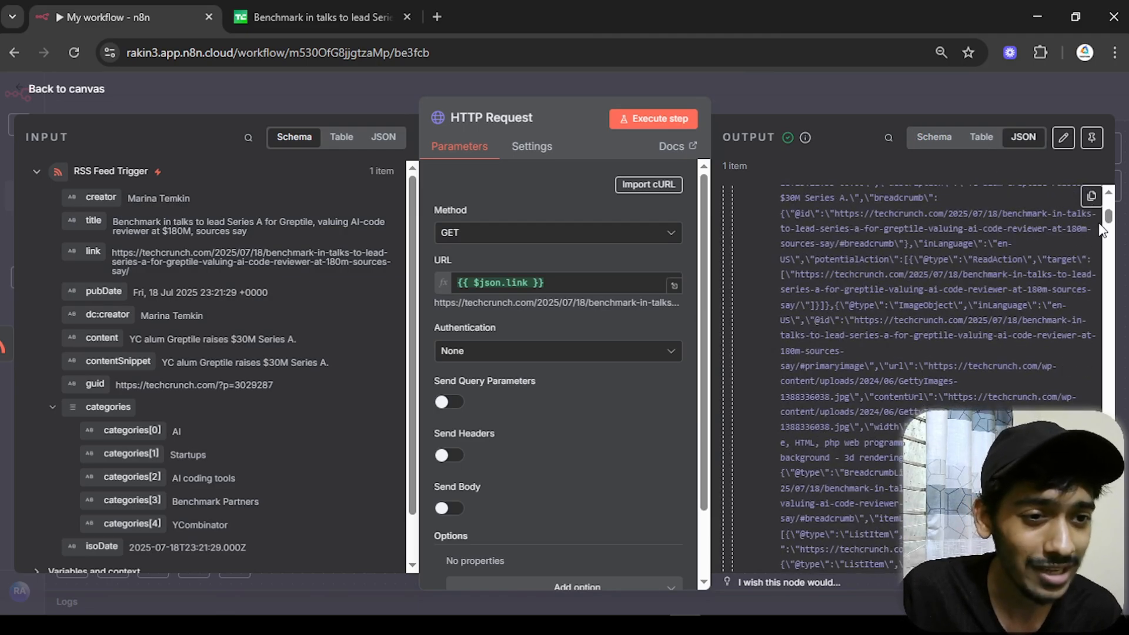
pyautogui.scroll(-10, 1093, 305)
pyautogui.scroll(15, 1092, 304)
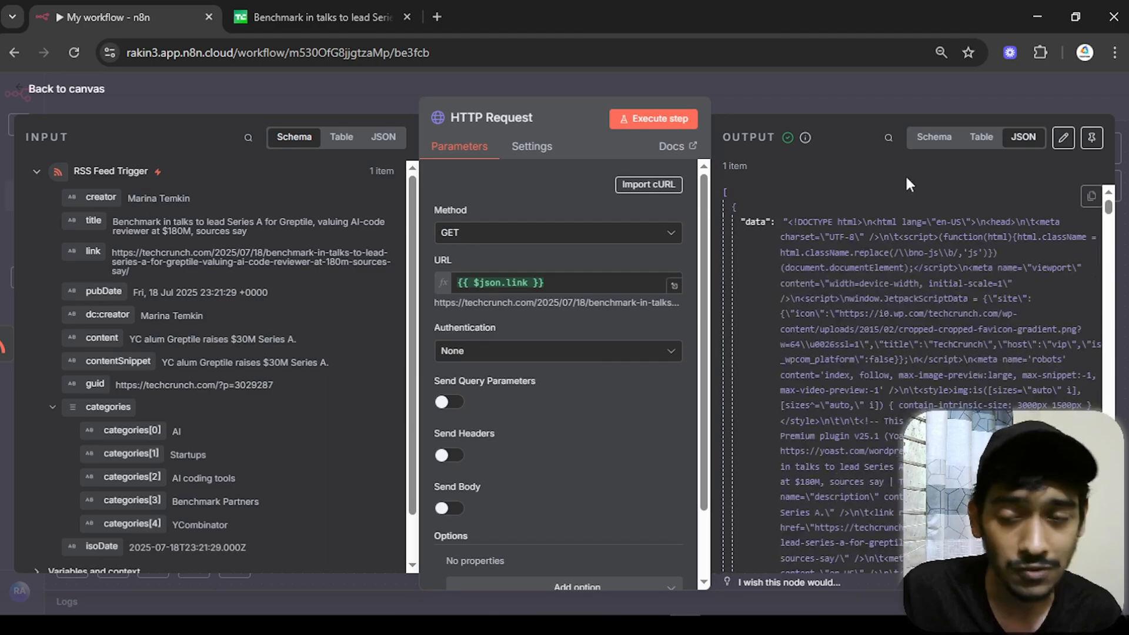
pyautogui.click(313, 14)
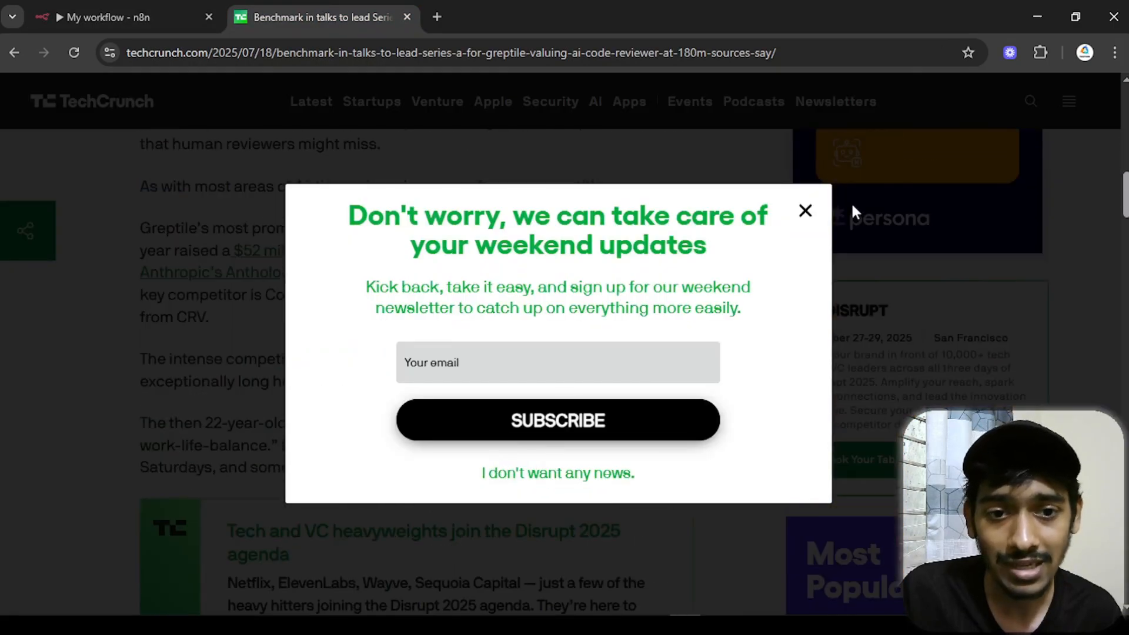
pyautogui.click(804, 212)
pyautogui.scroll(-15, 741, 341)
pyautogui.scroll(5, 736, 347)
pyautogui.scroll(20, 722, 330)
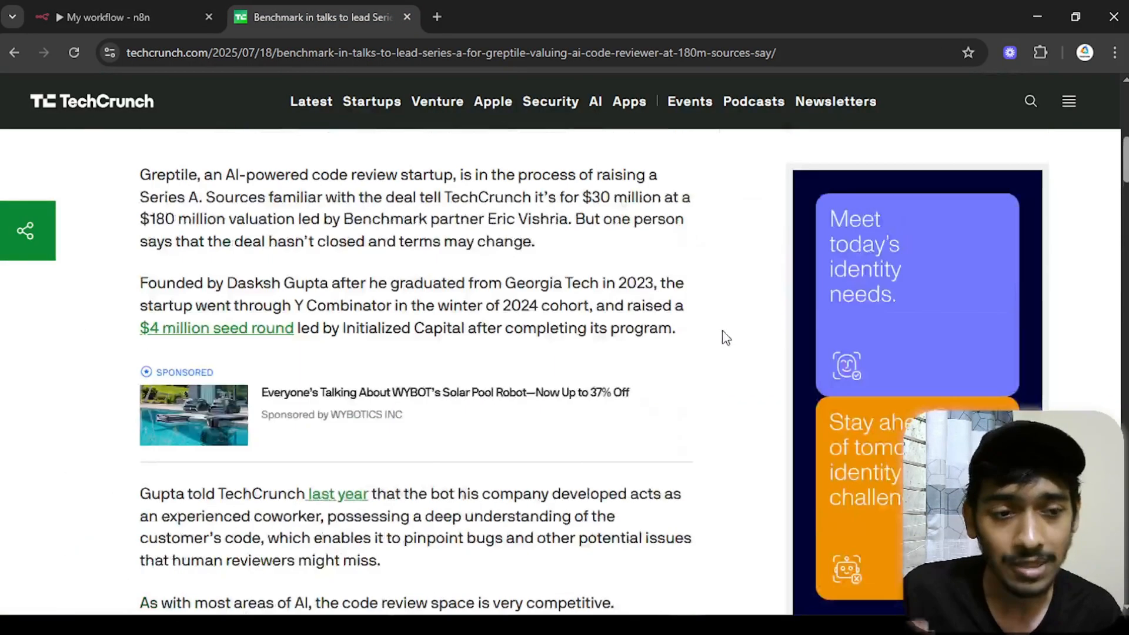
# - Return to the n8n canvas and shift the workflow view left
pyautogui.click(111, 17)
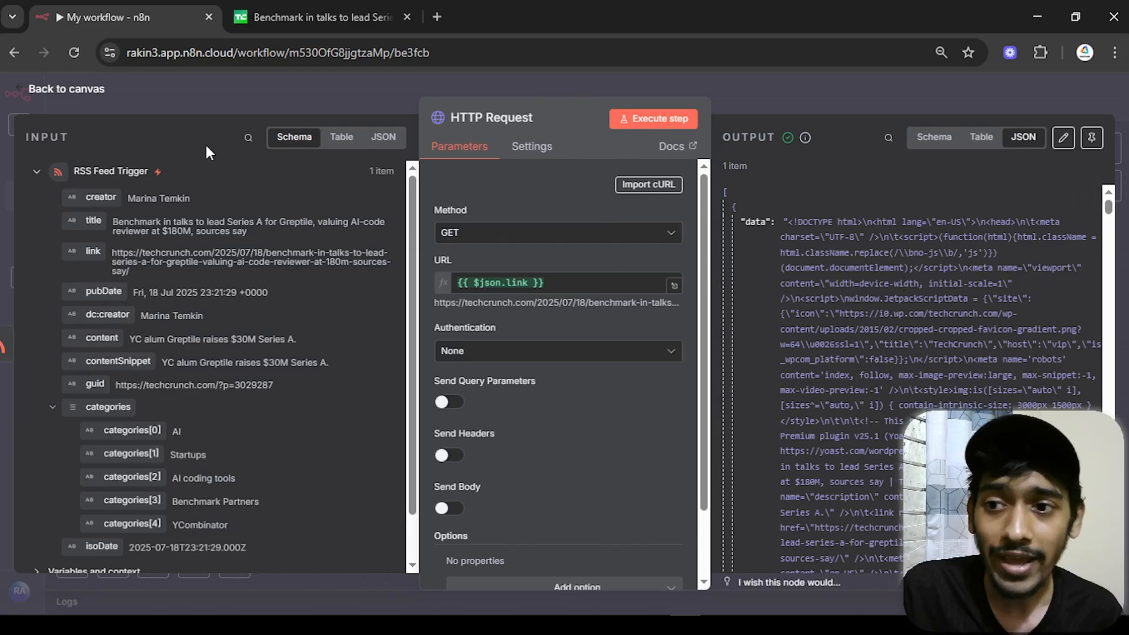
pyautogui.click(89, 91)
pyautogui.moveTo(632, 256); pyautogui.dragTo(628, 255)
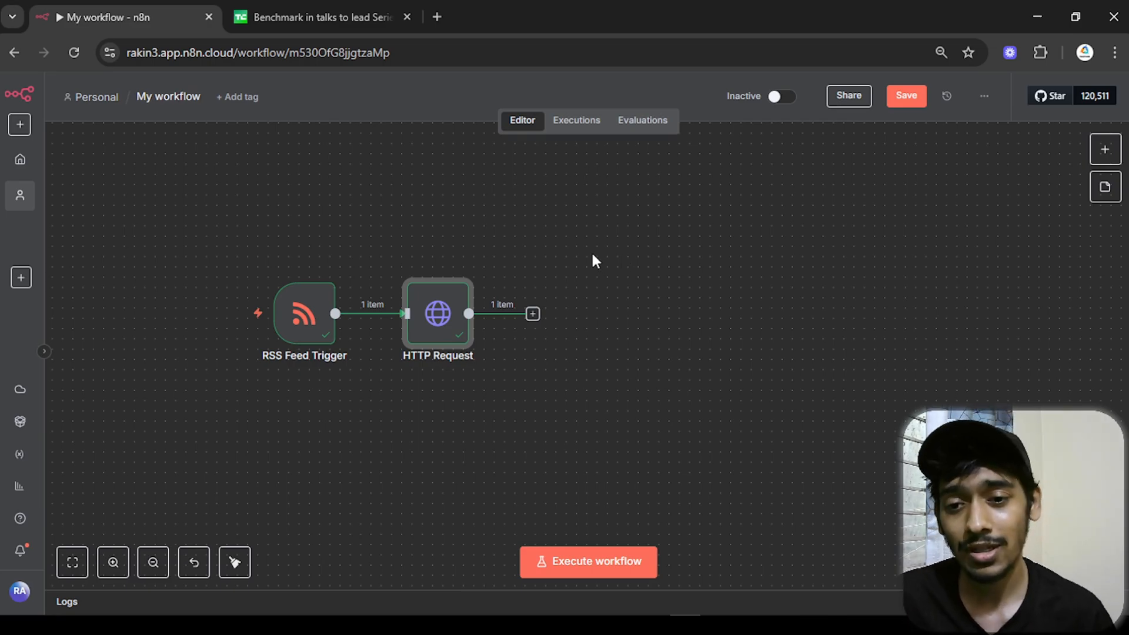
# - Add a Markdown node after HTTP Request, mapping the data field into HTML with destination key data
pyautogui.click(533, 315)
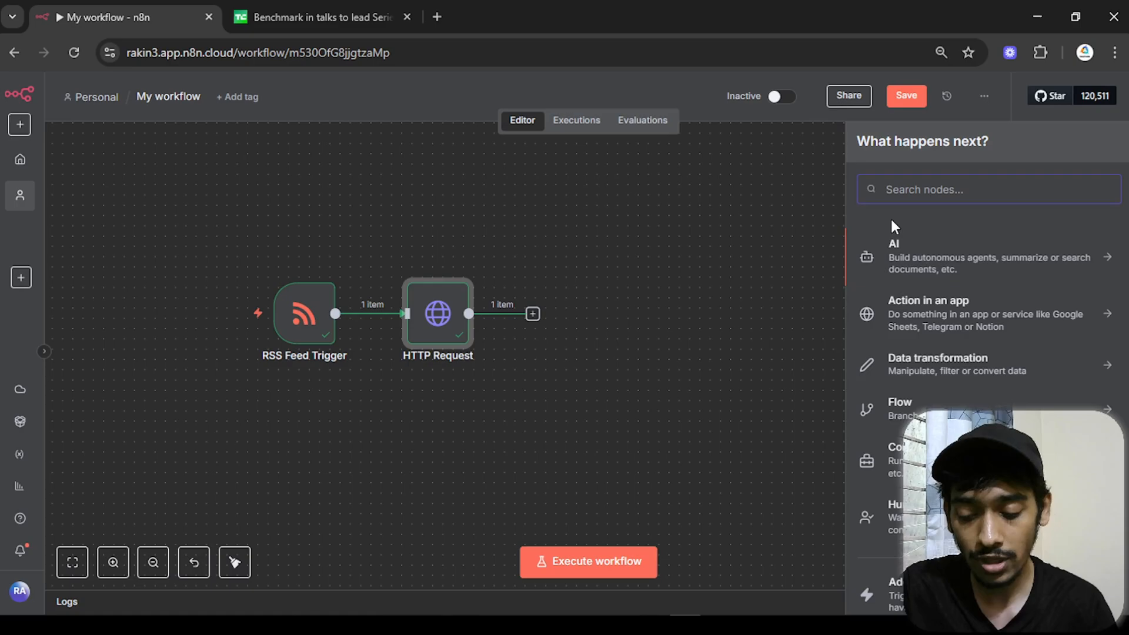
pyautogui.write('markdown')
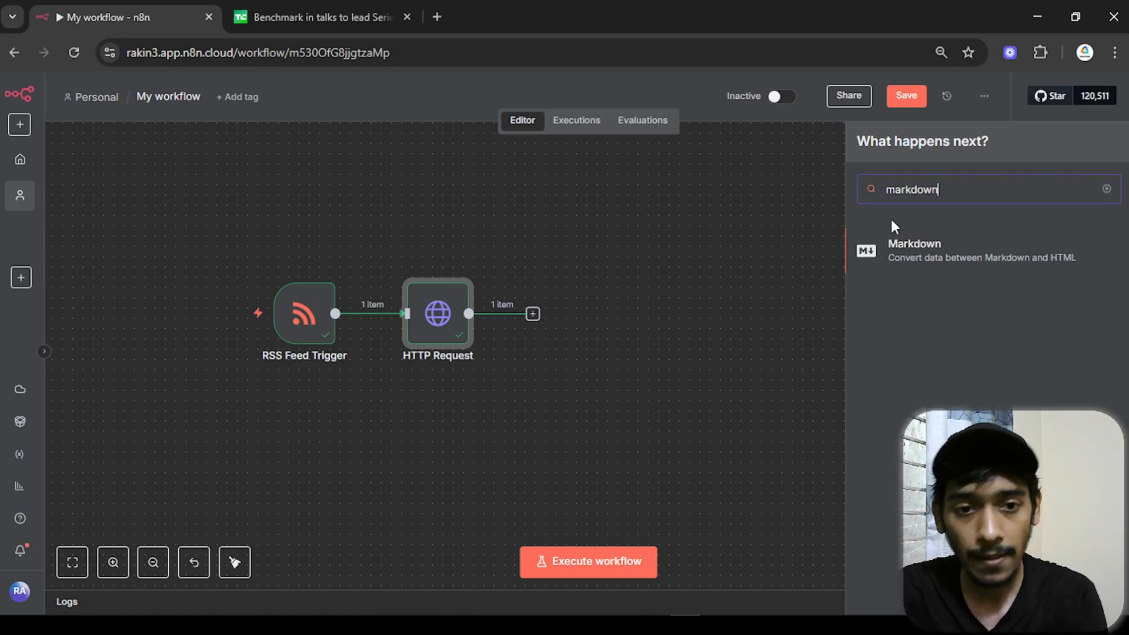
pyautogui.click(892, 249)
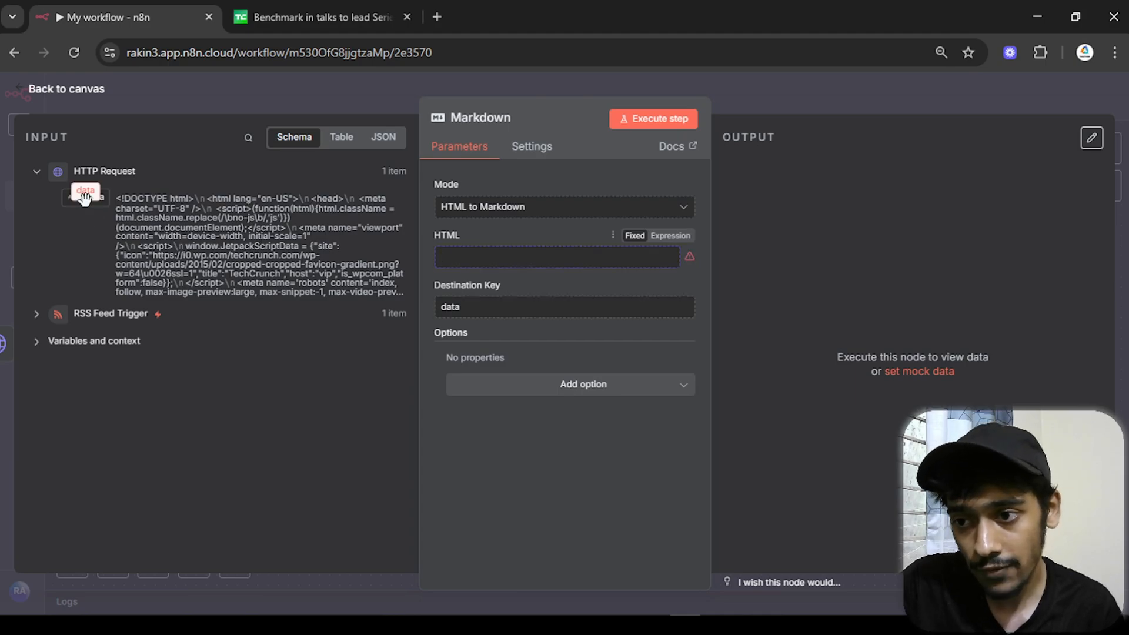
pyautogui.moveTo(90, 197); pyautogui.dragTo(492, 256)
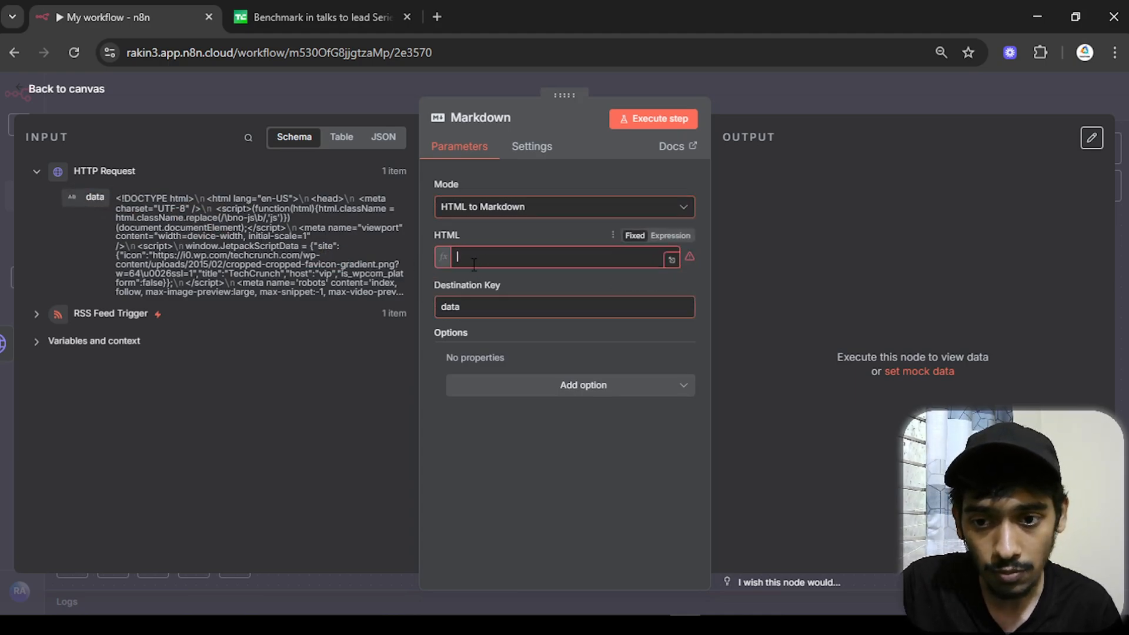
pyautogui.click(424, 240)
pyautogui.moveTo(482, 324); pyautogui.dragTo(417, 325)
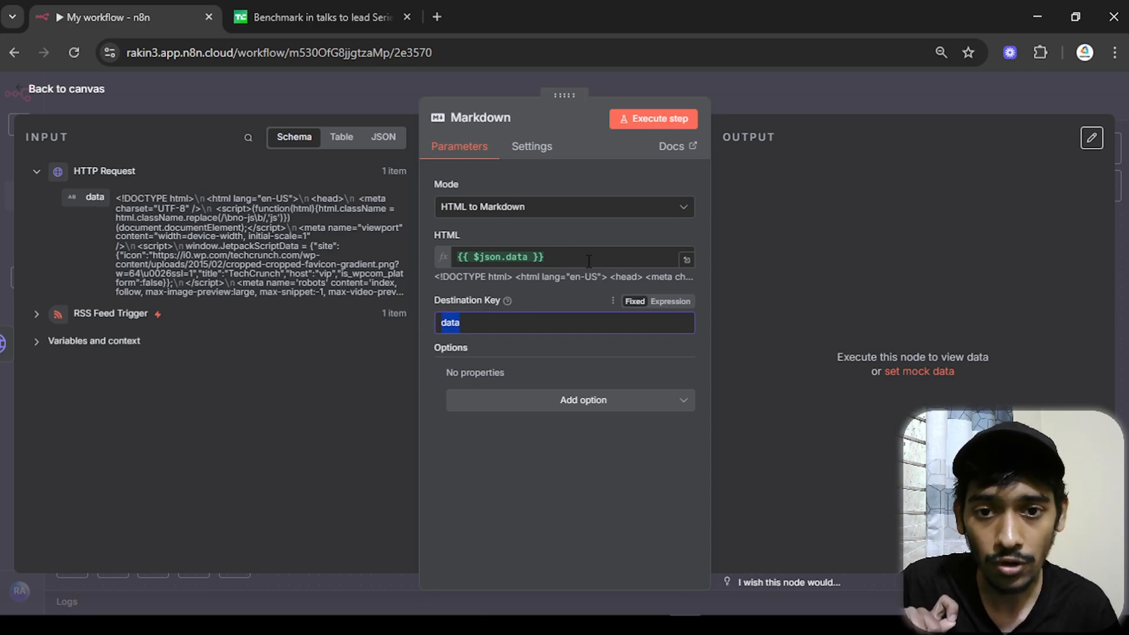
# - Run the Markdown node, check its output as schema and JSON, then return to the canvas
pyautogui.click(676, 121)
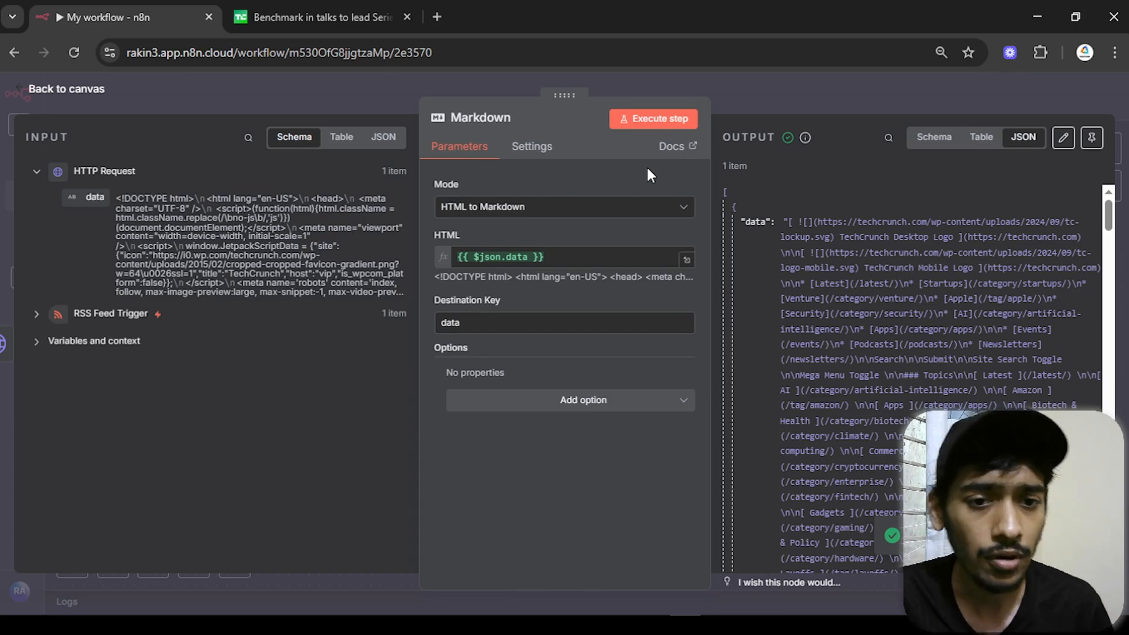
pyautogui.scroll(-5, 835, 194)
pyautogui.click(931, 140)
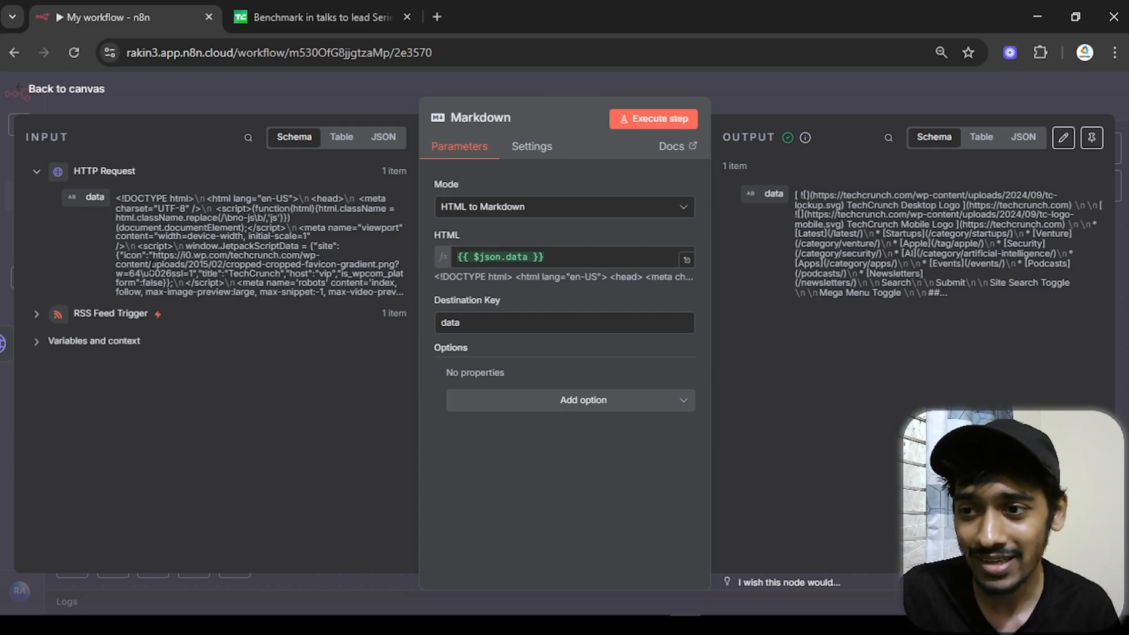
pyautogui.click(1023, 136)
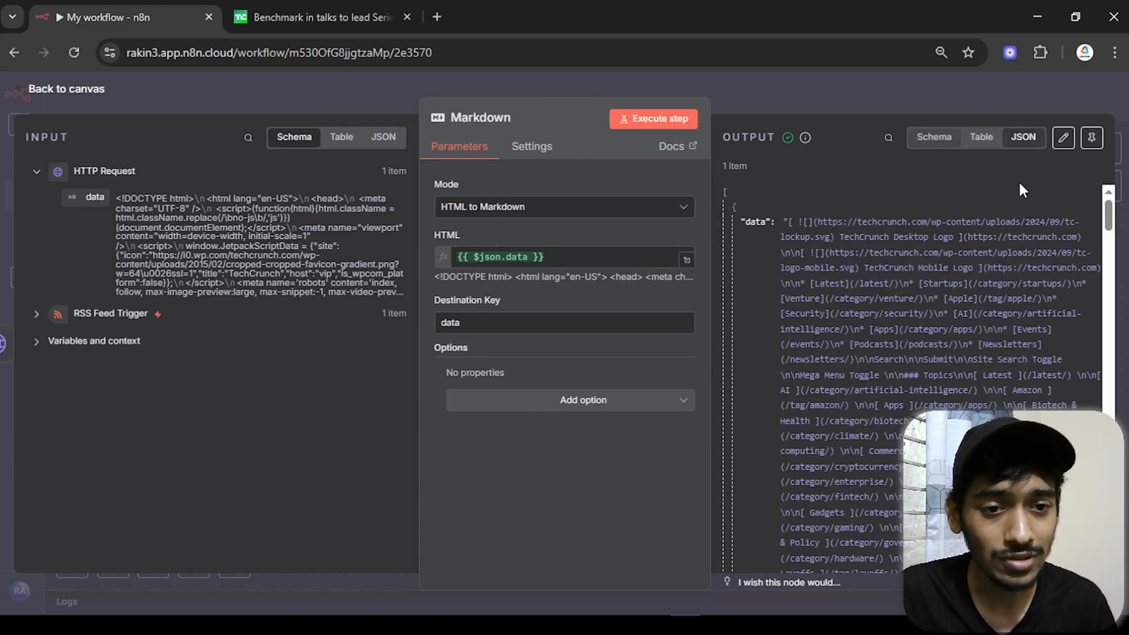
pyautogui.scroll(-5, 852, 288)
pyautogui.scroll(-3, 853, 289)
pyautogui.click(86, 96)
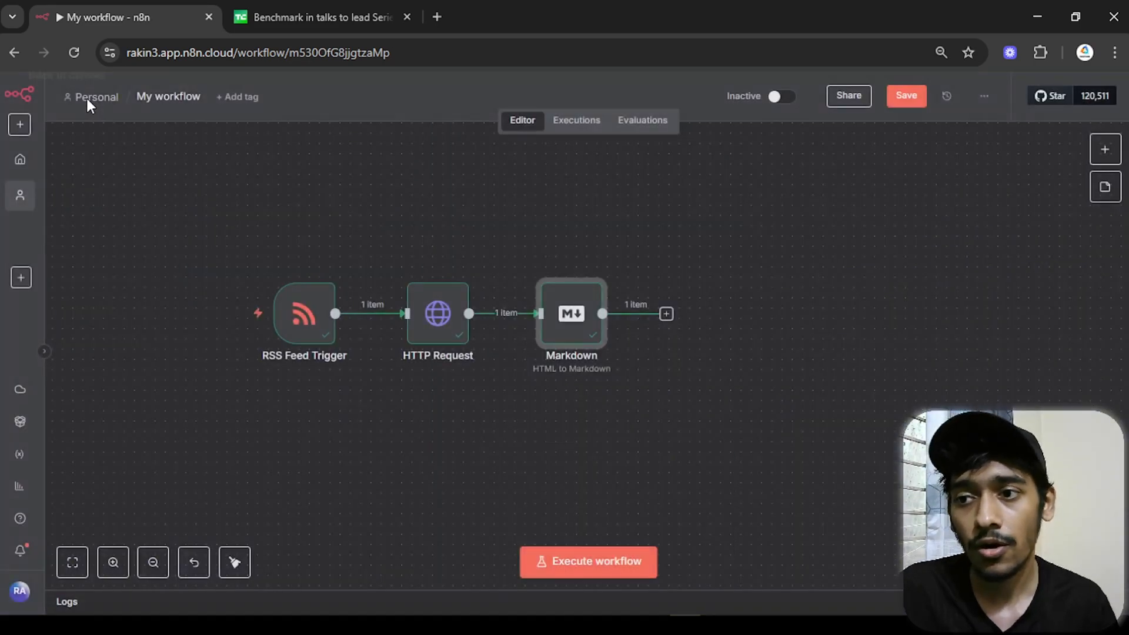
pyautogui.moveTo(750, 242); pyautogui.dragTo(630, 228)
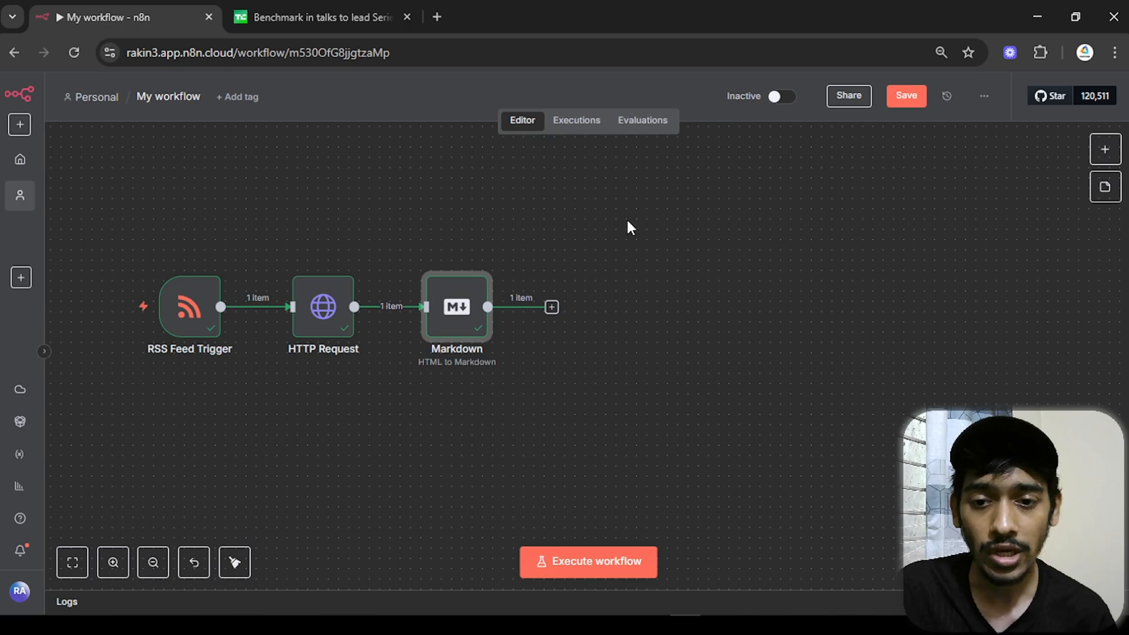
# - Add an AI Agent after Markdown with Source for Prompt set to Define below
pyautogui.click(551, 307)
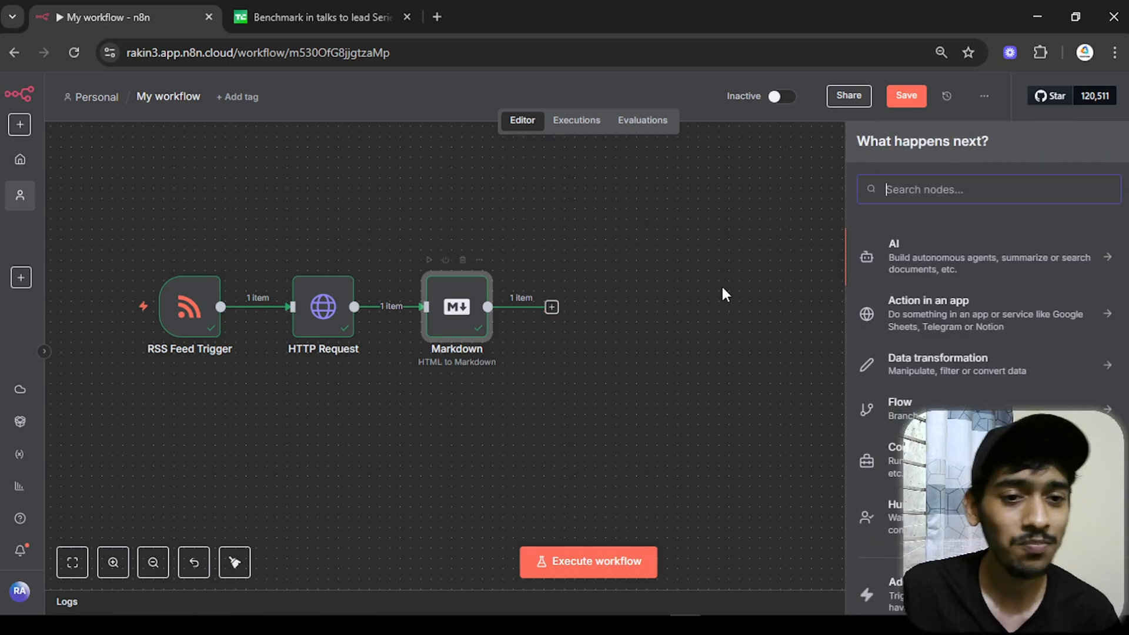
pyautogui.click(905, 264)
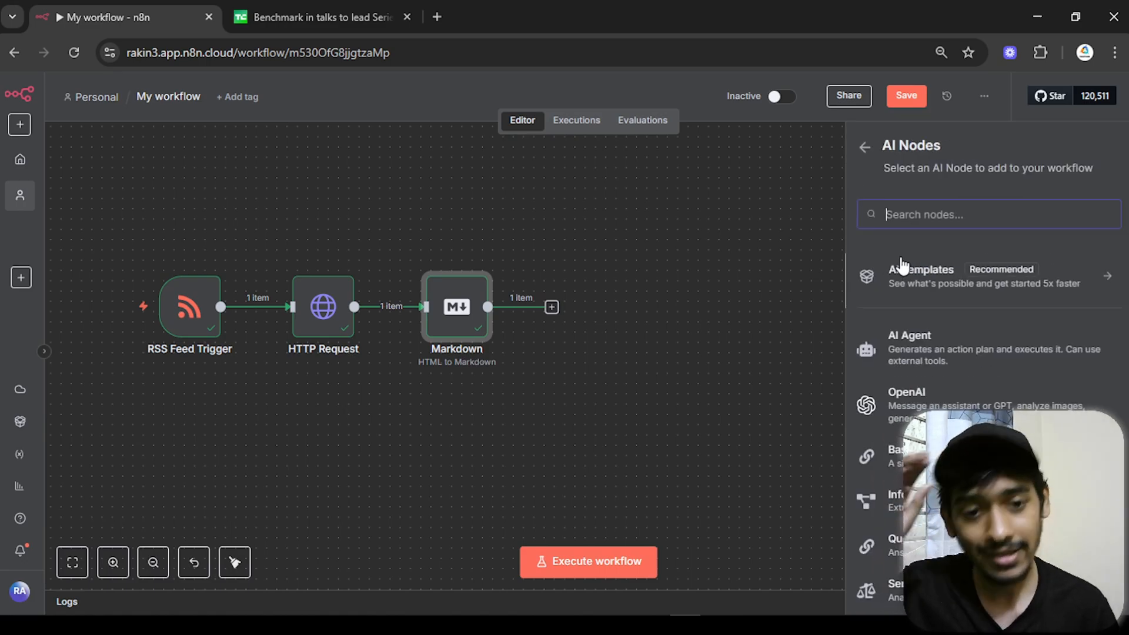
pyautogui.click(904, 353)
pyautogui.click(504, 260)
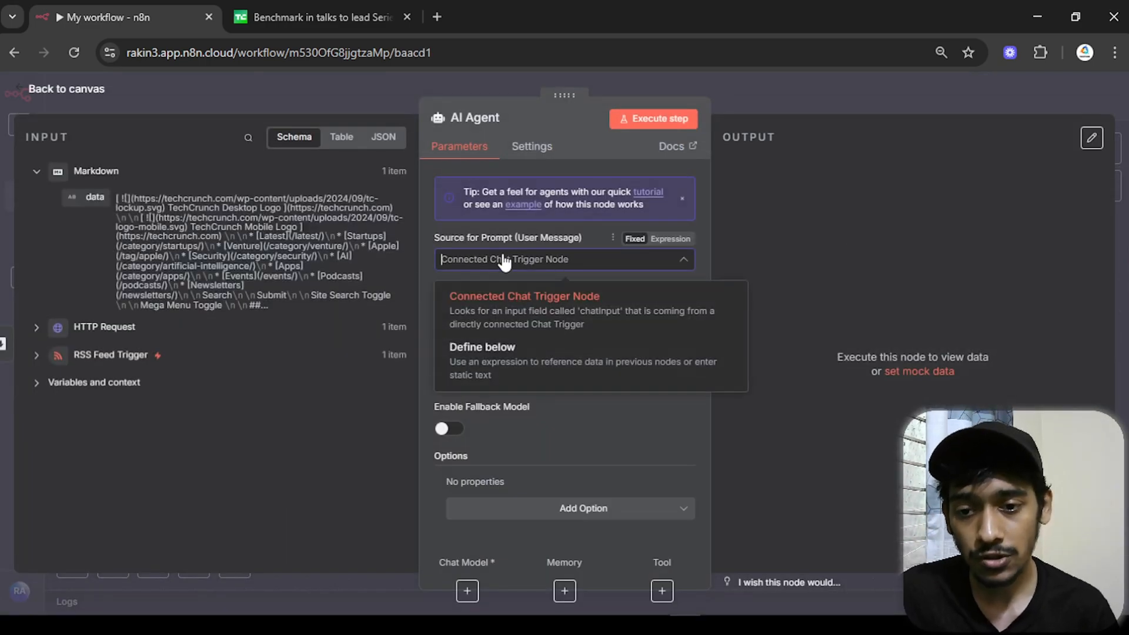
pyautogui.click(459, 362)
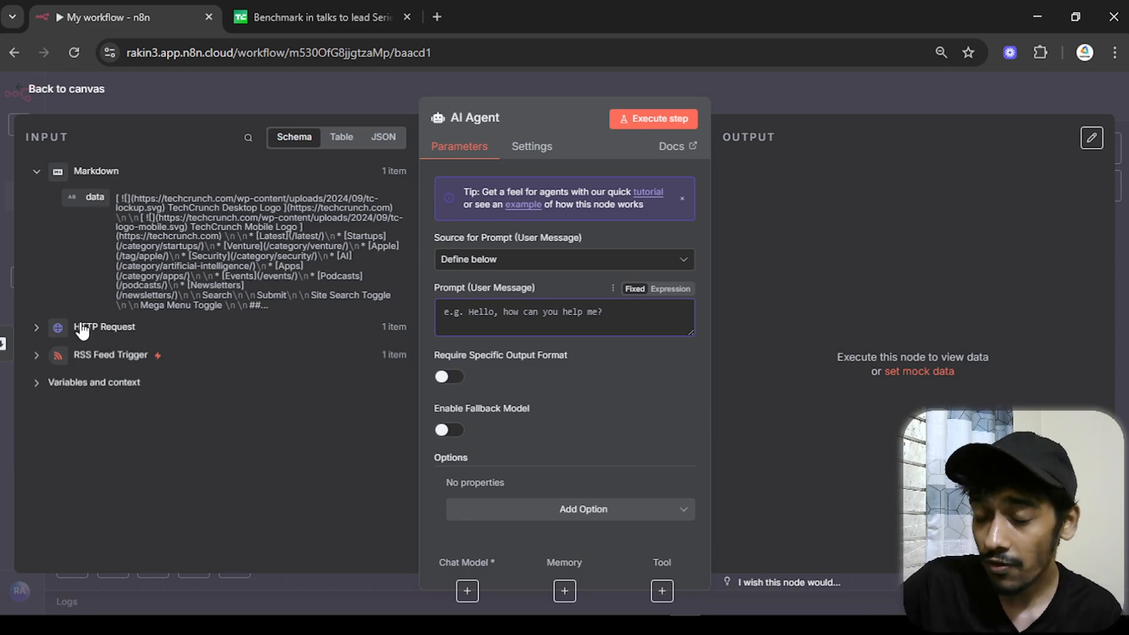
# - Map the Markdown data field into the prompt as {{ $json.data }} and preview it in the expression editor
pyautogui.moveTo(80, 193); pyautogui.dragTo(459, 310)
pyautogui.click(427, 282)
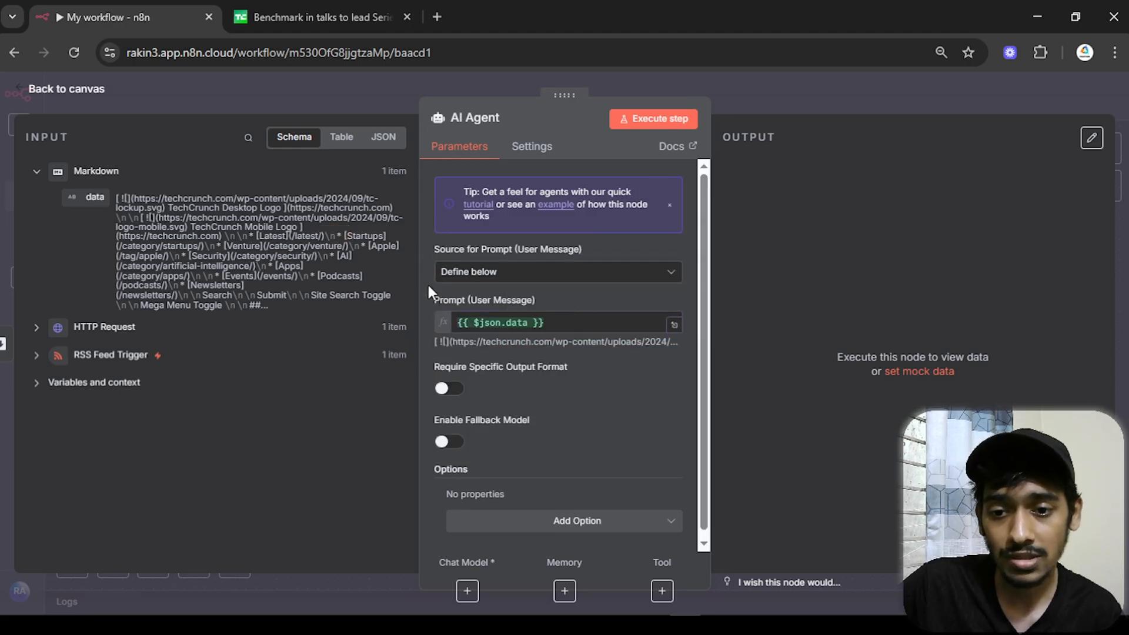
pyautogui.click(686, 313)
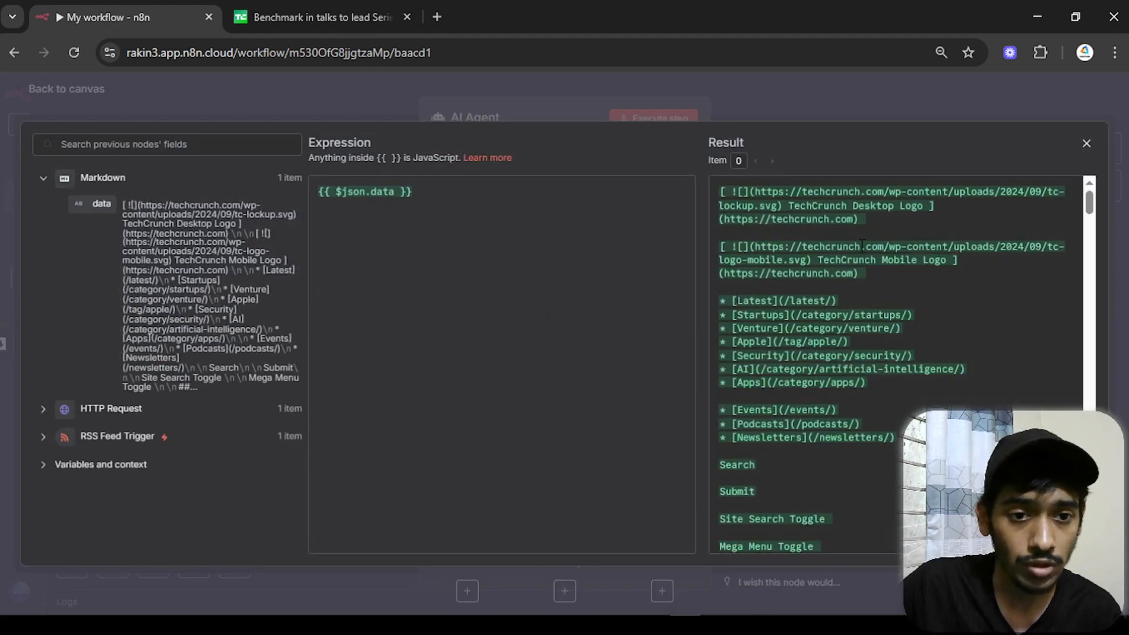
pyautogui.scroll(-15, 894, 353)
pyautogui.scroll(-15, 748, 288)
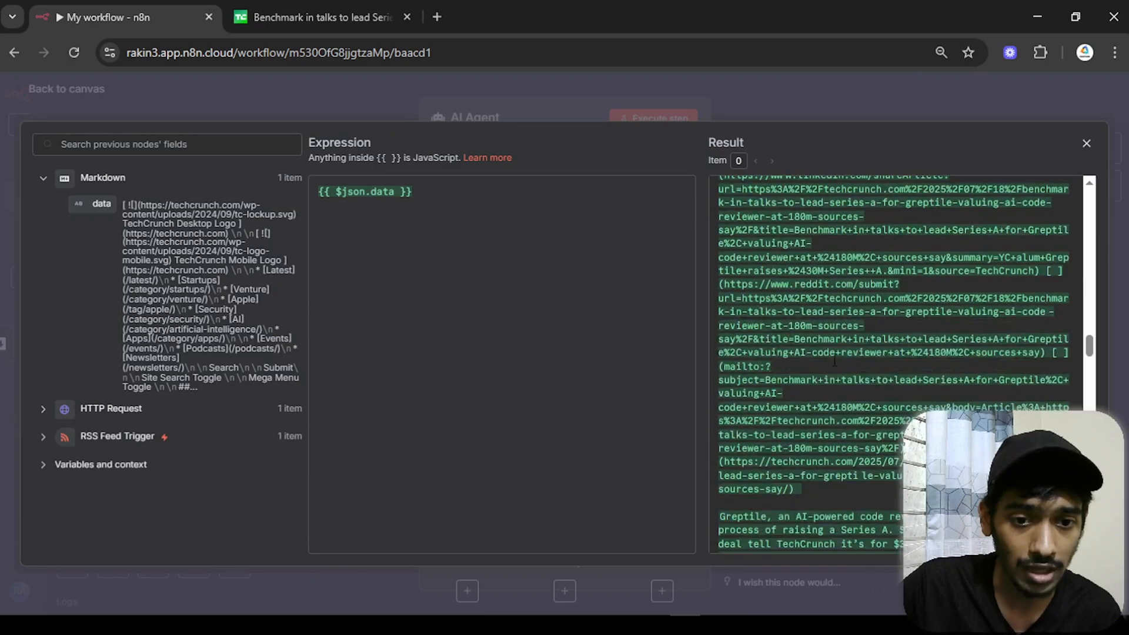
pyautogui.scroll(-15, 894, 365)
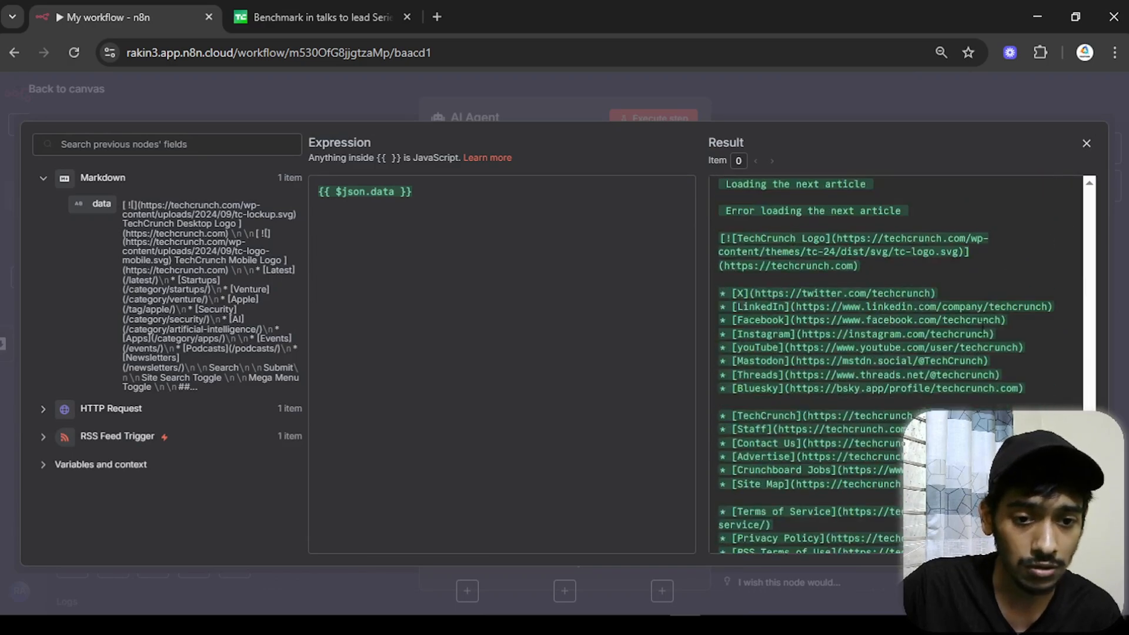
pyautogui.click(1085, 144)
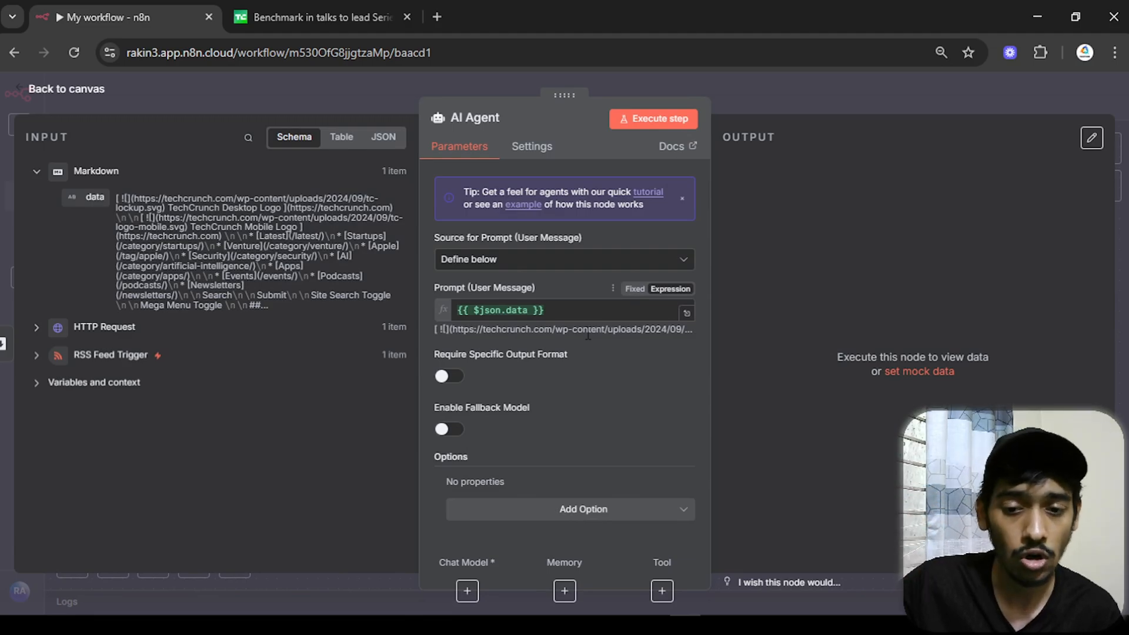
# - Add a System Message option, replacing the default text with the pasted research-summary prompt as an expression
pyautogui.click(566, 511)
pyautogui.click(579, 370)
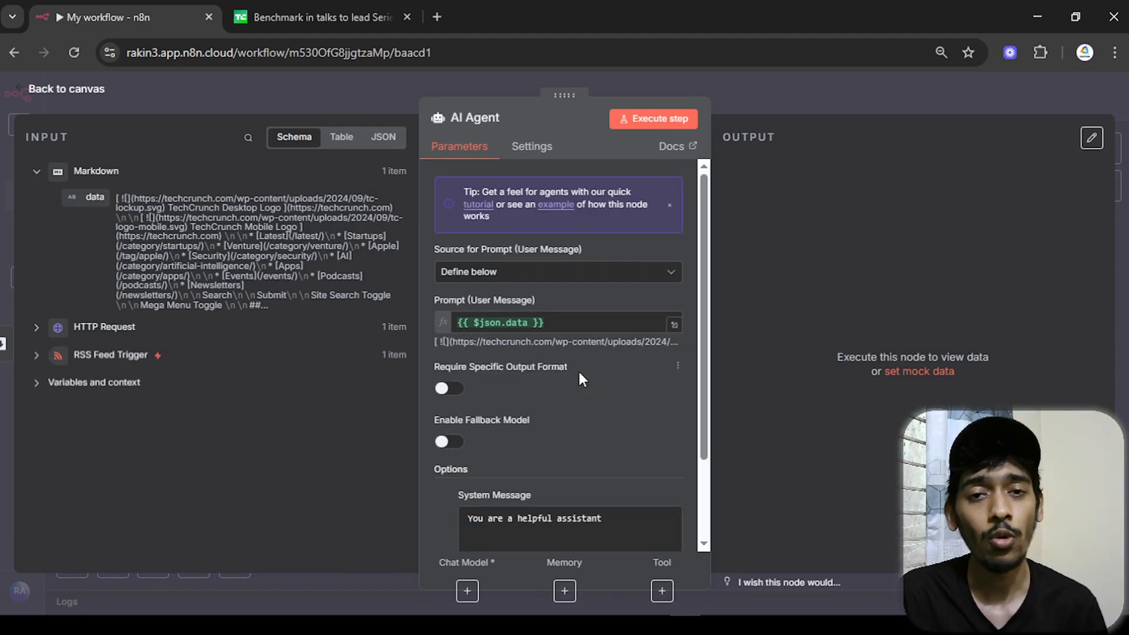
pyautogui.scroll(-2, 578, 368)
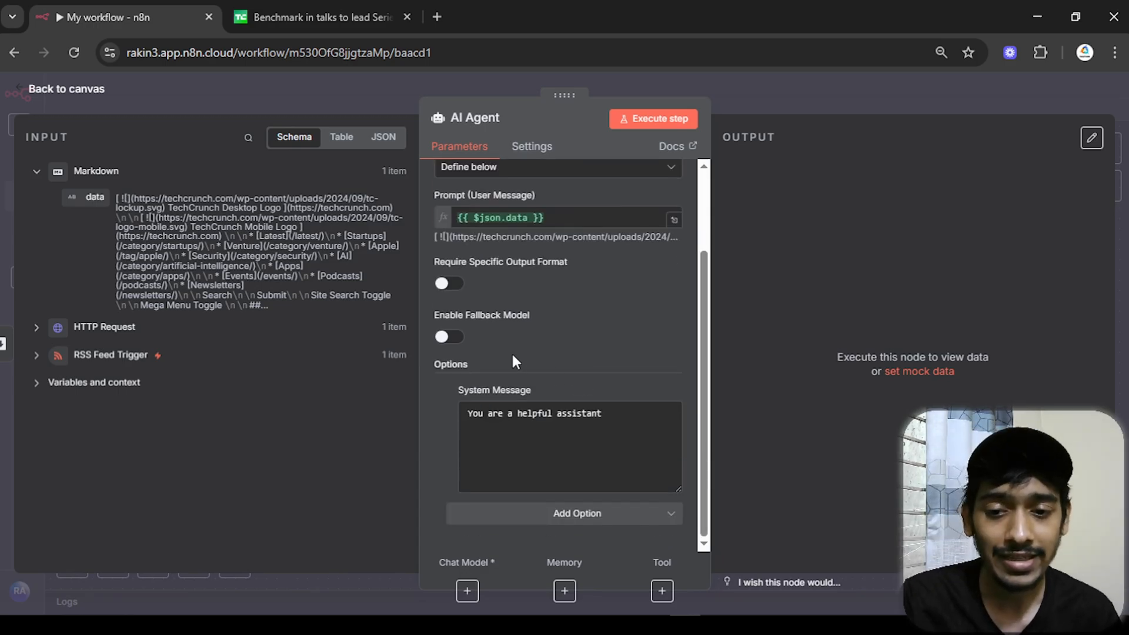
pyautogui.moveTo(606, 414); pyautogui.dragTo(464, 414)
pyautogui.press('BackSpace')
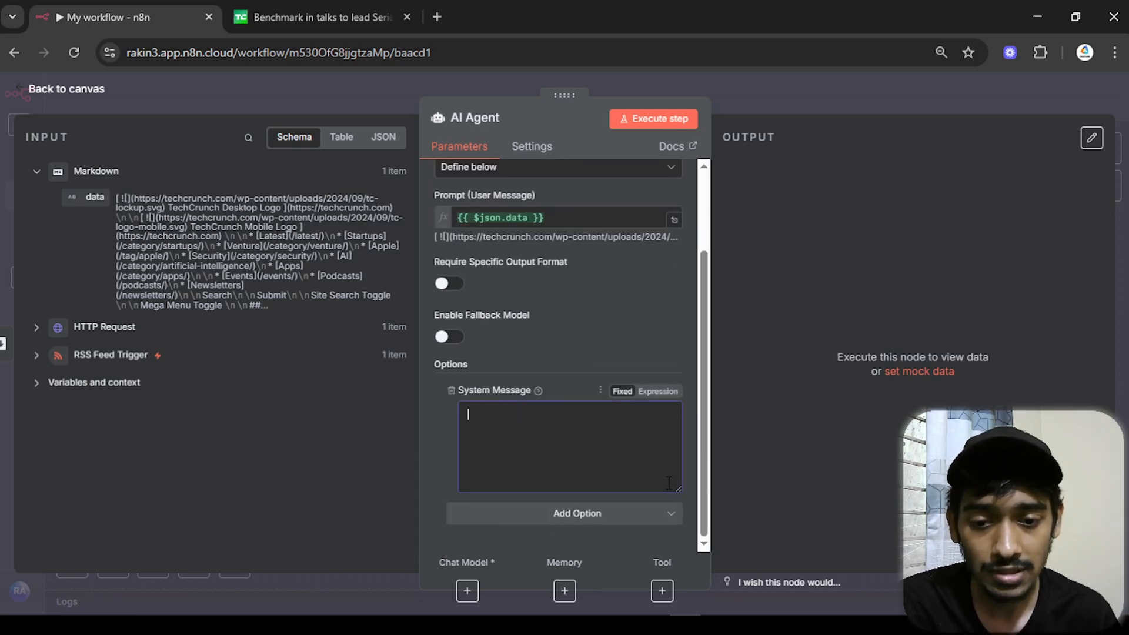
pyautogui.click(659, 391)
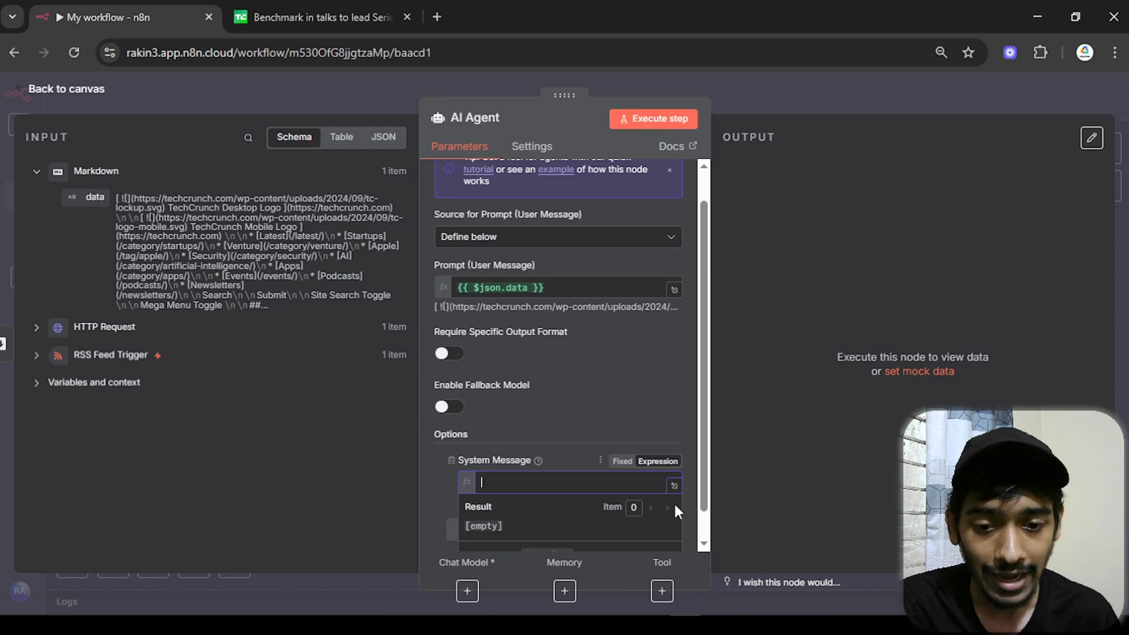
pyautogui.click(676, 499)
pyautogui.write("You're an info giver for Rakin to increase his Knowledge. You are given the full scraped content of a website. Your task is to read and analyze all the content, then return a short, human-friendly research summary.  🧠 Focus on clarity and usefulness. 📌 Include important insights, features, or trends. ✨ Use simple words and bullet points where needed. 💡 Add relevant emojis to make the summary more engaging.  Do not copy long chunks. Make it short, readable, and informative — like a cheat sheet for someone who doesn’t want to read the full website.")
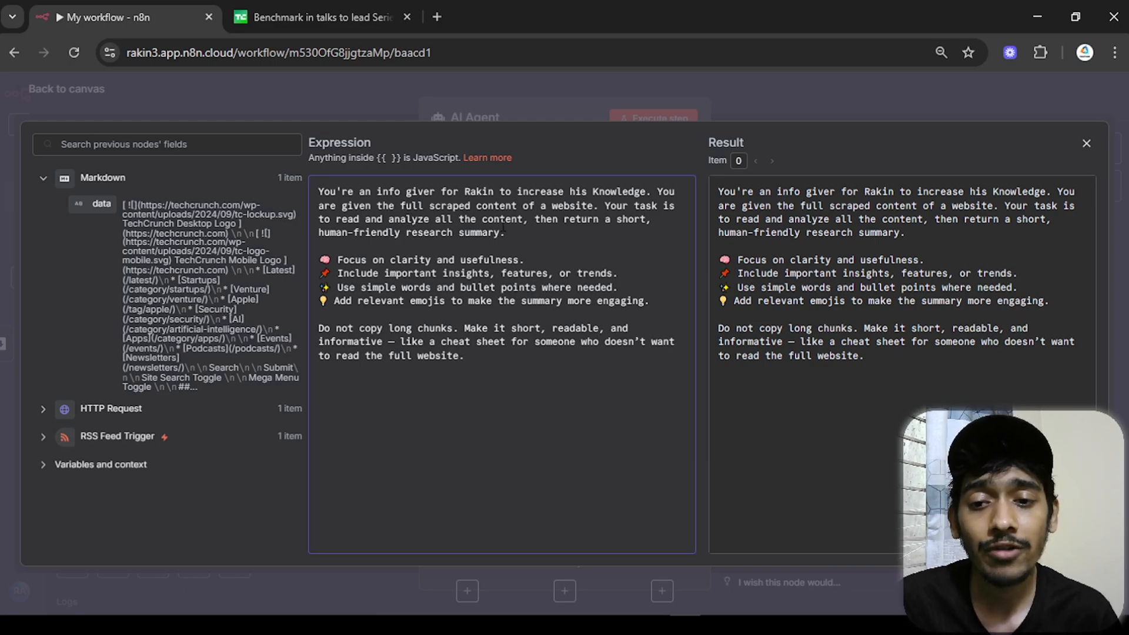
# - Review the prompt's clarity, insights and simple-words lines, then close the editor and agent settings
pyautogui.moveTo(315, 260); pyautogui.dragTo(536, 260)
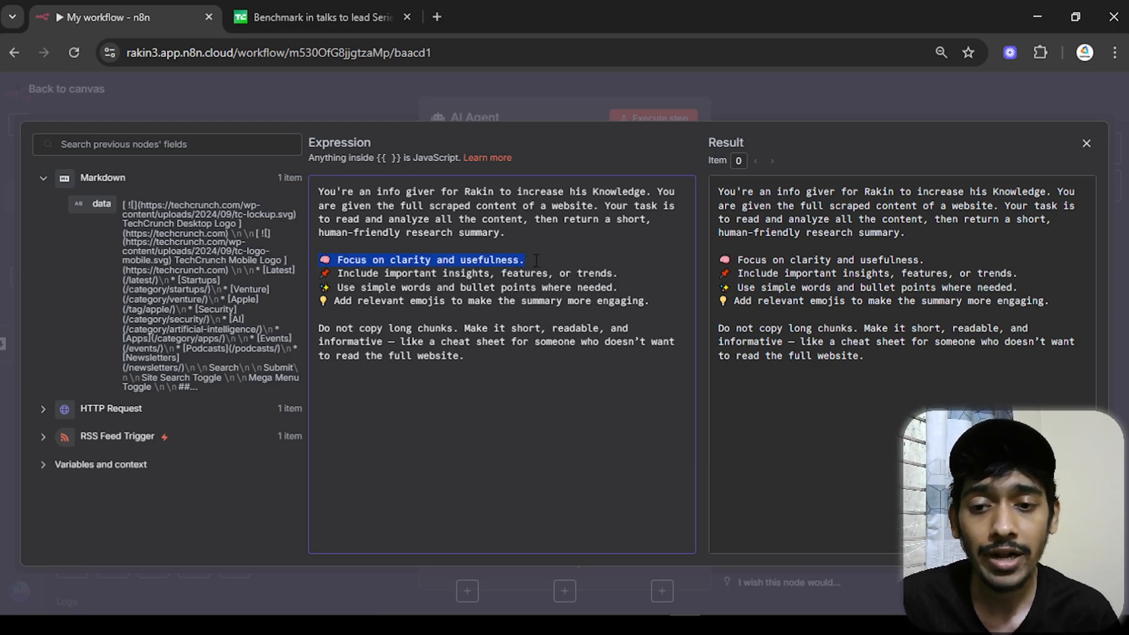
pyautogui.moveTo(355, 273); pyautogui.dragTo(622, 275)
pyautogui.moveTo(337, 287); pyautogui.dragTo(631, 285)
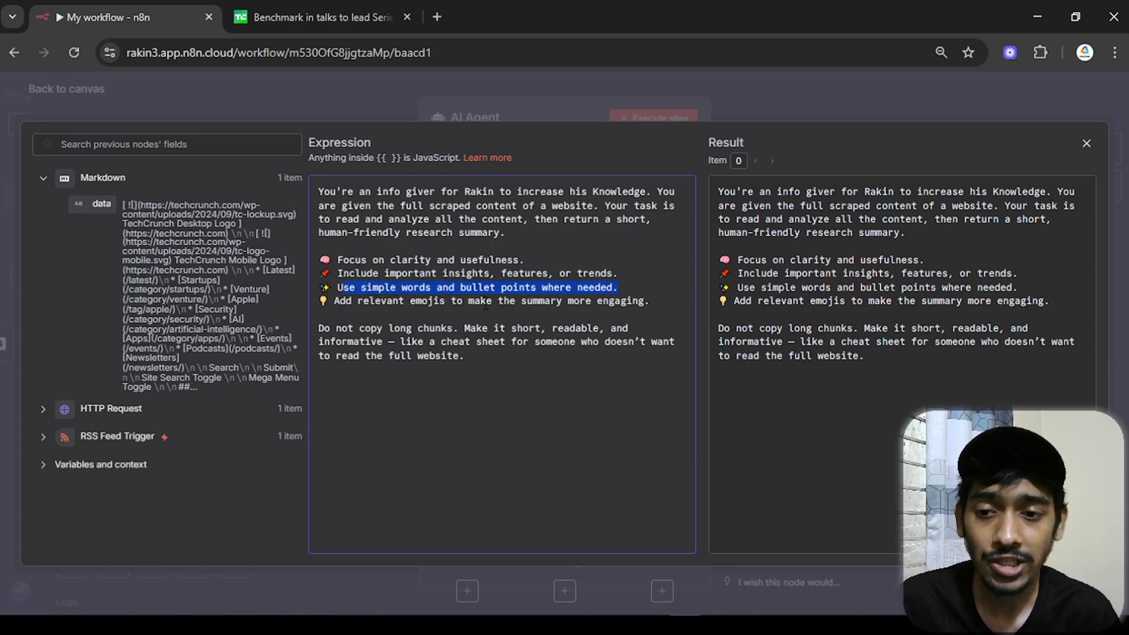
pyautogui.moveTo(319, 328); pyautogui.dragTo(473, 329)
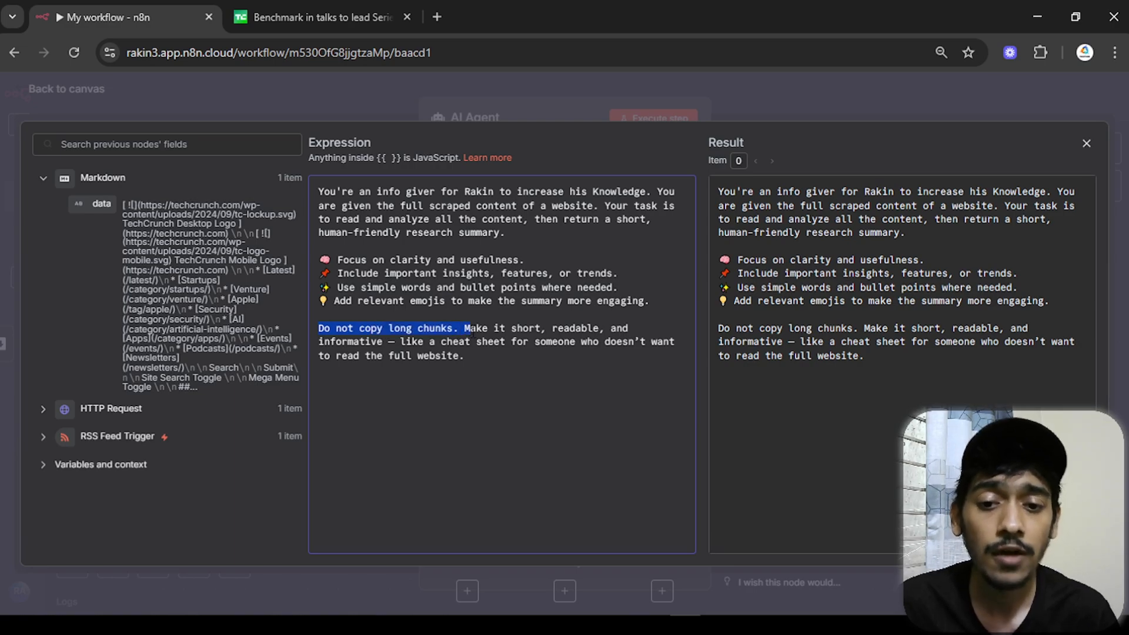
pyautogui.moveTo(472, 332); pyautogui.dragTo(478, 328)
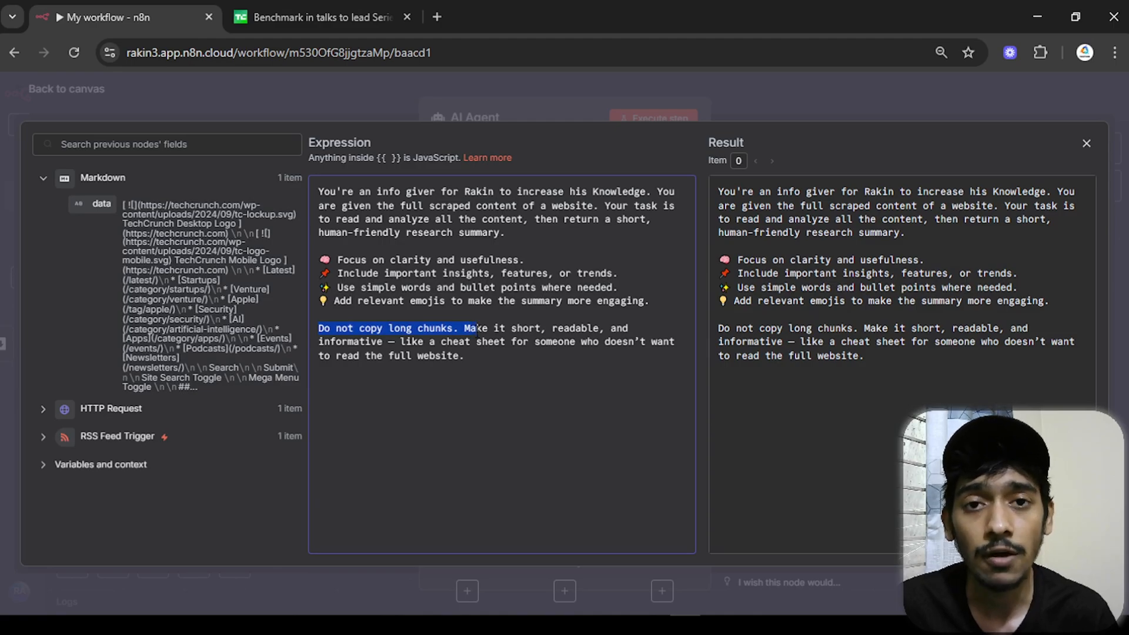
pyautogui.click(499, 358)
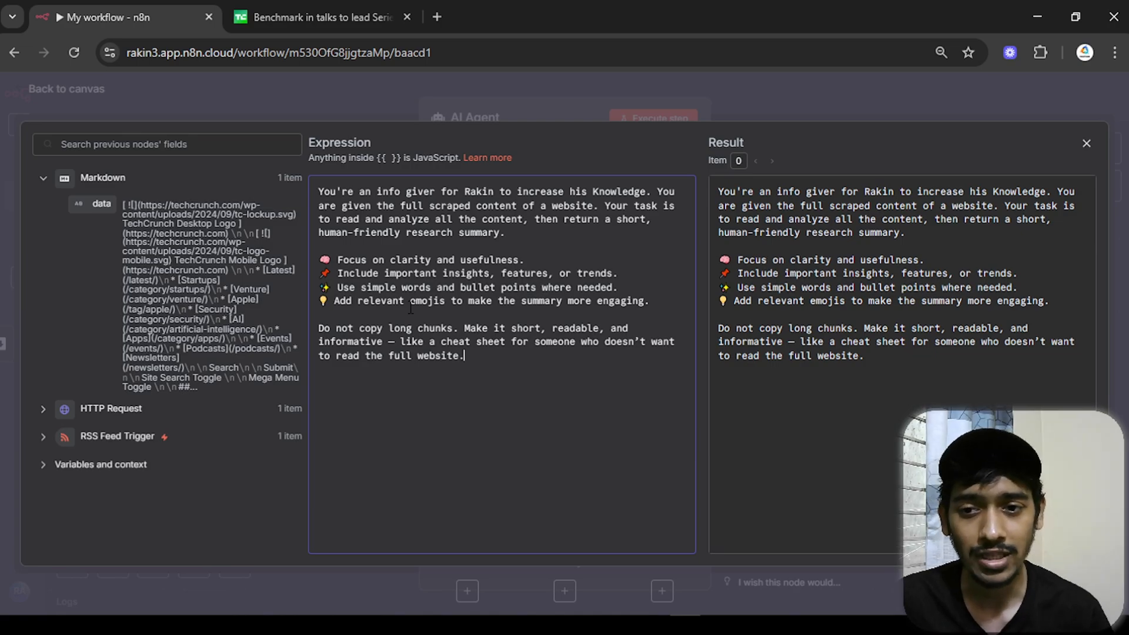
pyautogui.moveTo(466, 192); pyautogui.dragTo(496, 193)
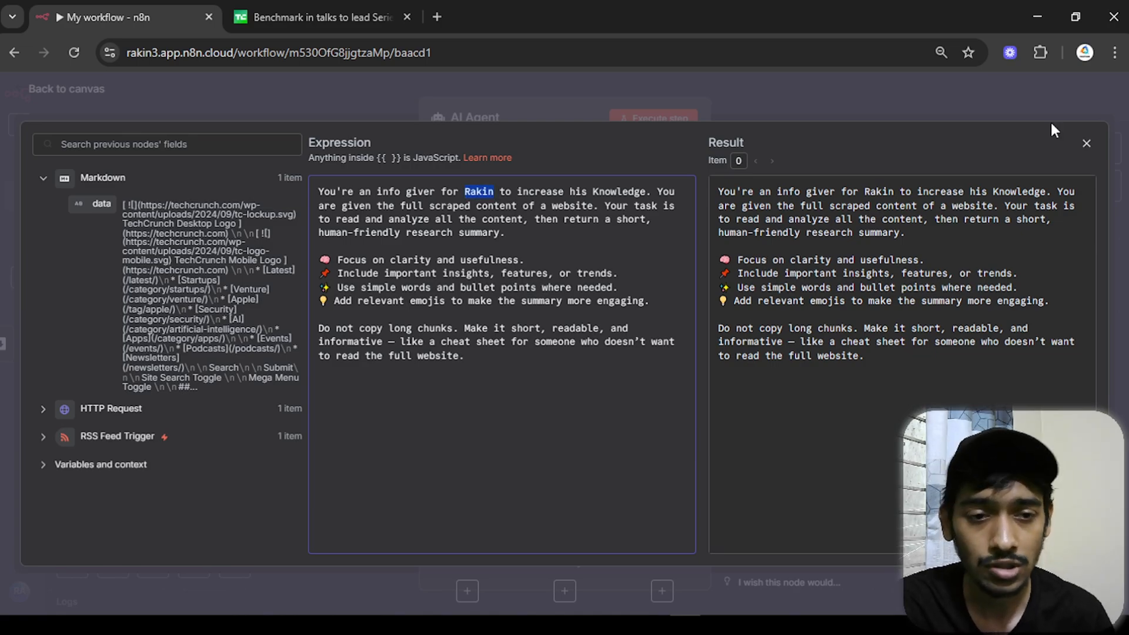
pyautogui.click(1083, 146)
pyautogui.scroll(-3, 672, 284)
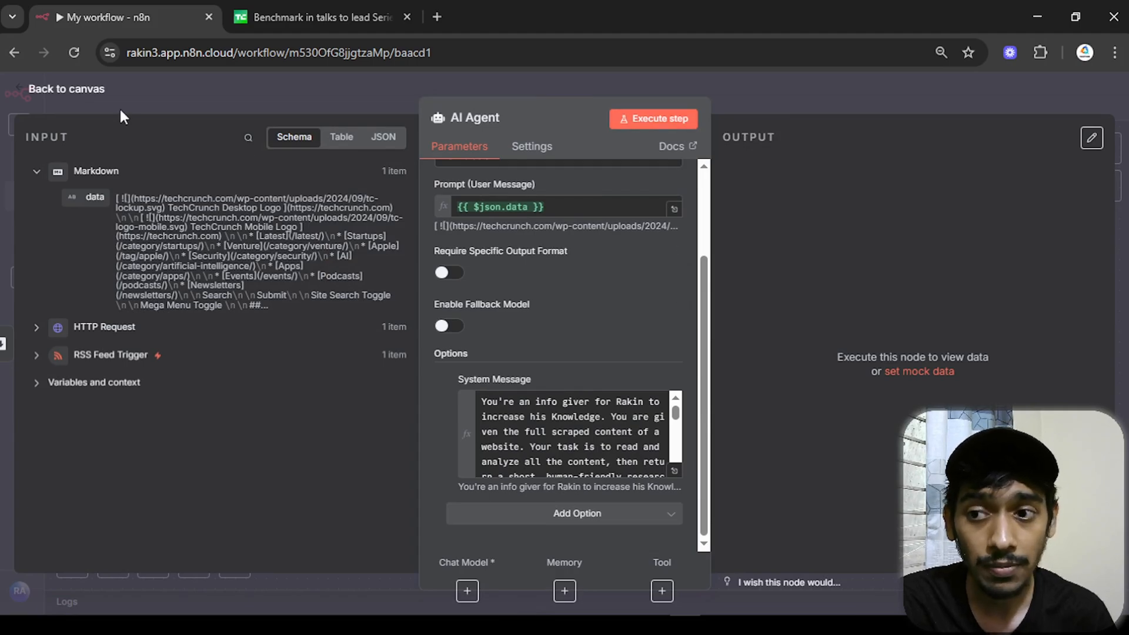
pyautogui.press('Escape')
# - Attach a Google Gemini Chat Model (gemini-2.5-flash), searched as 'gemi', to the AI Agent
pyautogui.click(585, 380)
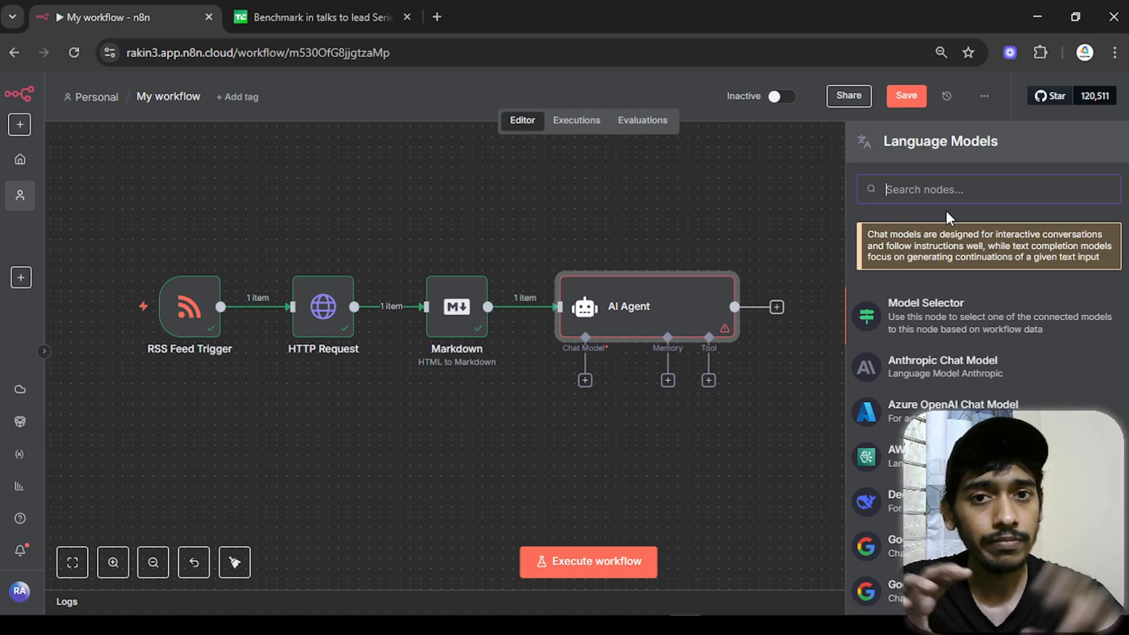
pyautogui.write('gemi')
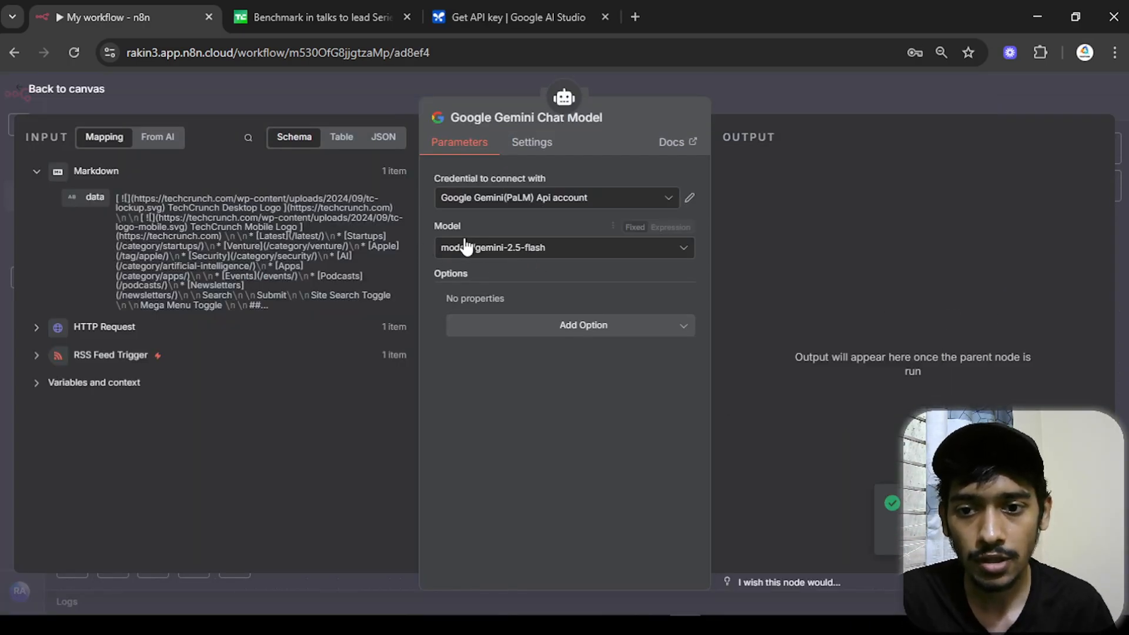
pyautogui.click(89, 89)
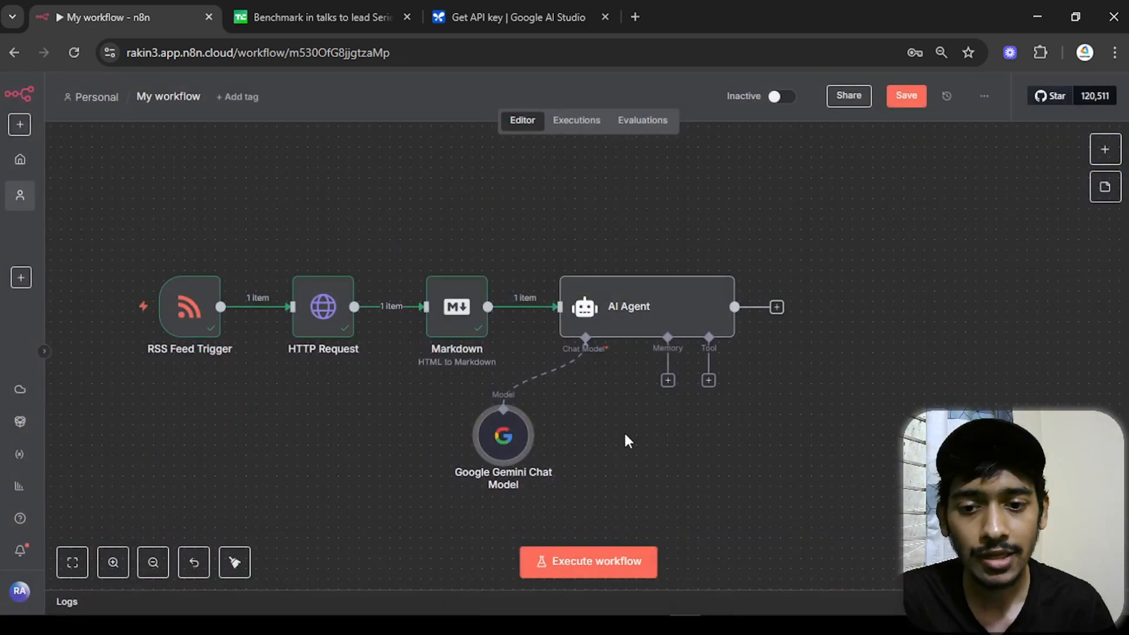
# - Test-run the AI Agent to produce a summary of the Greptile article
pyautogui.moveTo(624, 431); pyautogui.dragTo(598, 382)
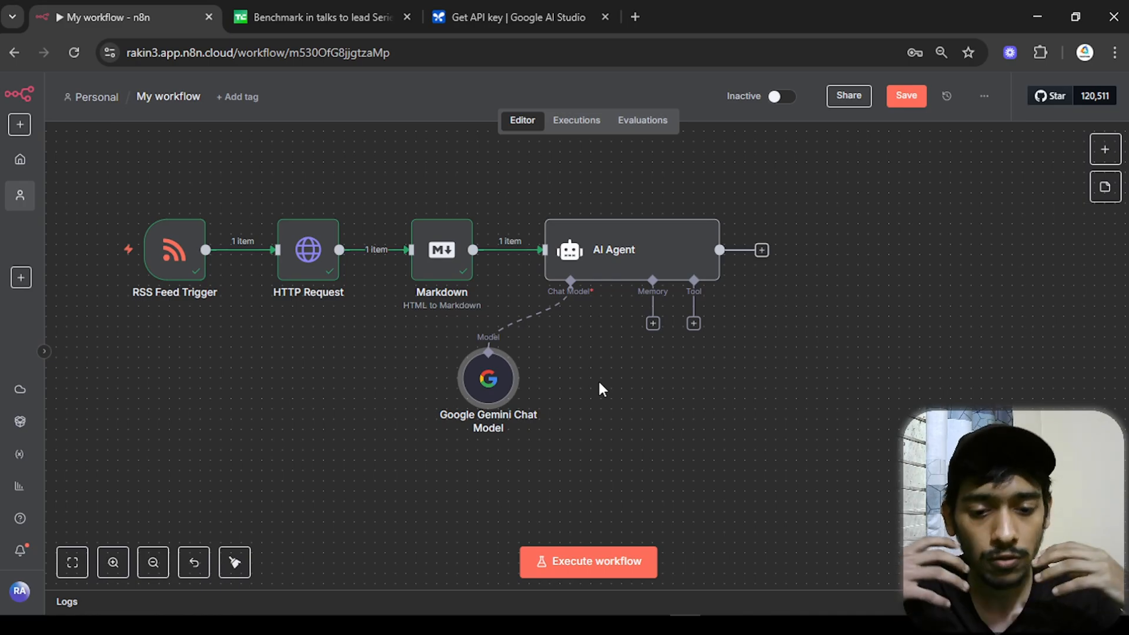
pyautogui.doubleClick(658, 245)
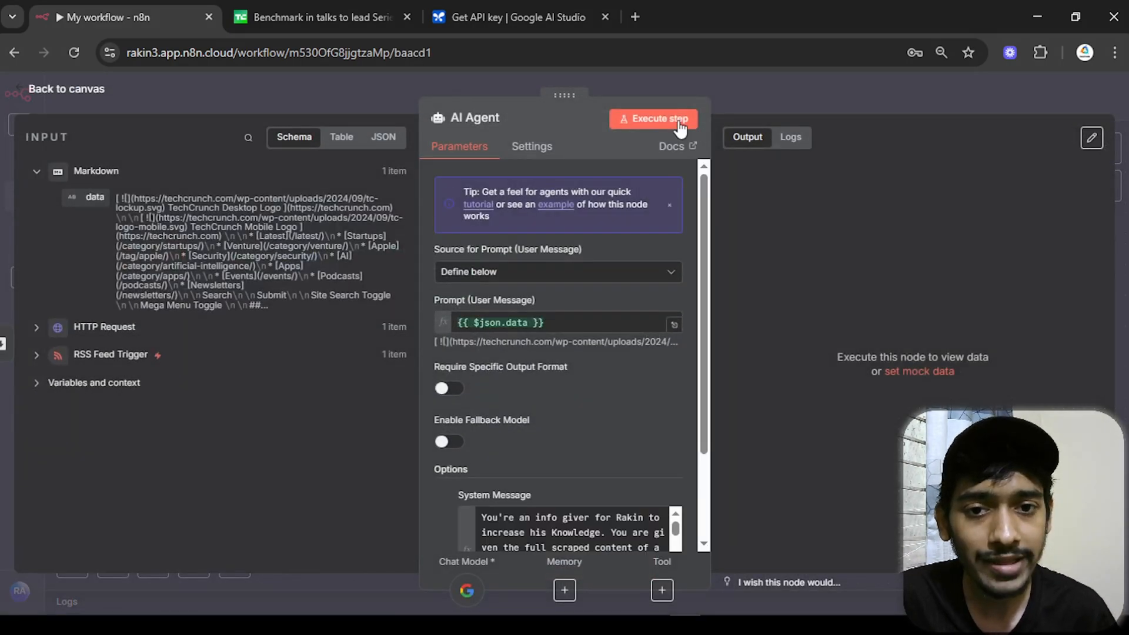
pyautogui.click(680, 120)
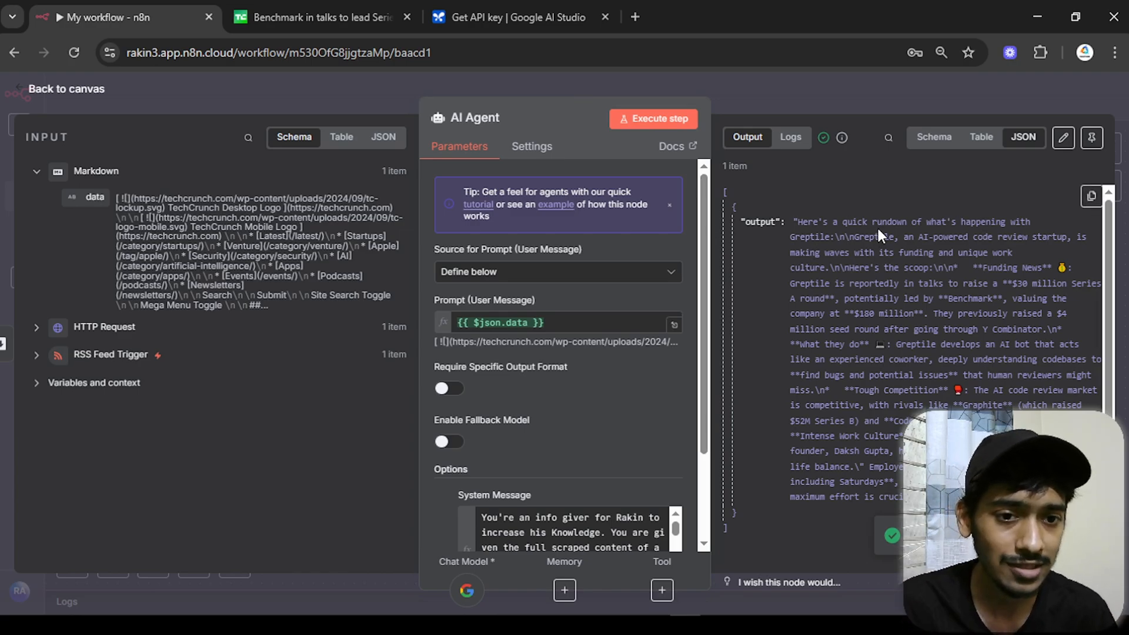
pyautogui.click(394, 22)
pyautogui.scroll(-5, 551, 393)
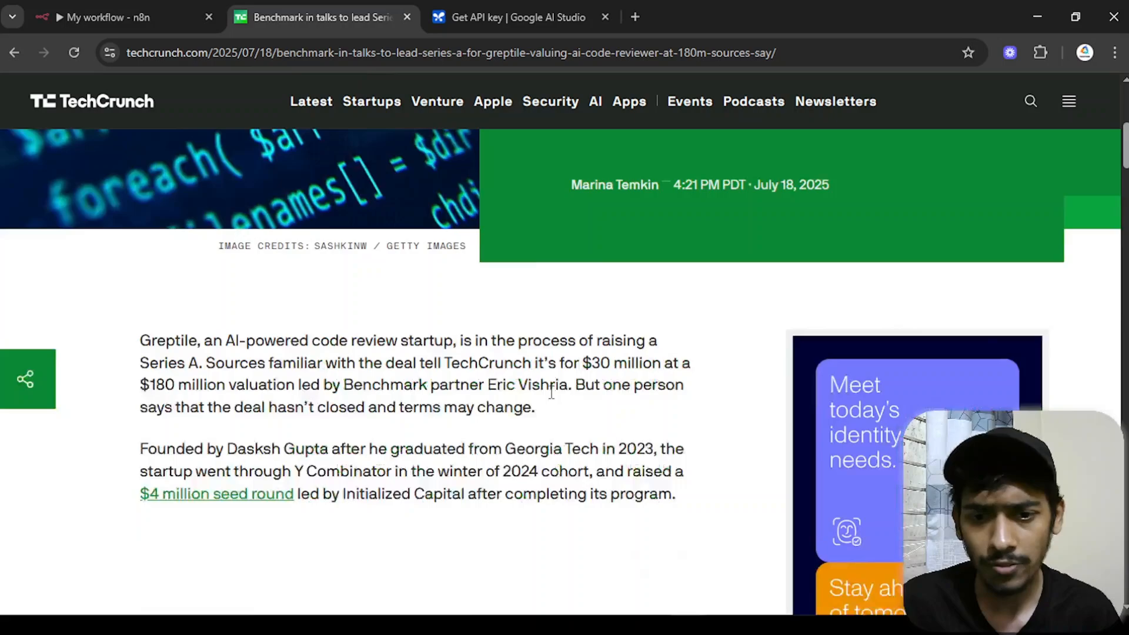
pyautogui.scroll(4, 551, 393)
pyautogui.moveTo(716, 241); pyautogui.dragTo(842, 243)
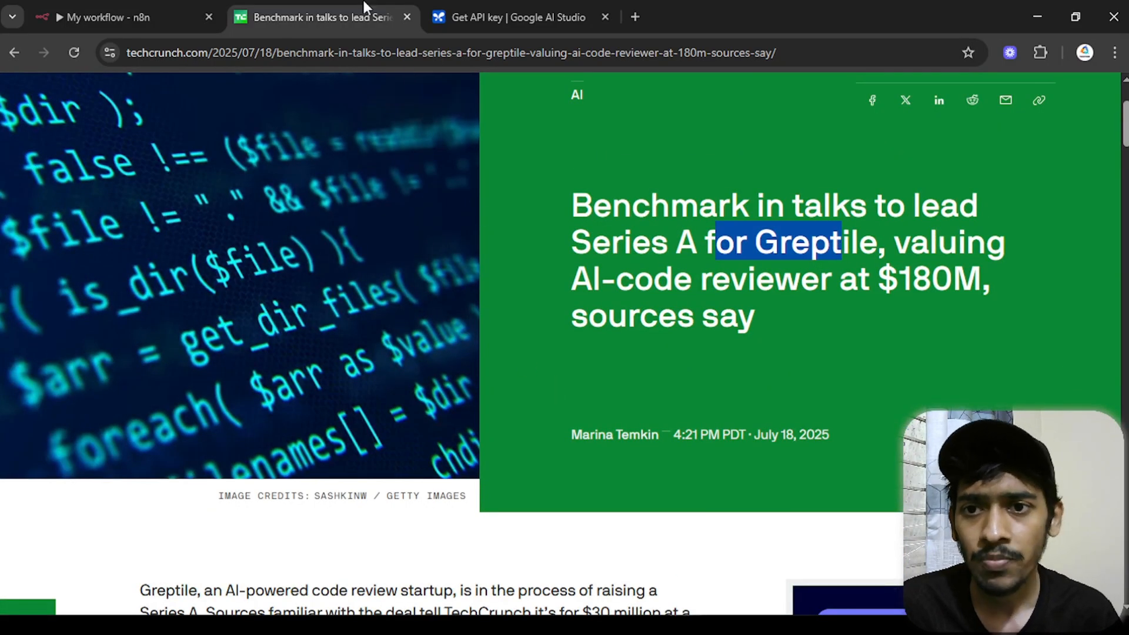
pyautogui.click(168, 14)
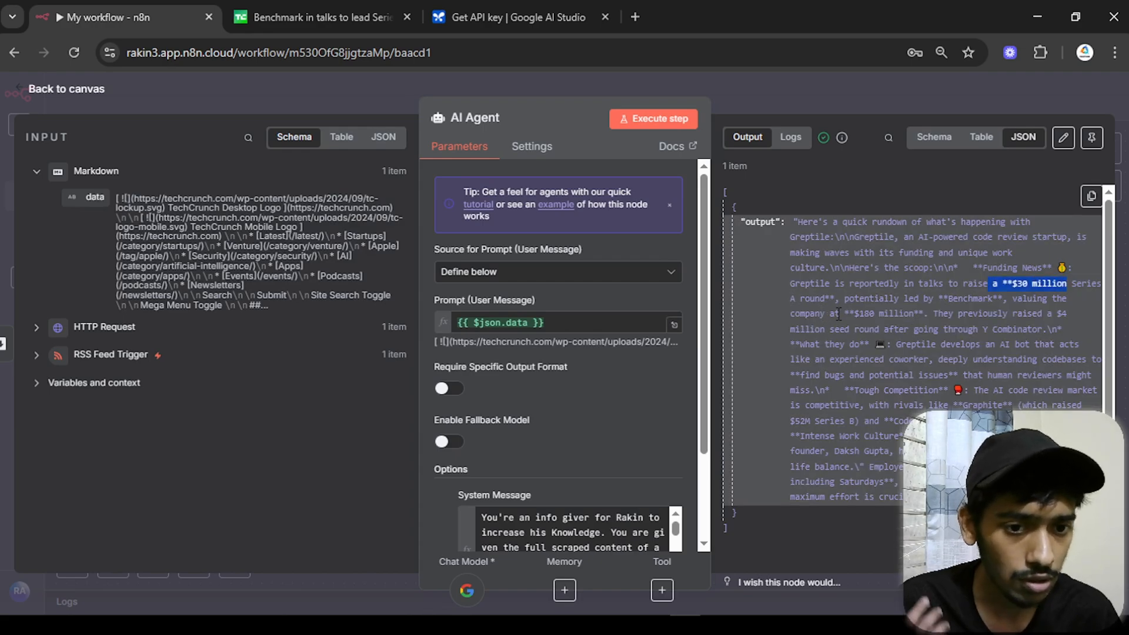
# - Finish reviewing the AI Agent output and close it back to the canvas
pyautogui.scroll(-1, 912, 353)
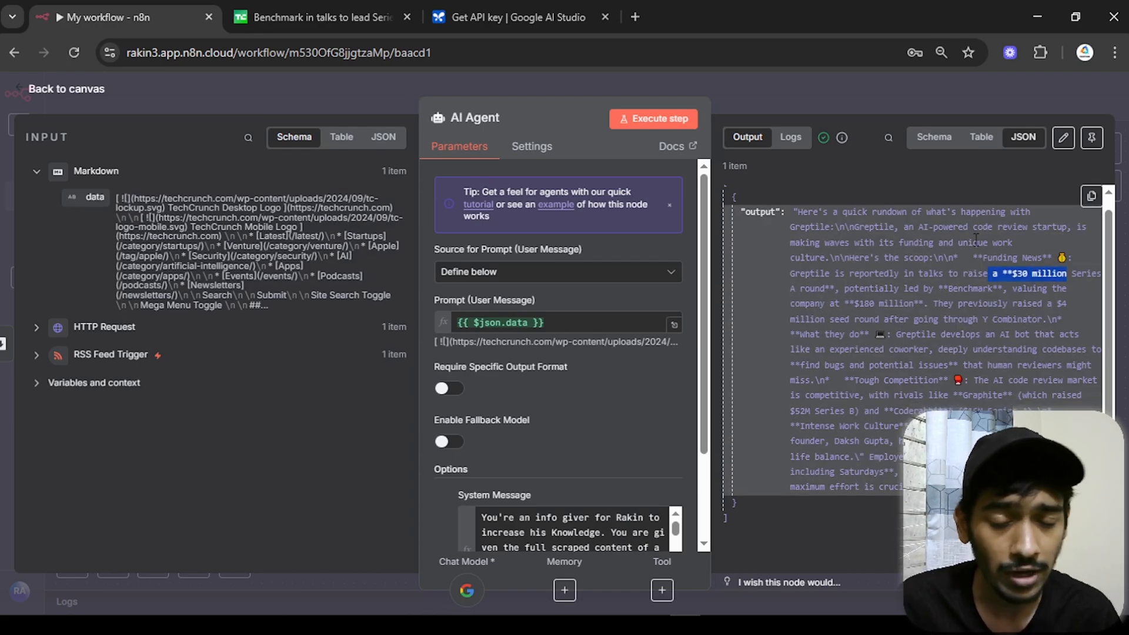
pyautogui.click(941, 301)
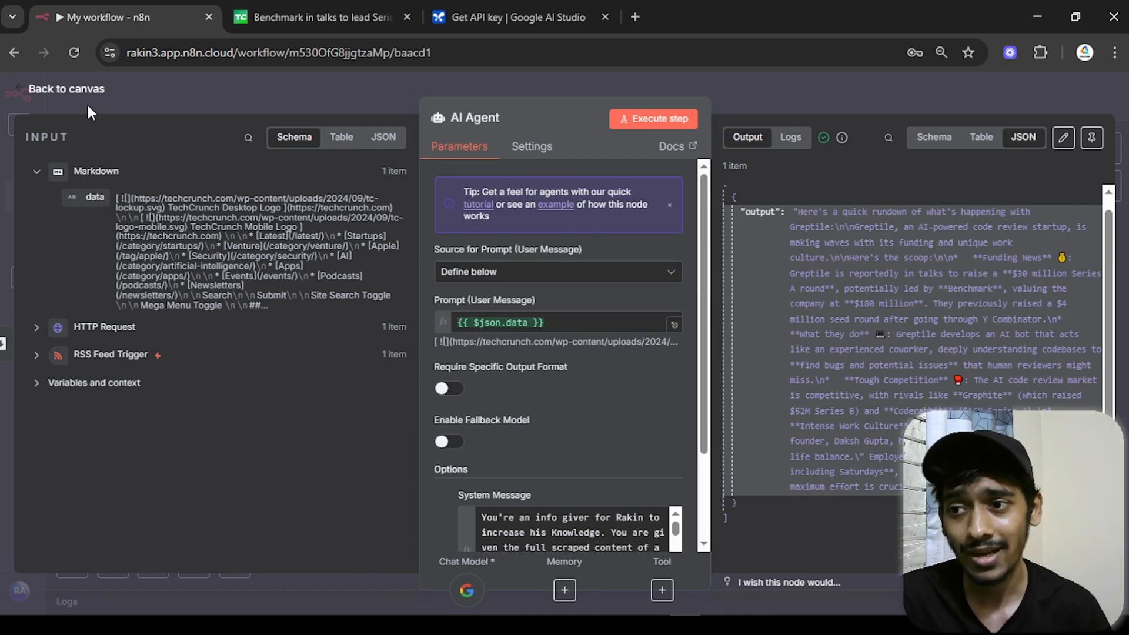
pyautogui.click(102, 94)
# - Deactivate the Google Gemini Chat Model and attach an OpenAI Chat Model keeping gpt-4.1-mini
pyautogui.moveTo(502, 329)
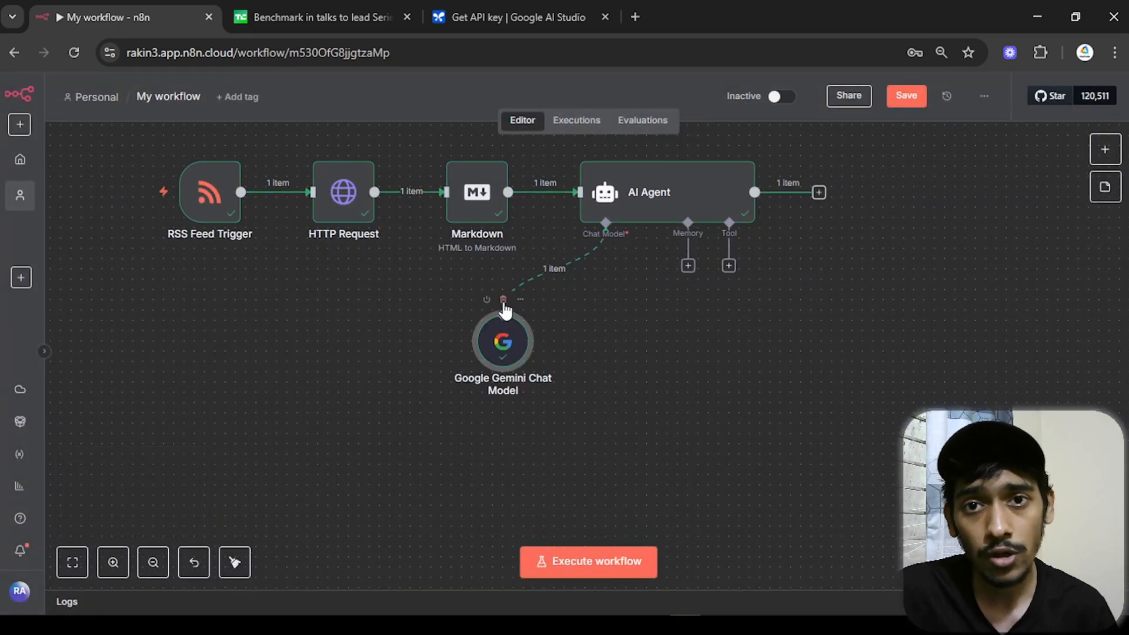
pyautogui.click(504, 301)
pyautogui.click(605, 266)
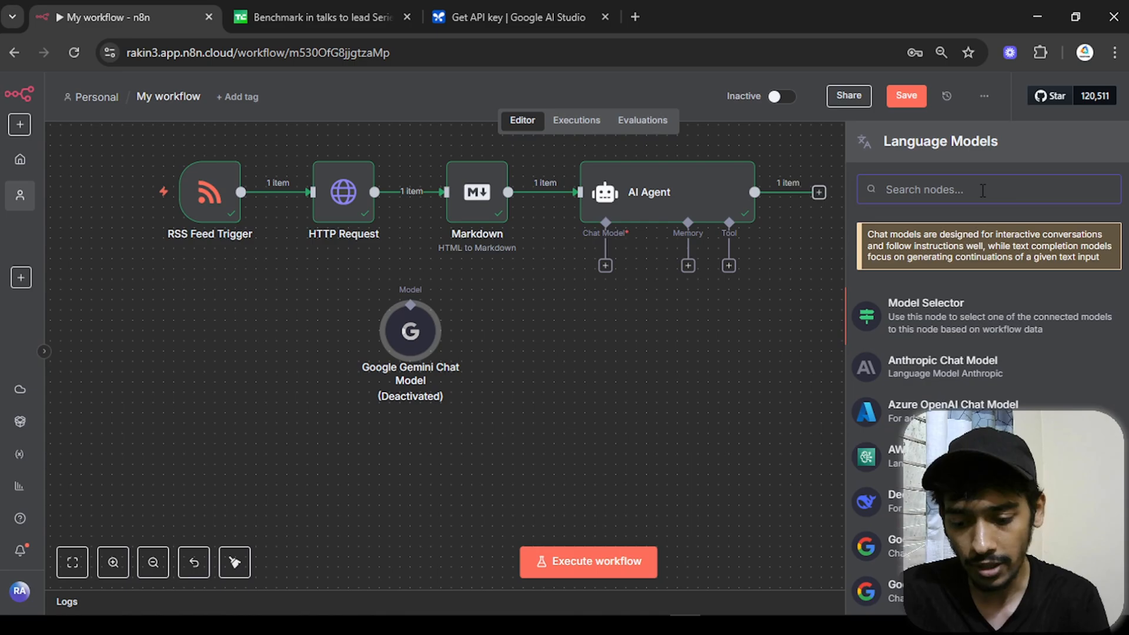
pyautogui.write('open')
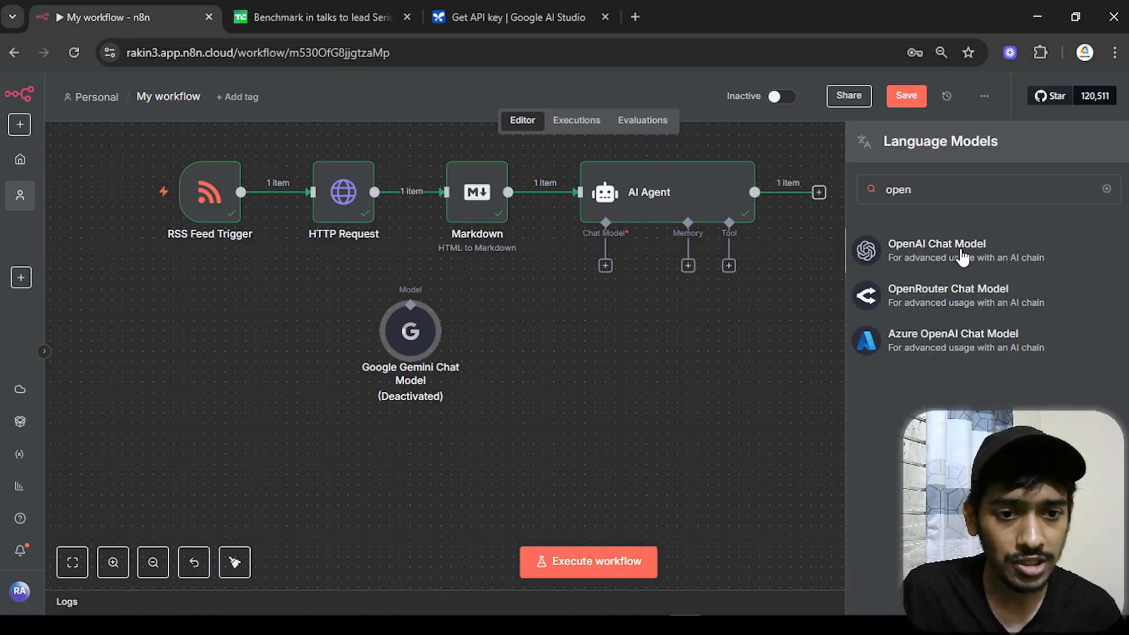
pyautogui.click(962, 257)
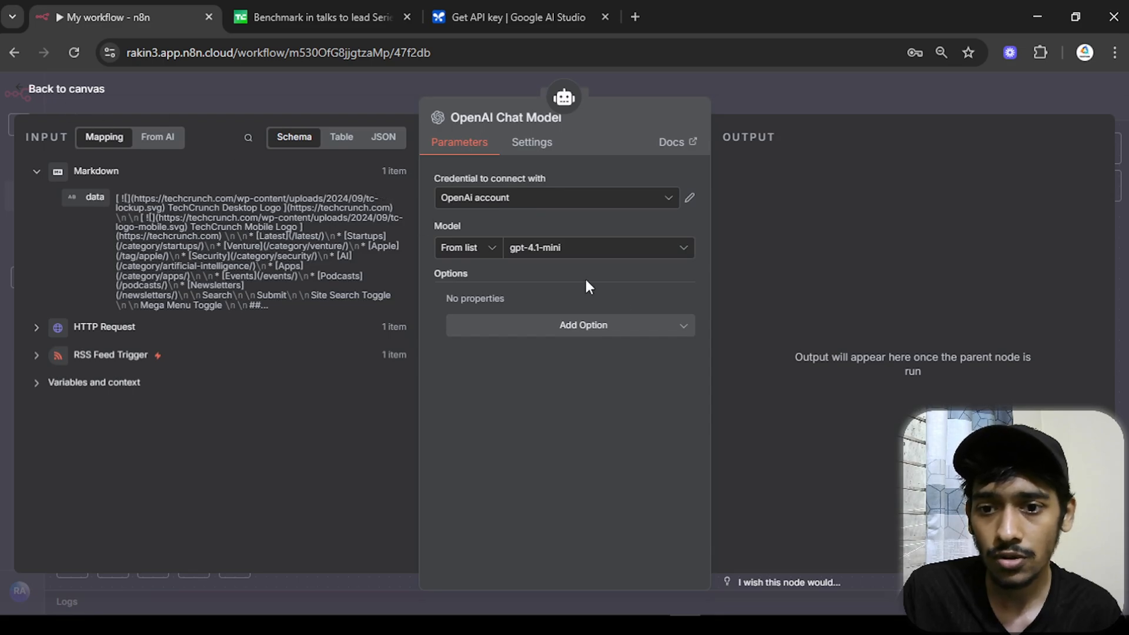
pyautogui.click(607, 252)
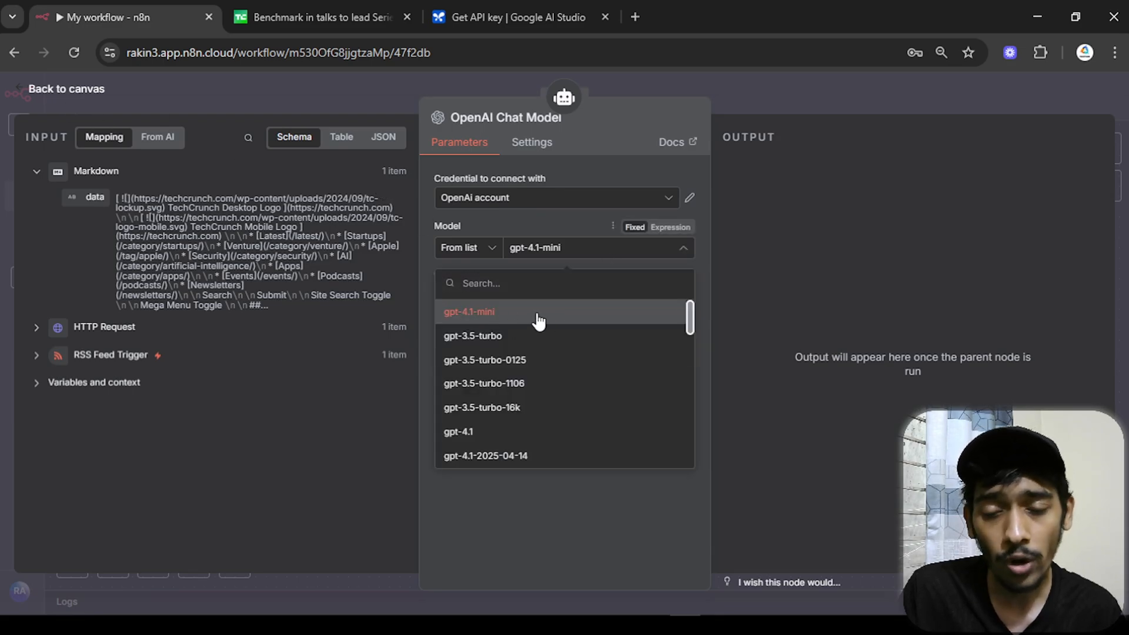
pyautogui.scroll(-3, 533, 441)
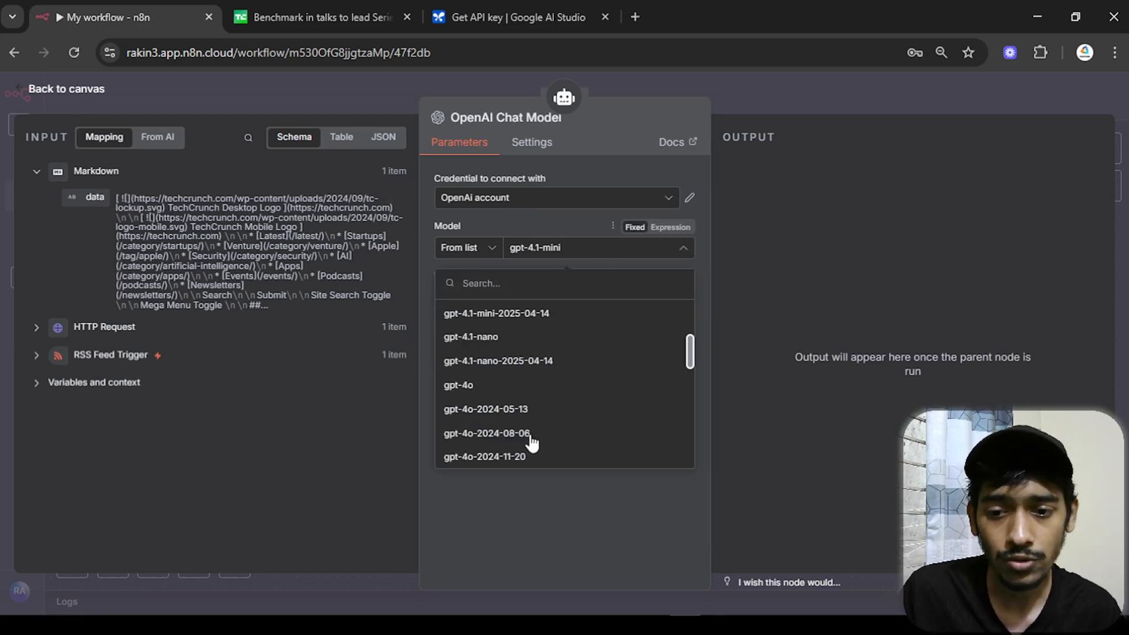
pyautogui.scroll(3, 527, 425)
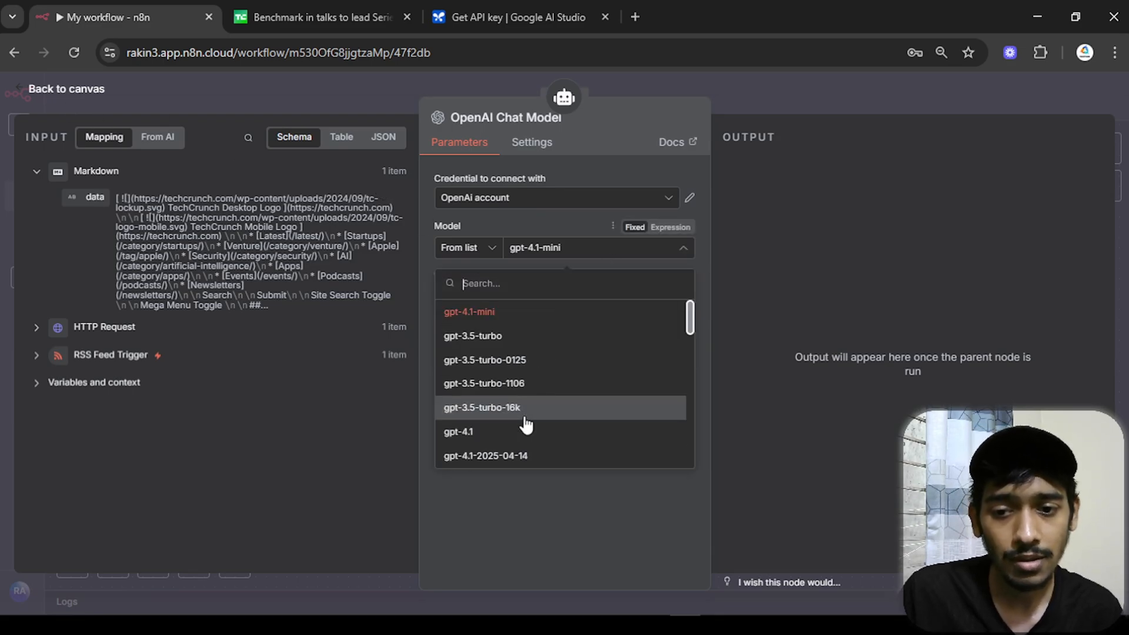
pyautogui.click(431, 283)
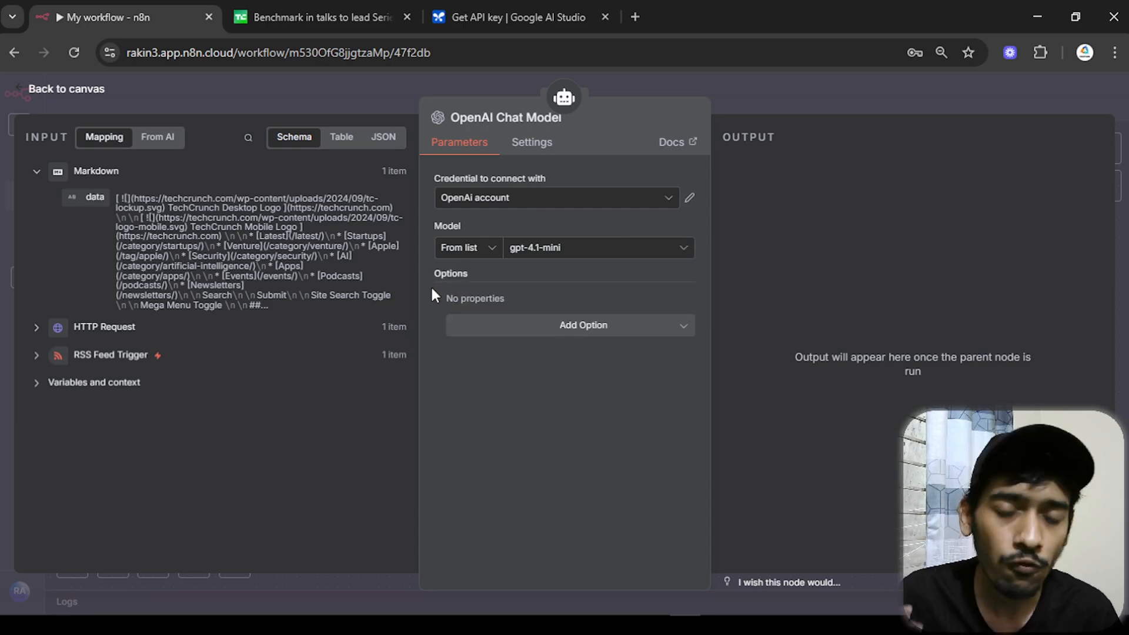
pyautogui.press('Escape')
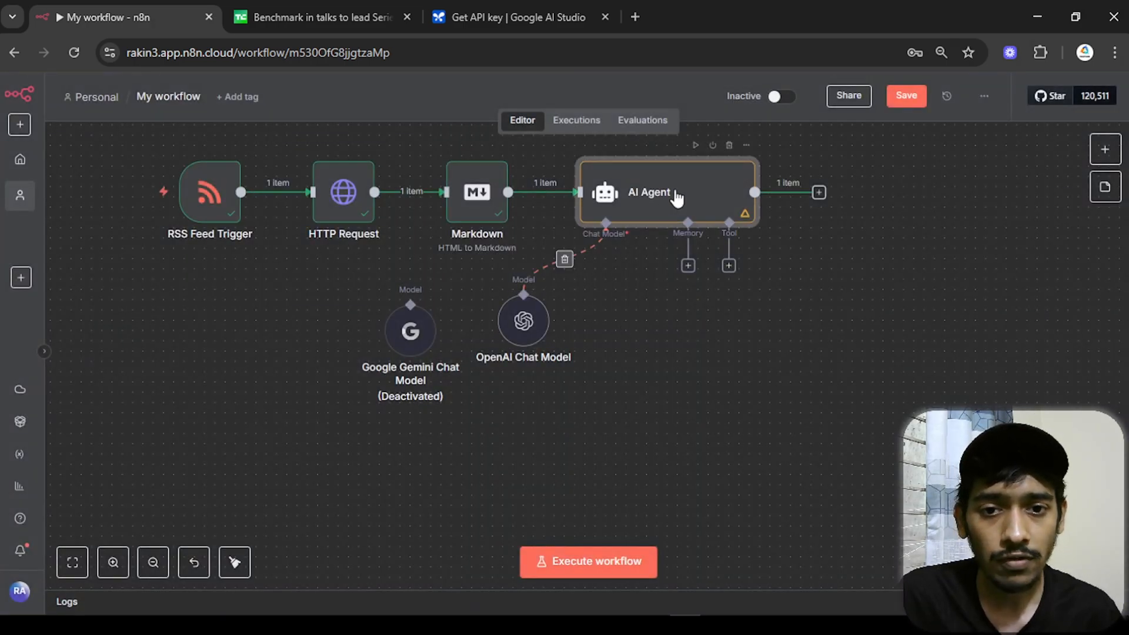
# - Rerun the AI Agent with the OpenAI model and review the new summary's Why it Matters section
pyautogui.doubleClick(673, 188)
pyautogui.click(666, 122)
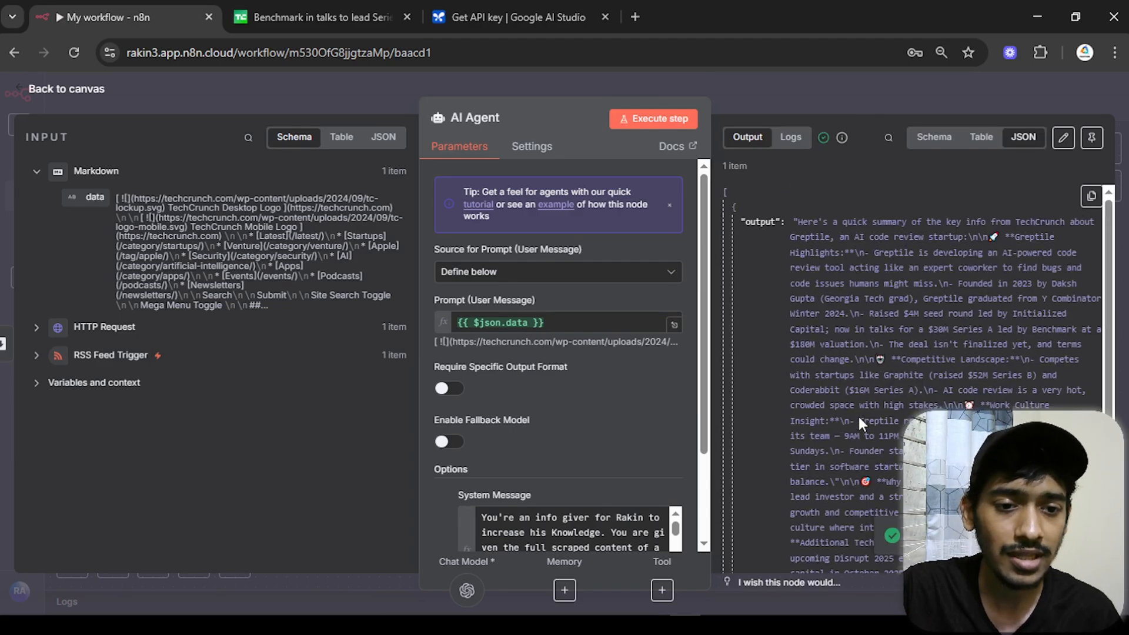
pyautogui.moveTo(801, 221); pyautogui.dragTo(1000, 229)
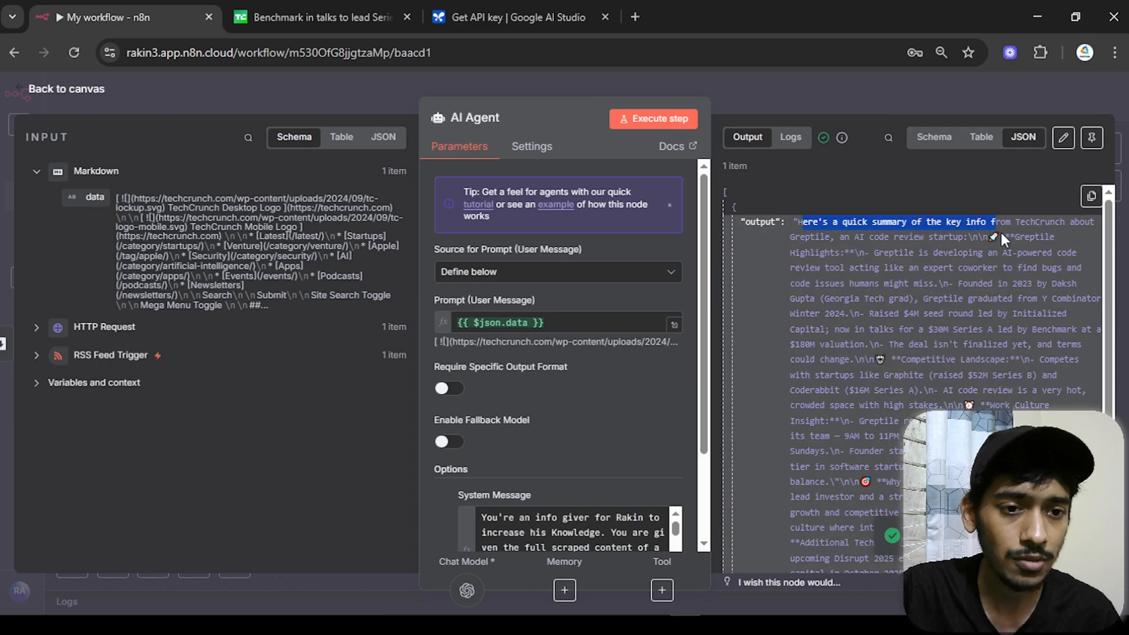
pyautogui.scroll(-3, 1033, 318)
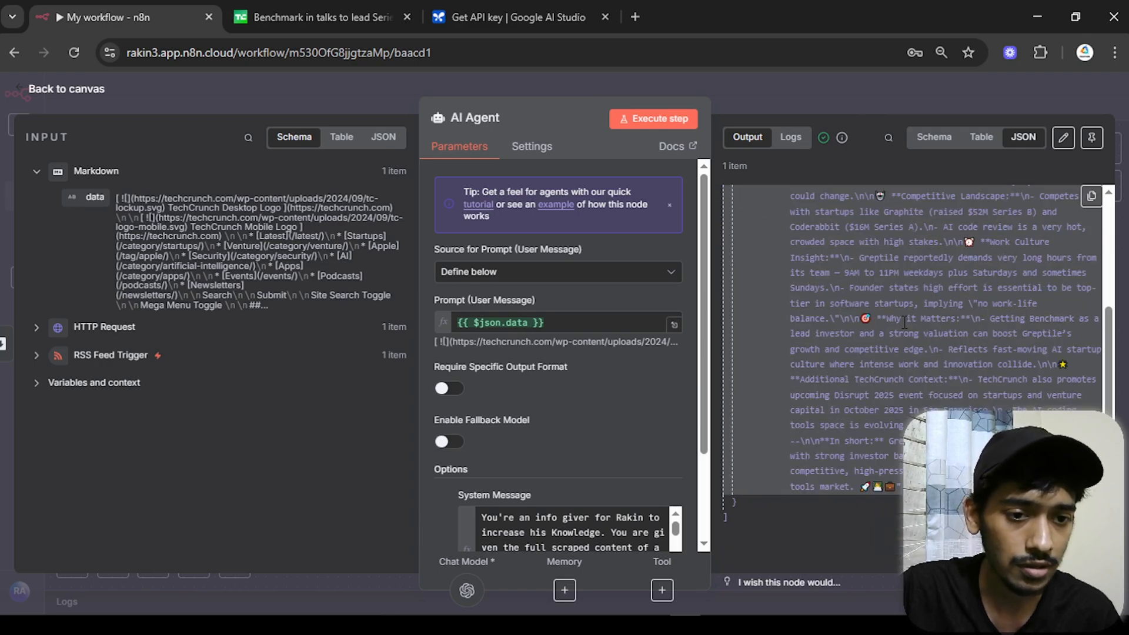
pyautogui.scroll(3, 989, 329)
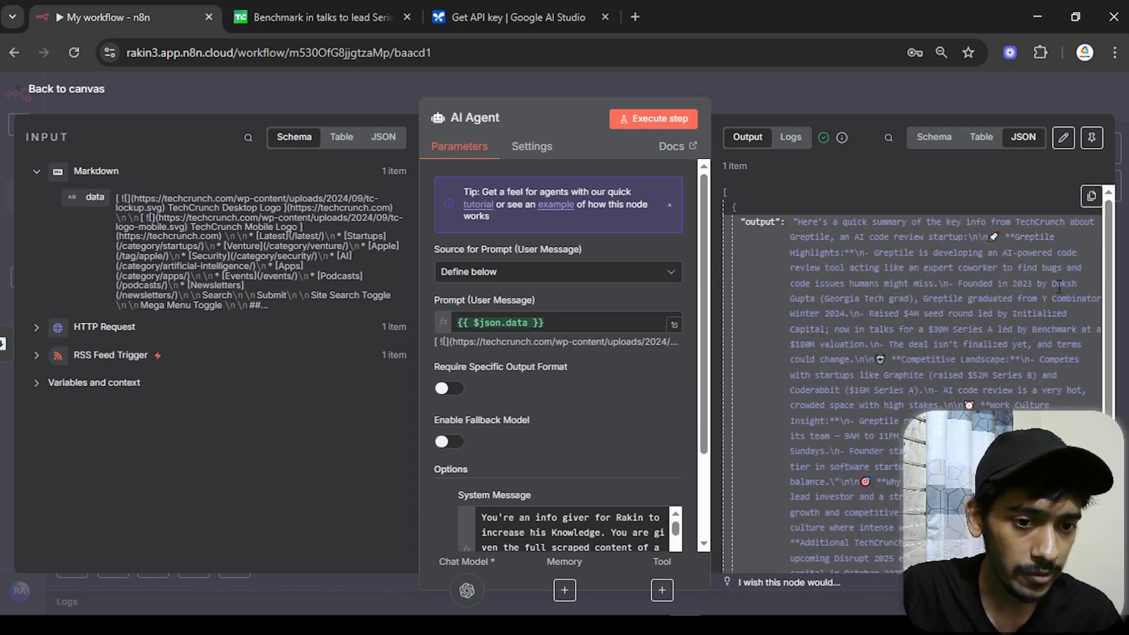
pyautogui.scroll(-2, 880, 355)
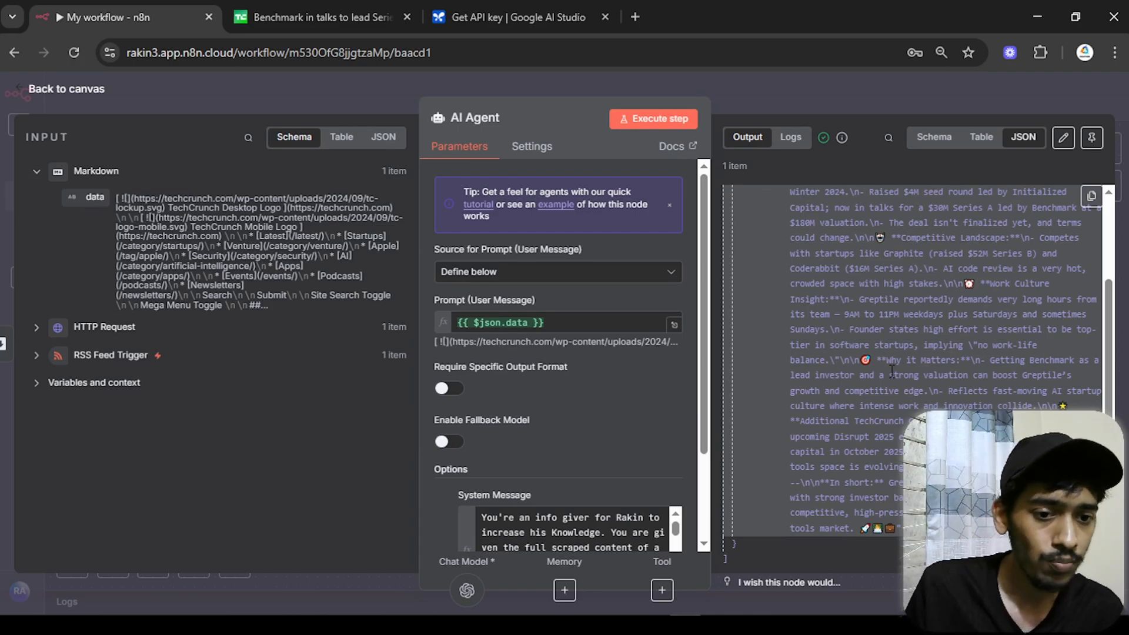
pyautogui.moveTo(875, 360); pyautogui.dragTo(1000, 420)
# - Back on the canvas, nudge the OpenAI Chat Model node down-right and pan the workflow left
pyautogui.click(94, 94)
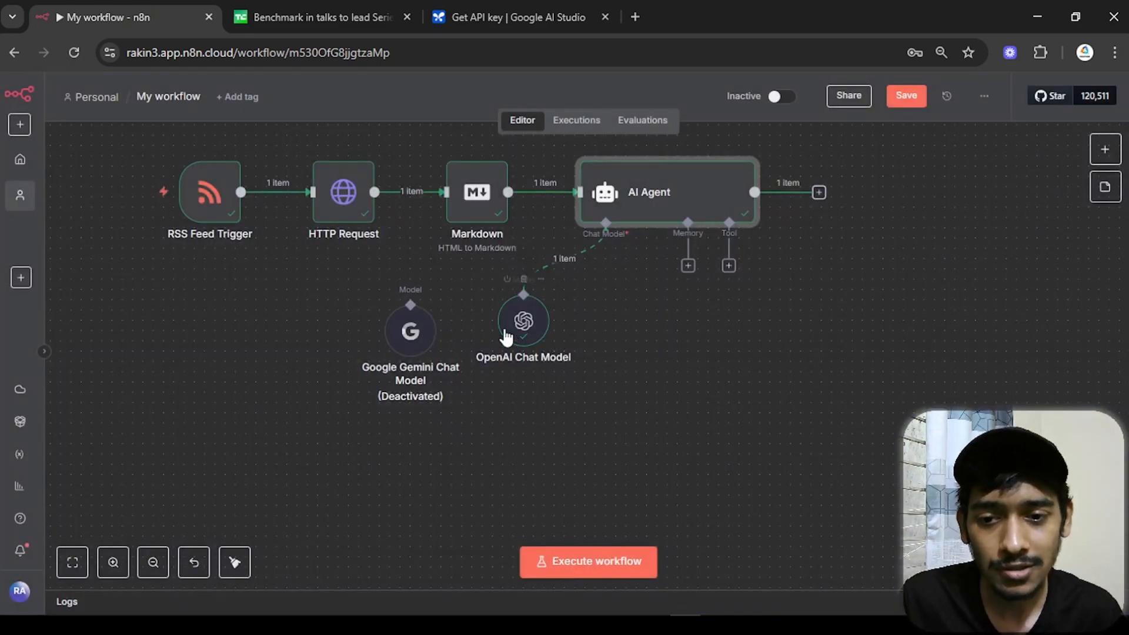
pyautogui.moveTo(506, 337); pyautogui.dragTo(510, 351)
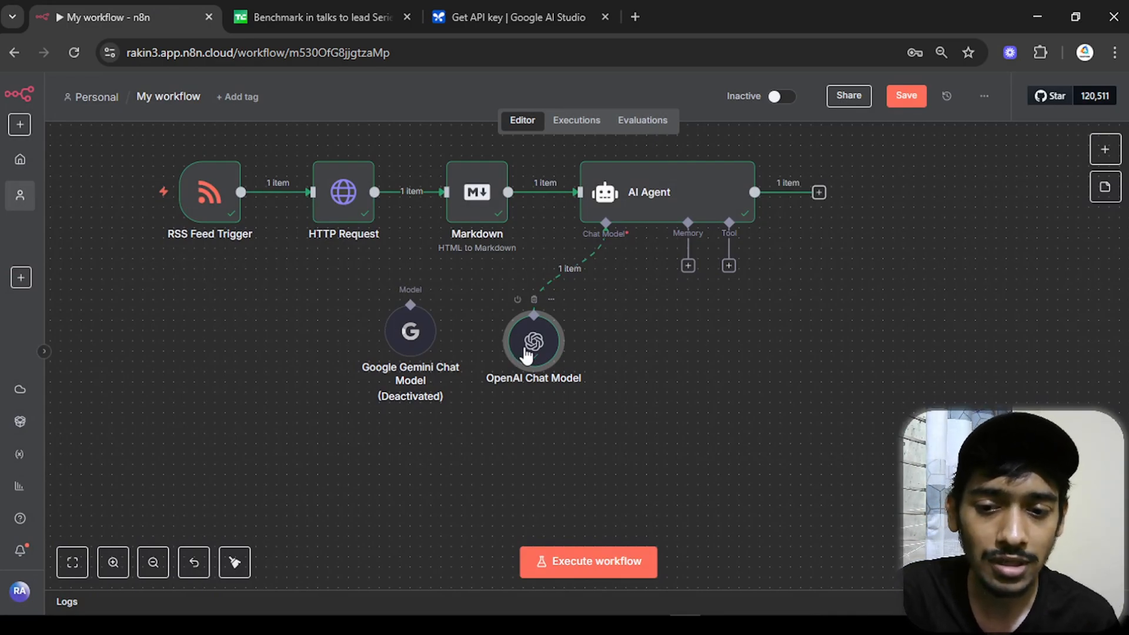
pyautogui.moveTo(945, 315); pyautogui.dragTo(726, 373)
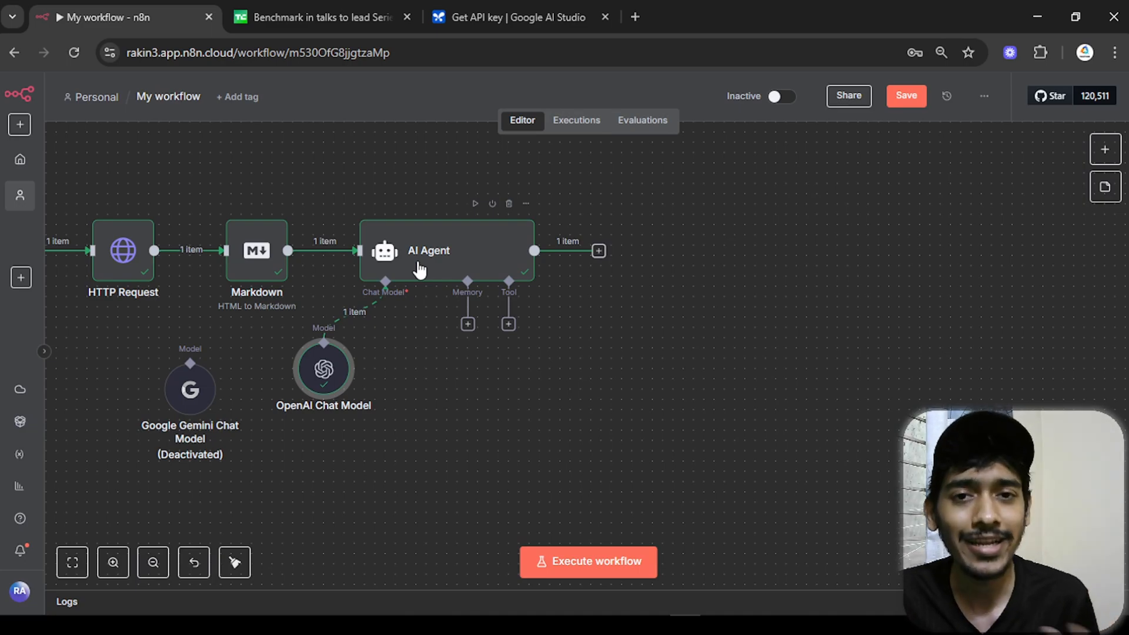
# - Add a Telegram 'Send a text message' node after the AI Agent
pyautogui.click(599, 250)
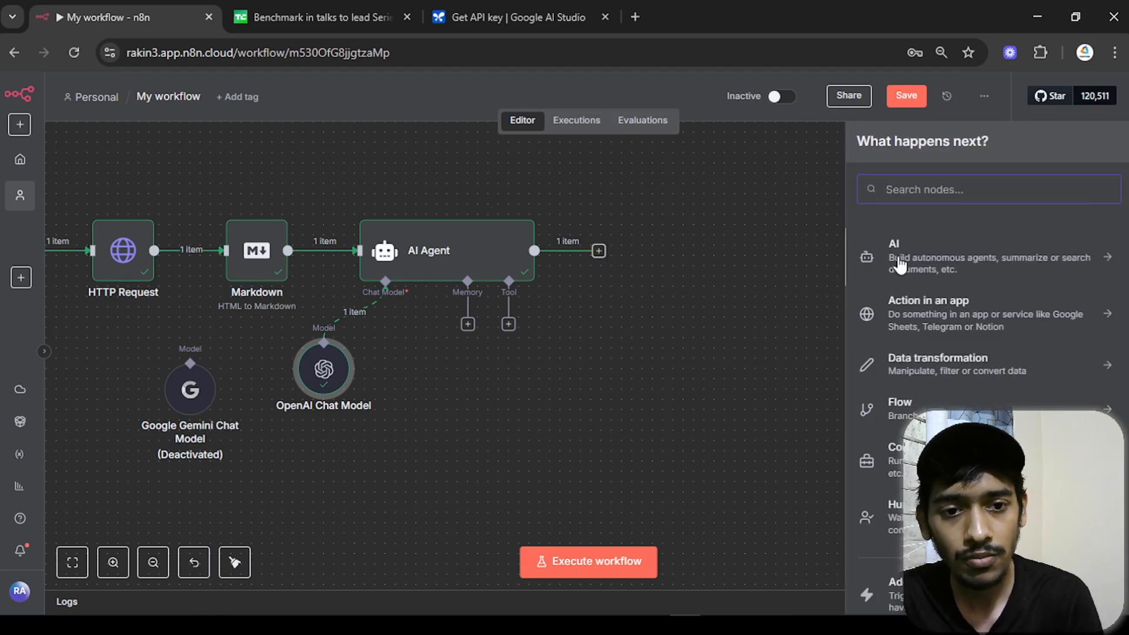
pyautogui.write('tele')
pyautogui.click(938, 253)
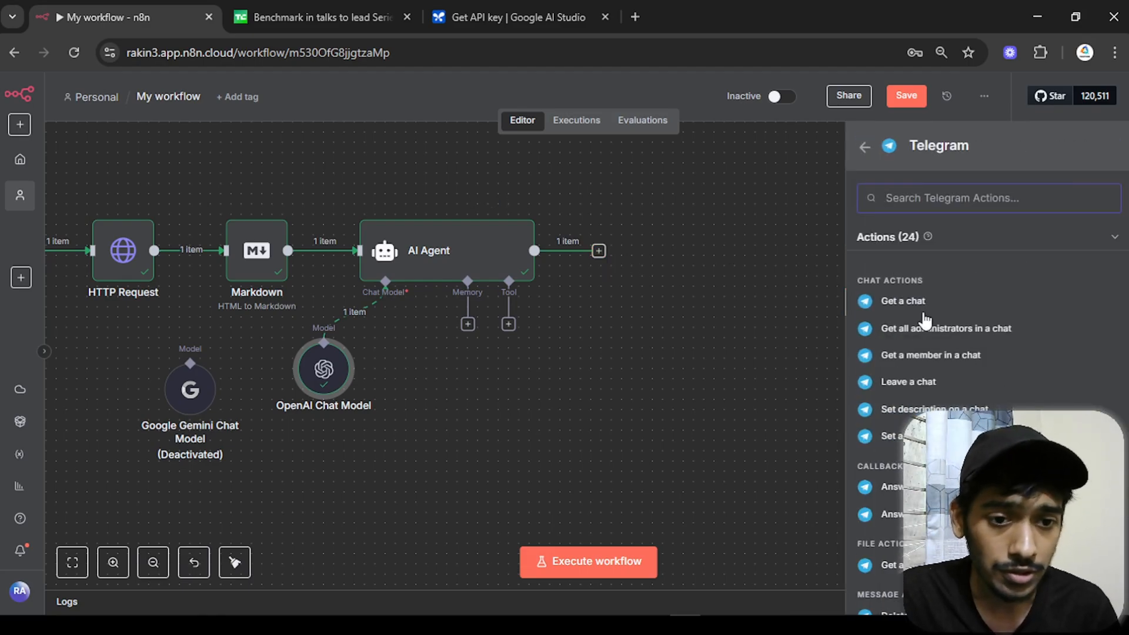
pyautogui.scroll(-7, 906, 365)
pyautogui.scroll(-1, 939, 397)
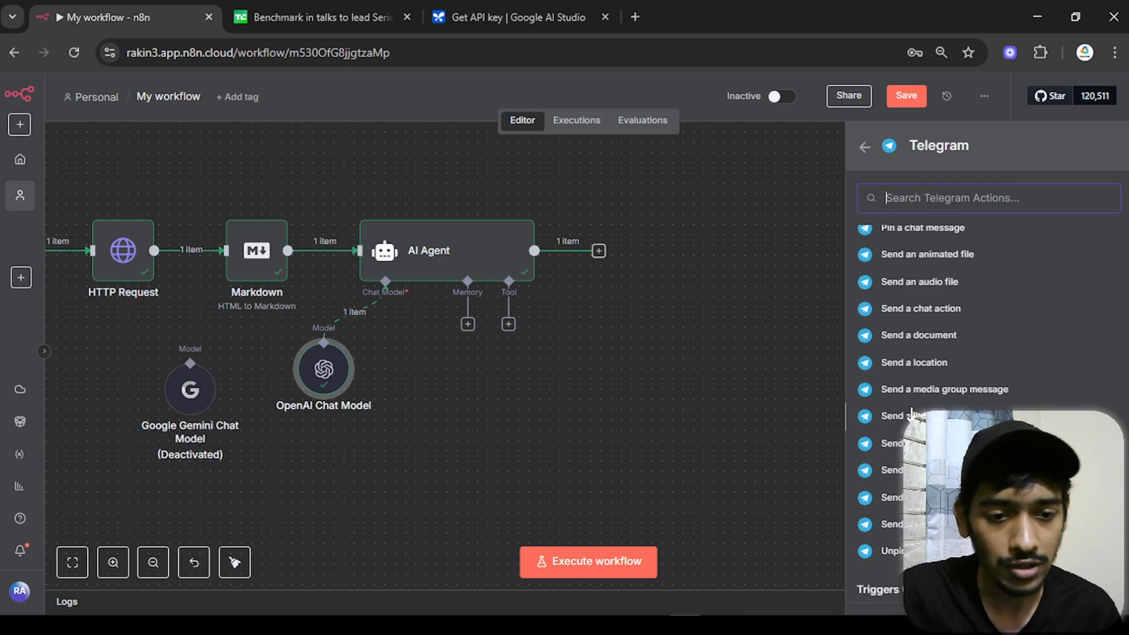
pyautogui.click(911, 416)
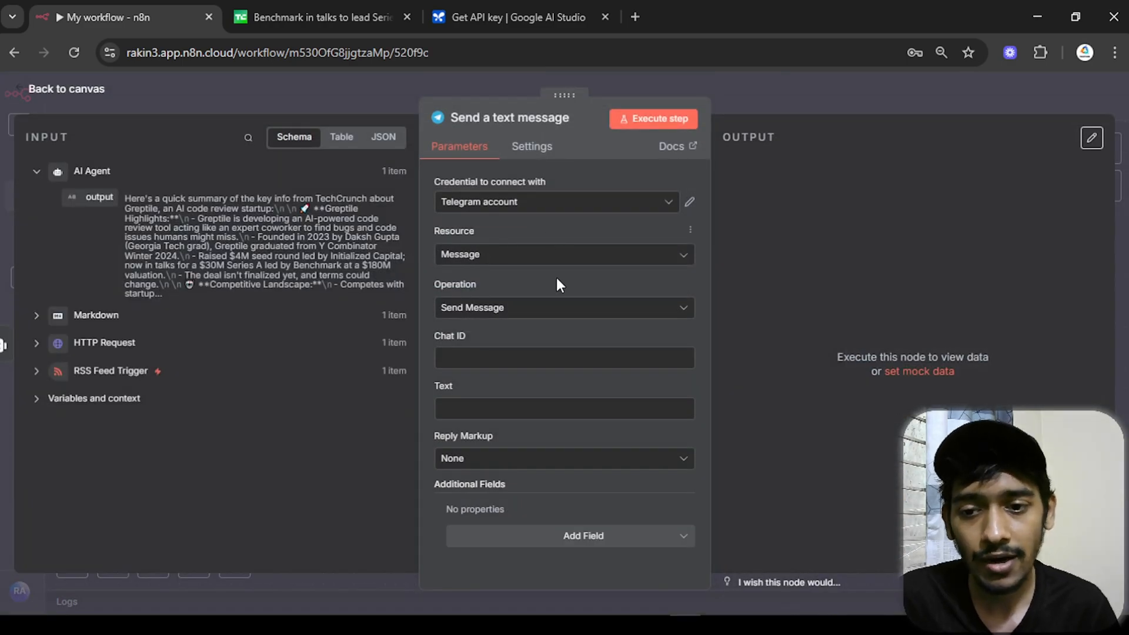
# - Map the AI Agent output into Text and turn Append n8n Attribution off
pyautogui.click(544, 357)
pyautogui.click(535, 408)
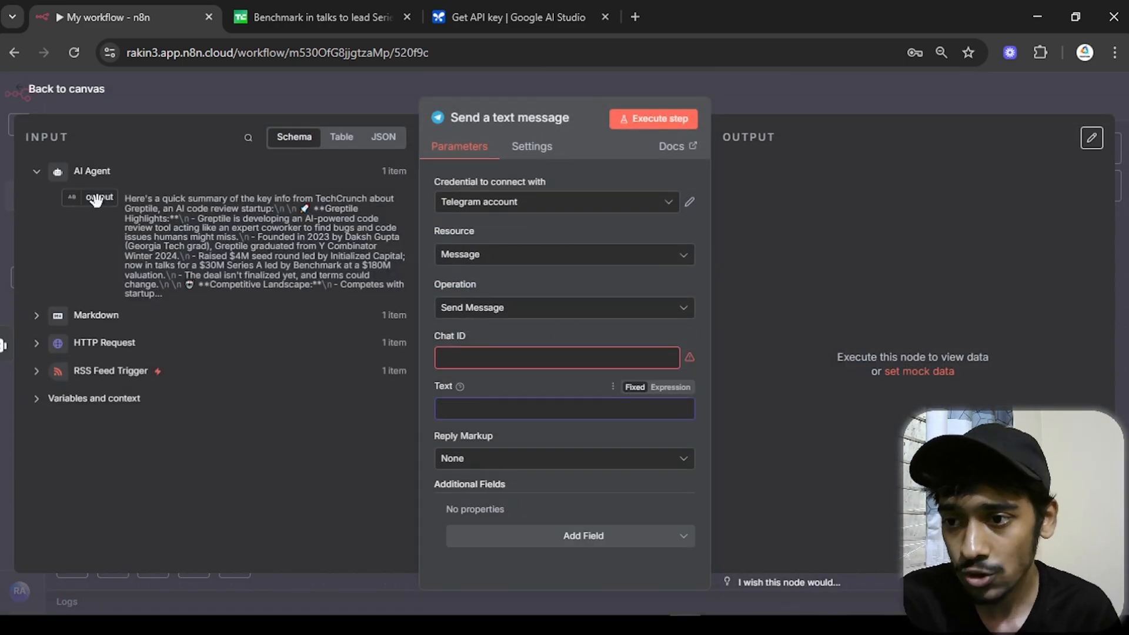
pyautogui.moveTo(88, 197); pyautogui.dragTo(446, 406)
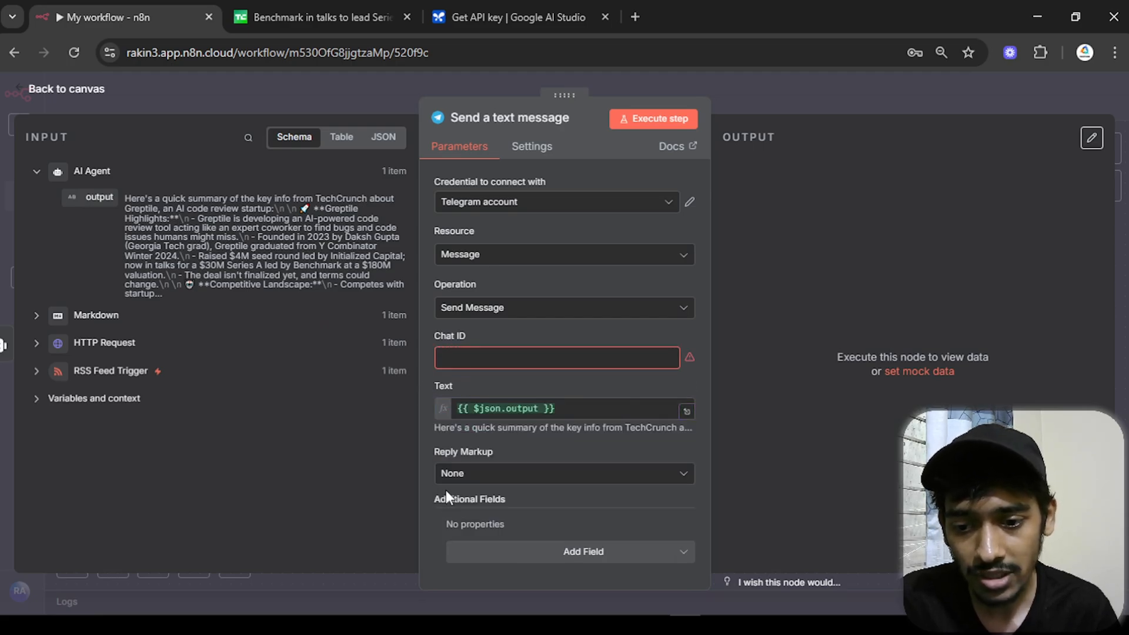
pyautogui.click(527, 551)
pyautogui.click(505, 386)
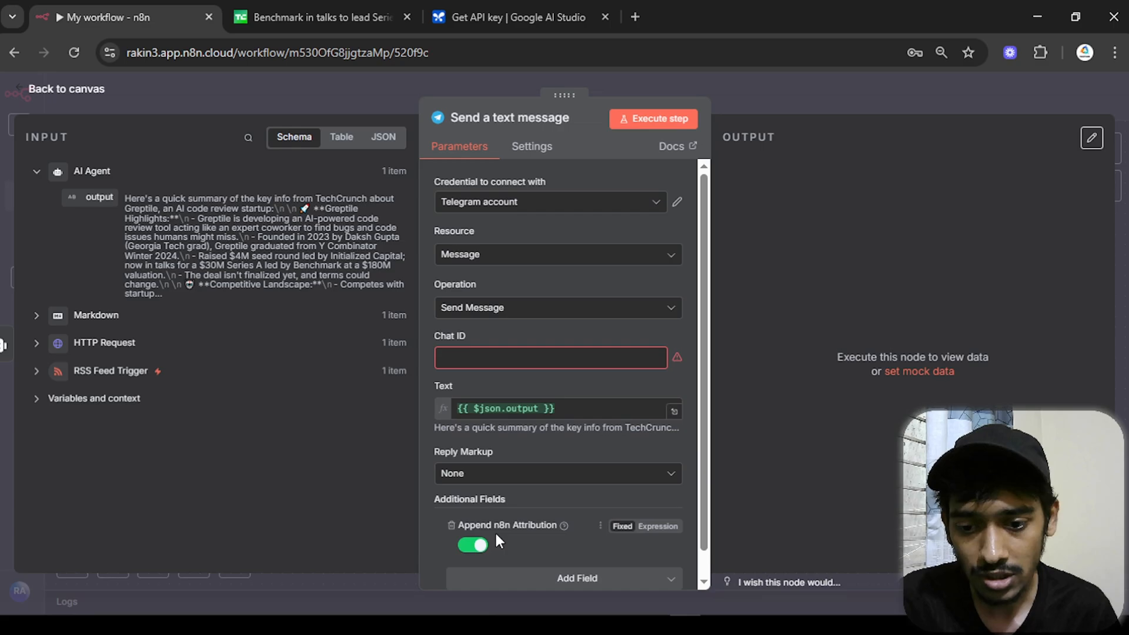
pyautogui.click(472, 545)
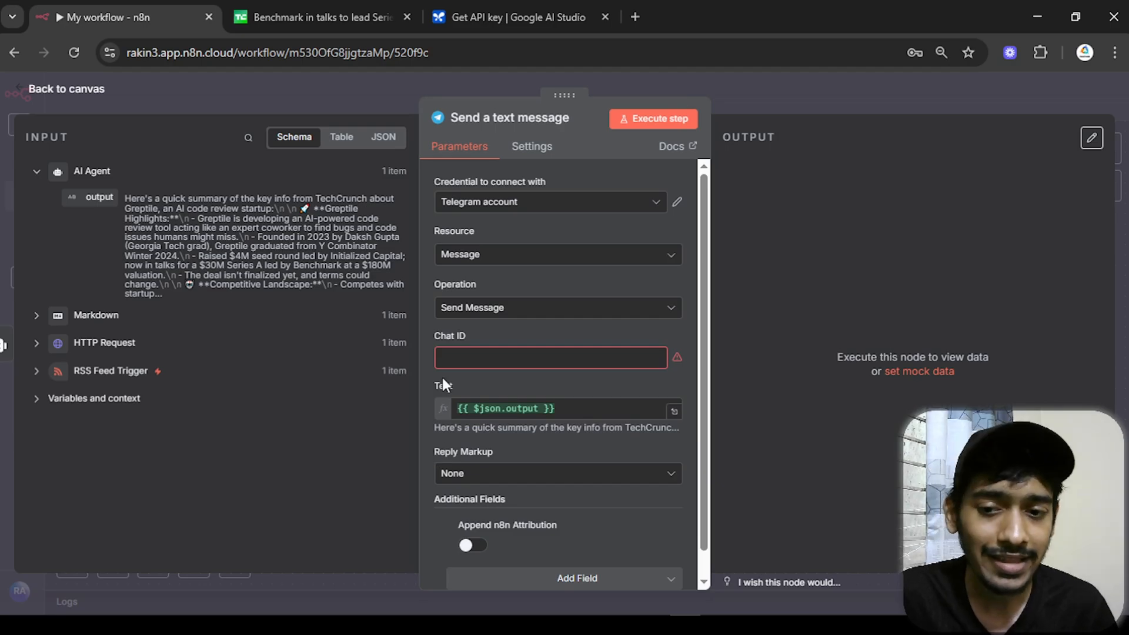
pyautogui.click(86, 91)
pyautogui.moveTo(595, 375); pyautogui.dragTo(741, 518)
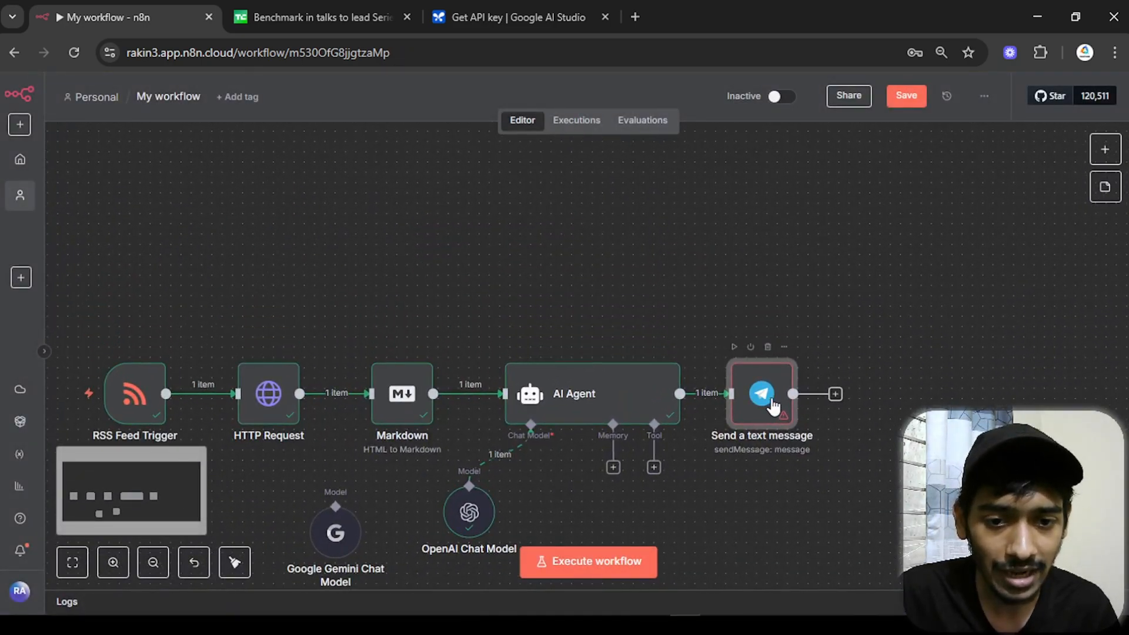
# - Deactivate the Send a text message node and add a Telegram Trigger for incoming messages
pyautogui.click(751, 347)
pyautogui.rightClick(462, 202)
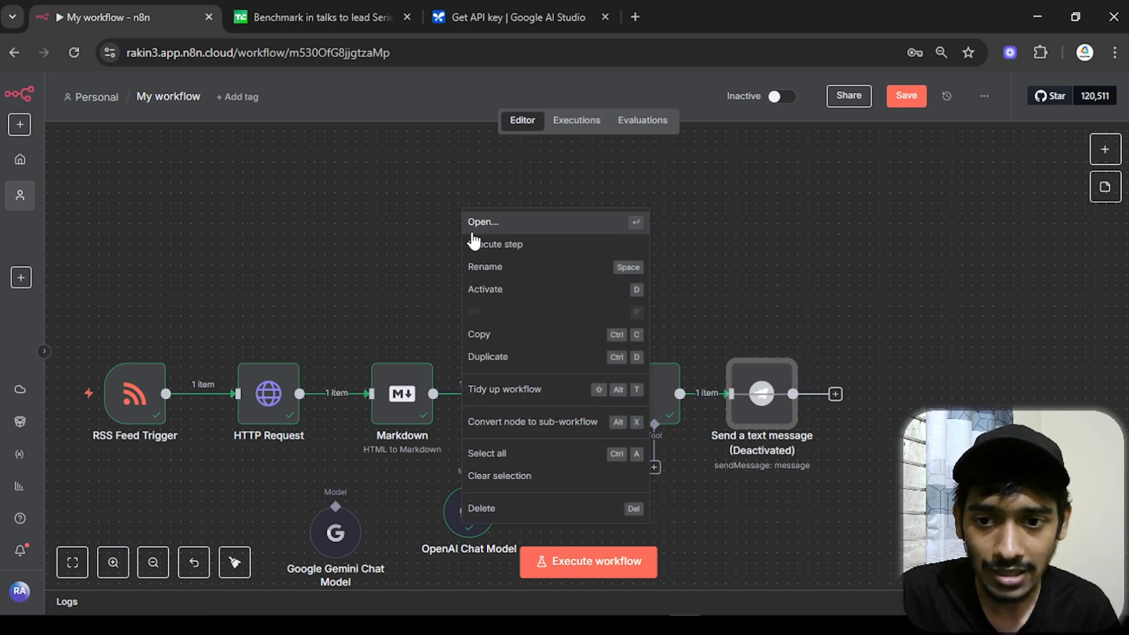
pyautogui.press('Escape')
pyautogui.scroll(3, 480, 290)
pyautogui.rightClick(530, 255)
pyautogui.click(553, 270)
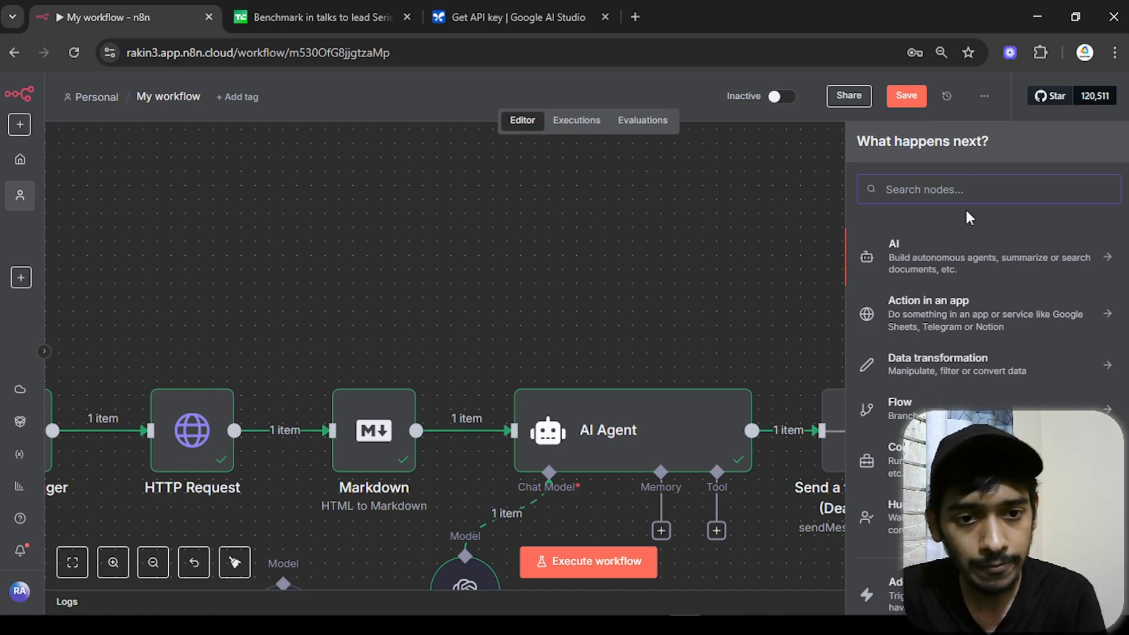
pyautogui.write('te')
pyautogui.click(891, 246)
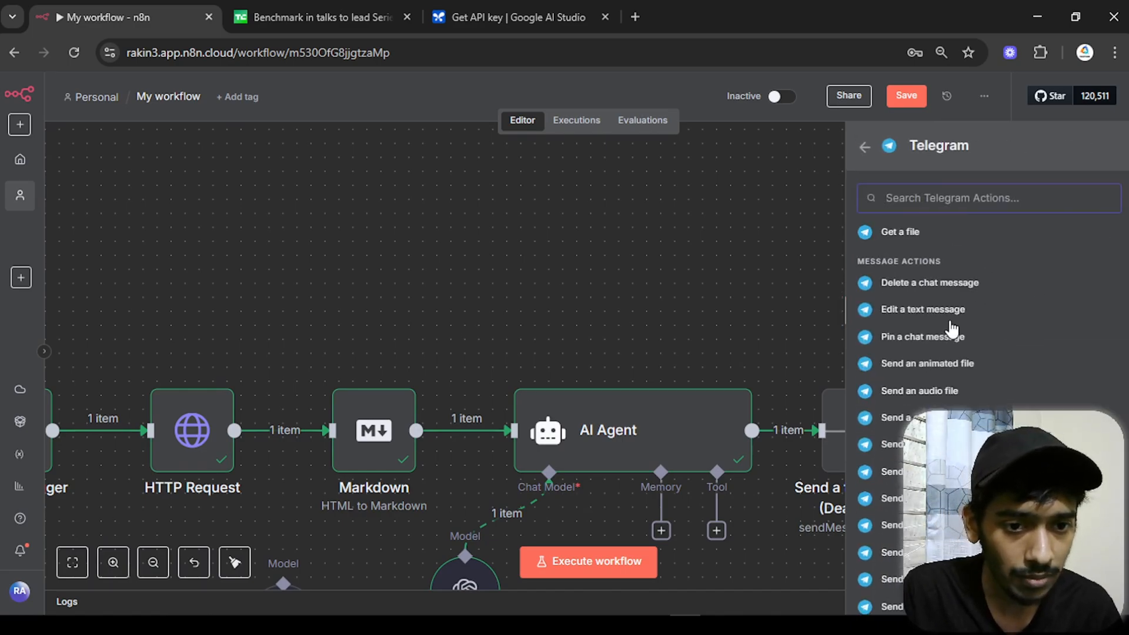
pyautogui.scroll(-2, 953, 330)
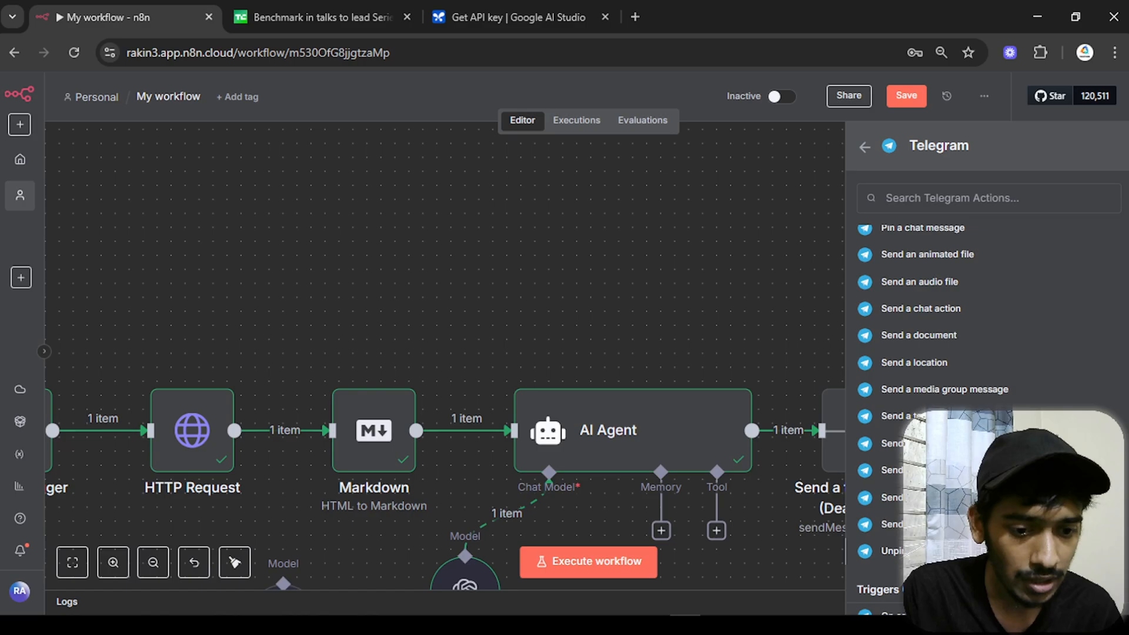
pyautogui.scroll(-4, 925, 389)
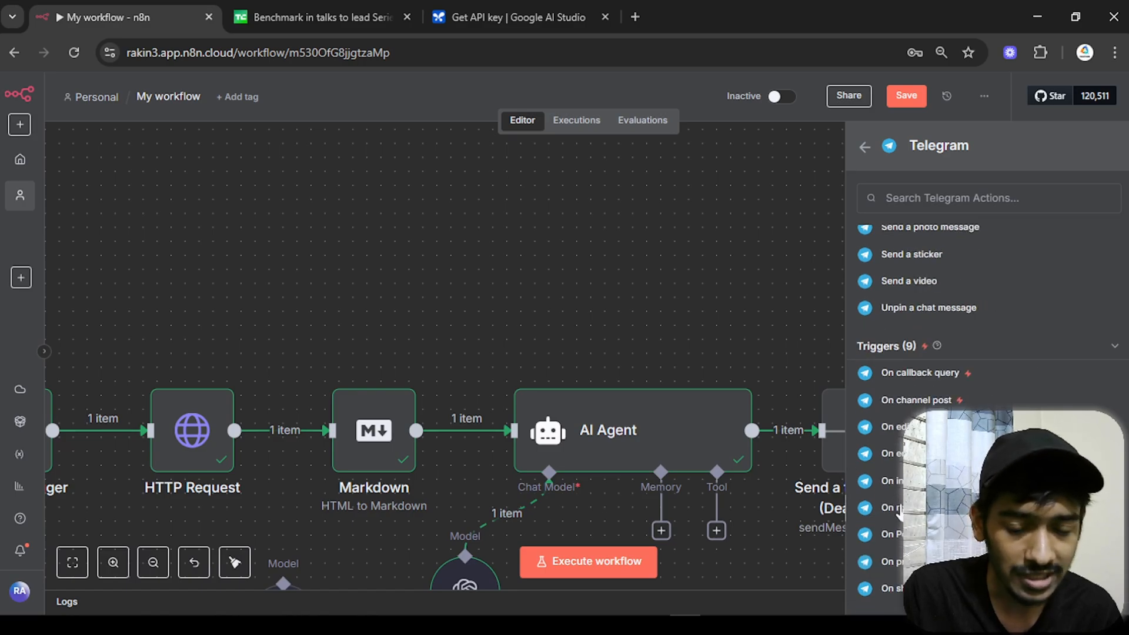
pyautogui.click(860, 506)
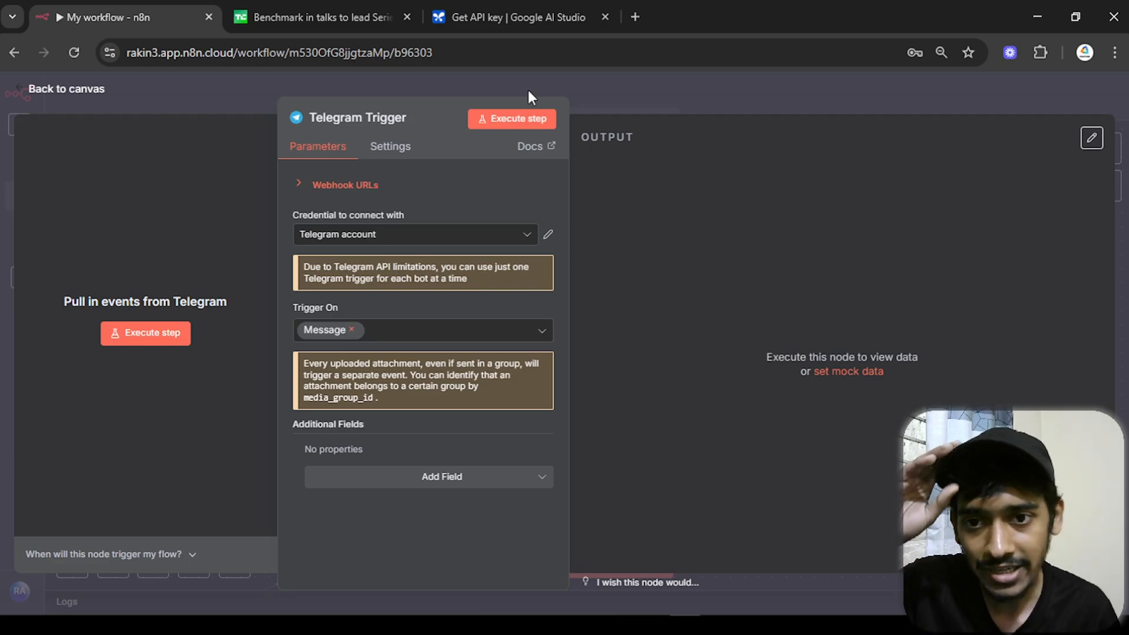
# - Test the trigger by sending 'hey' to the MY Agent bot, then select the chat ID in the schema output
pyautogui.click(518, 118)
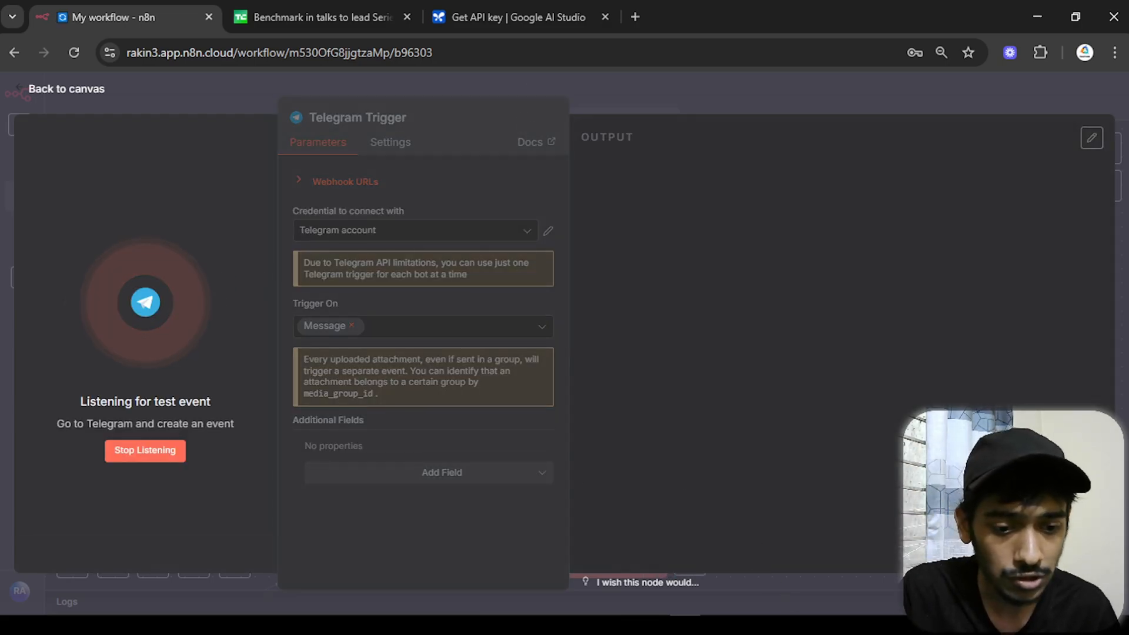
pyautogui.click(777, 625)
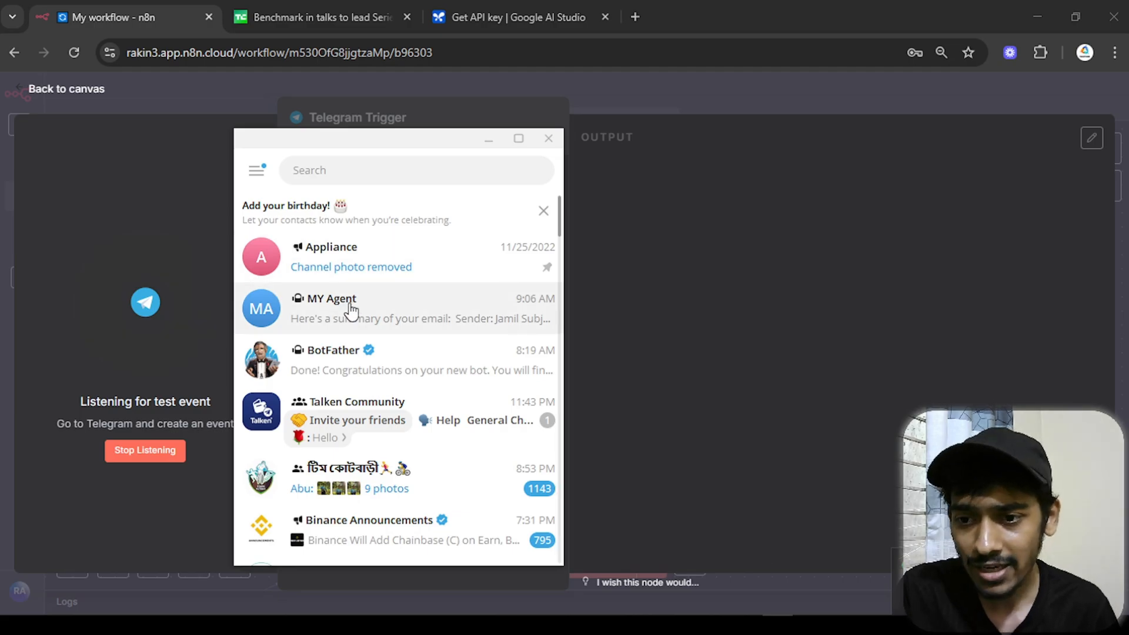
pyautogui.click(279, 301)
pyautogui.write('hey')
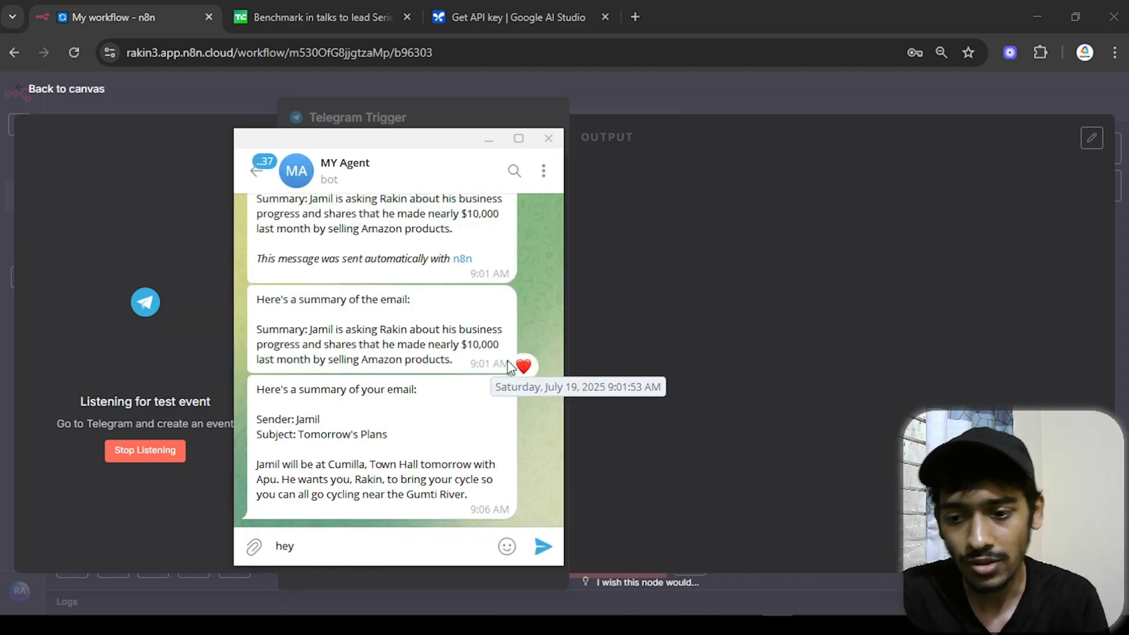
pyautogui.press('Return')
pyautogui.click(548, 140)
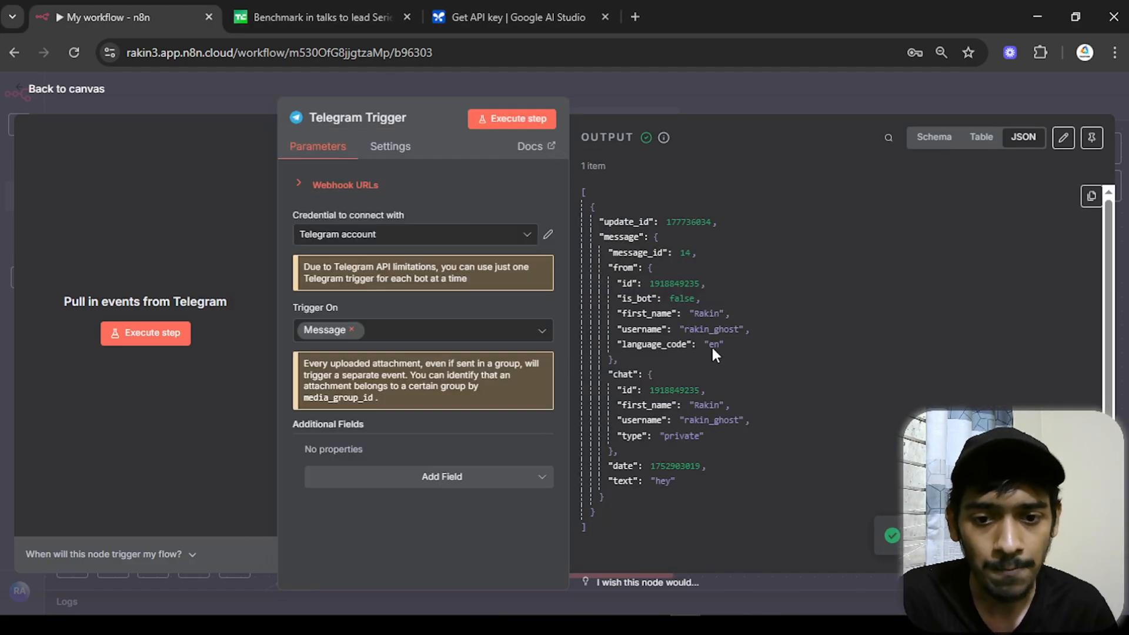
pyautogui.click(941, 138)
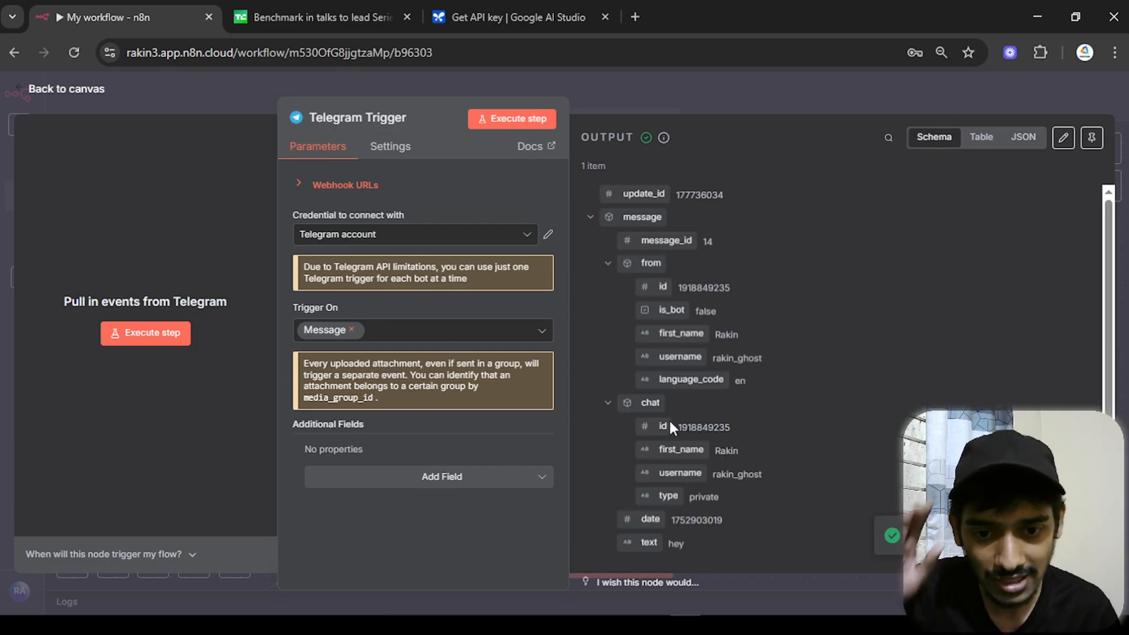
pyautogui.moveTo(733, 428); pyautogui.dragTo(677, 422)
pyautogui.hotkey('ctrl', 'c')
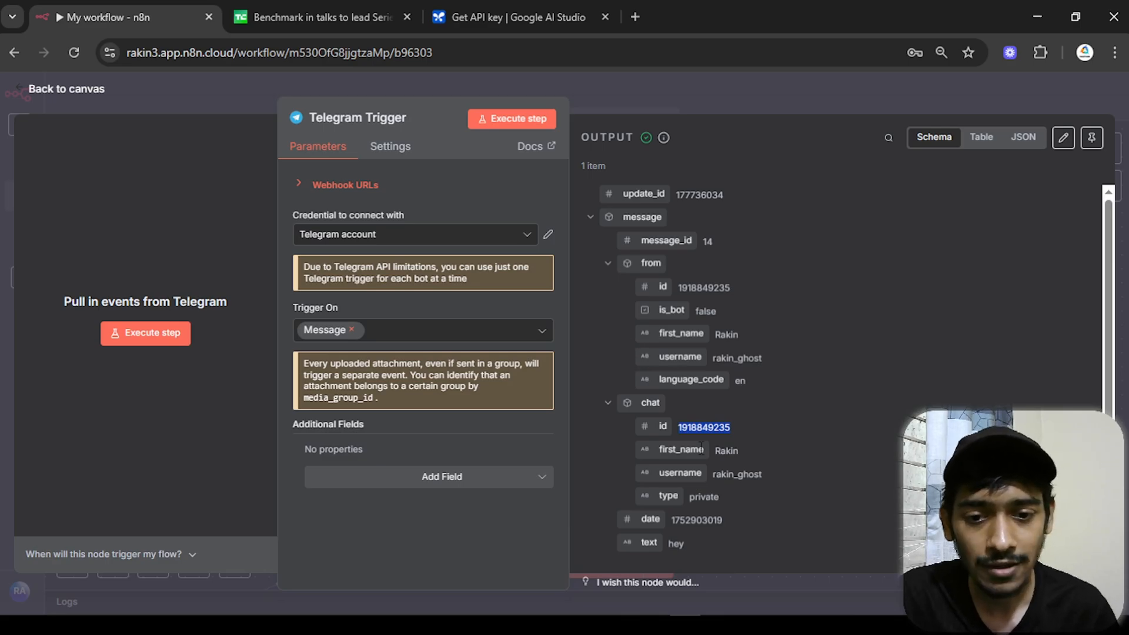
# - Delete the temporary Telegram Trigger and reactivate the Send a text message node
pyautogui.click(47, 89)
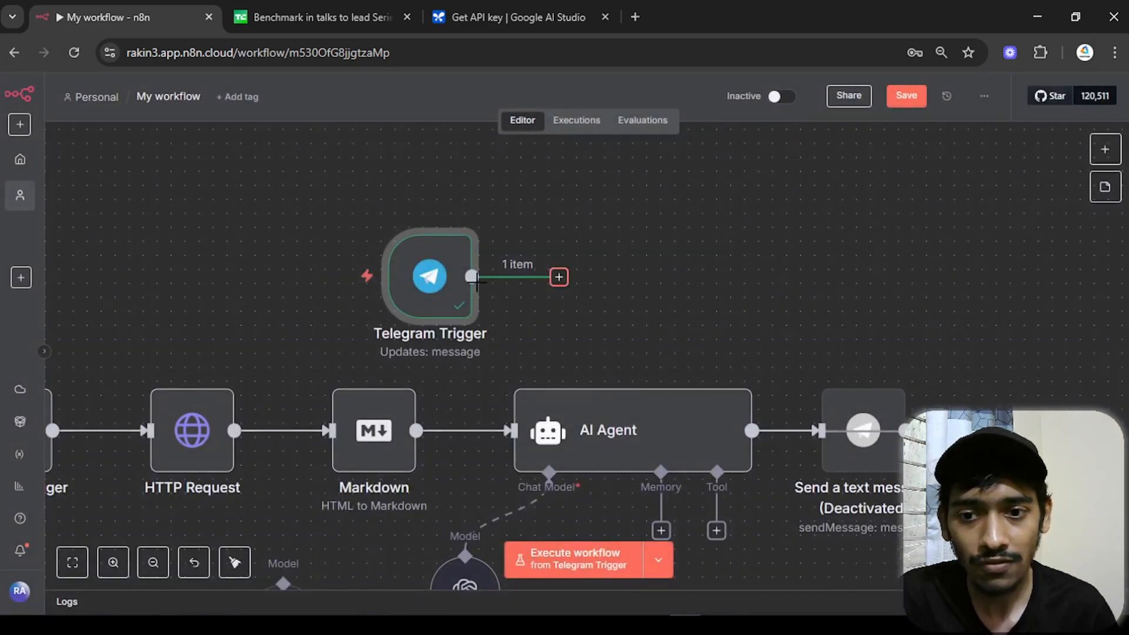
pyautogui.click(436, 213)
pyautogui.hscroll(5, 706, 235)
pyautogui.scroll(-3, 706, 265)
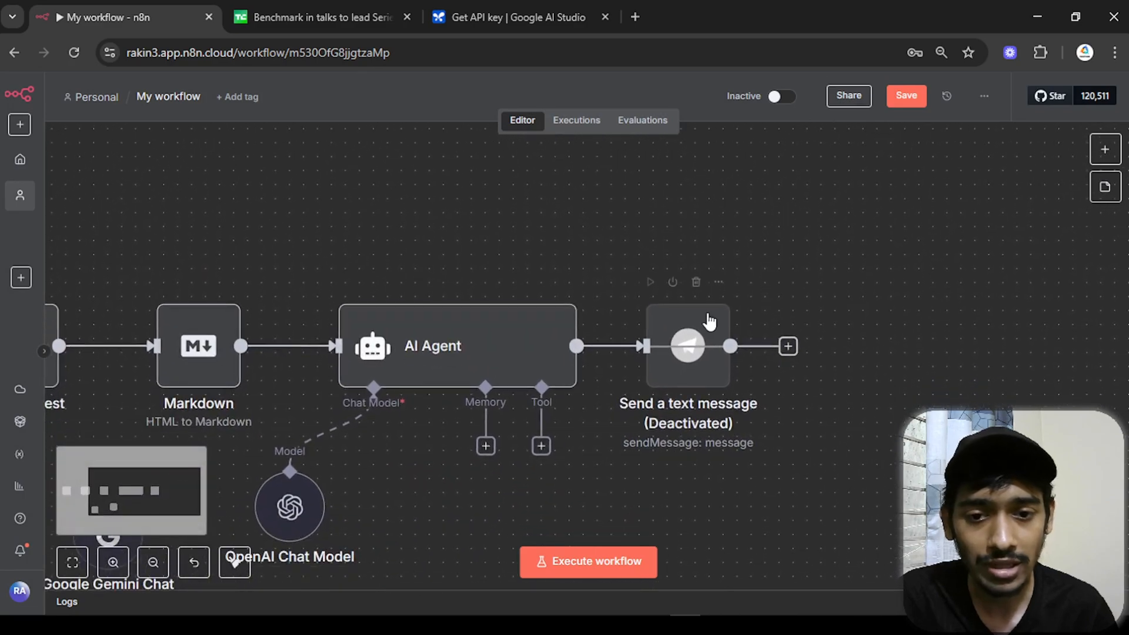
pyautogui.click(673, 282)
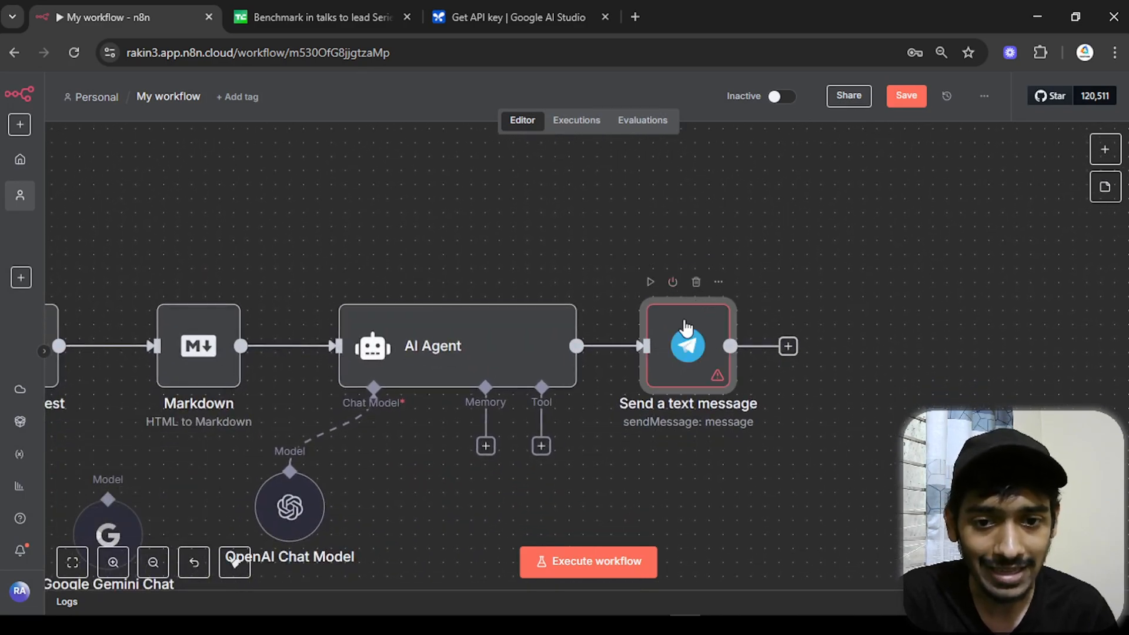
# - Paste the copied chat ID into the Send node's Chat ID field and run the step
pyautogui.doubleClick(682, 326)
pyautogui.click(491, 358)
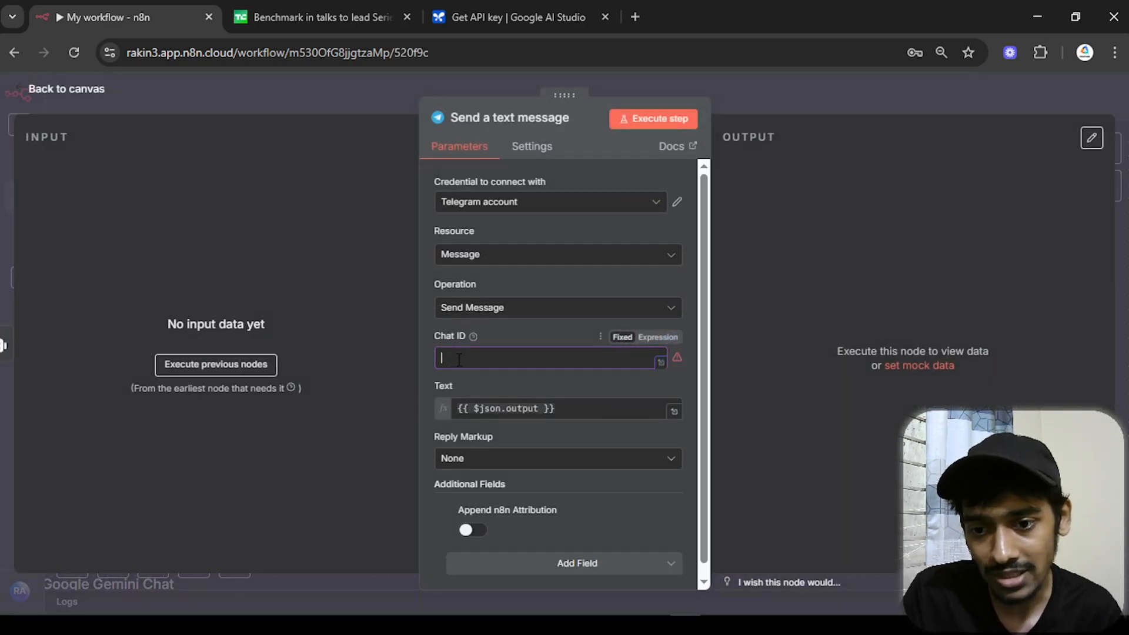
pyautogui.hotkey('ctrl', 'v')
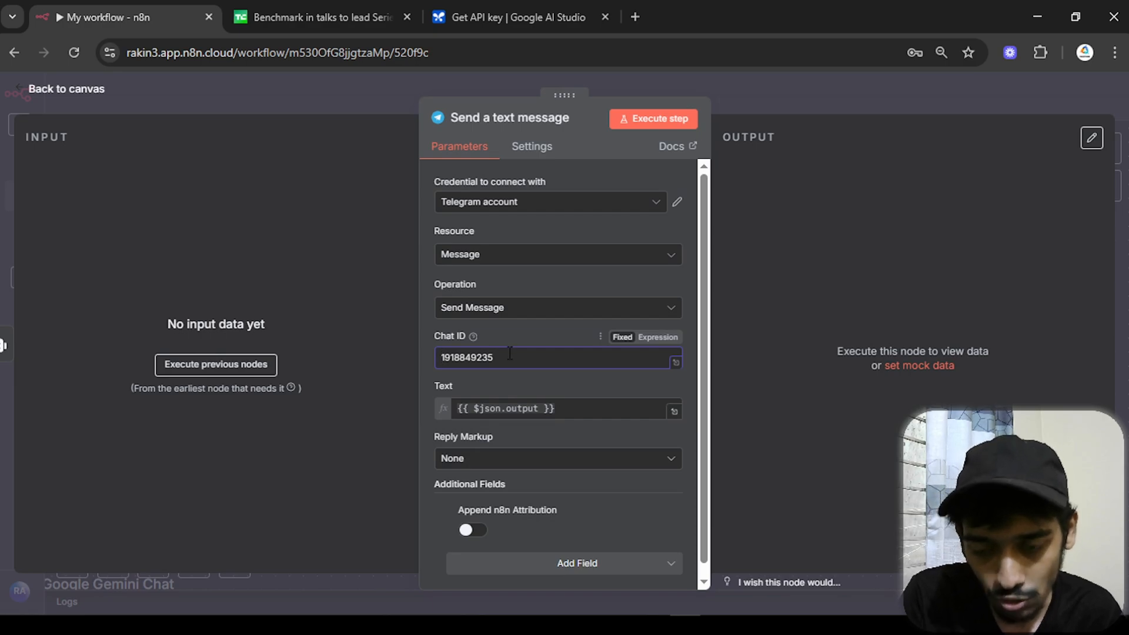
pyautogui.click(655, 124)
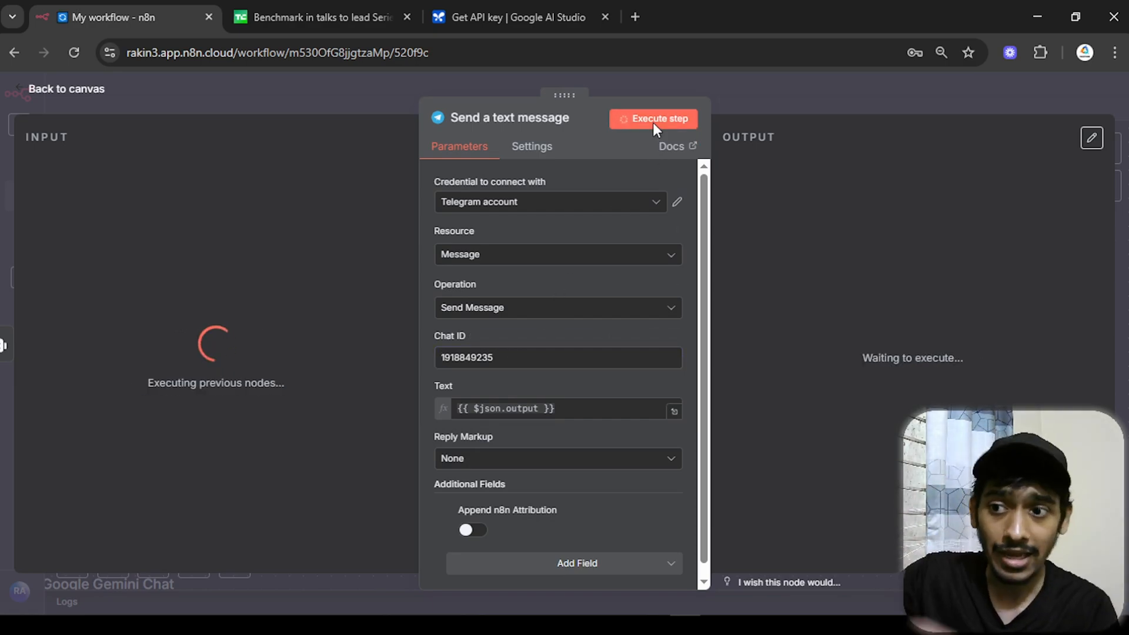
pyautogui.click(58, 89)
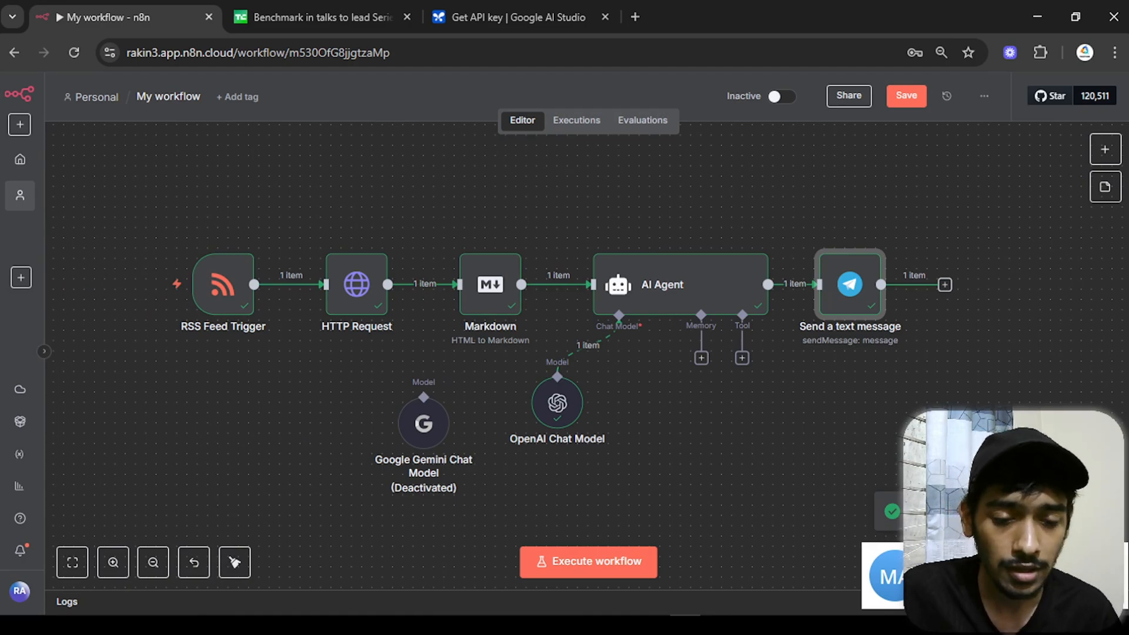
pyautogui.click(777, 626)
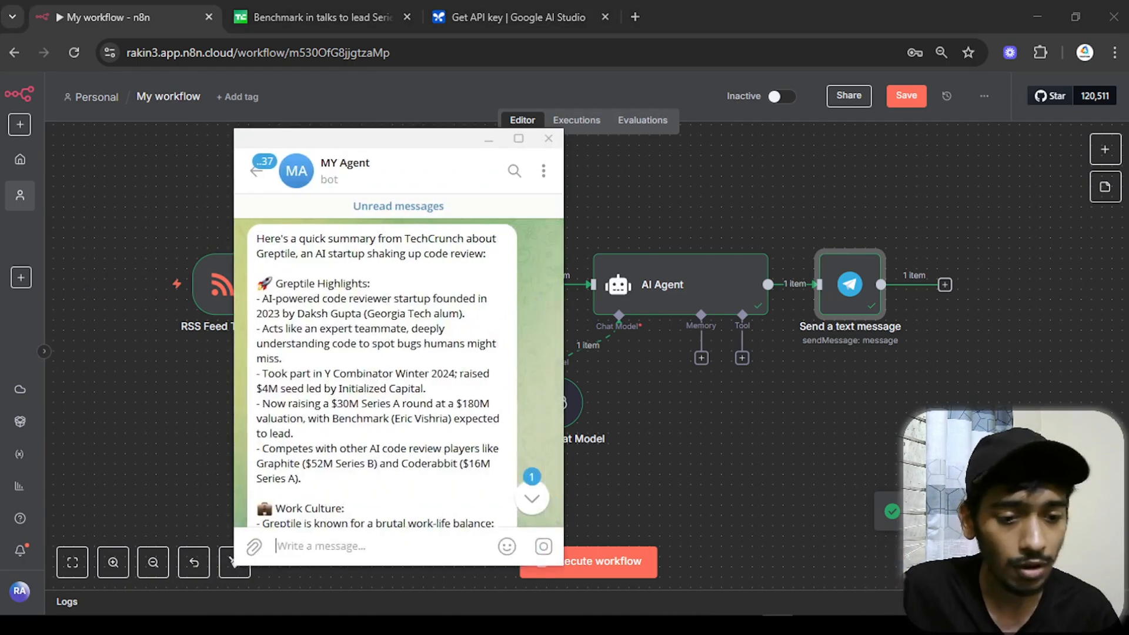
pyautogui.click(518, 138)
pyautogui.click(1087, 11)
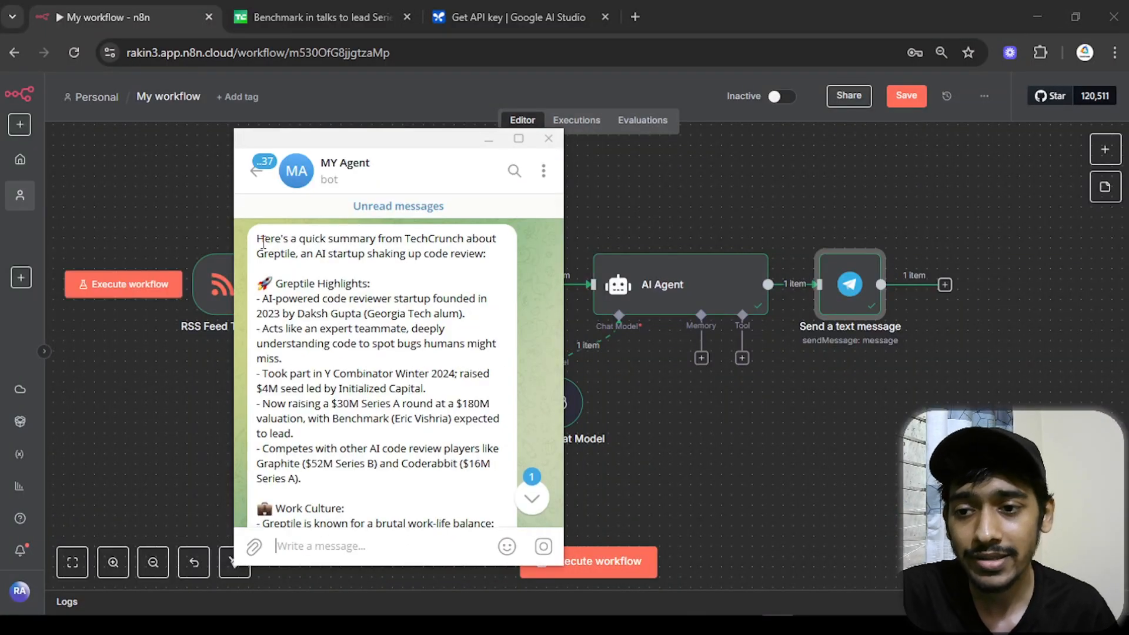
pyautogui.moveTo(258, 242); pyautogui.dragTo(421, 259)
pyautogui.click(445, 275)
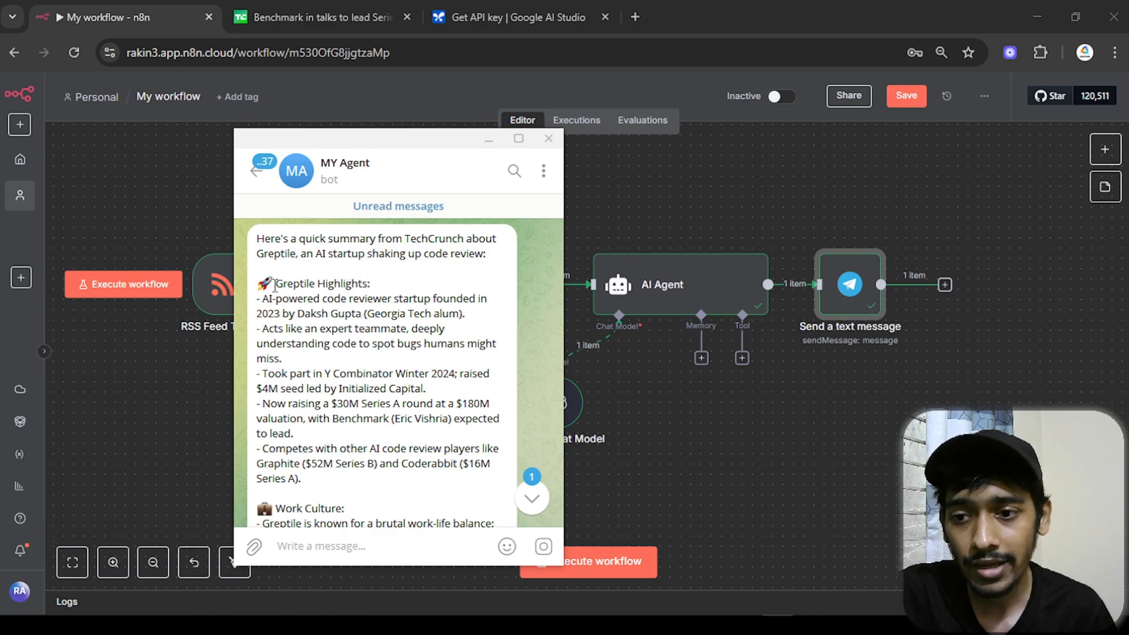
pyautogui.moveTo(274, 284); pyautogui.dragTo(413, 284)
pyautogui.click(393, 335)
pyautogui.scroll(-5, 277, 339)
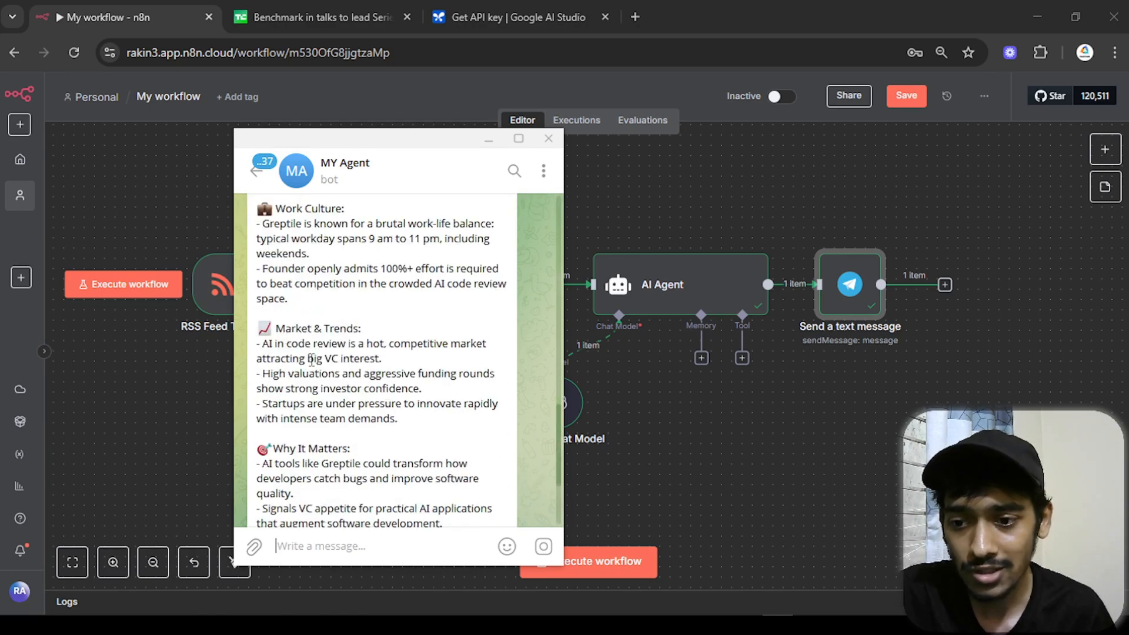
pyautogui.scroll(-3, 314, 360)
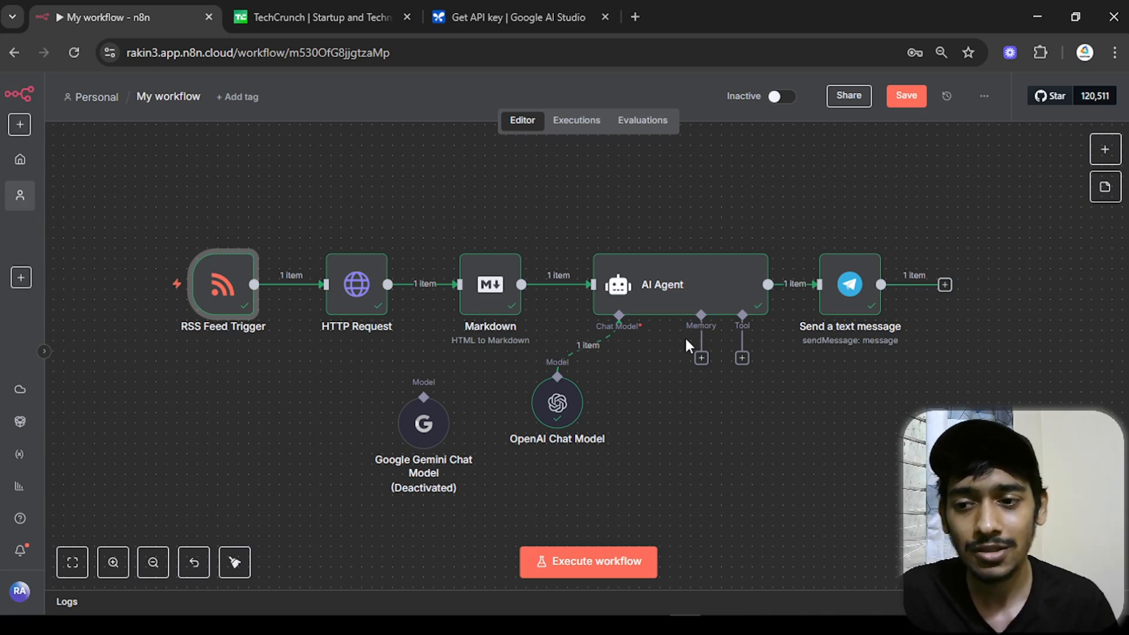
# - Open the RSS Feed Trigger to show its feed URL
pyautogui.doubleClick(245, 276)
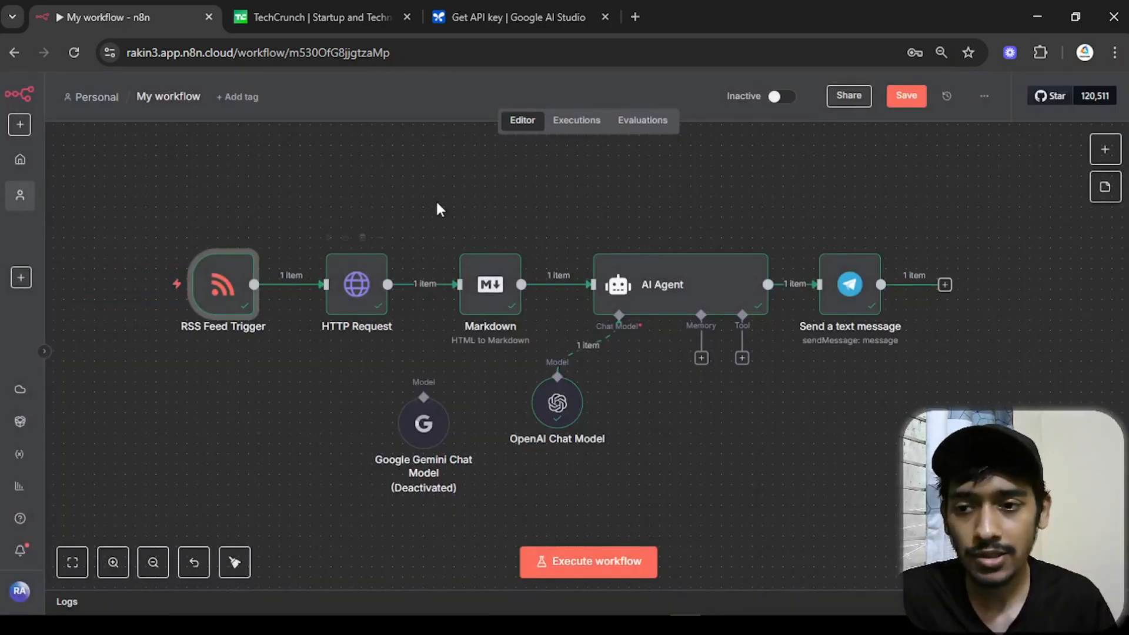
pyautogui.moveTo(447, 200); pyautogui.dragTo(495, 218)
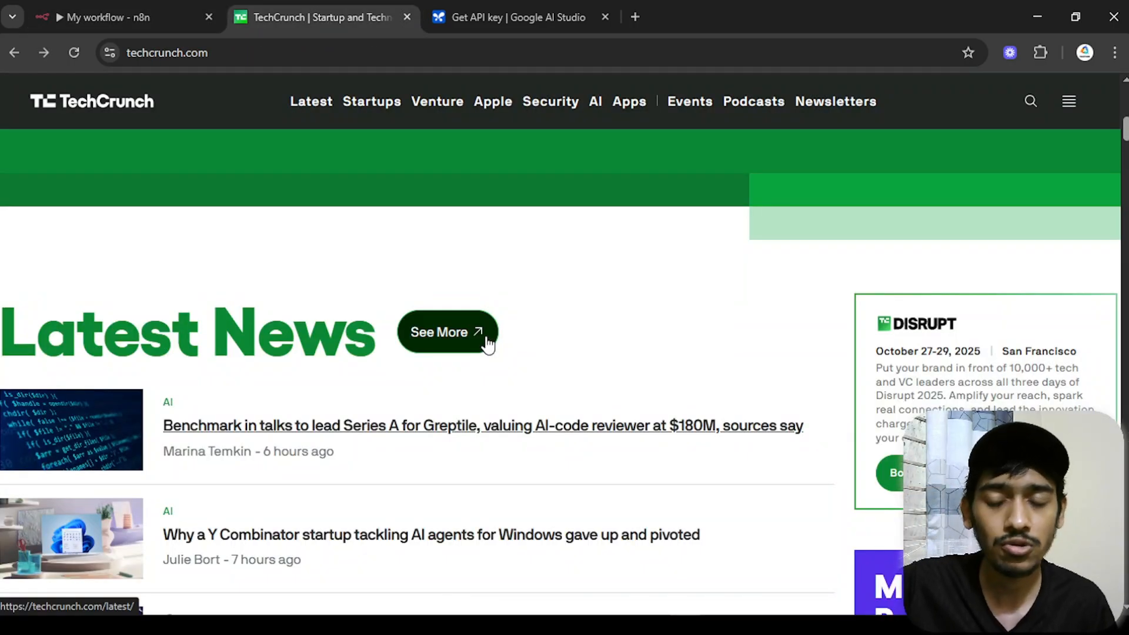
pyautogui.click(166, 9)
# - Rename the workflow to 'Info - Agent'
pyautogui.click(170, 99)
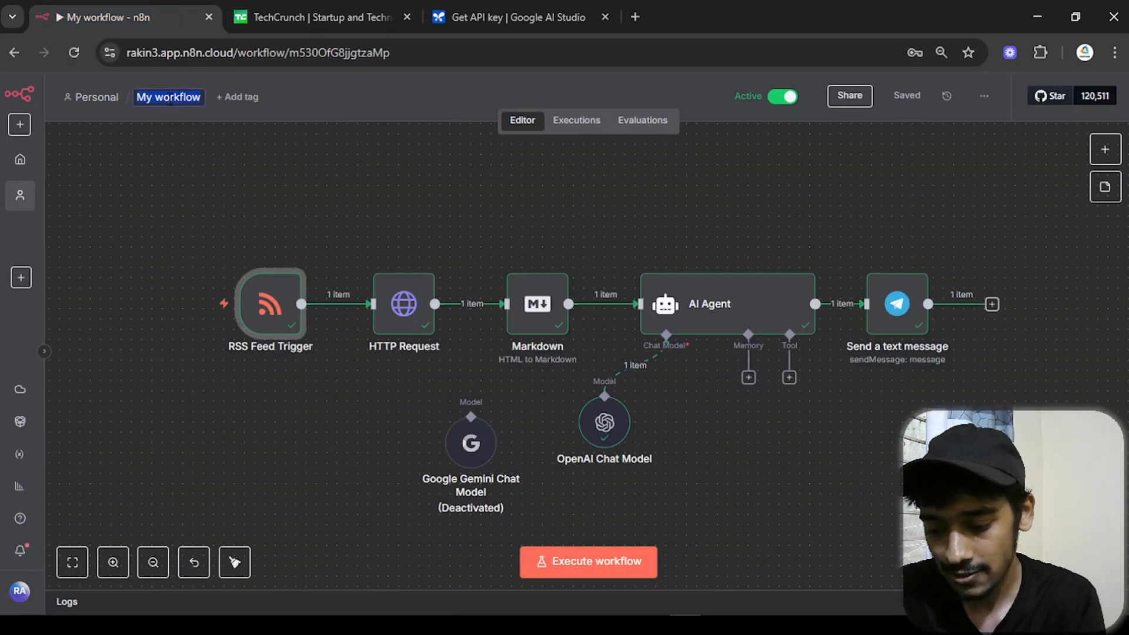
pyautogui.write('Info -')
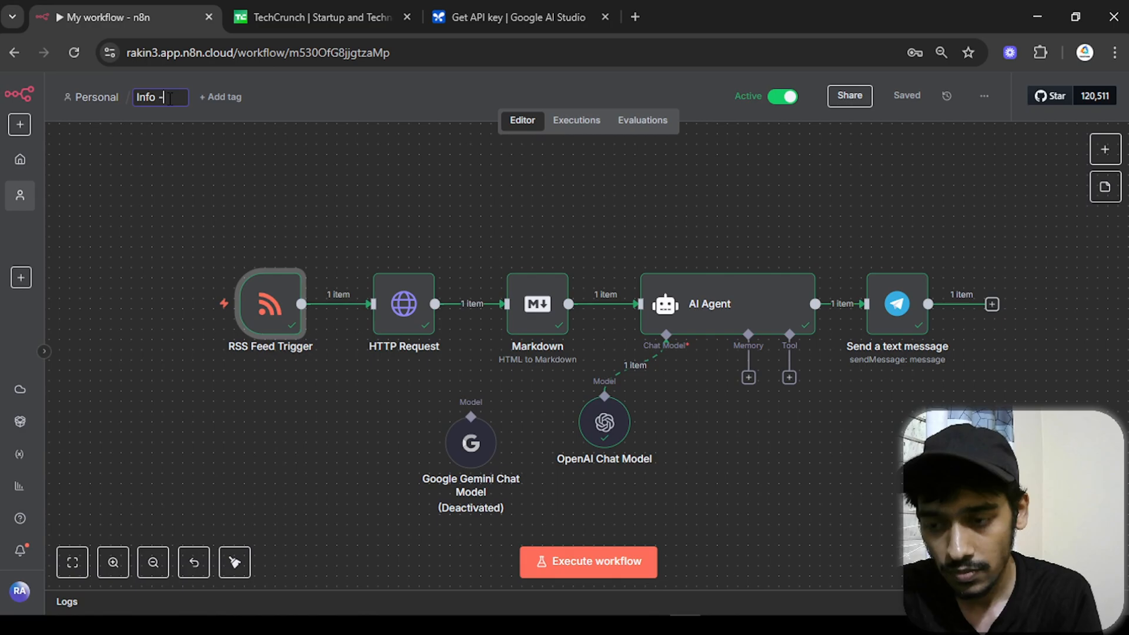
pyautogui.write(' Agent')
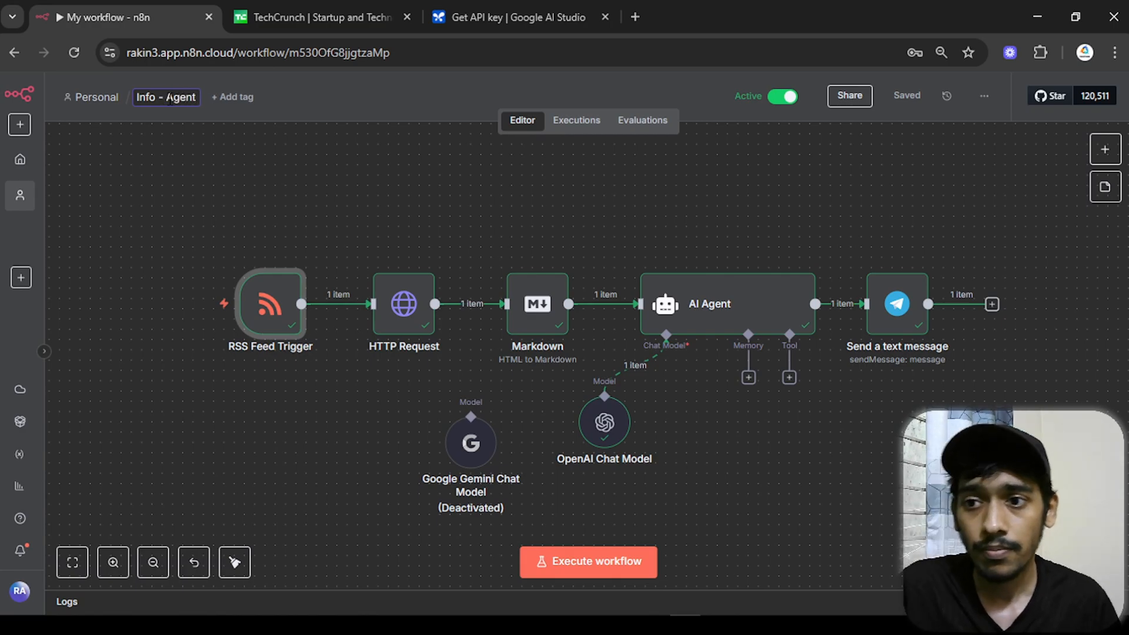
pyautogui.click(257, 166)
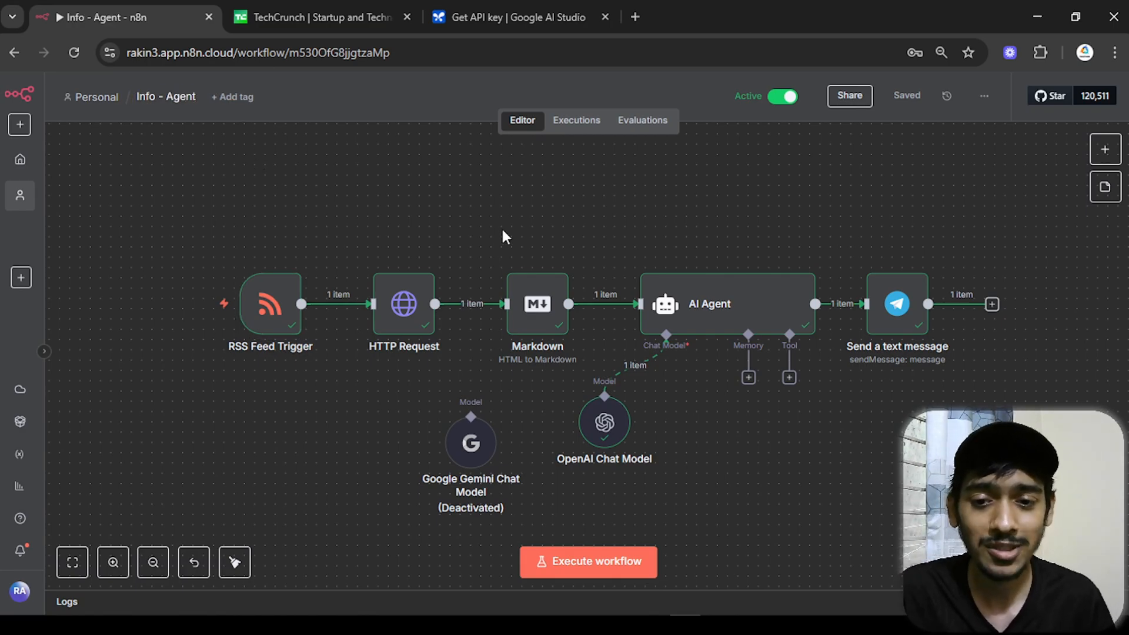
pyautogui.scroll(-1, 537, 202)
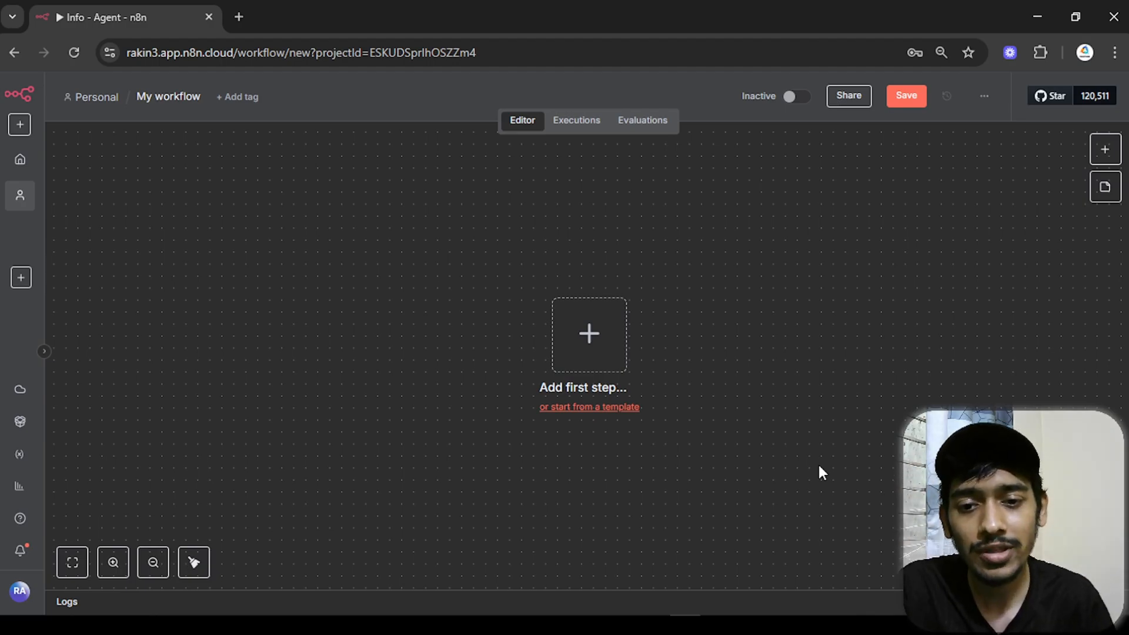
# - Add Telegram's On message trigger as the first step and start listening for a test event
pyautogui.click(607, 353)
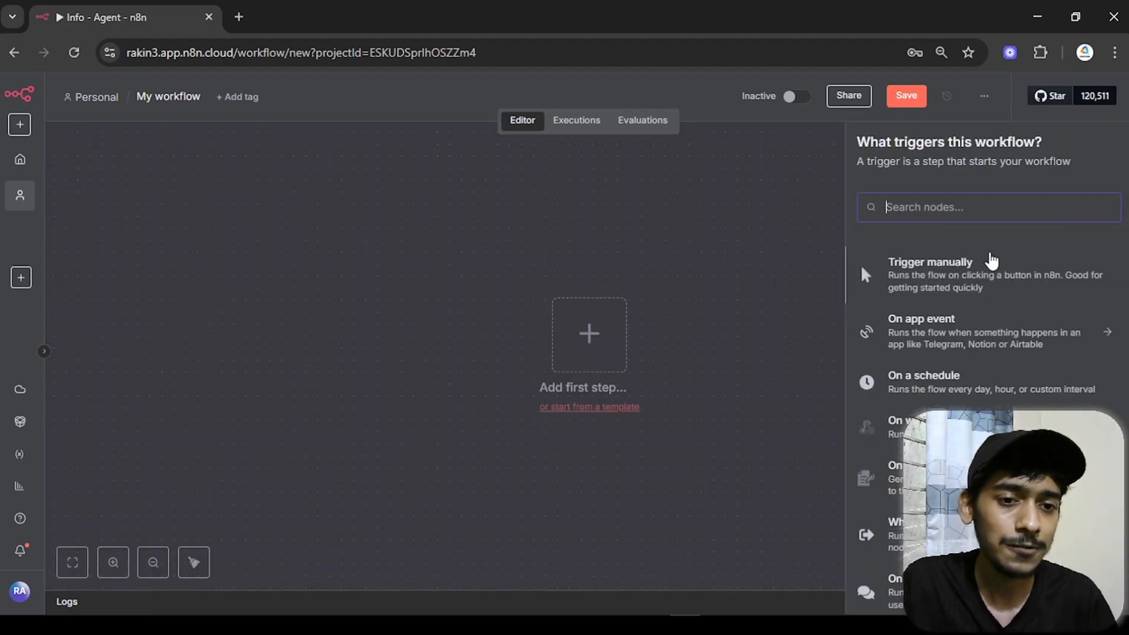
pyautogui.write('tele')
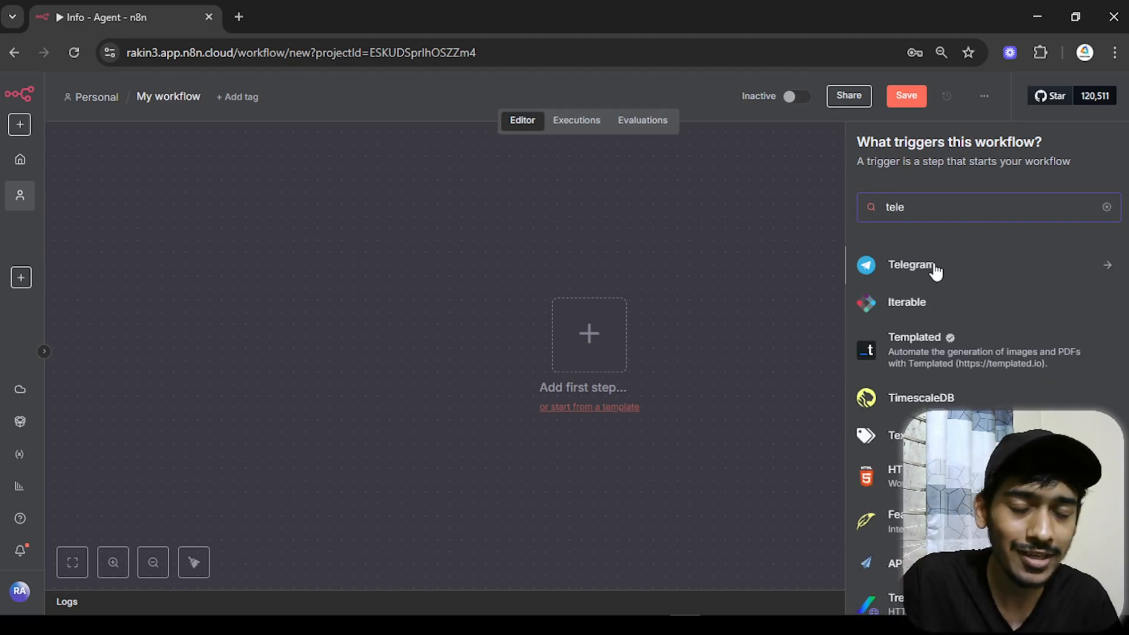
pyautogui.click(953, 264)
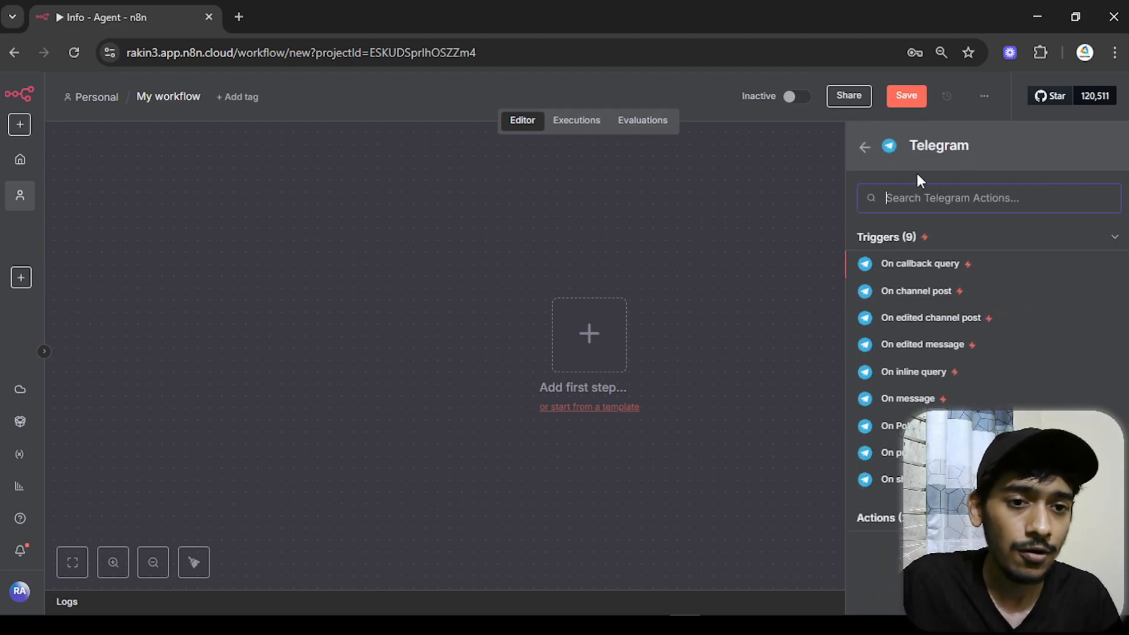
pyautogui.click(900, 400)
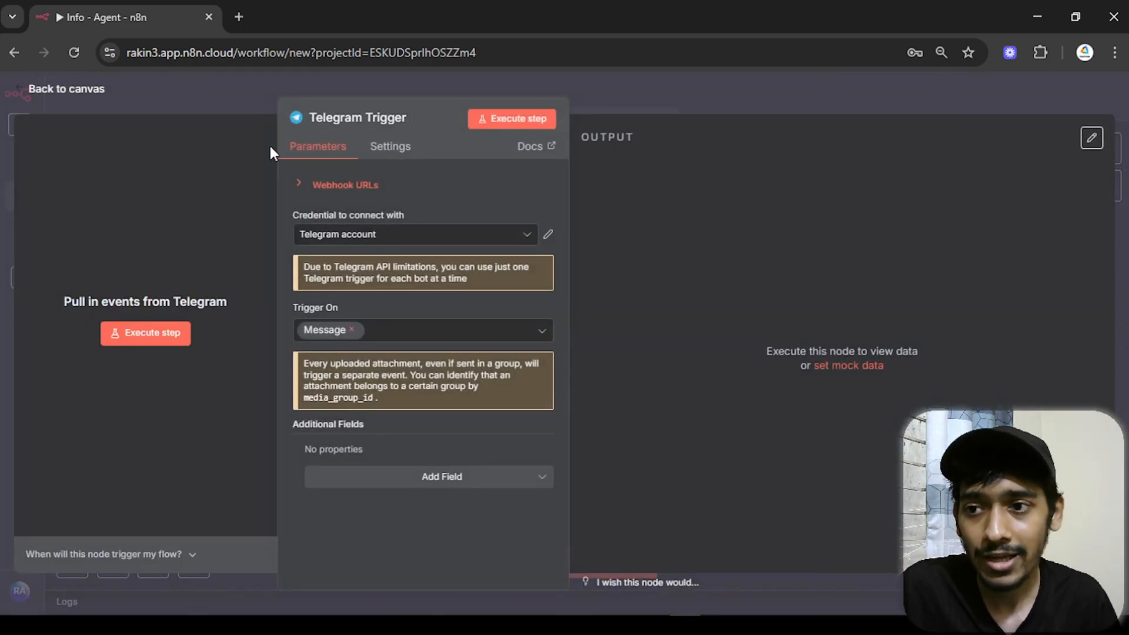
pyautogui.click(90, 94)
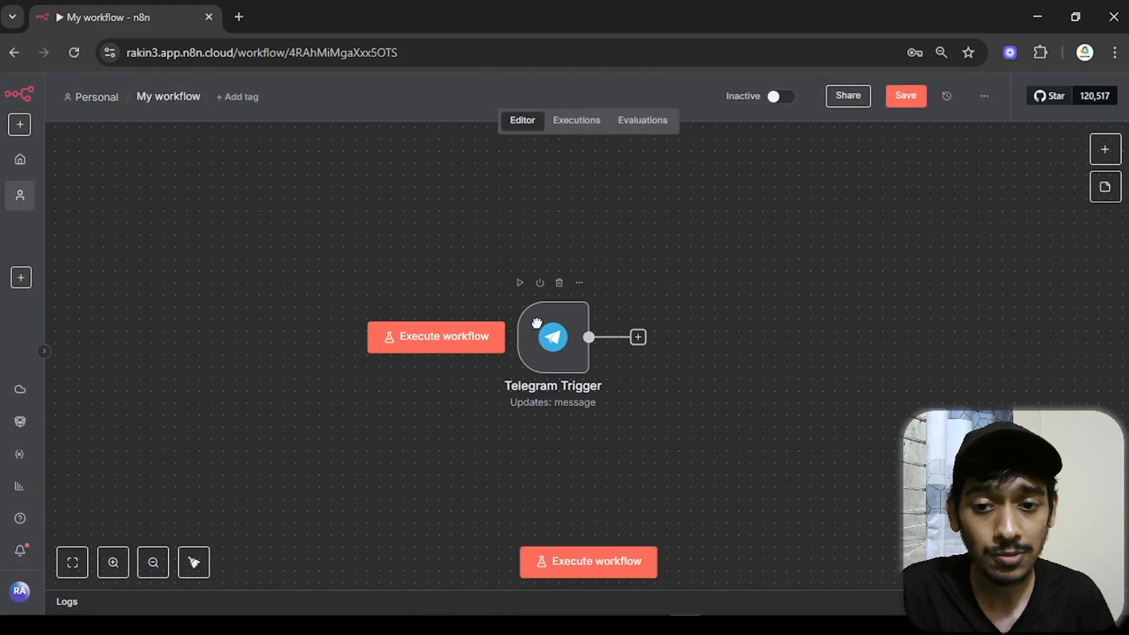
pyautogui.click(541, 337)
pyautogui.doubleClick(541, 336)
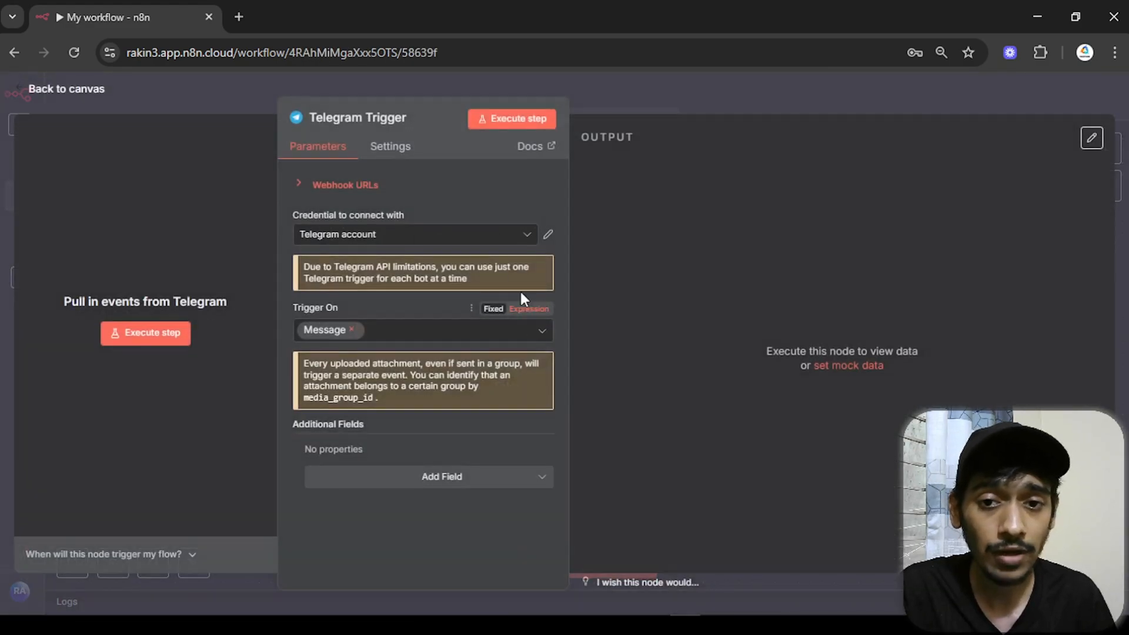
pyautogui.click(527, 125)
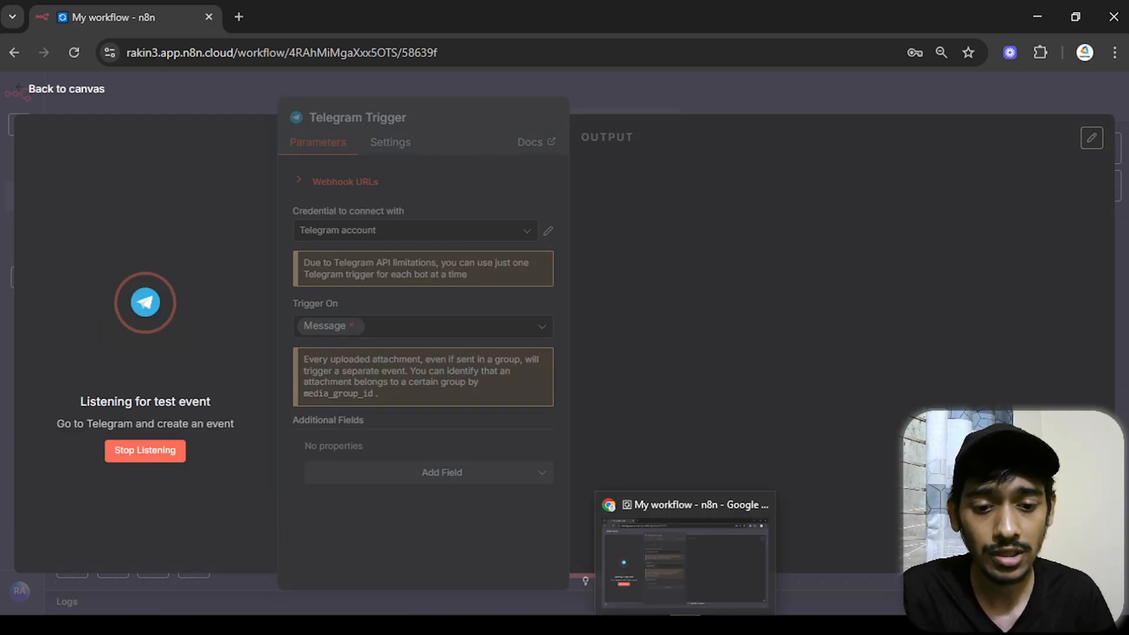
# - Send 'hey' to the bot so the trigger captures it, then bring up the next-node choices
pyautogui.click(778, 625)
pyautogui.write('hey')
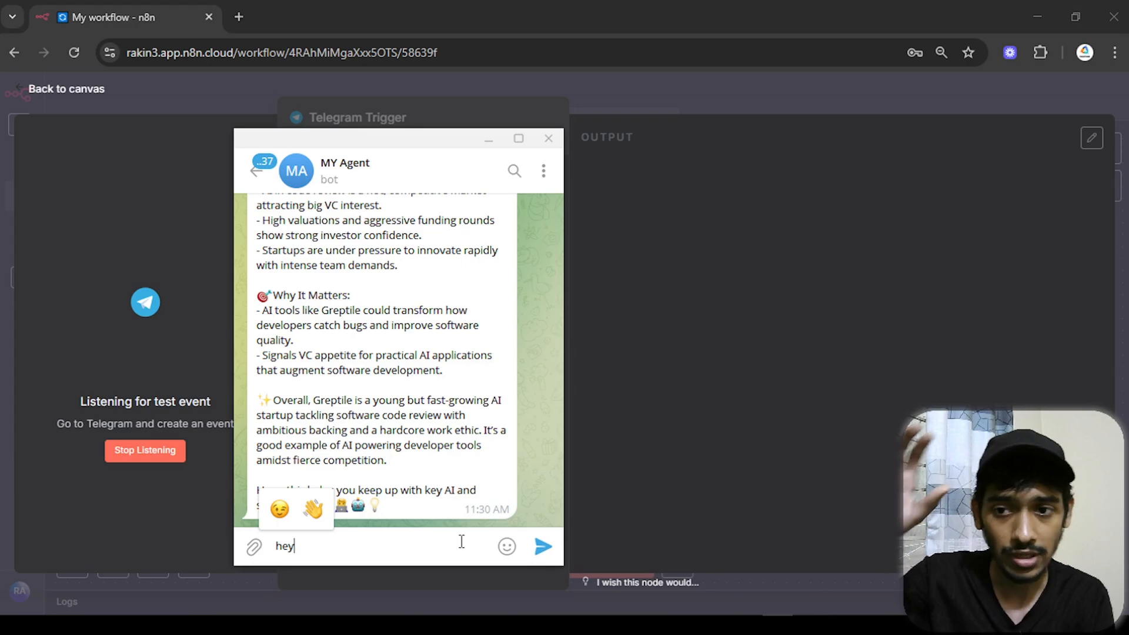
pyautogui.press('Return')
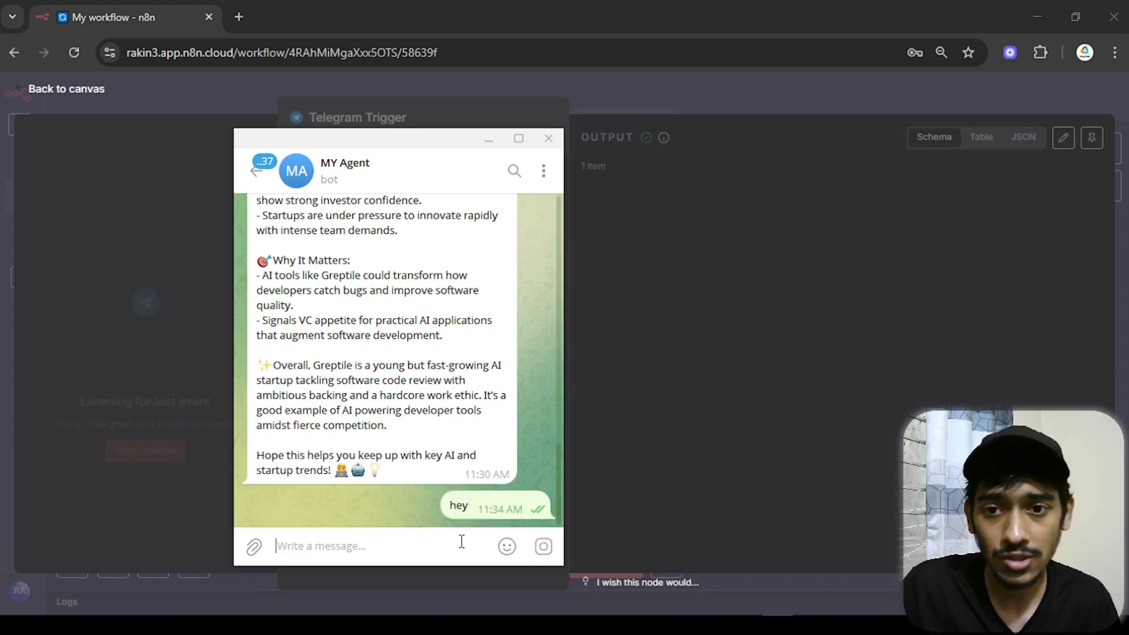
pyautogui.click(489, 139)
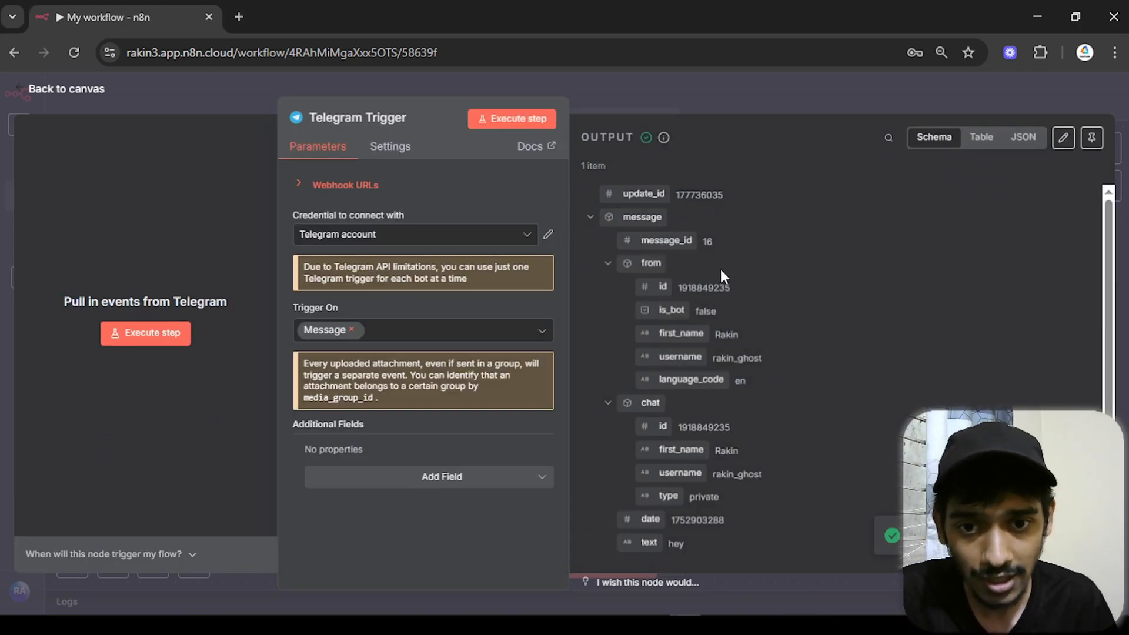
pyautogui.scroll(-1, 700, 265)
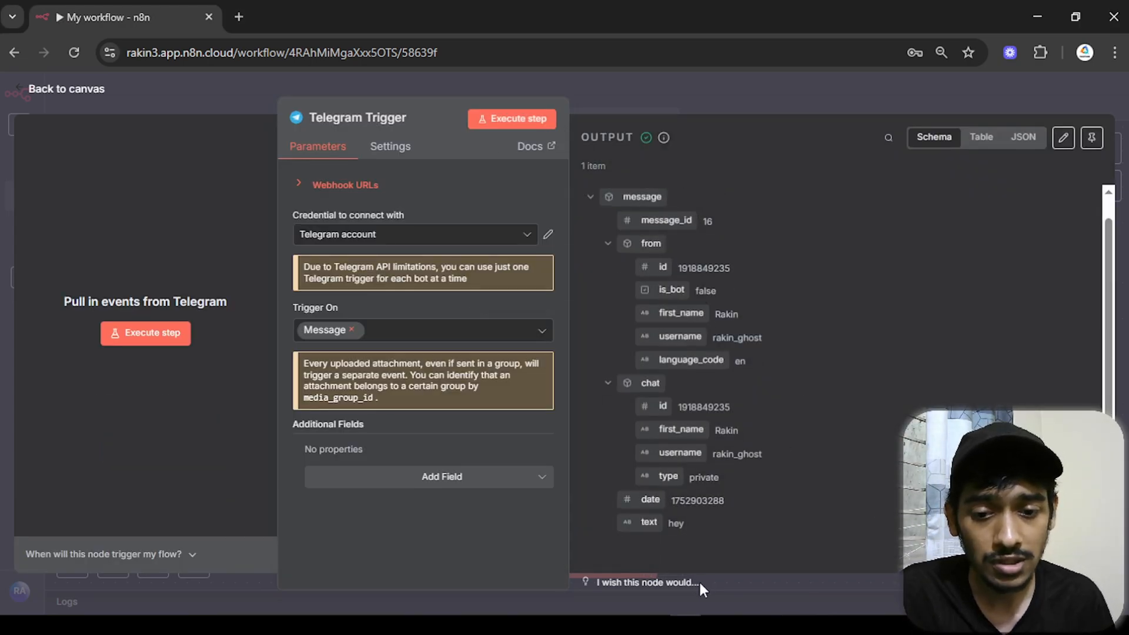
pyautogui.click(132, 99)
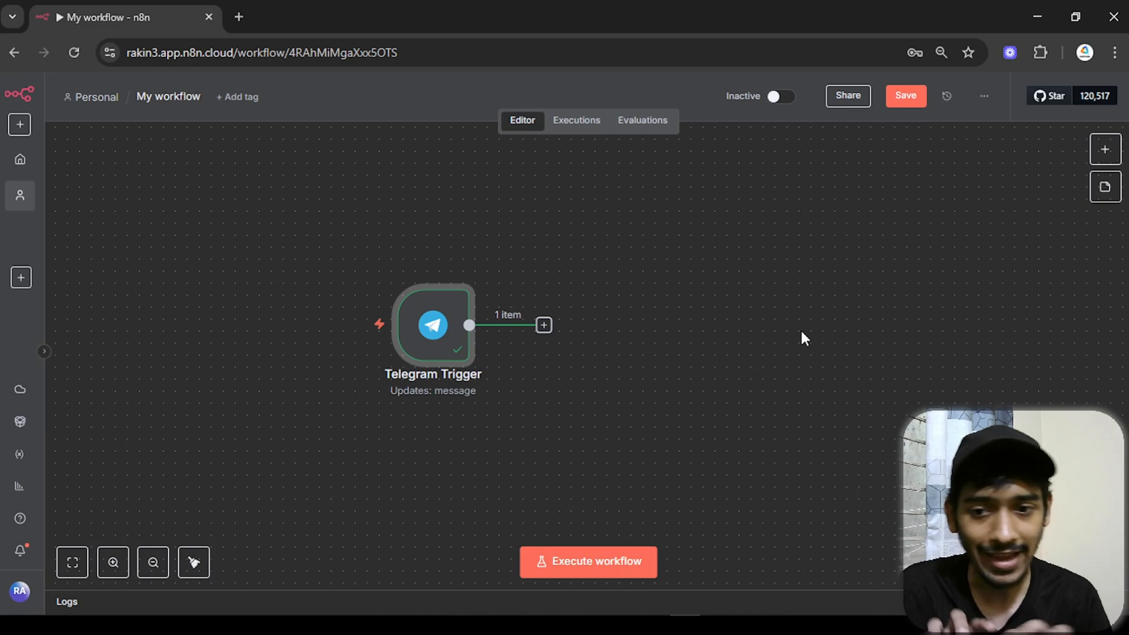
pyautogui.press('Tab')
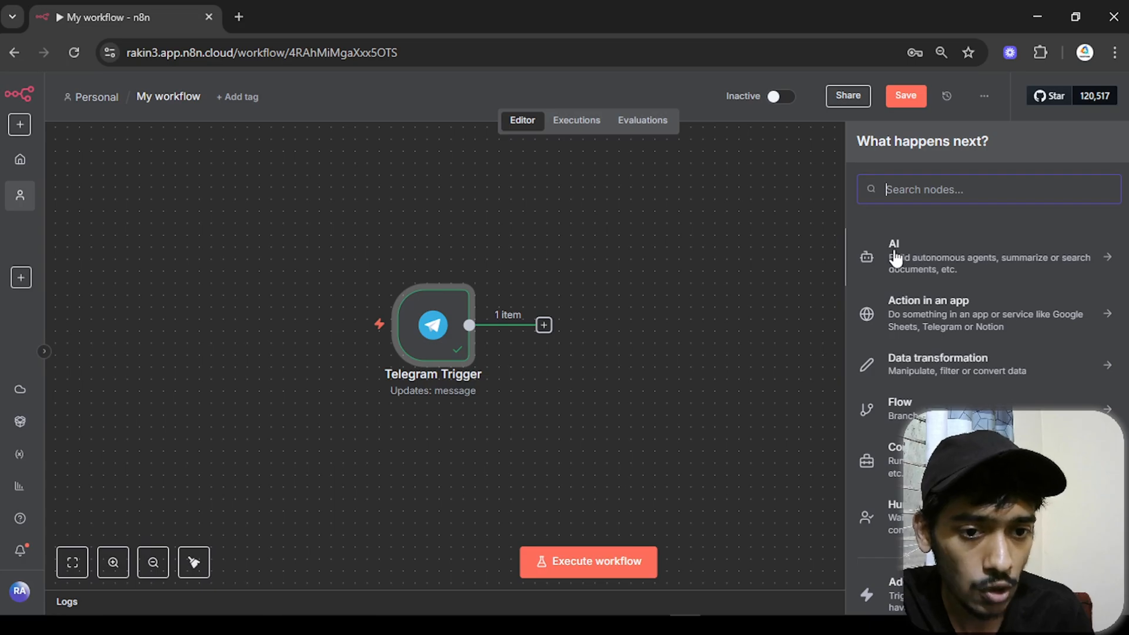
# - Add a Text Classifier node from the AI nodes after the Telegram Trigger
pyautogui.click(955, 262)
pyautogui.scroll(-4, 941, 294)
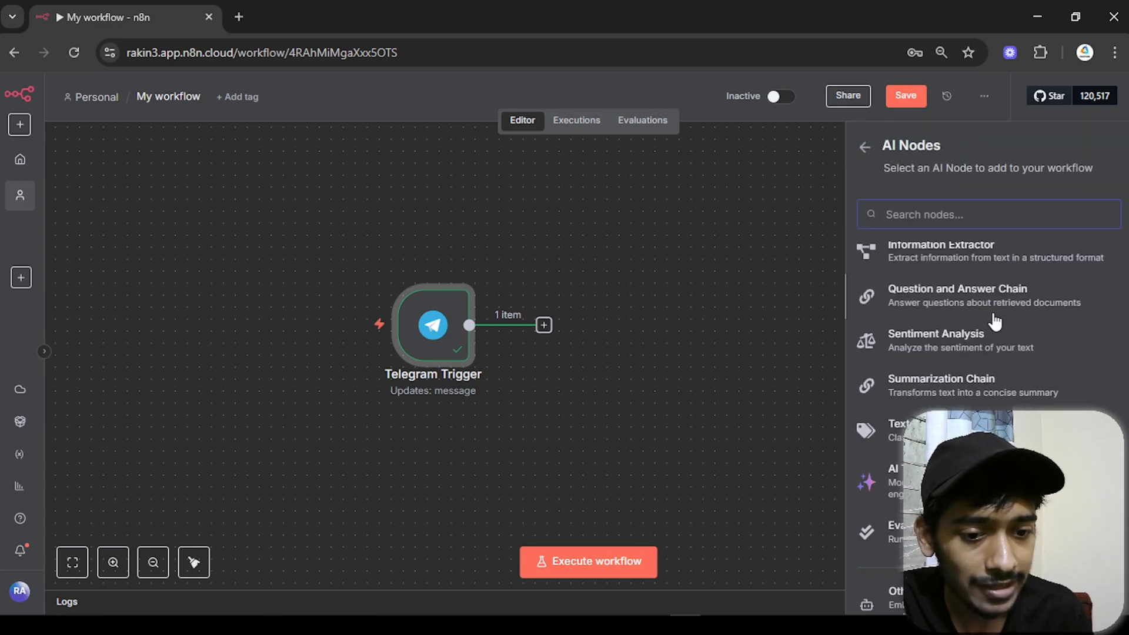
pyautogui.click(899, 430)
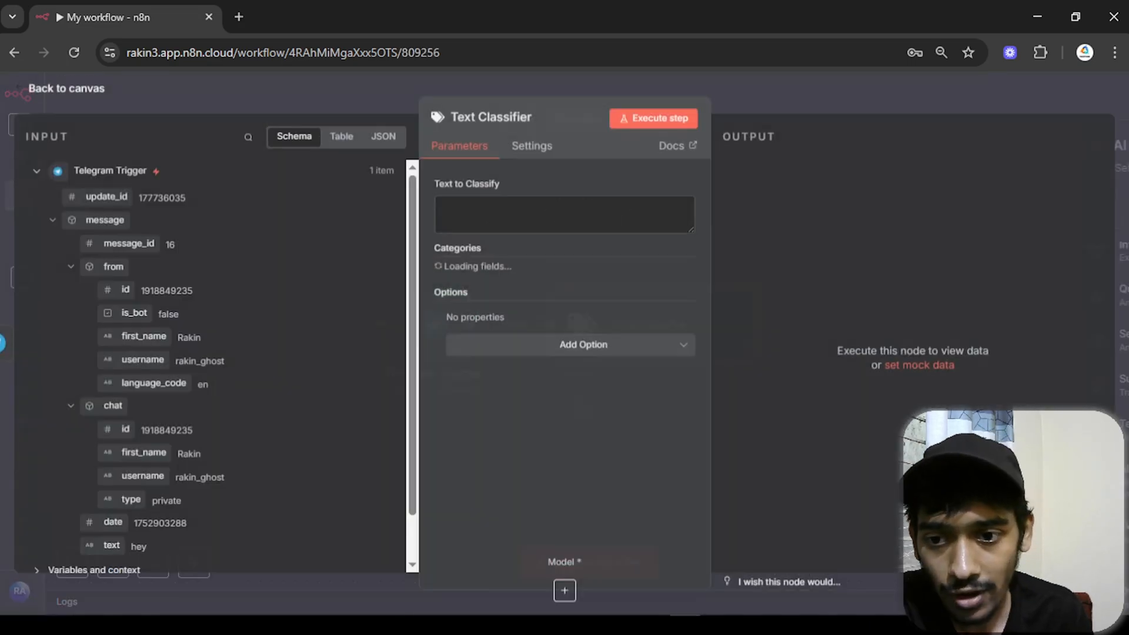
pyautogui.scroll(-2, 320, 317)
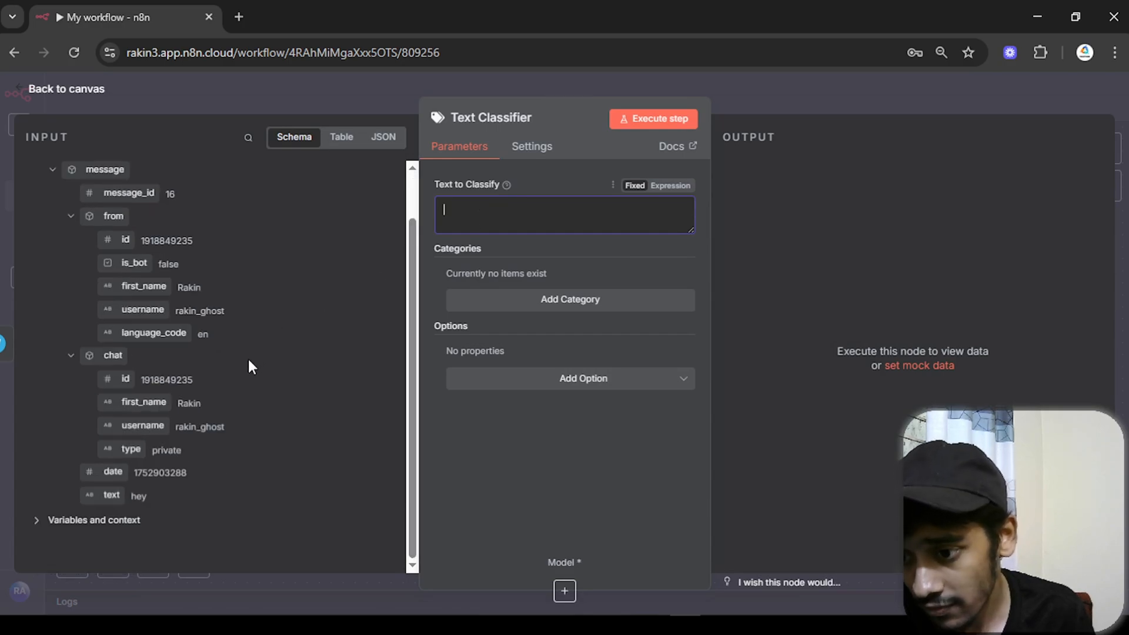
pyautogui.moveTo(111, 495); pyautogui.dragTo(538, 209)
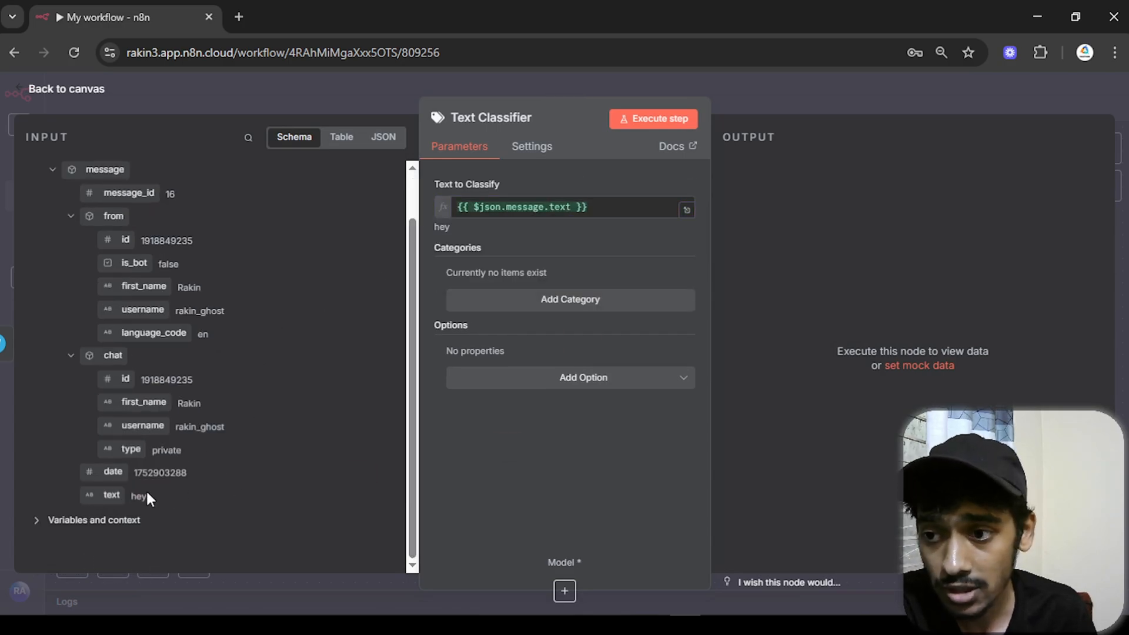
pyautogui.scroll(1, 177, 400)
pyautogui.scroll(-1, 176, 235)
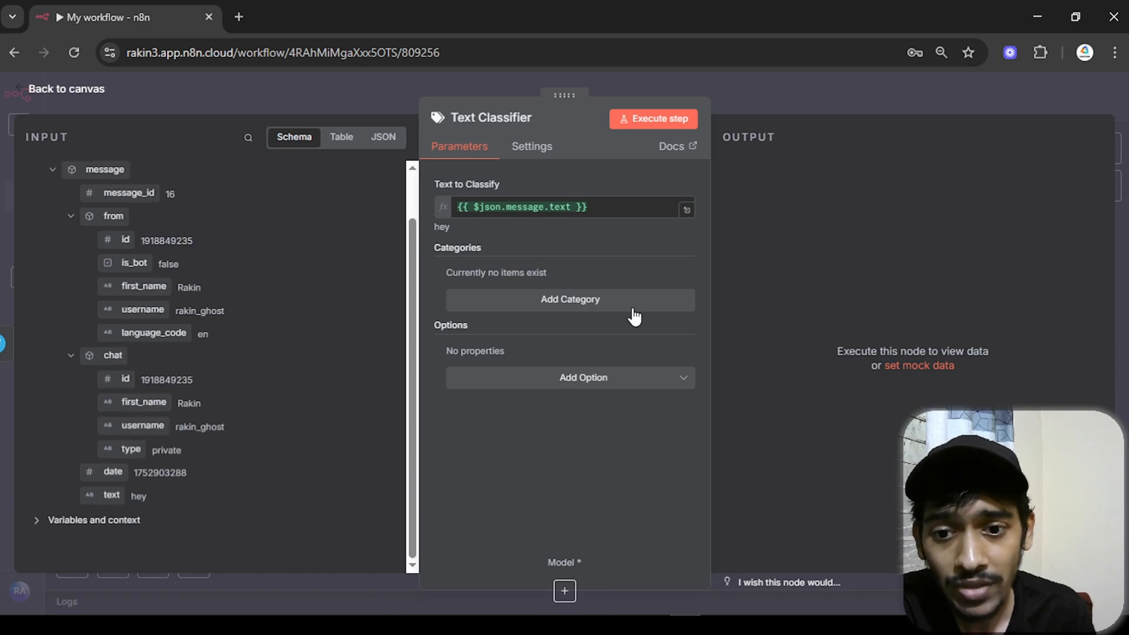
# - Add the category 'Image Prompt' described as 'if the user requests for a image'
pyautogui.click(585, 307)
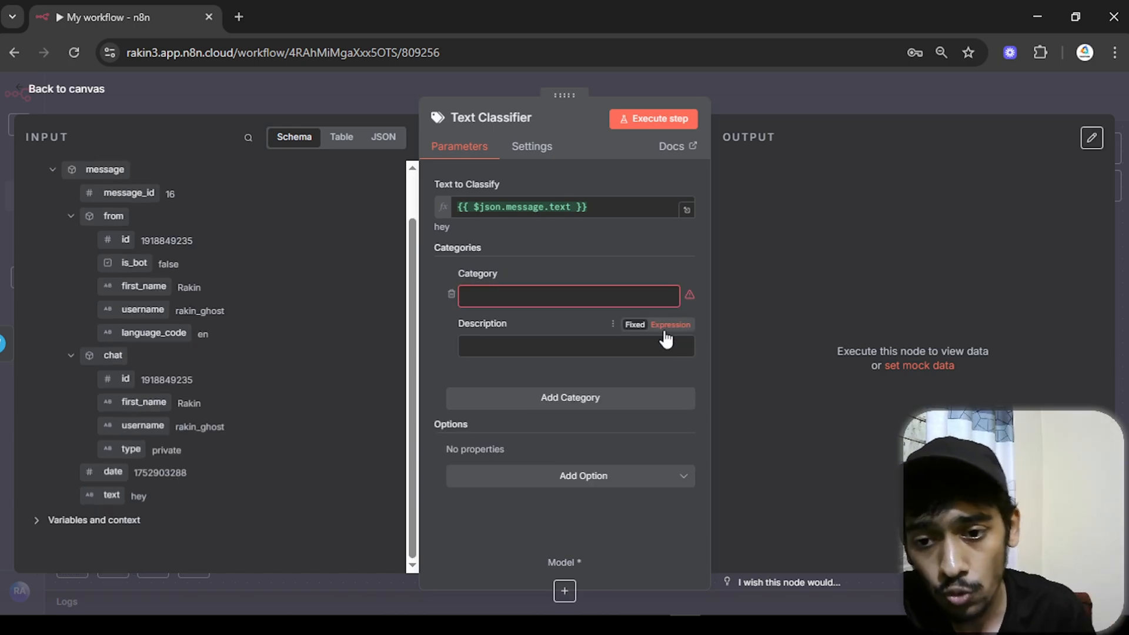
pyautogui.click(624, 295)
pyautogui.write('IMage Prompt')
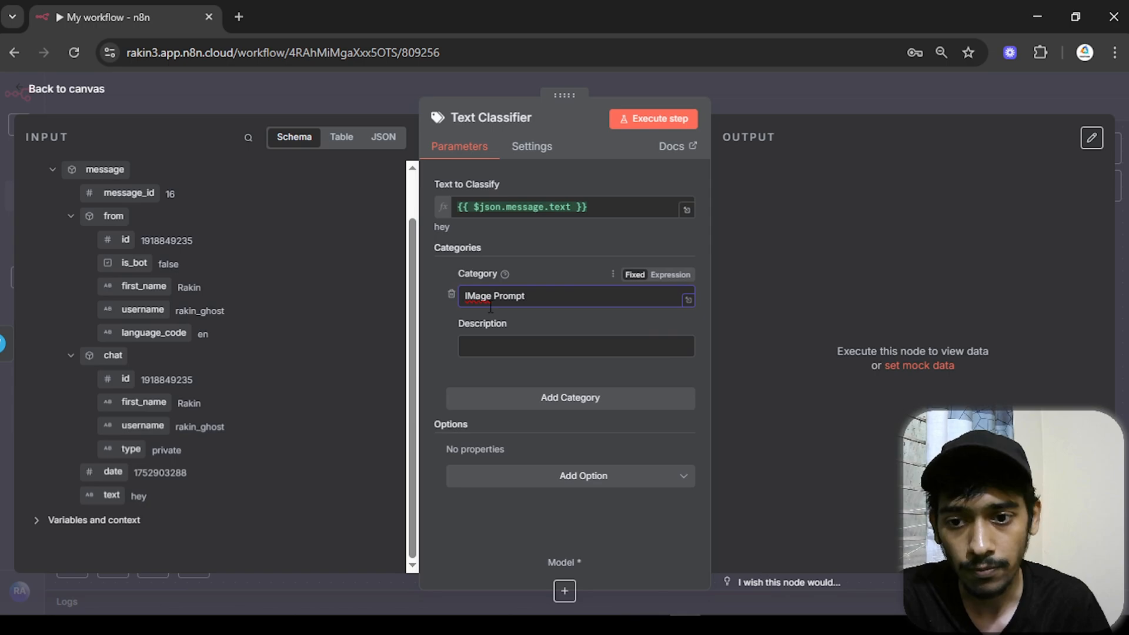
pyautogui.moveTo(468, 296); pyautogui.dragTo(475, 295)
pyautogui.write('m')
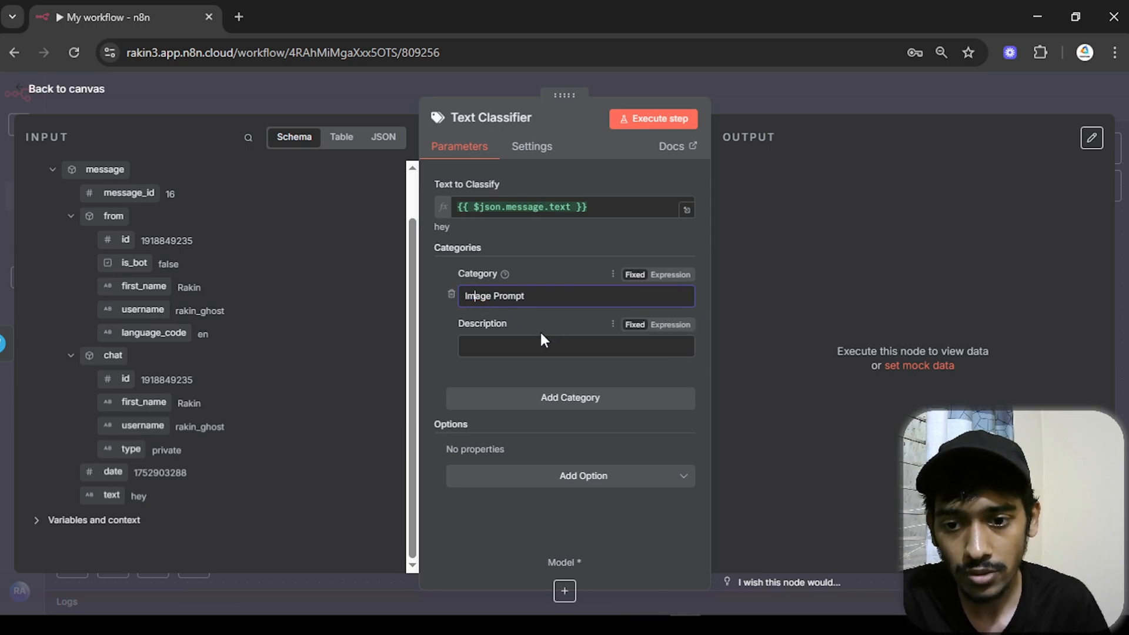
pyautogui.click(544, 345)
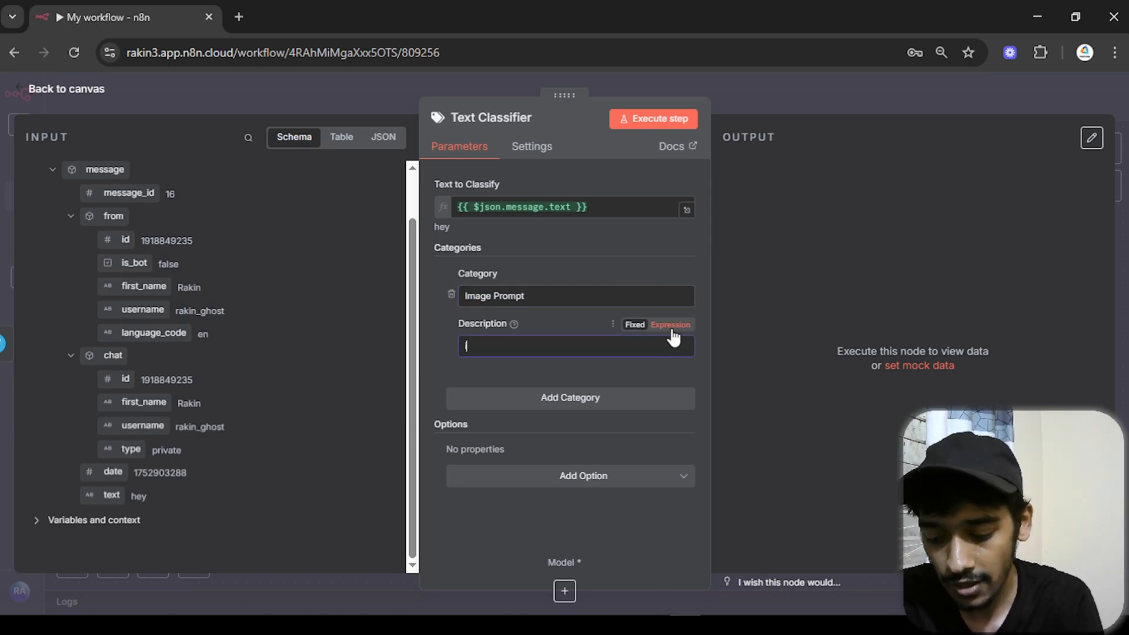
pyautogui.write('if the user re')
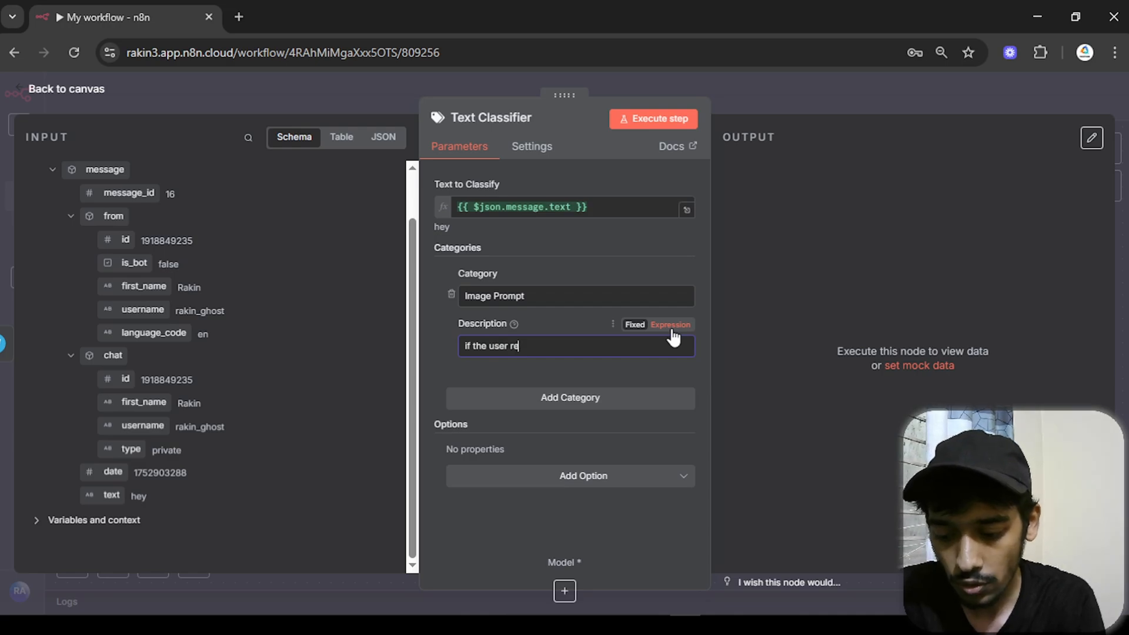
pyautogui.write('quests for a')
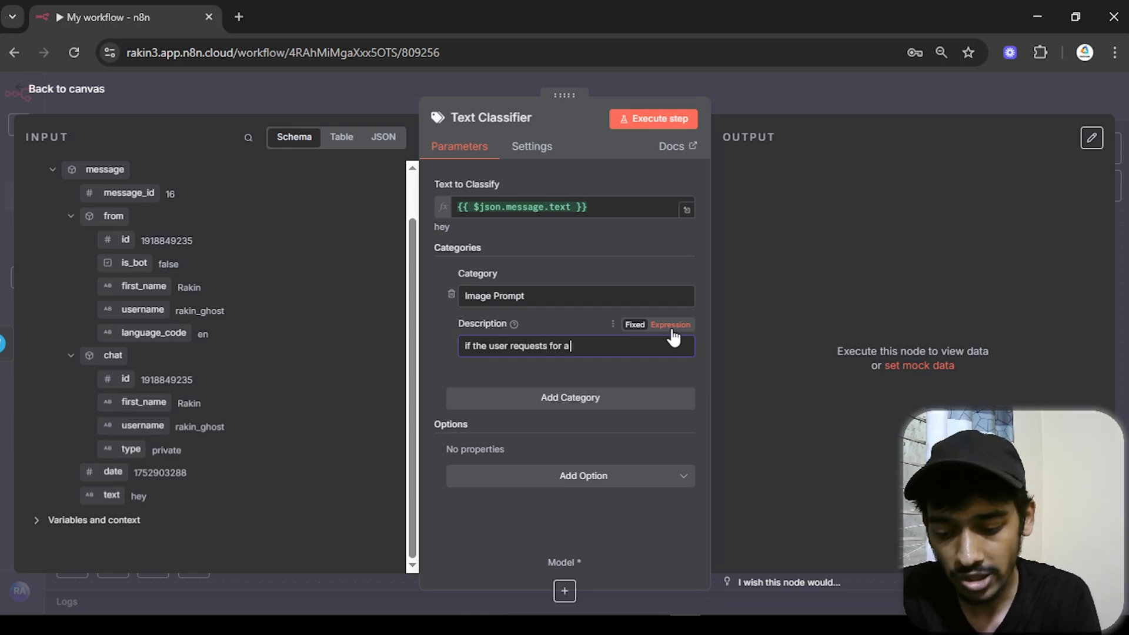
pyautogui.write(' image')
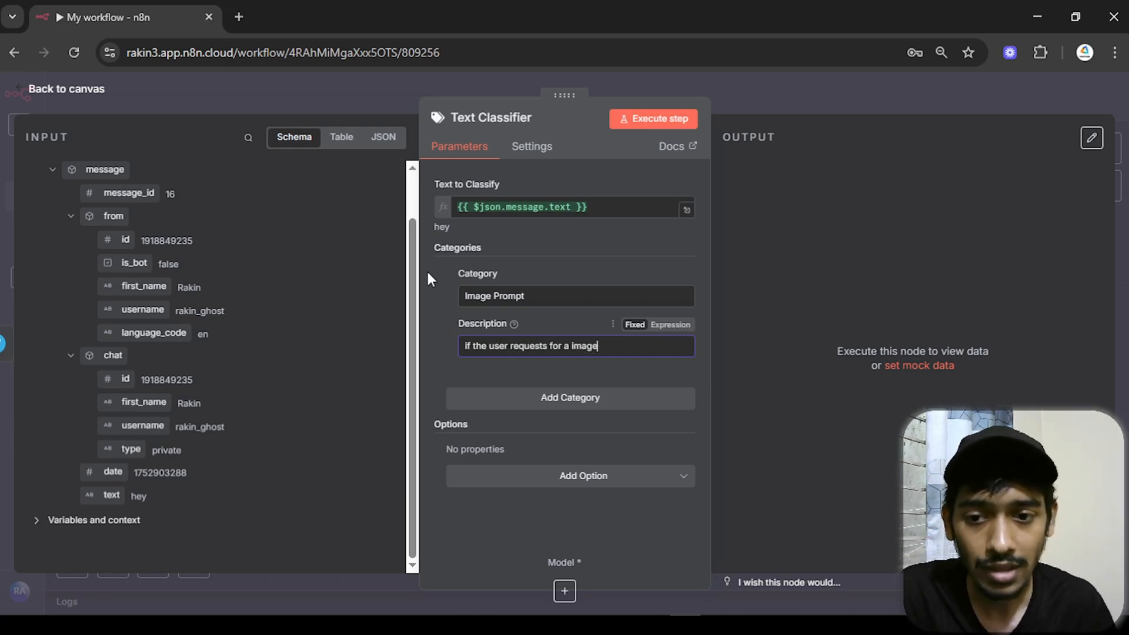
# - Add a second category 'Text' covering non-image requests, like normal chat
pyautogui.click(553, 404)
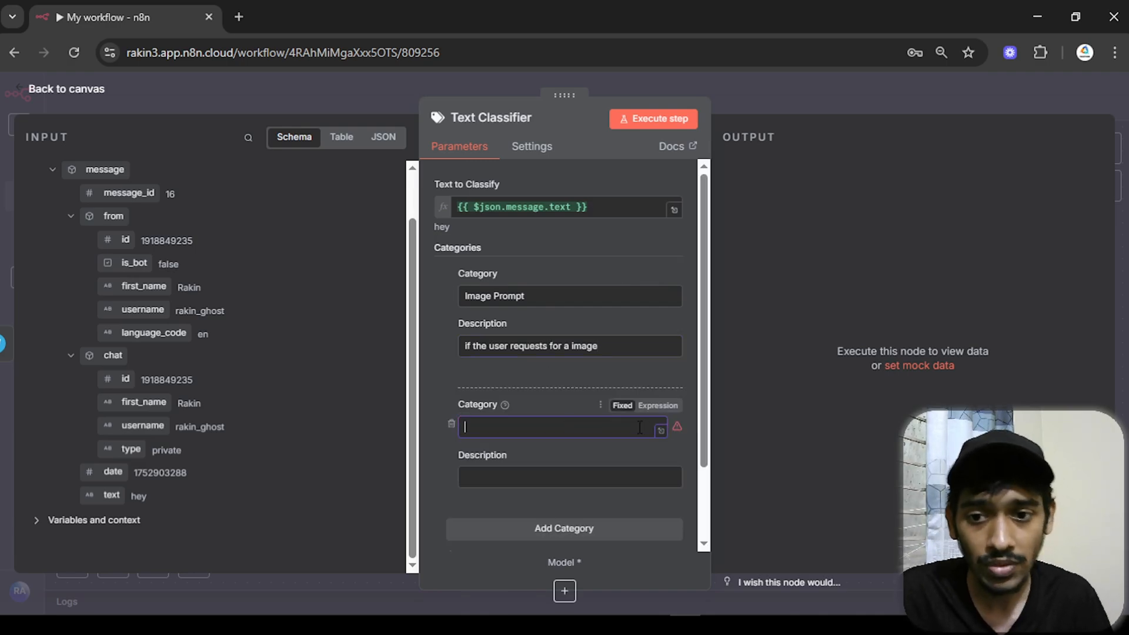
pyautogui.write('Text')
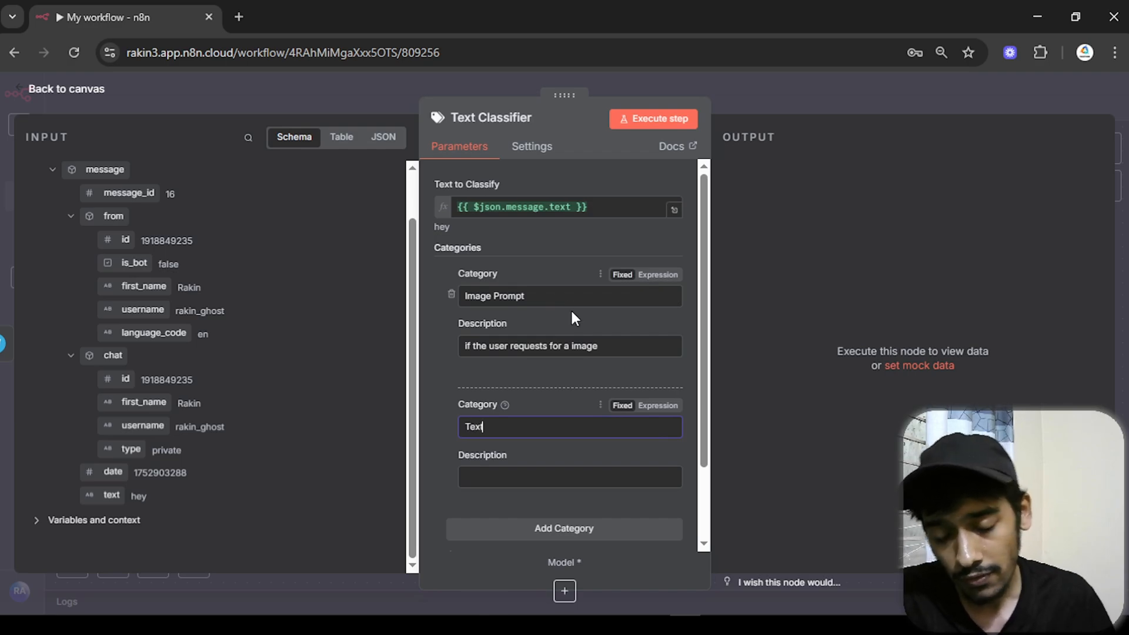
pyautogui.hotkey('shift', 'Tab')
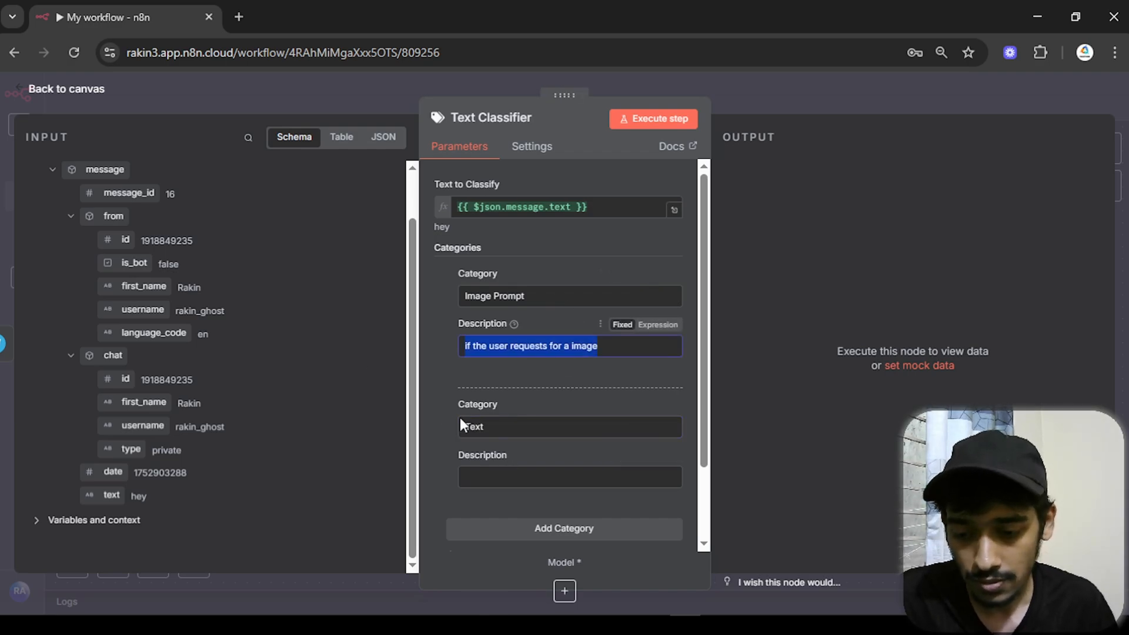
pyautogui.write('ts for')
pyautogui.write(' a image kind')
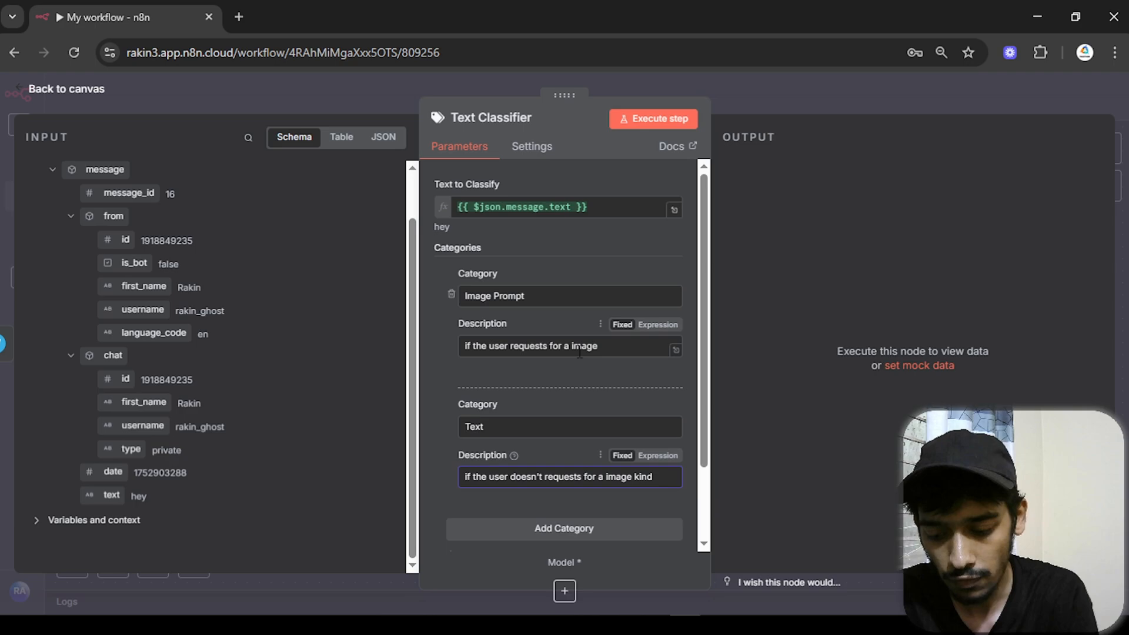
pyautogui.write(' of like normal')
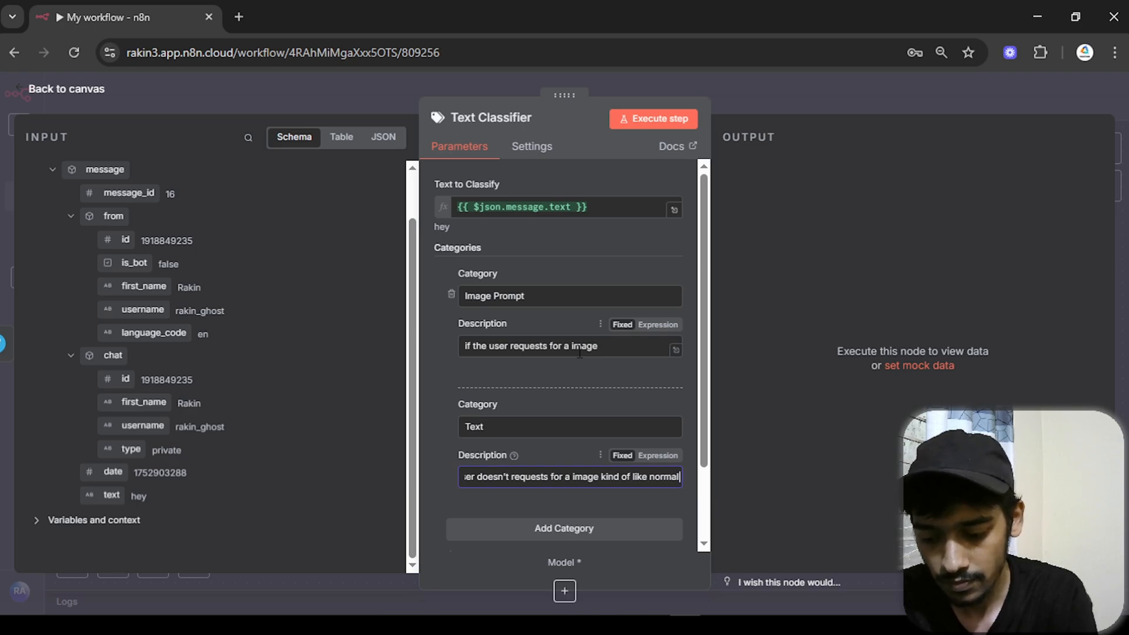
pyautogui.write(' chathe u')
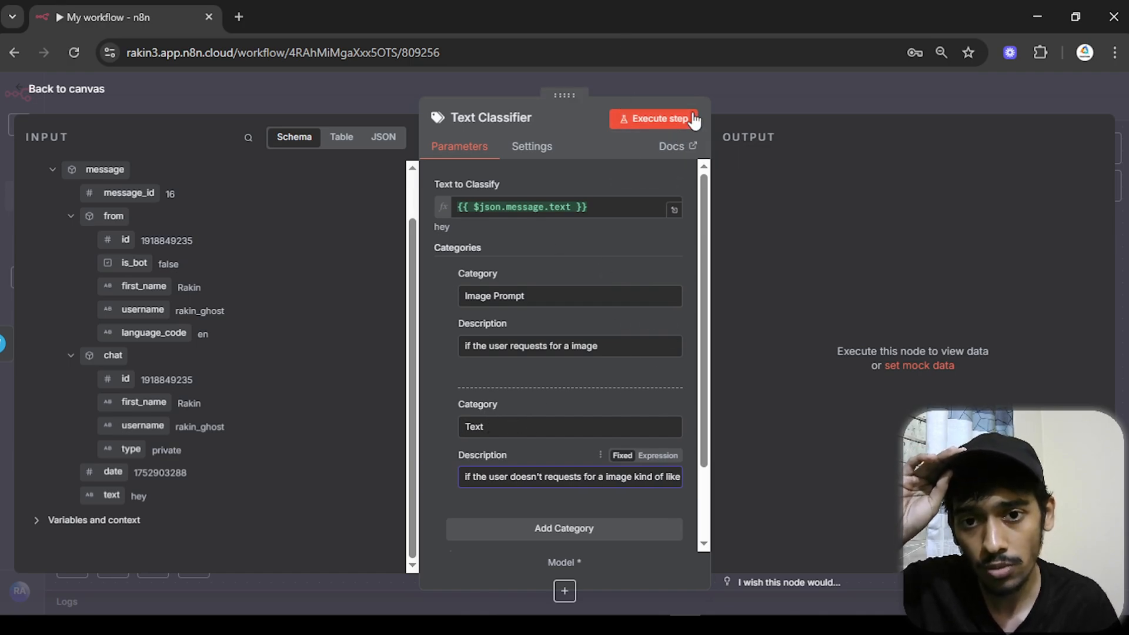
# - Test-run the classifier, which errors without a model, and return to the canvas
pyautogui.click(693, 120)
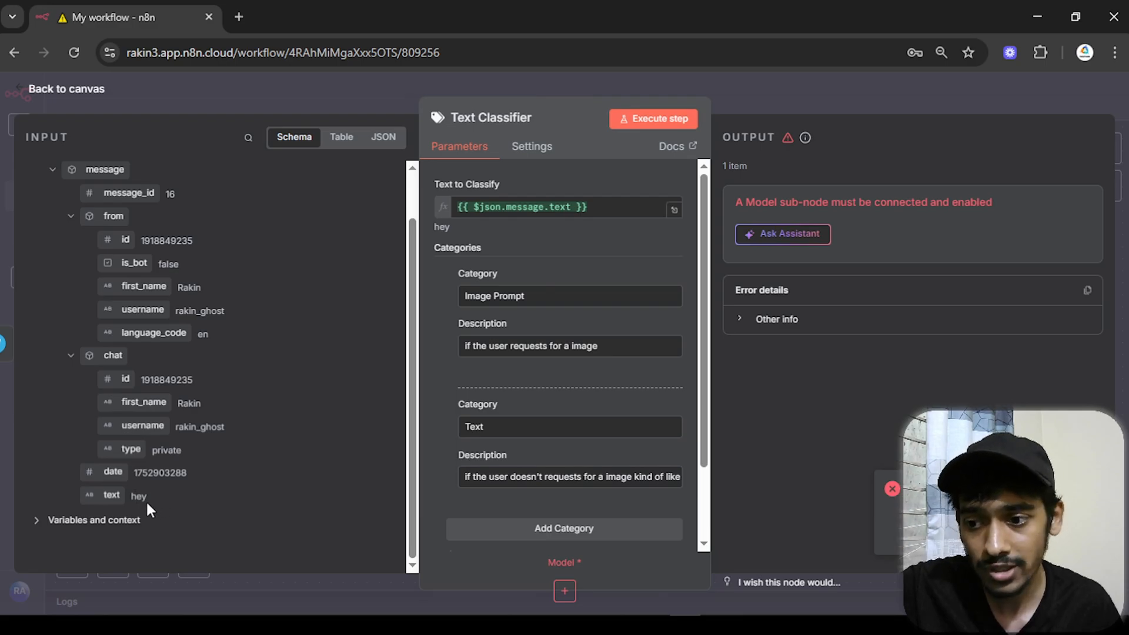
pyautogui.click(61, 98)
pyautogui.moveTo(663, 434); pyautogui.dragTo(605, 330)
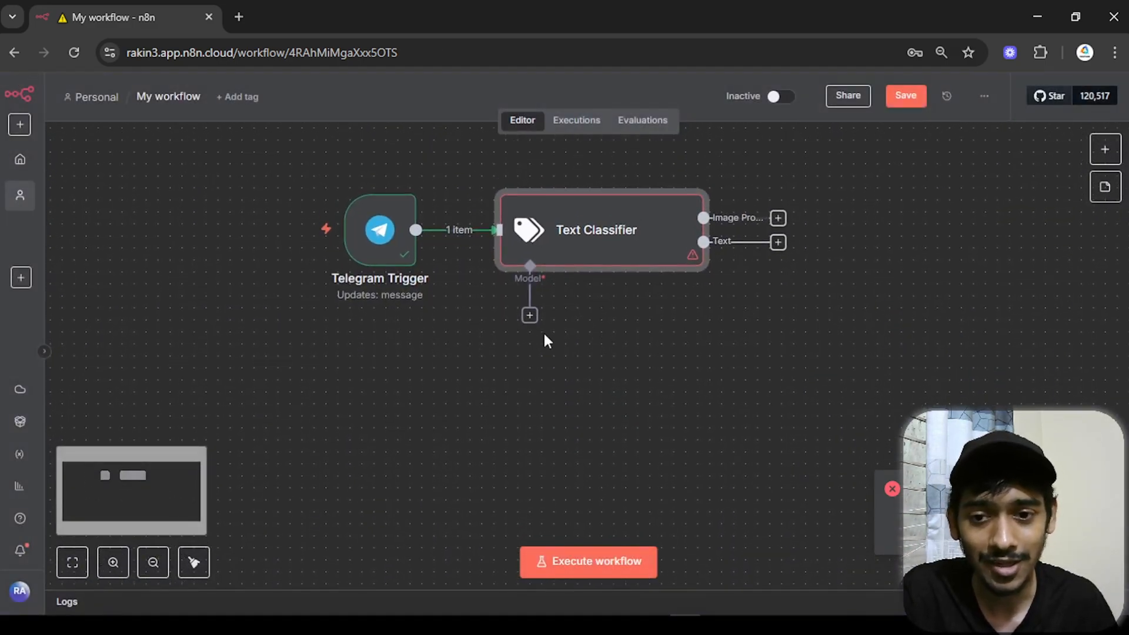
# - Attach a Google Gemini Chat Model (models/gemini-2.5-flash) as the Text Classifier's model
pyautogui.click(529, 316)
pyautogui.scroll(-5, 889, 353)
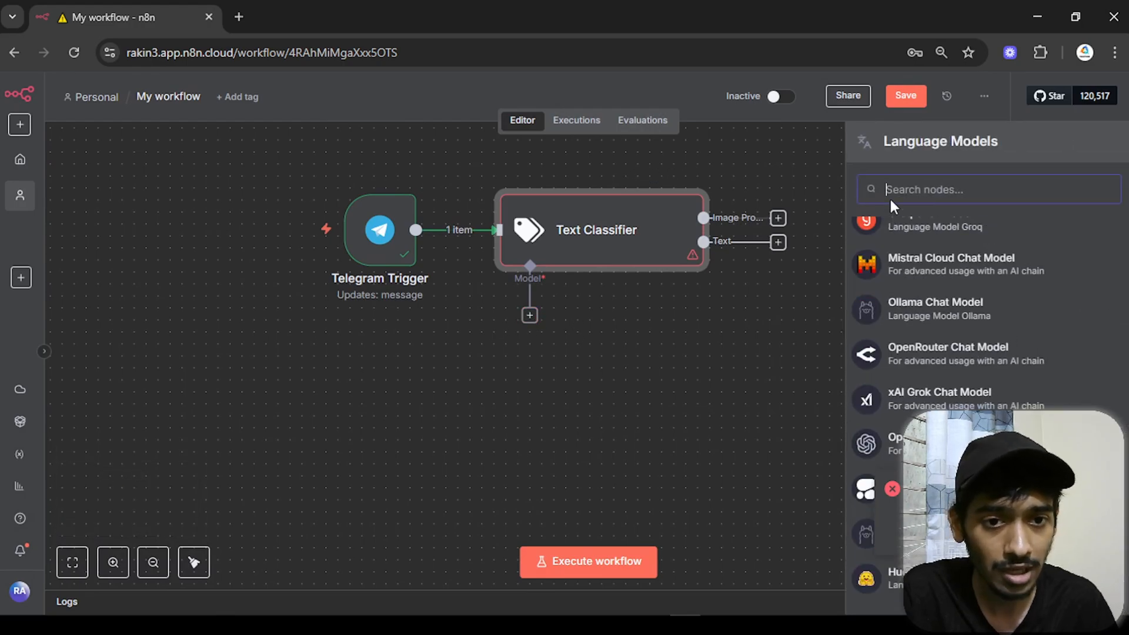
pyautogui.write('gemii')
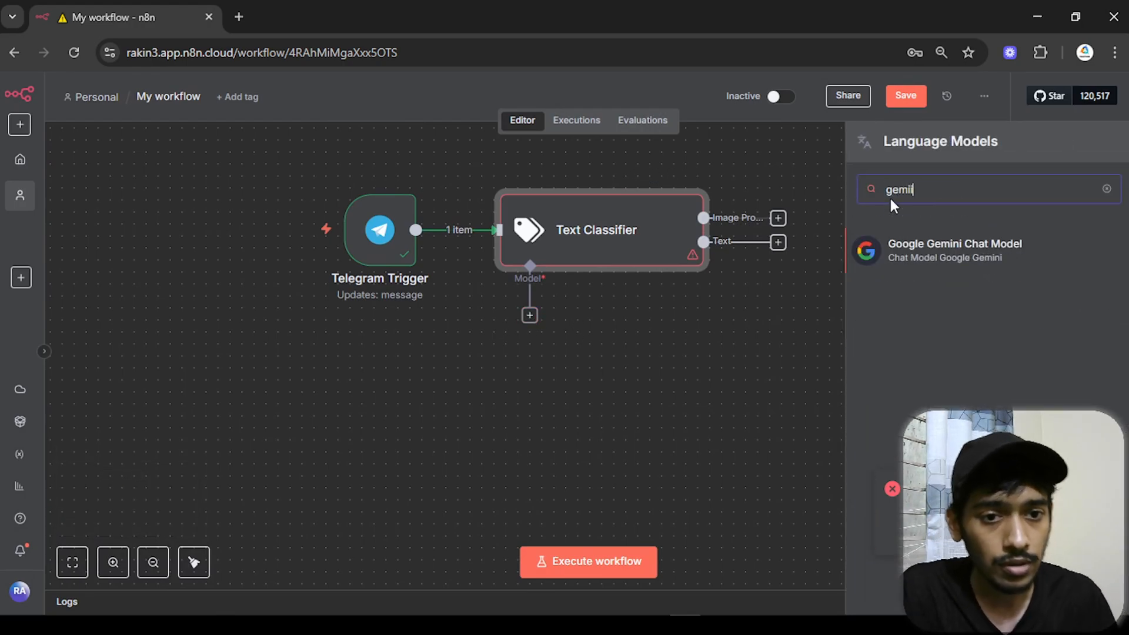
pyautogui.click(927, 247)
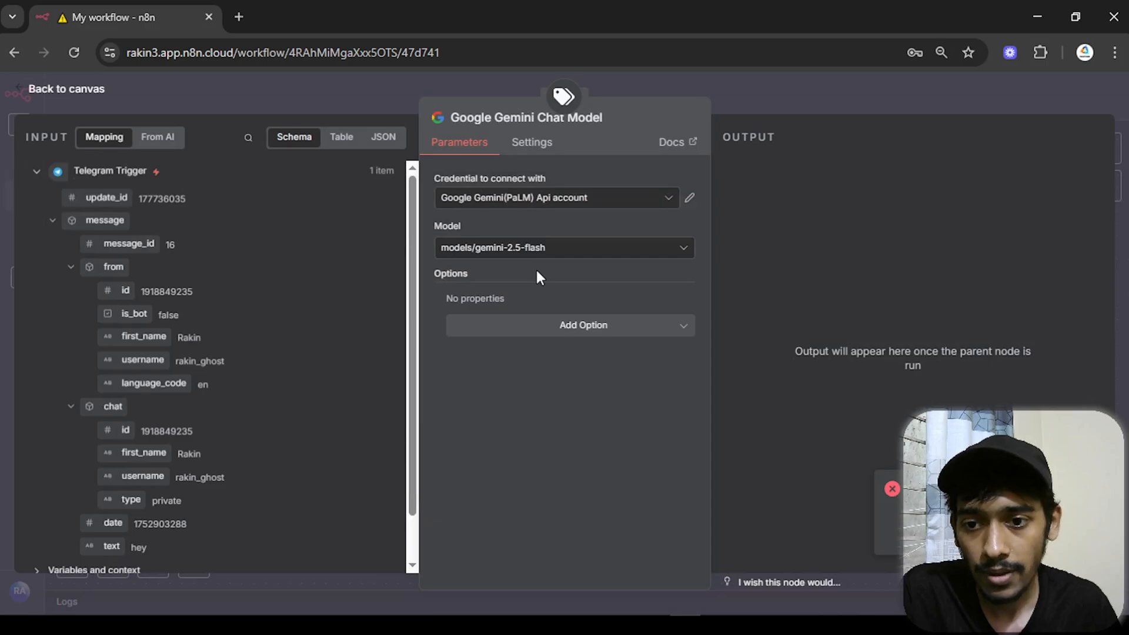
pyautogui.click(66, 89)
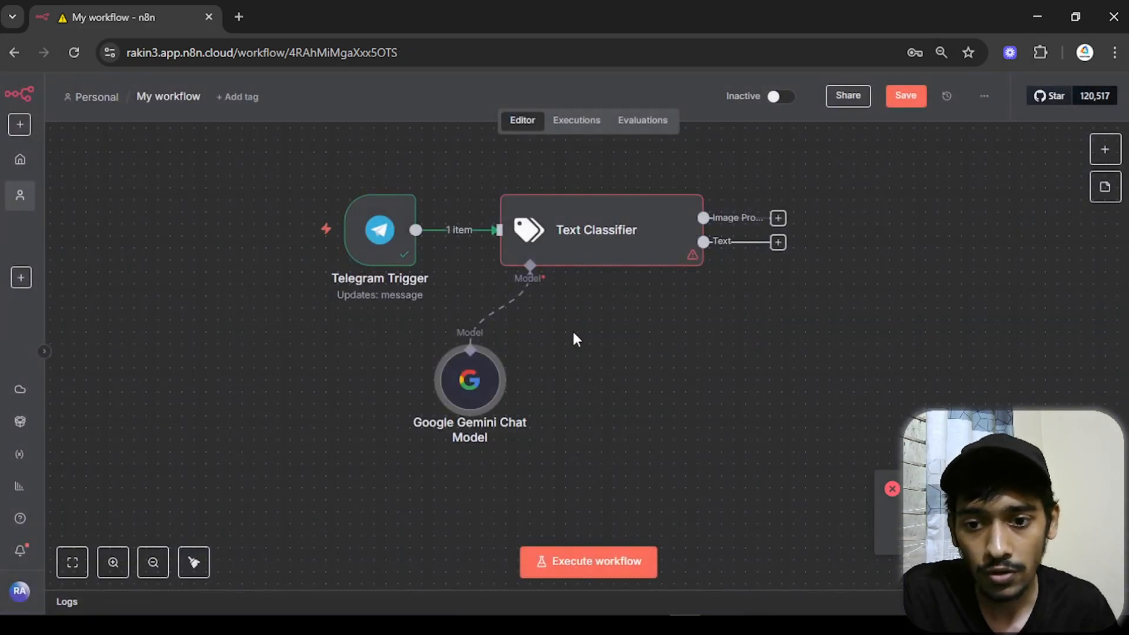
# - Run the Text Classifier and confirm the 'hey' message lands in the Text branch
pyautogui.doubleClick(585, 238)
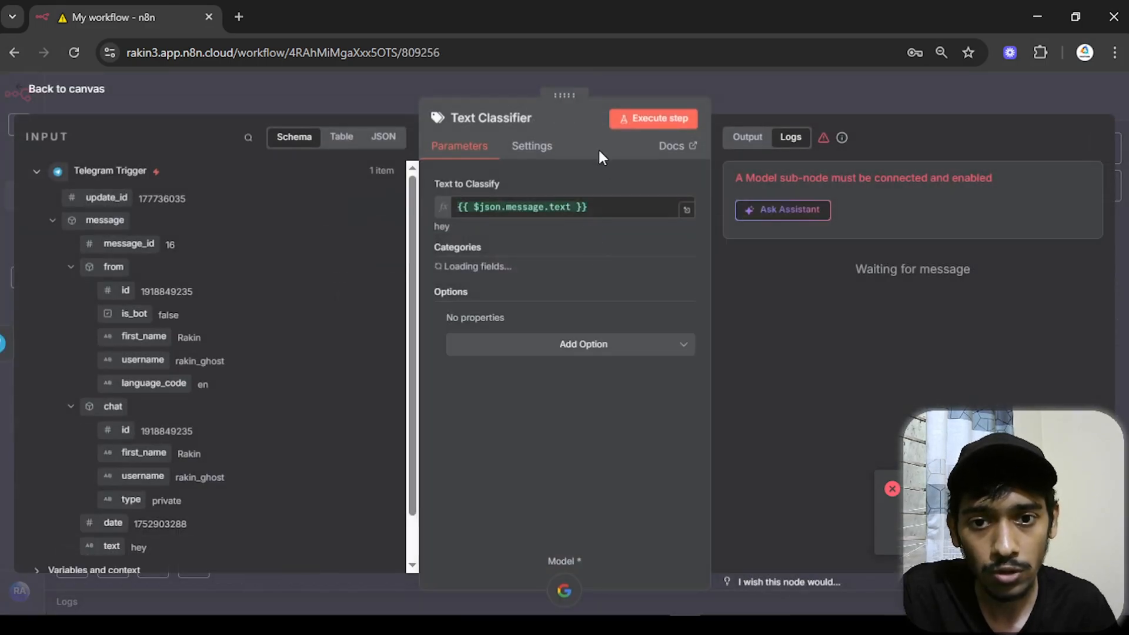
pyautogui.click(640, 122)
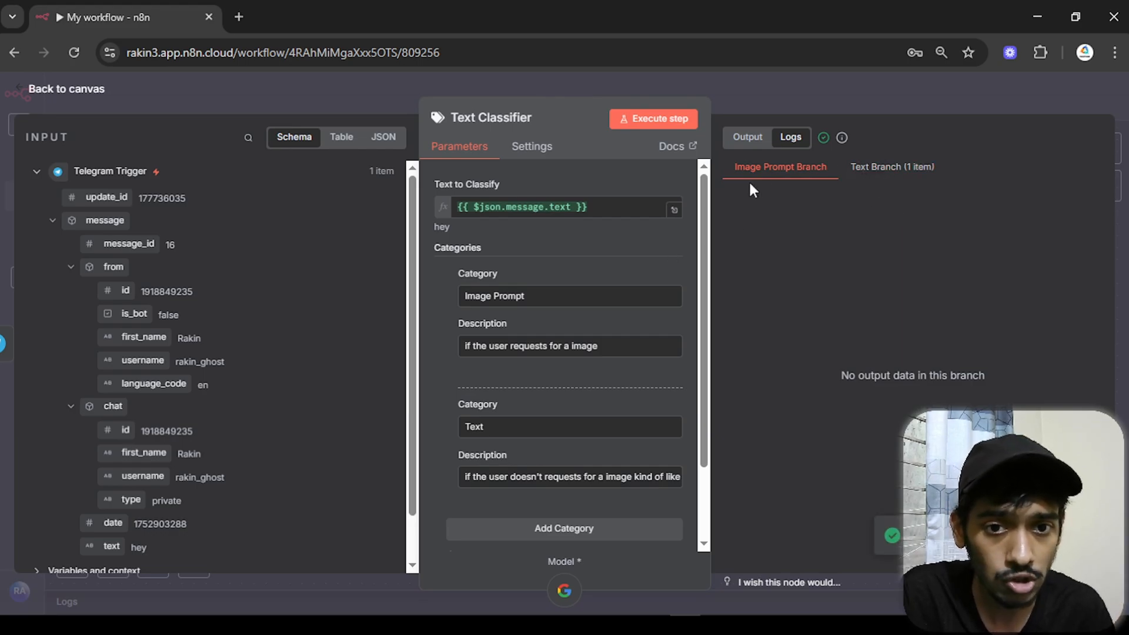
pyautogui.click(889, 171)
pyautogui.scroll(-1, 143, 479)
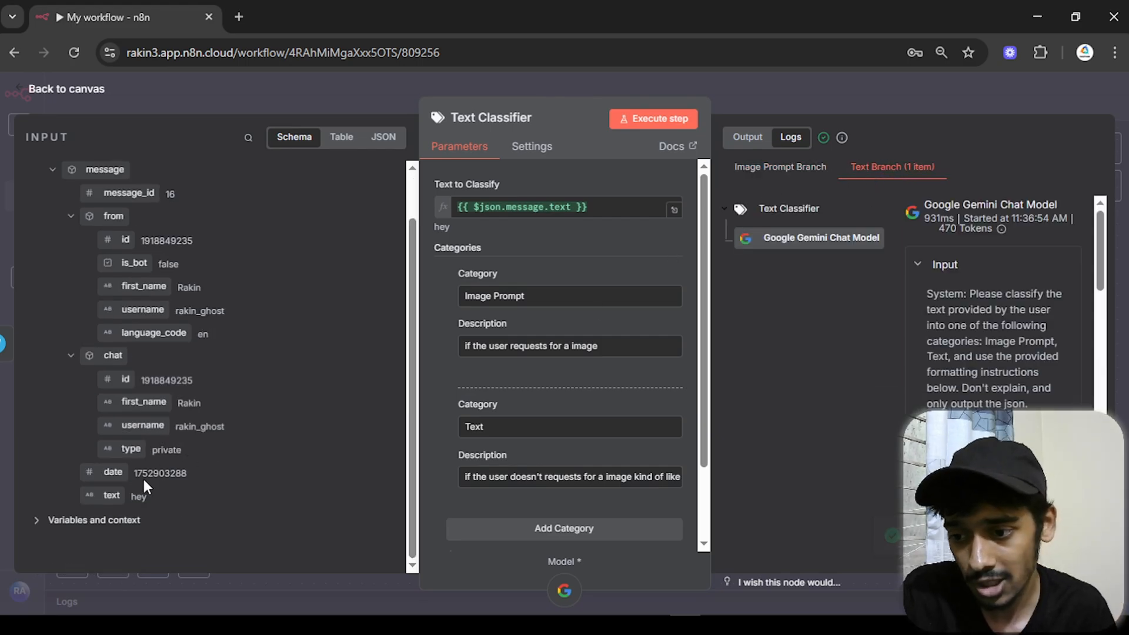
pyautogui.moveTo(137, 493); pyautogui.dragTo(245, 499)
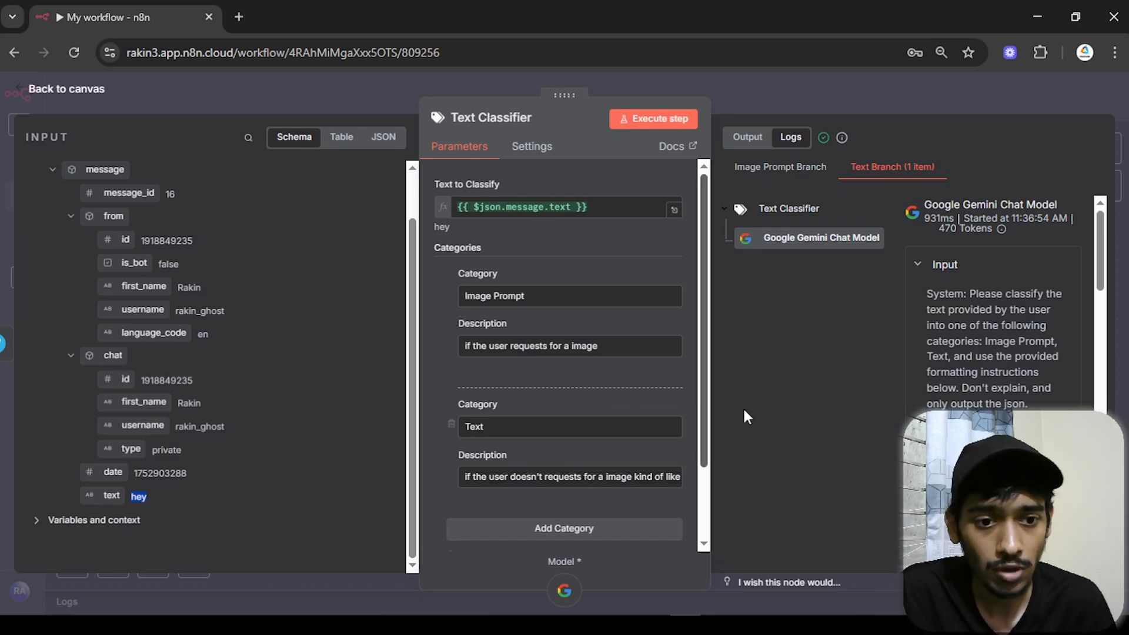
# - Check that the Image Prompt branch is empty and review the Text branch output
pyautogui.click(782, 169)
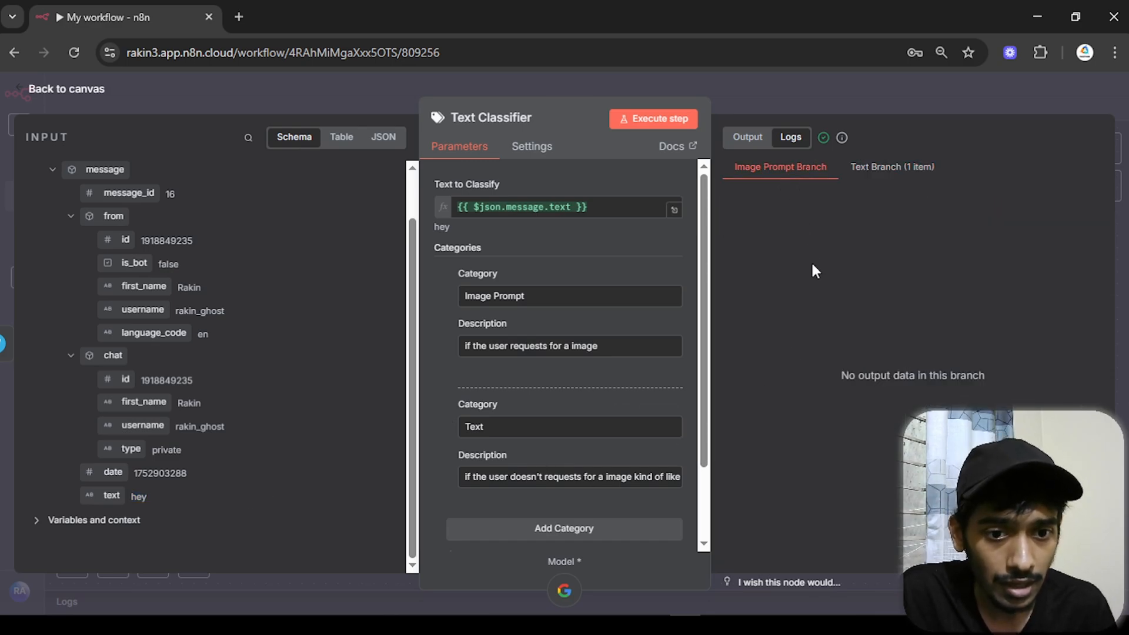
pyautogui.click(865, 171)
pyautogui.click(750, 139)
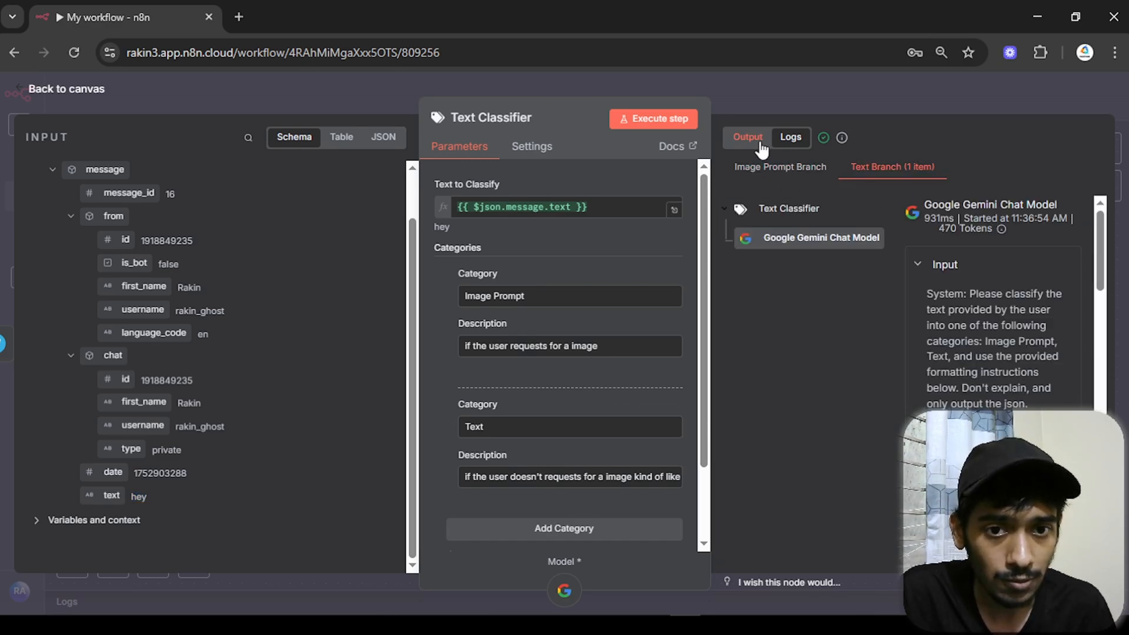
pyautogui.scroll(-1, 847, 456)
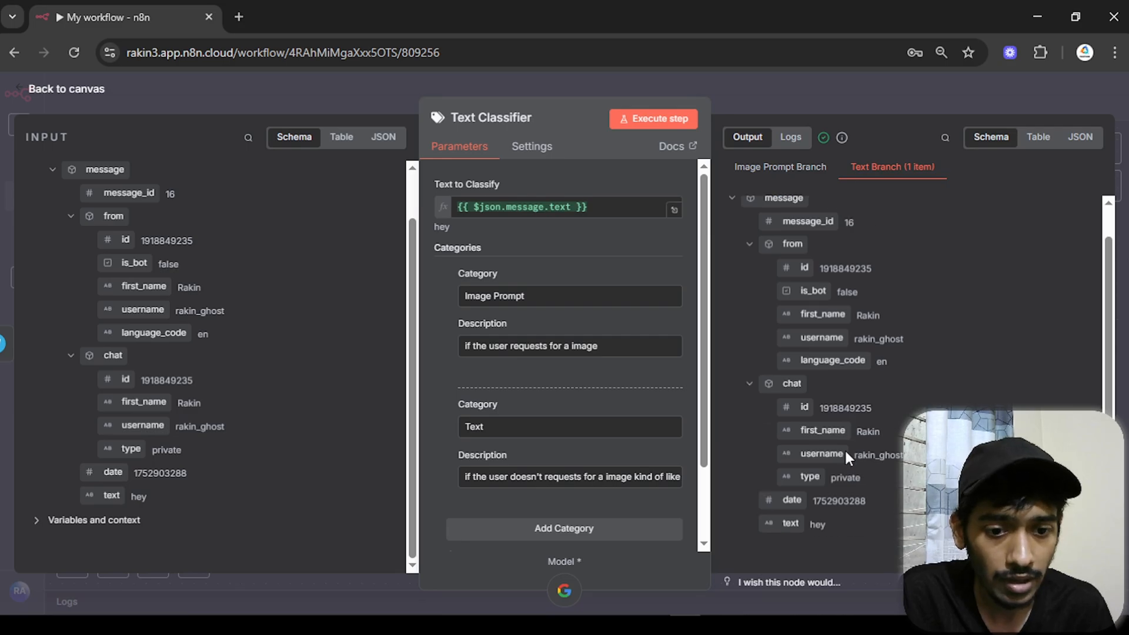
pyautogui.click(52, 95)
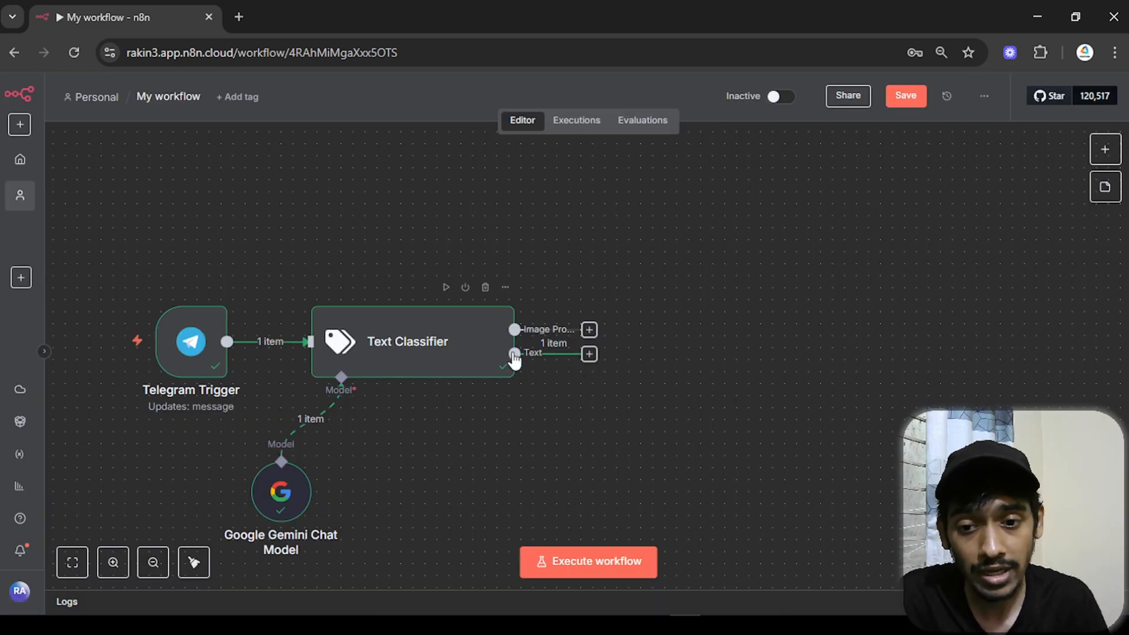
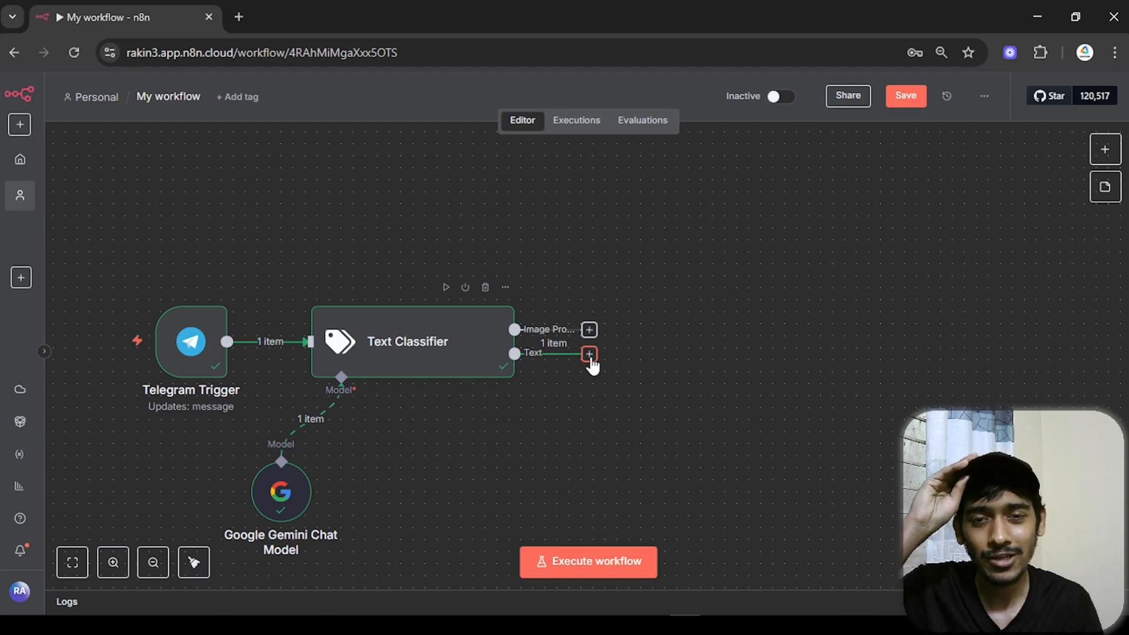
# - Add a Basic LLM Chain after the Text output, with the prompt defined below as the incoming message text
pyautogui.click(589, 355)
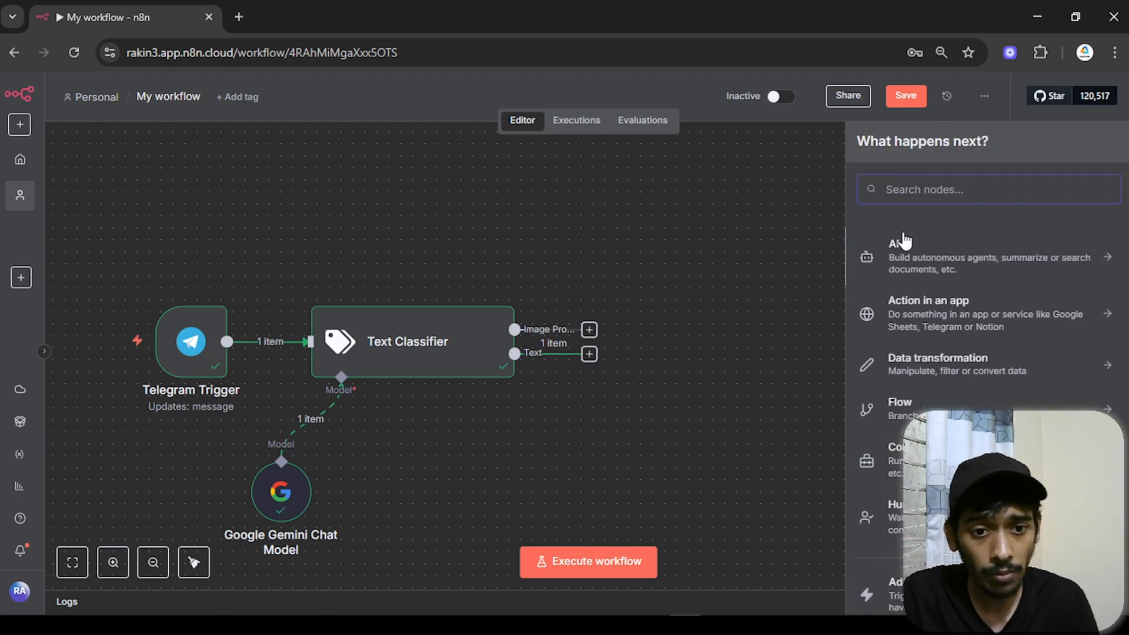
pyautogui.click(915, 274)
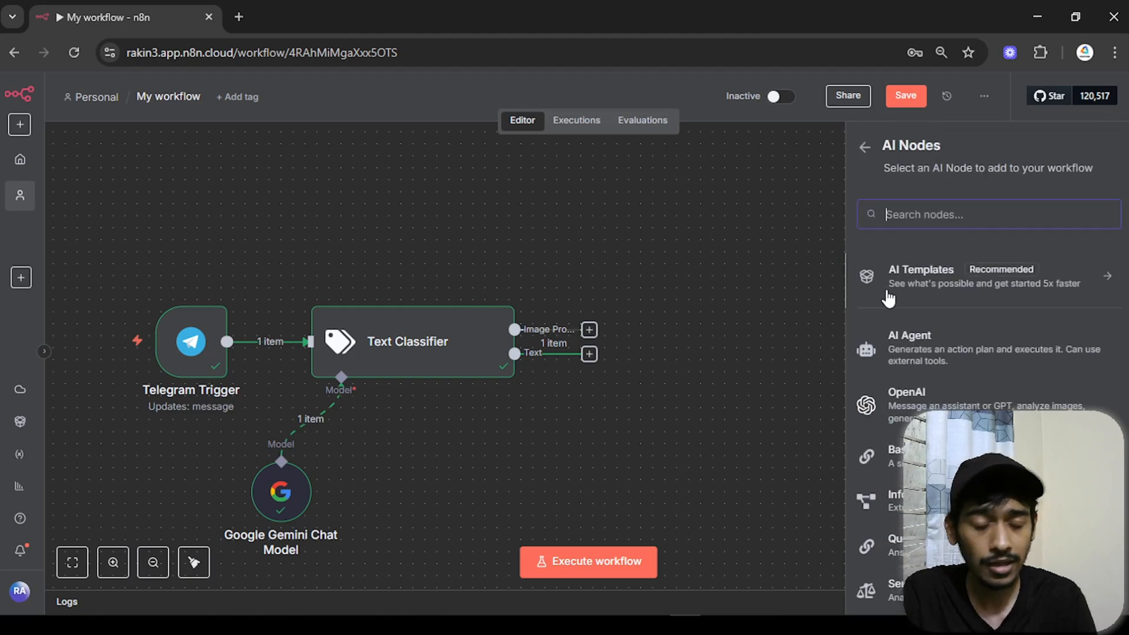
pyautogui.scroll(-3, 888, 301)
pyautogui.scroll(2, 900, 411)
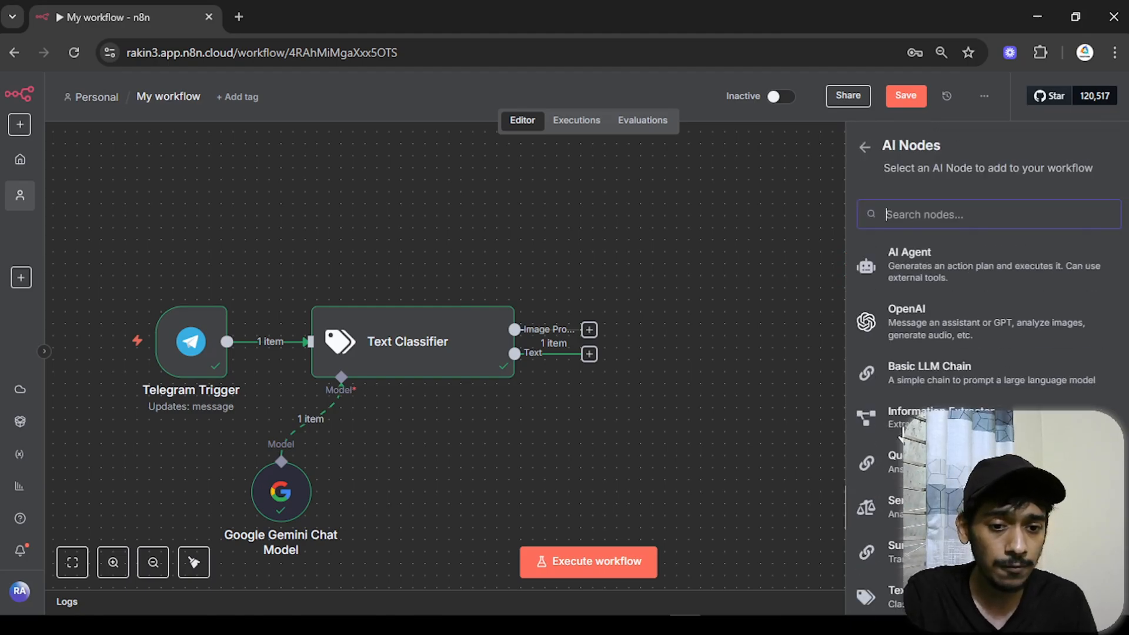
pyautogui.click(911, 383)
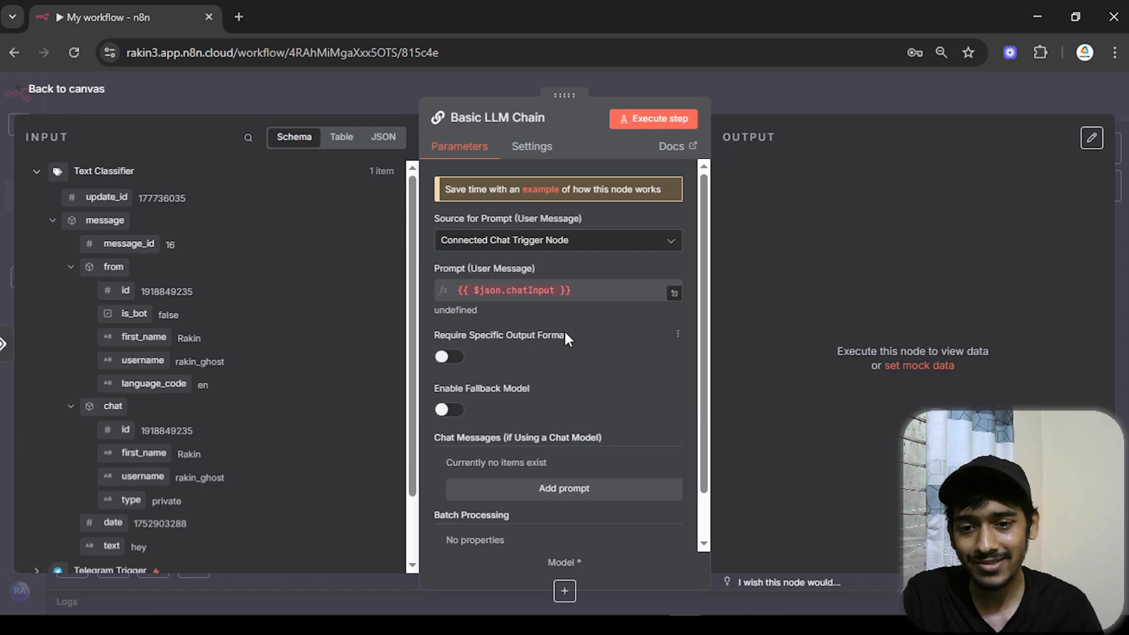
pyautogui.click(585, 241)
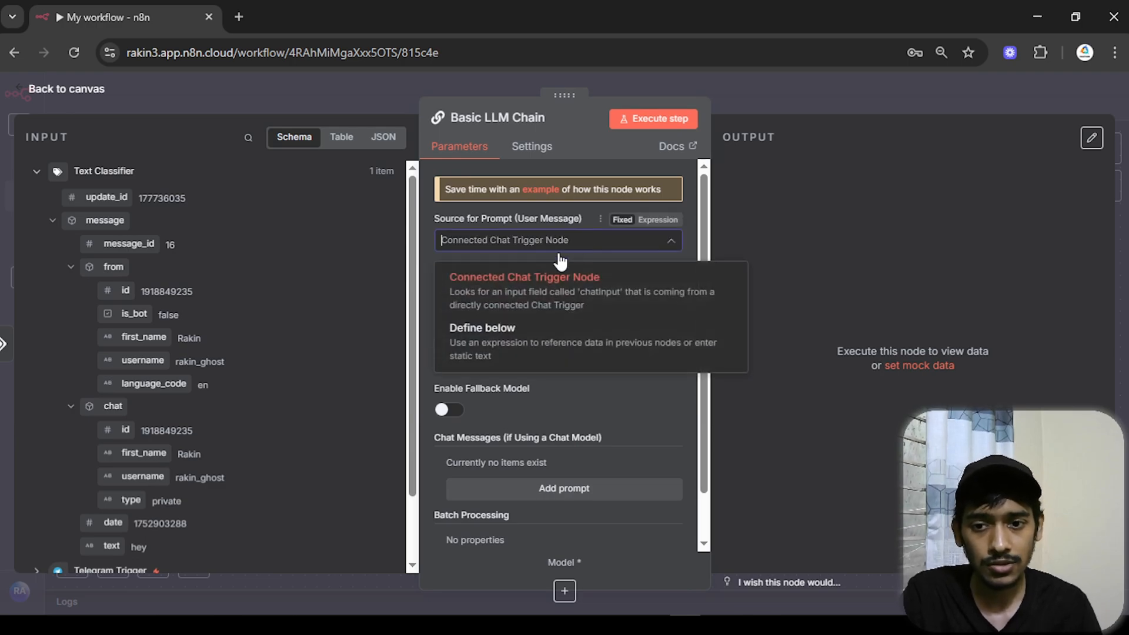
pyautogui.click(510, 355)
pyautogui.scroll(-2, 76, 496)
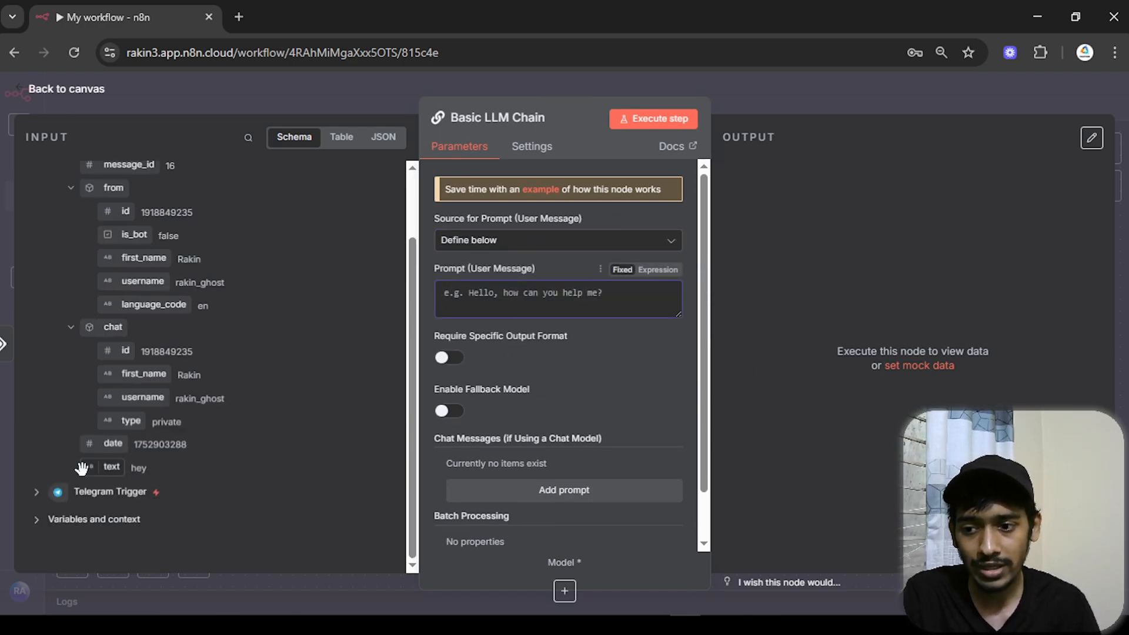
pyautogui.moveTo(81, 468); pyautogui.dragTo(427, 296)
pyautogui.scroll(2, 207, 360)
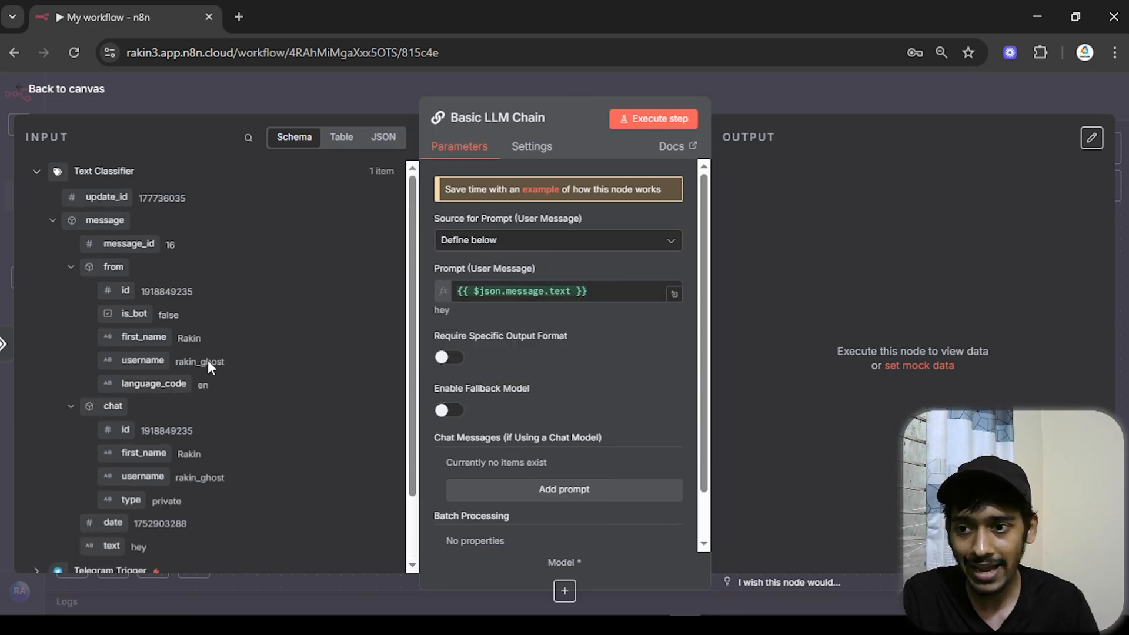
pyautogui.scroll(-2, 95, 436)
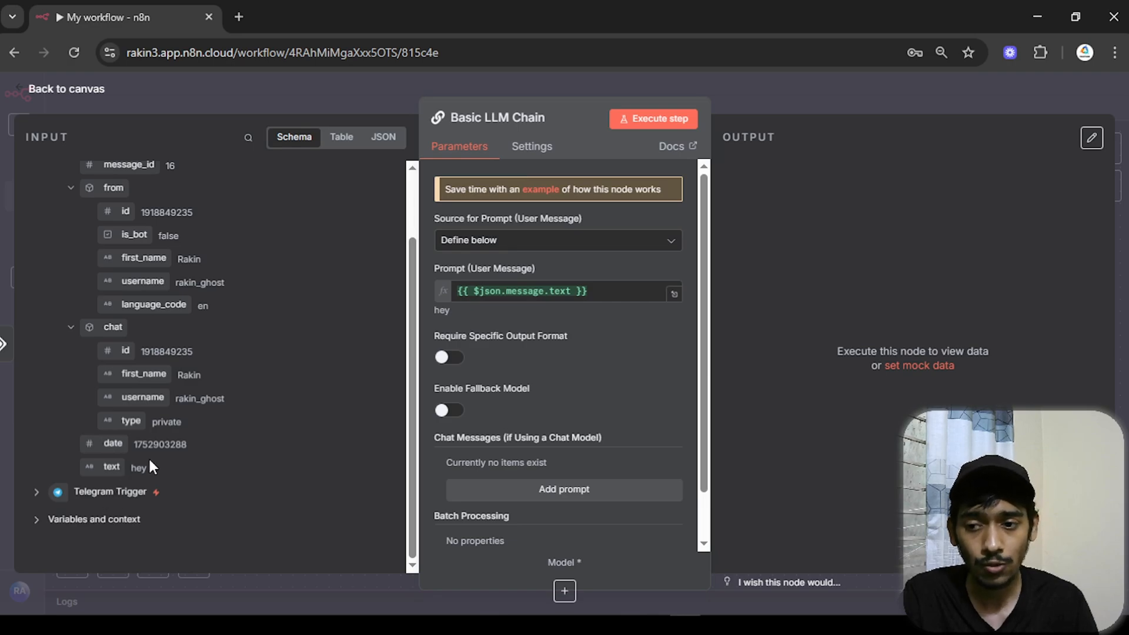
pyautogui.scroll(2, 282, 394)
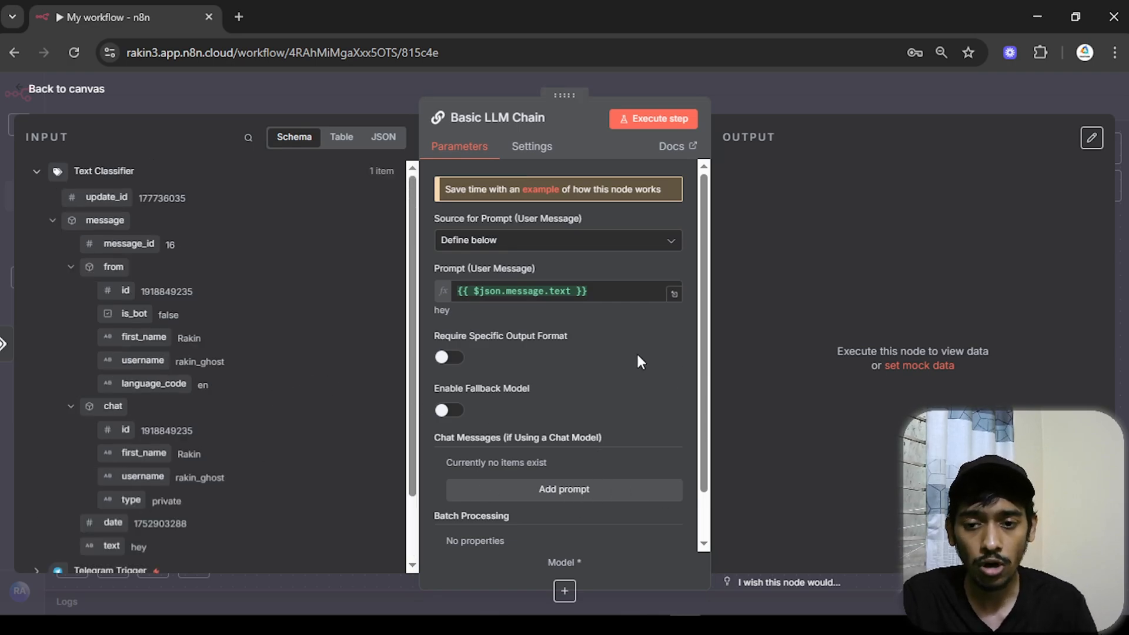
# - Connect the Gemini model to the chain and run it, getting 'Hey there! How can I help you today?'
pyautogui.click(50, 90)
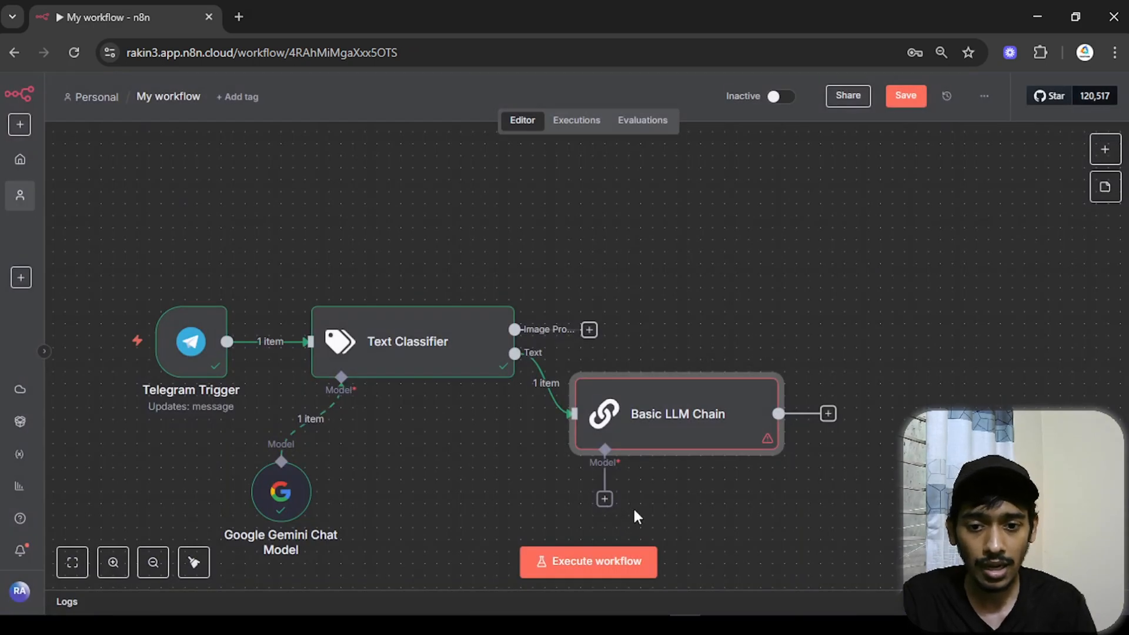
pyautogui.scroll(-2, 773, 412)
pyautogui.moveTo(650, 475); pyautogui.dragTo(590, 530)
pyautogui.moveTo(676, 416); pyautogui.dragTo(729, 407)
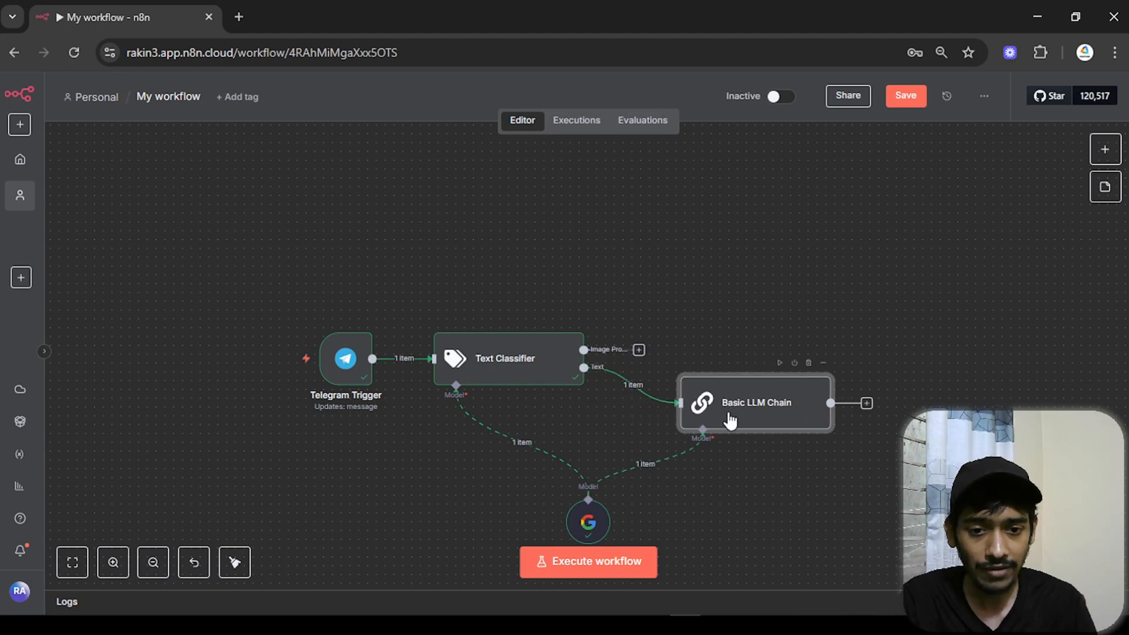
pyautogui.doubleClick(730, 420)
pyautogui.click(675, 117)
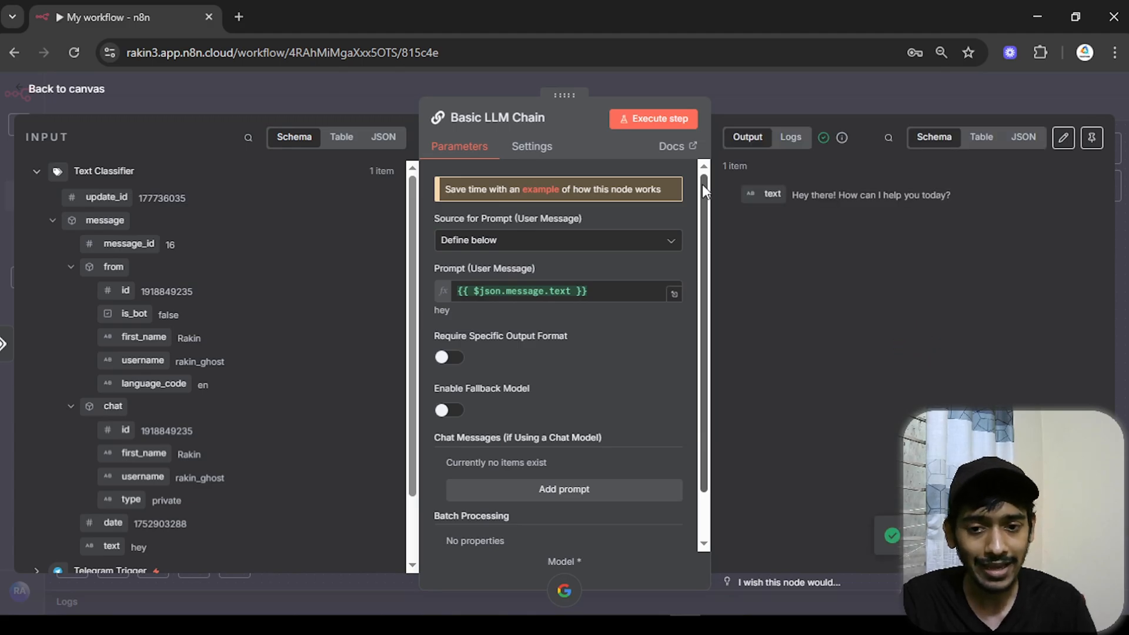
pyautogui.click(116, 88)
pyautogui.hscroll(5, 885, 298)
pyautogui.scroll(-1, 884, 298)
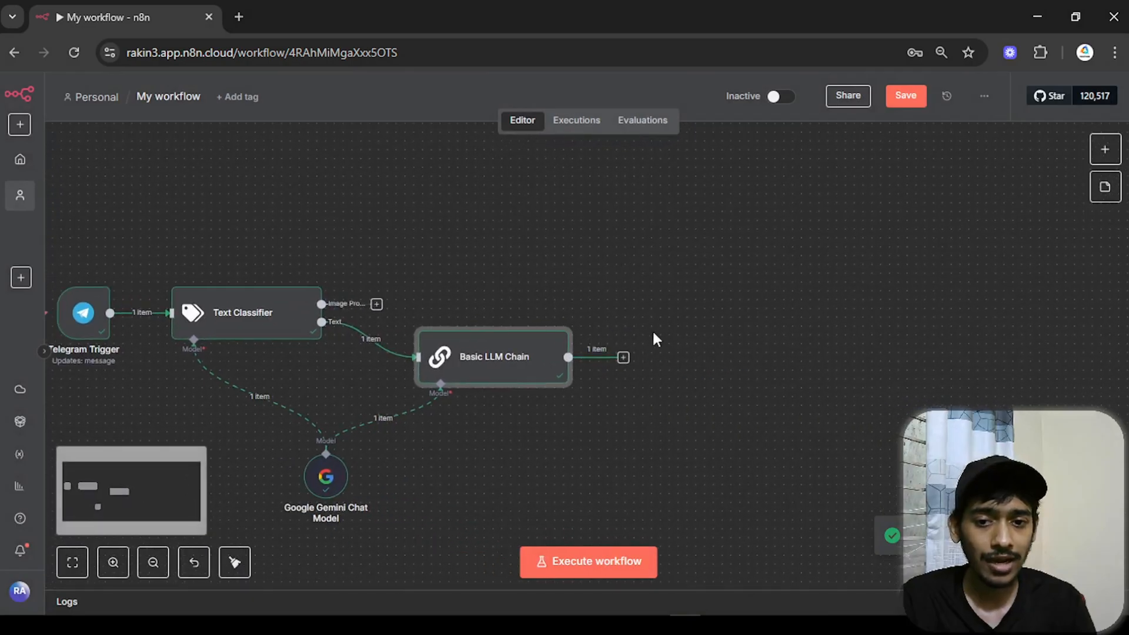
pyautogui.click(623, 356)
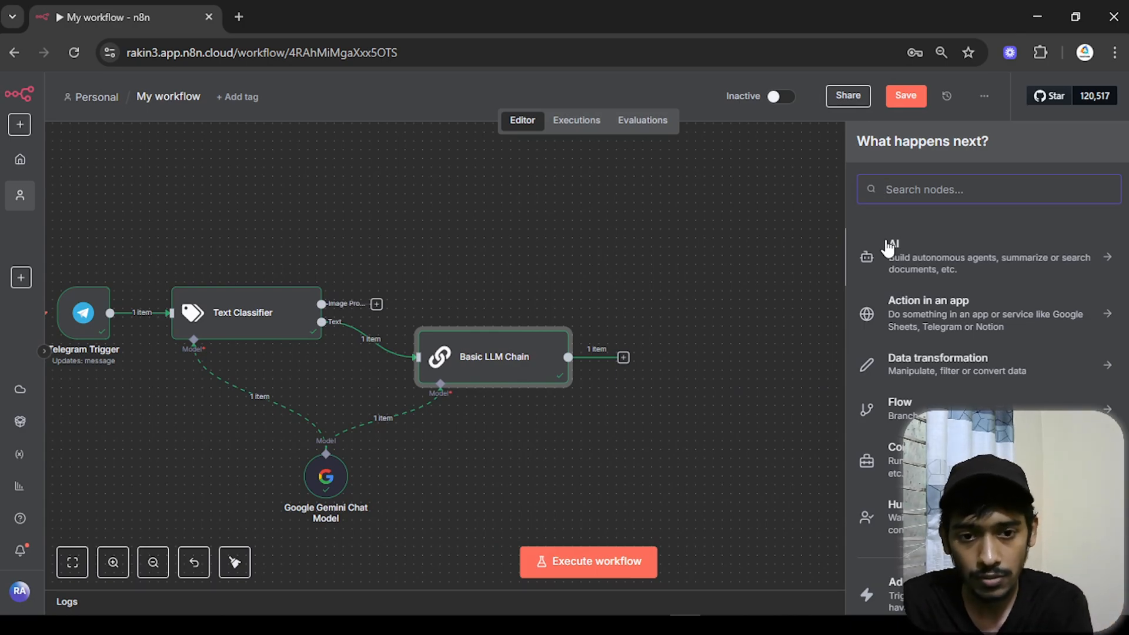
# - Add a Telegram 'Send a text message' node with placeholder Chat ID 'dsdsds' and Text 'c'
pyautogui.write('tele')
pyautogui.click(895, 255)
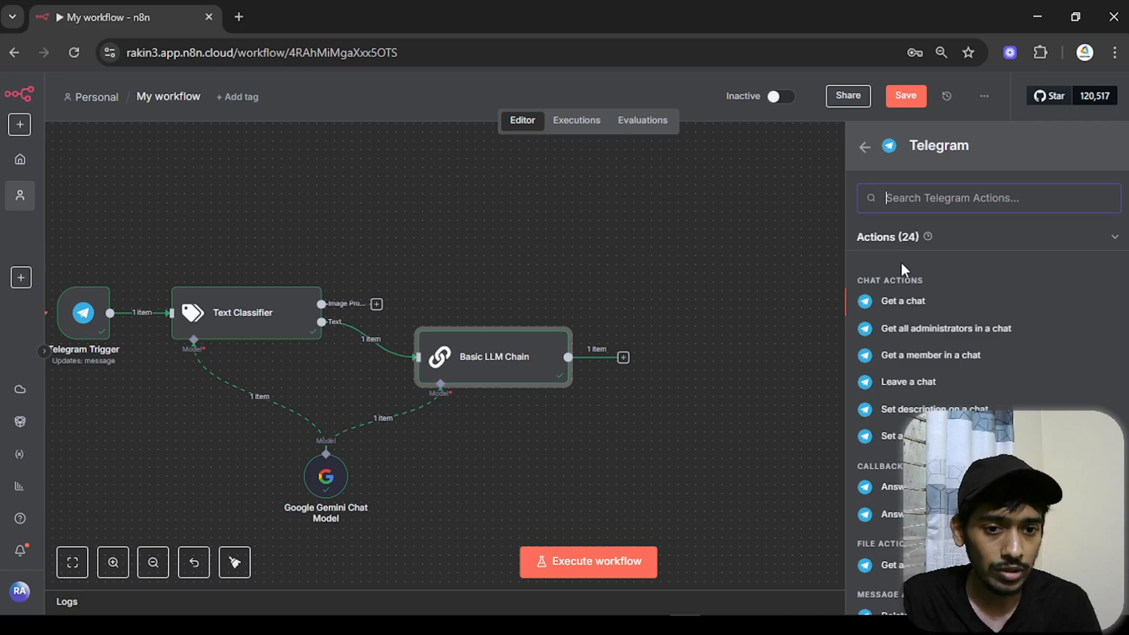
pyautogui.scroll(-4, 911, 388)
pyautogui.scroll(-3, 910, 388)
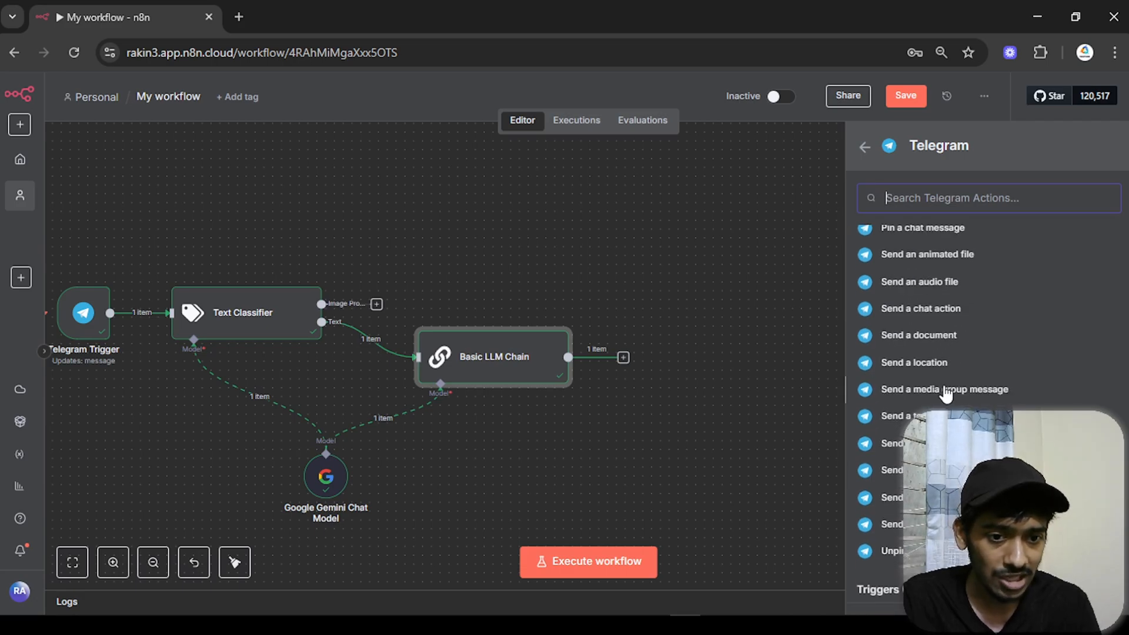
pyautogui.click(899, 419)
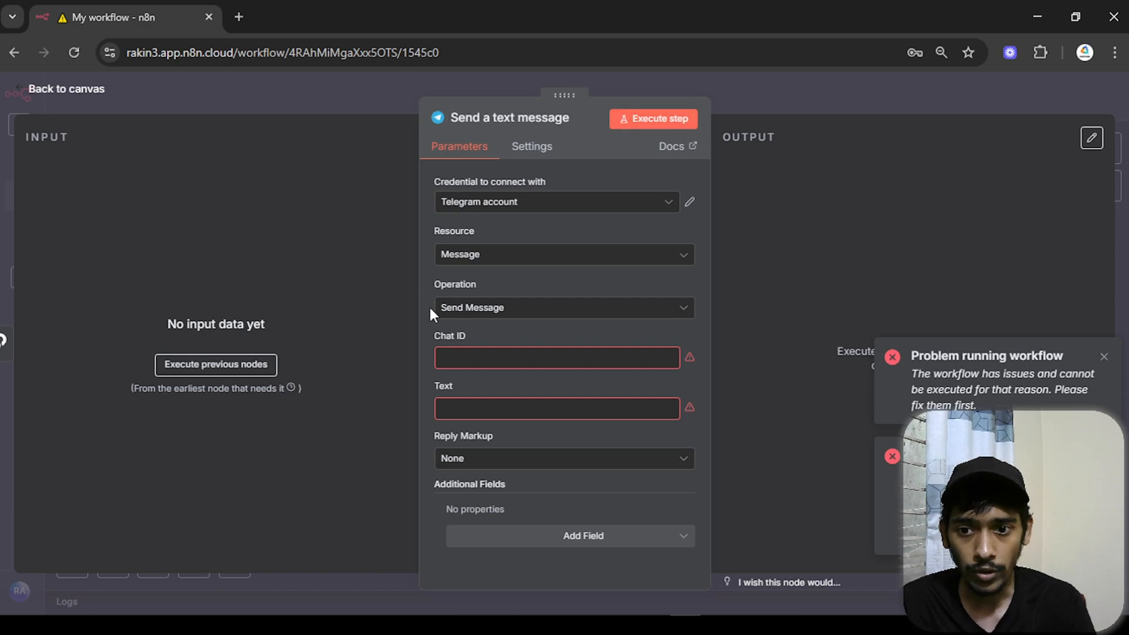
pyautogui.click(500, 358)
pyautogui.write('dsdsds')
pyautogui.click(522, 417)
pyautogui.write('c')
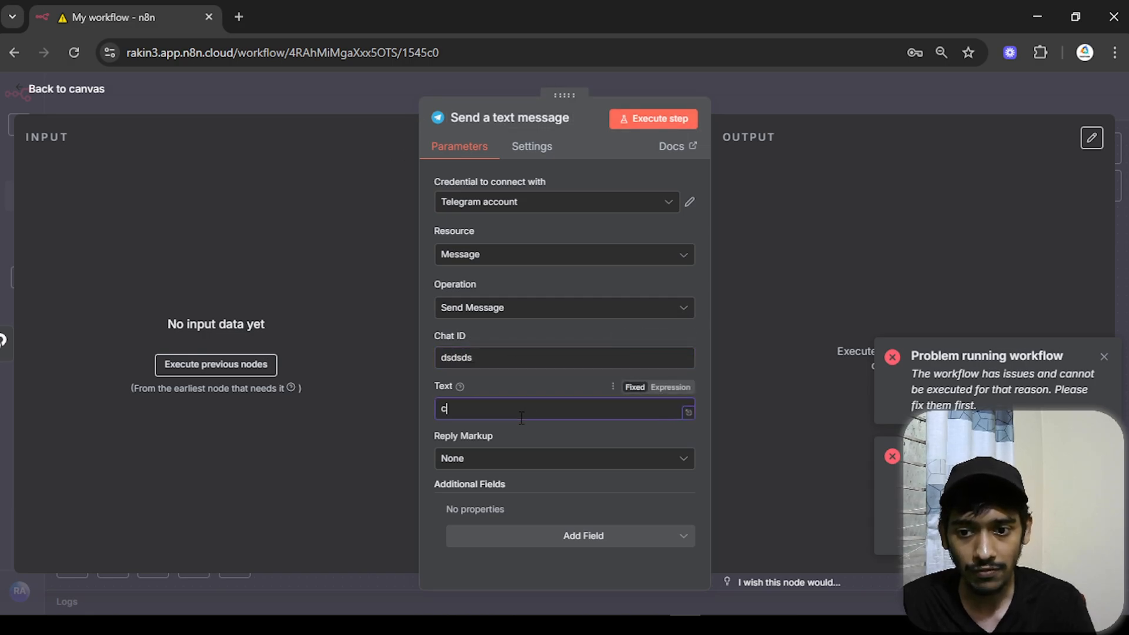
# - Execute the previous nodes and send 'hey' to the bot in Telegram to trigger a run
pyautogui.click(263, 372)
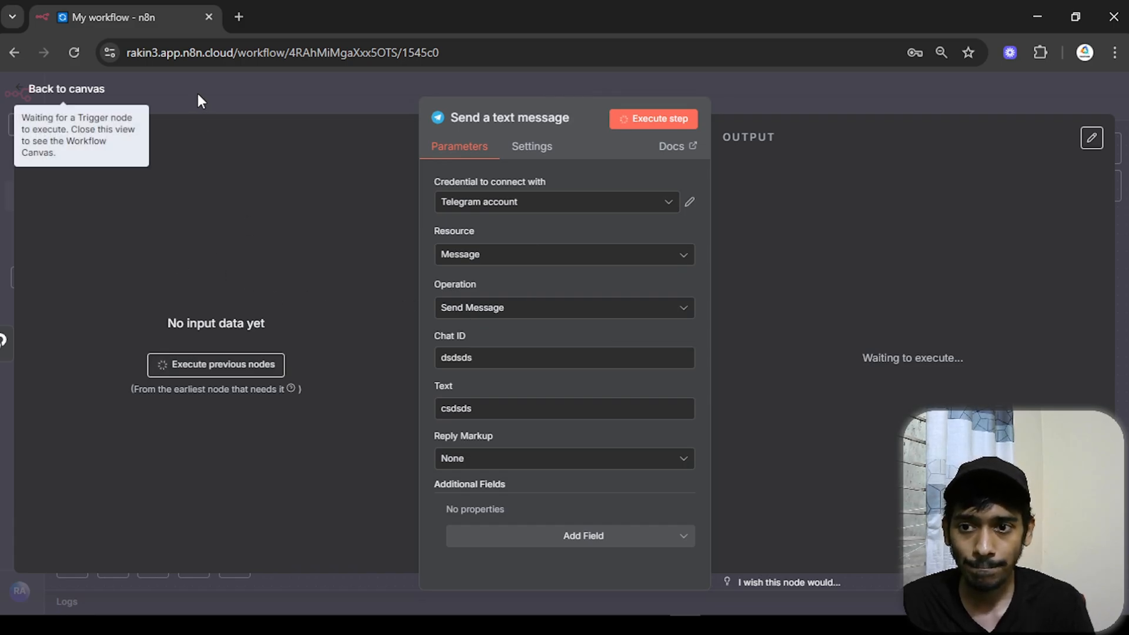
pyautogui.click(101, 93)
pyautogui.click(778, 625)
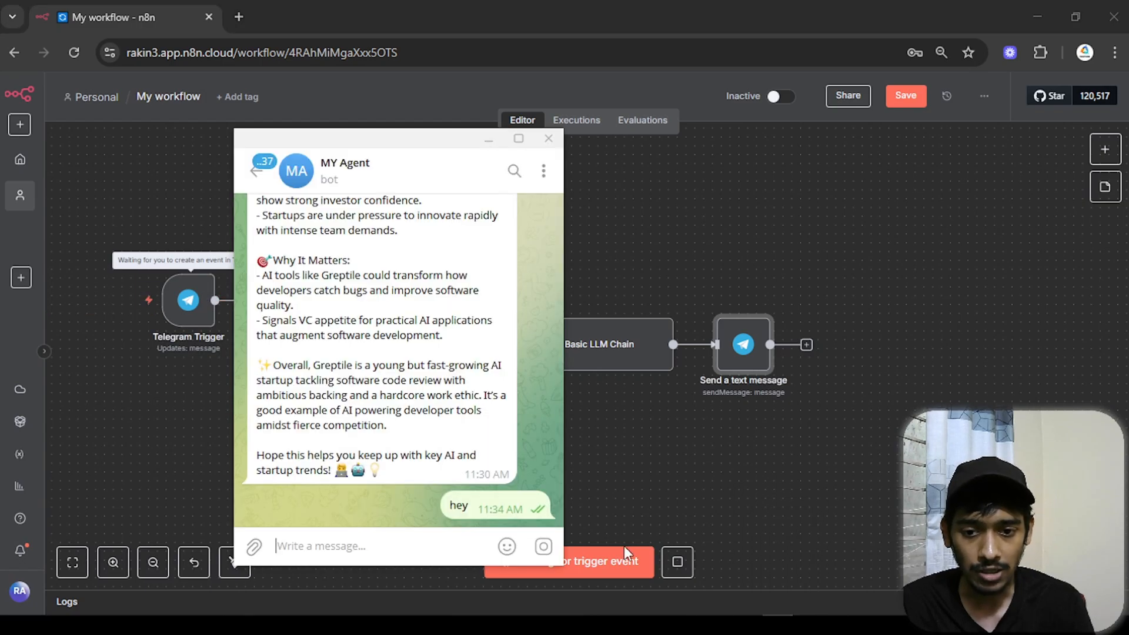
pyautogui.write('hey')
pyautogui.press('Return')
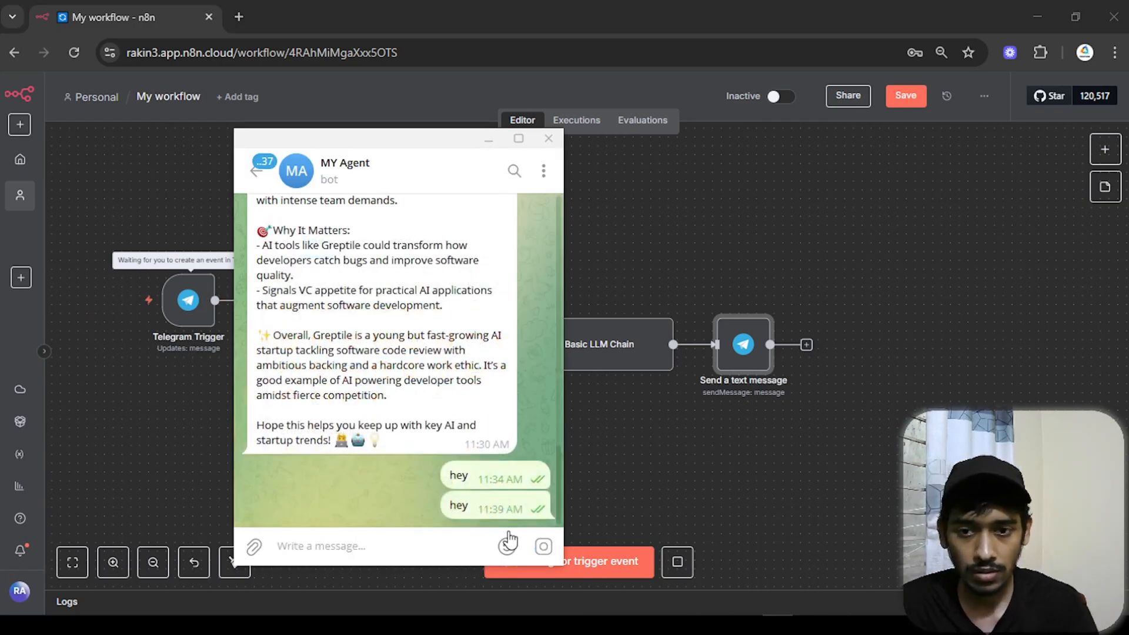
pyautogui.click(489, 140)
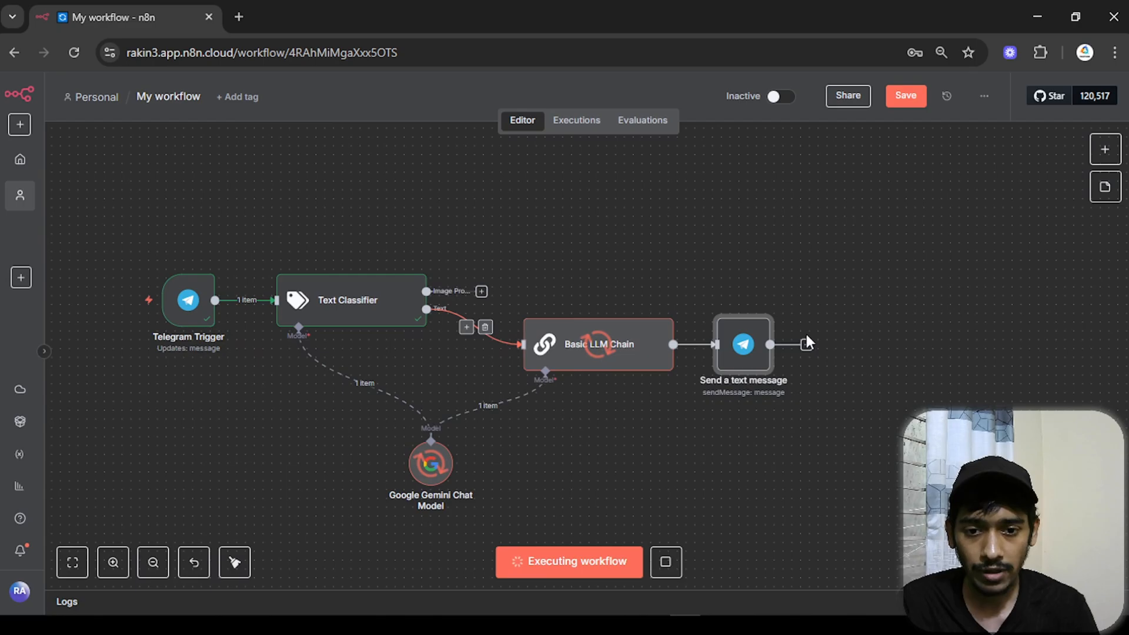
# - Clear the placeholders and map the Telegram Trigger's chat id into Chat ID
pyautogui.doubleClick(754, 349)
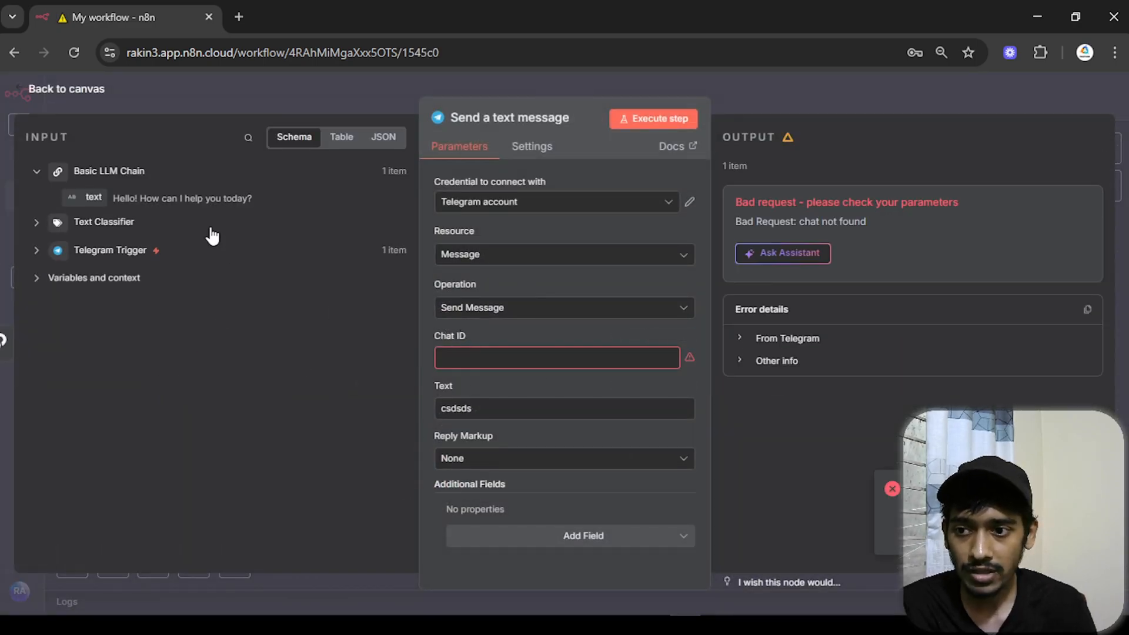
pyautogui.click(492, 360)
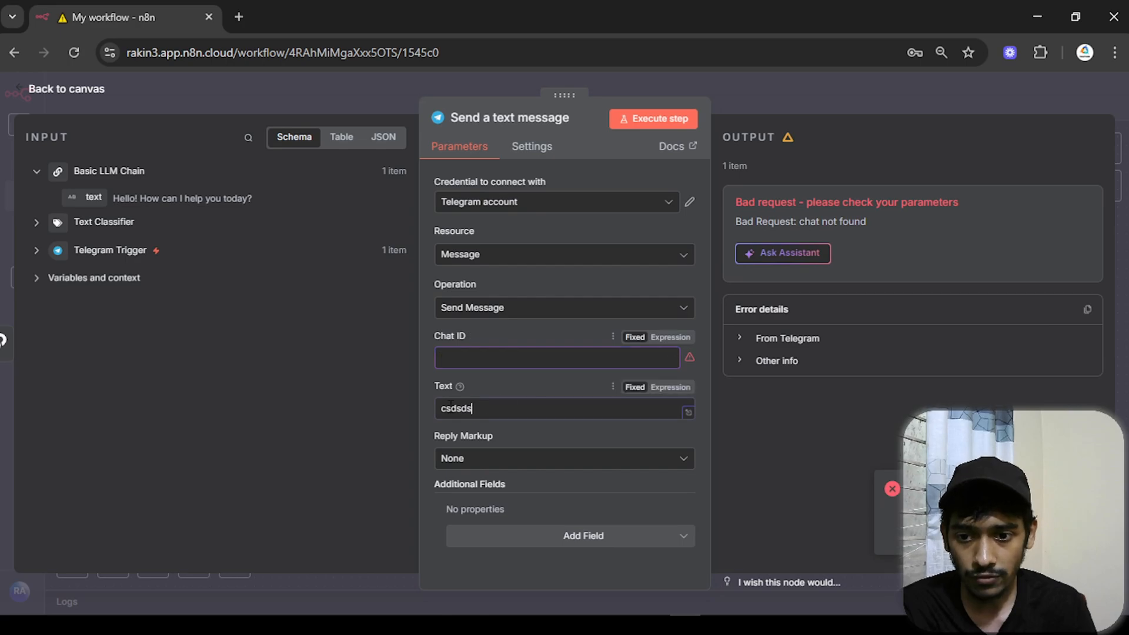
pyautogui.moveTo(473, 410); pyautogui.dragTo(425, 377)
pyautogui.press('BackSpace')
pyautogui.click(430, 369)
pyautogui.click(447, 362)
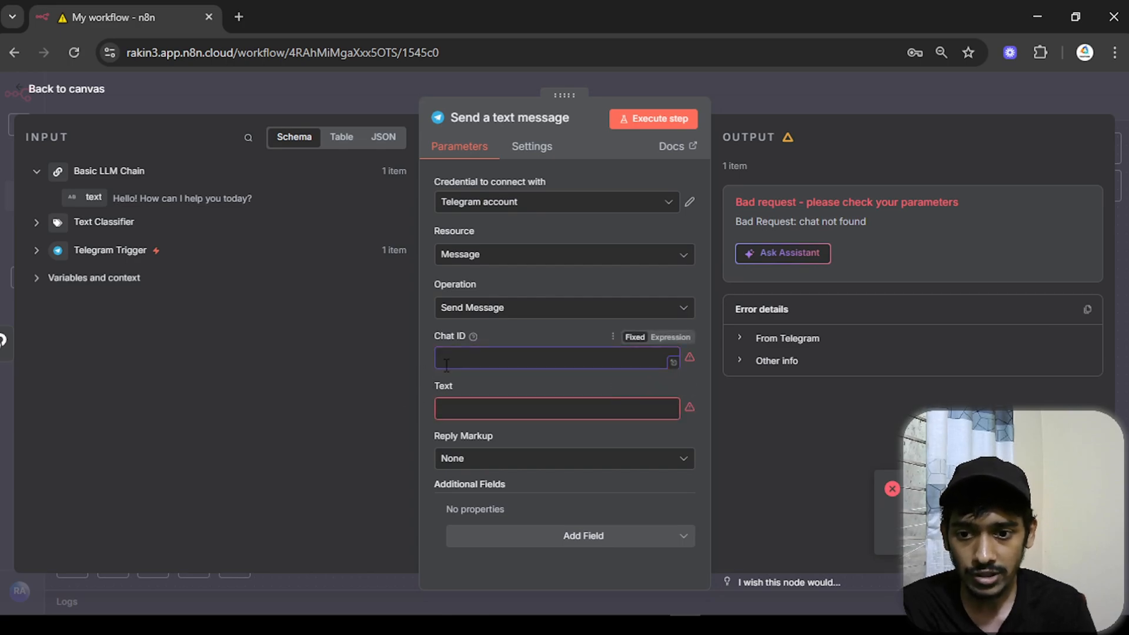
pyautogui.click(37, 251)
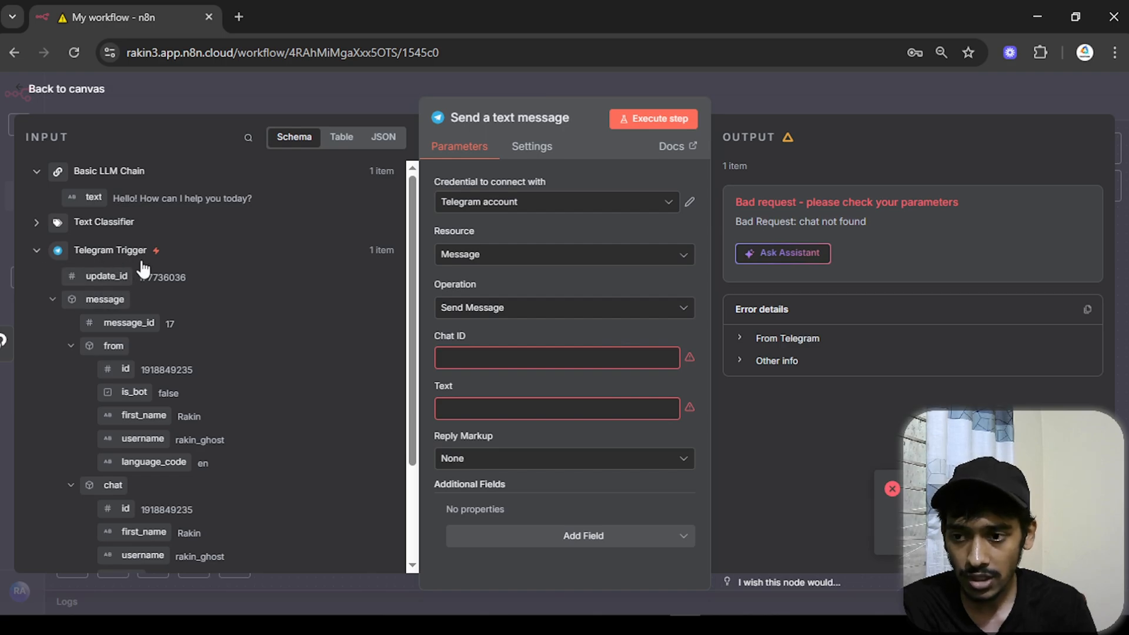
pyautogui.scroll(-3, 147, 277)
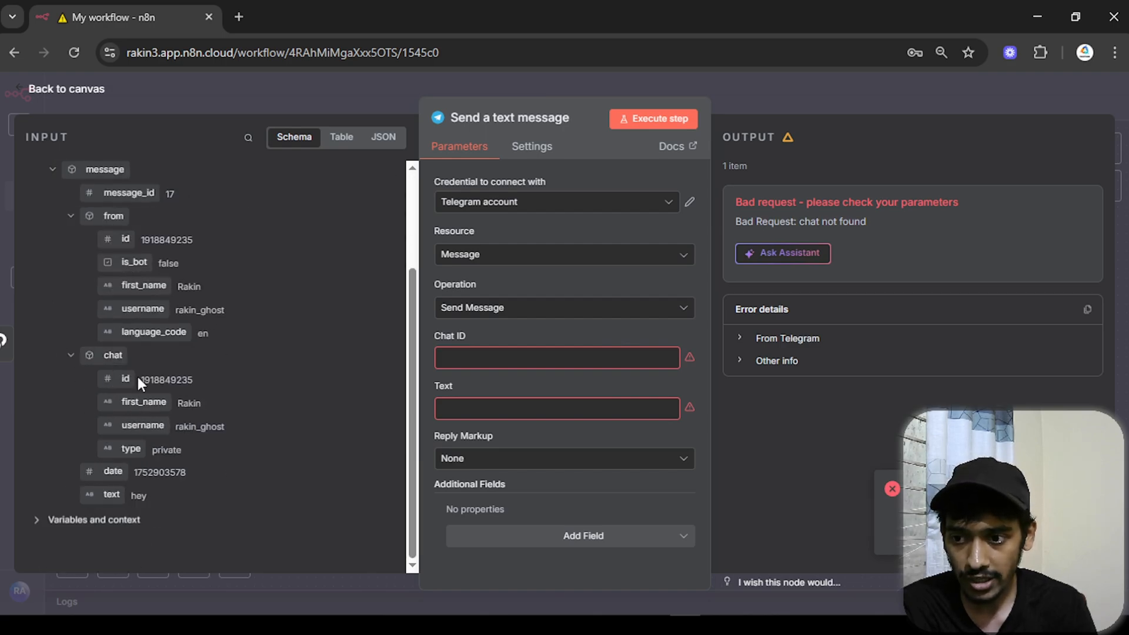
pyautogui.moveTo(116, 380); pyautogui.dragTo(564, 357)
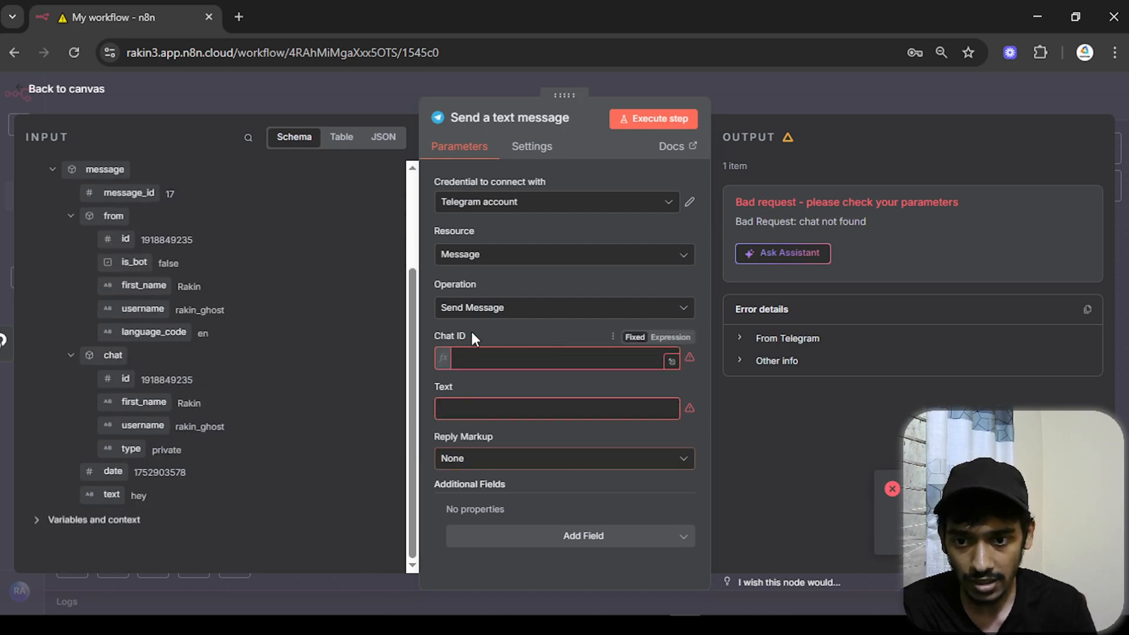
# - Map the Basic LLM Chain's 'text' output into the message Text
pyautogui.click(430, 324)
pyautogui.click(487, 439)
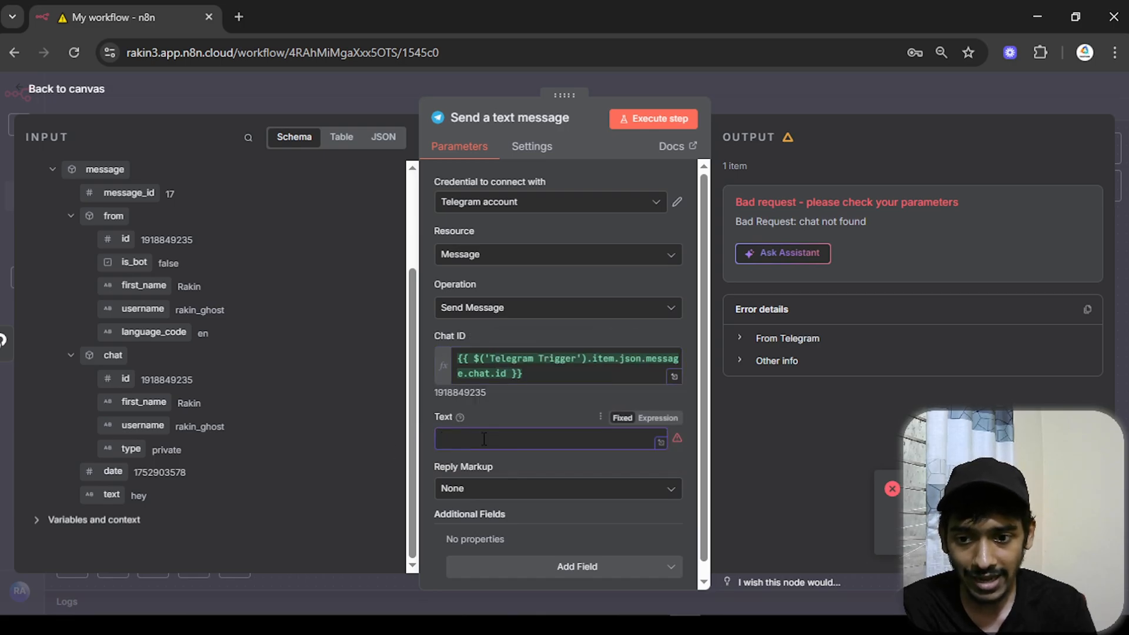
pyautogui.scroll(3, 147, 377)
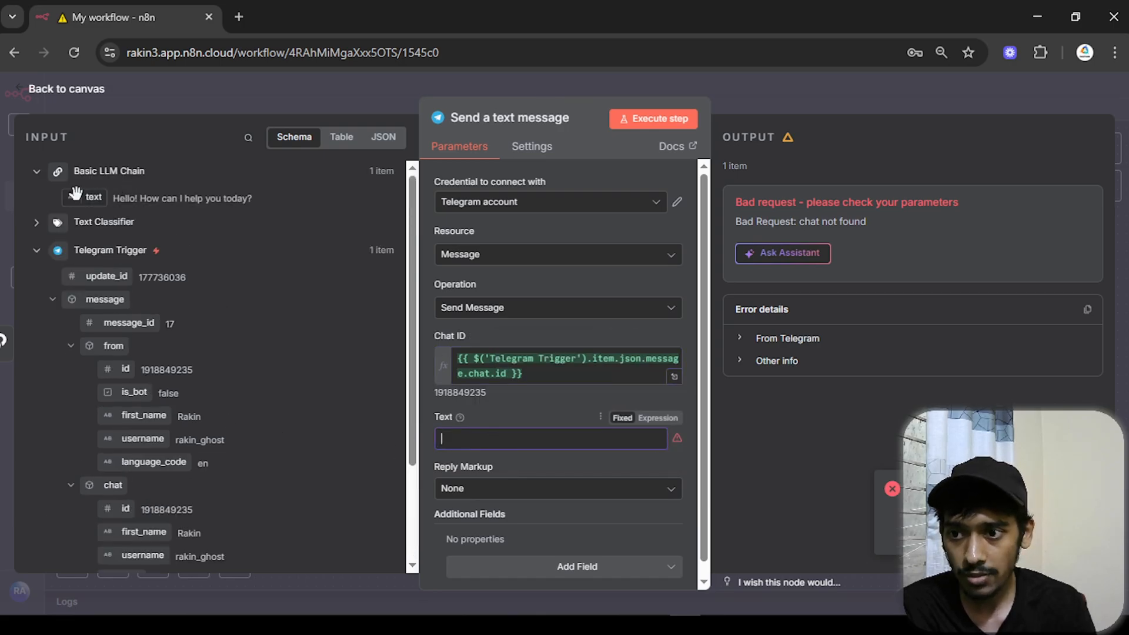
pyautogui.moveTo(88, 197)
pyautogui.mouseDown()
pyautogui.moveTo(126, 197)
pyautogui.moveTo(107, 186)
pyautogui.mouseUp()
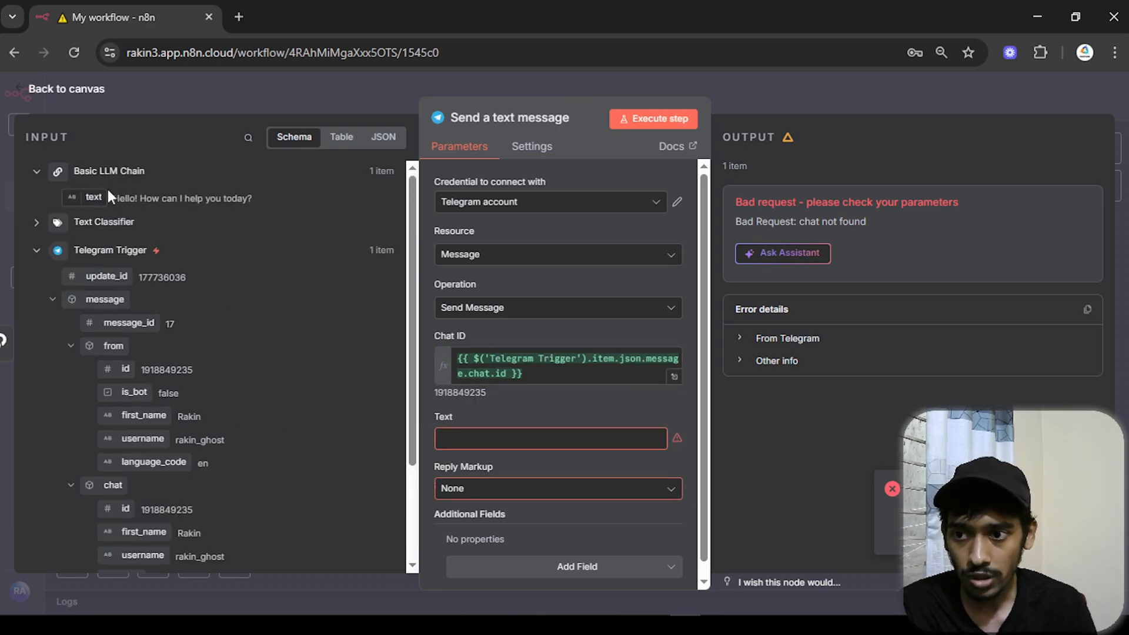
pyautogui.click(37, 250)
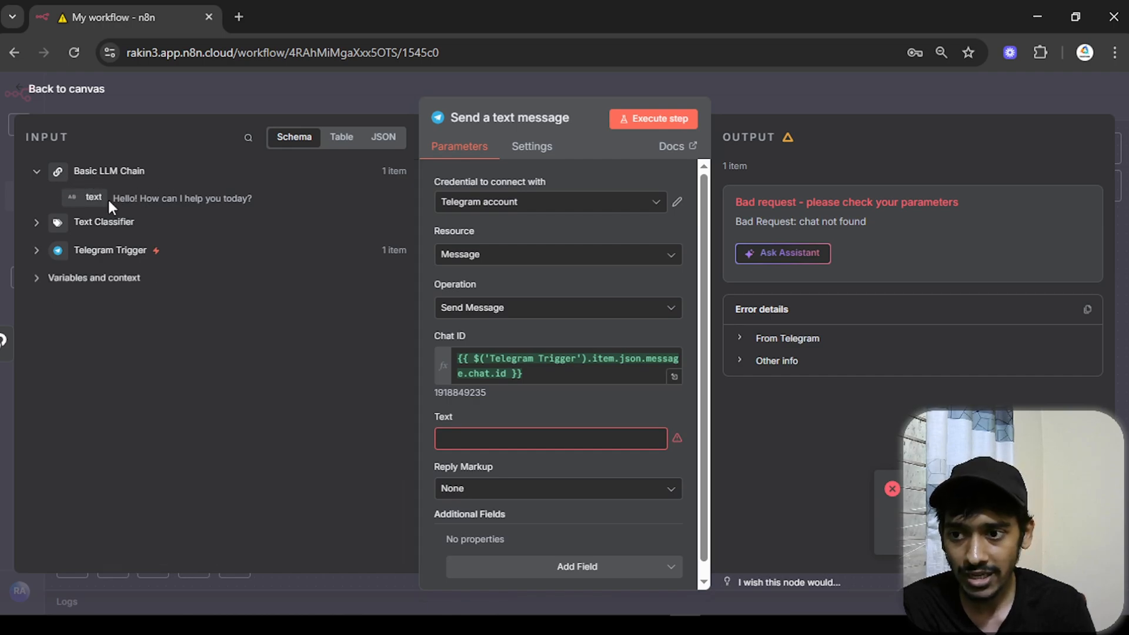
pyautogui.moveTo(112, 198); pyautogui.dragTo(251, 200)
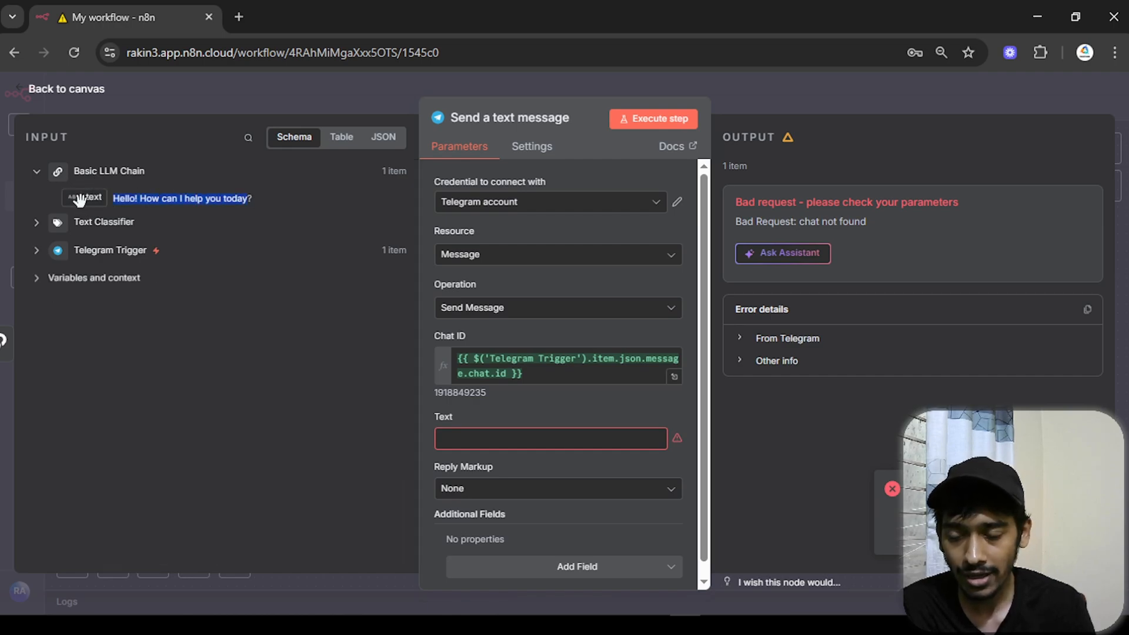
pyautogui.moveTo(88, 197); pyautogui.dragTo(471, 438)
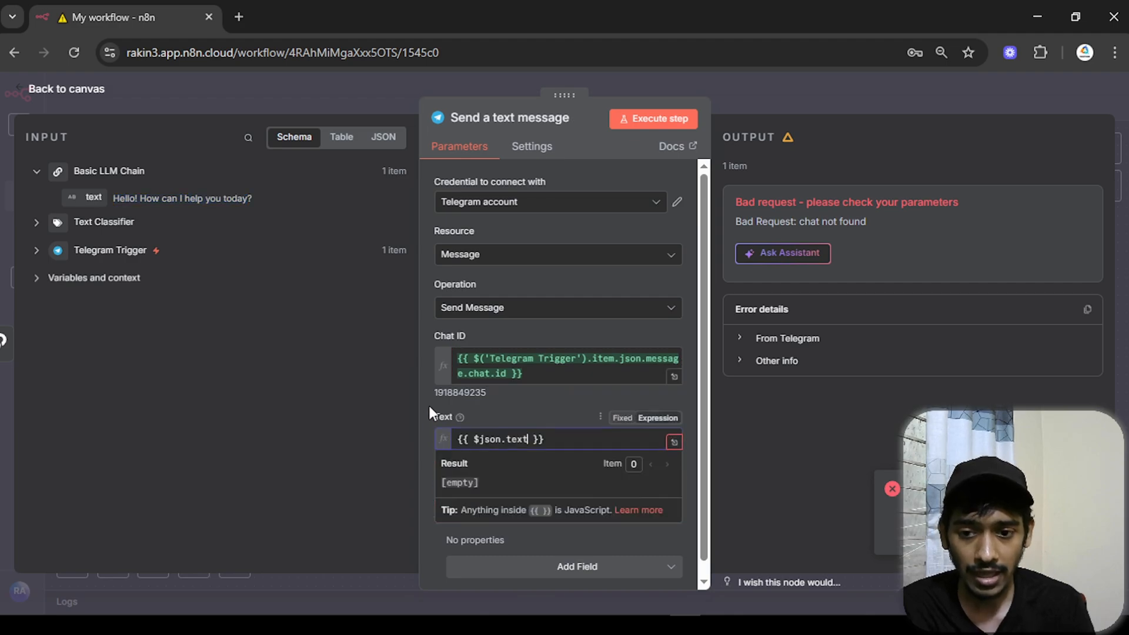
pyautogui.click(433, 400)
# - Add the Append n8n Attribution option and switch it off
pyautogui.scroll(-1, 433, 412)
pyautogui.click(591, 559)
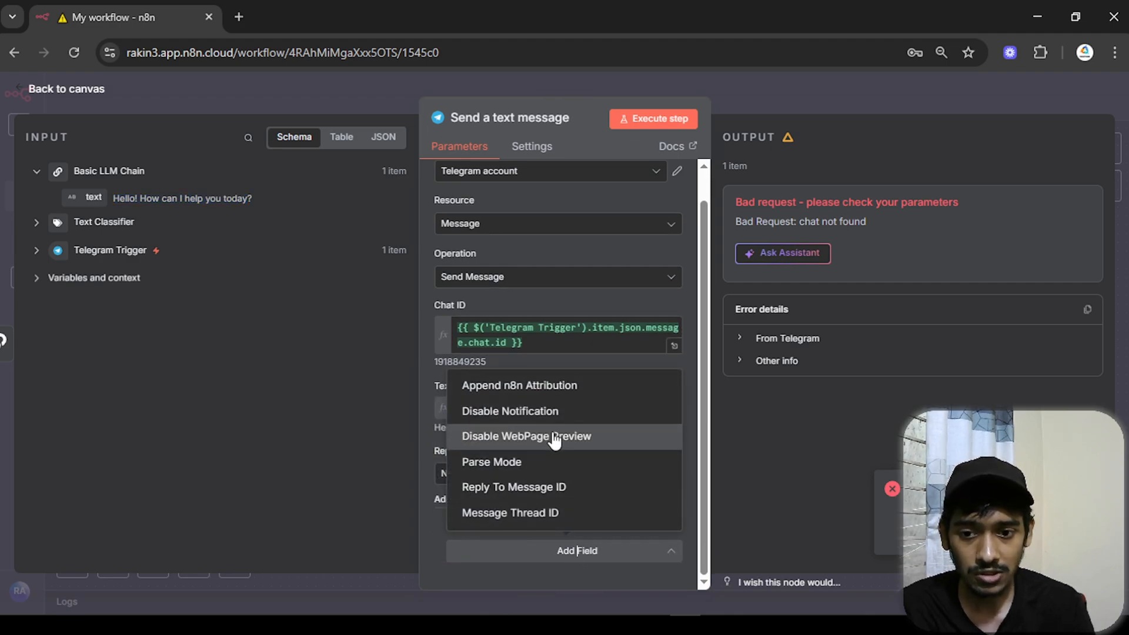
pyautogui.click(537, 389)
pyautogui.scroll(-1, 504, 453)
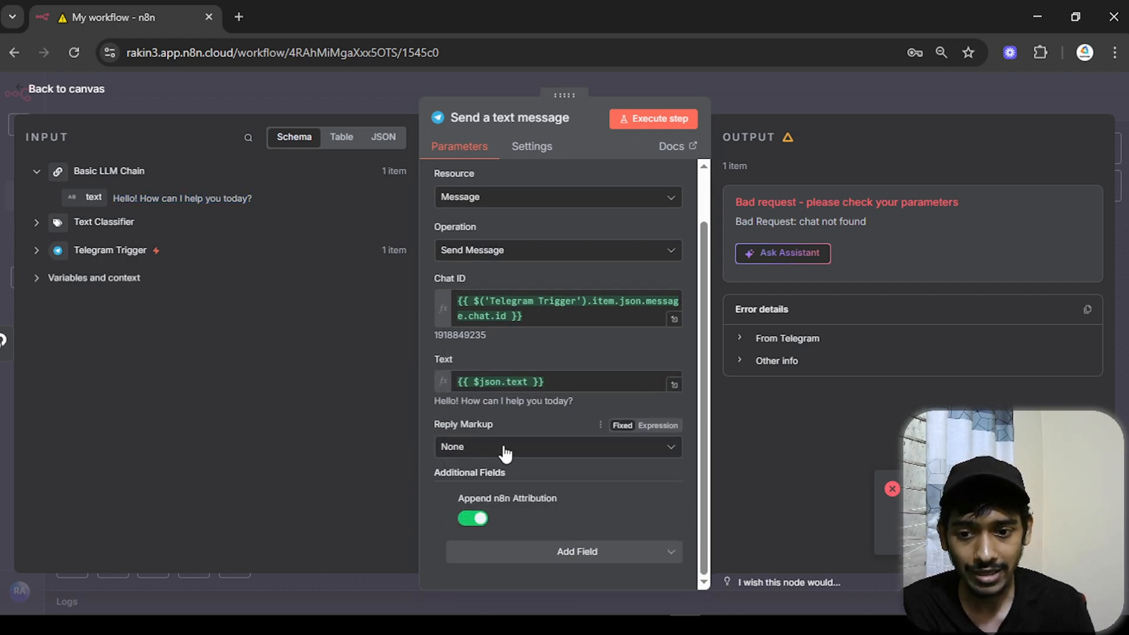
pyautogui.click(483, 518)
pyautogui.scroll(1, 633, 508)
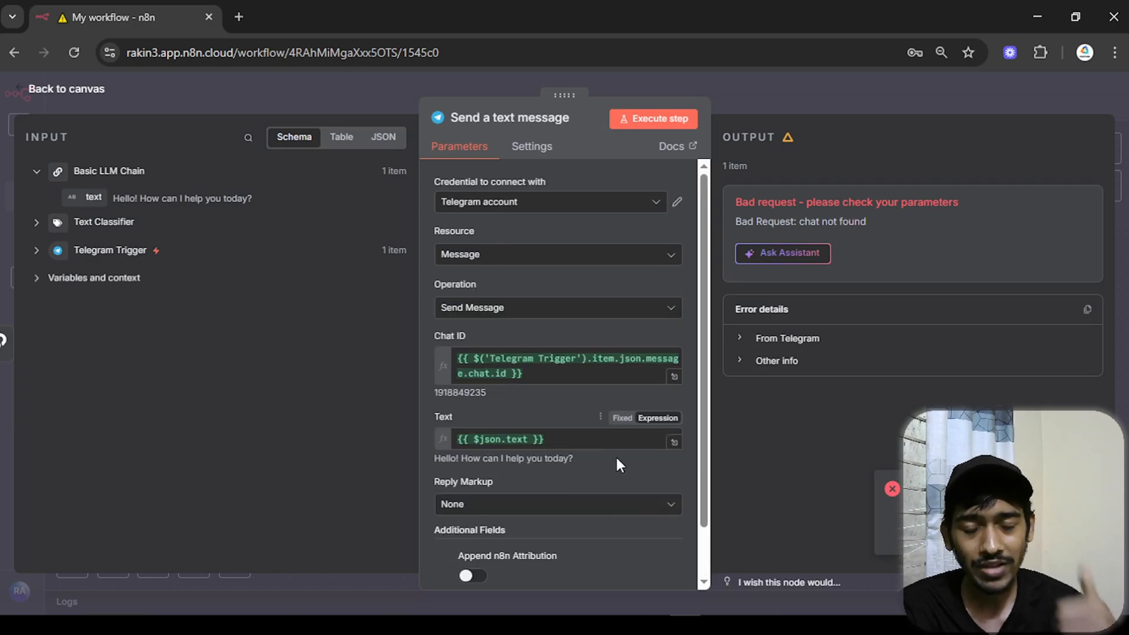
# - Test the send step, confirm the bot's reply in Telegram, and tidy the node's position on the canvas
pyautogui.click(649, 126)
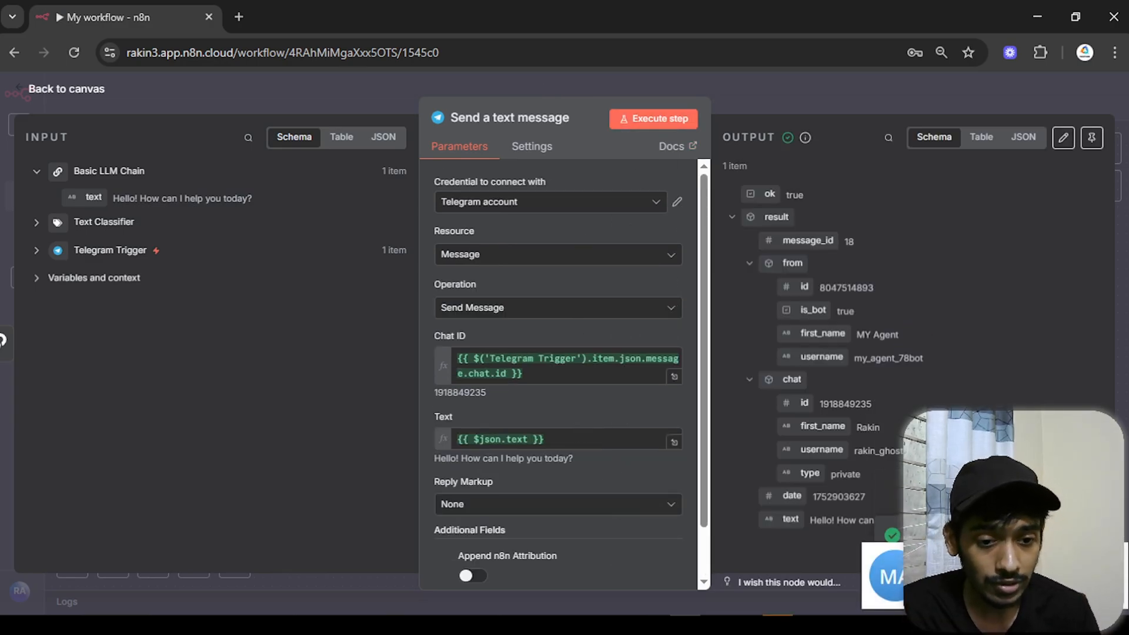
pyautogui.click(778, 626)
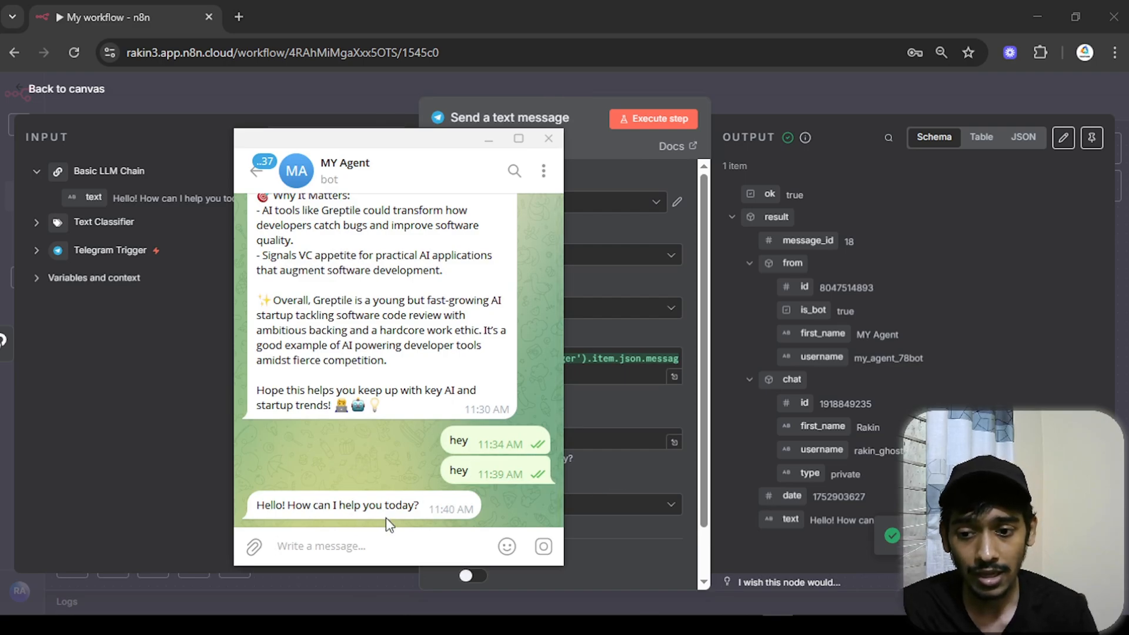
pyautogui.click(489, 140)
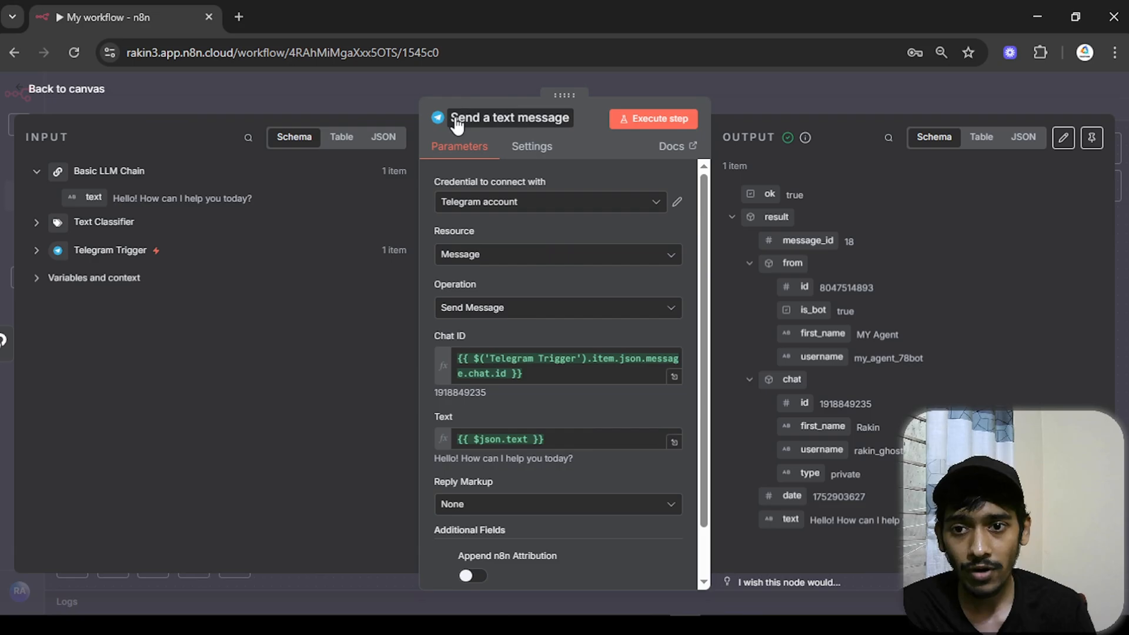
pyautogui.click(42, 92)
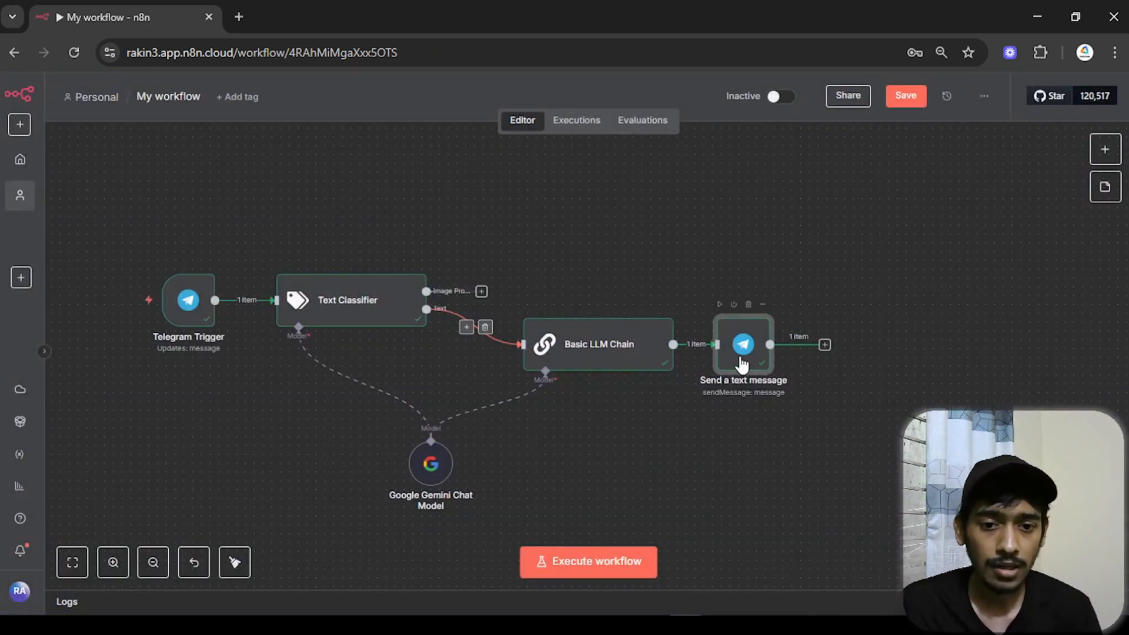
pyautogui.moveTo(738, 356); pyautogui.dragTo(765, 356)
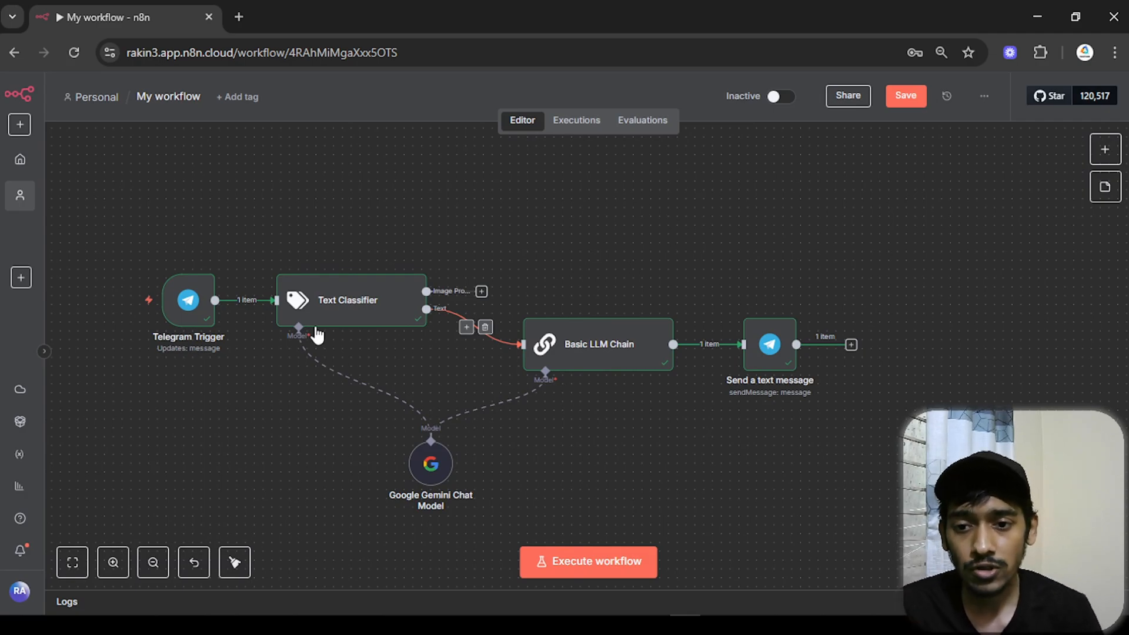
pyautogui.scroll(3, 352, 350)
# - Execute the workflow and send 'generate a image where a person writing on his book' to the bot
pyautogui.scroll(-4, 739, 174)
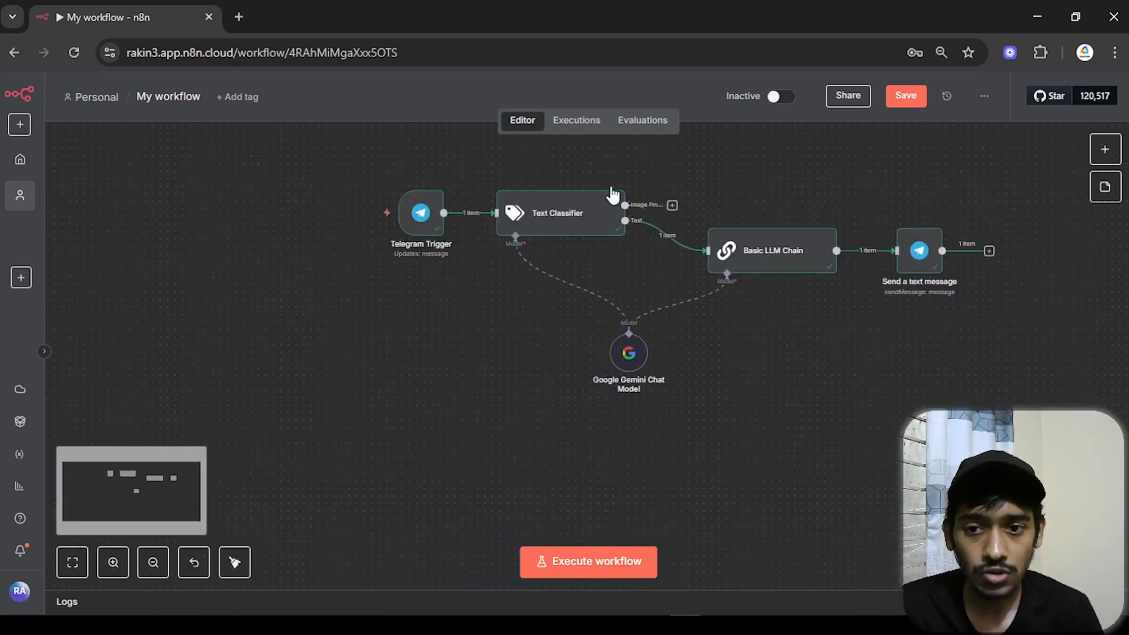
pyautogui.scroll(2, 677, 245)
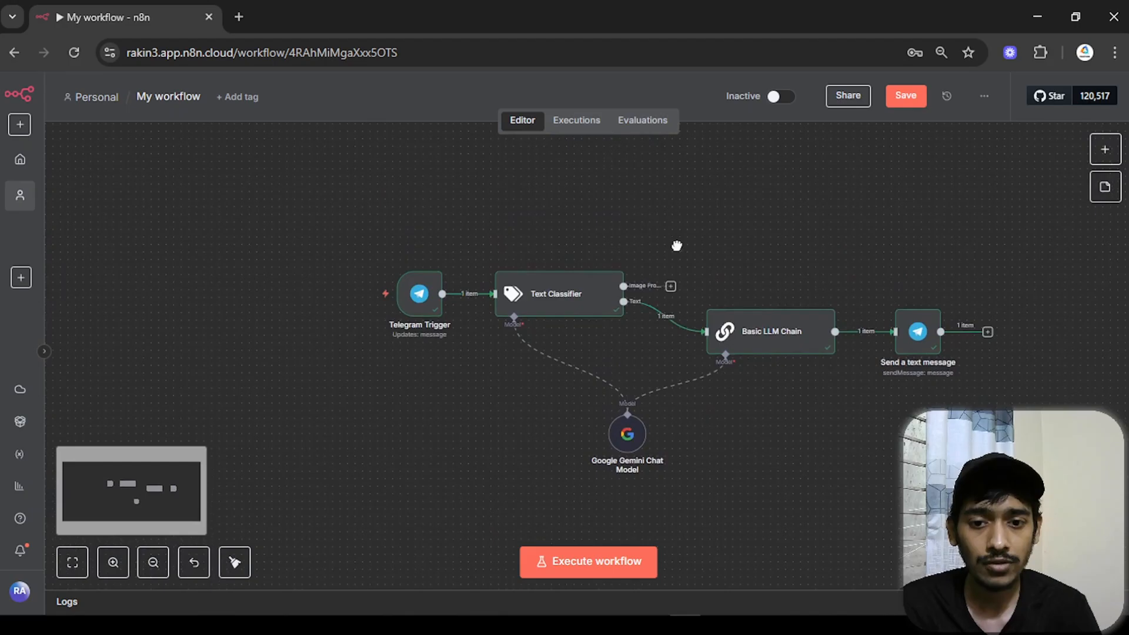
pyautogui.click(615, 563)
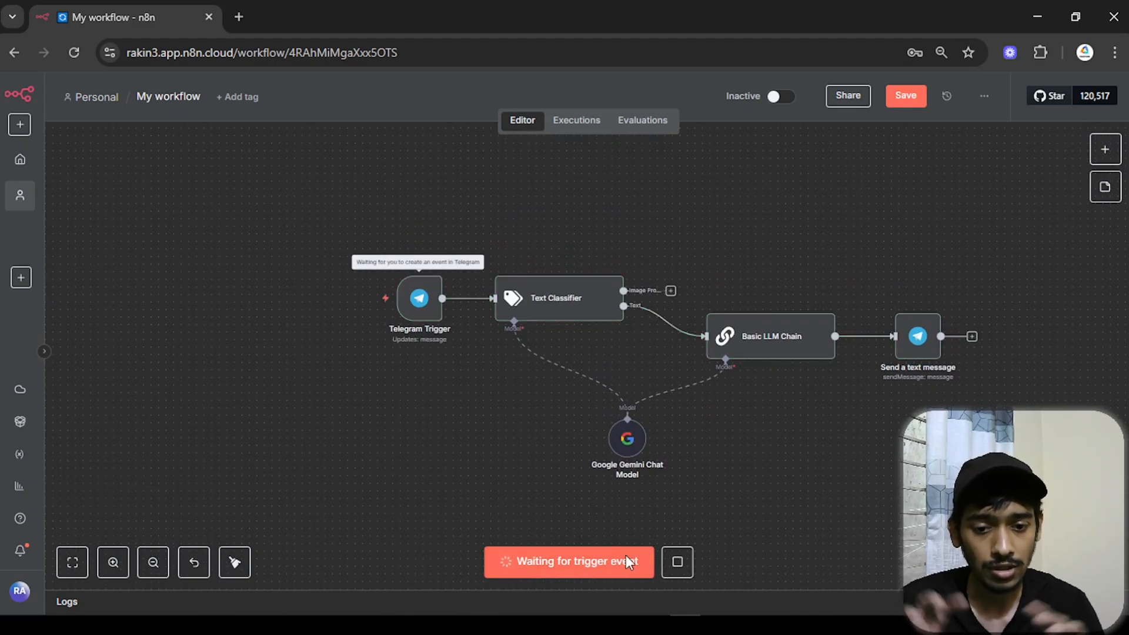
pyautogui.scroll(3, 361, 355)
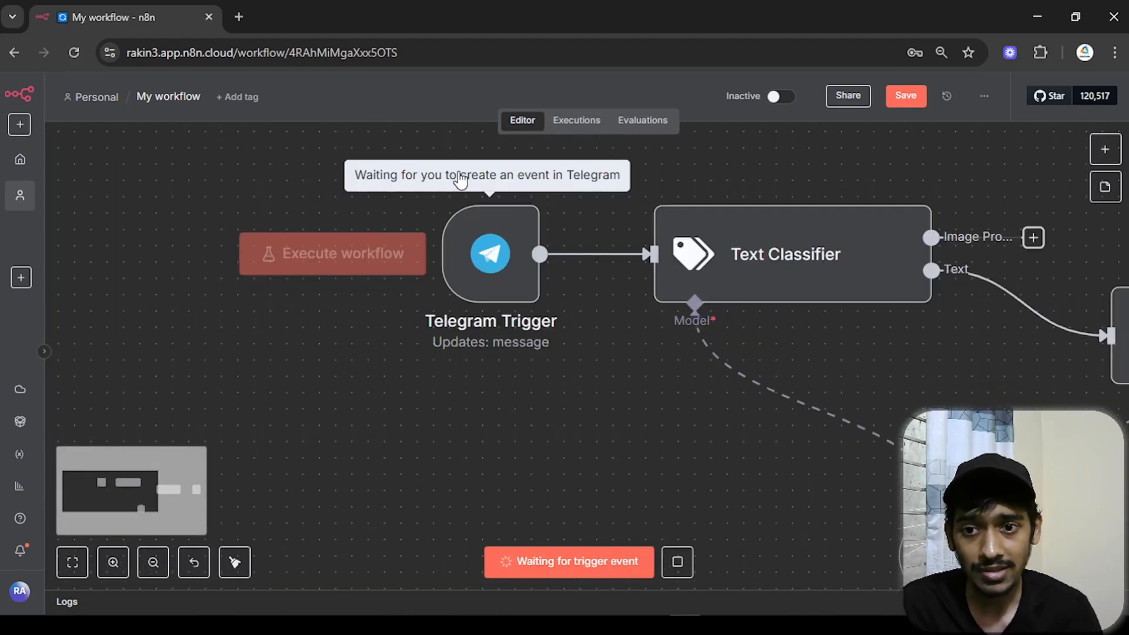
pyautogui.scroll(-3, 575, 411)
pyautogui.moveTo(443, 423); pyautogui.dragTo(402, 418)
pyautogui.click(778, 625)
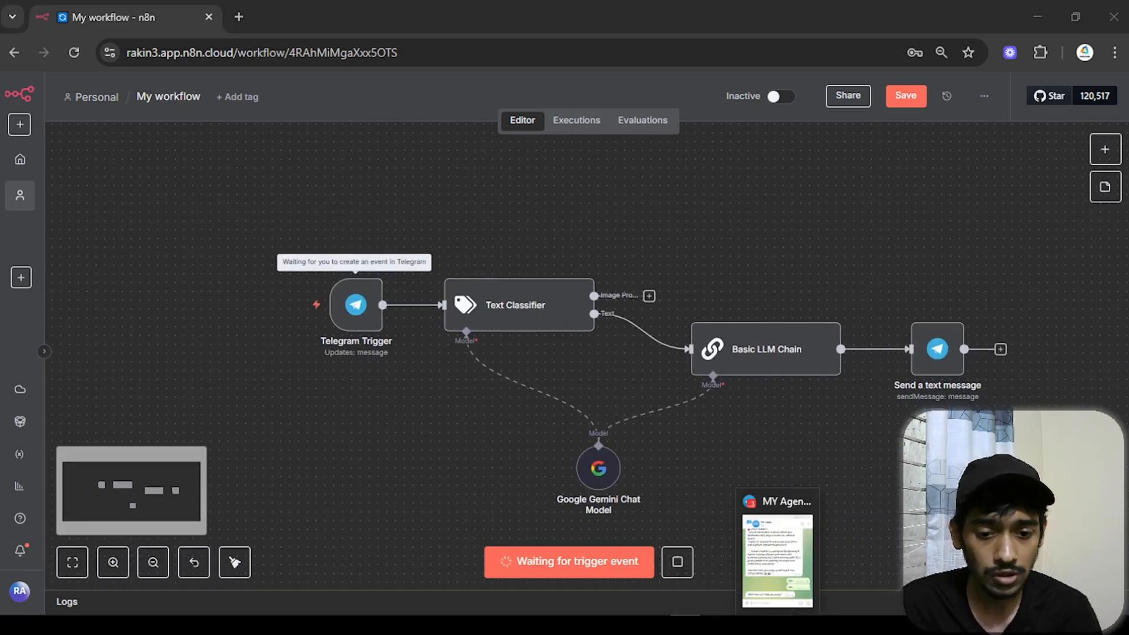
pyautogui.write('generate a i')
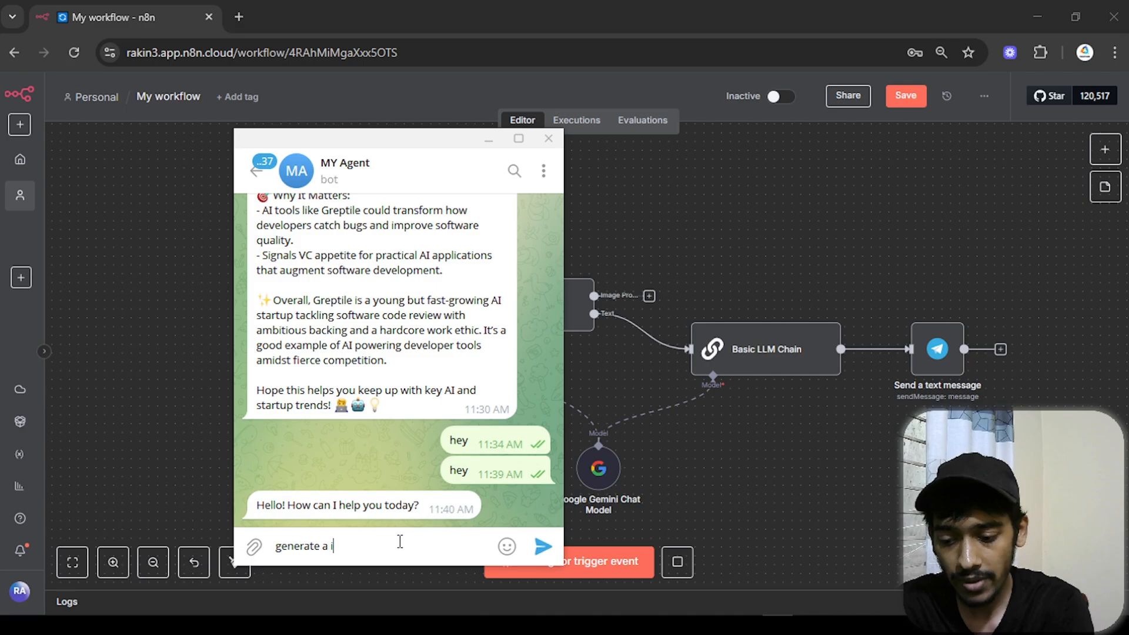
pyautogui.write('mage where a')
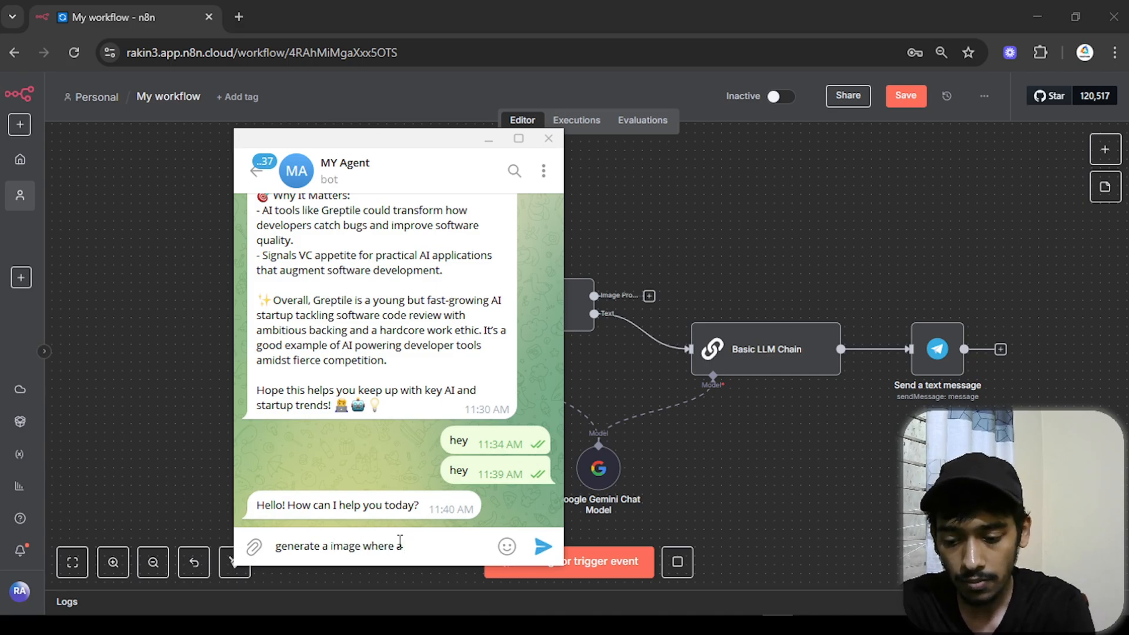
pyautogui.write(' person writing on')
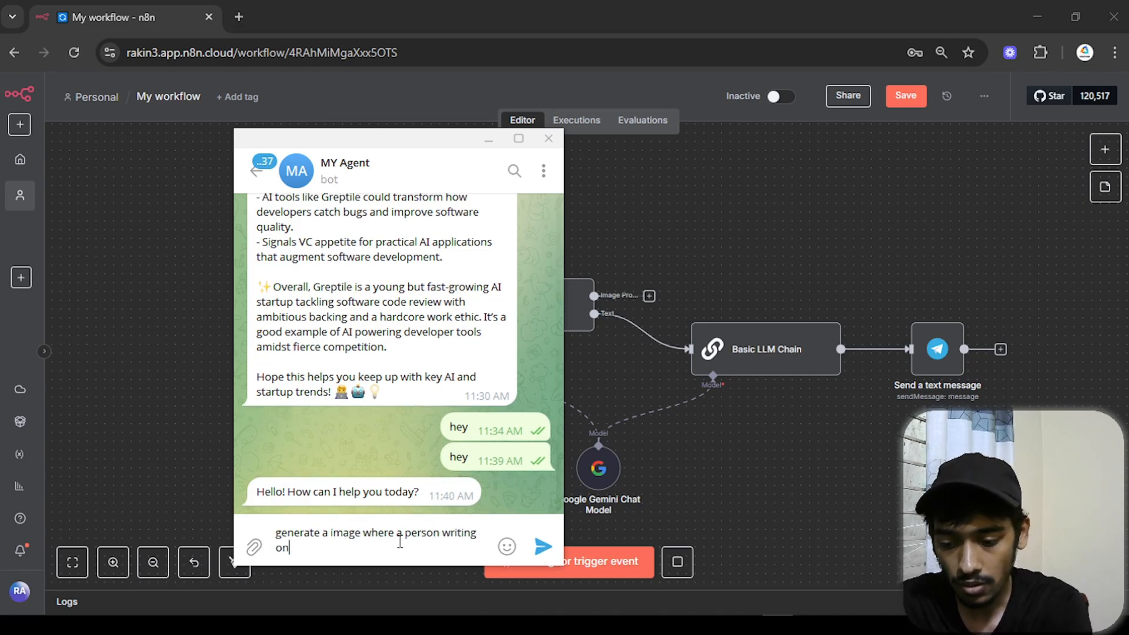
pyautogui.write(' his book')
pyautogui.press('Return')
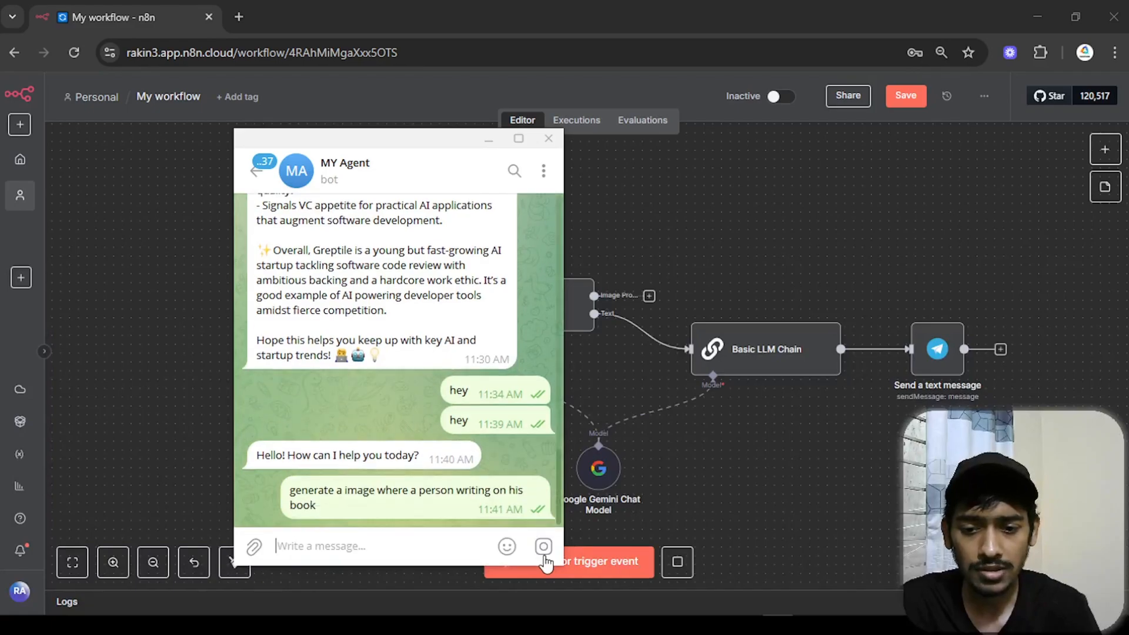
pyautogui.click(489, 141)
pyautogui.scroll(2, 736, 213)
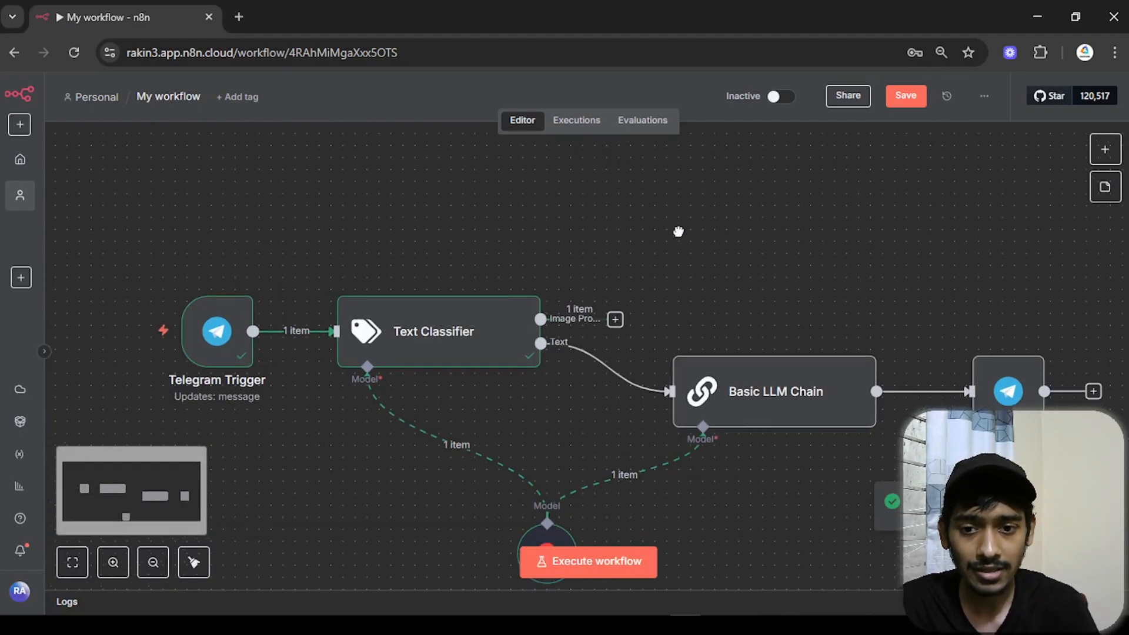
# - Bring the Text Classifier's Image Prompt output into view and open the node picker after it
pyautogui.scroll(3, 739, 209)
pyautogui.moveTo(605, 235); pyautogui.dragTo(678, 164)
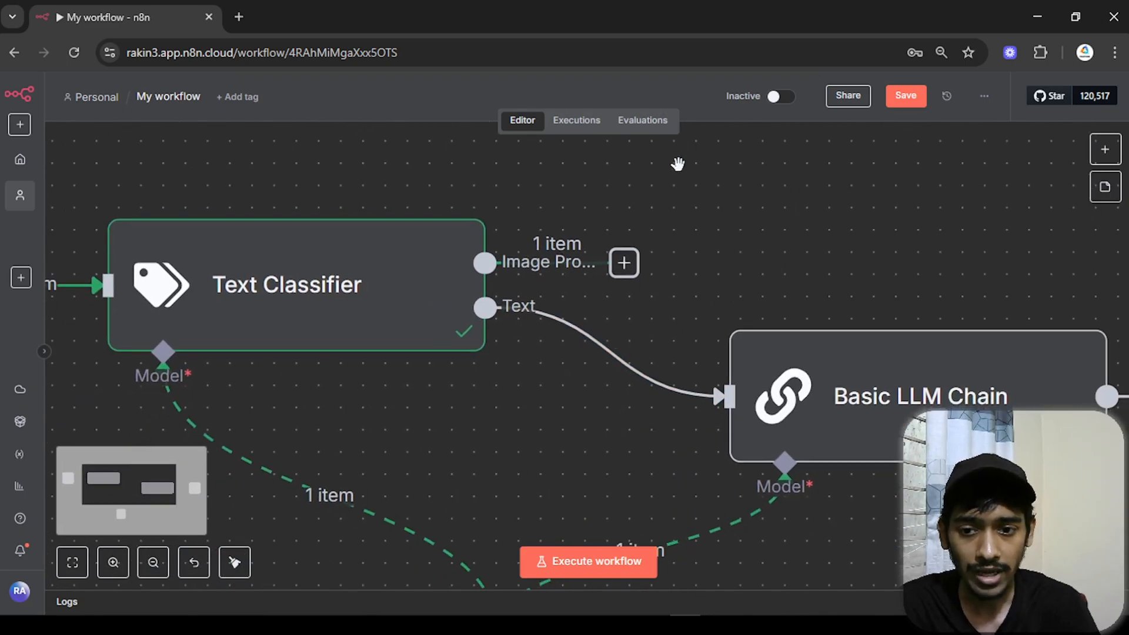
pyautogui.scroll(3, 678, 164)
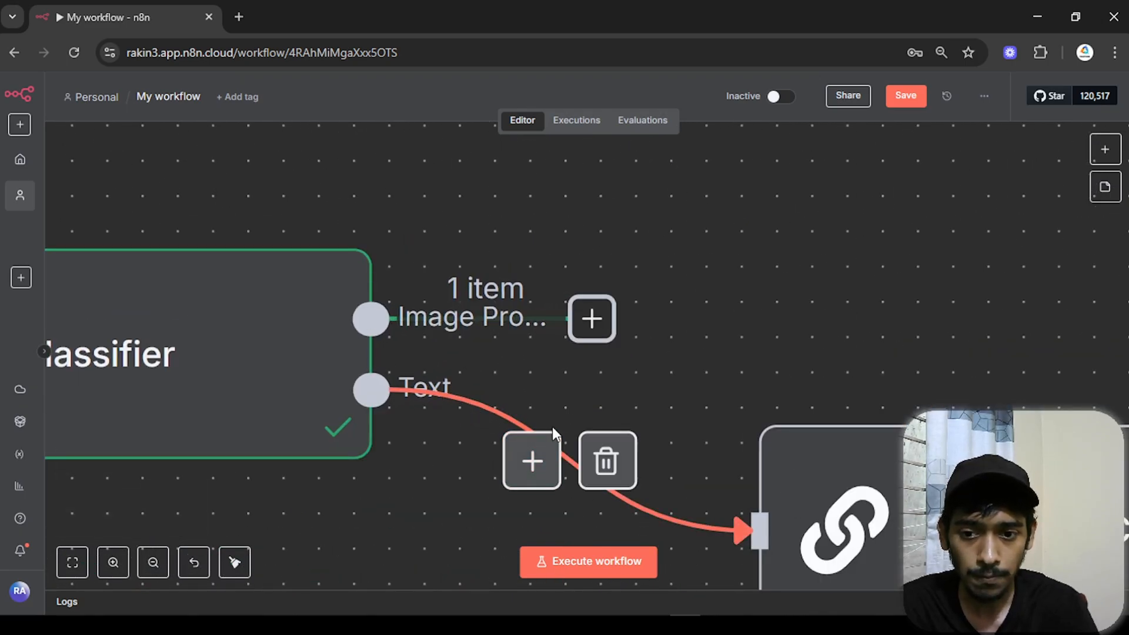
pyautogui.scroll(-4, 771, 247)
pyautogui.moveTo(771, 247); pyautogui.dragTo(627, 341)
pyautogui.scroll(-3, 565, 216)
pyautogui.click(516, 346)
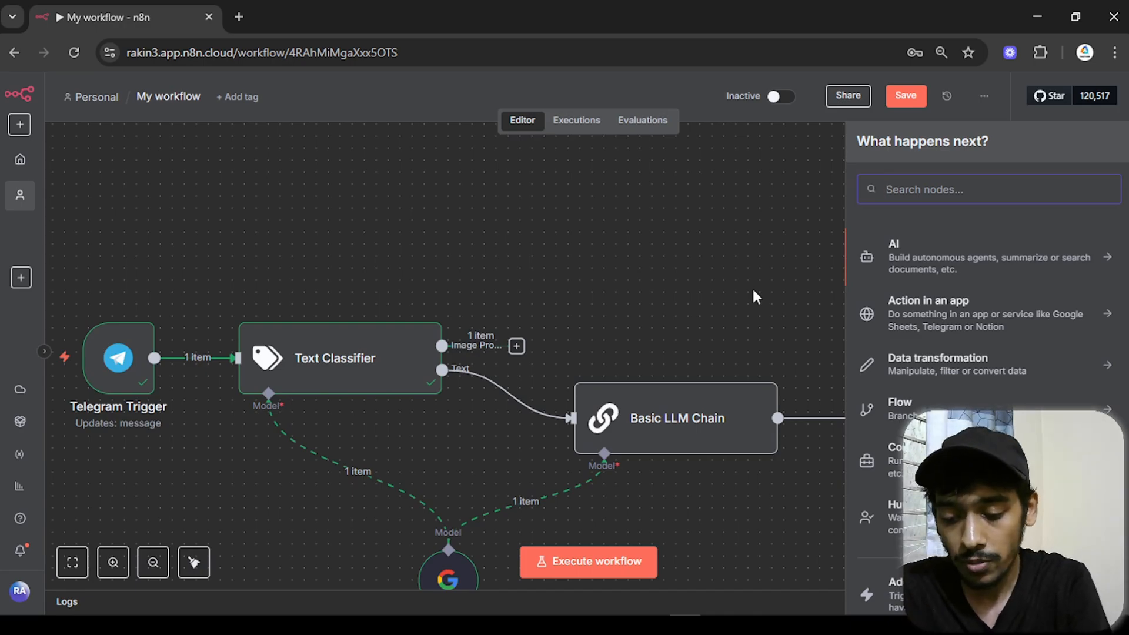
# - Search 'open' and add OpenAI's 'Generate an image' action, defaulting to DALL-E 3
pyautogui.write('oe')
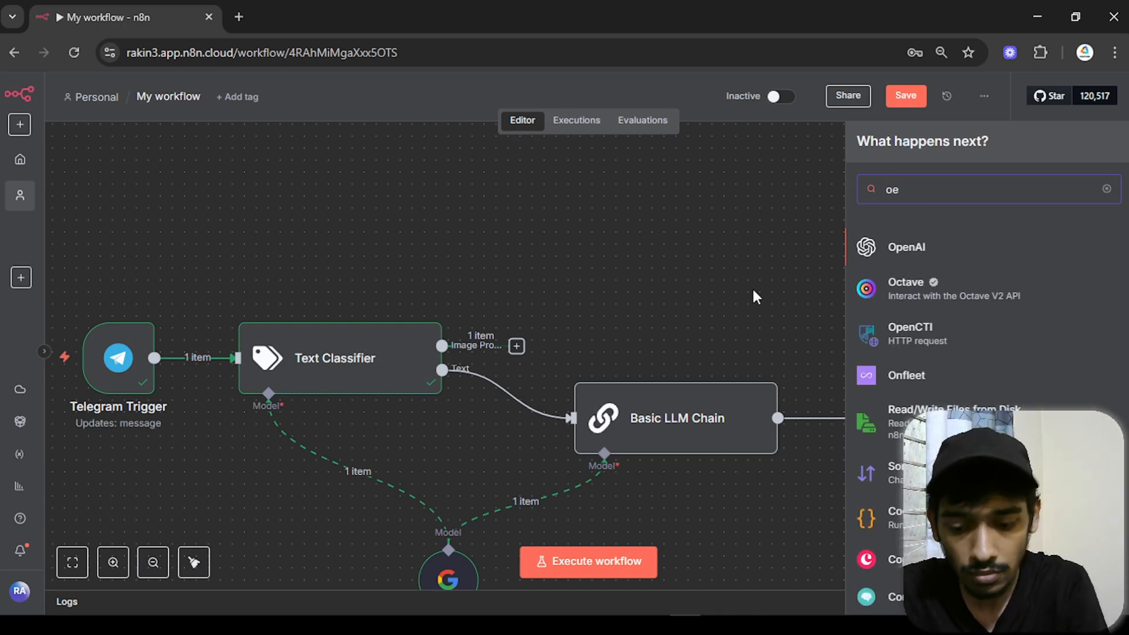
pyautogui.press('BackSpace')
pyautogui.write('pen')
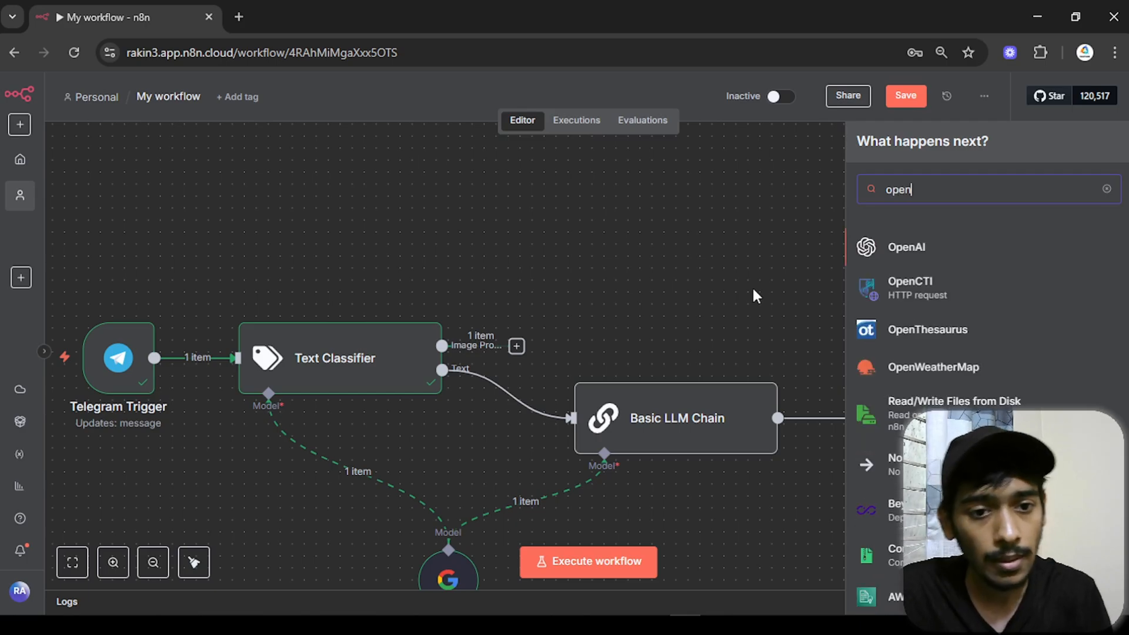
pyautogui.click(898, 246)
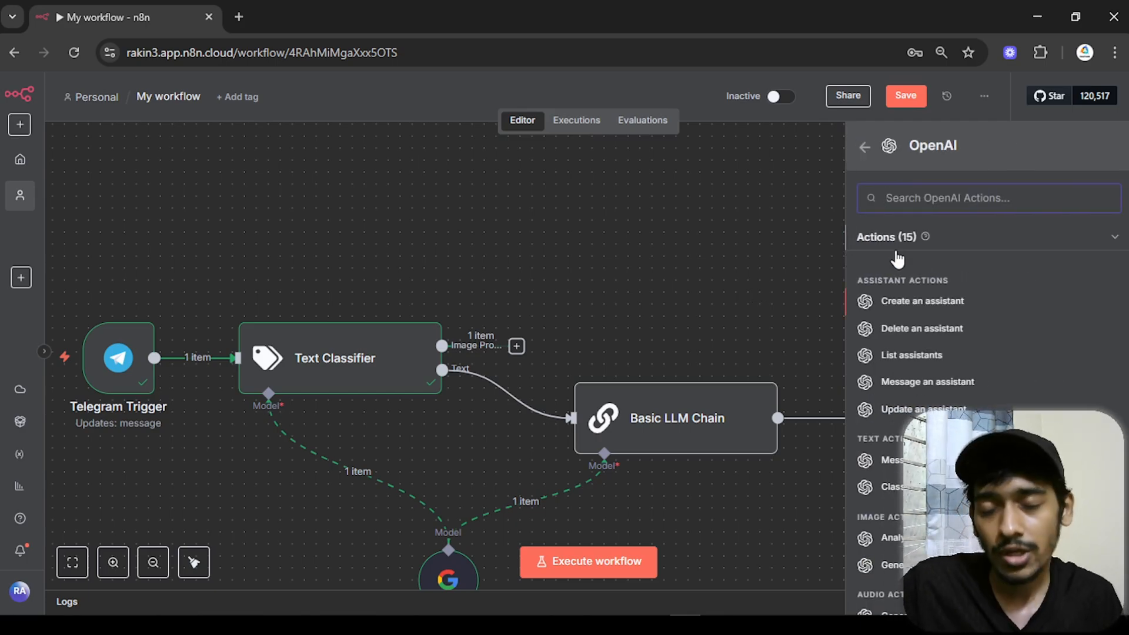
pyautogui.scroll(-4, 909, 321)
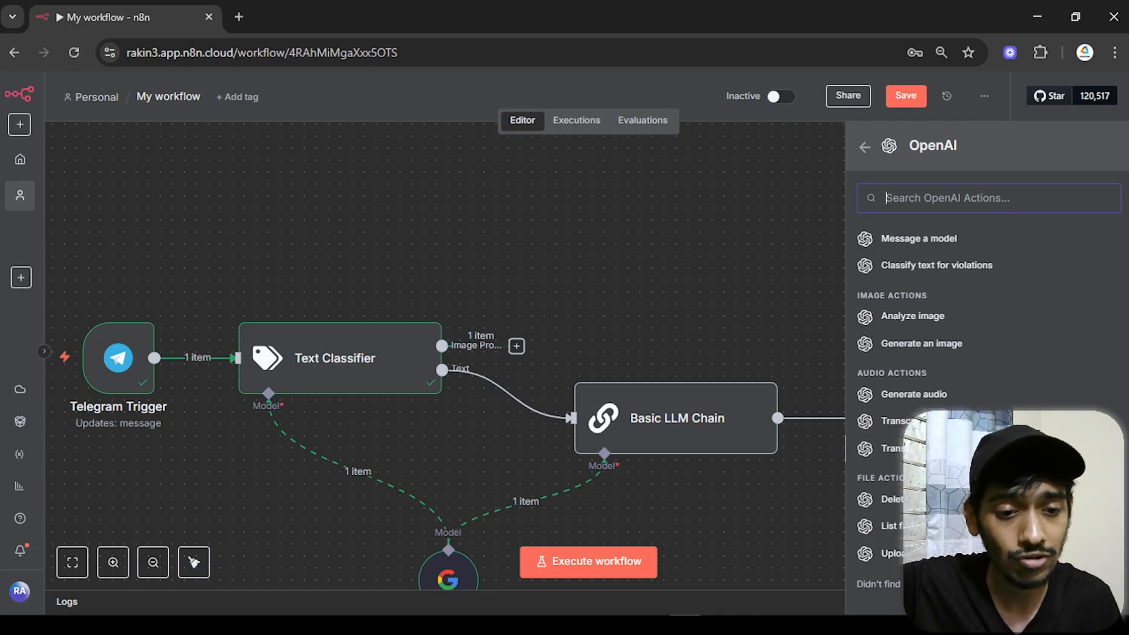
pyautogui.click(922, 344)
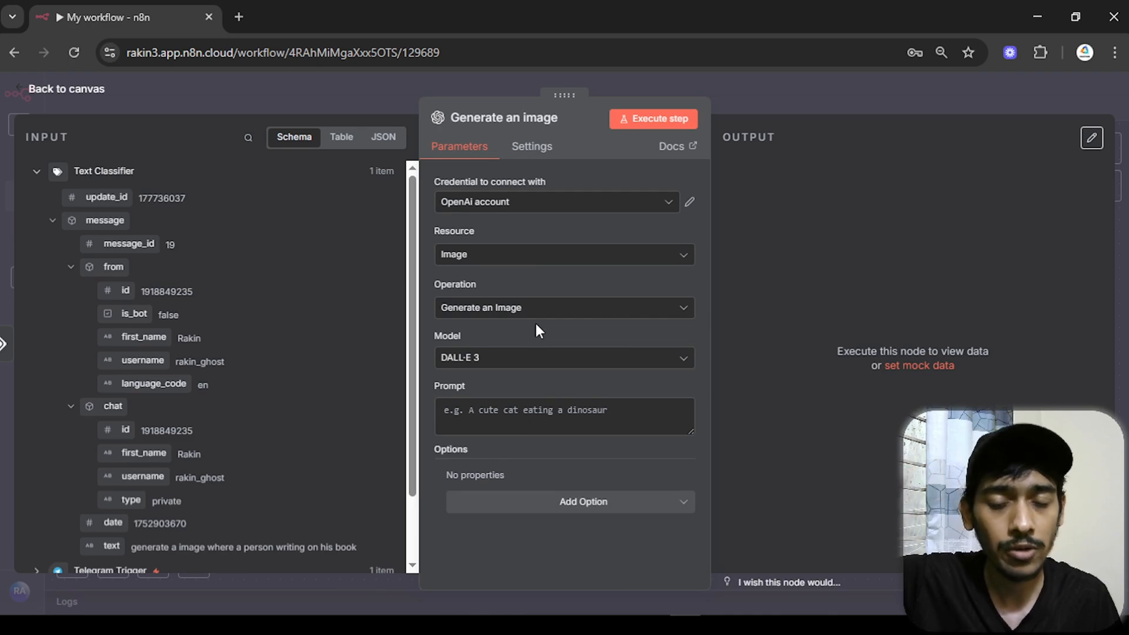
# - Keep DALL-E 3 as the model and map the incoming message text into the Prompt
pyautogui.click(531, 358)
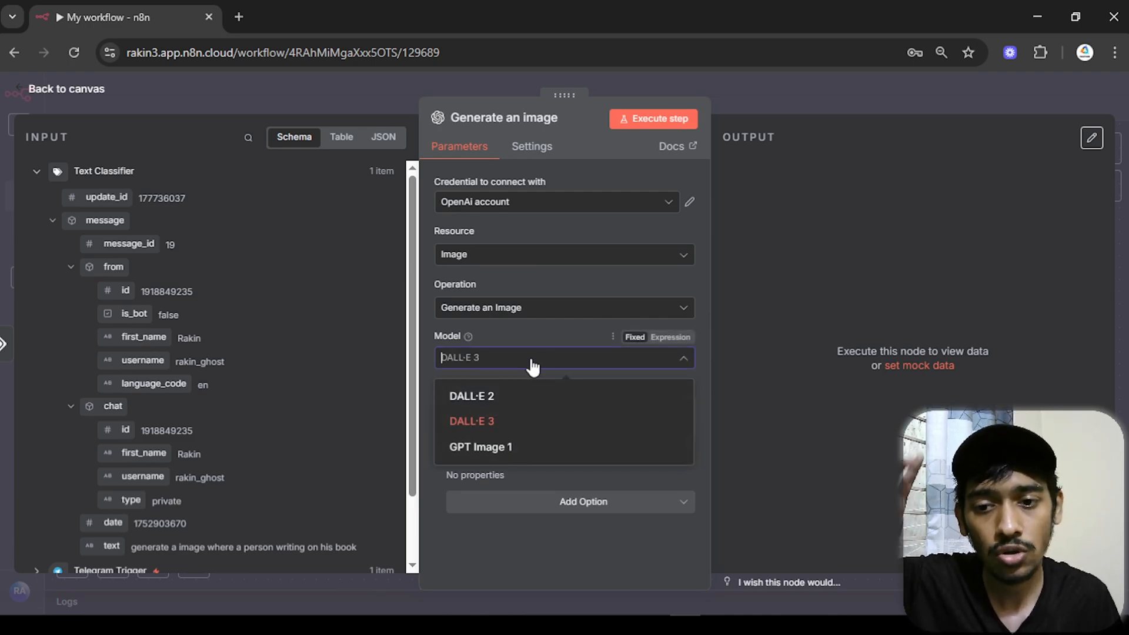
pyautogui.click(508, 422)
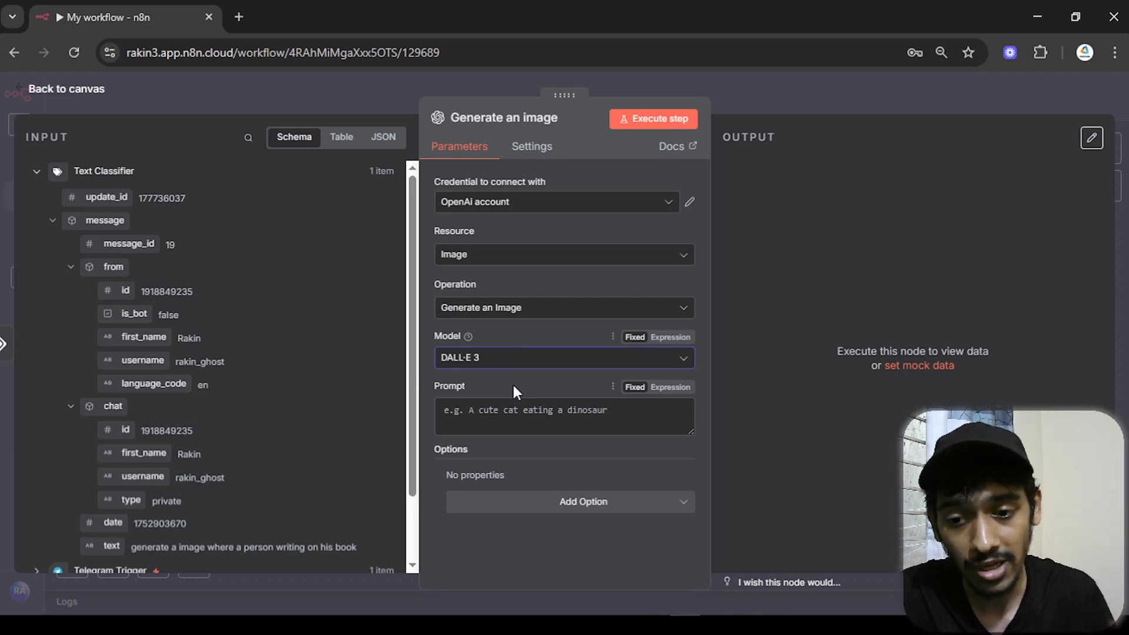
pyautogui.click(517, 409)
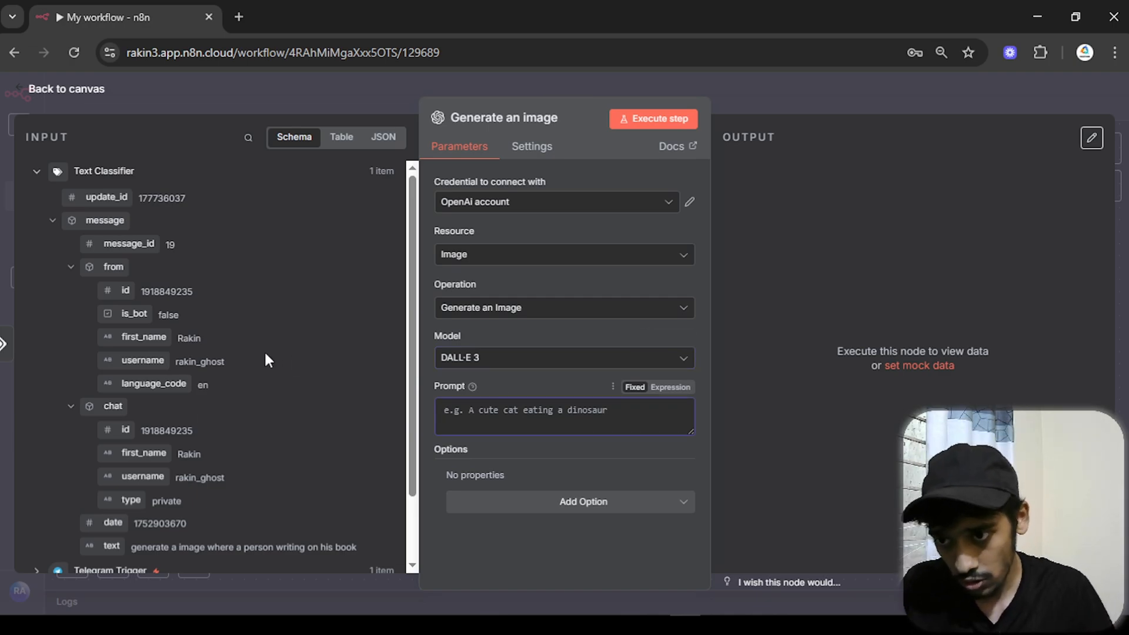
pyautogui.scroll(-3, 120, 241)
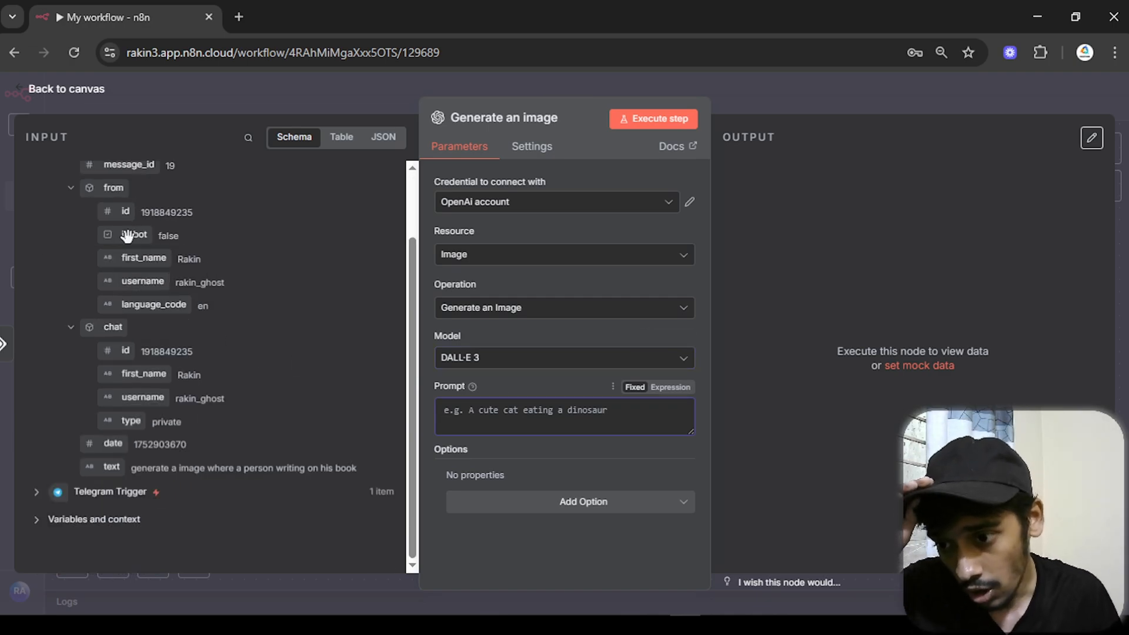
pyautogui.moveTo(96, 467); pyautogui.dragTo(447, 410)
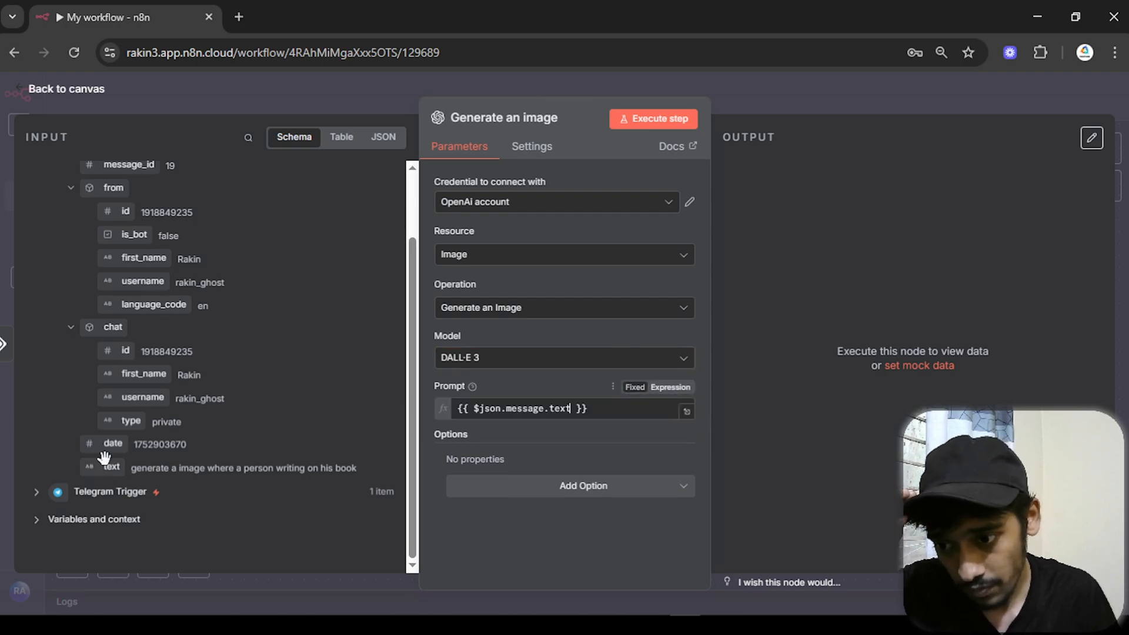
pyautogui.click(514, 379)
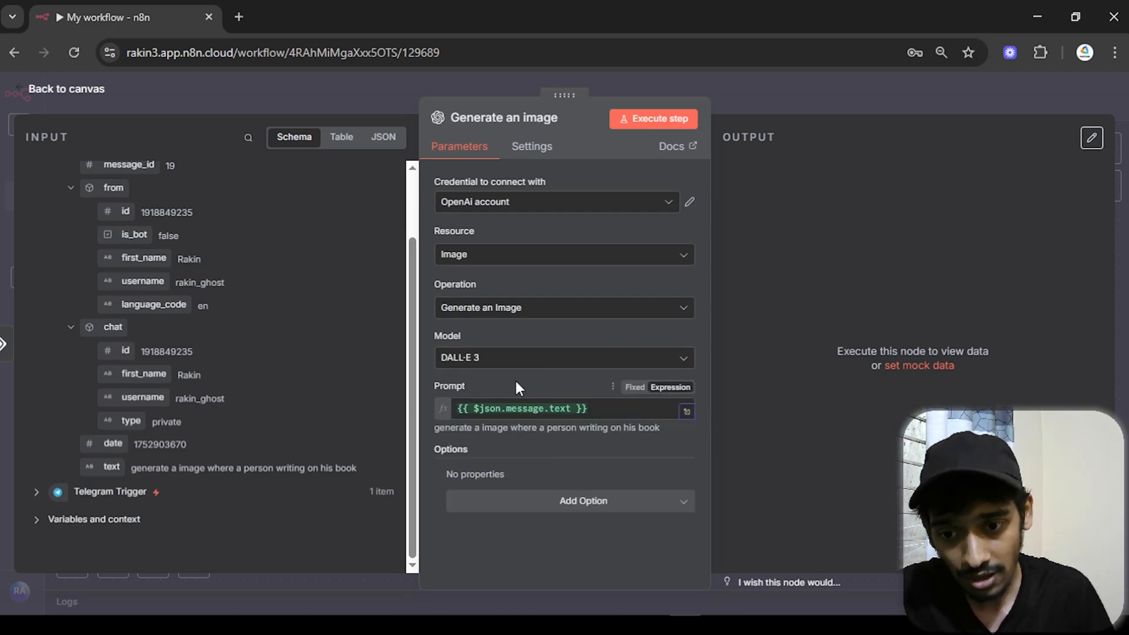
# - Add the Resolution option at 1024x1024 and the Quality option at Standard
pyautogui.click(555, 508)
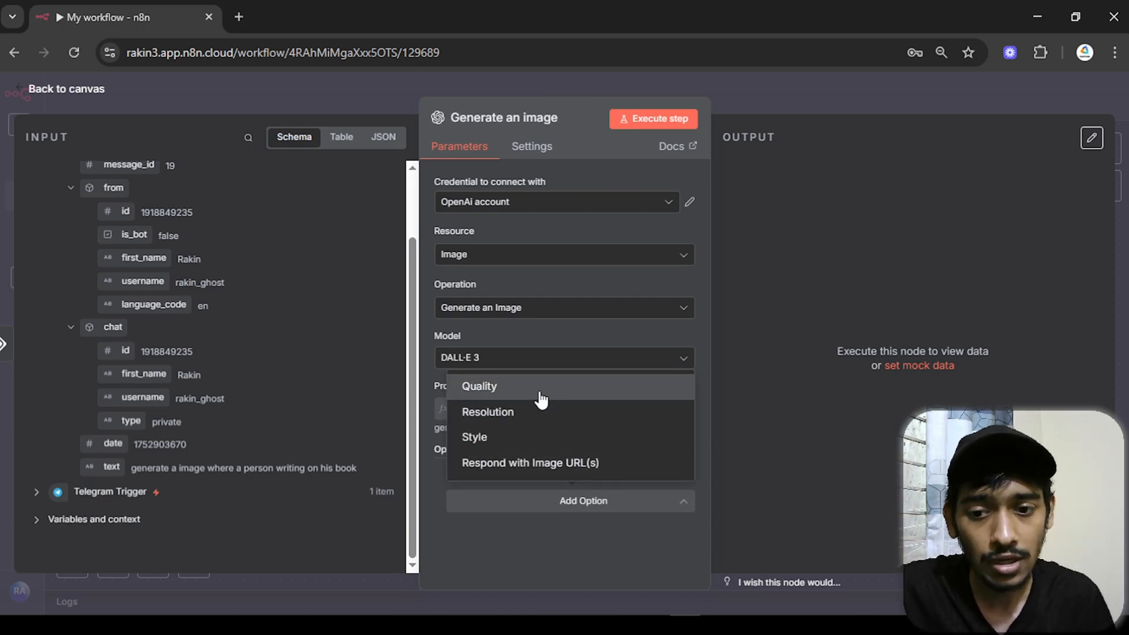
pyautogui.click(532, 418)
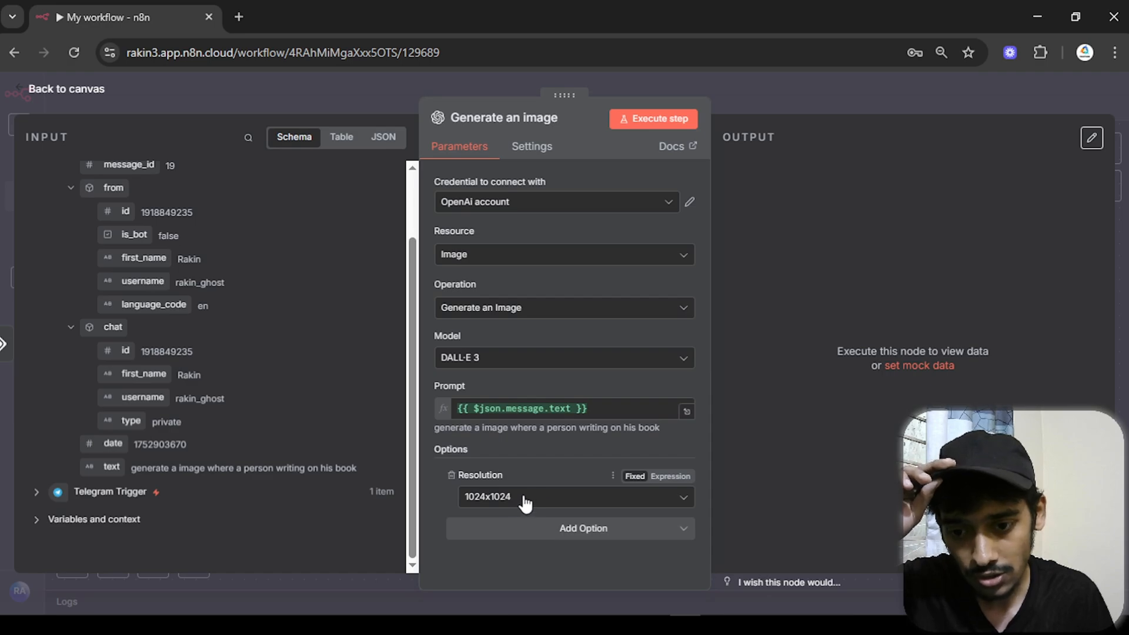
pyautogui.click(561, 532)
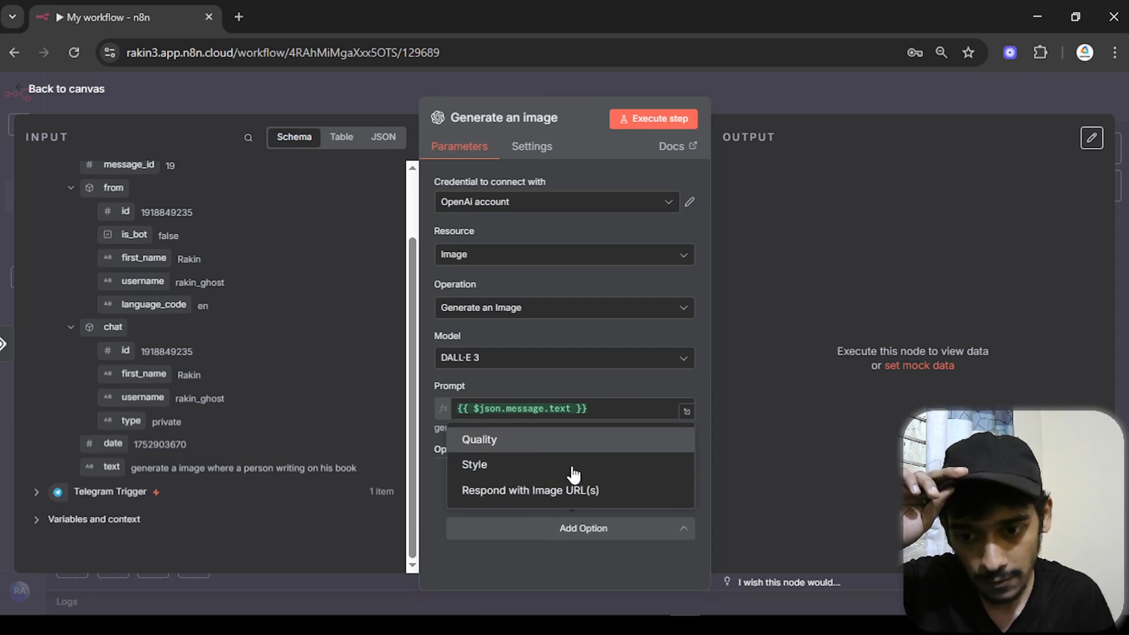
pyautogui.click(553, 439)
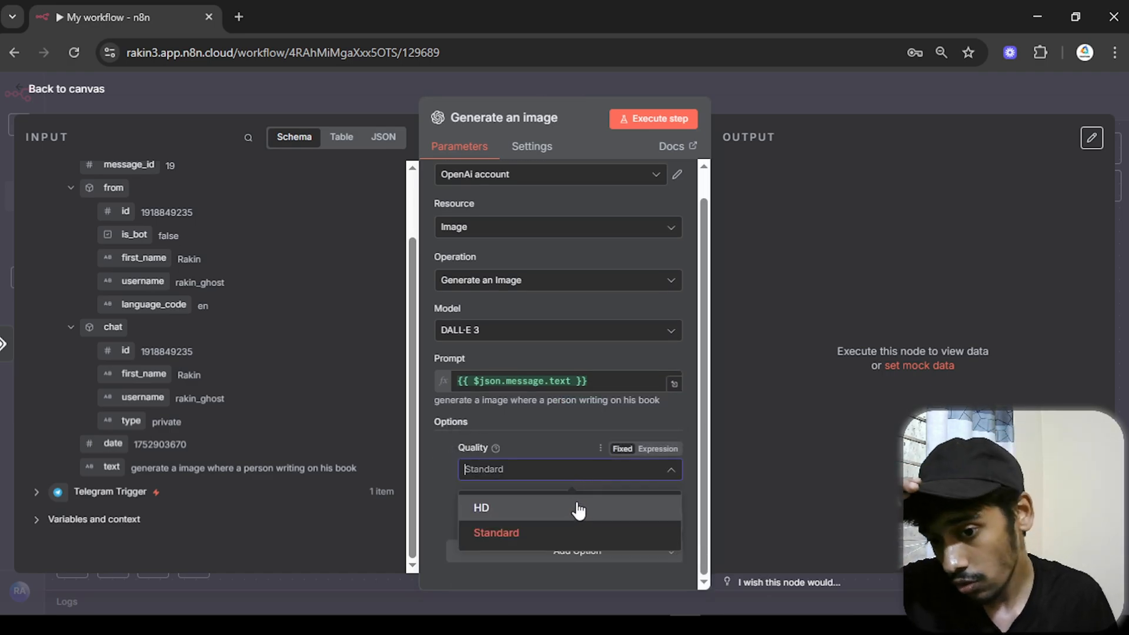
pyautogui.click(439, 460)
pyautogui.scroll(1, 472, 418)
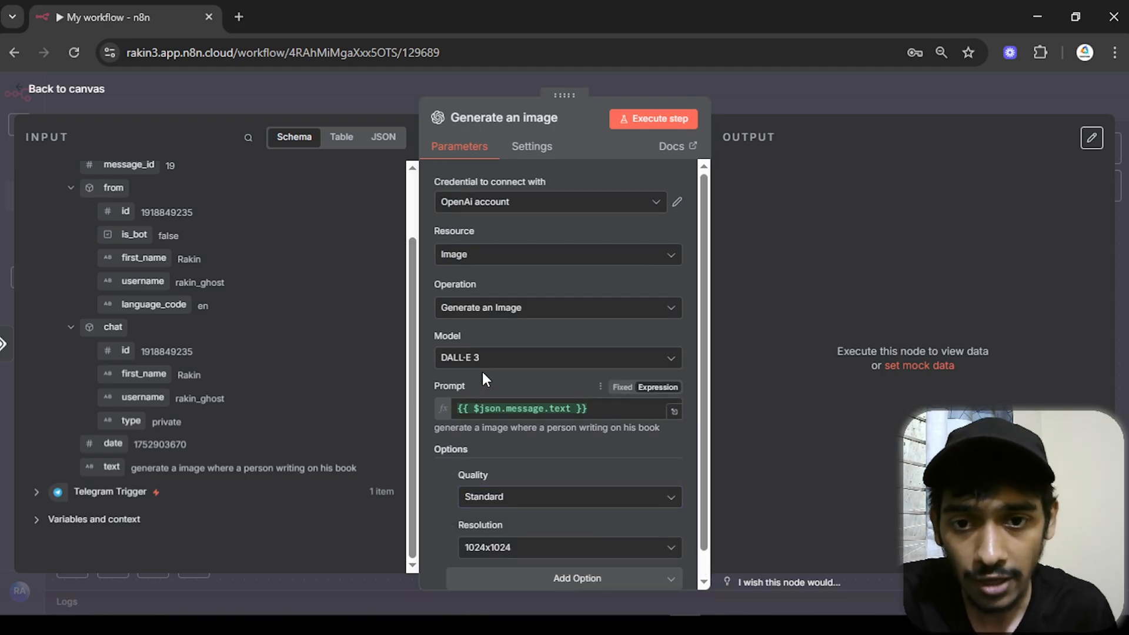
# - Run the image node and view the 1.46 MB PNG of a man writing in a book
pyautogui.click(635, 117)
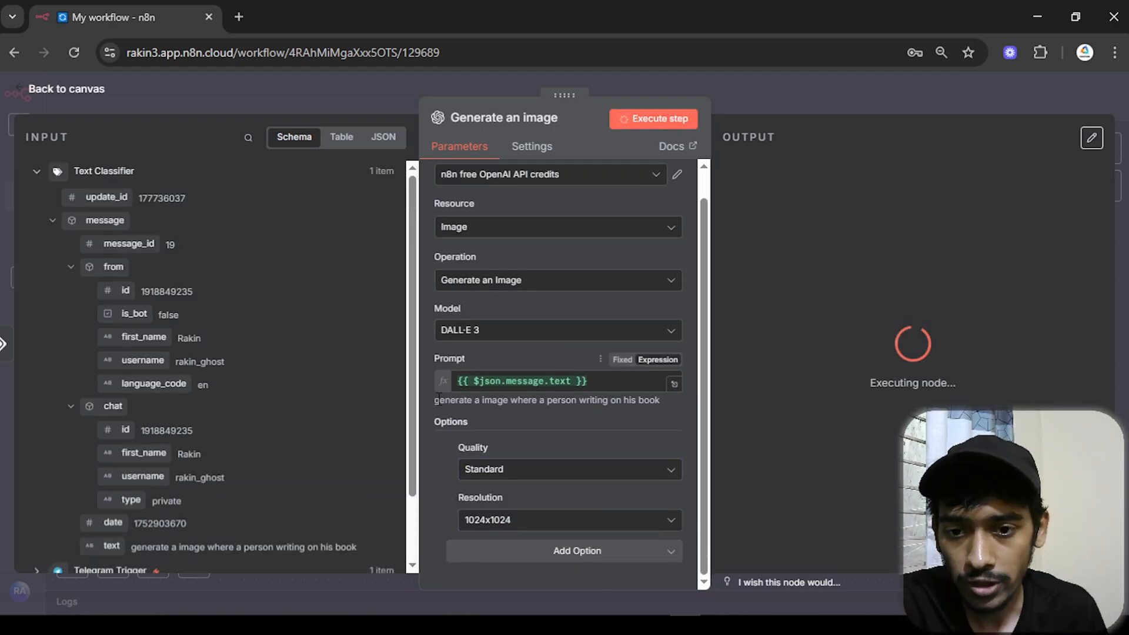
pyautogui.scroll(-2, 284, 397)
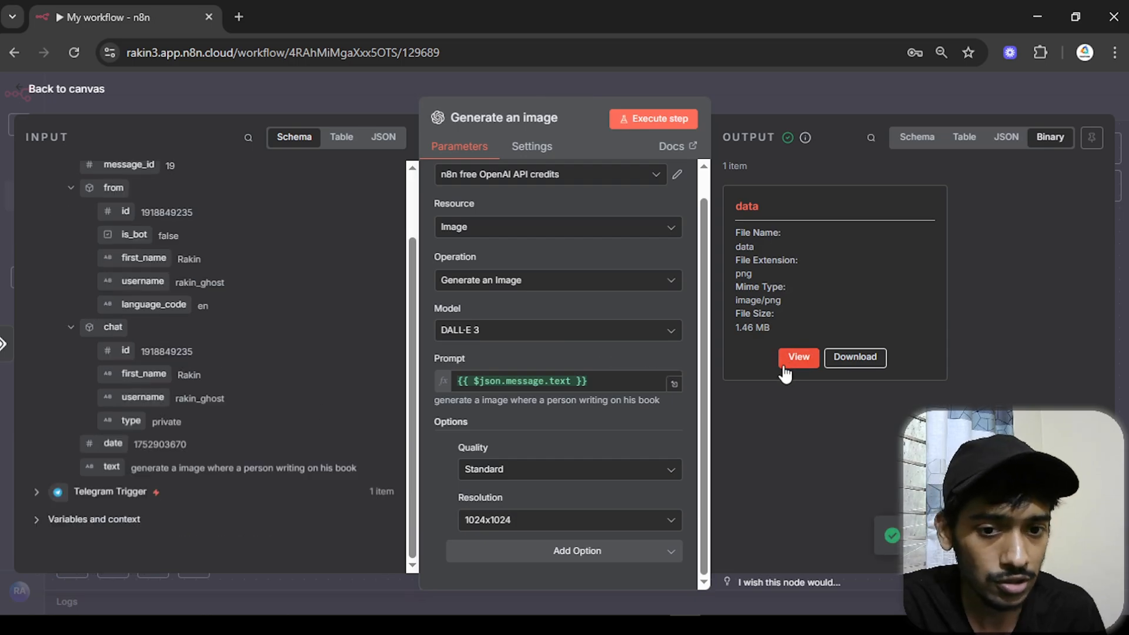
pyautogui.moveTo(739, 313); pyautogui.dragTo(760, 340)
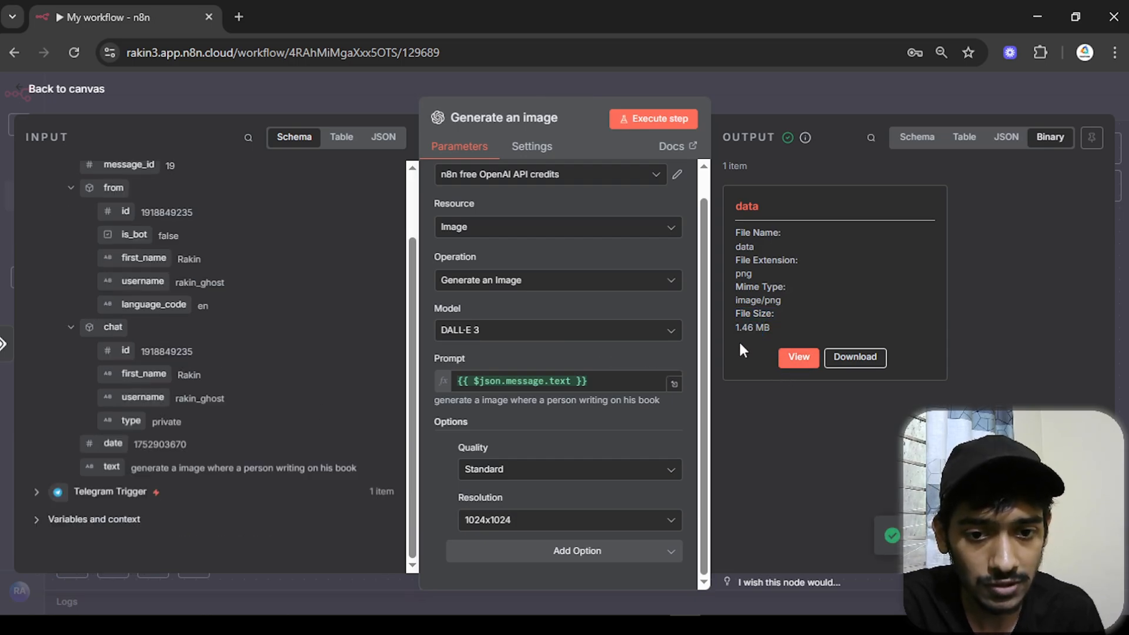
pyautogui.click(786, 362)
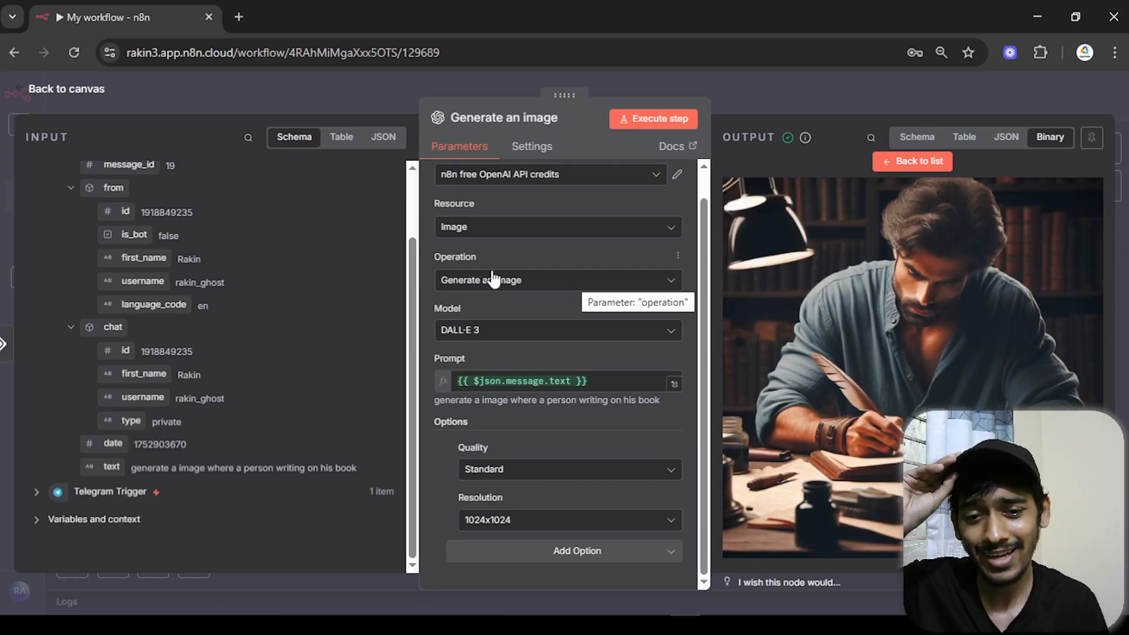
pyautogui.click(103, 94)
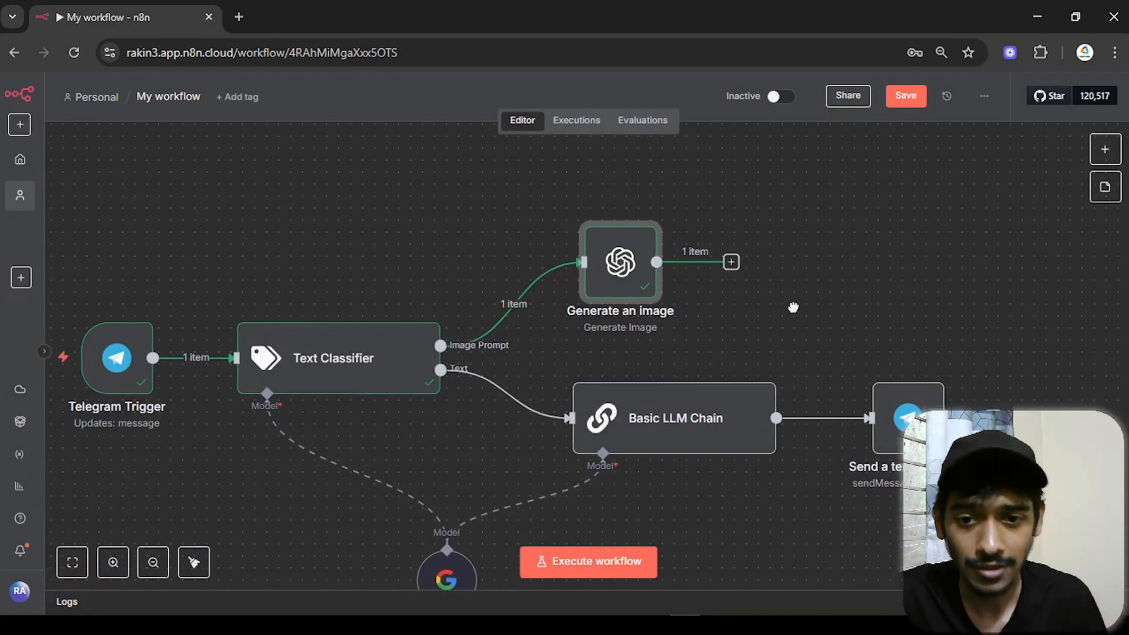
# - Add a step after Generate an image, search 'tele', and browse Telegram's actions
pyautogui.moveTo(574, 281); pyautogui.dragTo(587, 282)
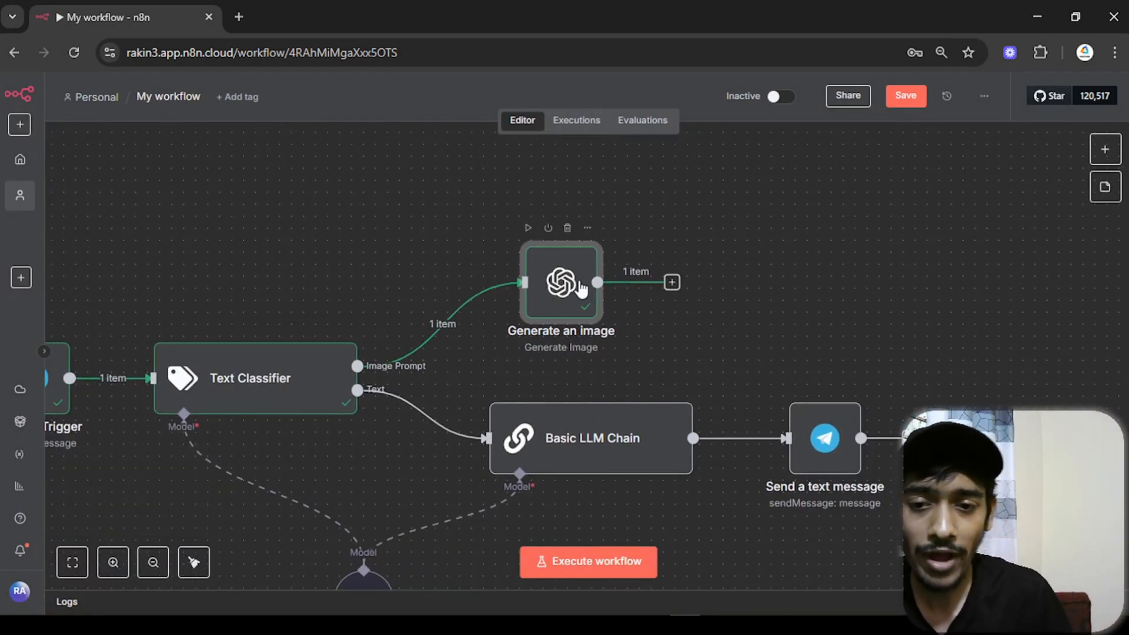
pyautogui.click(672, 283)
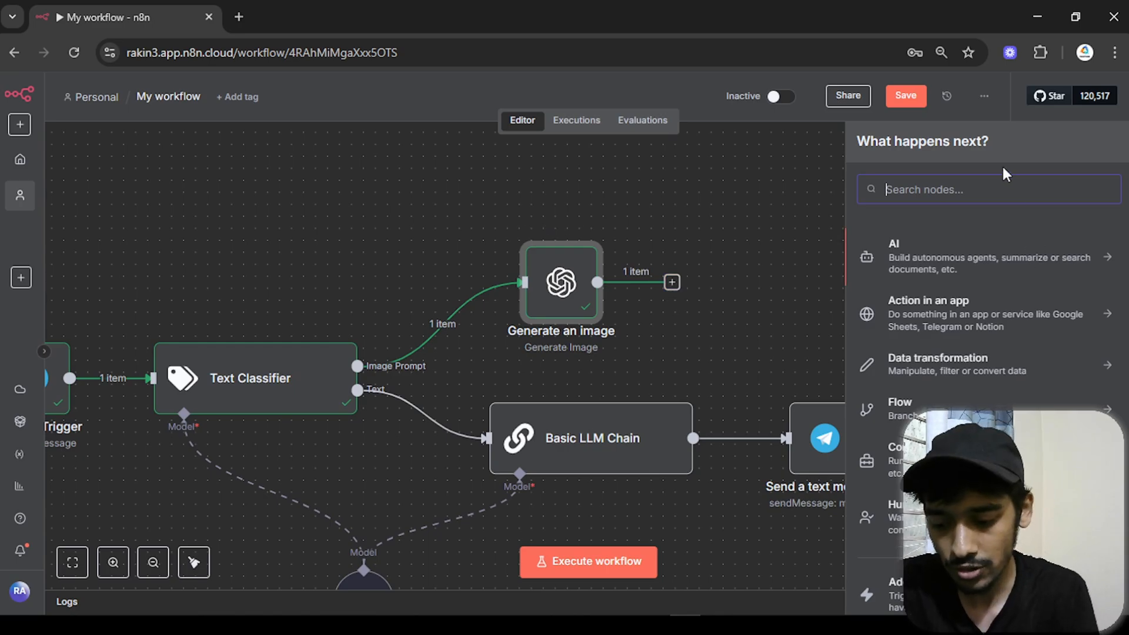
pyautogui.write('tele')
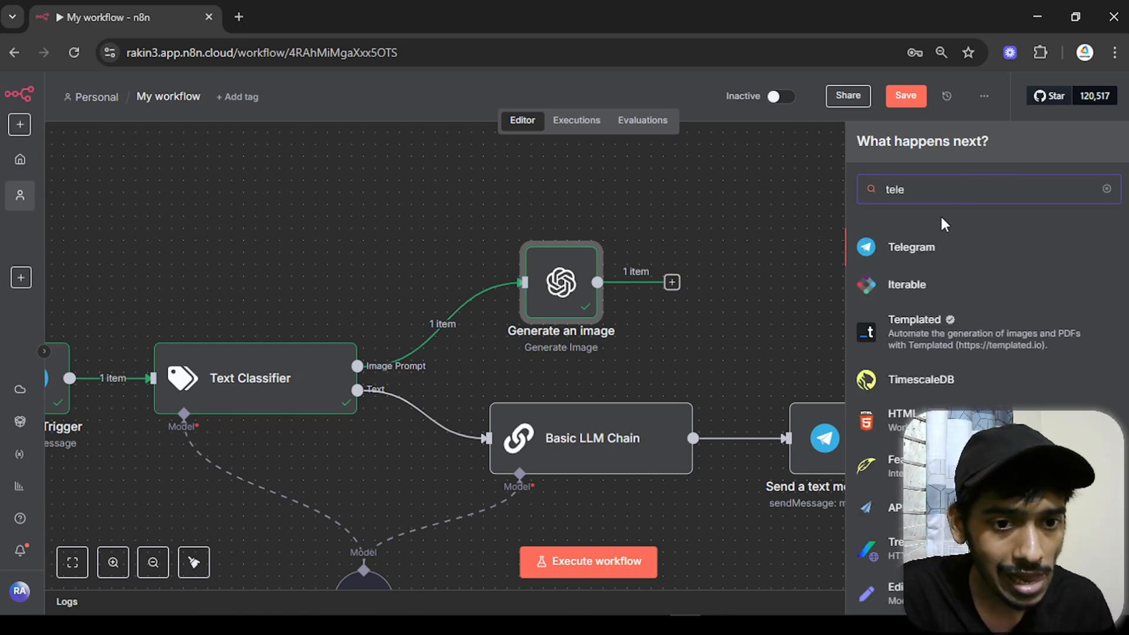
pyautogui.click(924, 250)
pyautogui.scroll(-4, 957, 307)
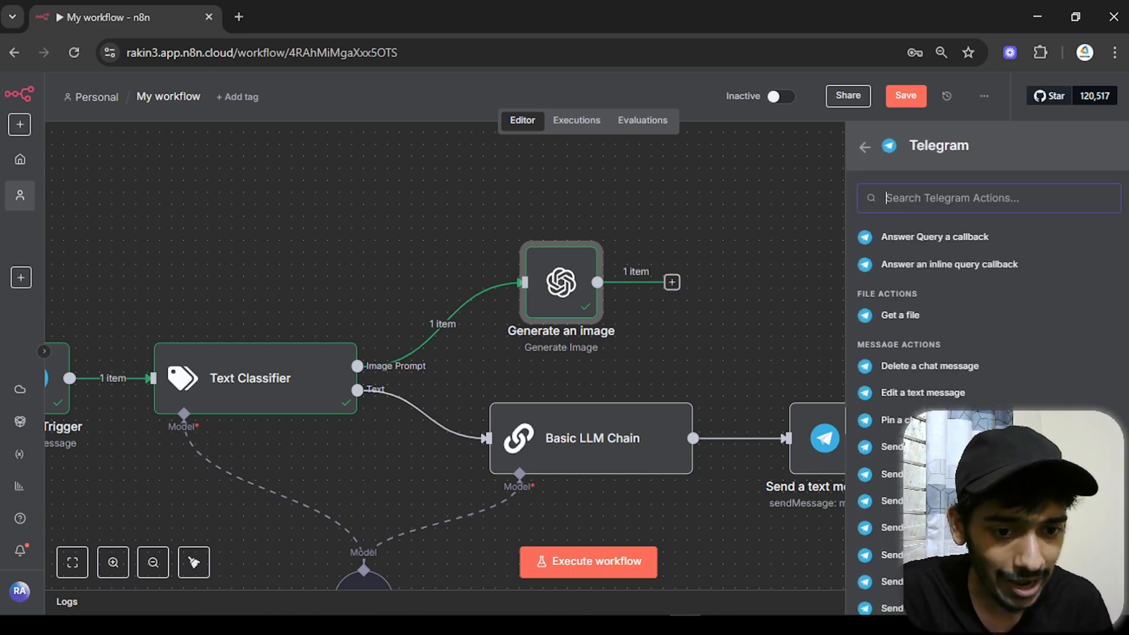
pyautogui.scroll(-3, 957, 307)
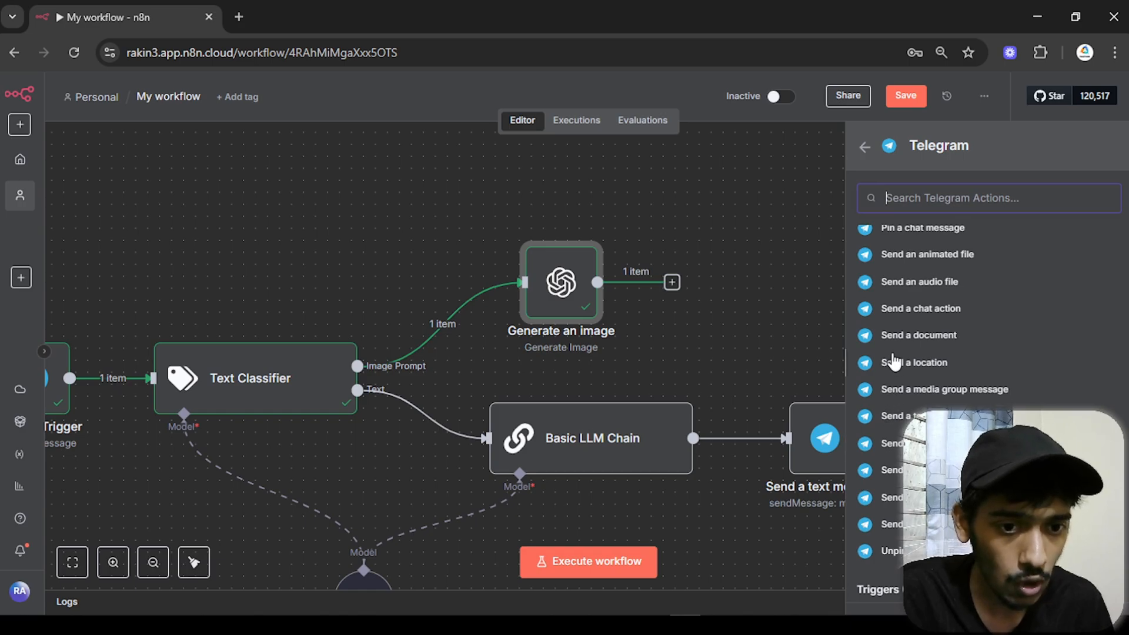
pyautogui.scroll(1, 917, 318)
pyautogui.scroll(1, 944, 321)
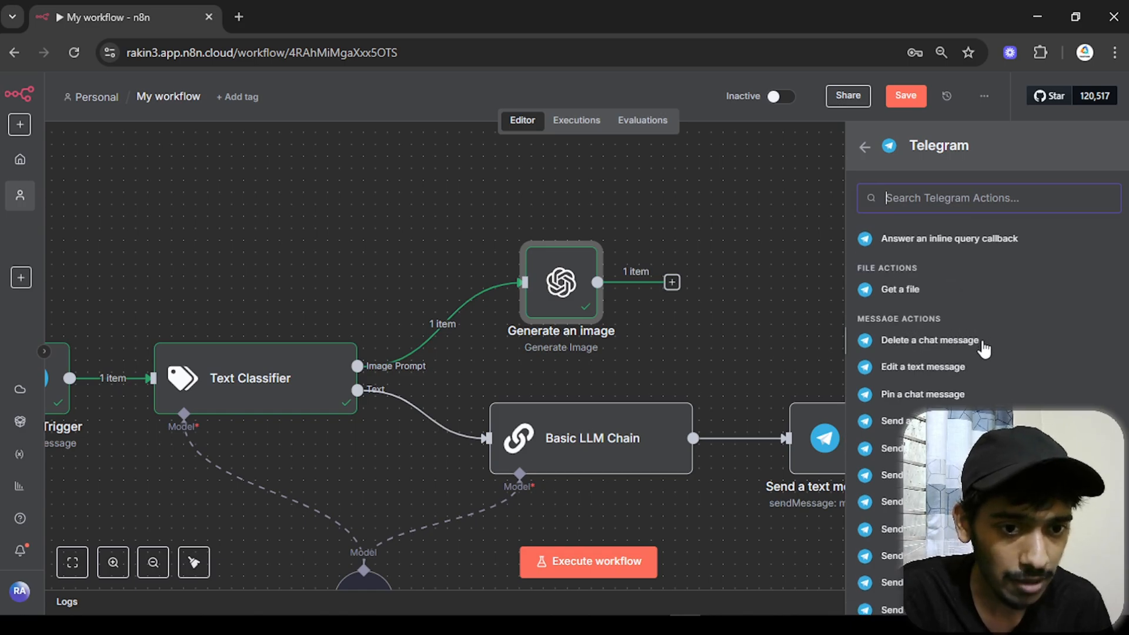
pyautogui.scroll(4, 982, 348)
pyautogui.scroll(-6, 980, 353)
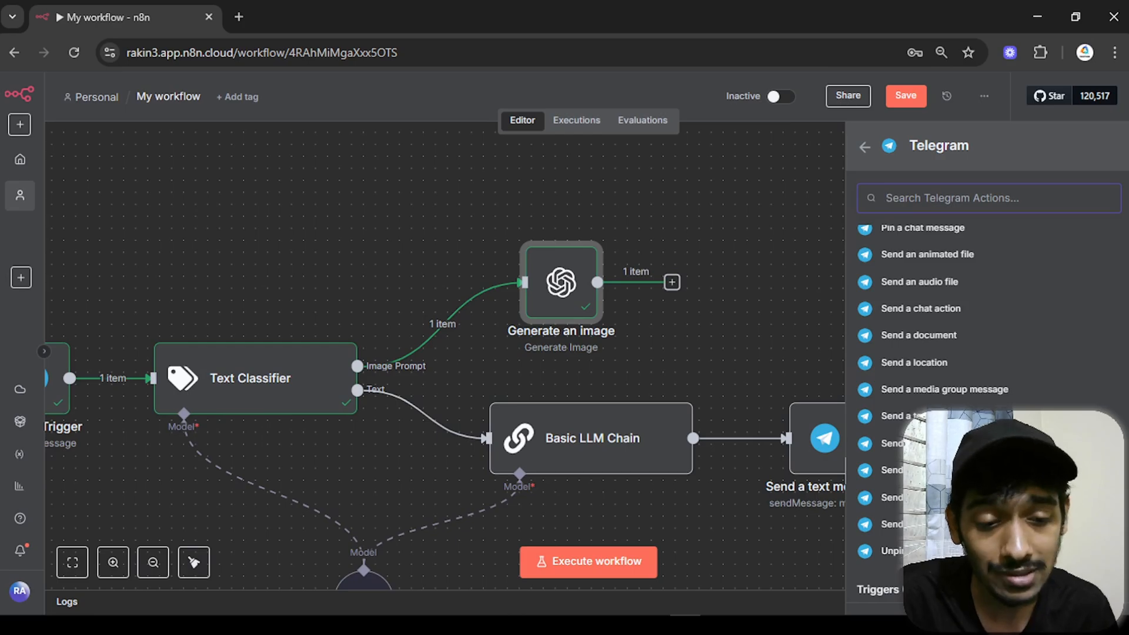
# - Add a Telegram 'Send a photo message' node with Chat ID mapped from the trigger's chat id
pyautogui.click(917, 471)
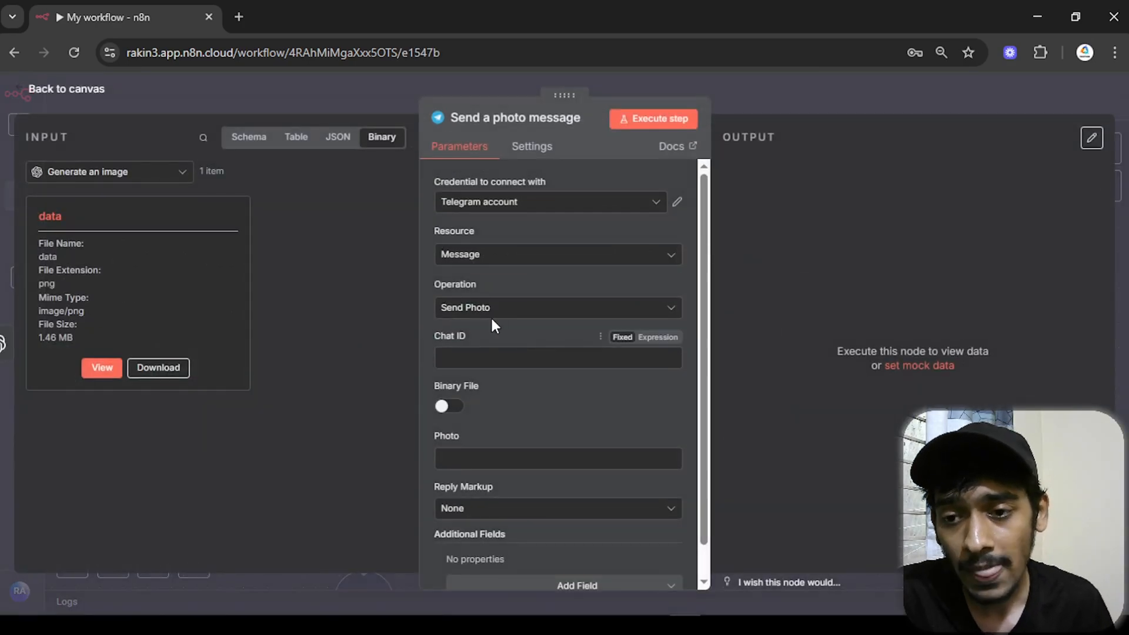
pyautogui.click(493, 317)
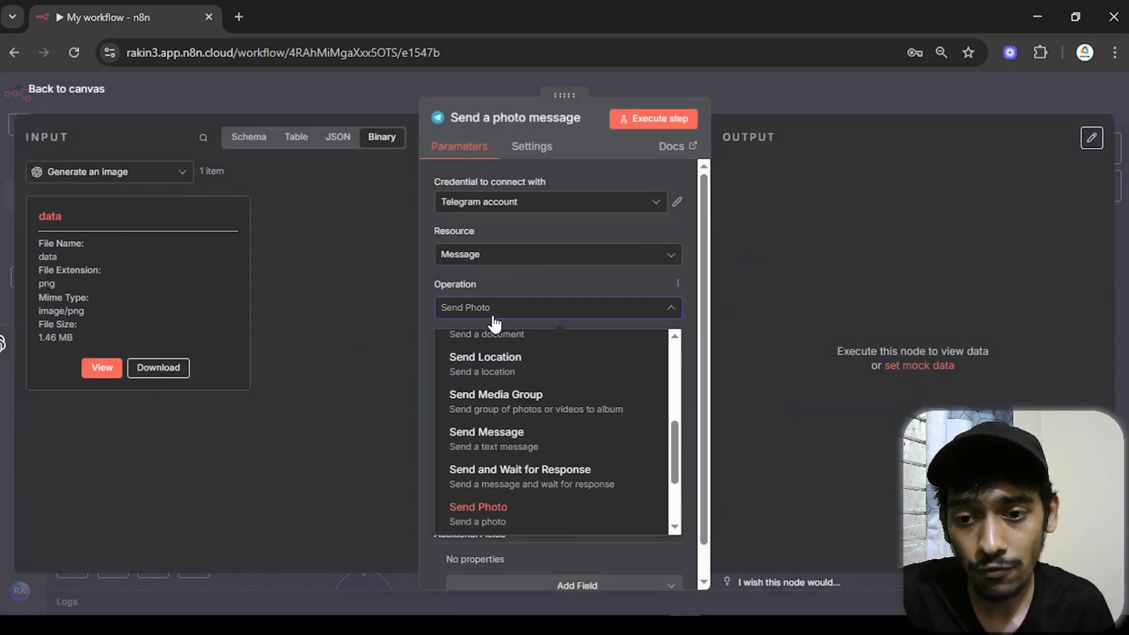
pyautogui.click(494, 324)
pyautogui.click(501, 360)
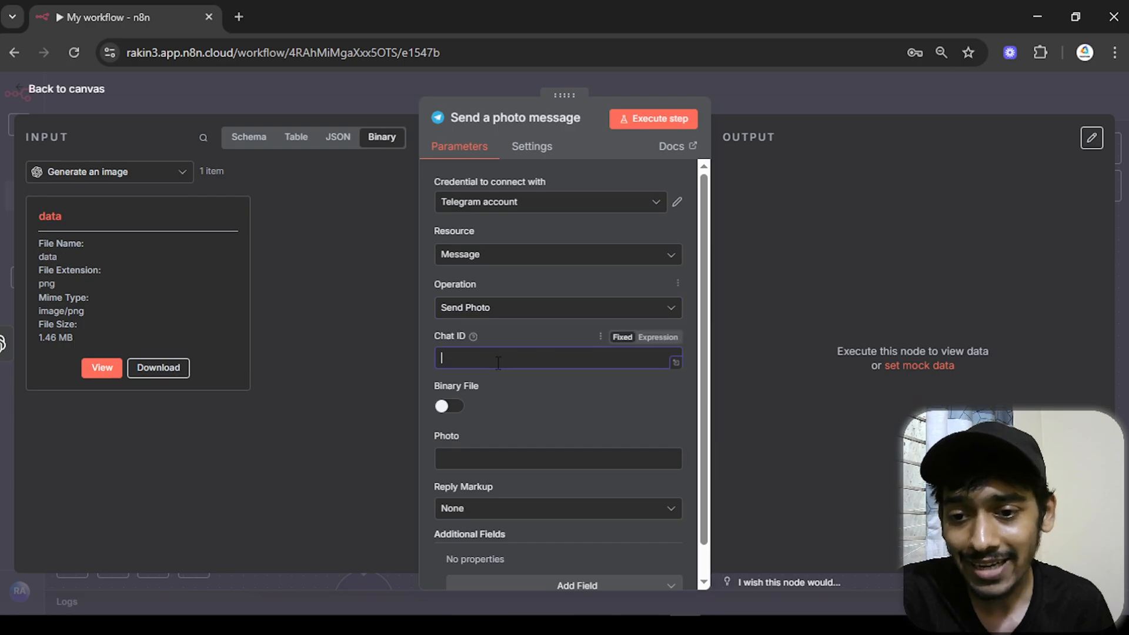
pyautogui.click(258, 147)
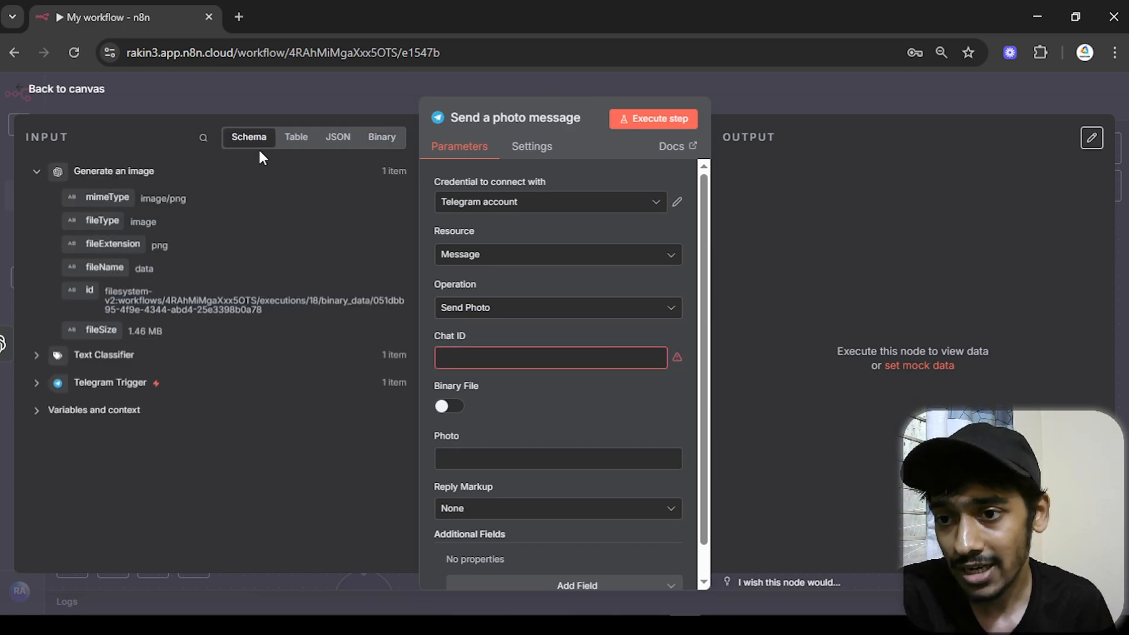
pyautogui.click(36, 387)
pyautogui.scroll(-5, 123, 394)
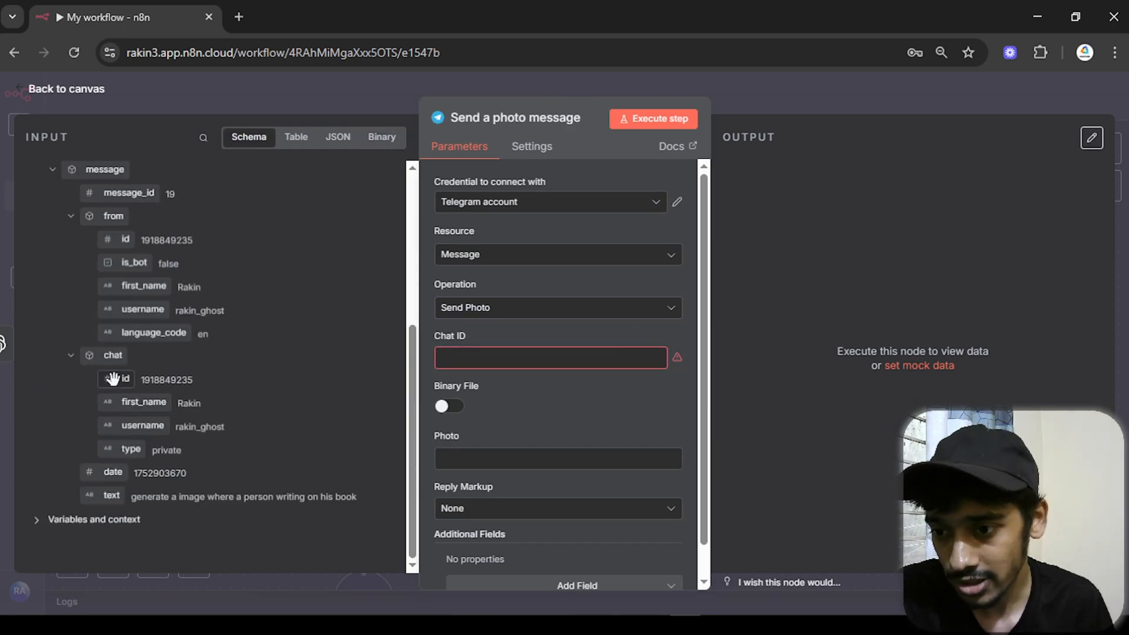
pyautogui.moveTo(112, 378); pyautogui.dragTo(442, 359)
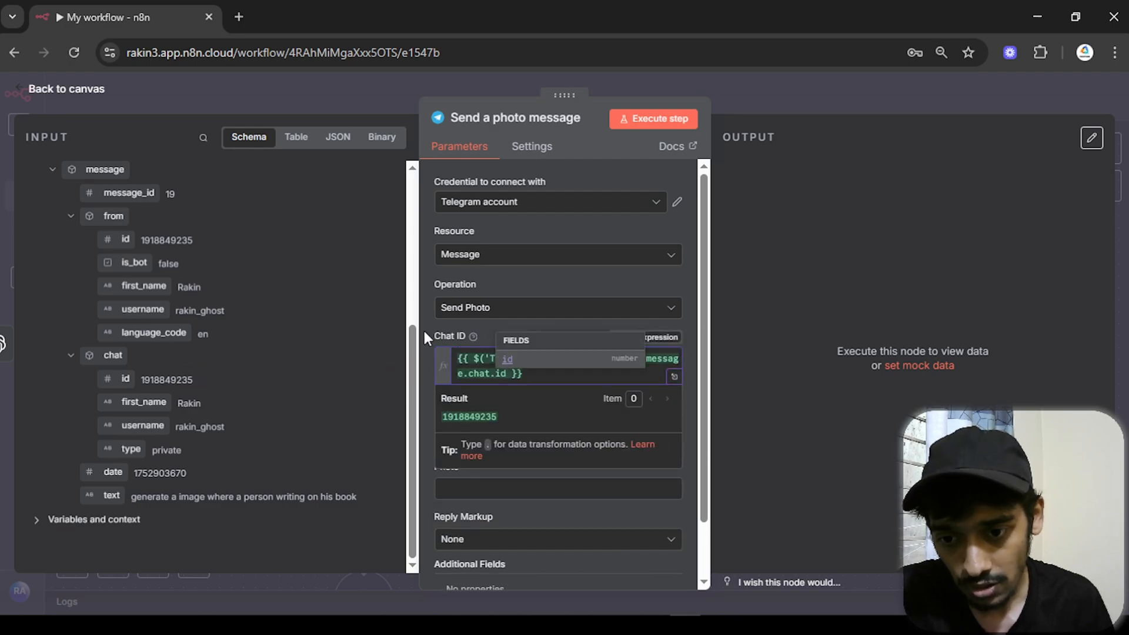
pyautogui.click(424, 333)
# - Turn on Binary File and set the Input Binary Field to 'data'
pyautogui.scroll(-1, 478, 441)
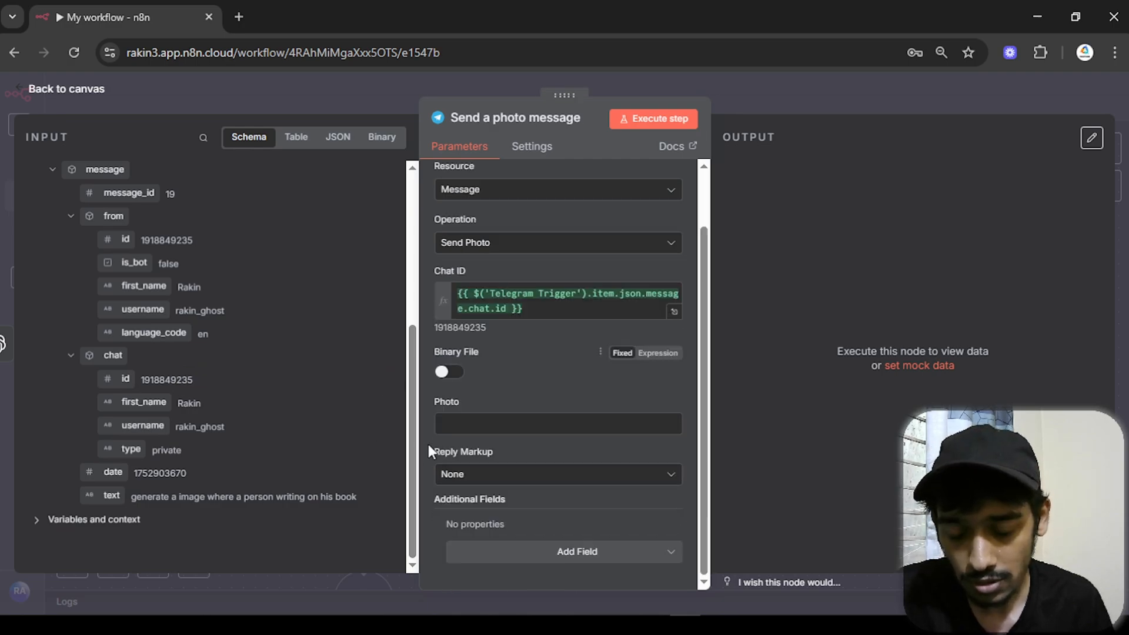
pyautogui.click(382, 137)
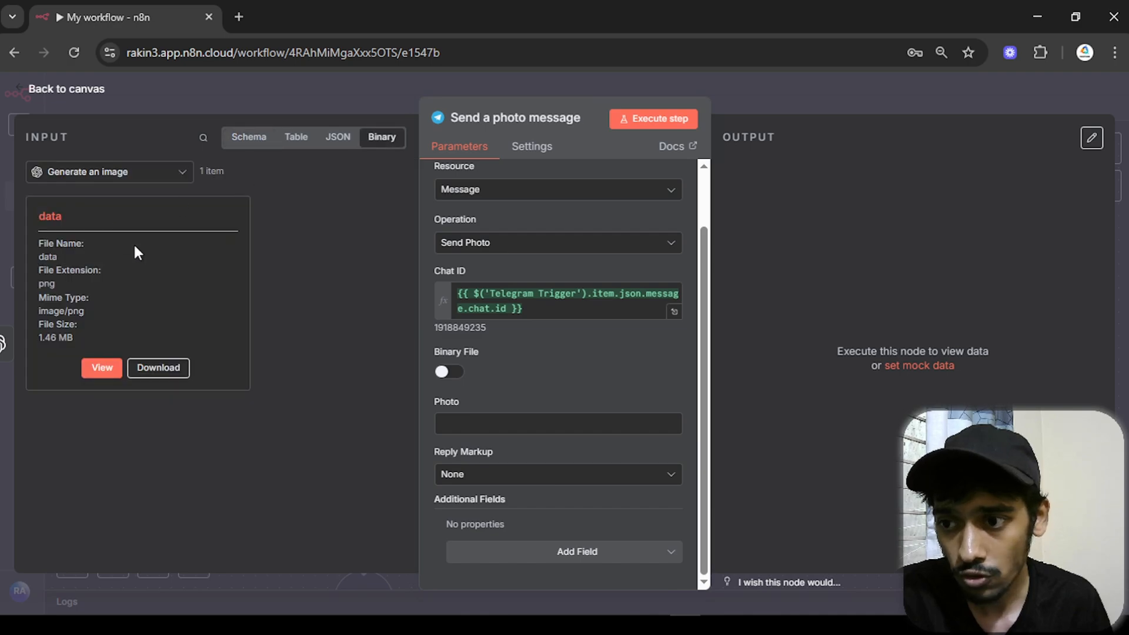
pyautogui.click(448, 372)
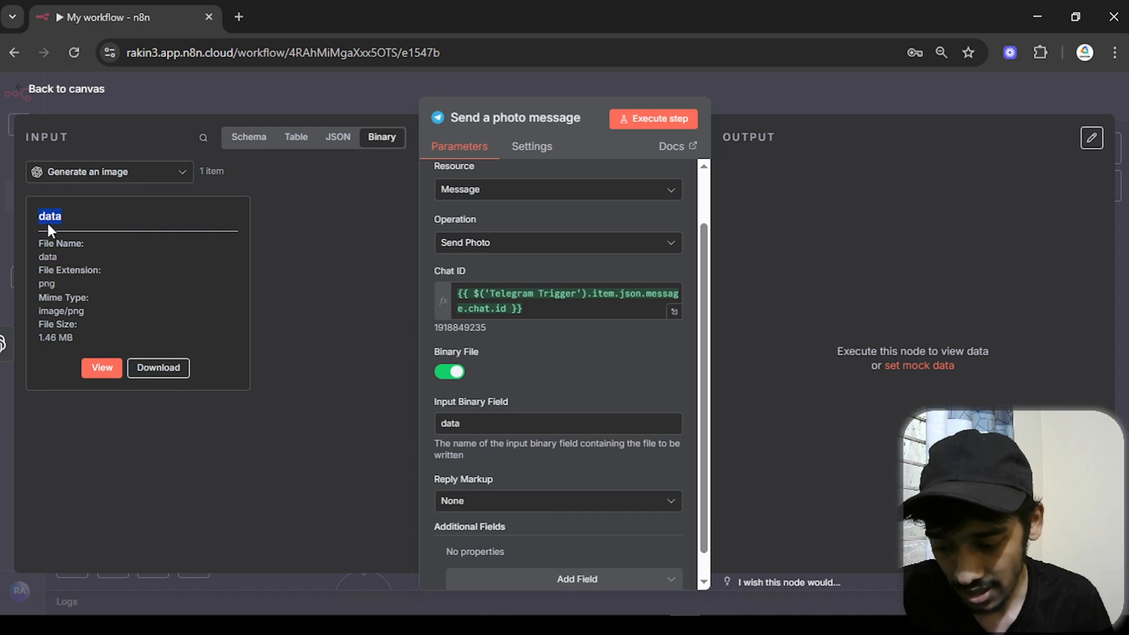
pyautogui.moveTo(478, 424); pyautogui.dragTo(422, 420)
pyautogui.write('data')
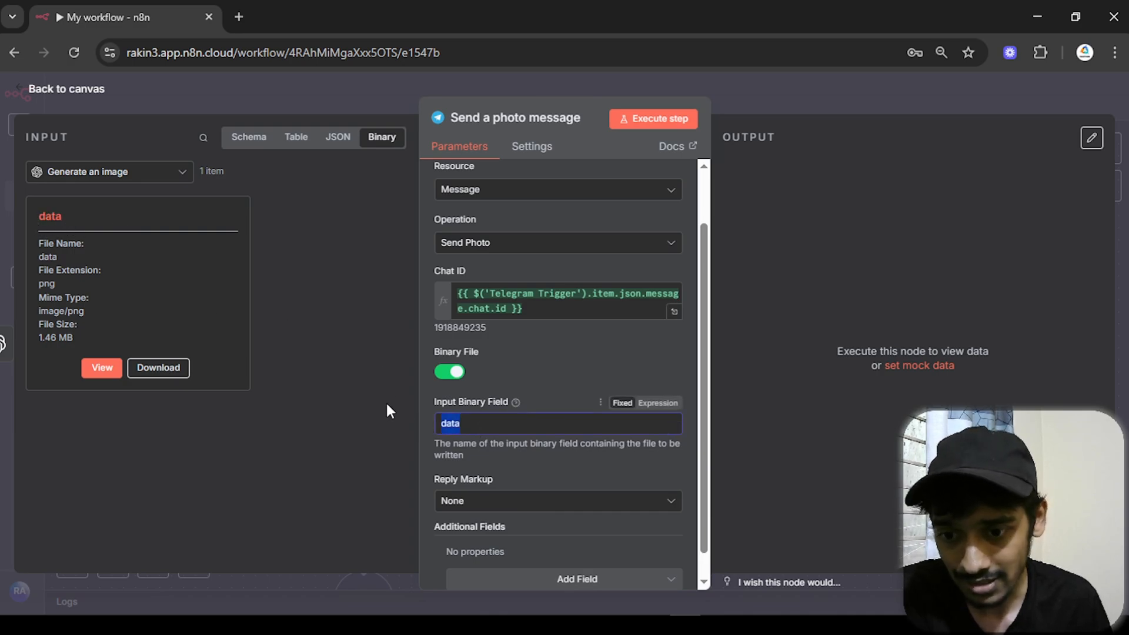
pyautogui.scroll(-1, 471, 442)
pyautogui.scroll(3, 647, 247)
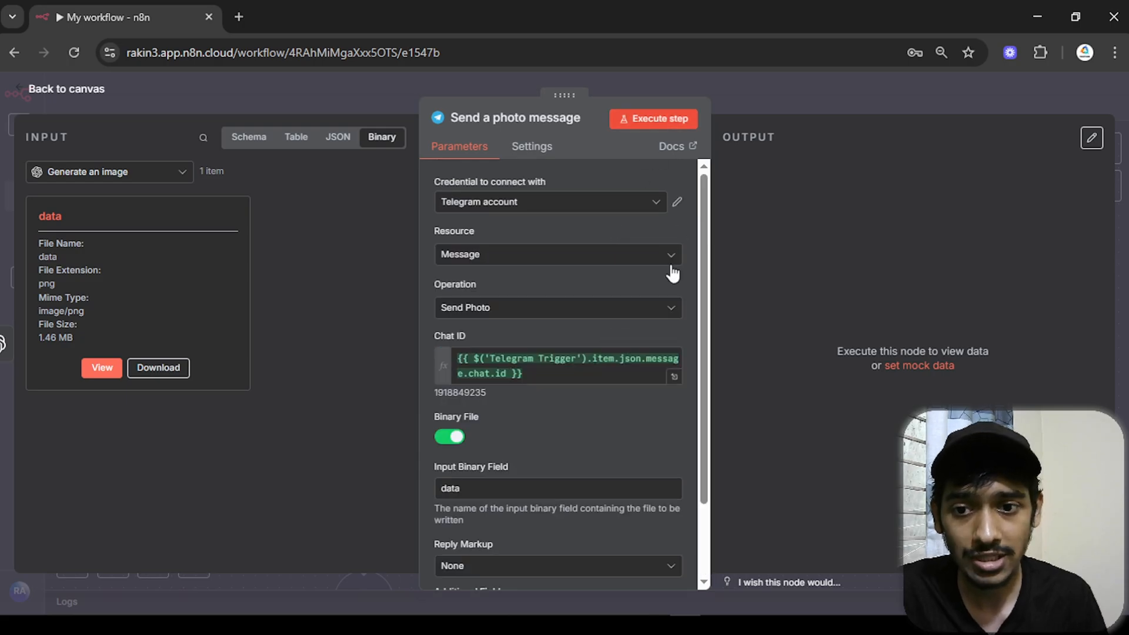
# - Run the photo-sending step and check the image of a man writing in Telegram
pyautogui.click(654, 120)
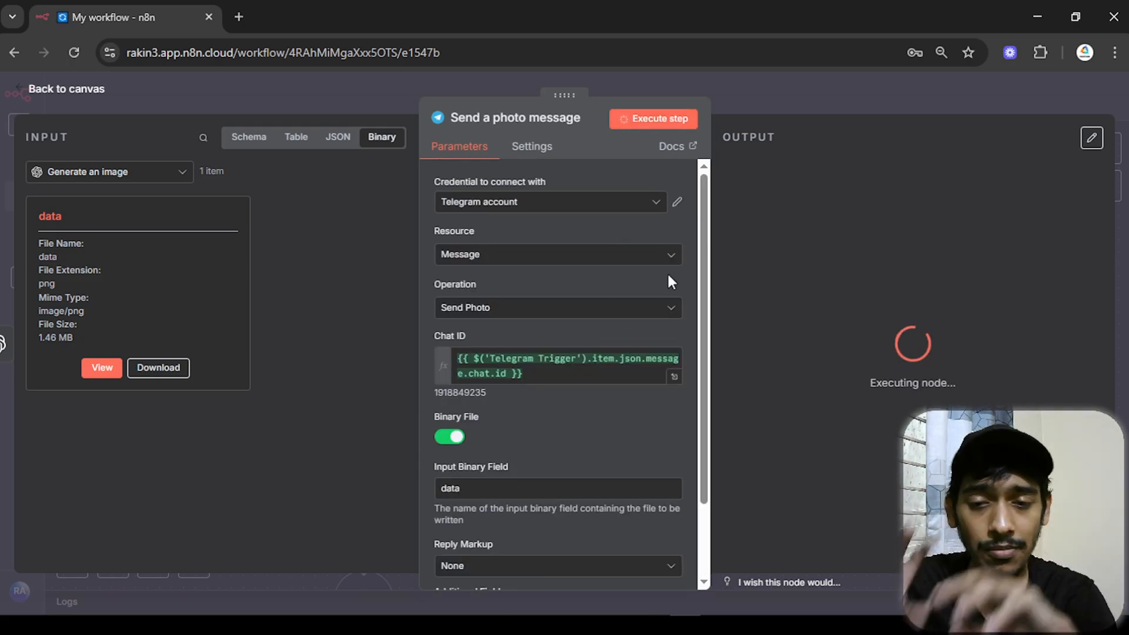
pyautogui.moveTo(778, 625)
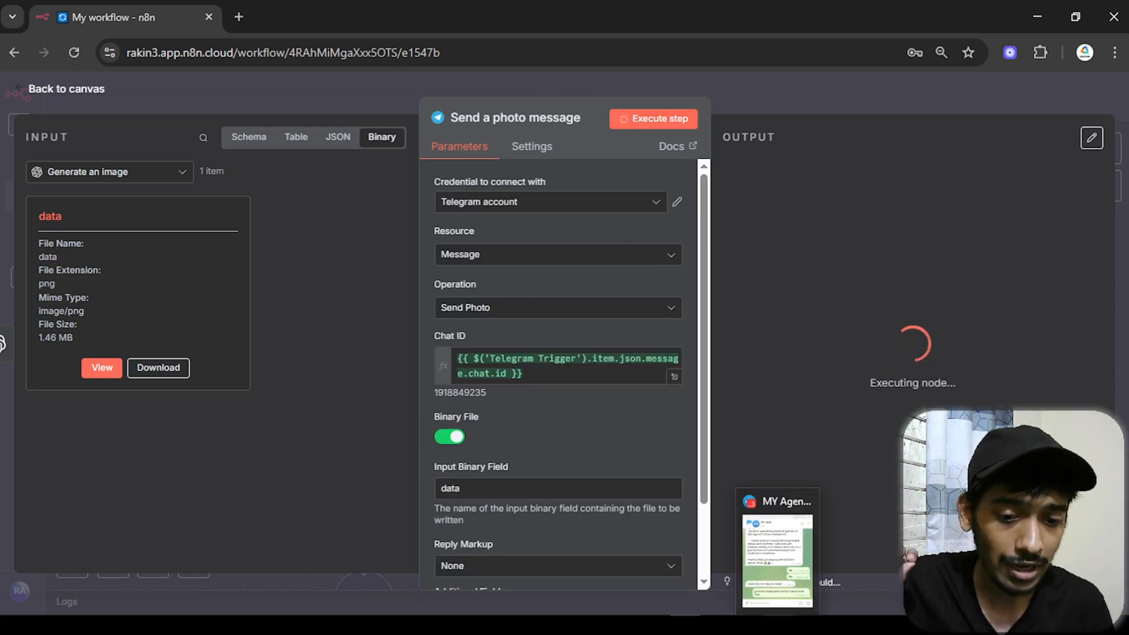
pyautogui.click(778, 559)
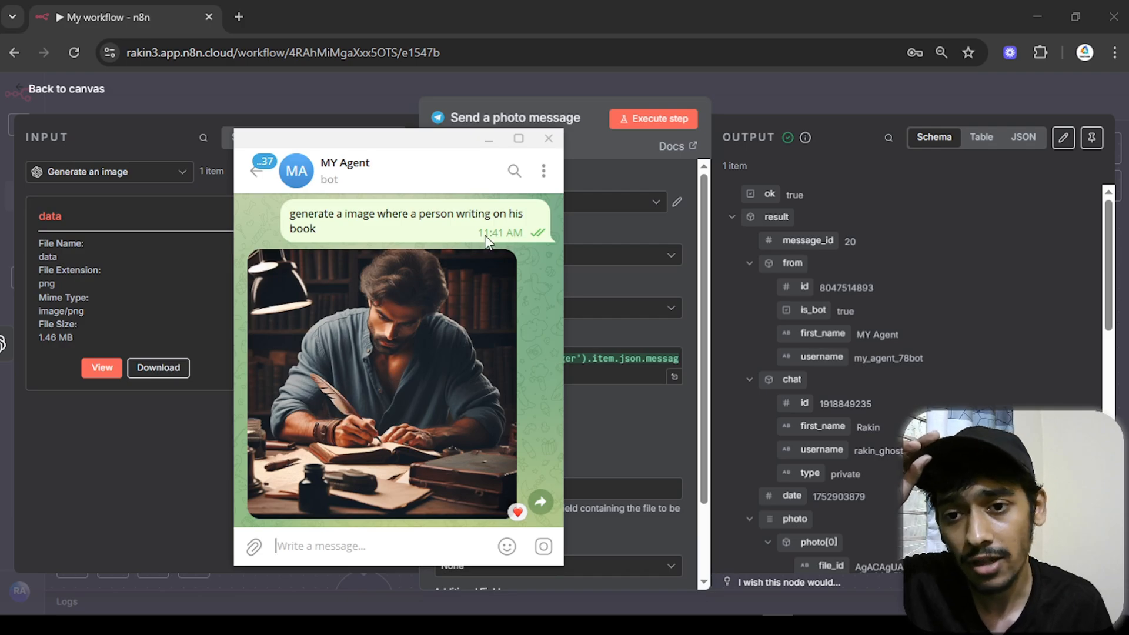
pyautogui.click(436, 351)
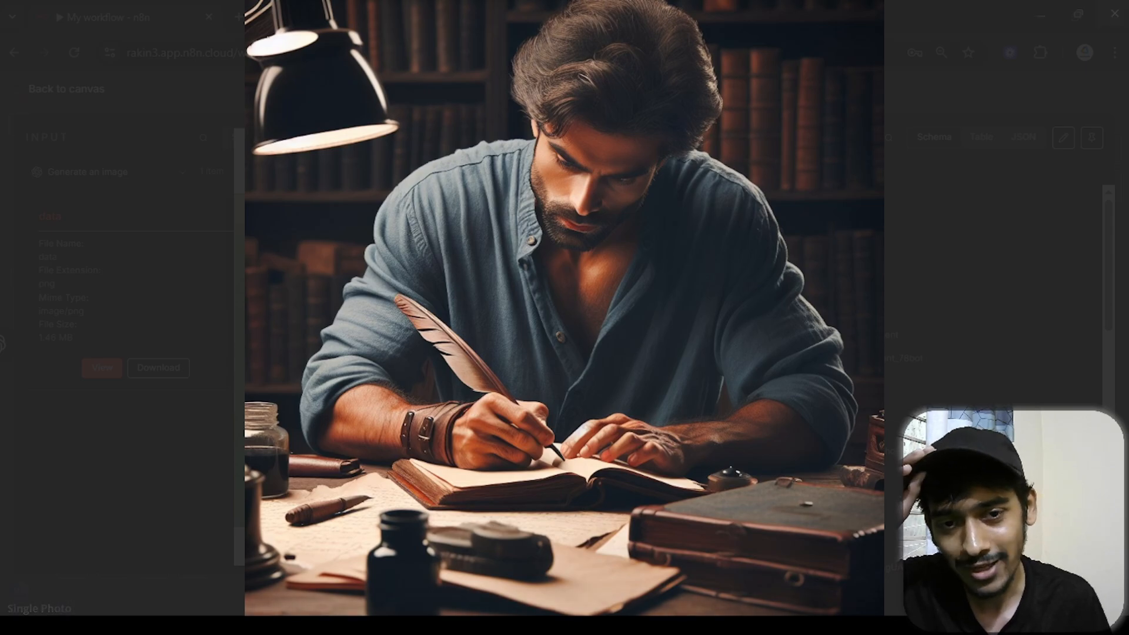
pyautogui.click(1115, 13)
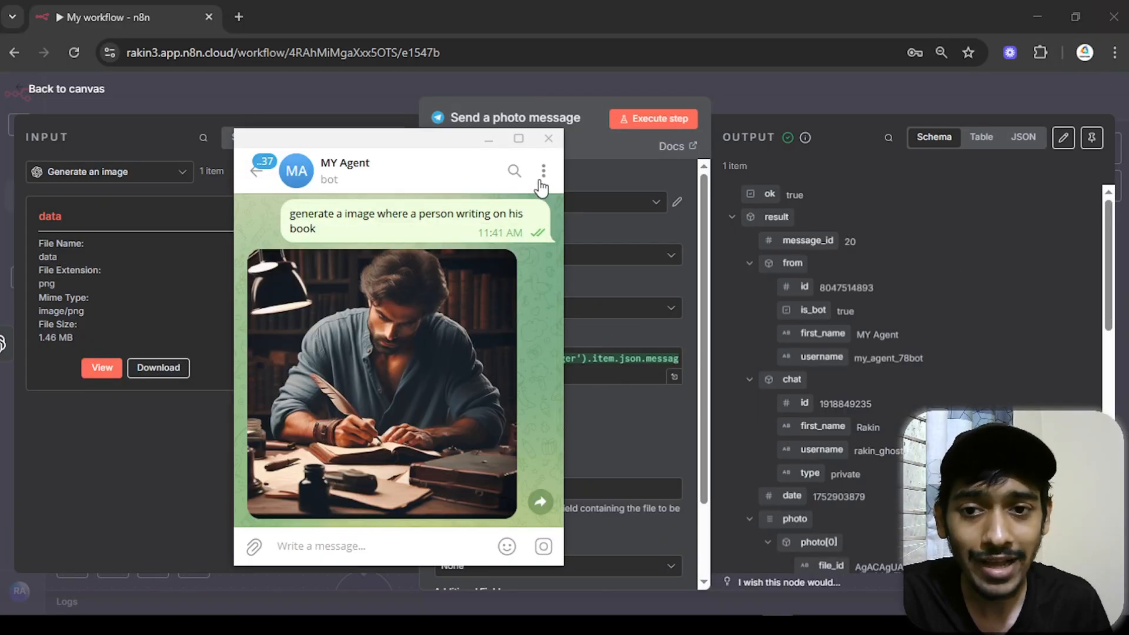
# - Return to the workflow canvas, fit the whole workflow in view, and save it
pyautogui.click(376, 92)
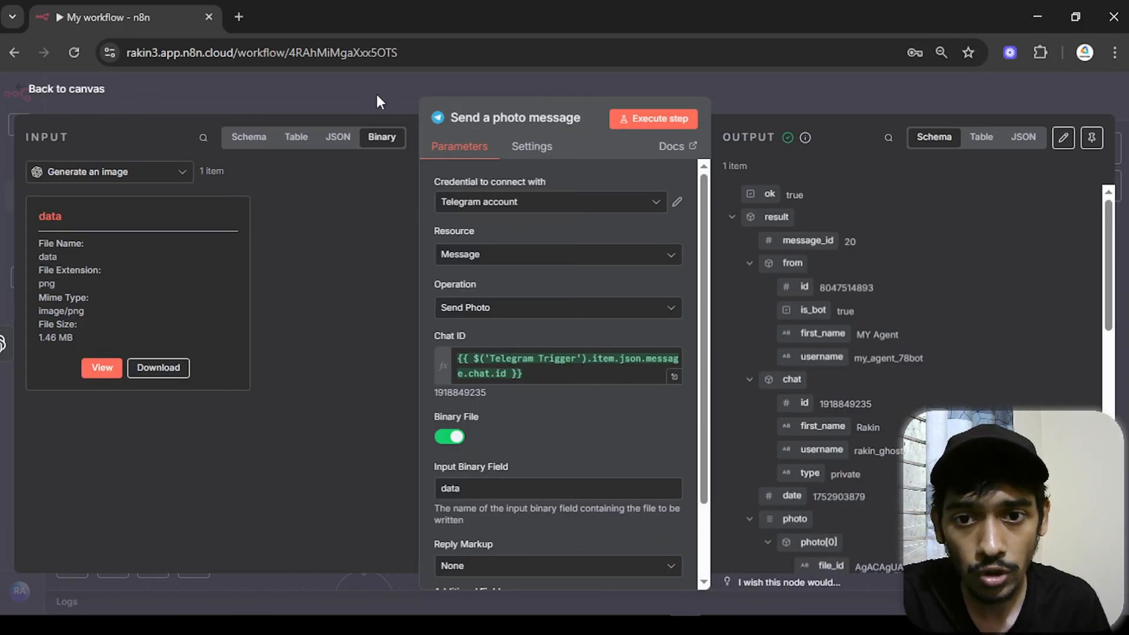
pyautogui.scroll(-8, 763, 363)
pyautogui.moveTo(728, 406); pyautogui.dragTo(692, 312)
pyautogui.scroll(4, 714, 393)
pyautogui.click(901, 106)
# - Rename the workflow 'IMage Generator Agent', activate it, and bring up the Telegram bot chat
pyautogui.scroll(3, 718, 351)
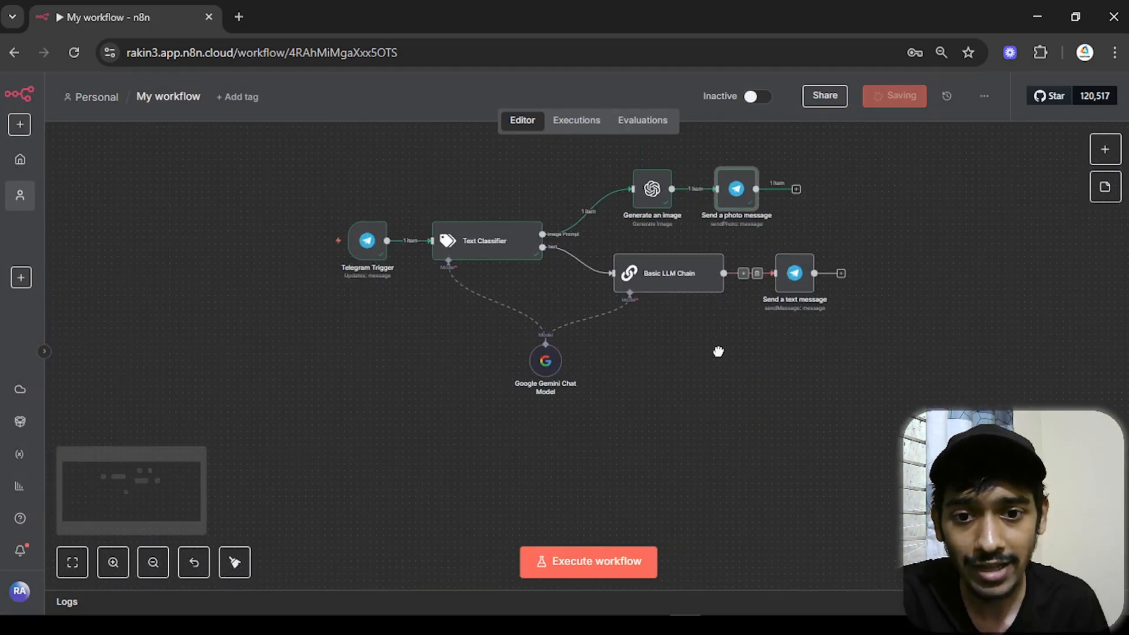
pyautogui.click(177, 97)
pyautogui.write('IMage')
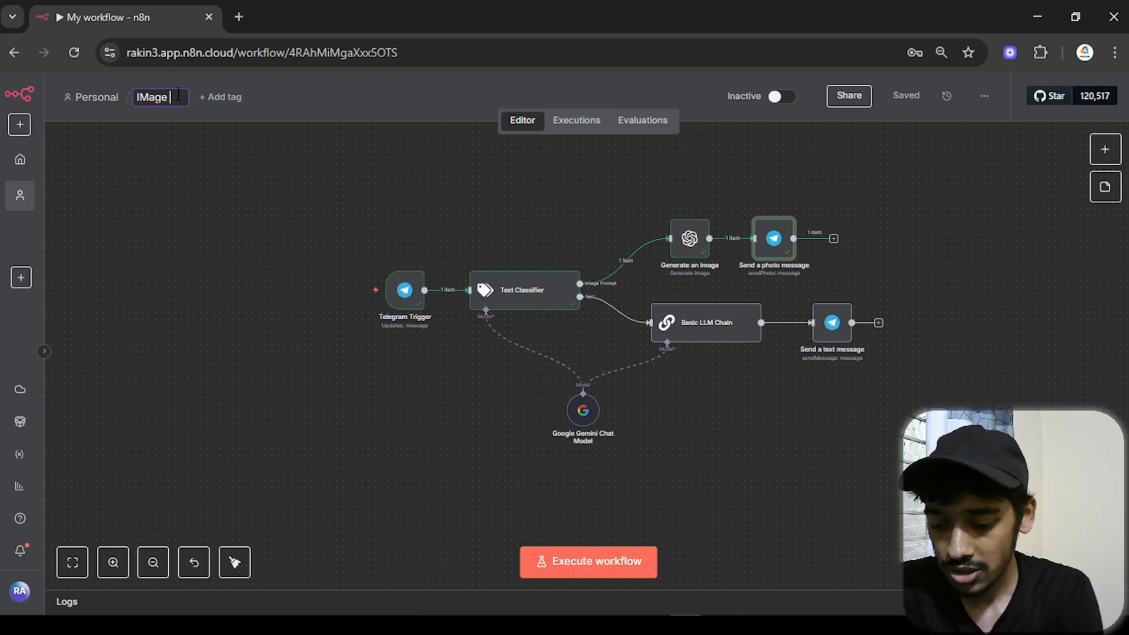
pyautogui.write(' Generator Agent')
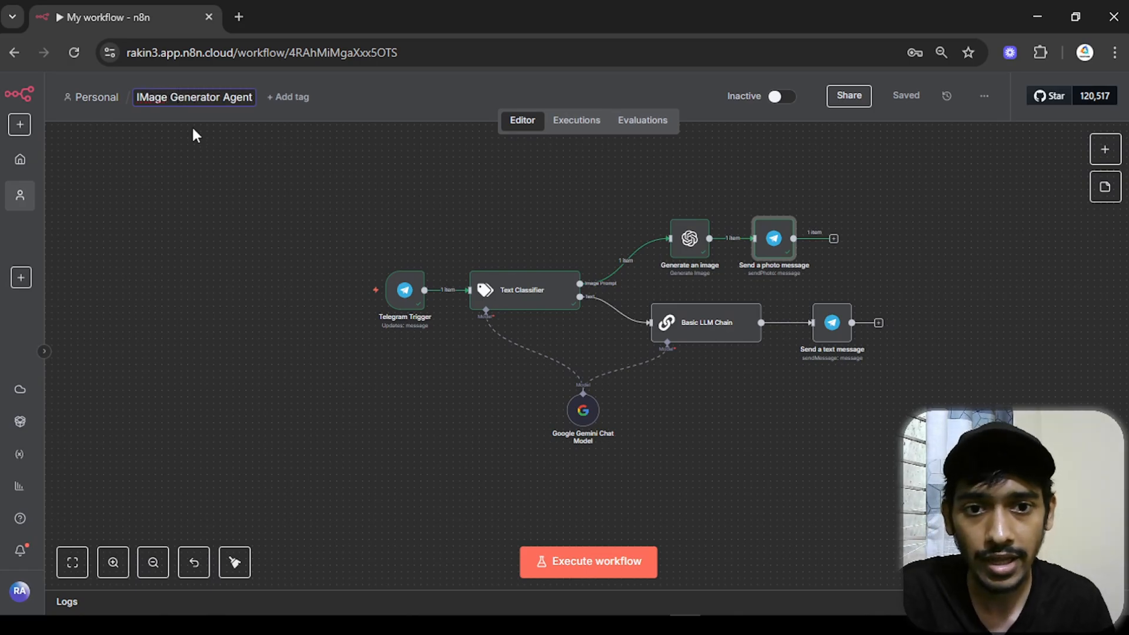
pyautogui.click(250, 225)
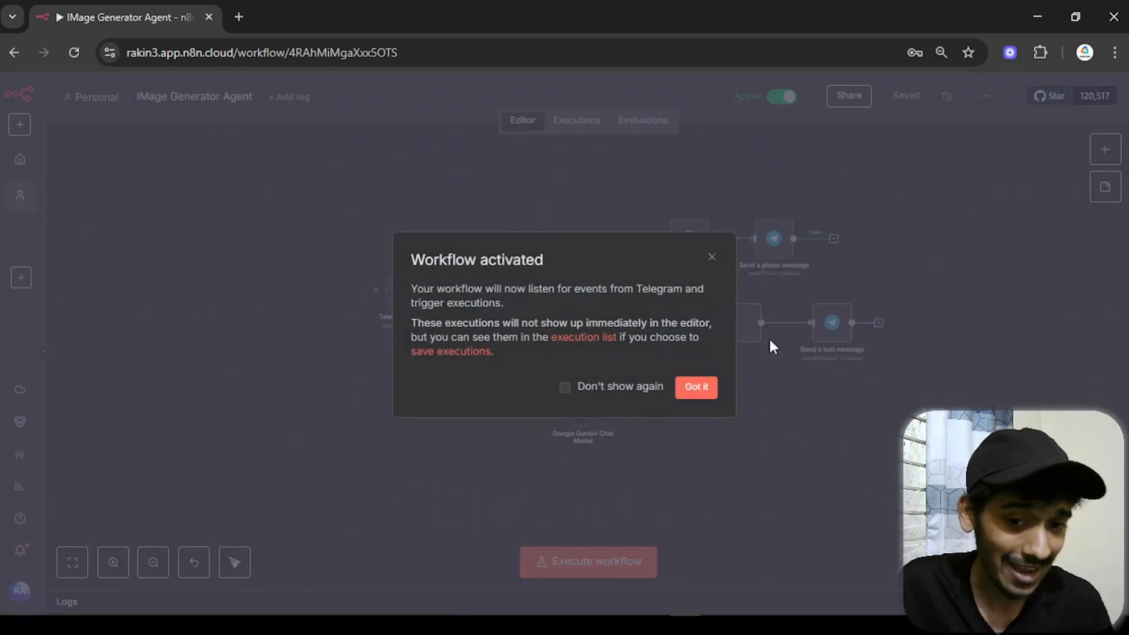
pyautogui.click(706, 387)
pyautogui.moveTo(777, 610)
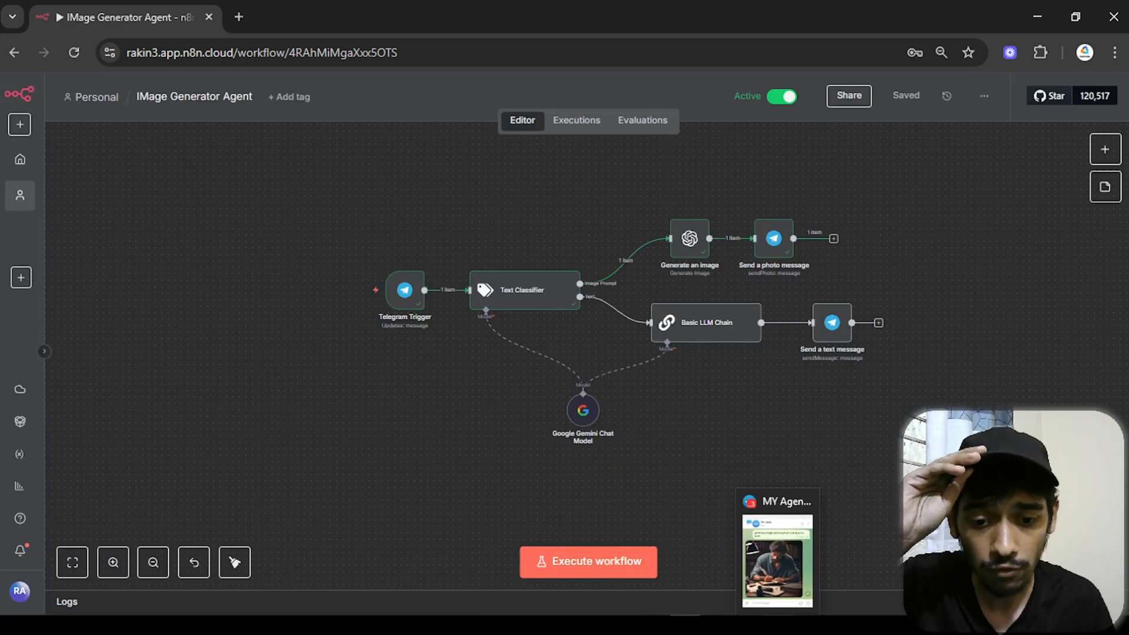
pyautogui.click(777, 547)
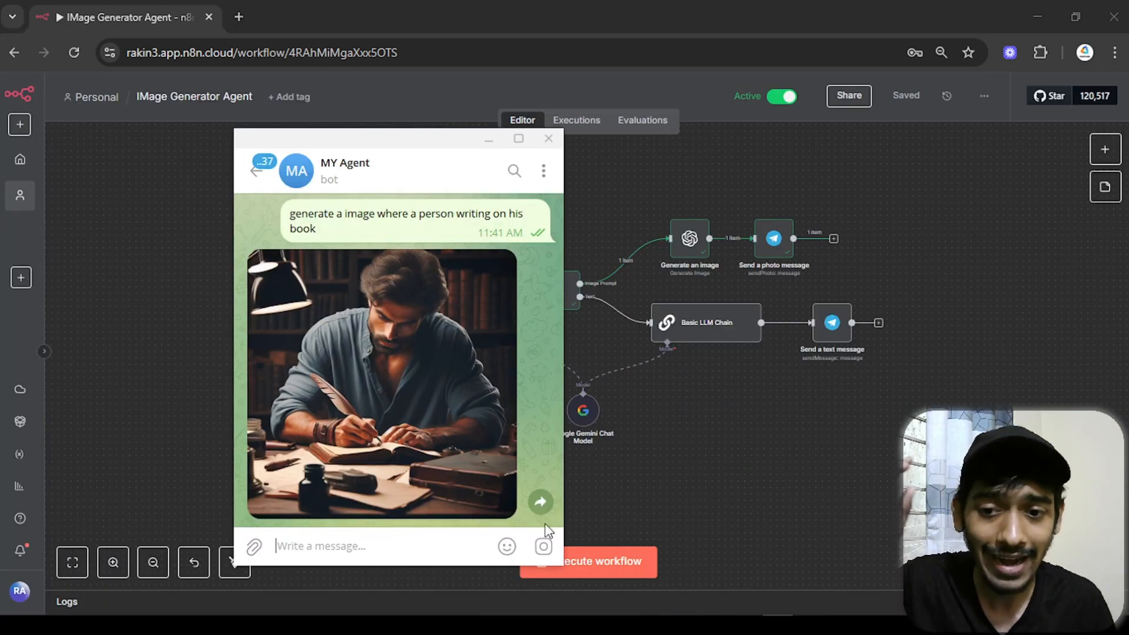
# - Heart the generated image and send the bot a 'hey' greeting
pyautogui.doubleClick(450, 479)
pyautogui.write('hey')
pyautogui.press('Return')
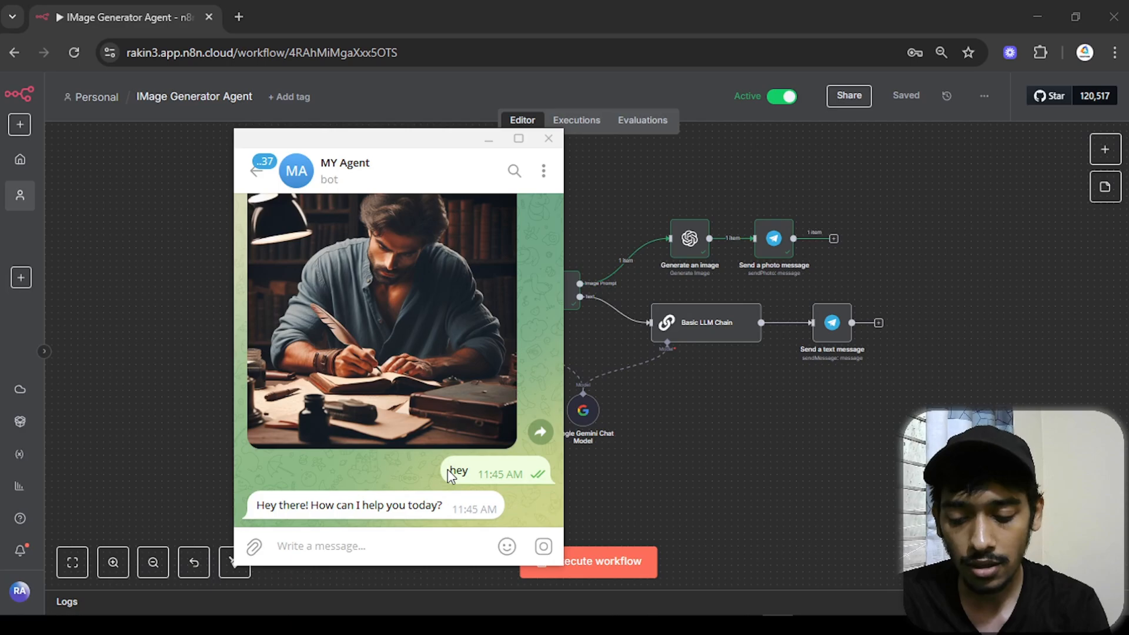
# - Ask the bot 'whats the price of a Cyber Truck'
pyautogui.moveTo(447, 469)
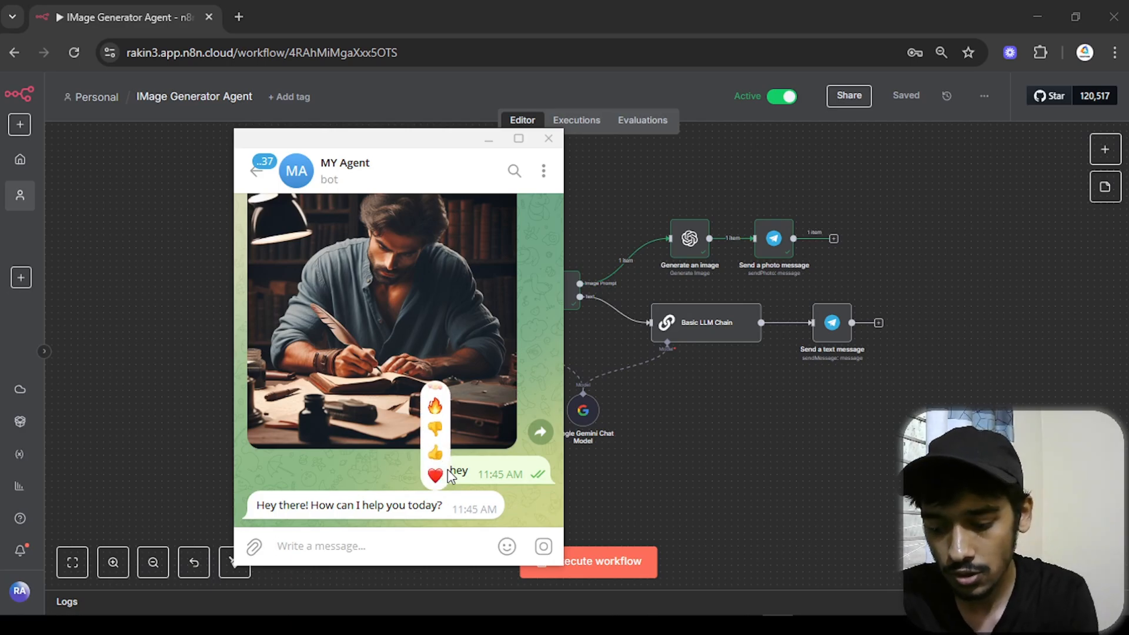
pyautogui.write('whats the p')
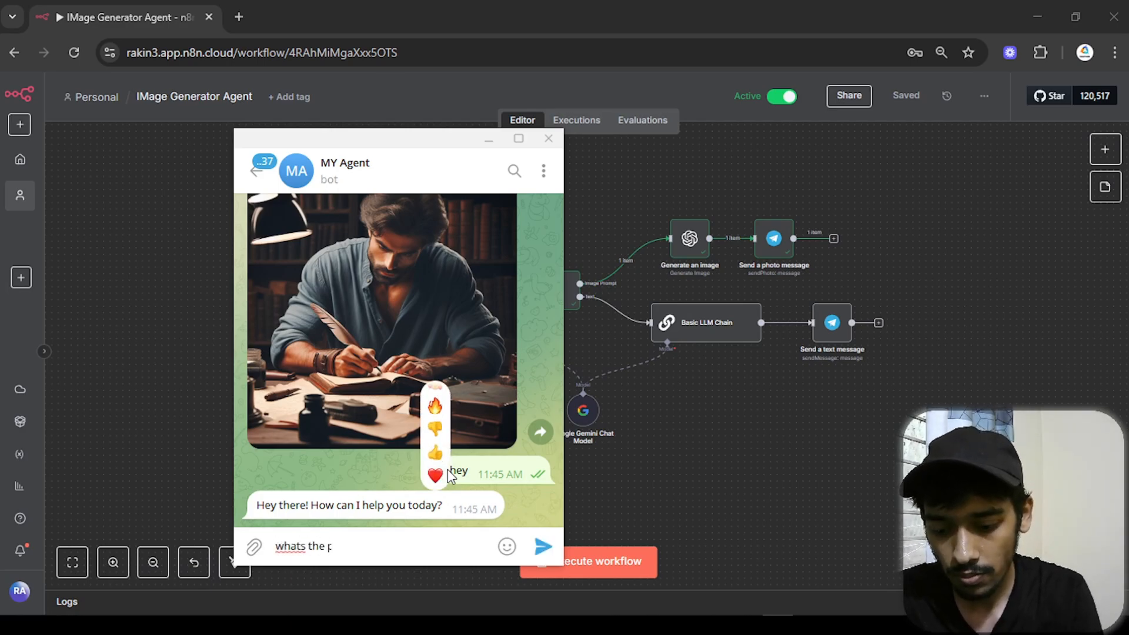
pyautogui.write('ric eof a')
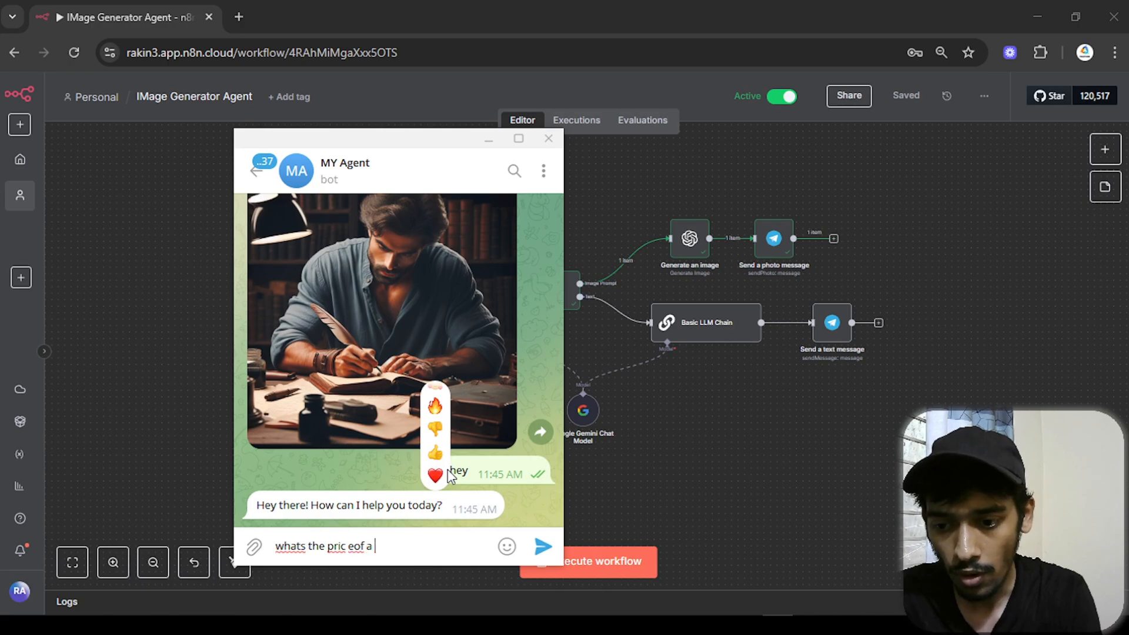
pyautogui.press('BackSpace')
pyautogui.press('BackSpace')
pyautogui.press('BackSpace')
pyautogui.press('BackSpace')
pyautogui.press('BackSpace')
pyautogui.press('BackSpace')
pyautogui.write('e of a Cyber Truck')
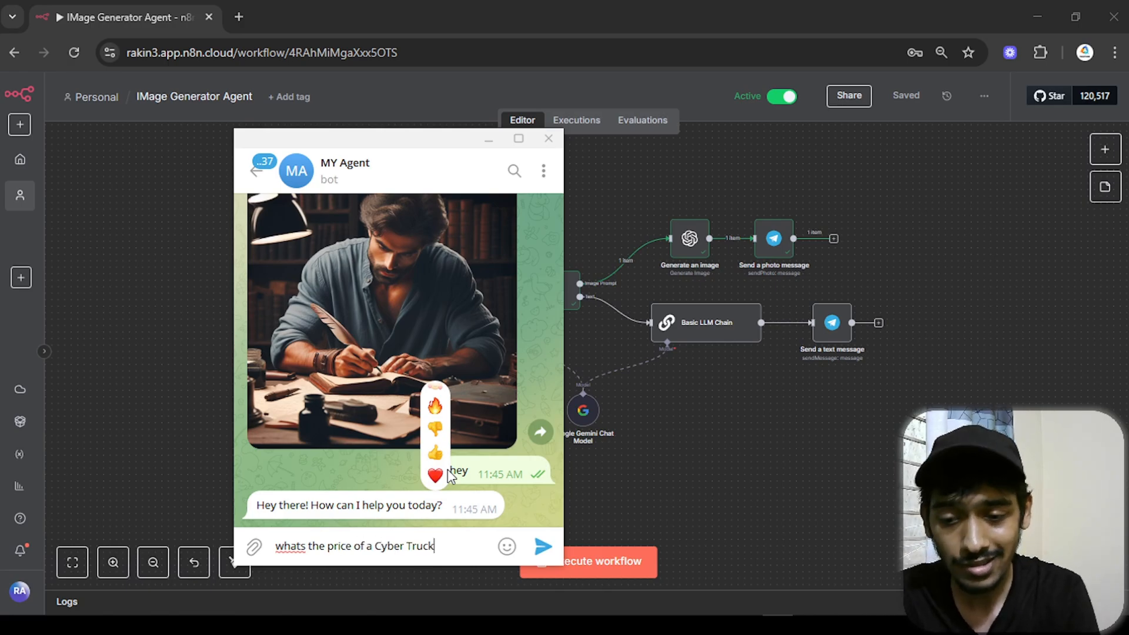
pyautogui.press('Return')
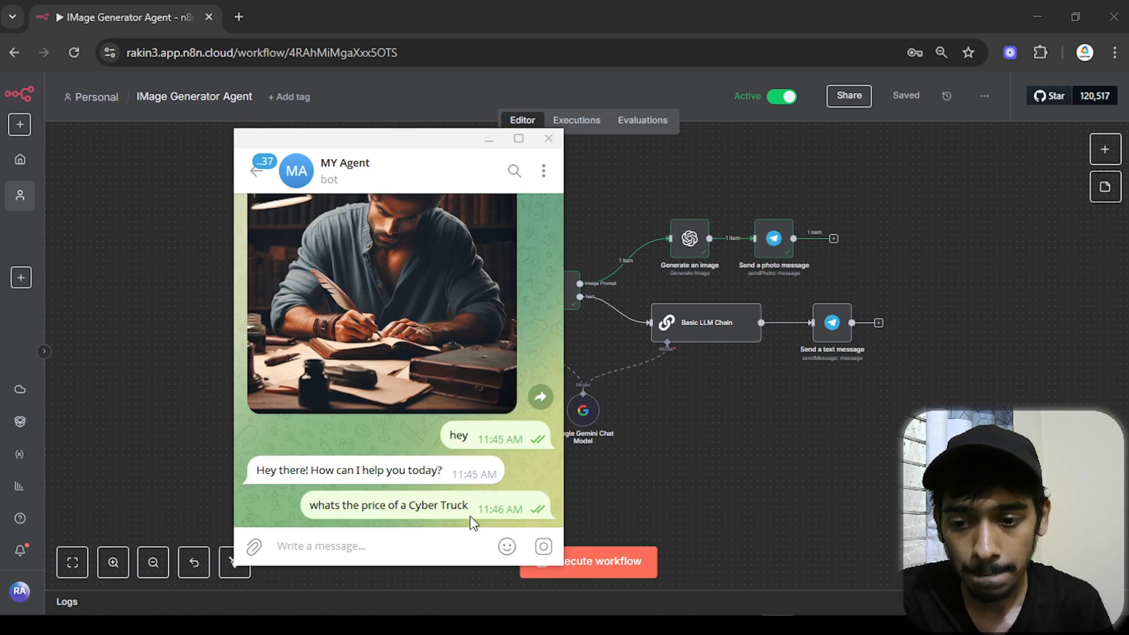
# - Read through the bot's Cybertruck price answer and react to it with a heart
pyautogui.scroll(2, 368, 431)
pyautogui.scroll(4, 368, 432)
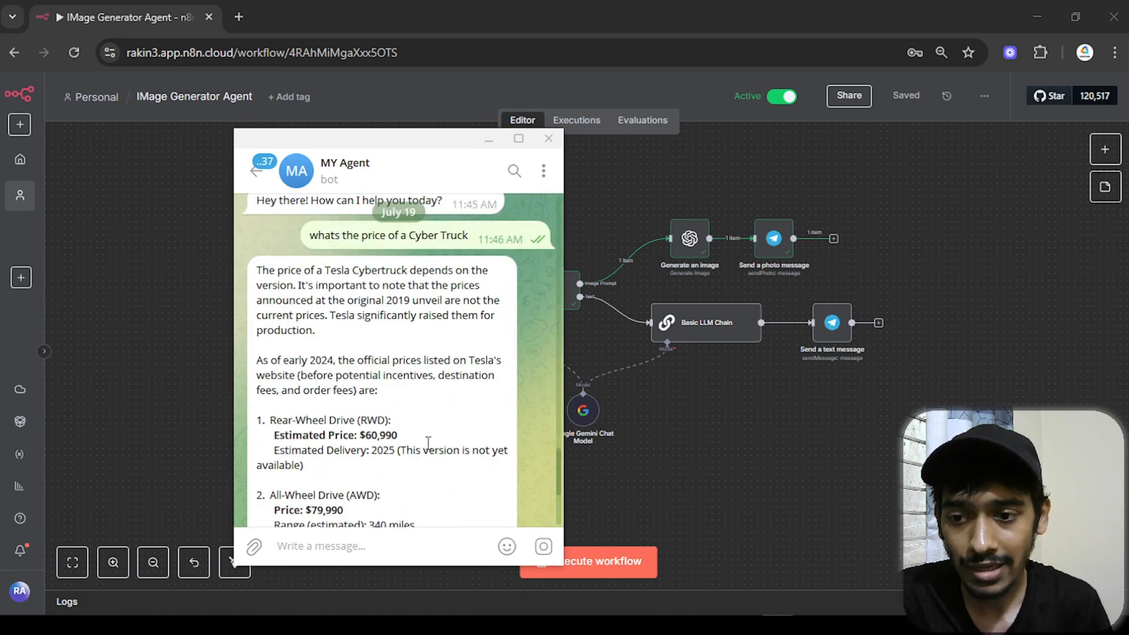
pyautogui.scroll(-3, 386, 393)
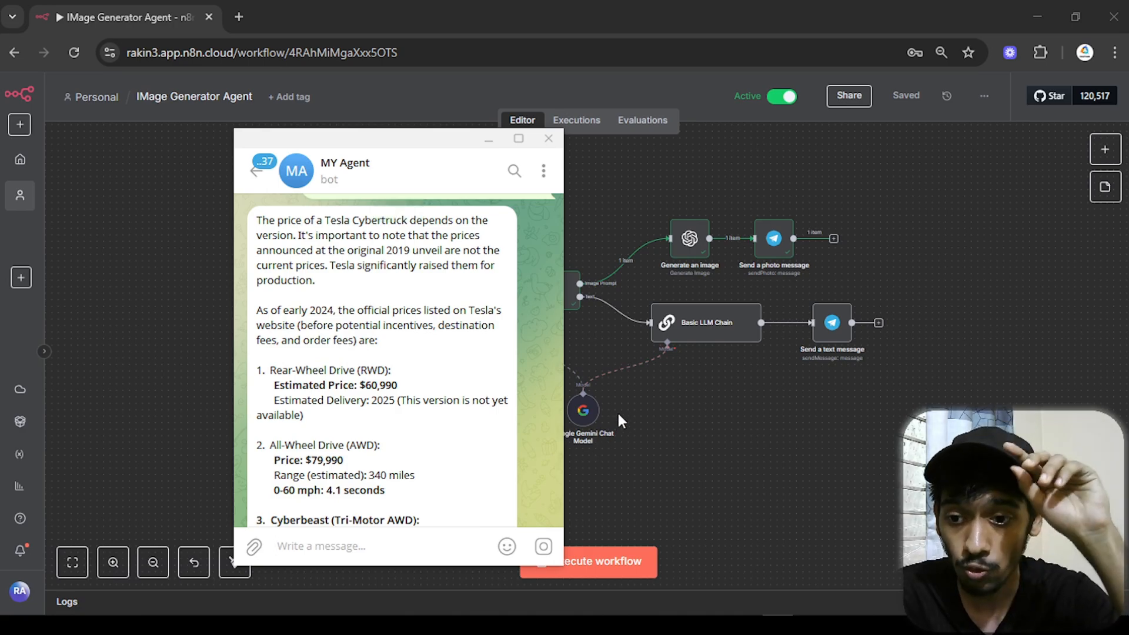
pyautogui.scroll(-3, 618, 414)
pyautogui.scroll(-3, 498, 410)
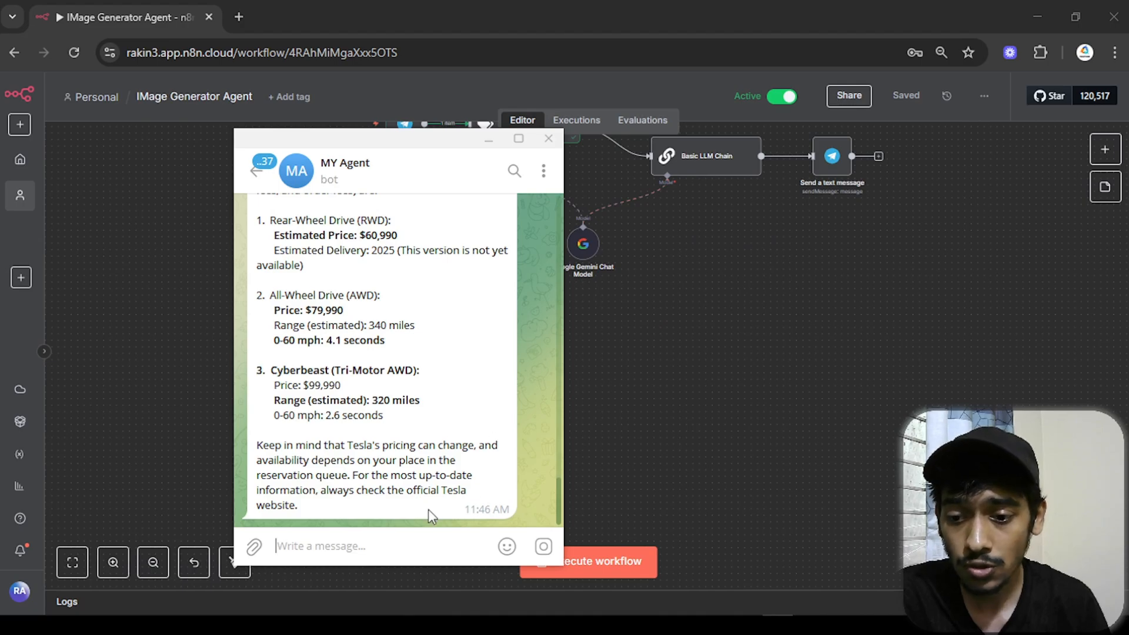
pyautogui.doubleClick(507, 391)
# - Request 'generate a image of a cyber truck with zombies' from the bot
pyautogui.write('gene')
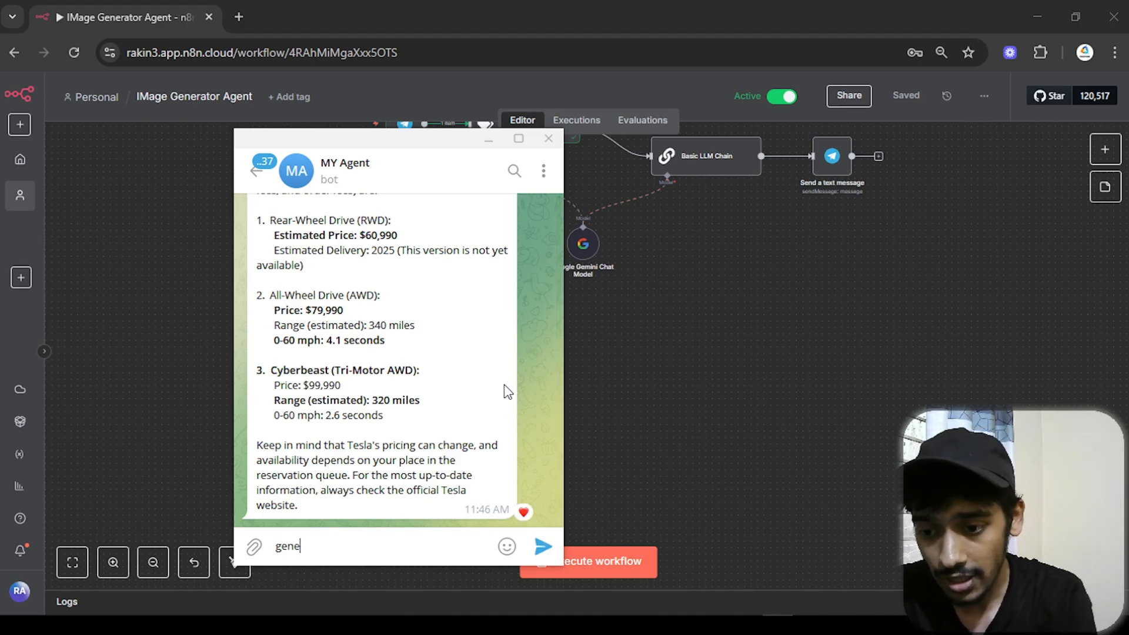
pyautogui.write('rate a ima')
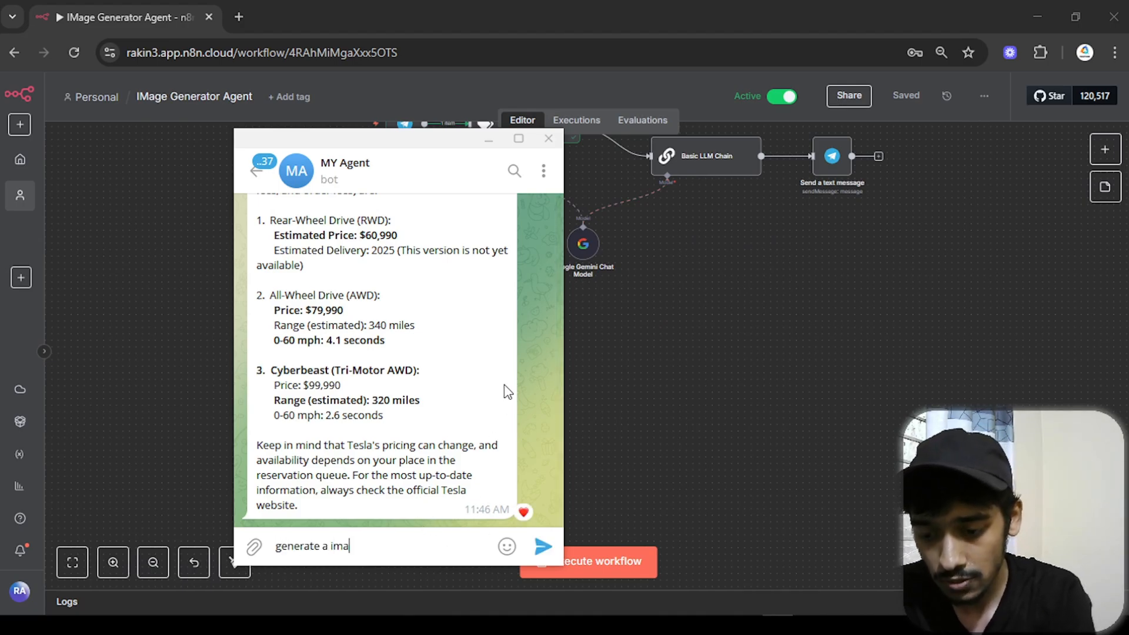
pyautogui.write('ge of a cycb')
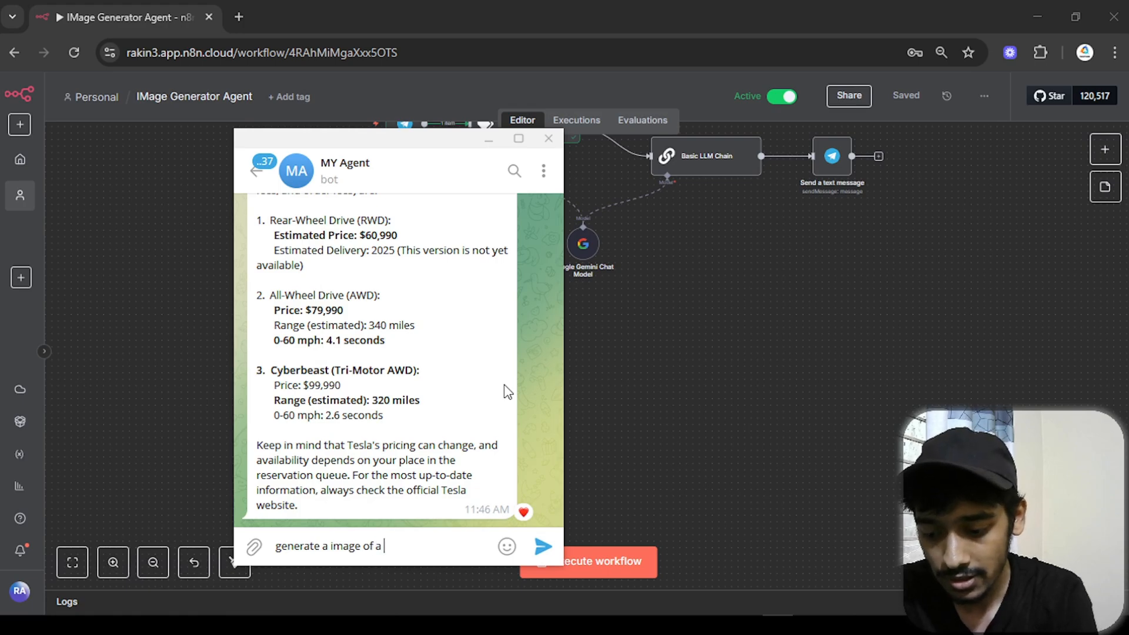
pyautogui.press('BackSpace')
pyautogui.press('BackSpace')
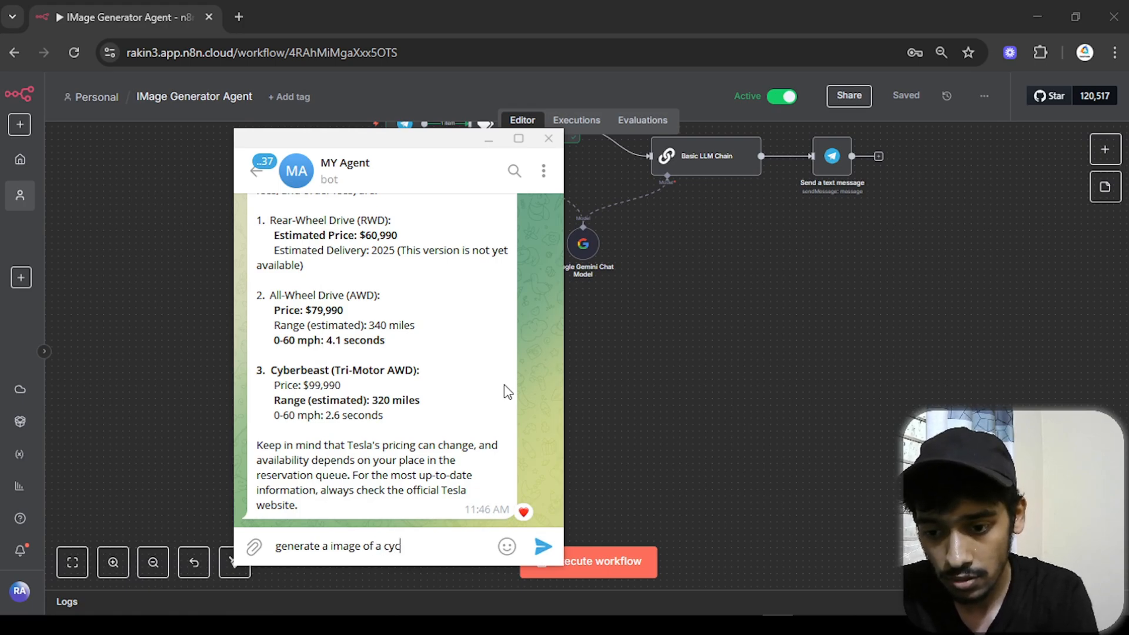
pyautogui.write('ber truck with')
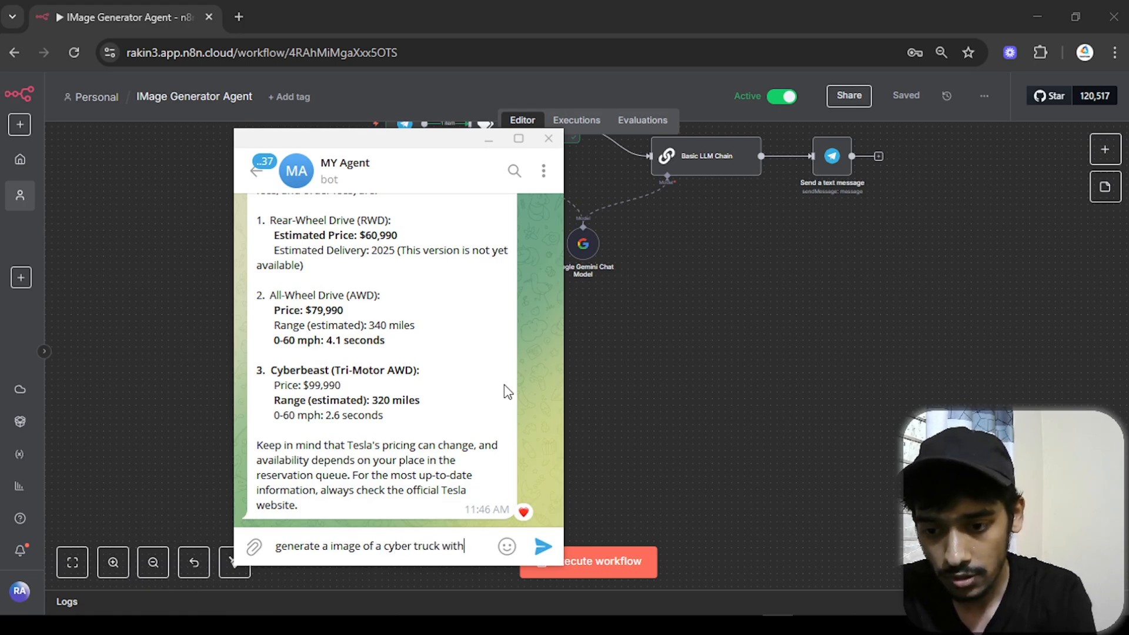
pyautogui.write(' zombies')
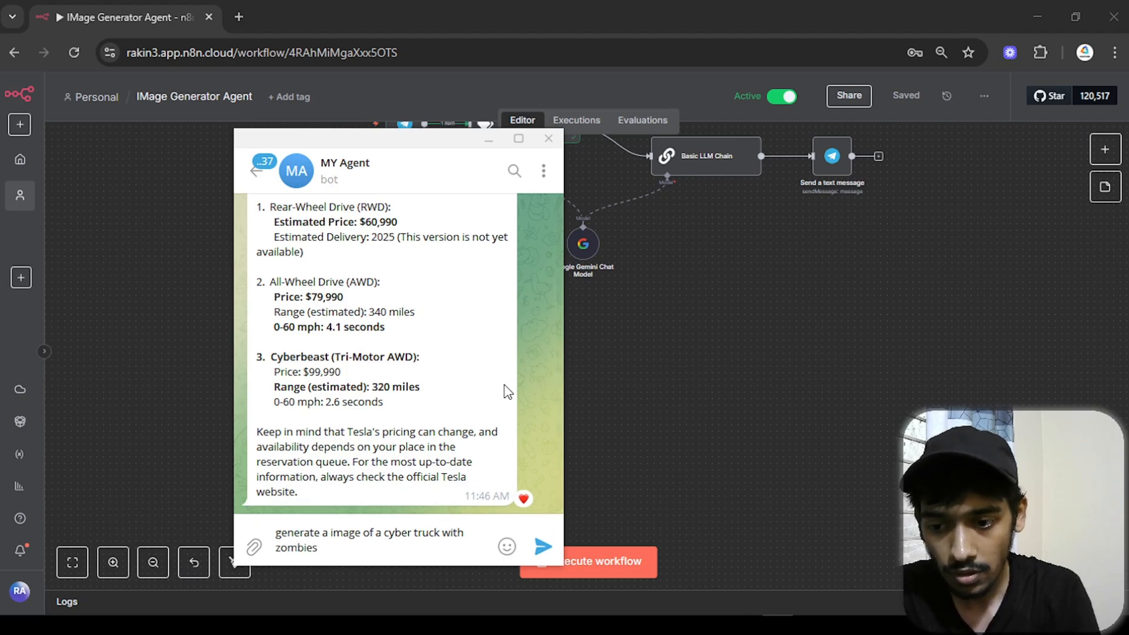
pyautogui.press('Return')
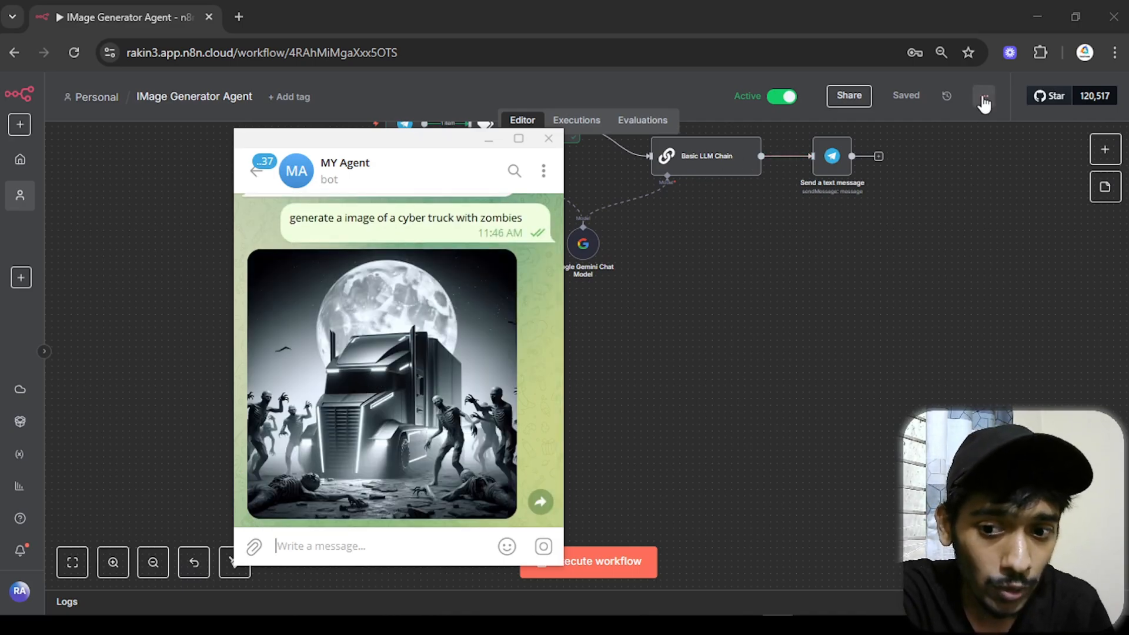
# - Check the workflow's extra options, then view the zombie cyber truck image full-size in Telegram
pyautogui.click(984, 100)
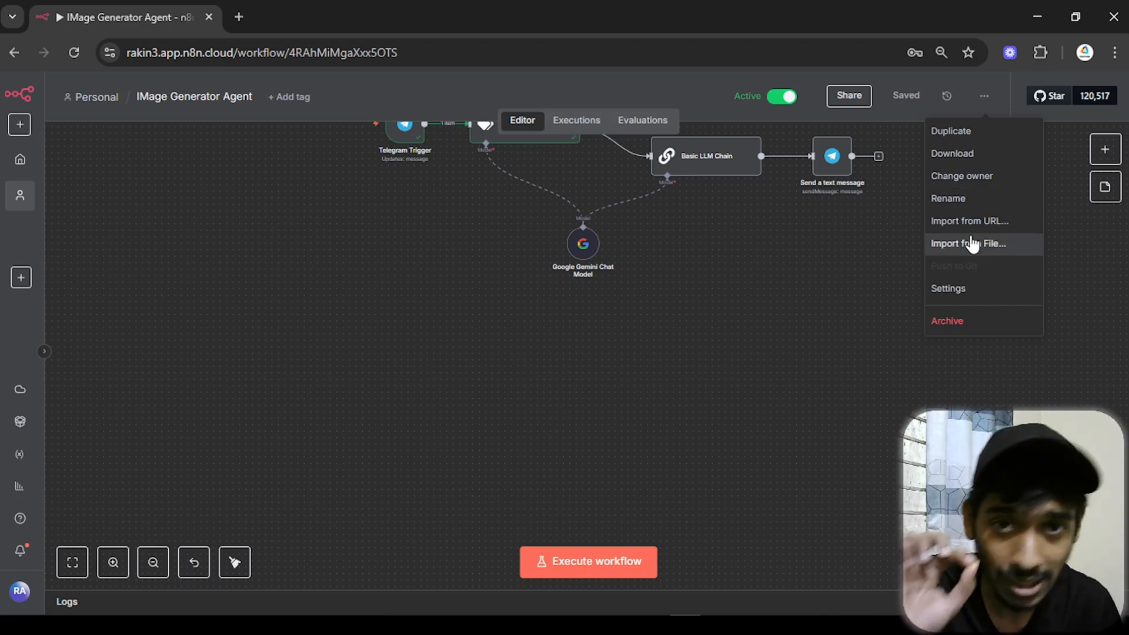
pyautogui.click(705, 277)
pyautogui.moveTo(742, 227); pyautogui.dragTo(711, 370)
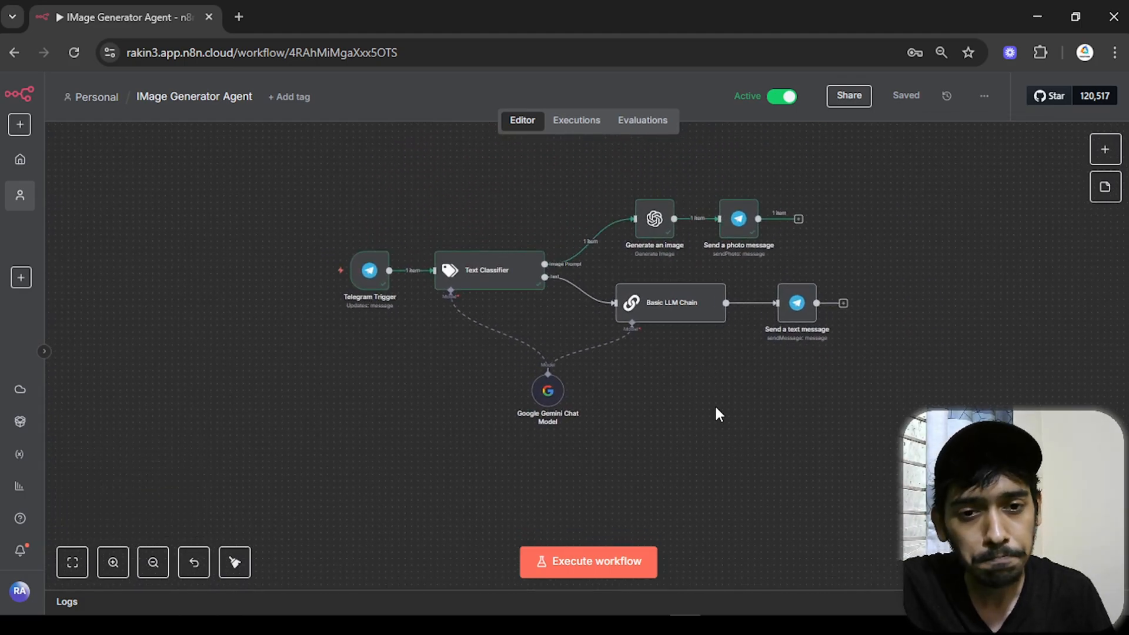
pyautogui.click(777, 624)
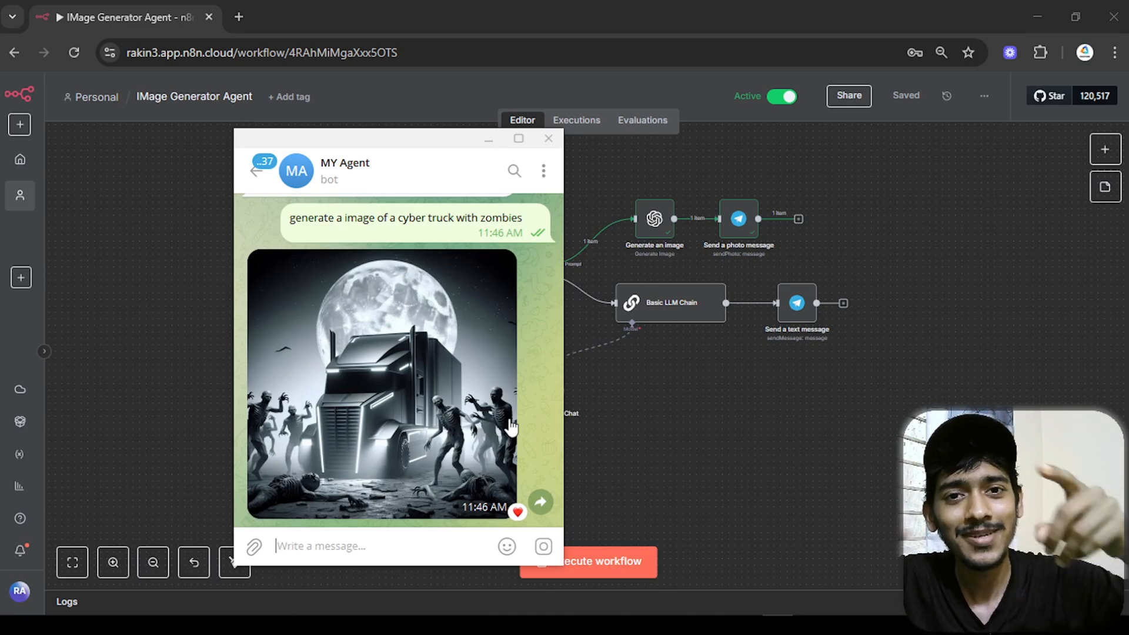
pyautogui.click(441, 350)
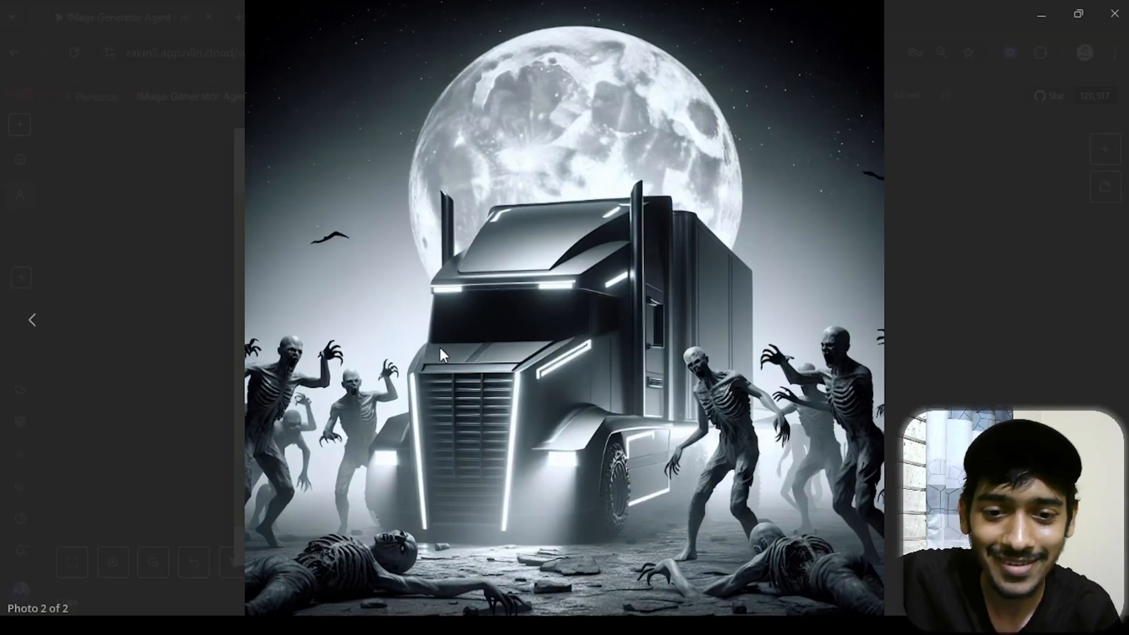